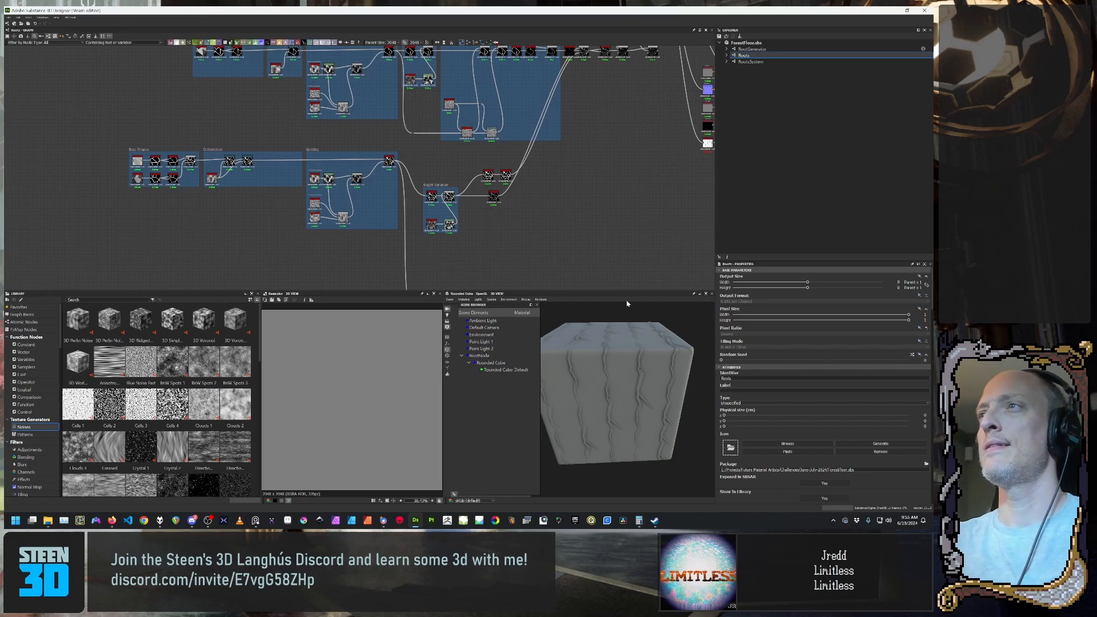
Step: Set the Intensity of the Multi Directional Warp Grayscale node in the Splitting group to 20
scroll(454, 223, down, 3)
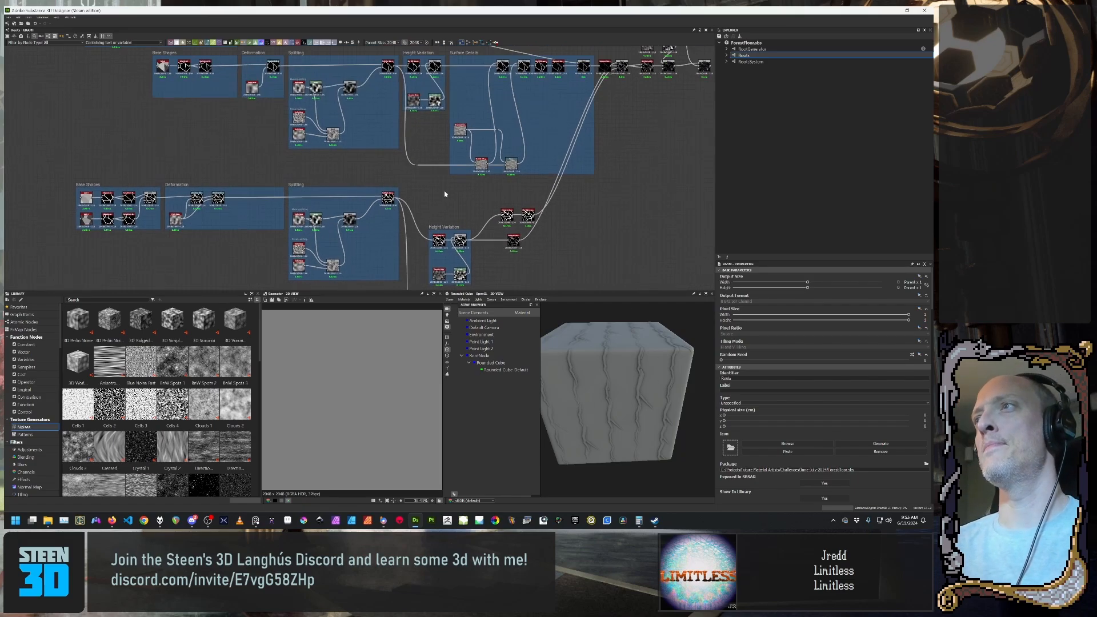
scroll(487, 167, up, 2)
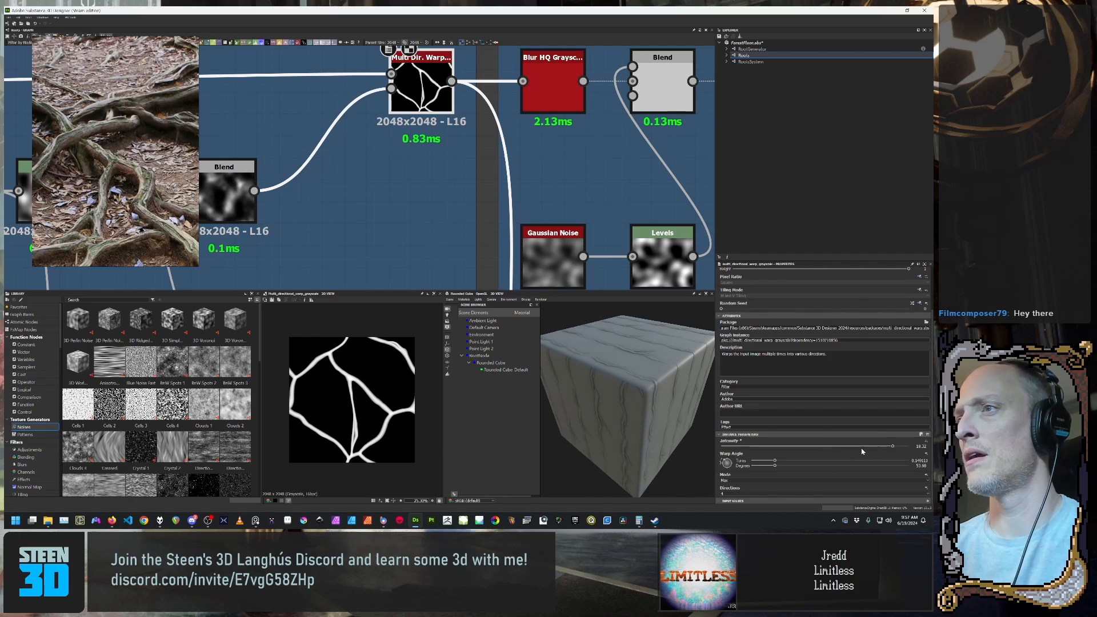
drag(893, 448, 934, 447)
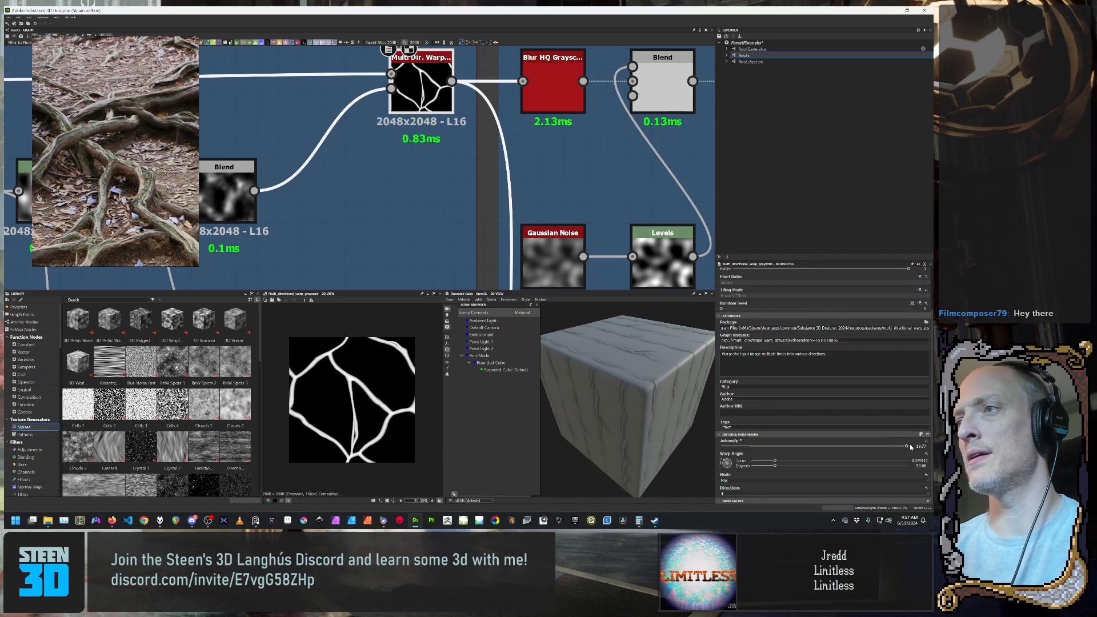
scroll(396, 210, down, 5)
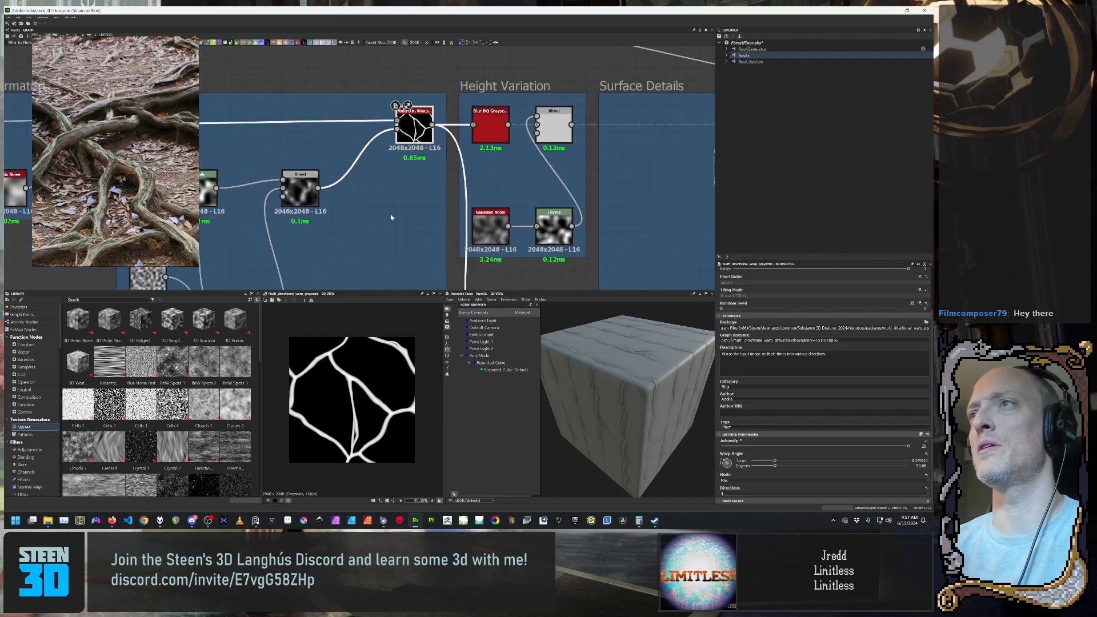
scroll(325, 260, up, 3)
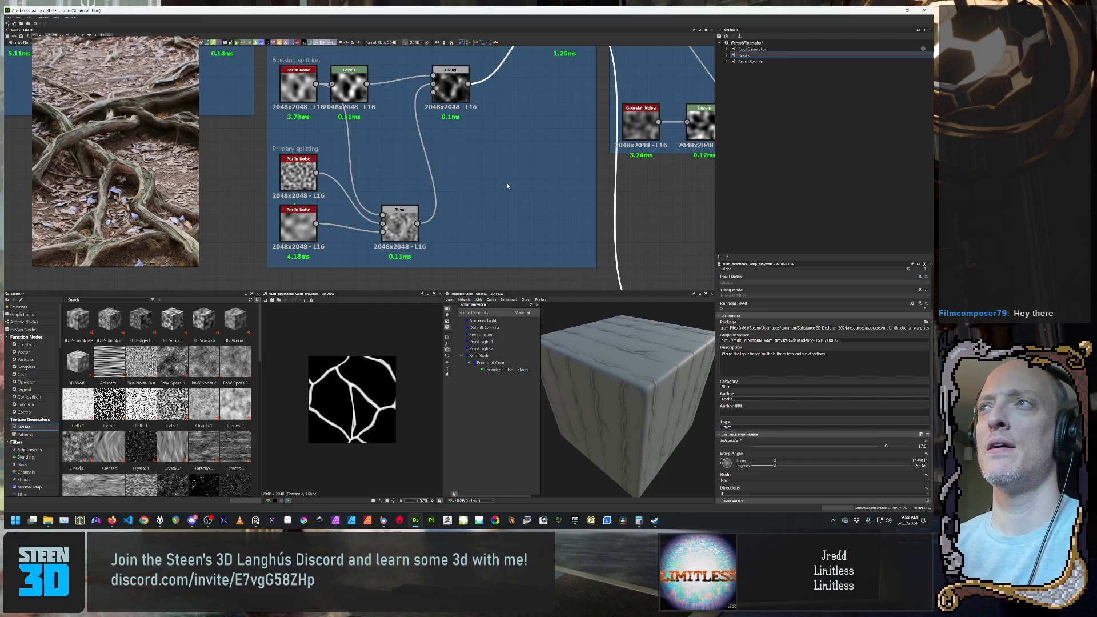
Step: Preview the Directional Warp node of the Deformation group in the 2D view
scroll(507, 186, down, 4)
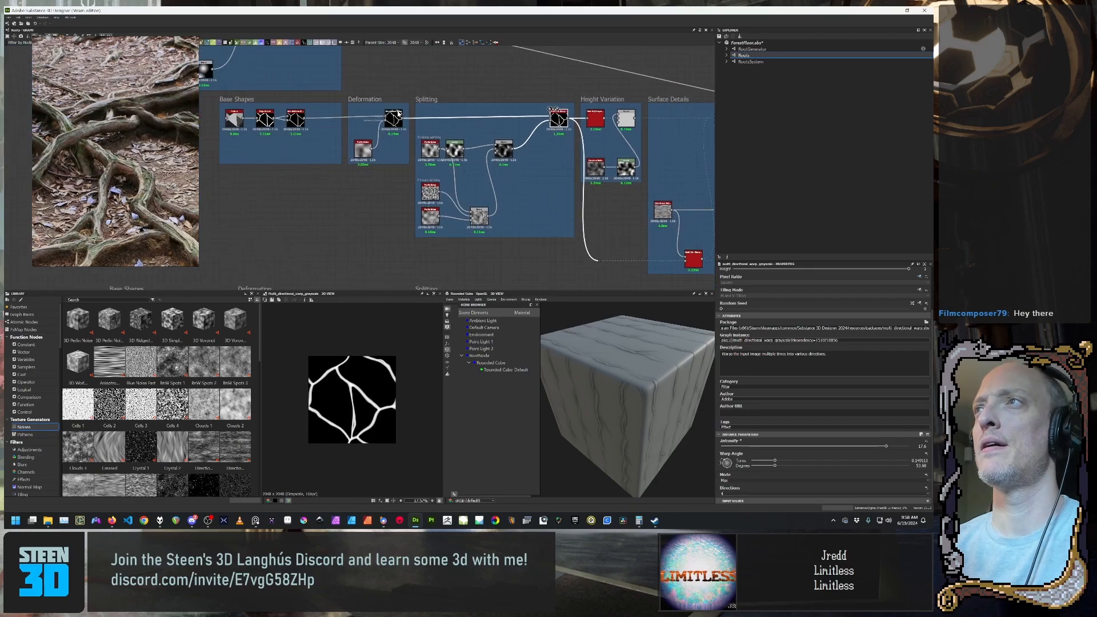
click(399, 114)
scroll(368, 387, up, 3)
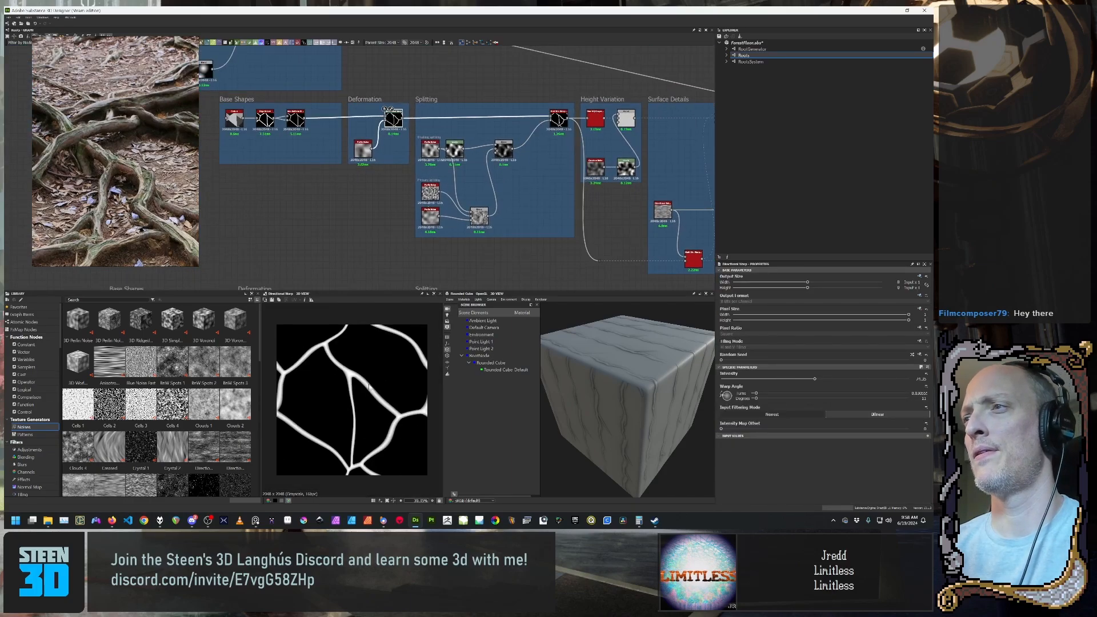
middle_drag(495, 164, 489, 178)
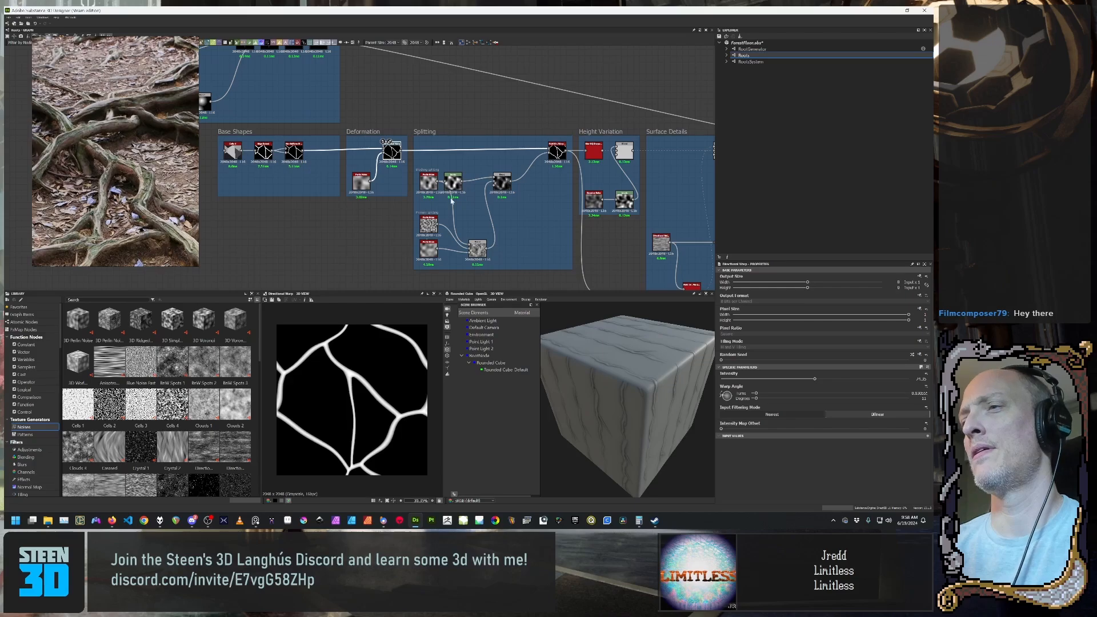
Step: Move all outgoing connections of the red multi-input node above the Ground group to the last Blend node of the root chain
scroll(452, 200, down, 3)
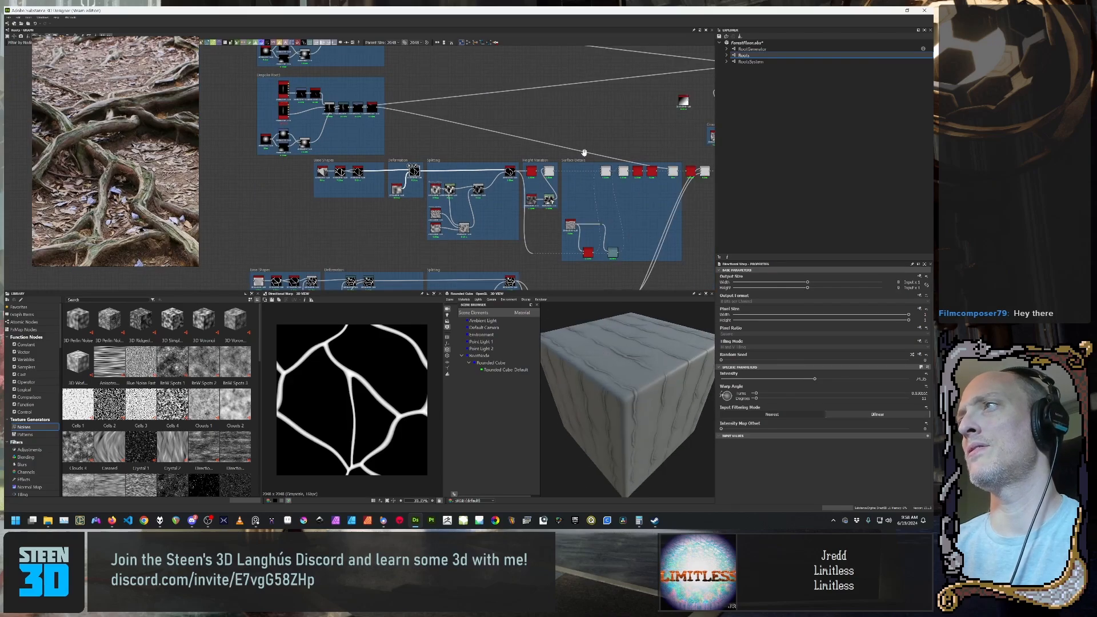
middle_drag(584, 153, 366, 181)
scroll(366, 181, down, 2)
middle_drag(517, 193, 452, 146)
scroll(446, 146, up, 6)
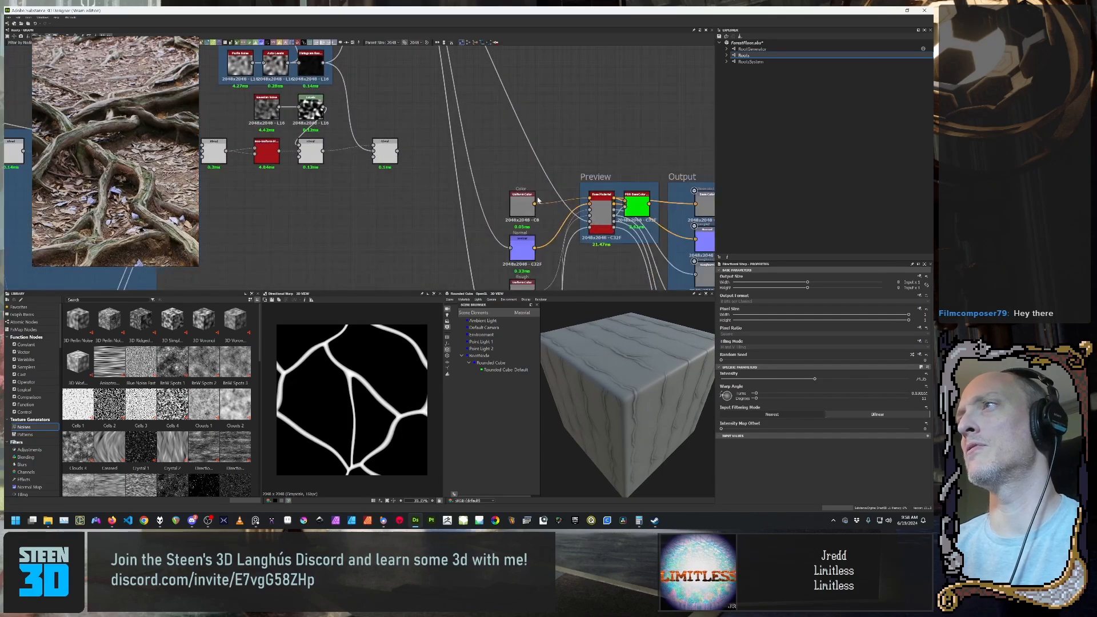
middle_drag(482, 213, 444, 105)
scroll(370, 166, down, 3)
middle_drag(378, 86, 385, 218)
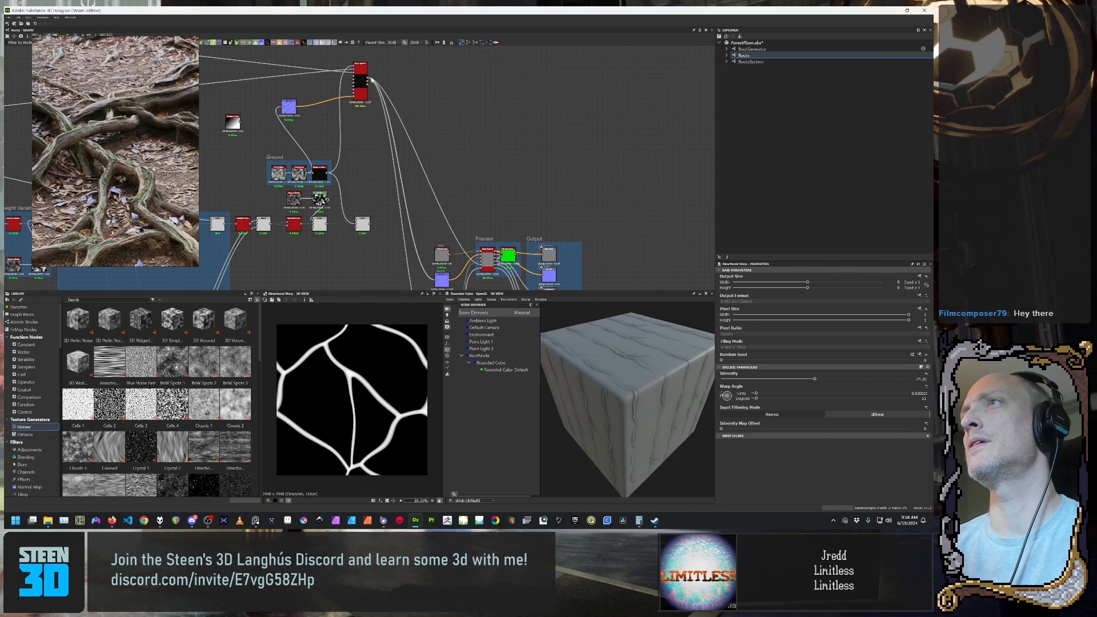
shift+drag(368, 78, 370, 225)
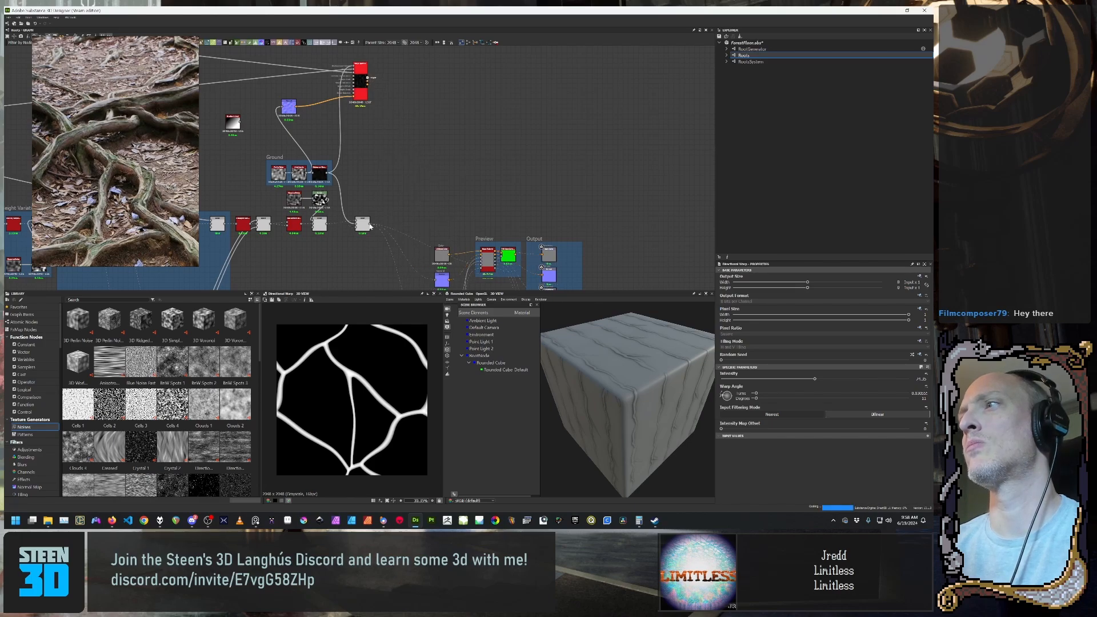
Step: Inspect the root relief on the rounded cube in the 3D view, both close up and as a whole
drag(613, 456, 639, 421)
scroll(624, 407, down, 2)
scroll(644, 410, up, 5)
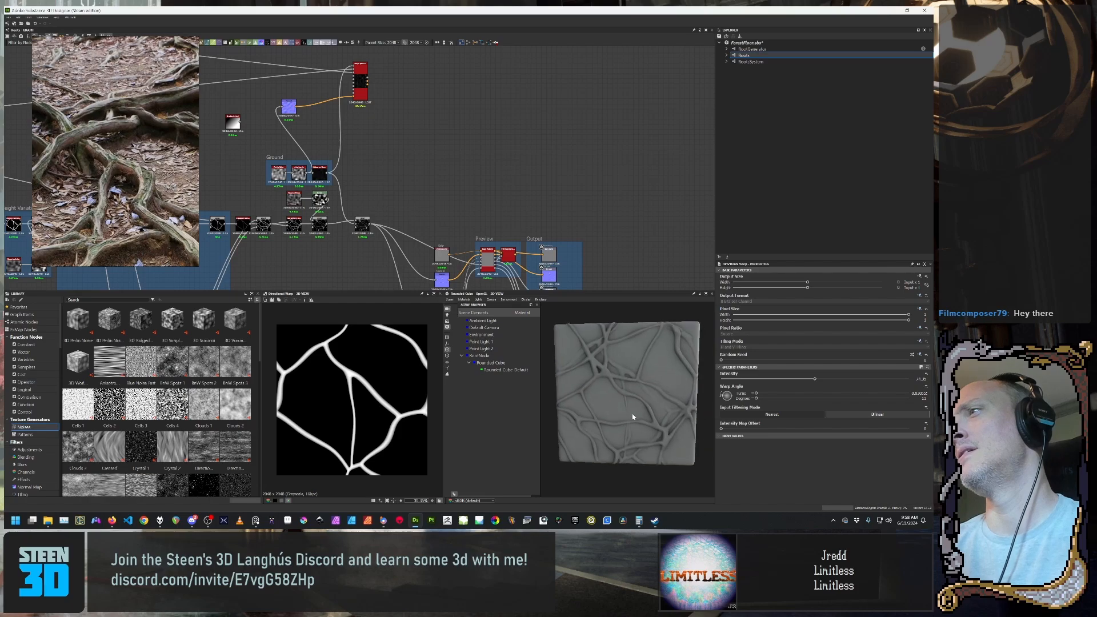
scroll(641, 423, up, 3)
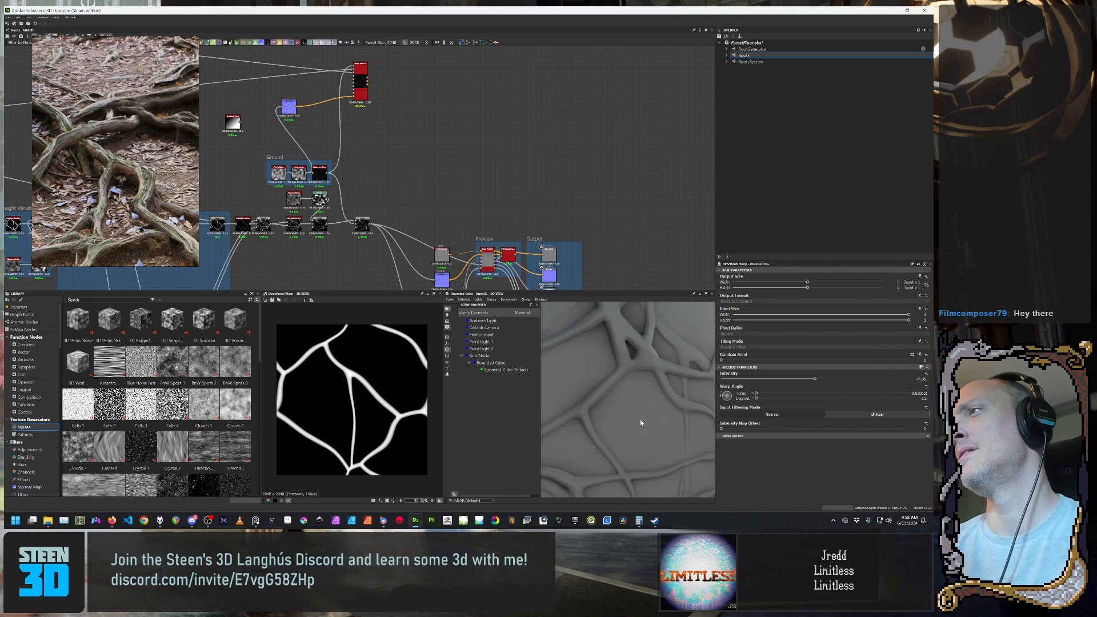
mouse_move(630, 412)
mouse_down()
mouse_move(640, 433)
mouse_move(614, 426)
mouse_move(631, 413)
mouse_up()
scroll(637, 434, down, 6)
scroll(192, 137, down, 3)
Step: Compare the root layout on the rounded cube with the Primary Ref forest root photo
middle_drag(192, 137, 213, 167)
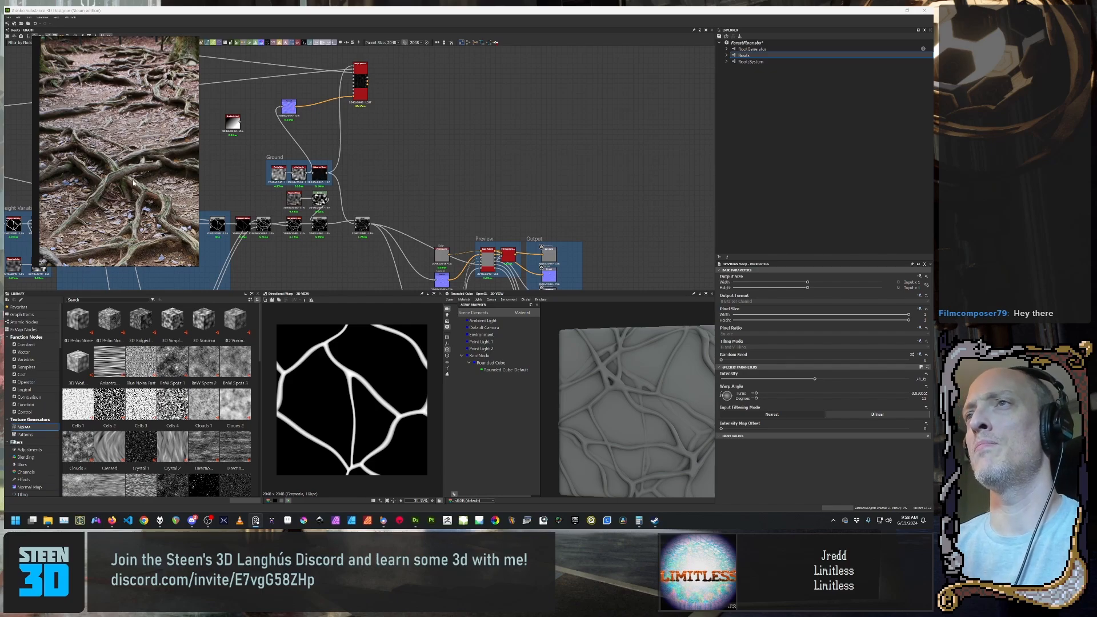
scroll(147, 223, down, 2)
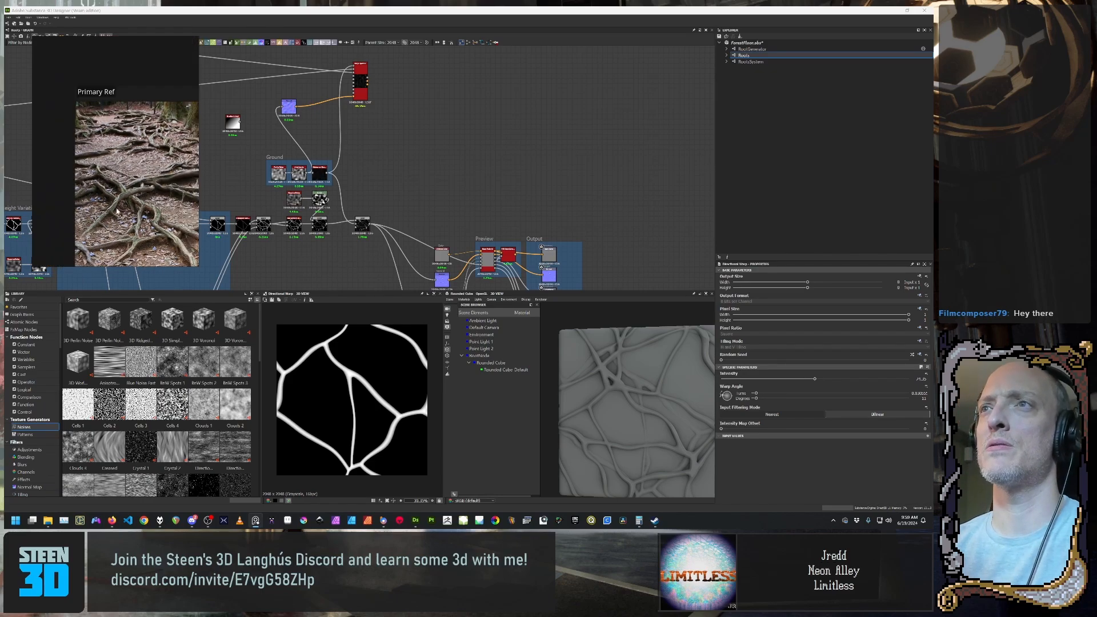
scroll(675, 418, up, 2)
drag(675, 418, 626, 392)
scroll(626, 392, down, 2)
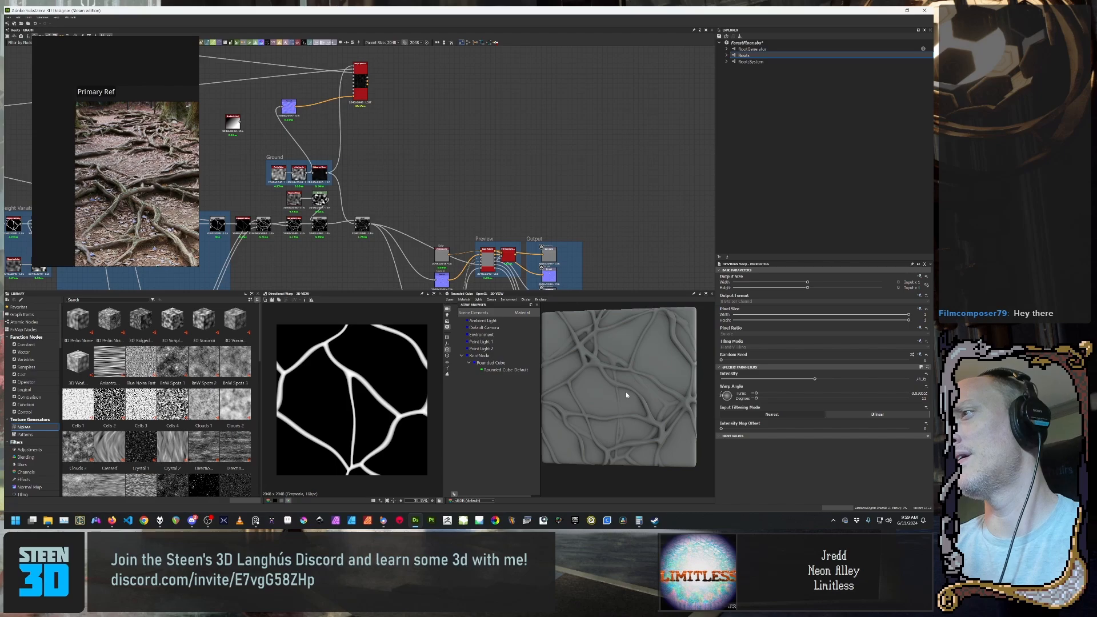
scroll(626, 393, up, 2)
scroll(629, 412, up, 5)
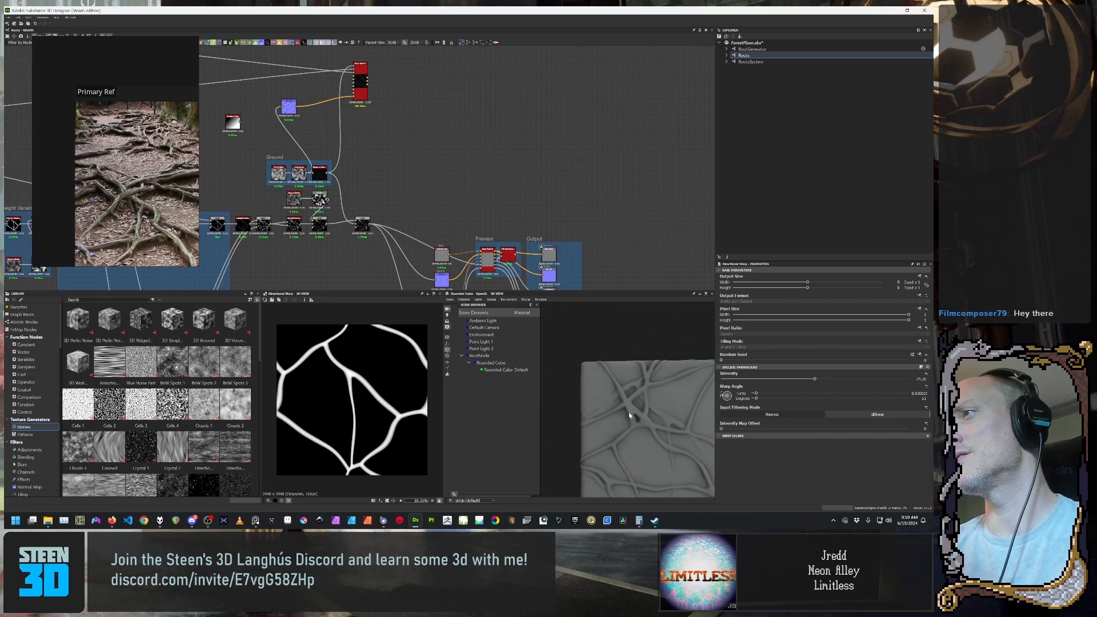
scroll(641, 386, down, 3)
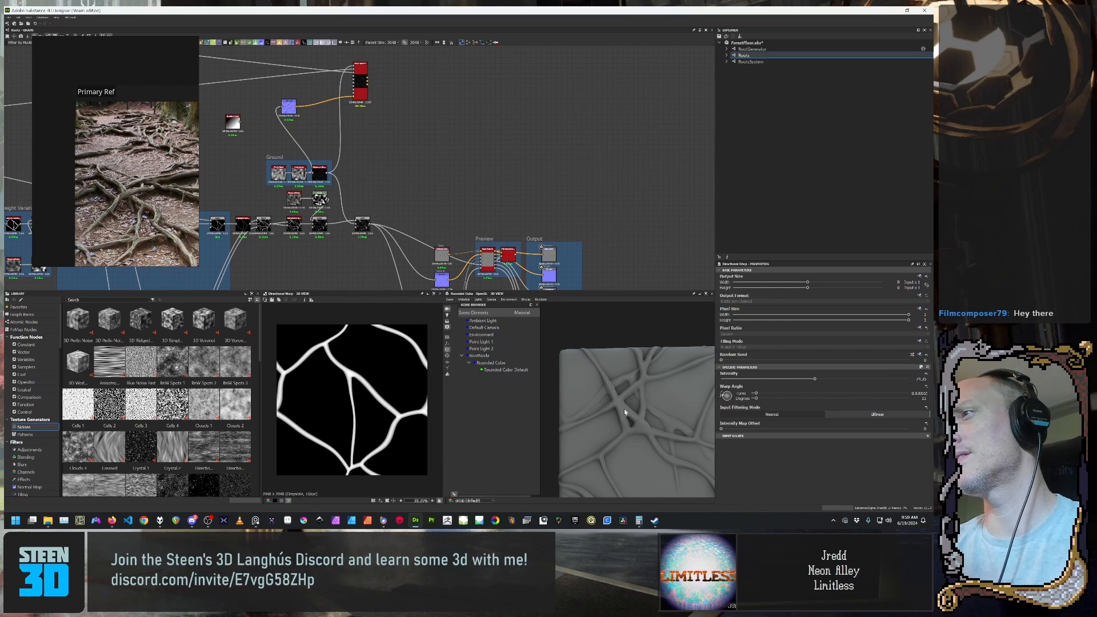
scroll(641, 426, up, 4)
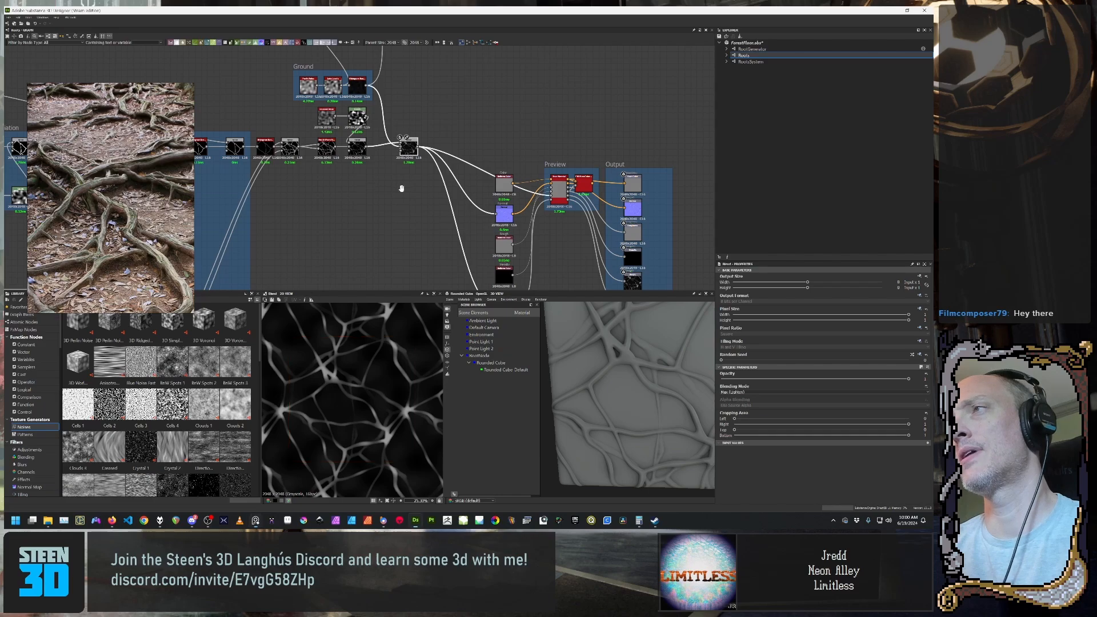
Step: Examine the Bespoke Root node groups and the single root shape they produce
middle_drag(385, 191, 529, 162)
scroll(487, 173, down, 1)
middle_drag(445, 199, 564, 208)
middle_drag(411, 221, 514, 206)
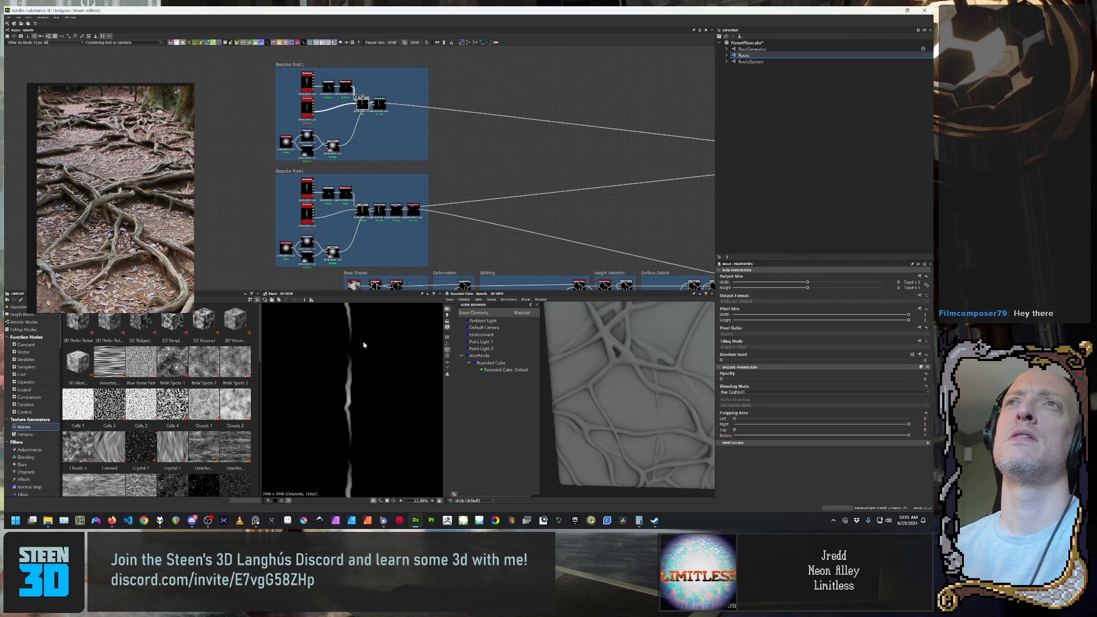
scroll(372, 212, up, 2)
middle_drag(371, 213, 503, 105)
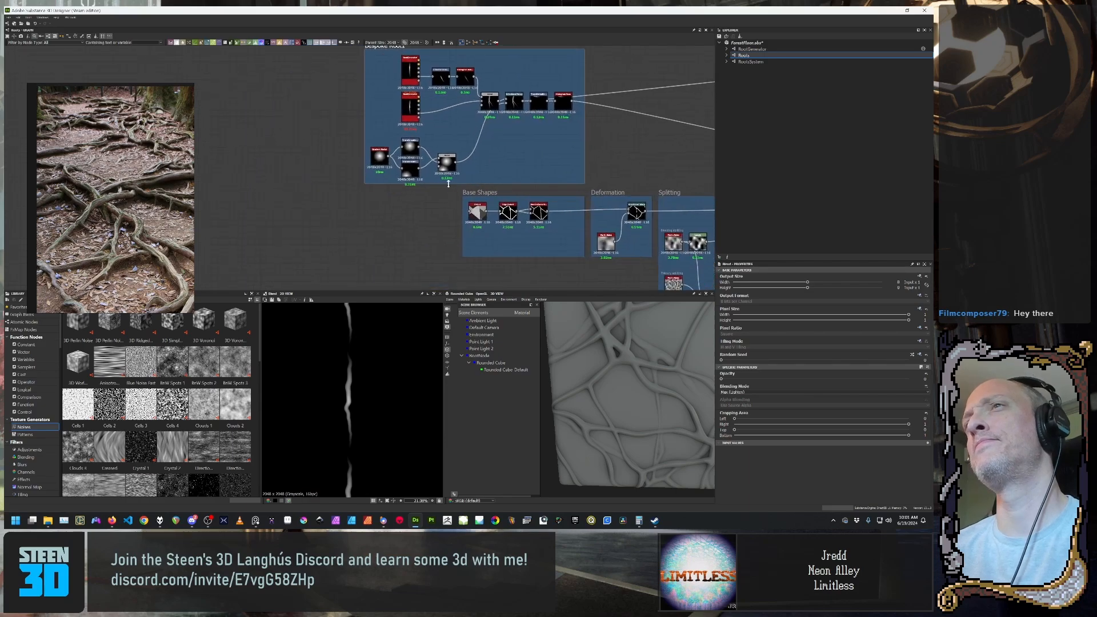
Step: Show the root material on a plane mesh in the 3D view and inspect its displaced surface
scroll(349, 401, up, 2)
scroll(626, 411, down, 5)
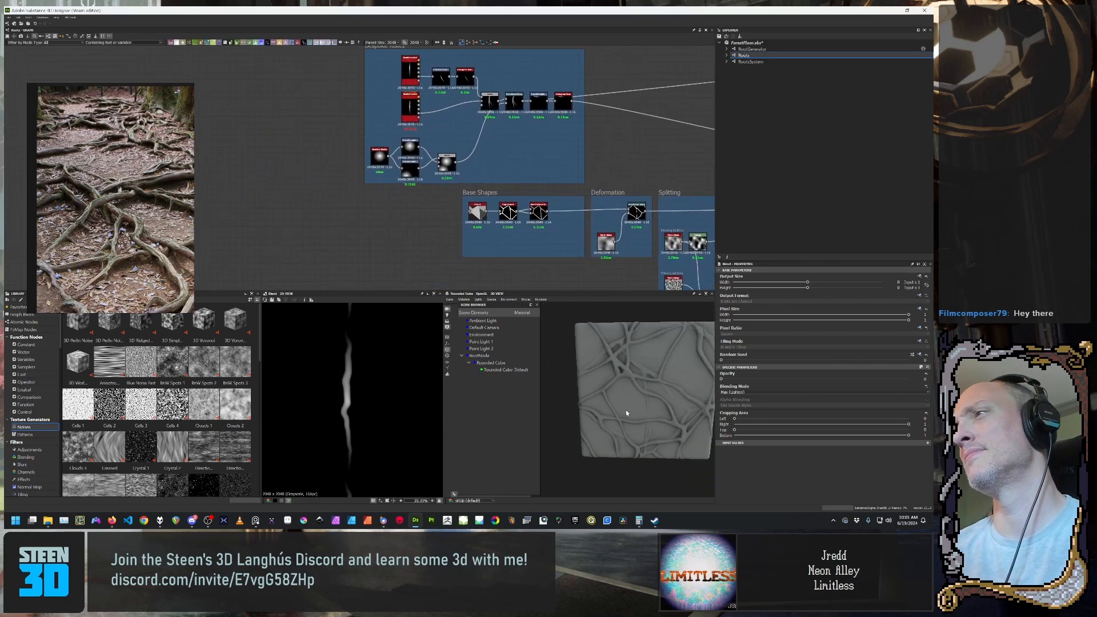
scroll(632, 349, up, 5)
scroll(632, 350, down, 4)
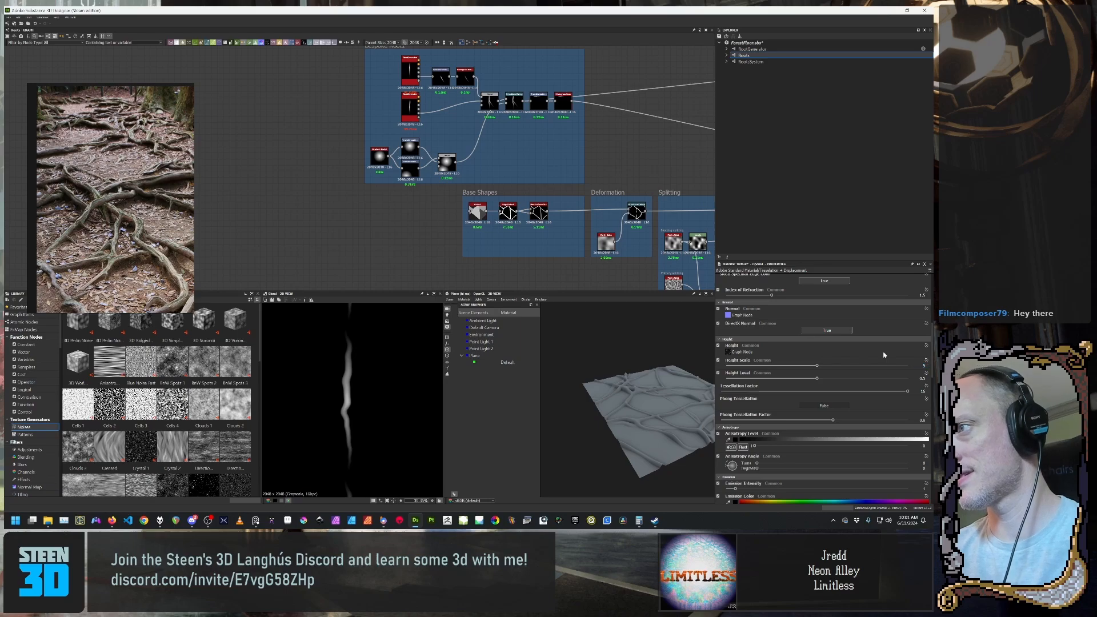
drag(633, 401, 666, 406)
scroll(637, 374, up, 3)
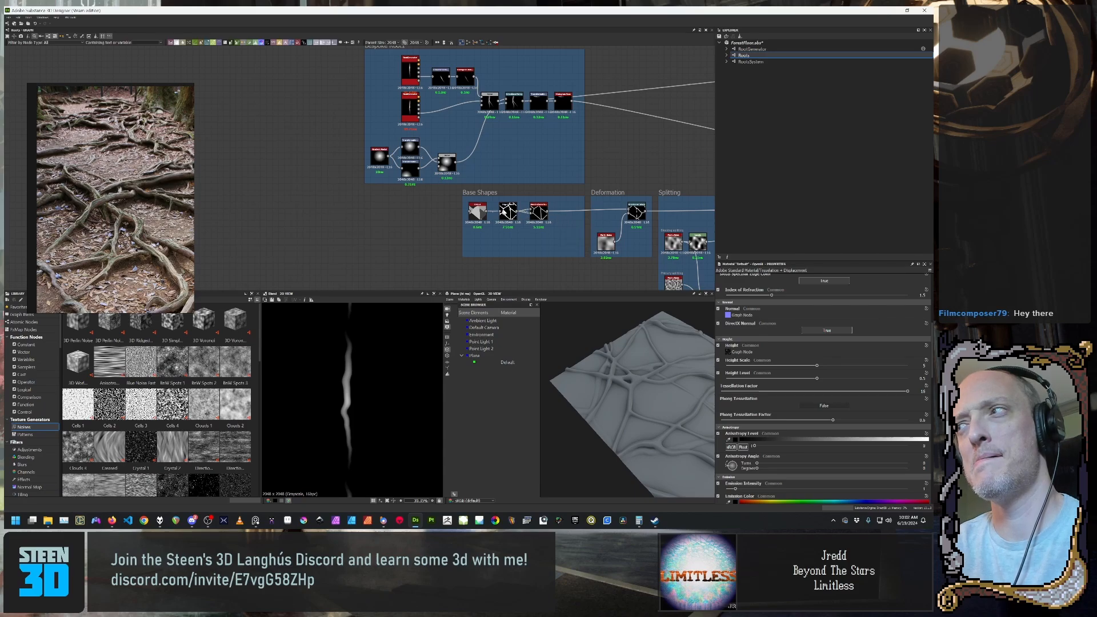
Step: Preview the Normal node above the Ground group and the red node it feeds, and check the Normal node before the Base Material
double_click(491, 153)
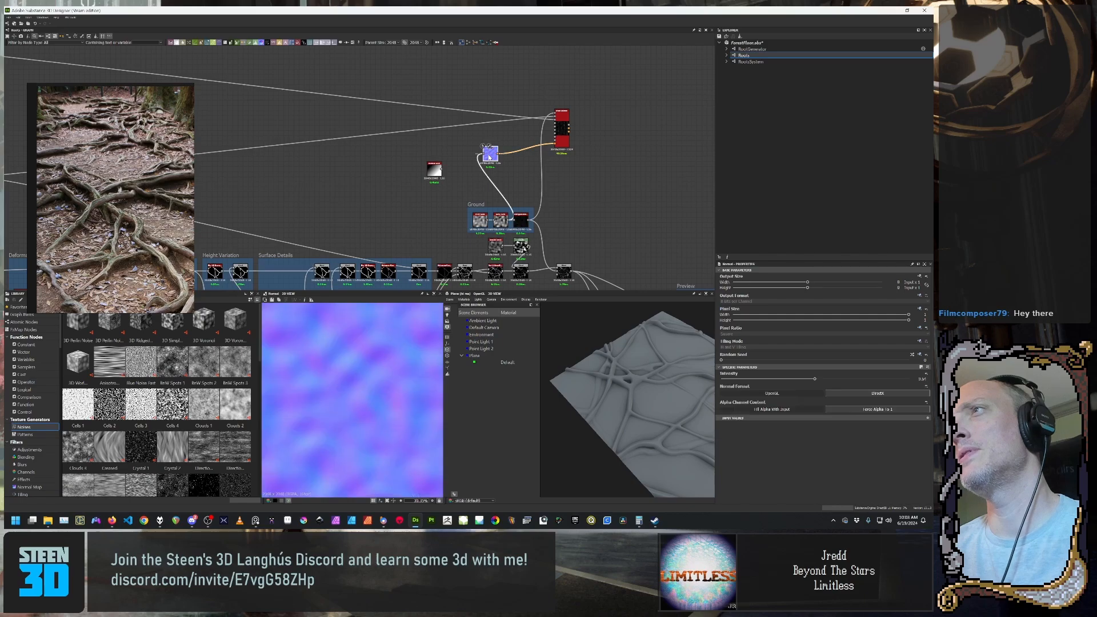
scroll(416, 396, down, 2)
middle_drag(645, 195, 566, 142)
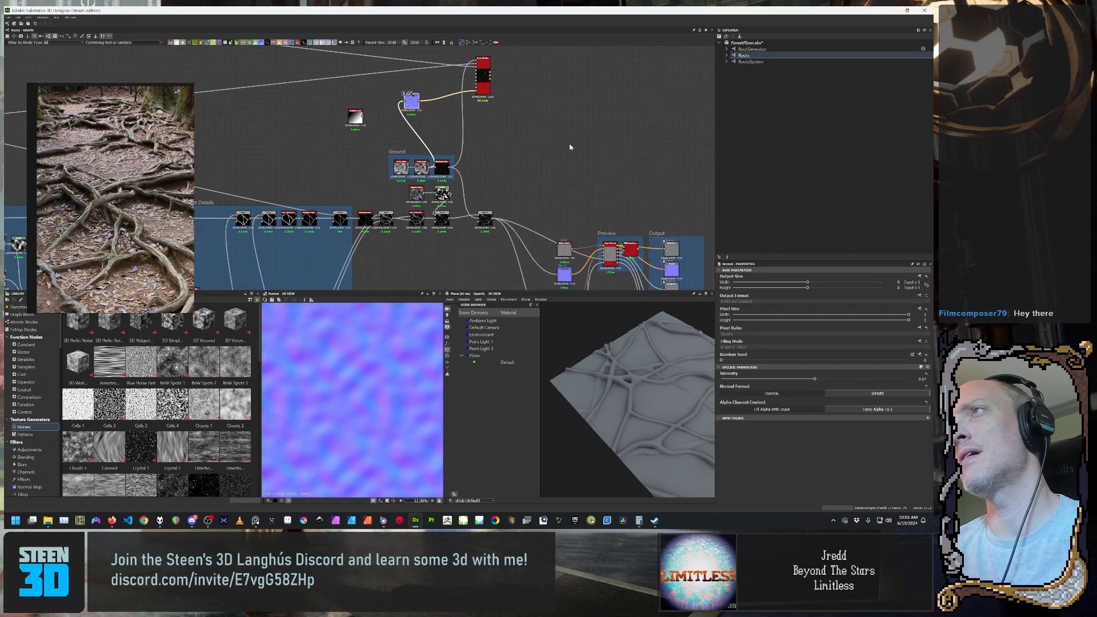
double_click(483, 78)
middle_drag(578, 280, 449, 129)
scroll(448, 129, up, 3)
click(434, 119)
double_click(434, 120)
scroll(400, 223, down, 1)
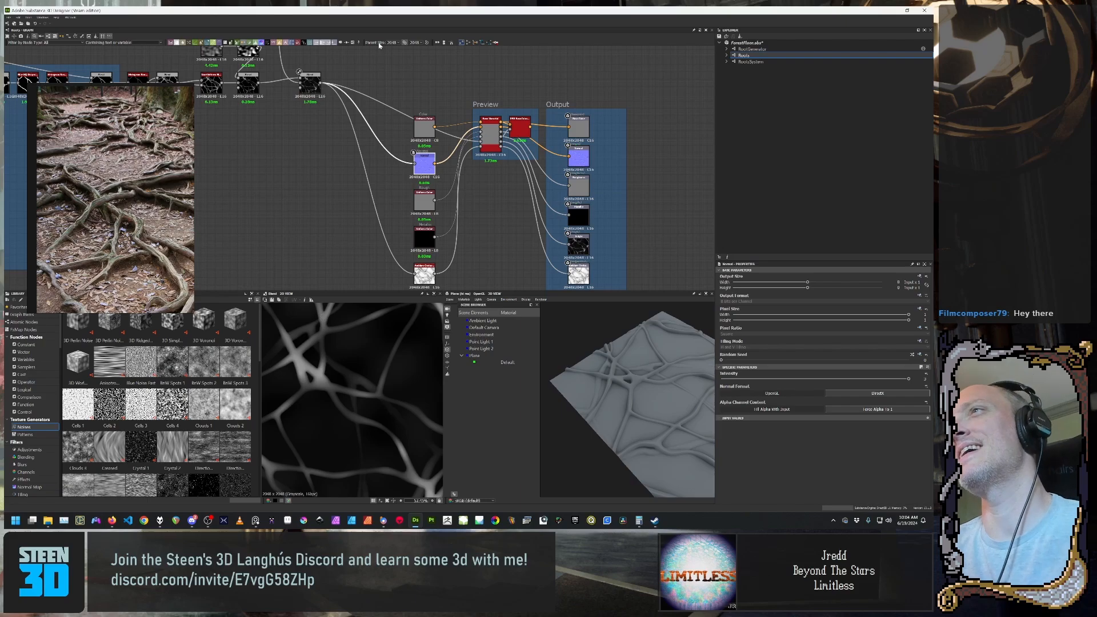
Step: Examine the normal map of the Normal node feeding the Base Material in the 2D view
scroll(397, 101, down, 1)
middle_drag(455, 214, 499, 156)
scroll(501, 142, down, 1)
scroll(507, 95, up, 2)
middle_drag(508, 93, 470, 164)
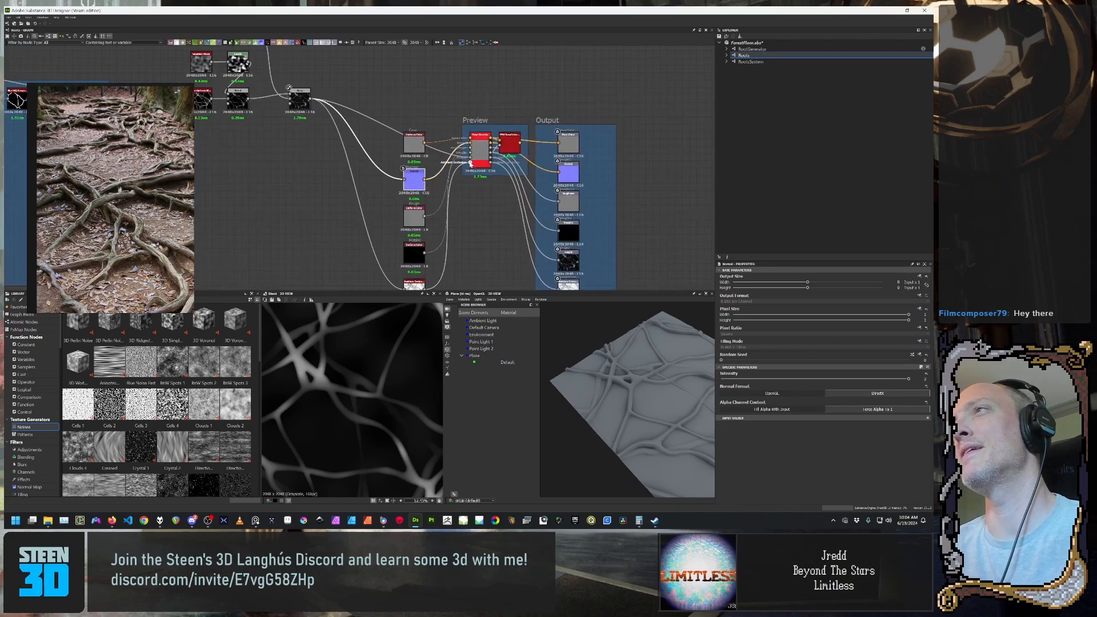
scroll(470, 165, up, 3)
double_click(352, 204)
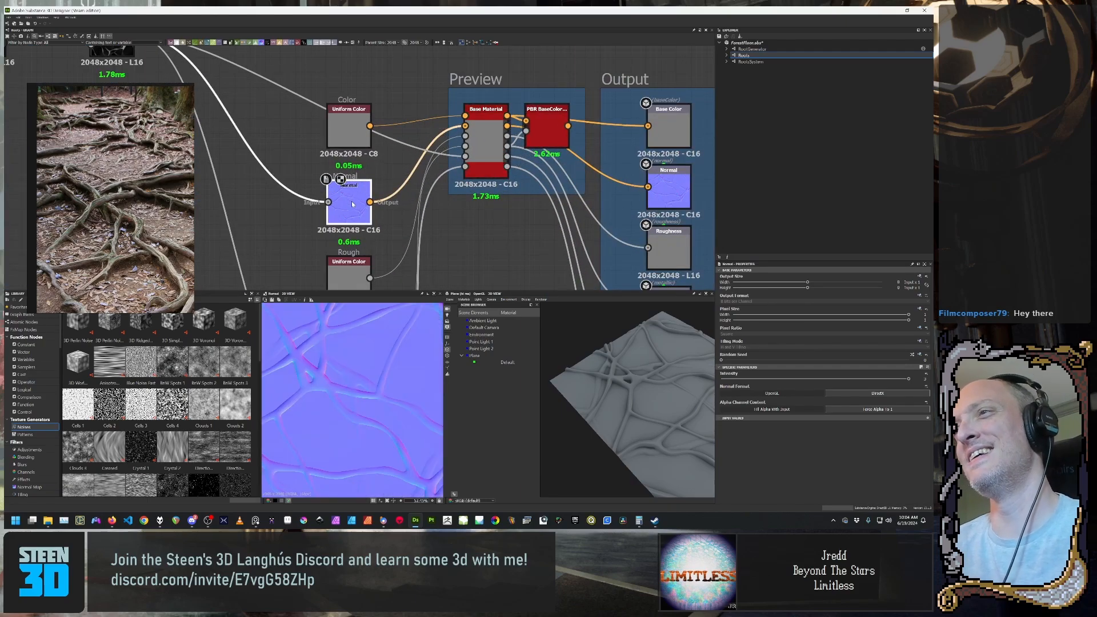
scroll(280, 199, up, 2)
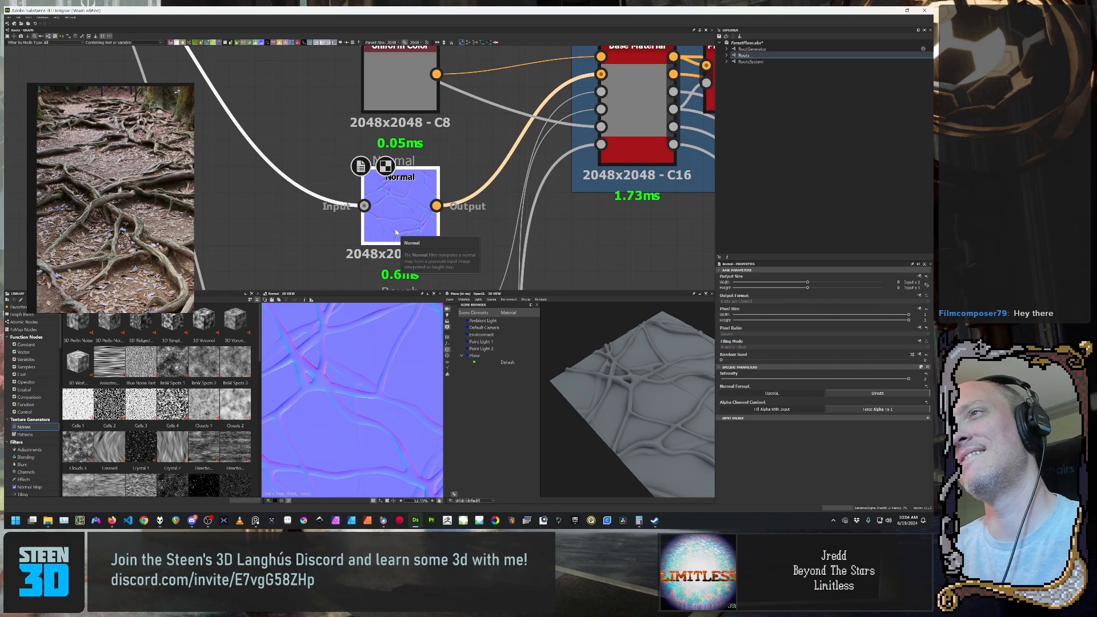
scroll(394, 228, down, 2)
middle_drag(394, 228, 453, 235)
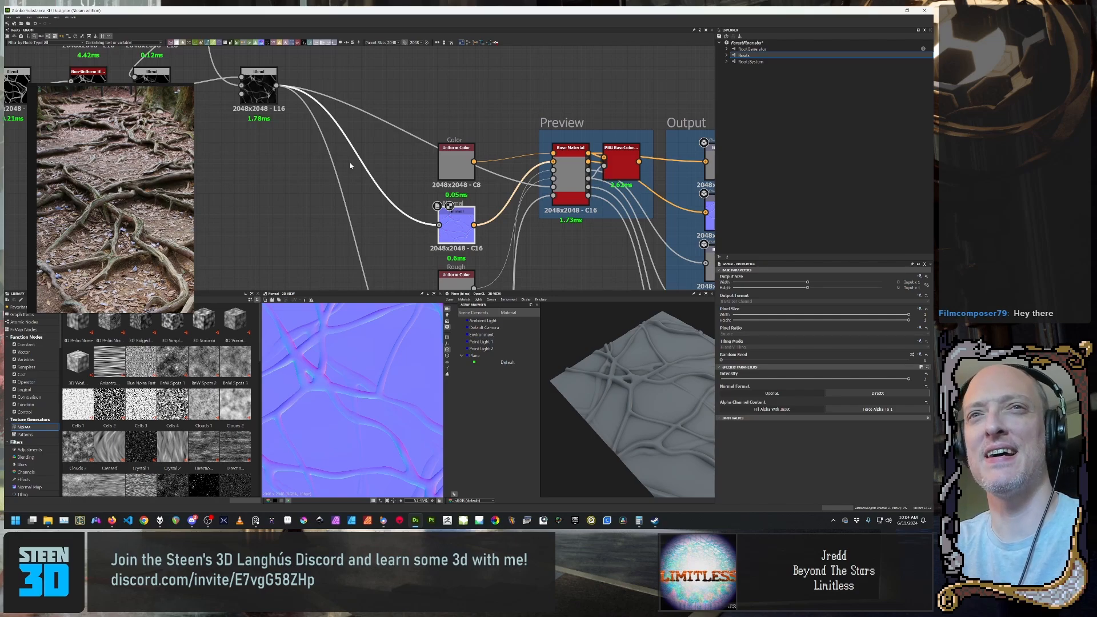
Step: Add a new Normal node fed by the output of the last Blend node before the material channels
scroll(491, 250, down, 2)
middle_drag(491, 251, 543, 197)
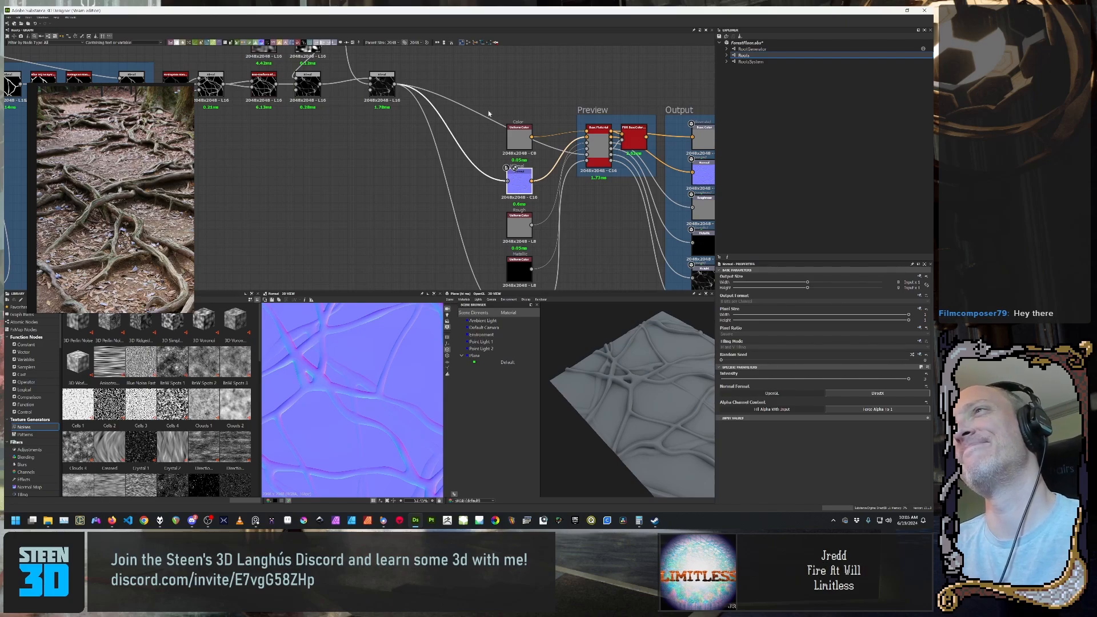
drag(385, 85, 375, 203)
text(normal)
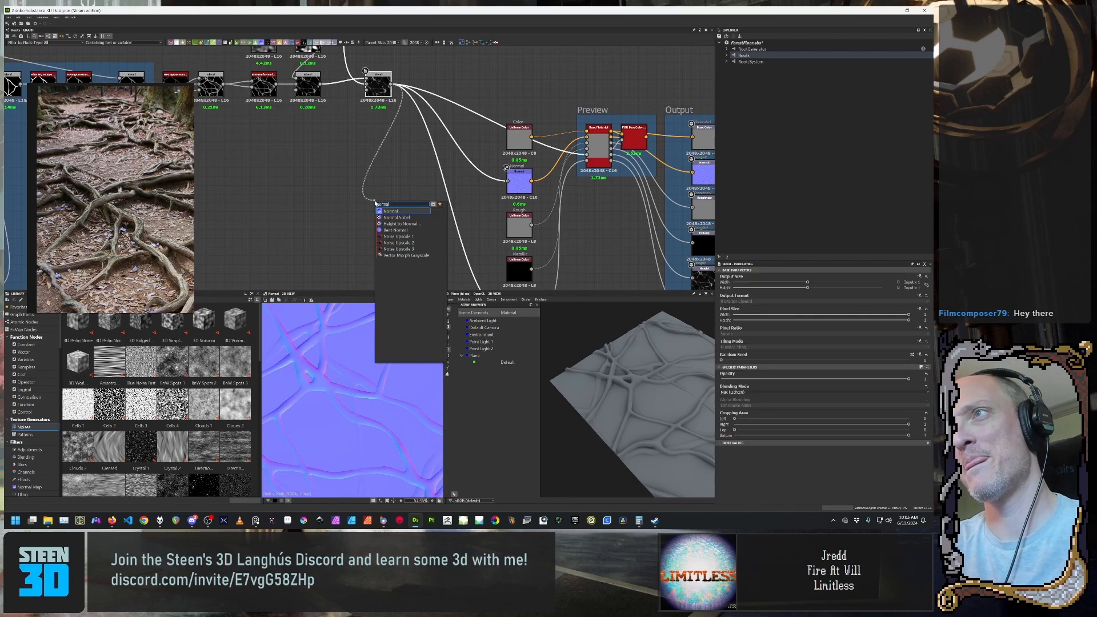
key(Return)
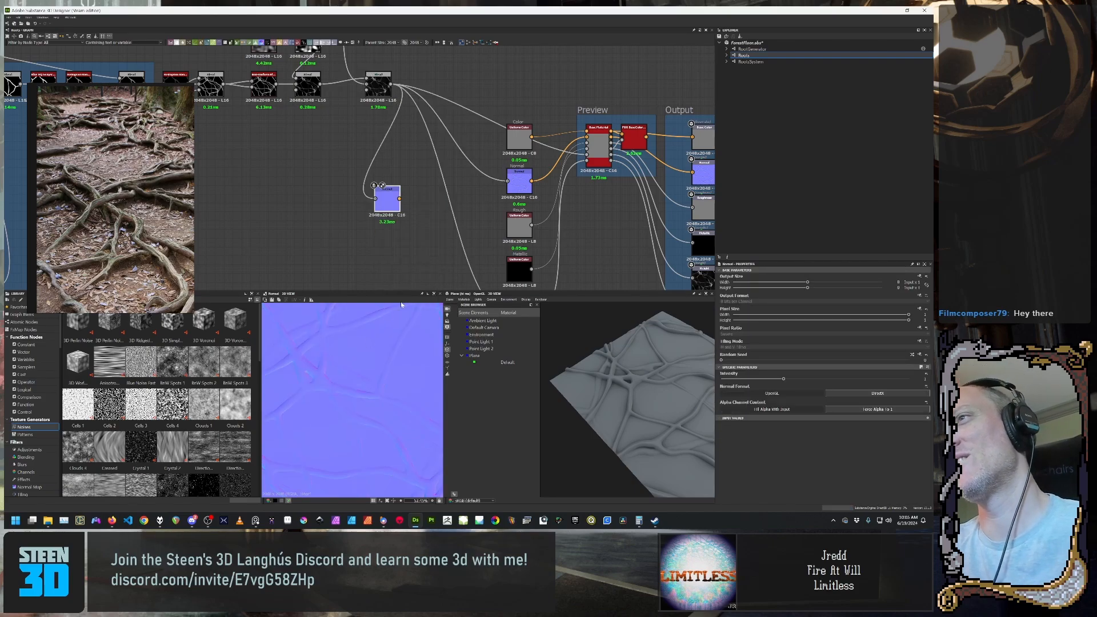
Step: Insert an Invert Grayscale node between the last Blend node and the new Normal node
drag(387, 206, 388, 207)
click(360, 171)
key(space)
text(inv)
key(Return)
mouse_move(334, 176)
mouse_down()
mouse_move(337, 202)
mouse_move(346, 193)
mouse_up()
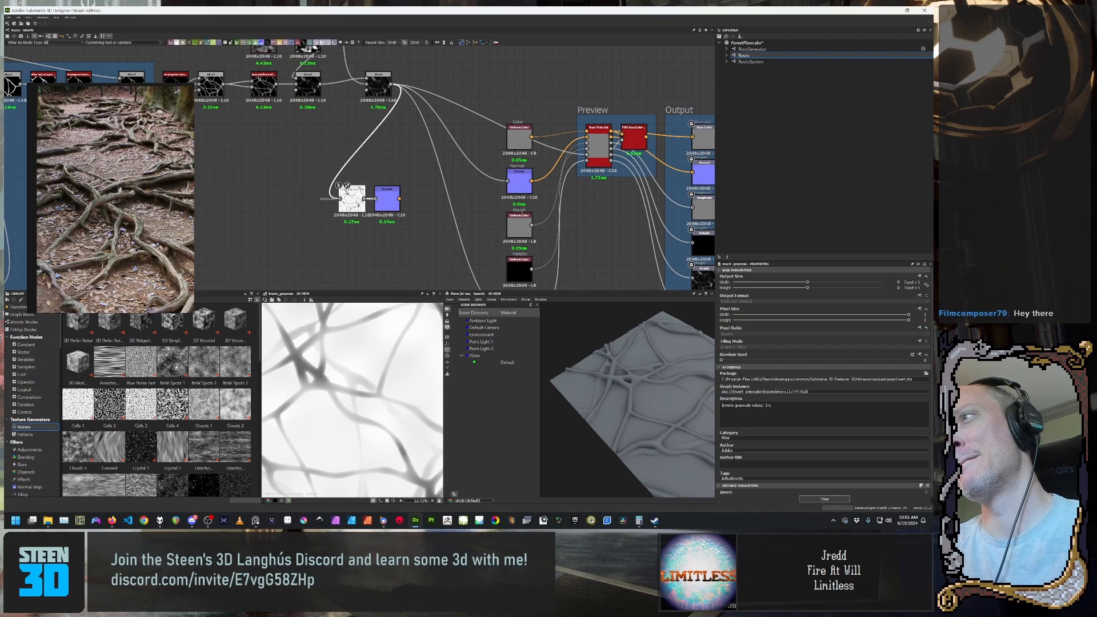
Step: Compare the new Normal, the Invert Grayscale and the upstream Blend nodes, including the Blend after the Surface Details group
click(389, 199)
scroll(345, 371, up, 2)
middle_drag(320, 84, 308, 179)
click(305, 178)
scroll(307, 178, down, 5)
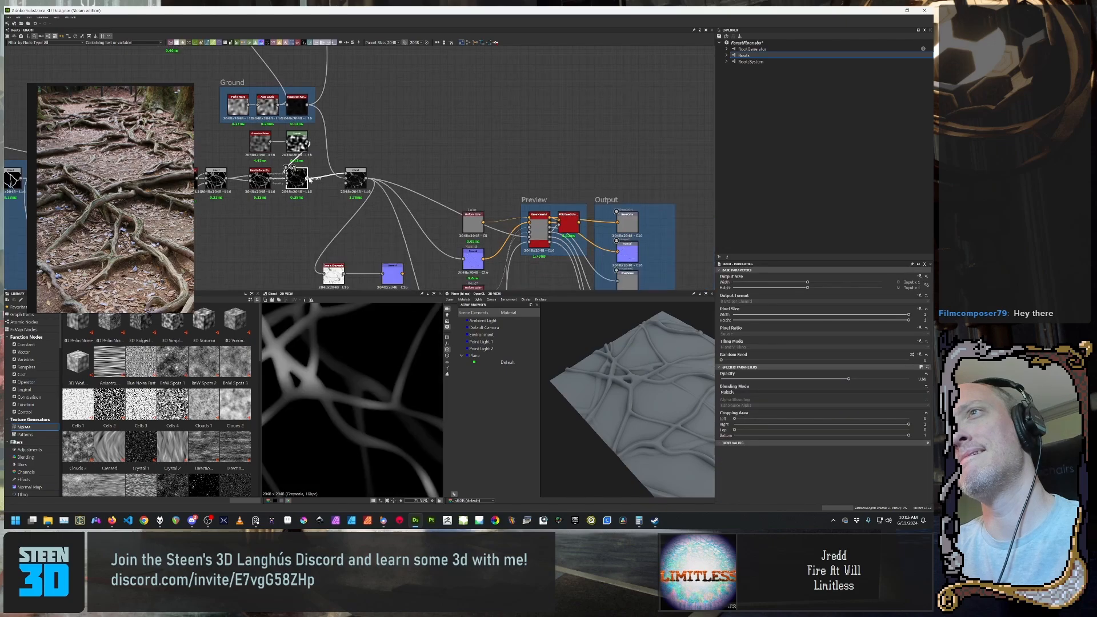
scroll(350, 172, up, 2)
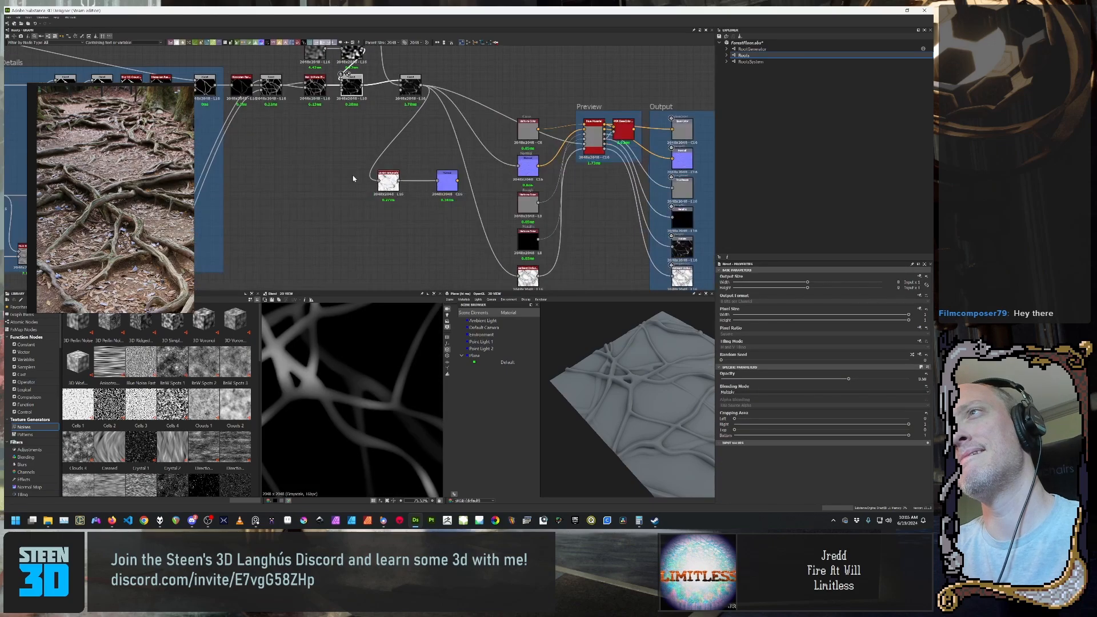
click(389, 180)
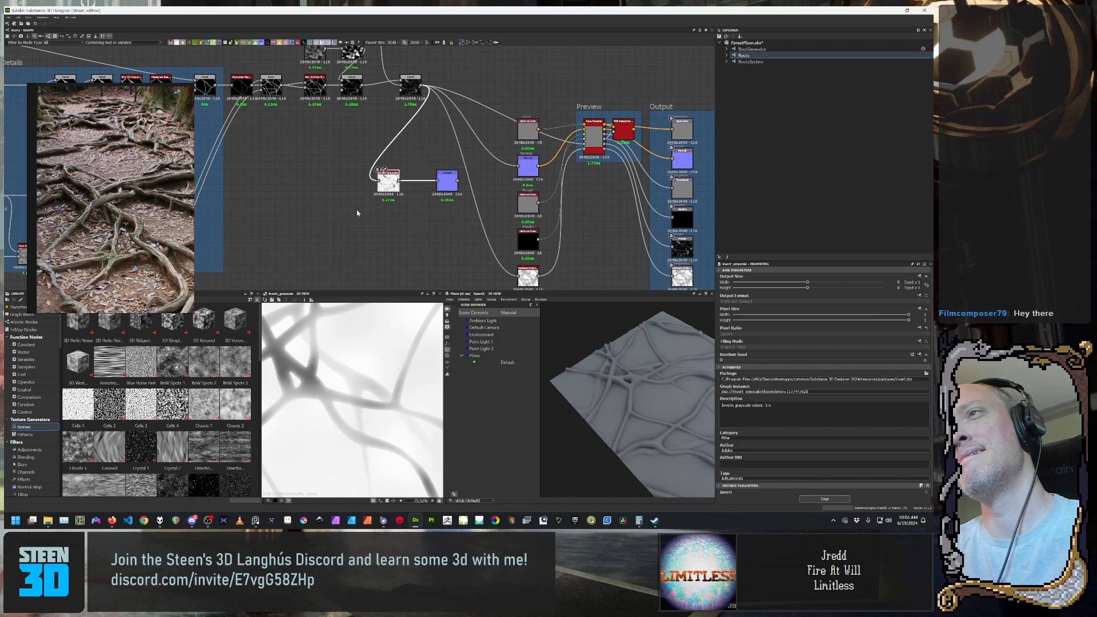
middle_drag(298, 148, 343, 151)
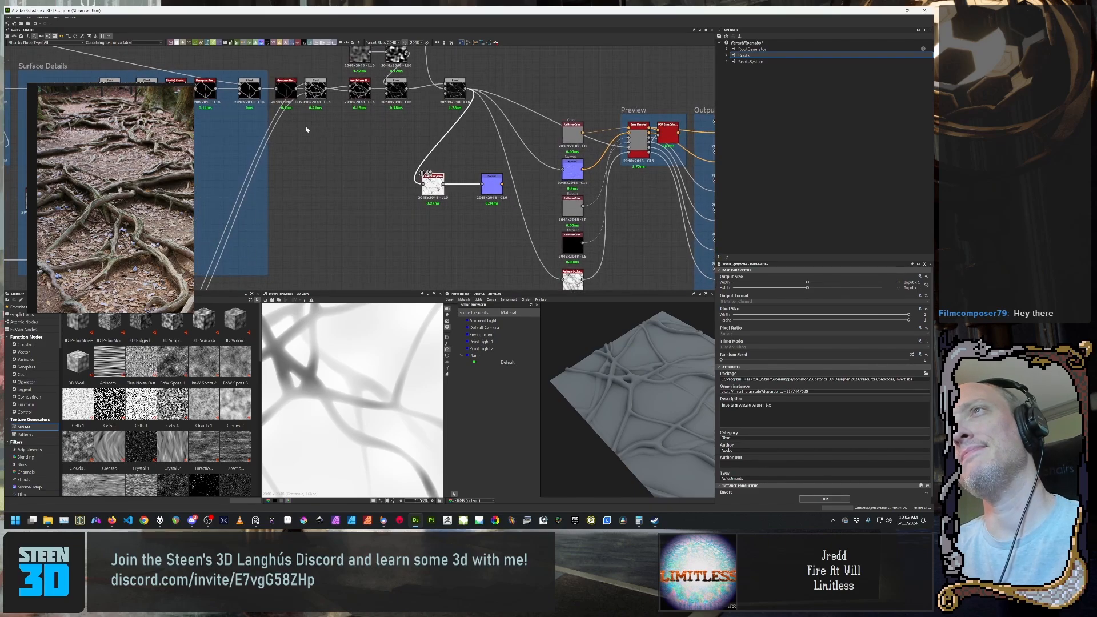
click(249, 89)
click(433, 184)
scroll(428, 184, down, 2)
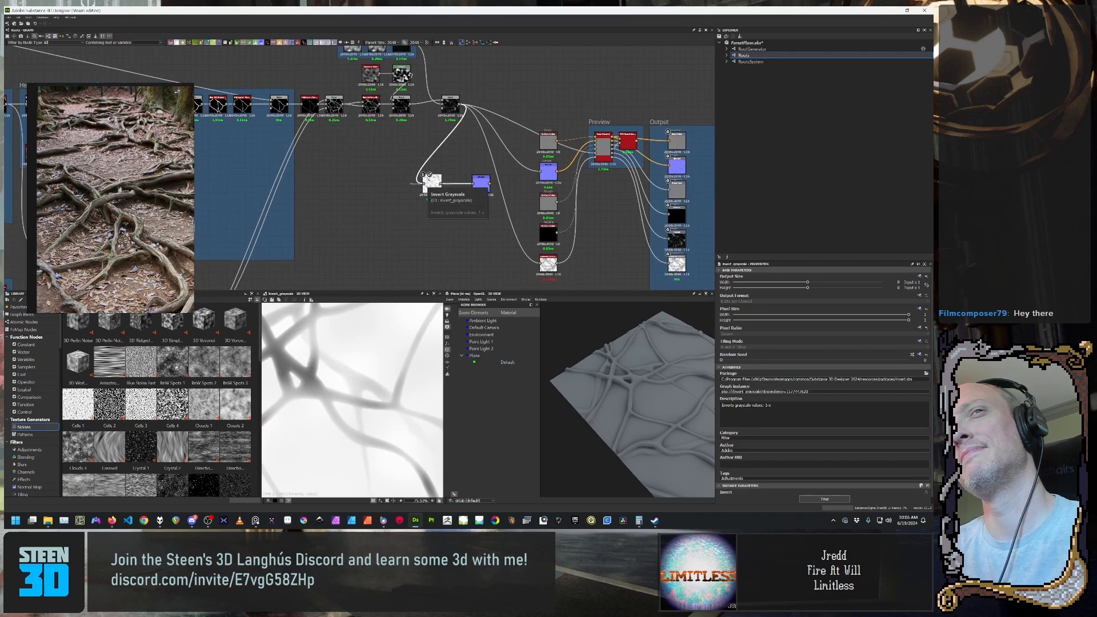
scroll(350, 94, up, 3)
click(317, 120)
drag(329, 115, 359, 223)
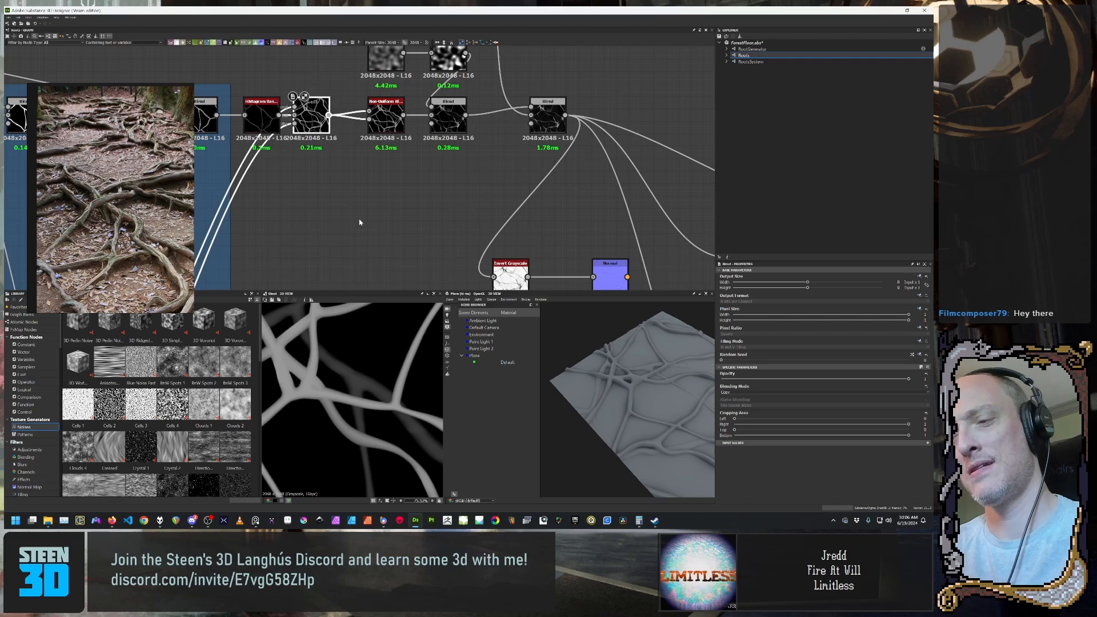
Step: Examine the Histogram Range and Blur HQ Grayscale outputs that branch off the Height Variation group
scroll(458, 194, down, 4)
middle_drag(390, 254, 472, 86)
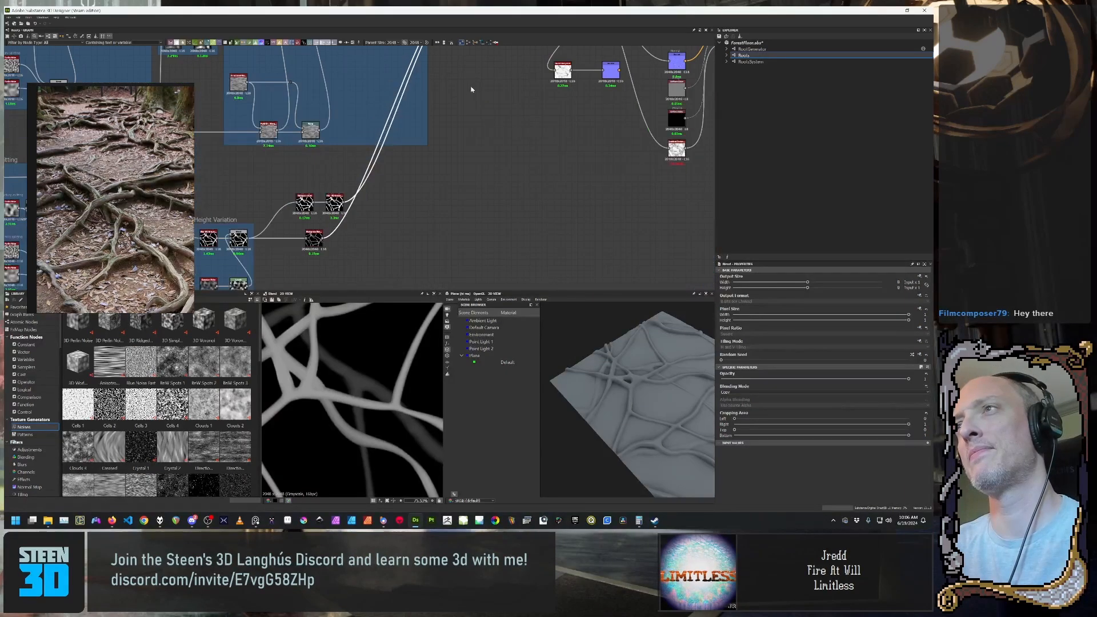
middle_drag(349, 240, 459, 149)
double_click(440, 106)
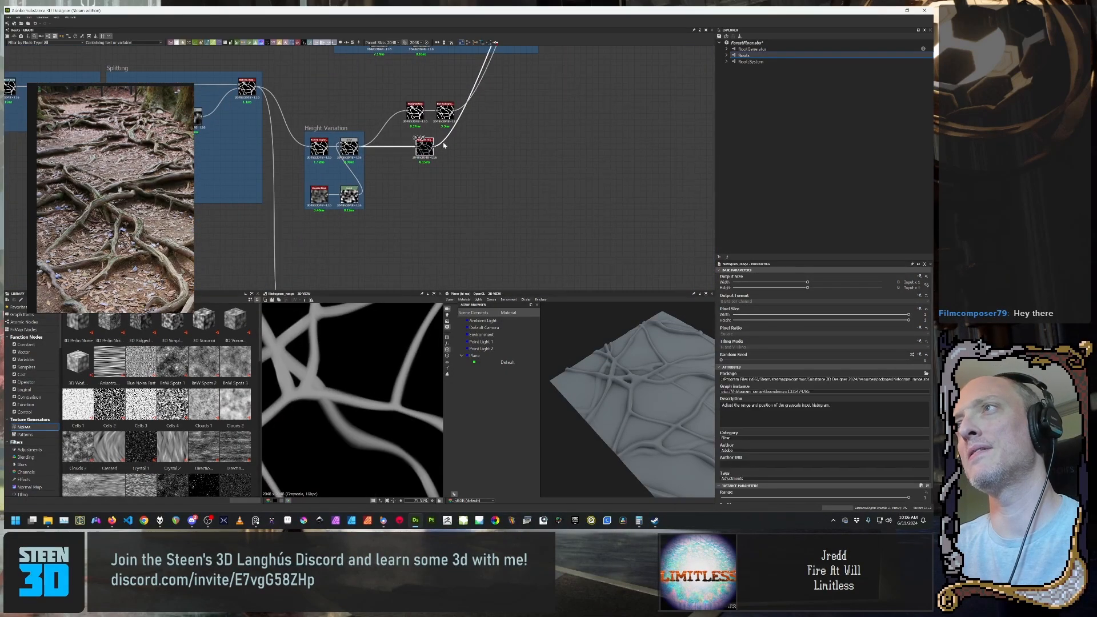
scroll(350, 320, down, 4)
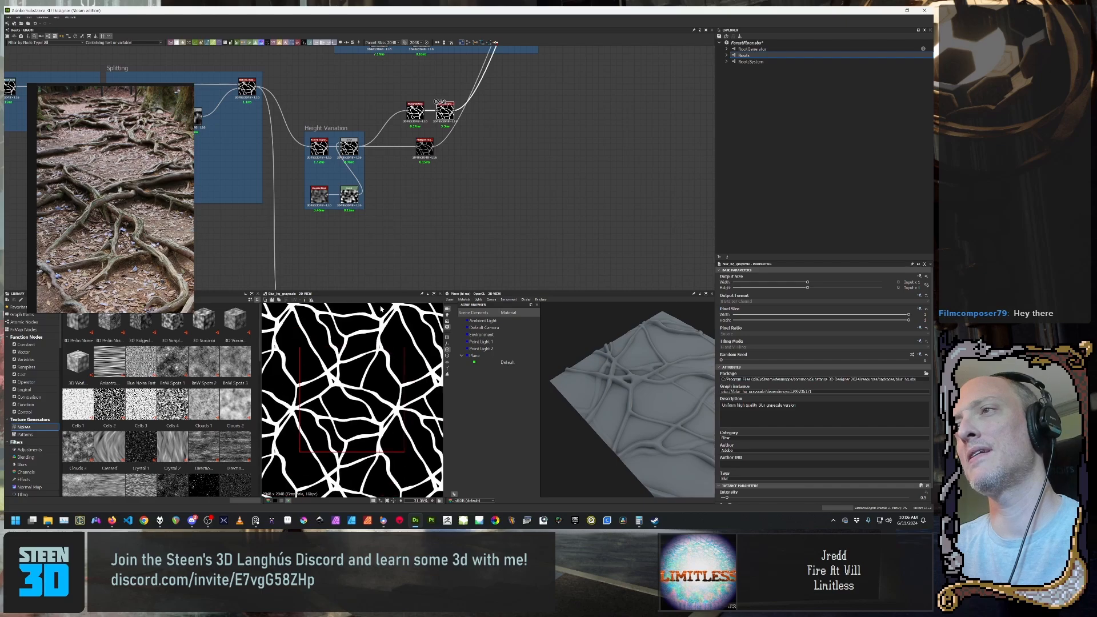
middle_drag(440, 213, 427, 217)
middle_drag(436, 171, 433, 233)
scroll(432, 233, down, 1)
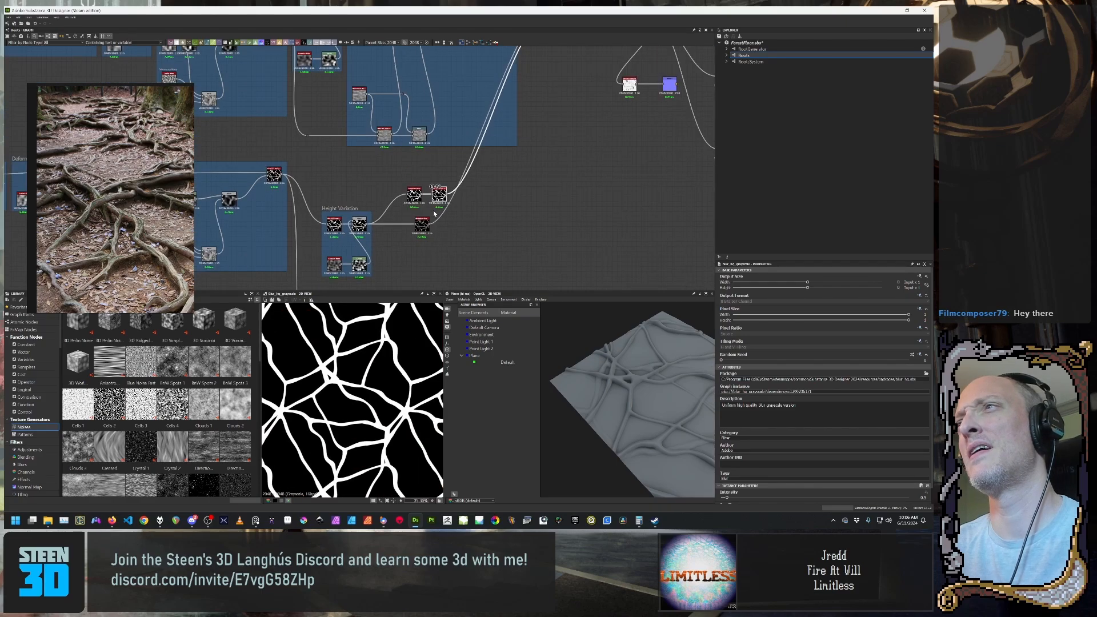
Step: Try a new Blend node with the Invert Grayscale output as foreground and the Blur HQ Grayscale root mask as opacity
drag(450, 194, 649, 109)
text(blend)
key(Return)
scroll(634, 109, up, 6)
double_click(446, 148)
drag(446, 147, 455, 132)
middle_drag(456, 132, 431, 175)
drag(379, 77, 421, 165)
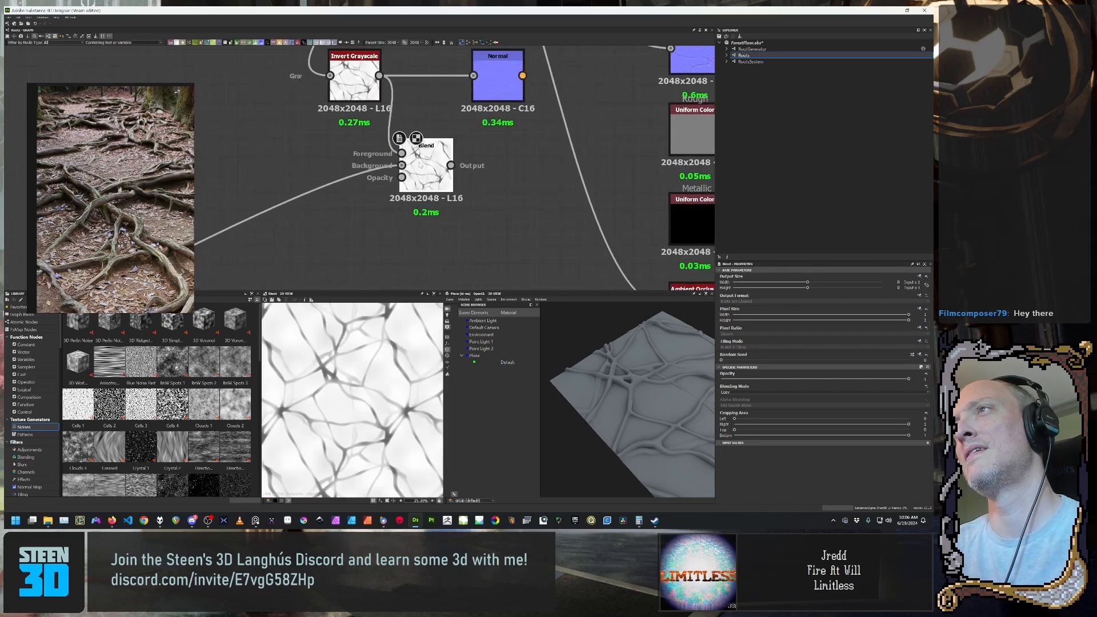
drag(402, 165, 402, 177)
scroll(324, 412, up, 2)
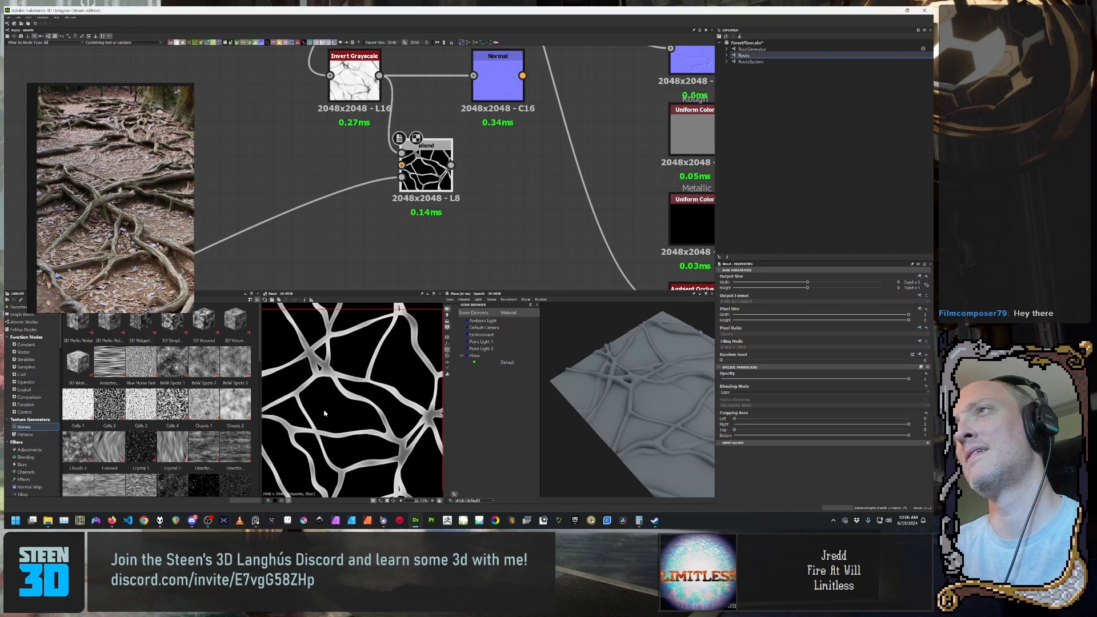
Step: Check the new Blend node's opacity mask and foreground input in the 2D view
middle_drag(426, 212, 536, 180)
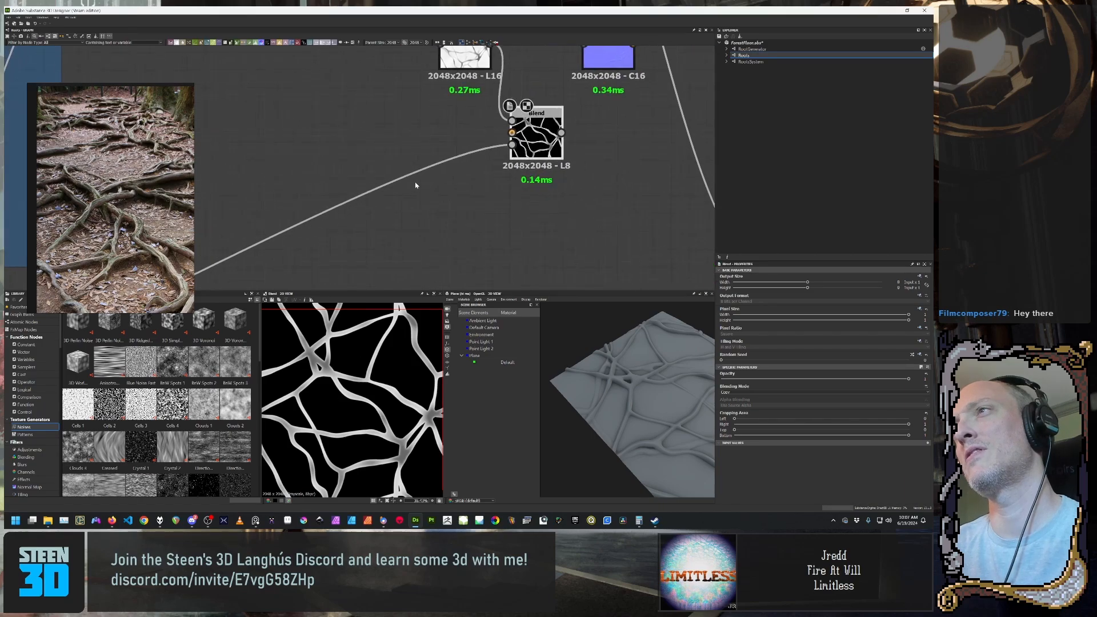
double_click(512, 147)
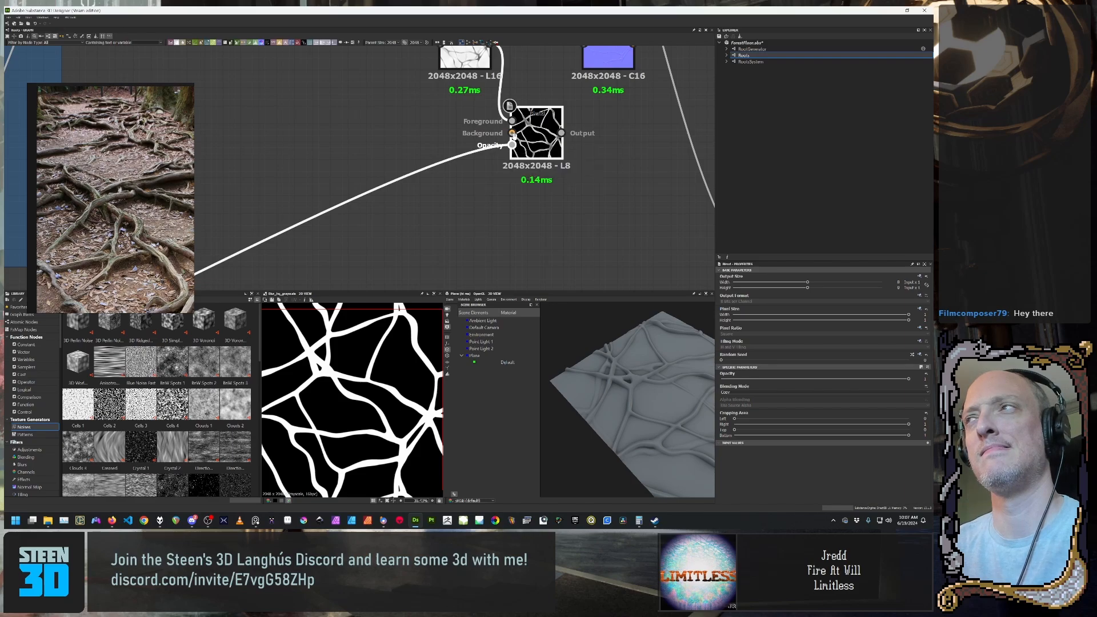
middle_drag(512, 147, 504, 159)
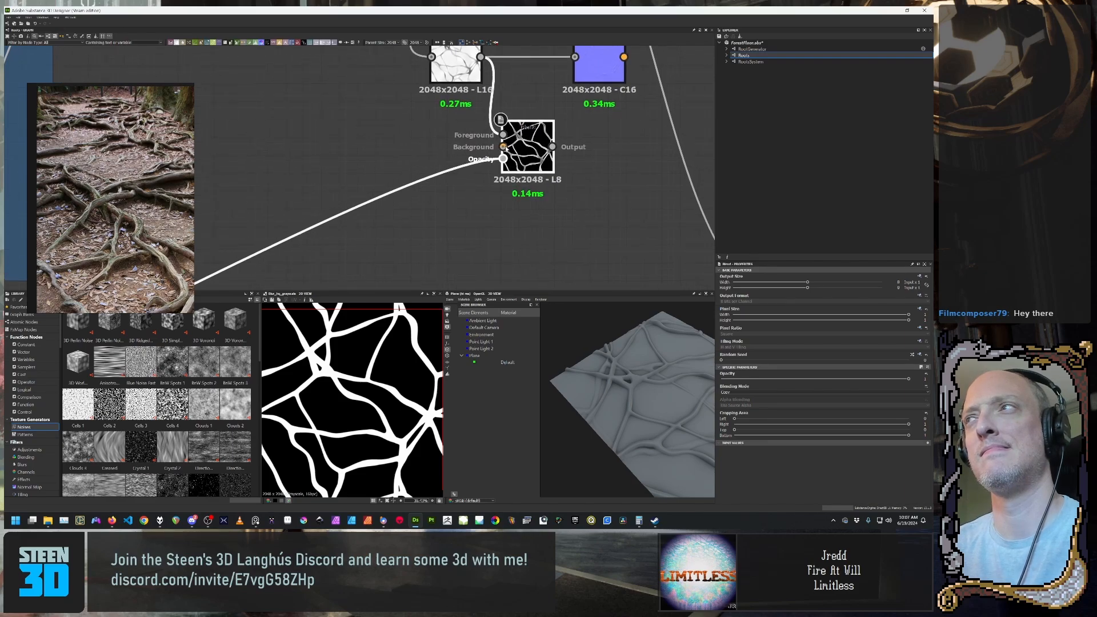
double_click(503, 136)
middle_drag(490, 147, 441, 205)
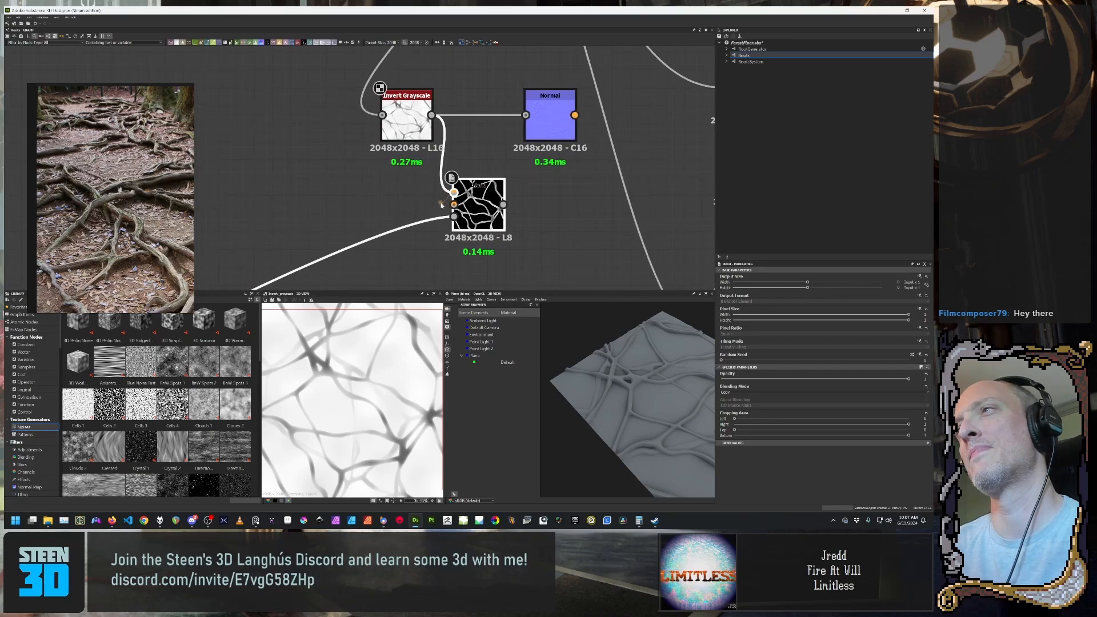
middle_drag(442, 205, 437, 205)
Step: Tune the Shadows node fed by the root mask, setting its Shadow Distance to 0.14
scroll(838, 436, down, 3)
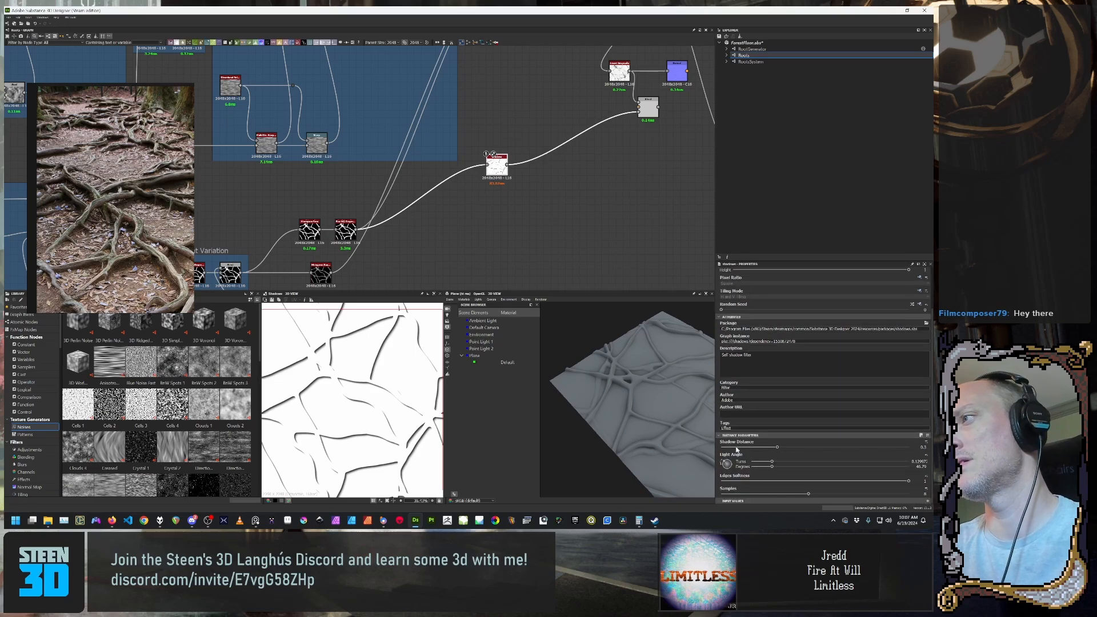
drag(737, 448, 679, 451)
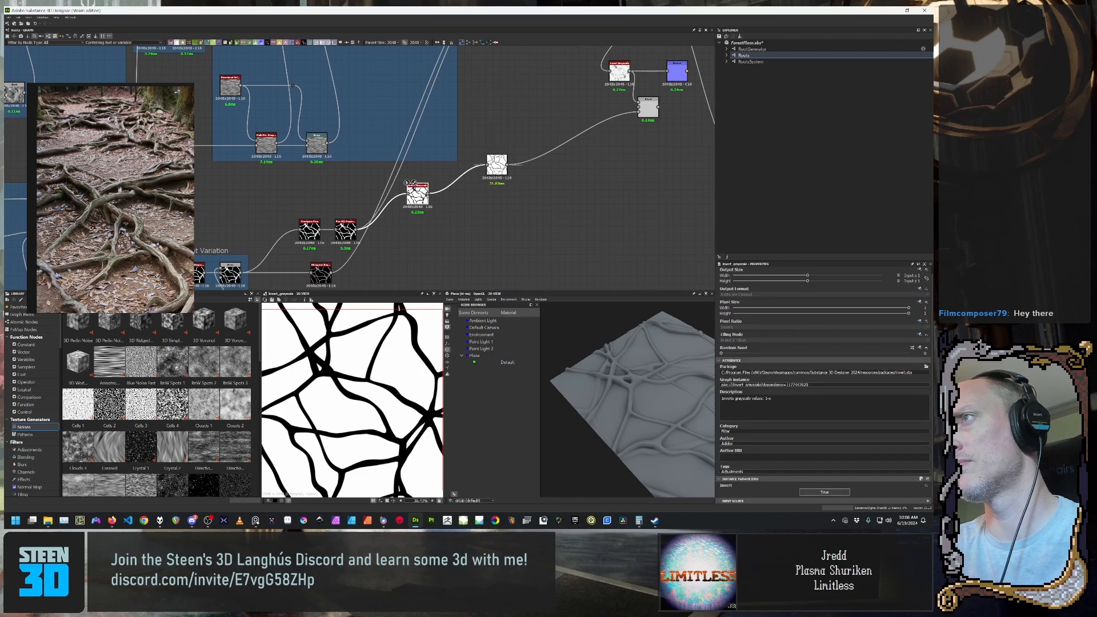
click(497, 165)
scroll(405, 473, up, 2)
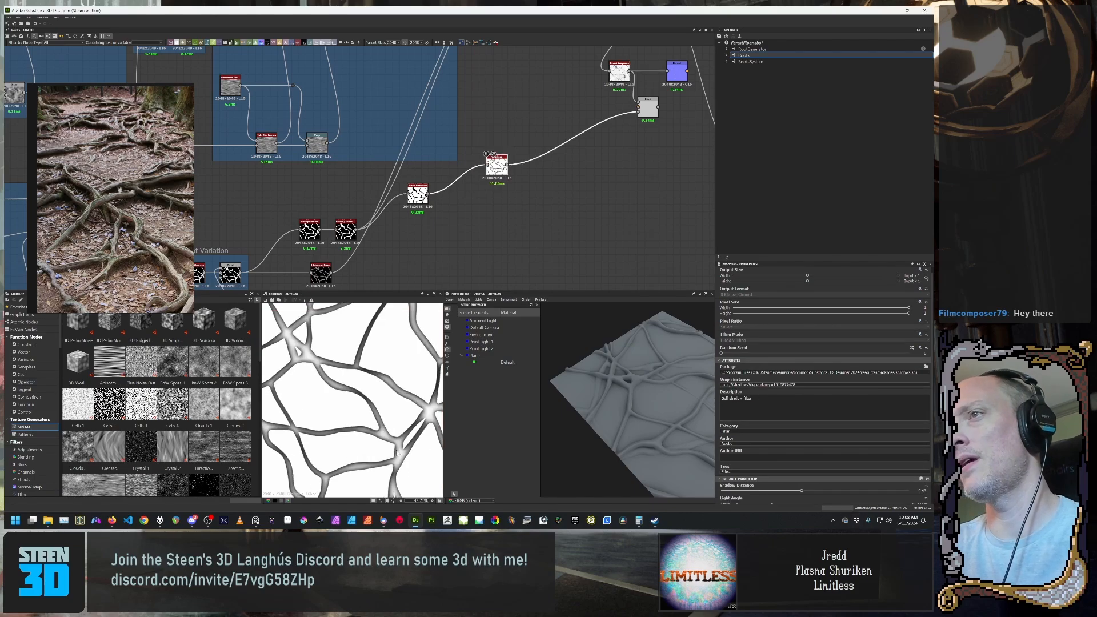
scroll(374, 432, down, 3)
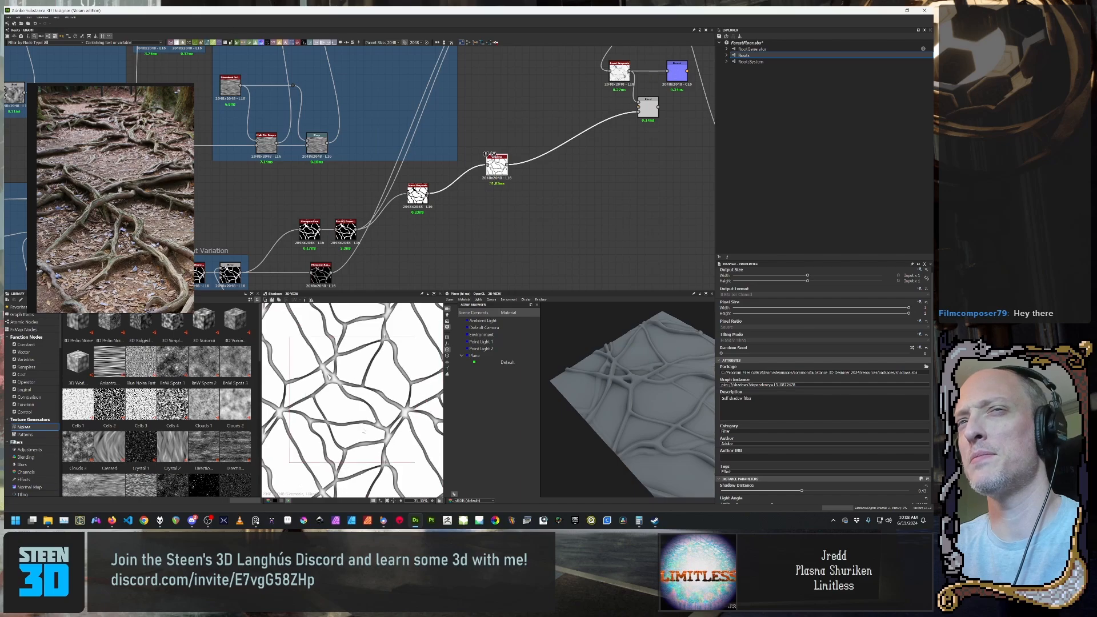
scroll(362, 430, up, 1)
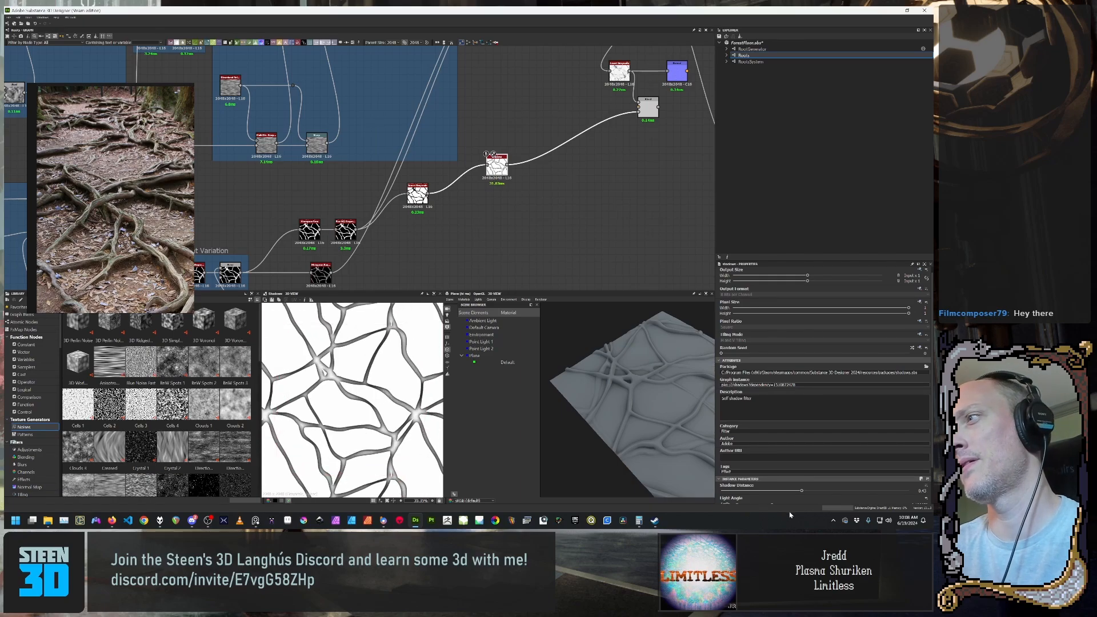
drag(801, 493, 748, 493)
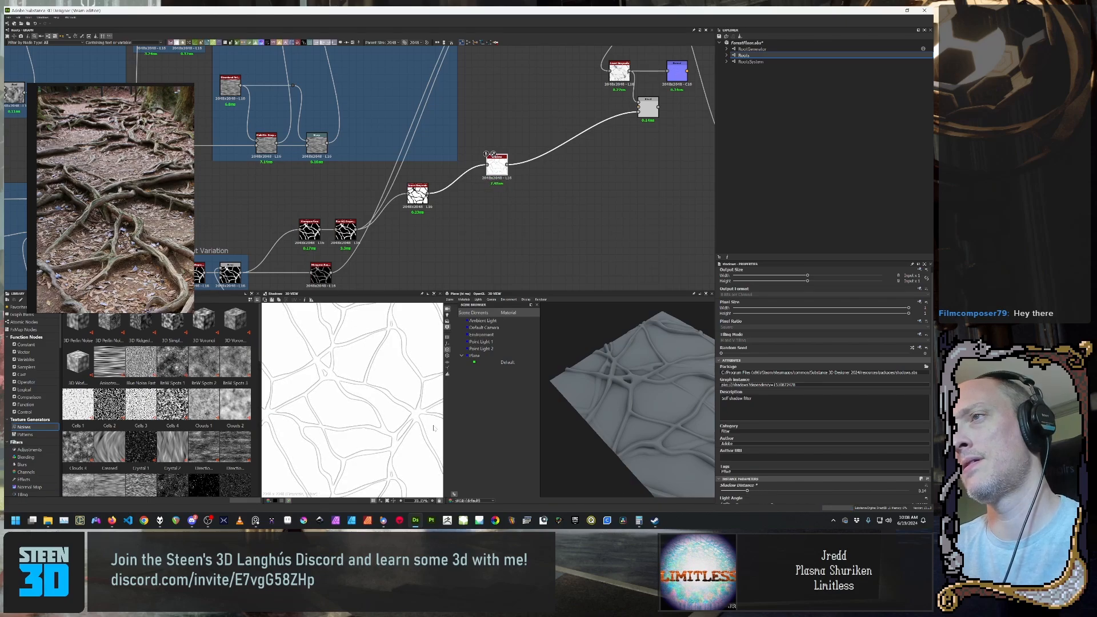
scroll(399, 422, up, 5)
scroll(383, 424, down, 5)
Step: Add an Auto Levels node after the Shadows node
middle_drag(498, 172, 443, 236)
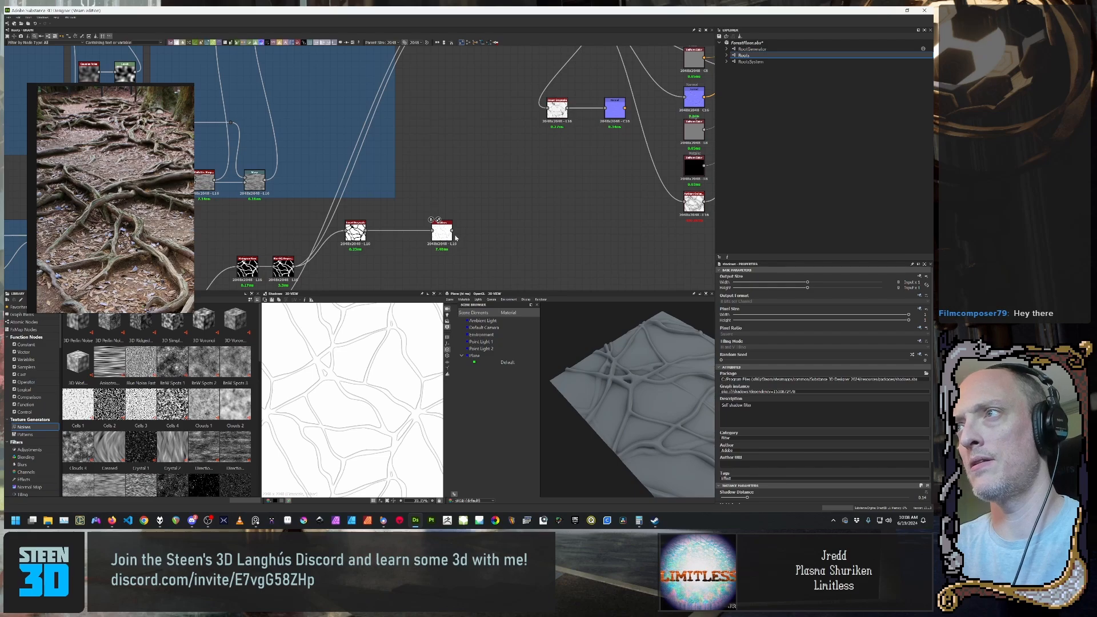
key(space)
text(auto)
key(Down)
key(Return)
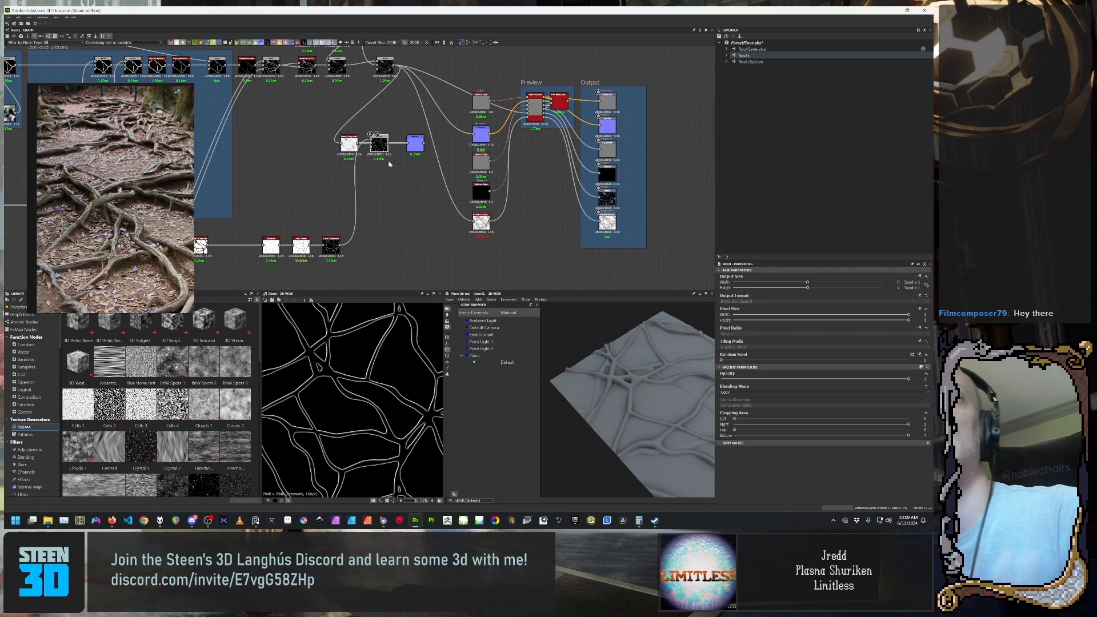
Step: Compare the normal map made from the root-edge Blend with the Normal node feeding the Base Material
scroll(397, 183, up, 4)
double_click(435, 99)
scroll(332, 378, up, 5)
middle_drag(330, 378, 301, 400)
middle_drag(388, 215, 377, 248)
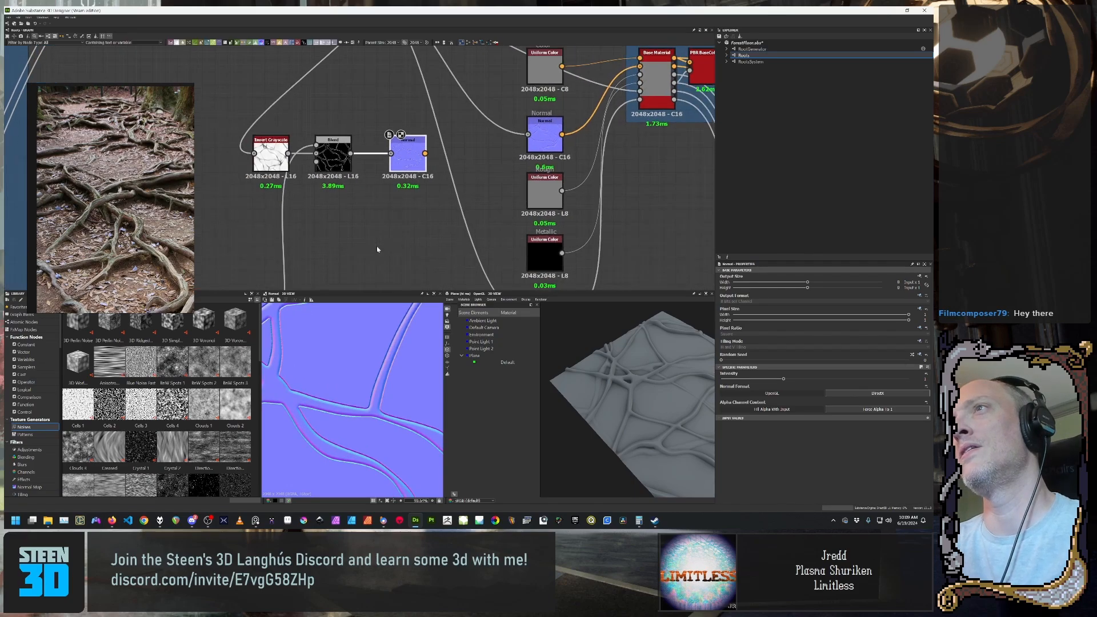
double_click(333, 160)
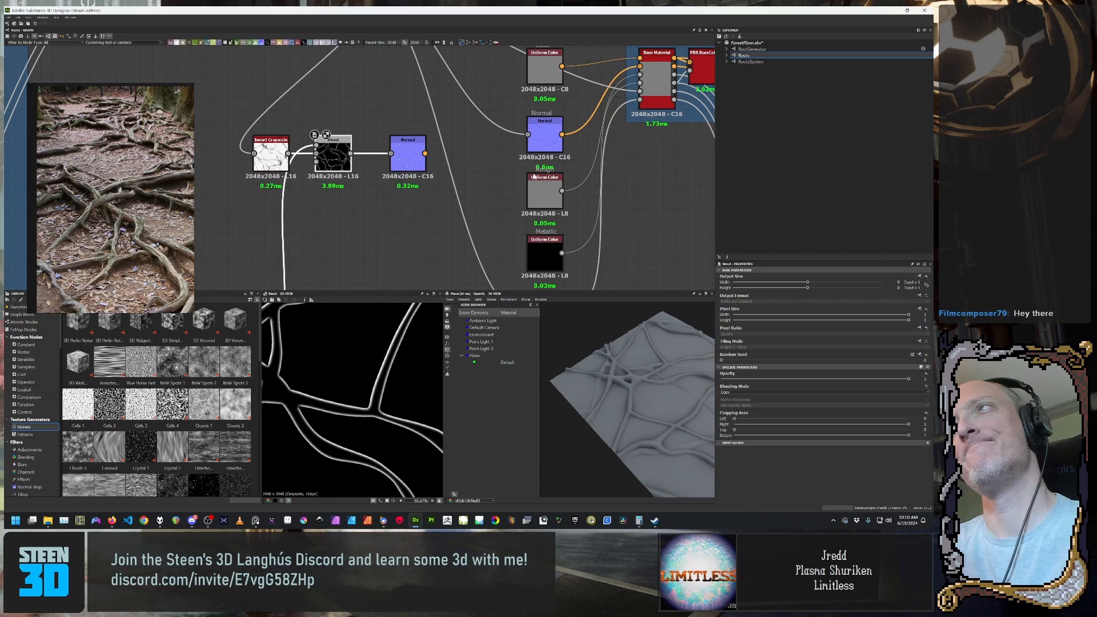
double_click(547, 144)
double_click(413, 152)
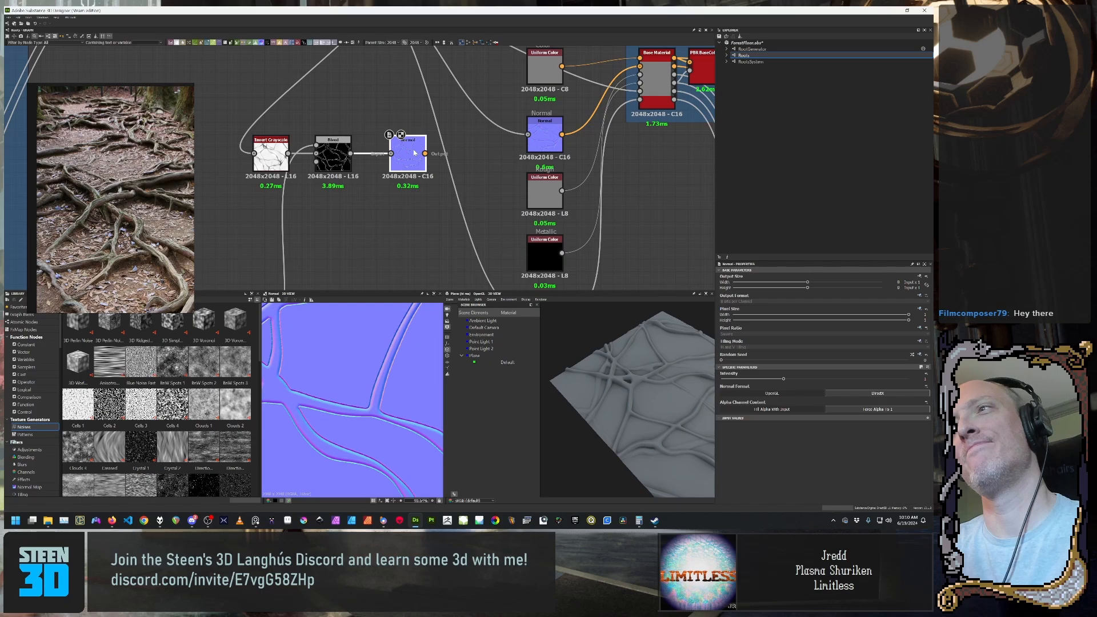
double_click(532, 139)
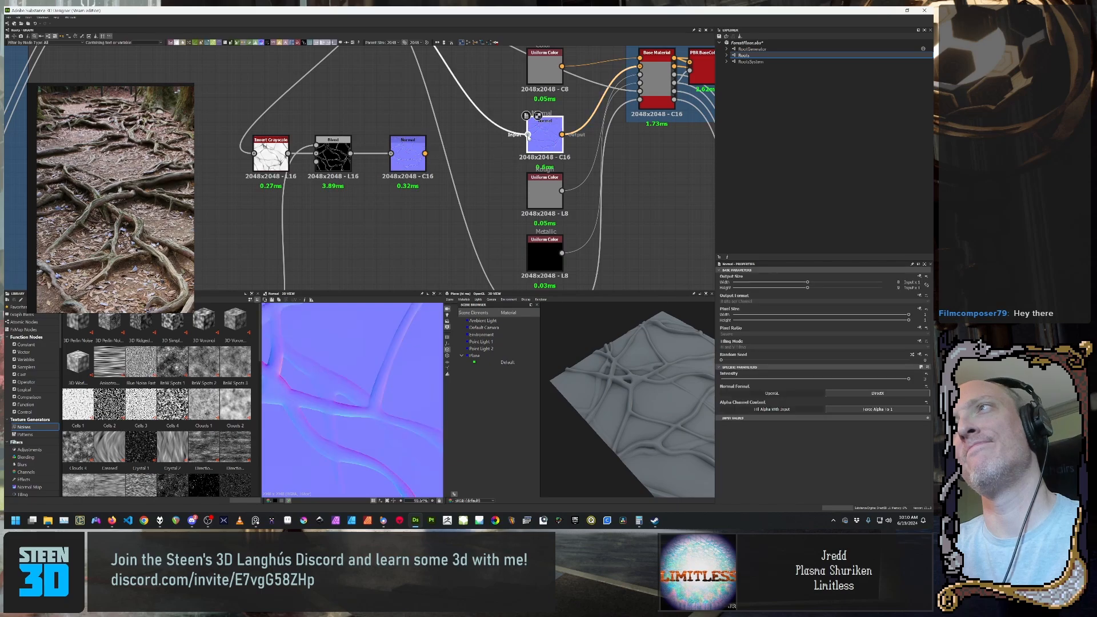
Step: Open the node search to add a node between the last Blend node and the material channels
scroll(399, 130, down, 3)
middle_drag(399, 130, 391, 148)
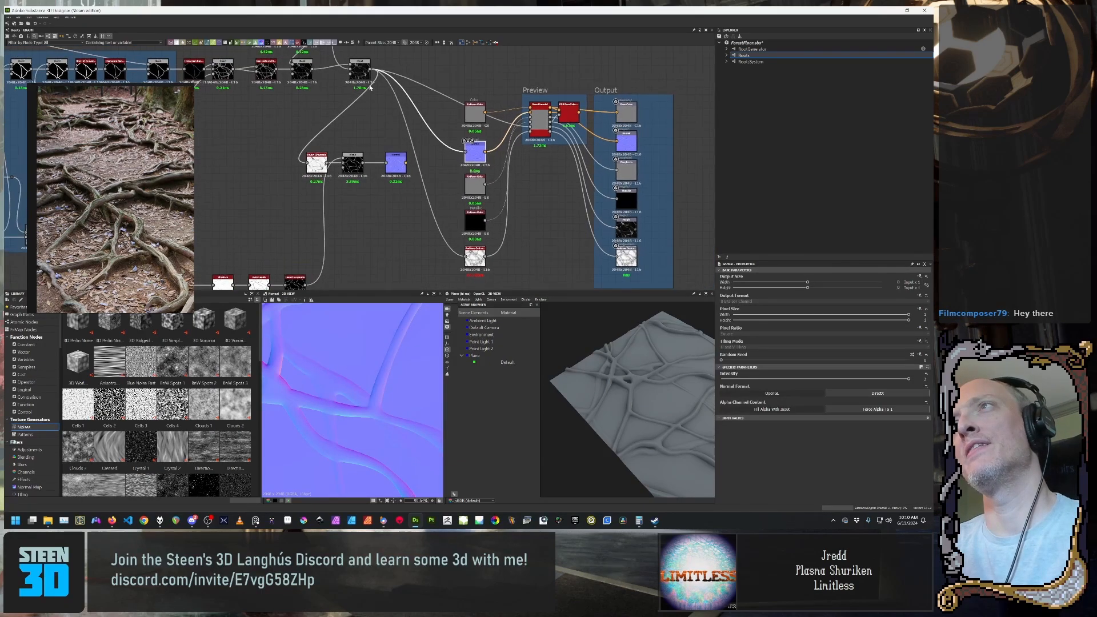
key(space)
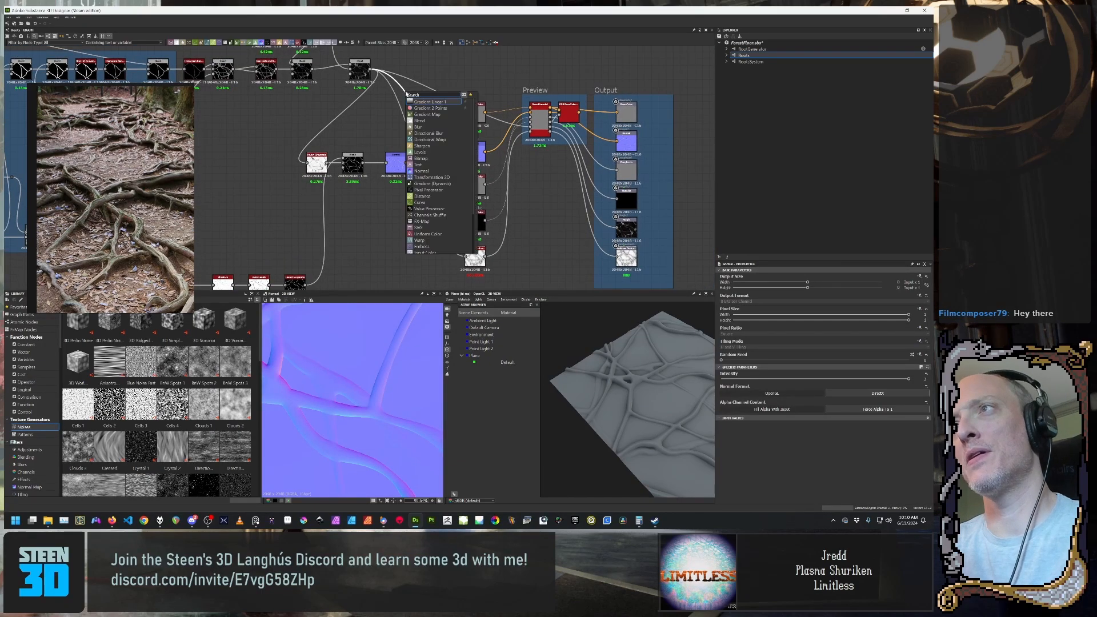
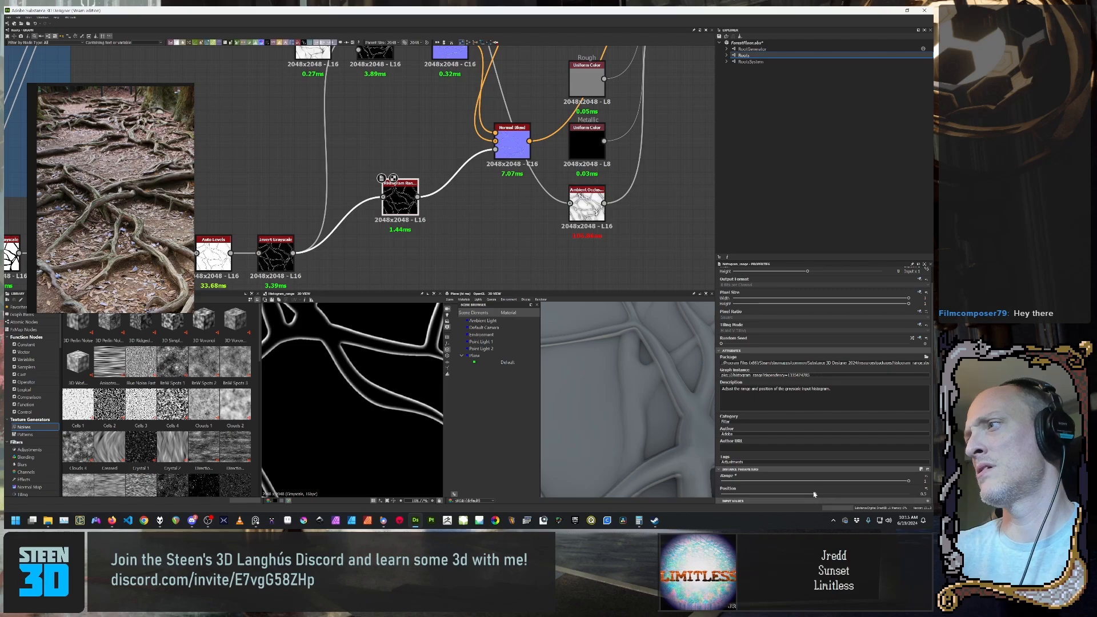
Step: Set the Position of the Histogram Range node feeding the Normal Blend to 0.07 and check the roots in 3D
drag(800, 495, 735, 495)
mouse_move(634, 408)
mouse_down()
mouse_move(667, 421)
mouse_move(656, 421)
mouse_move(643, 372)
mouse_move(675, 369)
mouse_move(652, 383)
mouse_move(623, 379)
mouse_move(664, 377)
mouse_move(611, 378)
mouse_move(654, 404)
mouse_up()
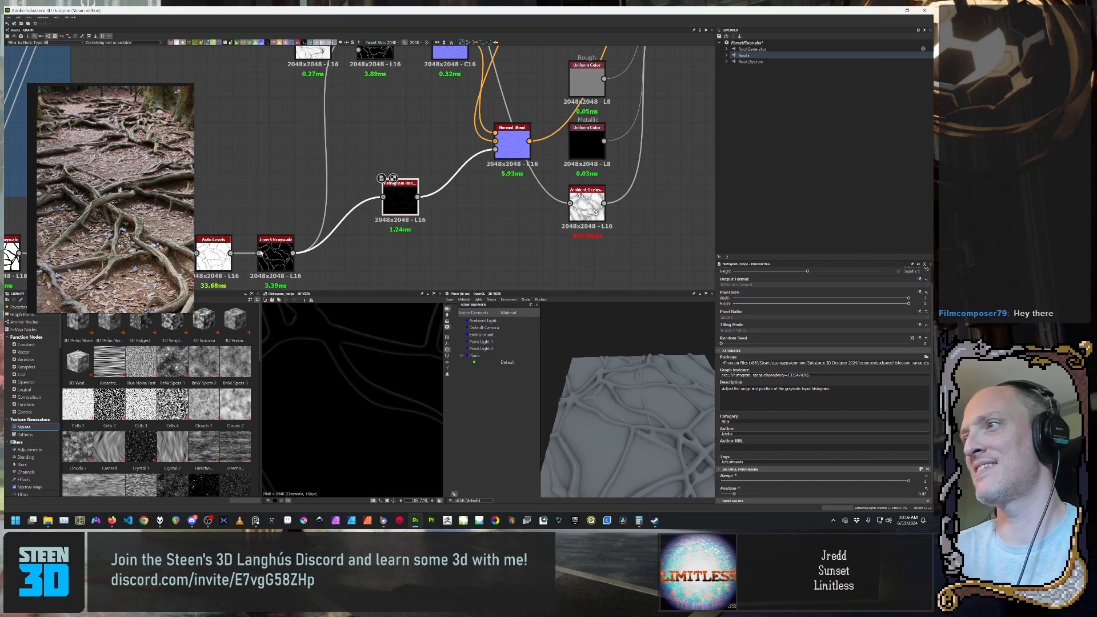
drag(645, 366, 660, 405)
Step: Inspect the root plane from several angles in the 3D view and review the overall node graph
scroll(641, 371, up, 3)
middle_drag(455, 169, 556, 105)
scroll(556, 105, down, 4)
mouse_move(634, 405)
mouse_down()
mouse_move(662, 403)
mouse_move(595, 399)
mouse_move(662, 442)
mouse_move(632, 422)
mouse_move(632, 440)
mouse_move(635, 423)
mouse_move(657, 433)
mouse_move(660, 407)
mouse_move(664, 417)
mouse_move(624, 400)
mouse_move(635, 398)
mouse_up()
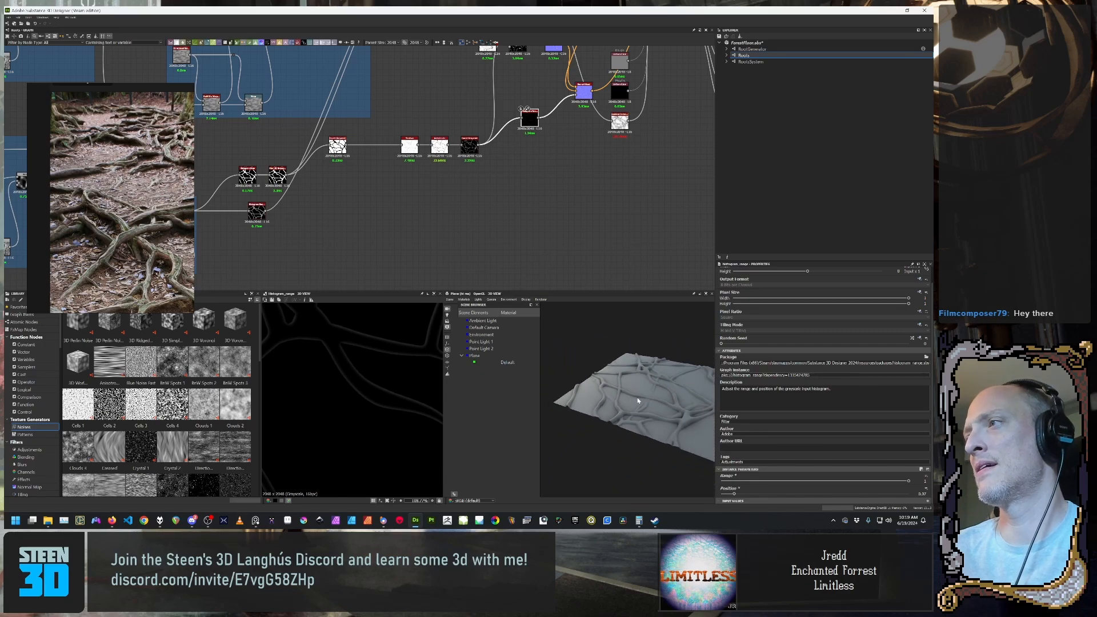
scroll(443, 166, down, 6)
drag(548, 318, 553, 340)
scroll(473, 195, up, 3)
middle_drag(472, 194, 524, 255)
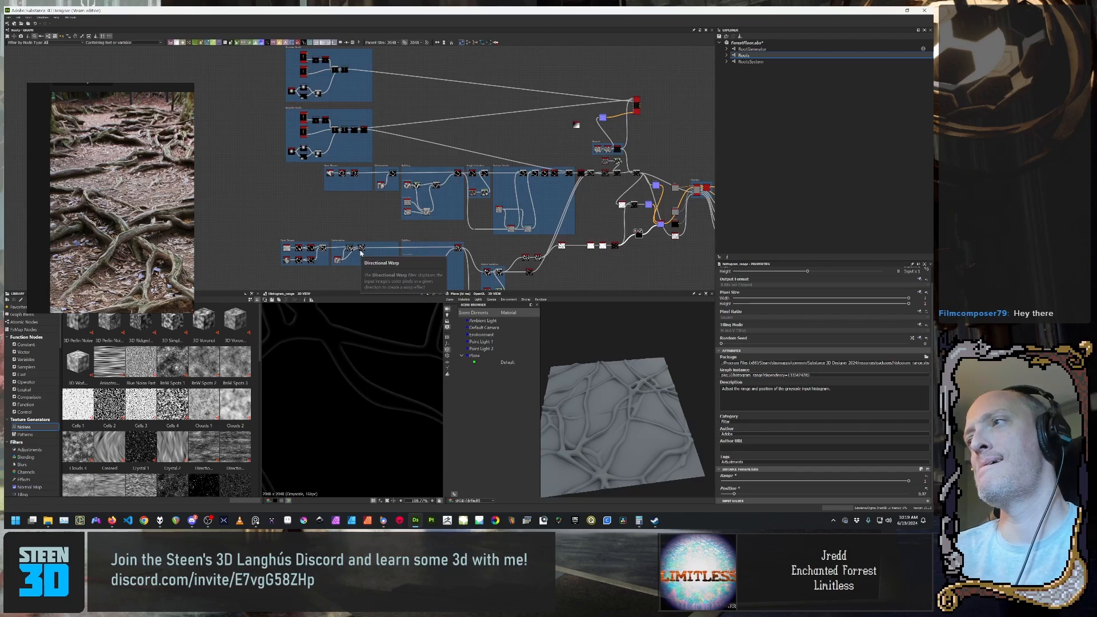
Step: Inspect the root plane from several angles and zooms in the 3D view and compare it with the reference photo
drag(575, 374, 640, 397)
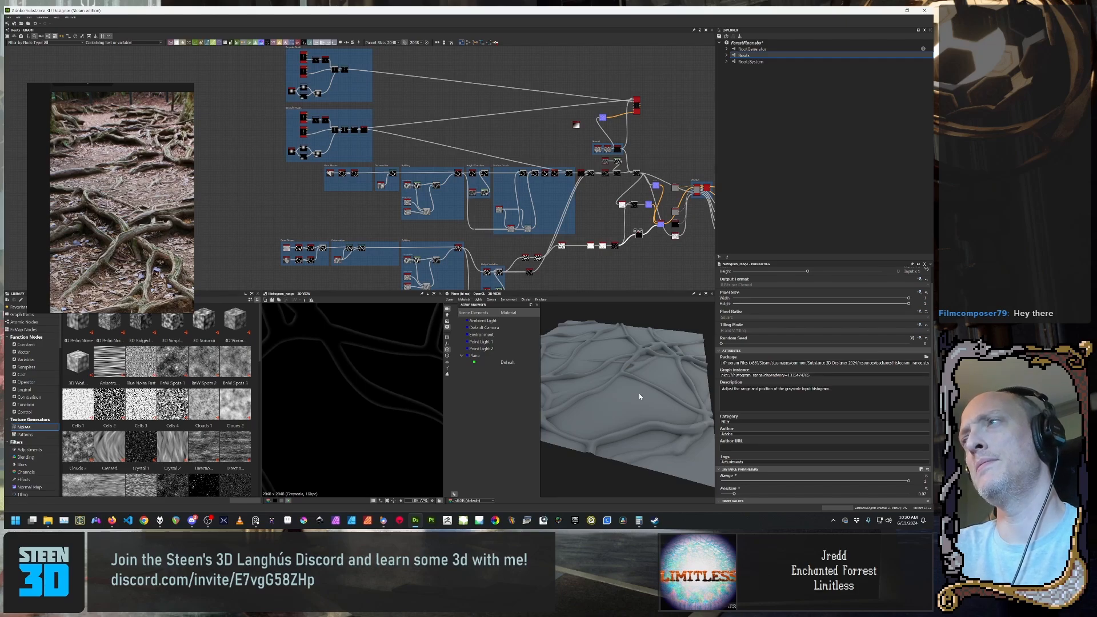
drag(639, 396, 671, 376)
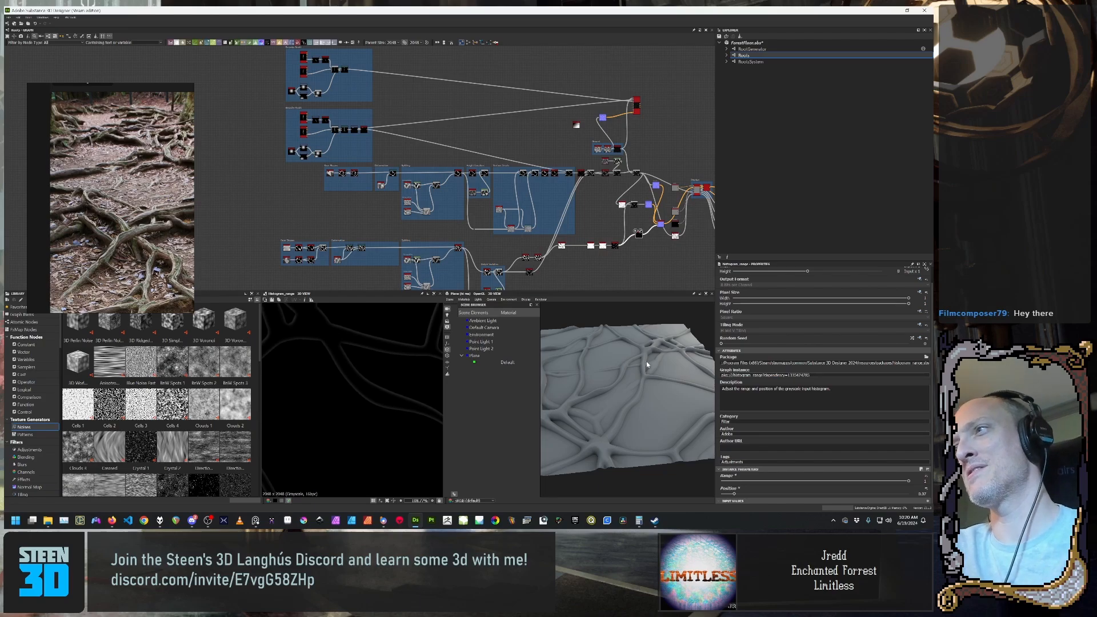
drag(648, 364, 673, 359)
scroll(171, 254, up, 3)
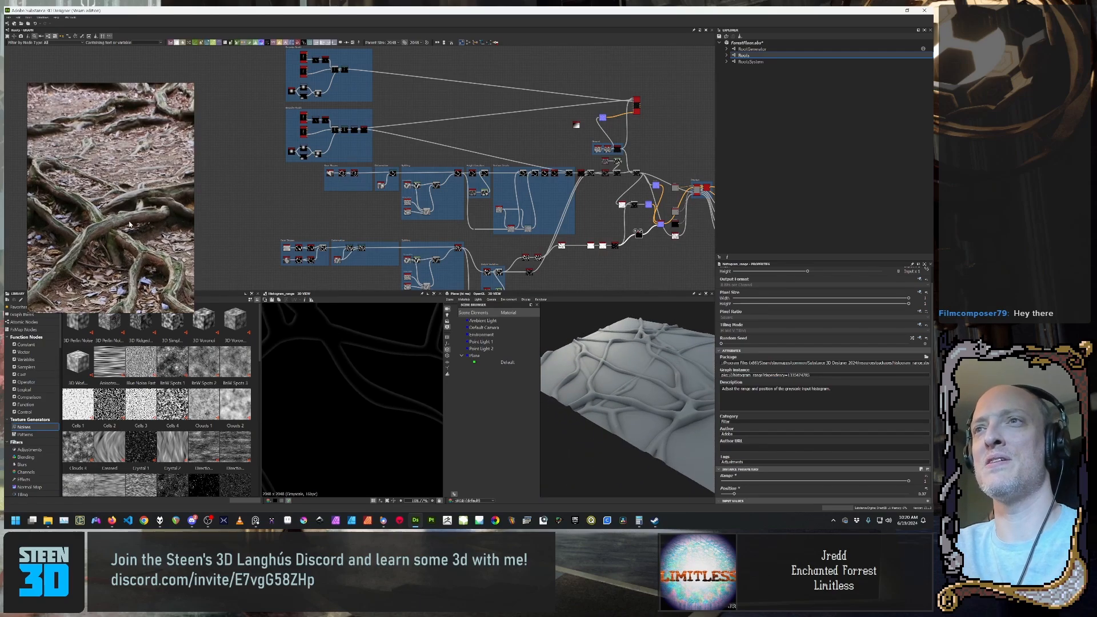
scroll(142, 225, down, 2)
scroll(142, 224, down, 3)
drag(647, 382, 651, 408)
Step: Preview the Invert Grayscale node and move the upper Normal node directly above the Normal node made from the root-edge Blend
double_click(392, 112)
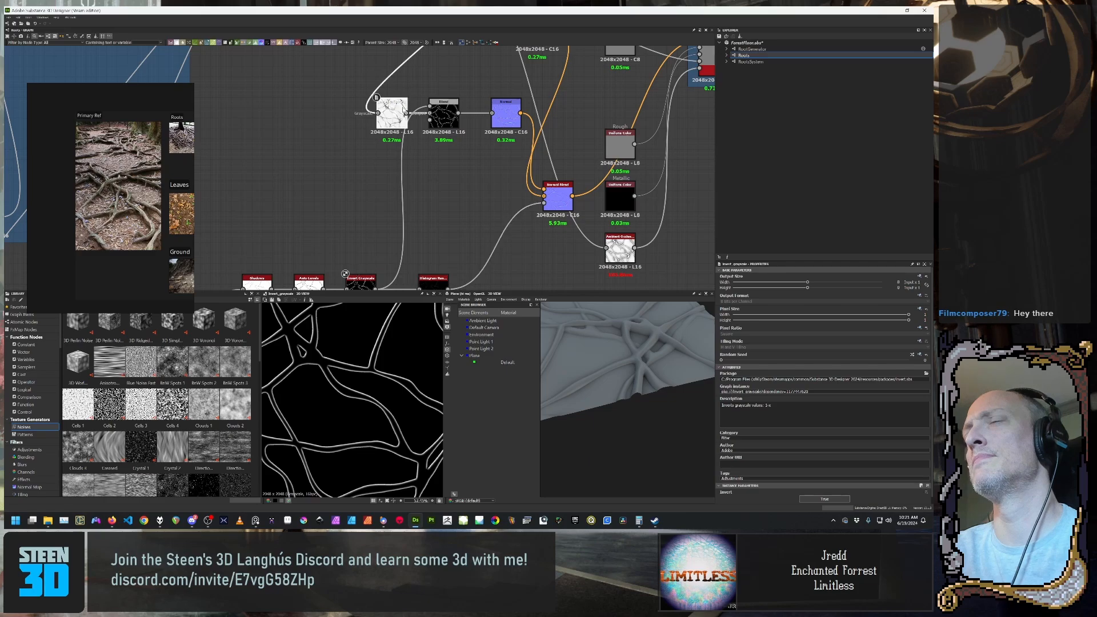
middle_drag(402, 107, 340, 233)
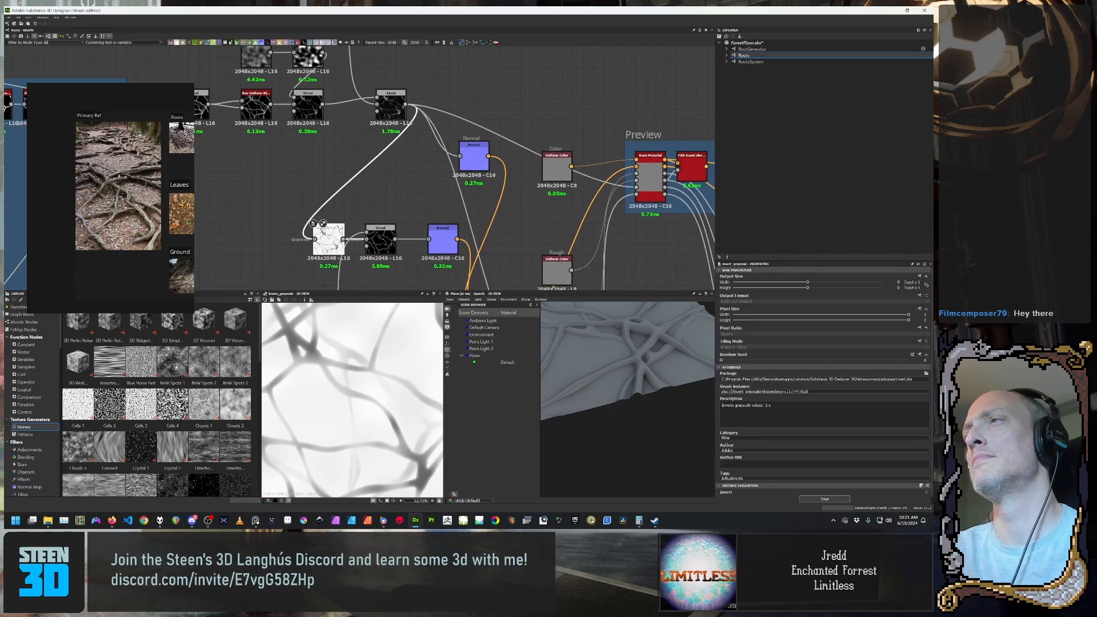
drag(486, 152, 447, 191)
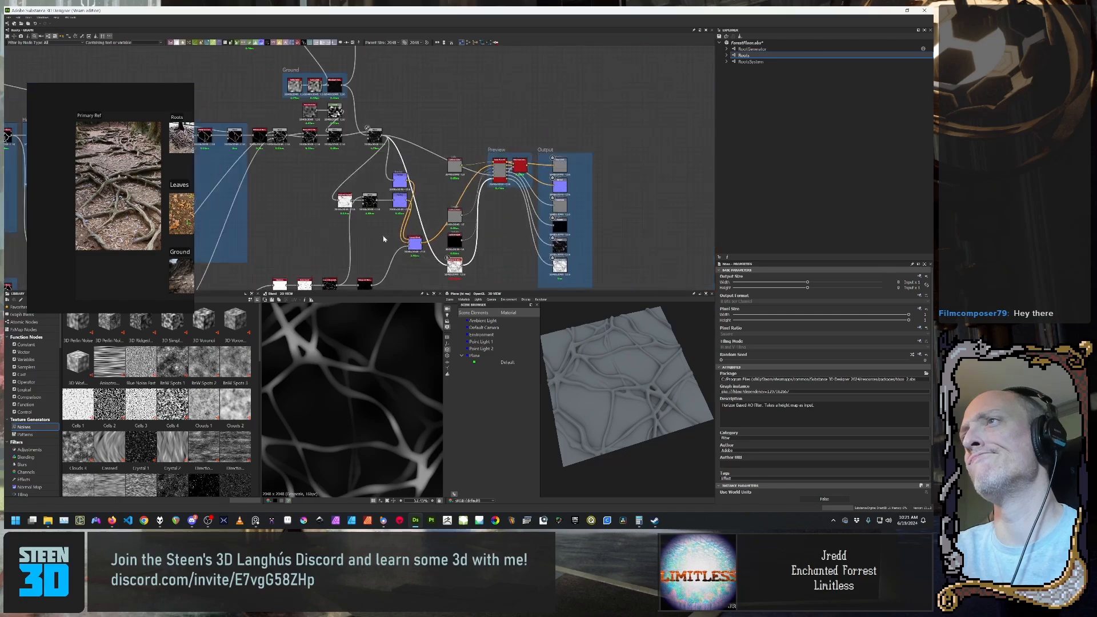
scroll(384, 239, up, 4)
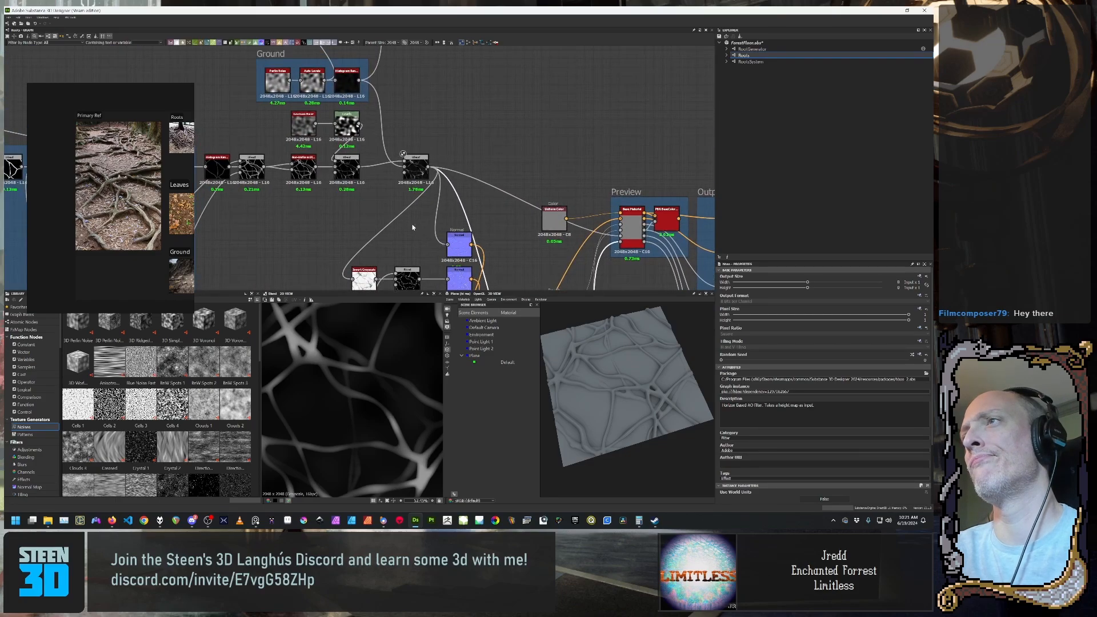
Step: Preview the Blend nodes that combine the roots up to the final height Blend and review the surrounding node graph
click(416, 167)
middle_drag(245, 184, 315, 180)
click(287, 164)
click(319, 167)
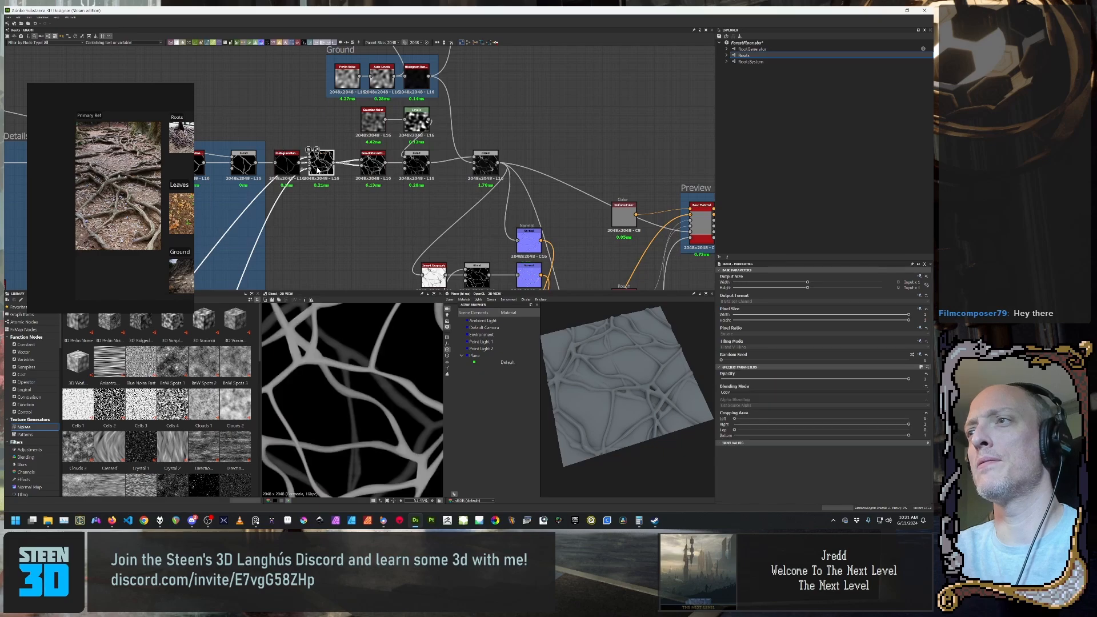
click(373, 164)
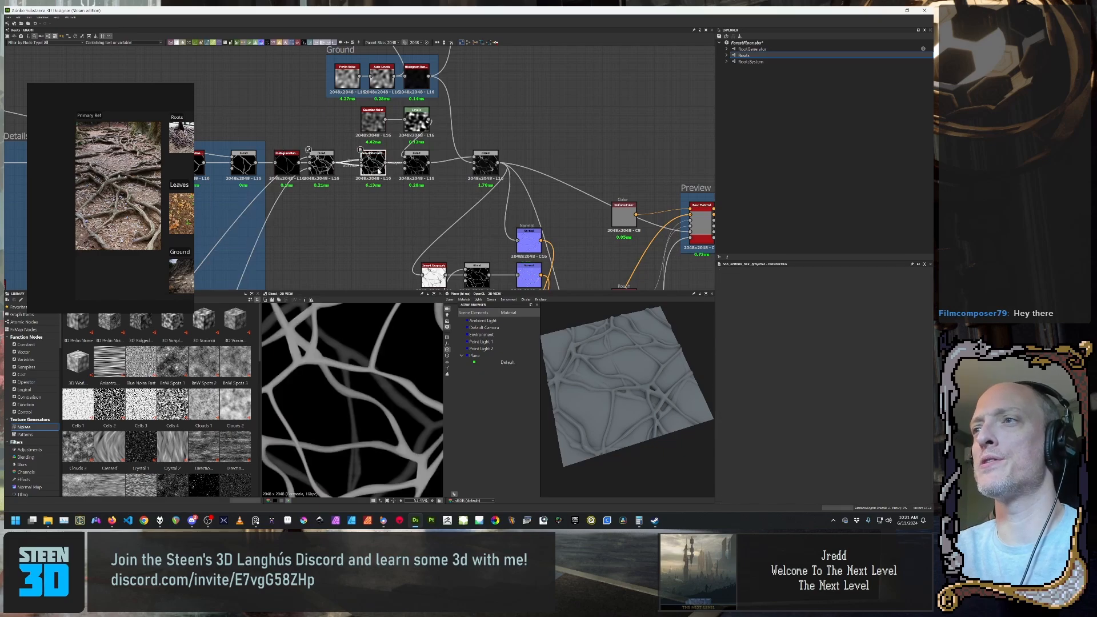
double_click(410, 168)
double_click(485, 167)
middle_drag(381, 169, 369, 241)
scroll(369, 241, down, 2)
scroll(369, 239, down, 2)
scroll(368, 236, up, 1)
middle_drag(277, 218, 505, 159)
scroll(505, 160, down, 3)
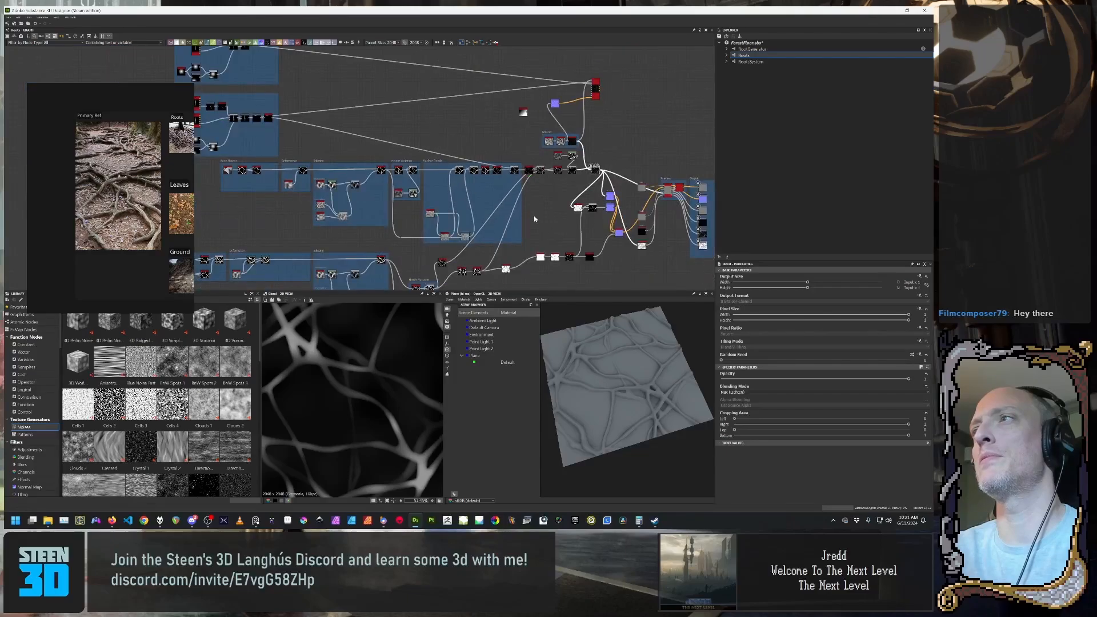
middle_drag(508, 215, 460, 139)
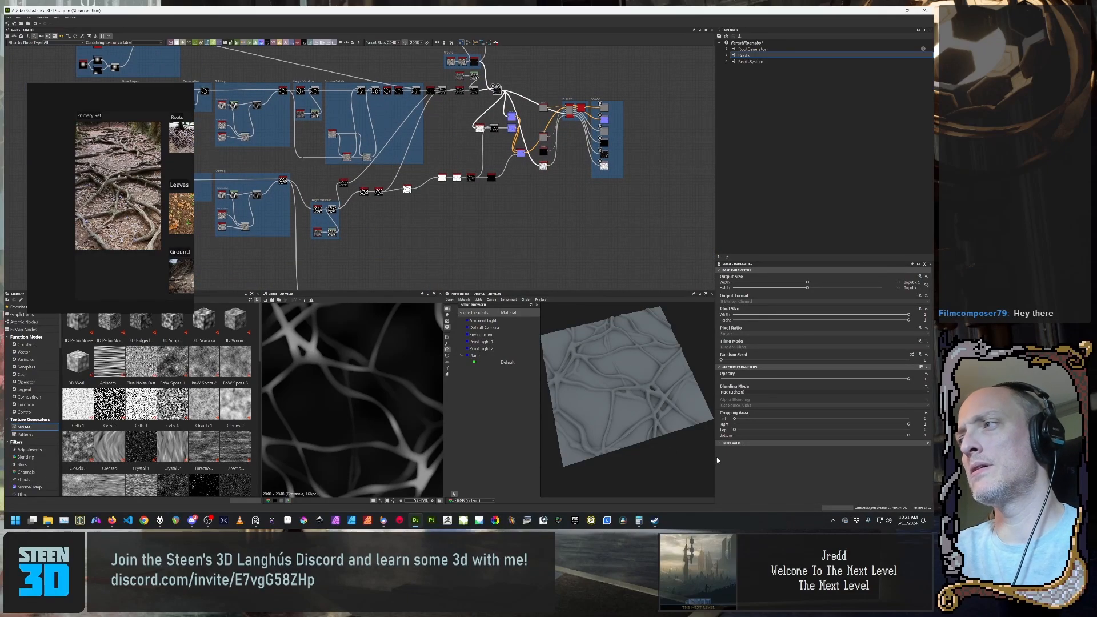
Step: Examine the root crossings up close in the 3D view and compare them with the roots in the primary reference photo
scroll(663, 410, up, 6)
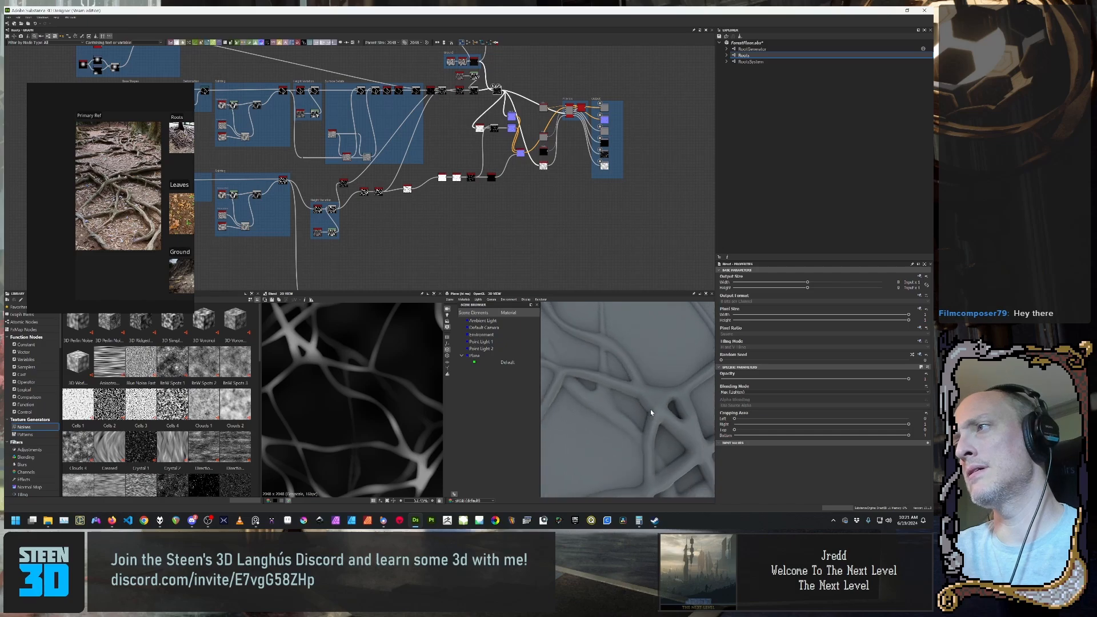
scroll(643, 412, down, 5)
drag(642, 411, 635, 411)
middle_drag(635, 411, 631, 425)
scroll(631, 425, up, 3)
drag(631, 427, 613, 409)
scroll(637, 407, down, 4)
scroll(108, 188, up, 4)
middle_drag(91, 229, 75, 257)
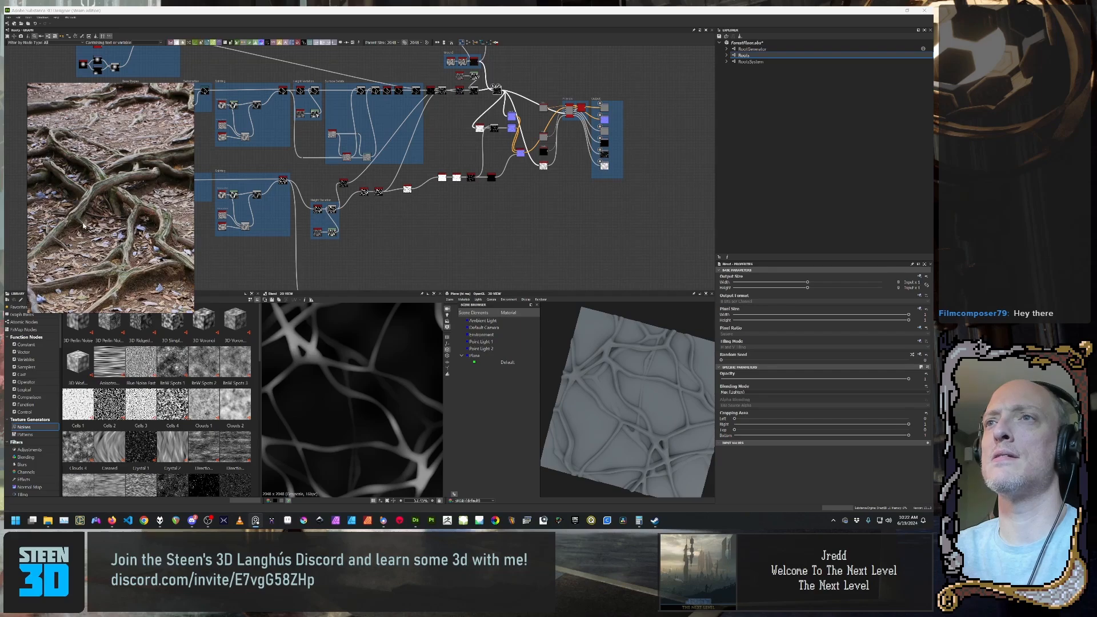
middle_drag(103, 259, 103, 248)
middle_drag(129, 205, 117, 227)
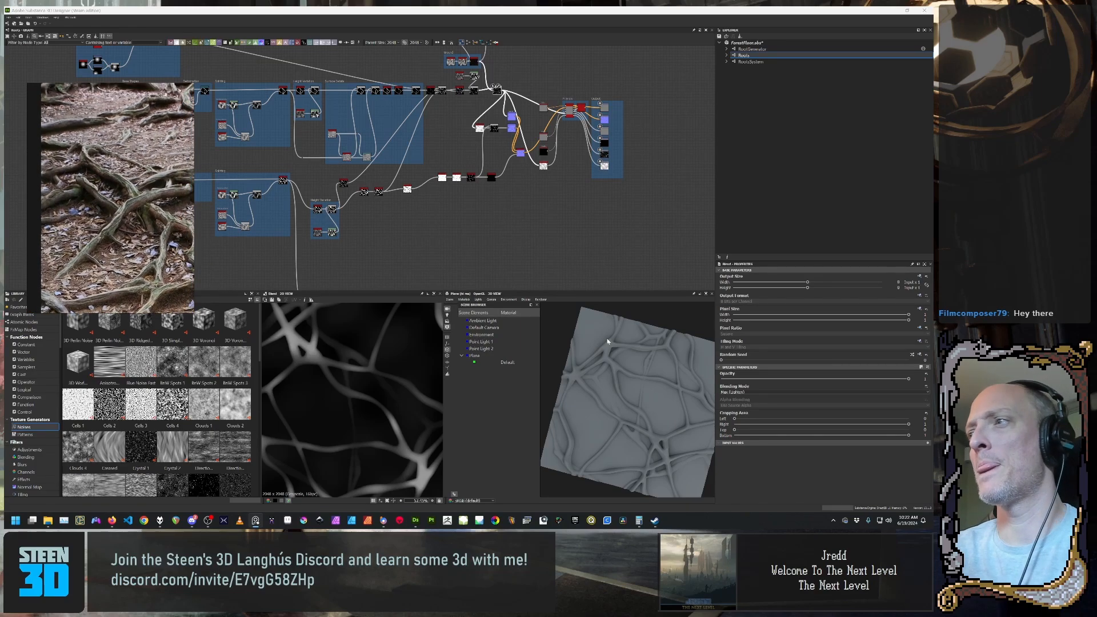
scroll(607, 341, up, 3)
middle_drag(655, 384, 646, 385)
scroll(642, 388, down, 3)
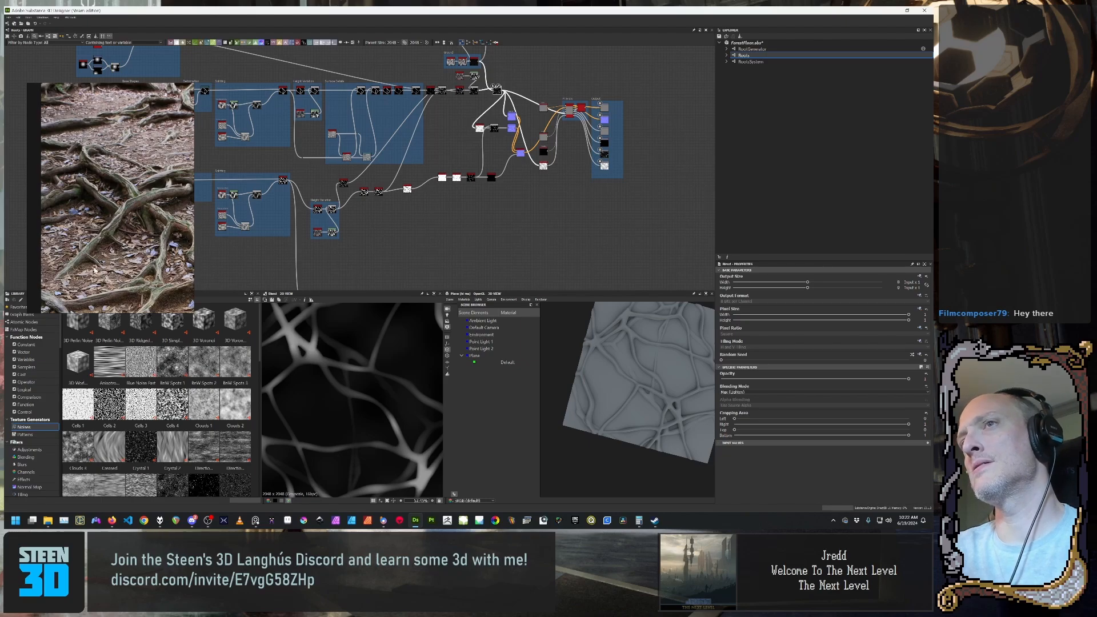
Step: Look through the primary reference and the Roots photos on the reference board
scroll(142, 255, down, 3)
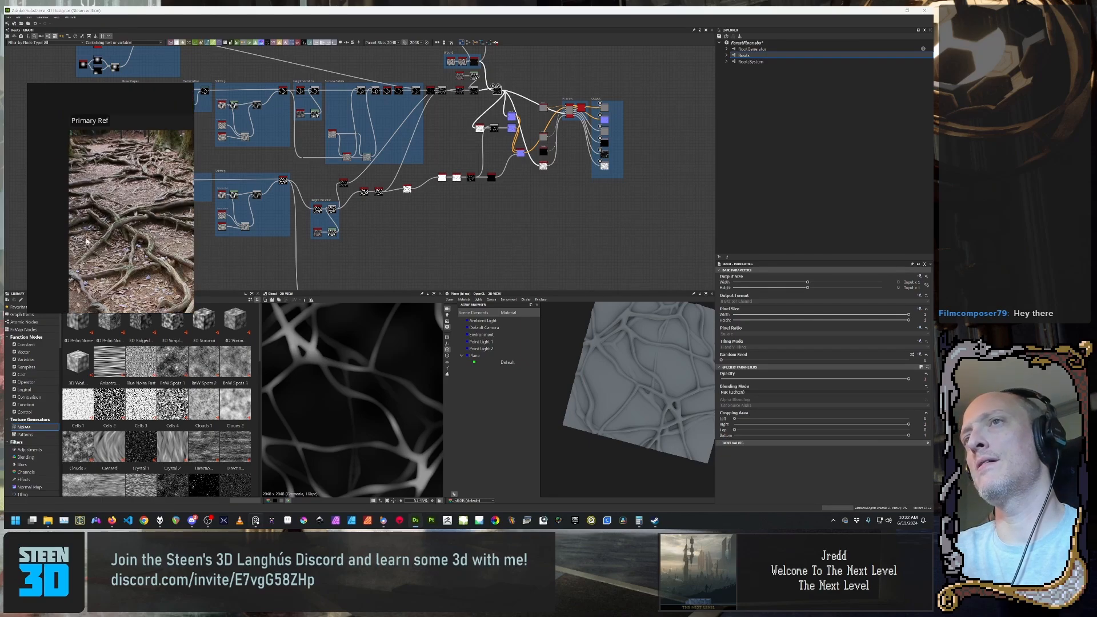
scroll(143, 255, up, 3)
middle_drag(142, 254, 123, 286)
middle_drag(137, 160, 105, 220)
scroll(105, 220, down, 5)
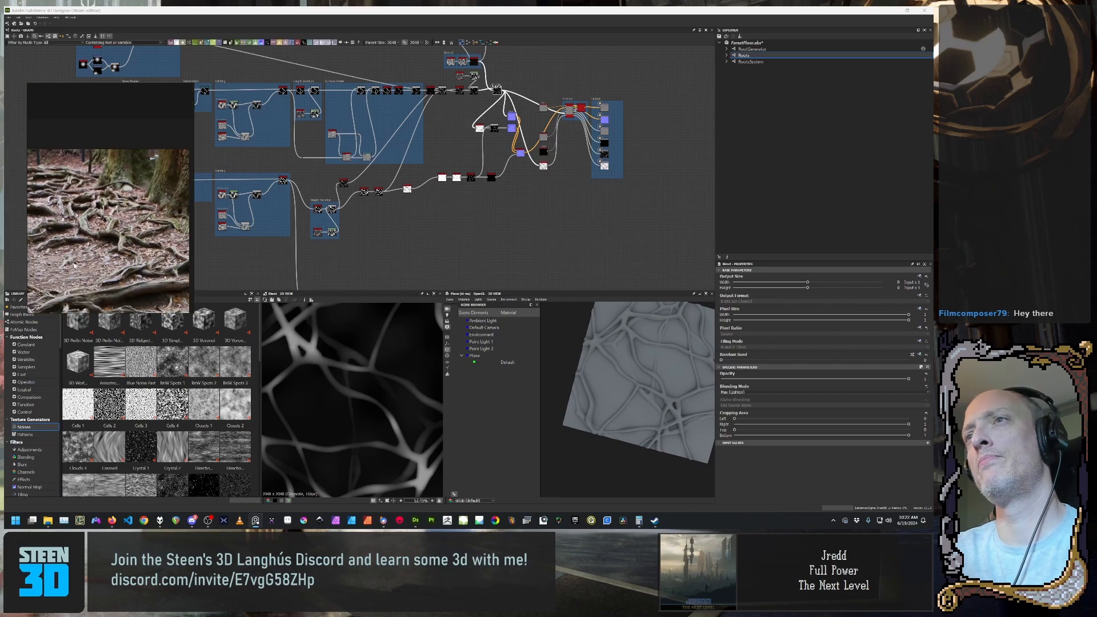
scroll(94, 247, down, 3)
mouse_move(94, 247)
middle_down()
mouse_move(132, 219)
mouse_move(89, 235)
middle_up()
scroll(137, 219, up, 2)
scroll(114, 226, up, 4)
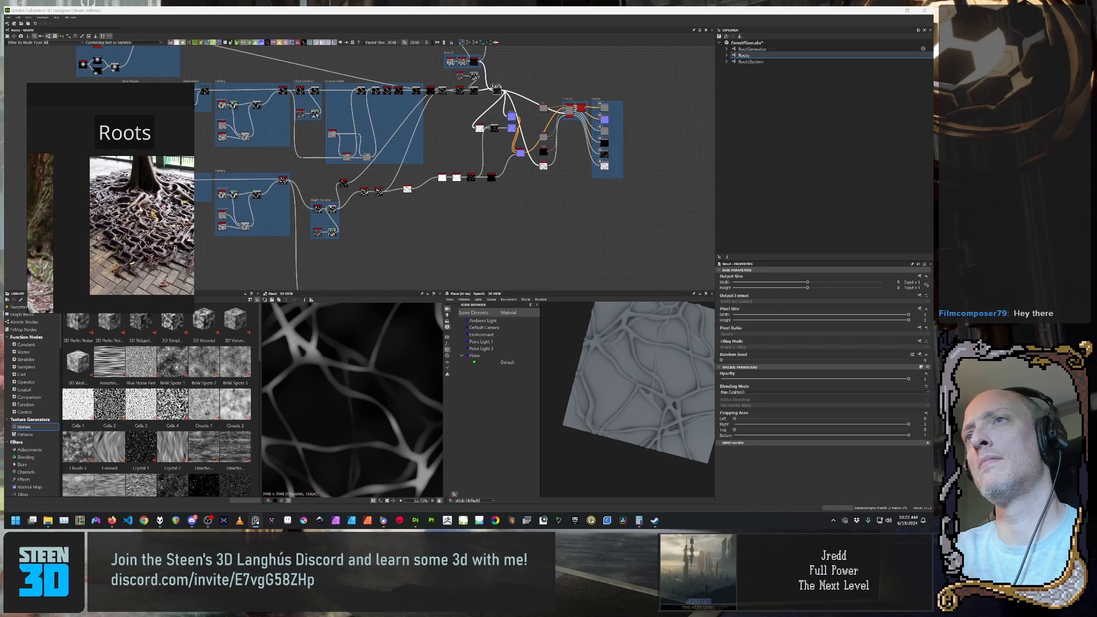
scroll(132, 231, up, 4)
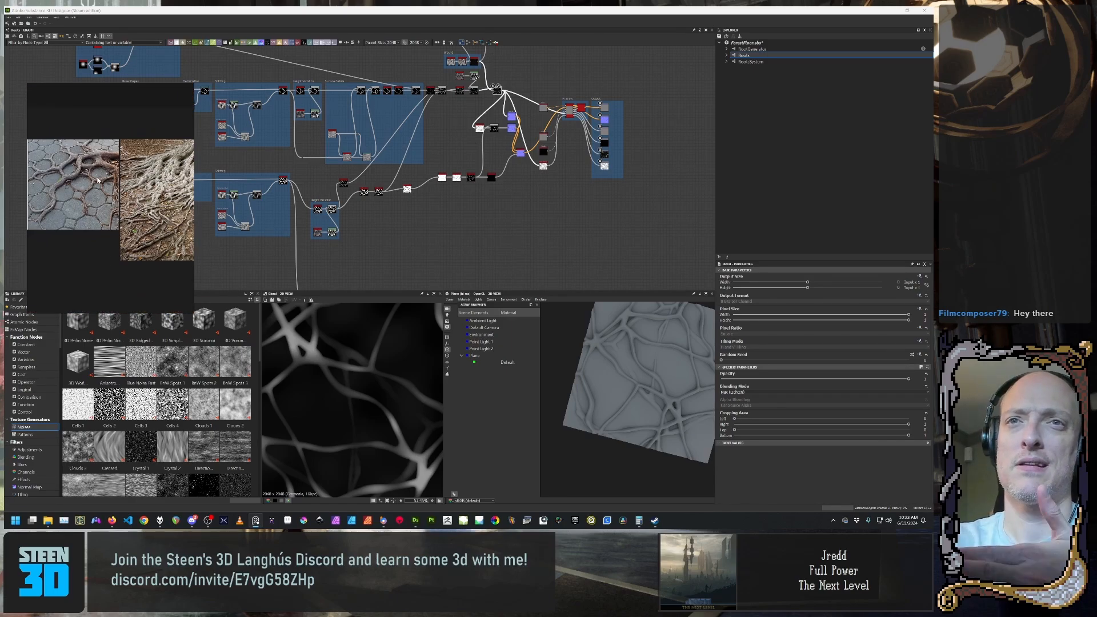
Step: Check the tiling of the height map in 2D and compare the tilted 3D root plane with the primary reference
scroll(377, 379, down, 4)
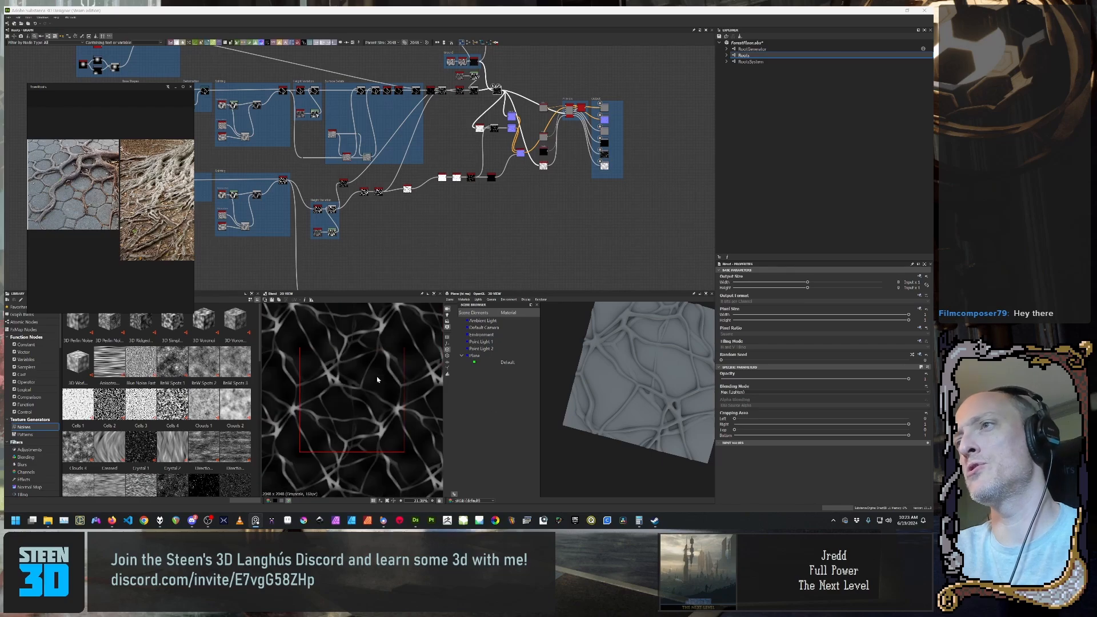
mouse_move(612, 417)
mouse_down()
mouse_move(612, 392)
mouse_move(631, 387)
mouse_move(606, 400)
mouse_up()
scroll(127, 220, down, 3)
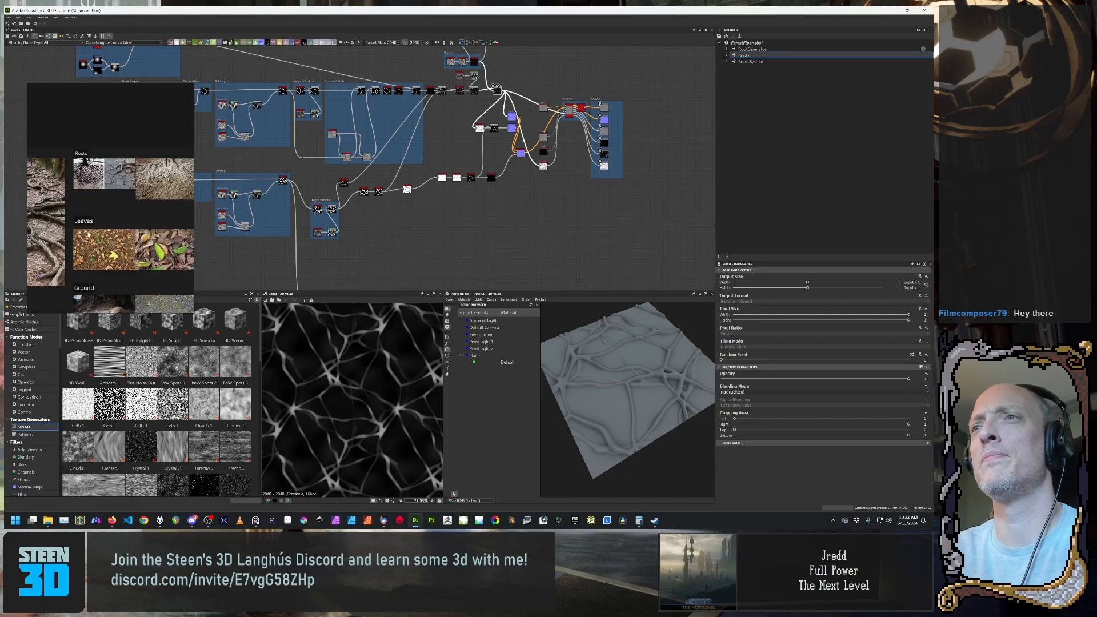
scroll(84, 240, up, 5)
middle_drag(127, 217, 120, 214)
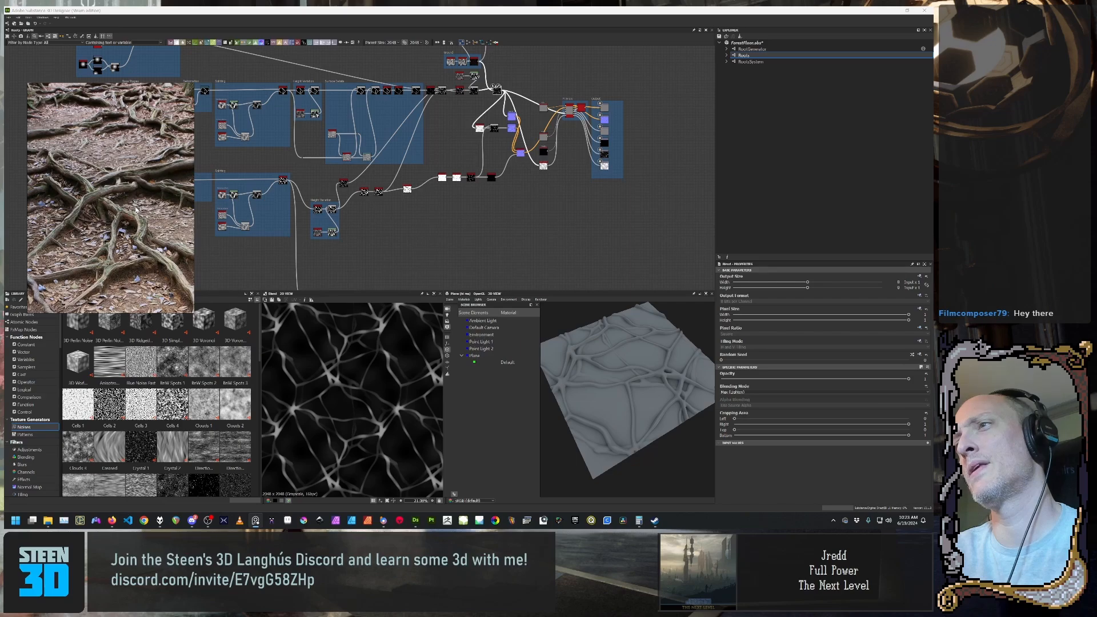
scroll(514, 163, up, 3)
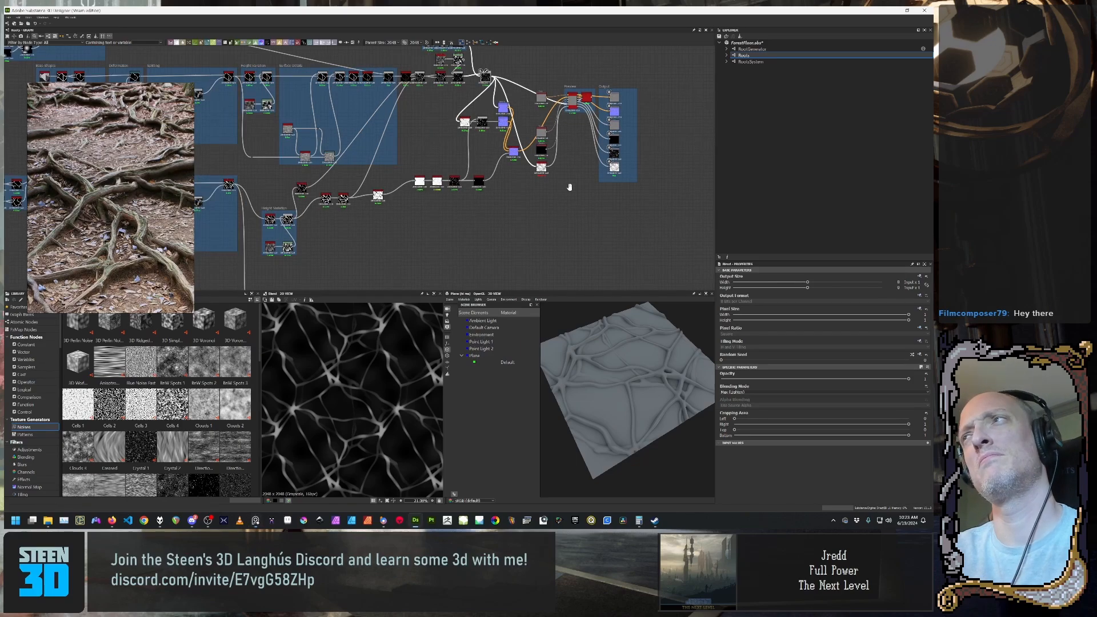
Step: Preview the Normal node built from the ground noise and the Histogram Range node in the Ground group
scroll(488, 150, up, 3)
middle_drag(485, 149, 477, 211)
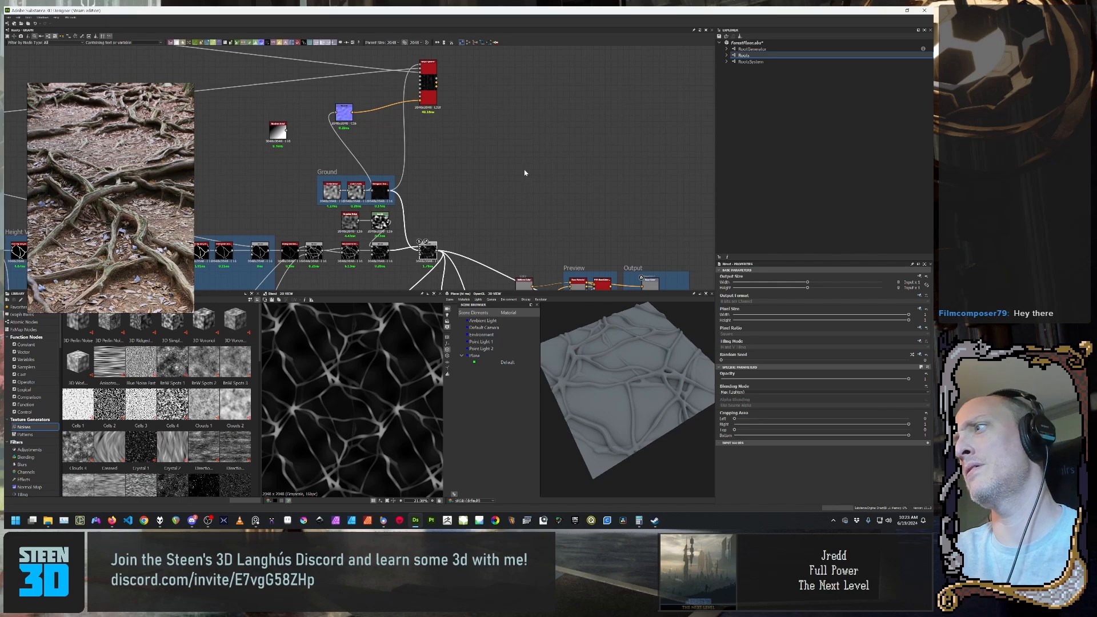
middle_drag(473, 154, 513, 86)
scroll(497, 203, up, 6)
scroll(512, 86, down, 1)
middle_drag(275, 222, 445, 93)
double_click(371, 81)
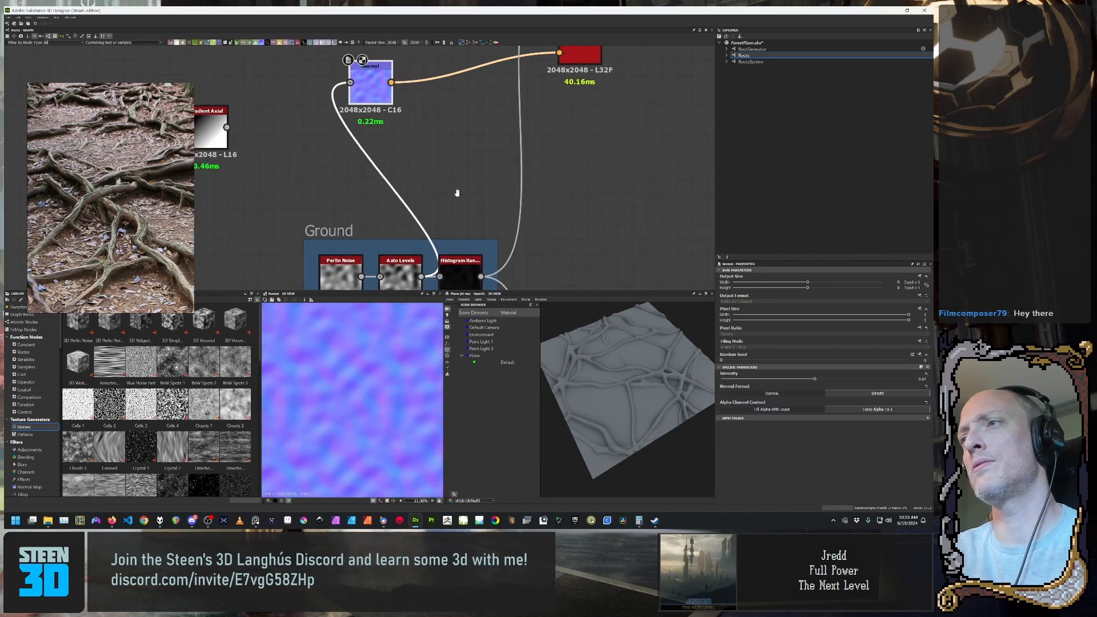
middle_drag(438, 261, 453, 84)
scroll(453, 84, down, 1)
double_click(466, 100)
Step: Compare the output of the Non Uniform Blur Grayscale node with the Blend node feeding it
double_click(405, 225)
scroll(368, 360, up, 6)
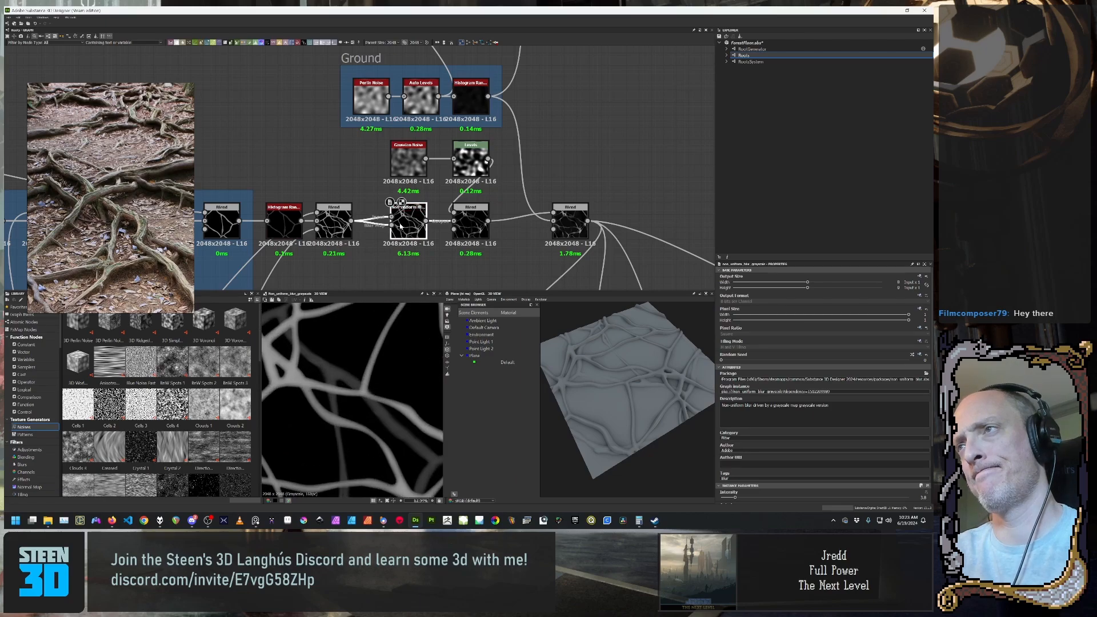
click(335, 221)
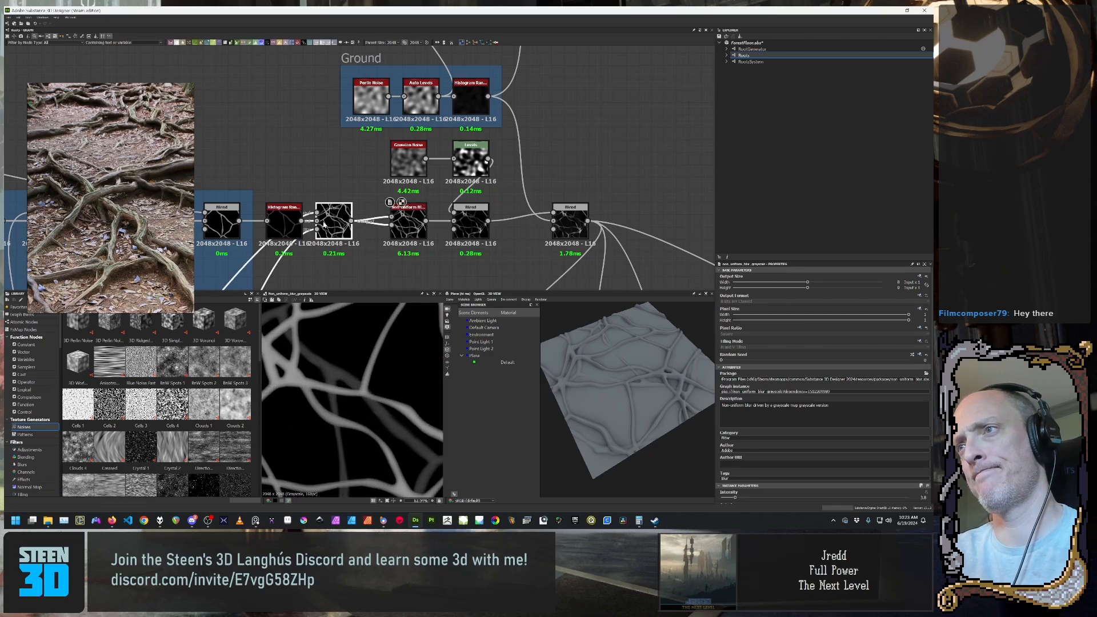
double_click(412, 221)
double_click(339, 234)
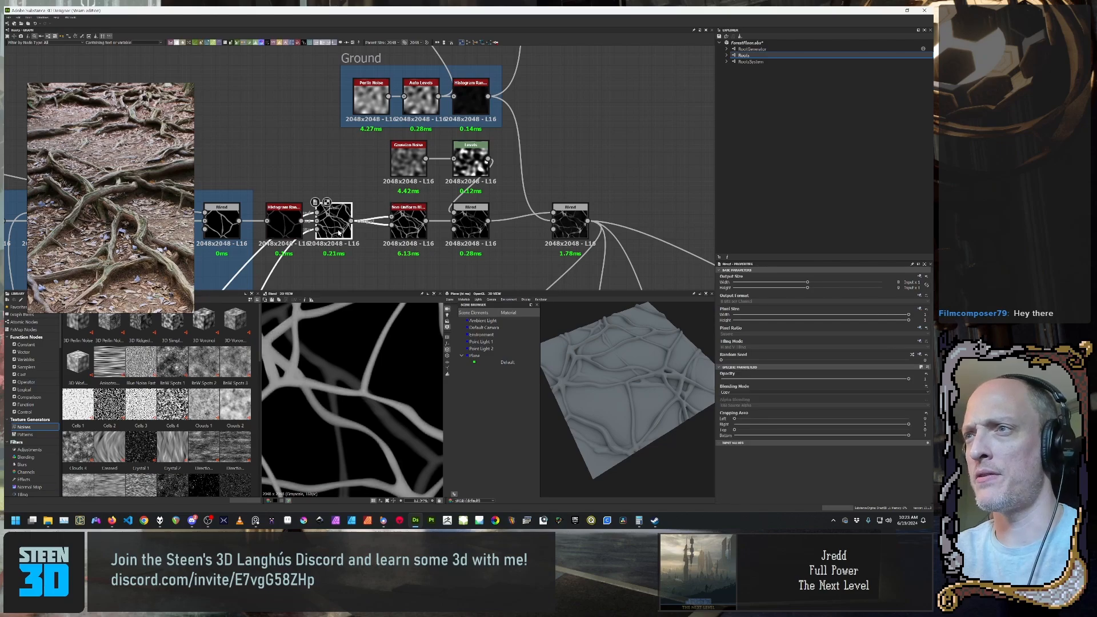
double_click(409, 230)
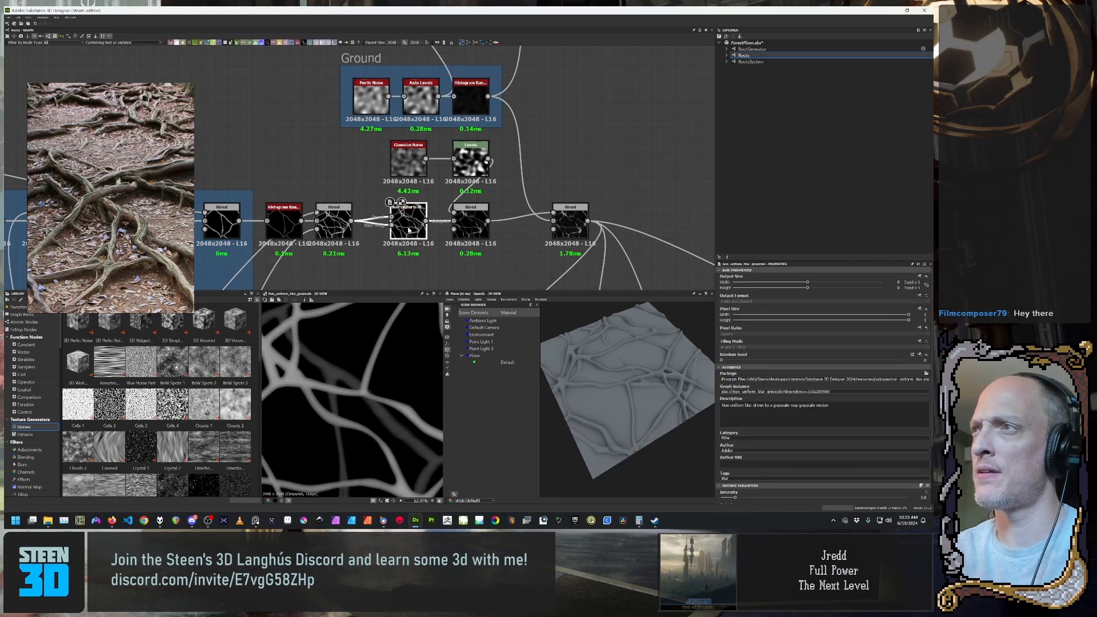
double_click(335, 223)
Step: Examine the overlapping roots up close in 2D before and after the Non Uniform Blur Grayscale node
scroll(378, 404, up, 3)
middle_drag(347, 421, 372, 412)
scroll(362, 414, down, 2)
middle_drag(324, 317, 363, 309)
scroll(347, 393, down, 2)
scroll(376, 399, down, 1)
middle_drag(373, 458, 379, 297)
scroll(348, 334, up, 10)
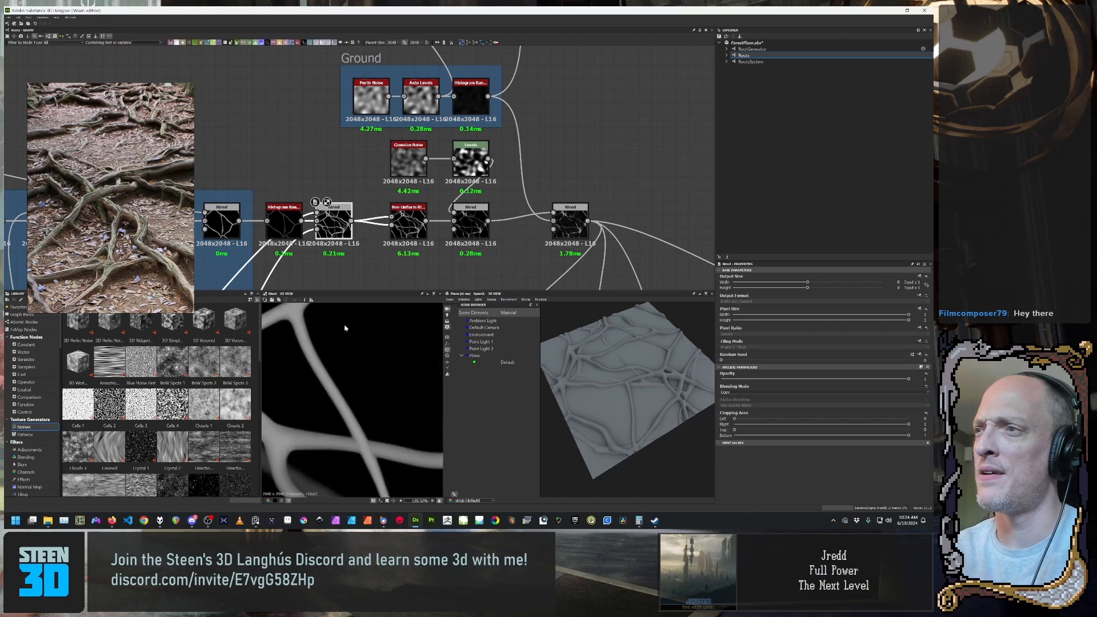
middle_drag(367, 336, 348, 356)
click(404, 228)
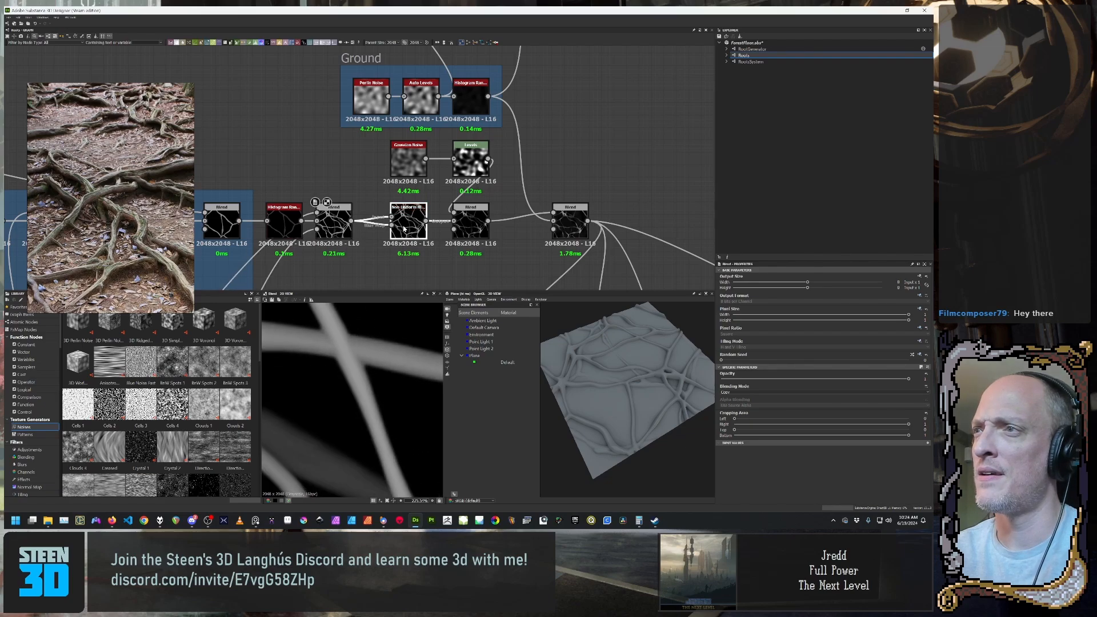
scroll(338, 342, down, 5)
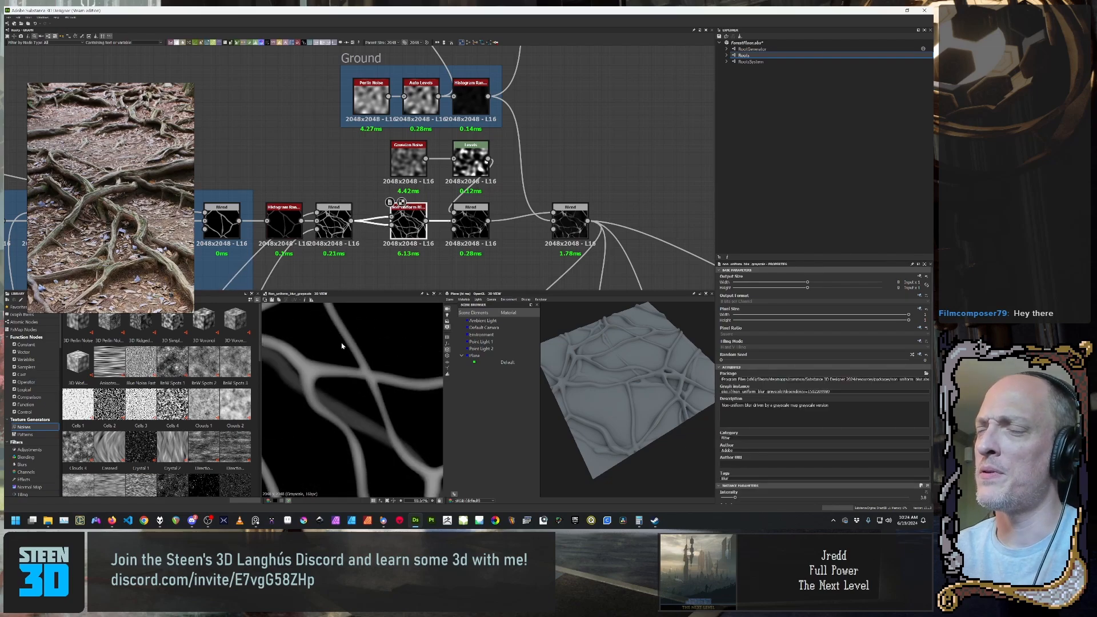
click(337, 219)
Step: Lower the Intensity of the Non Uniform Blur Grayscale node applied to the combined roots
click(408, 224)
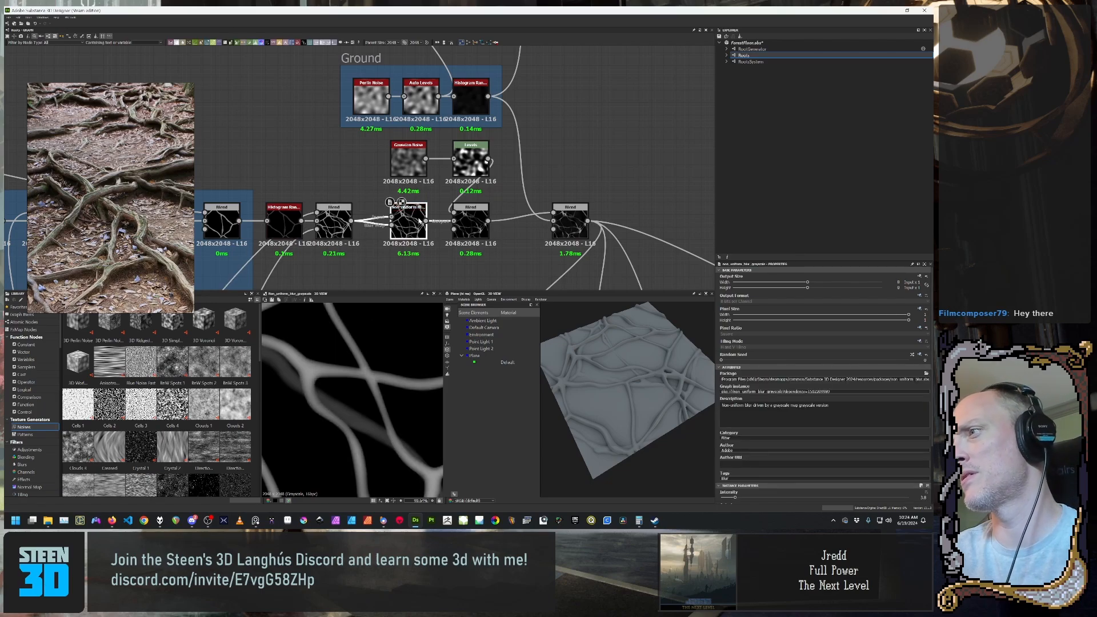
scroll(788, 401, down, 2)
scroll(789, 401, down, 1)
drag(736, 426, 721, 427)
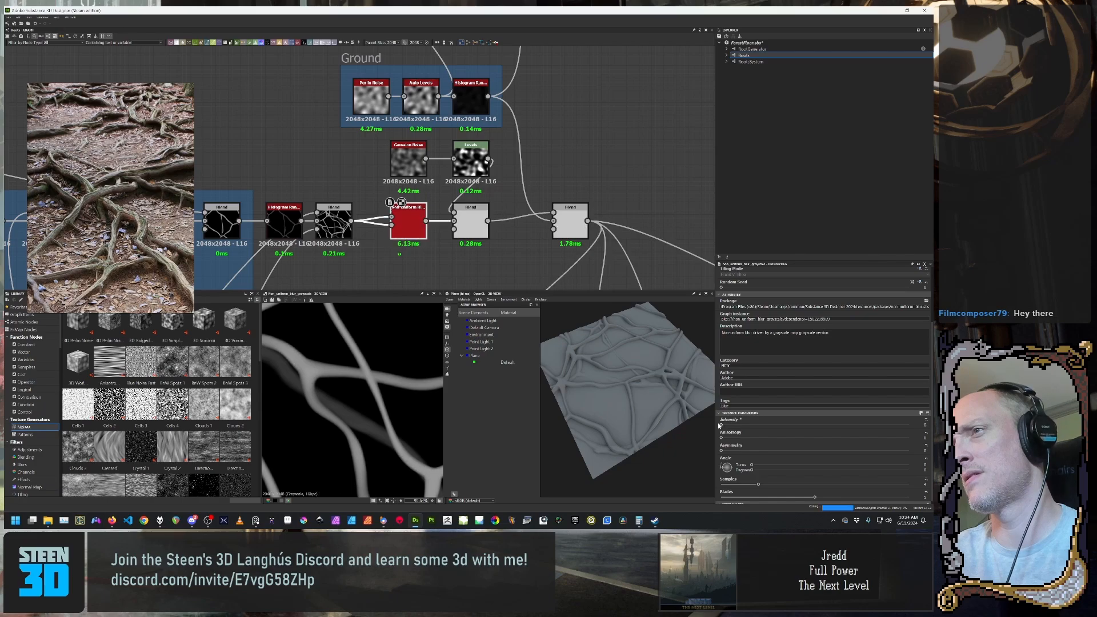
drag(722, 426, 728, 427)
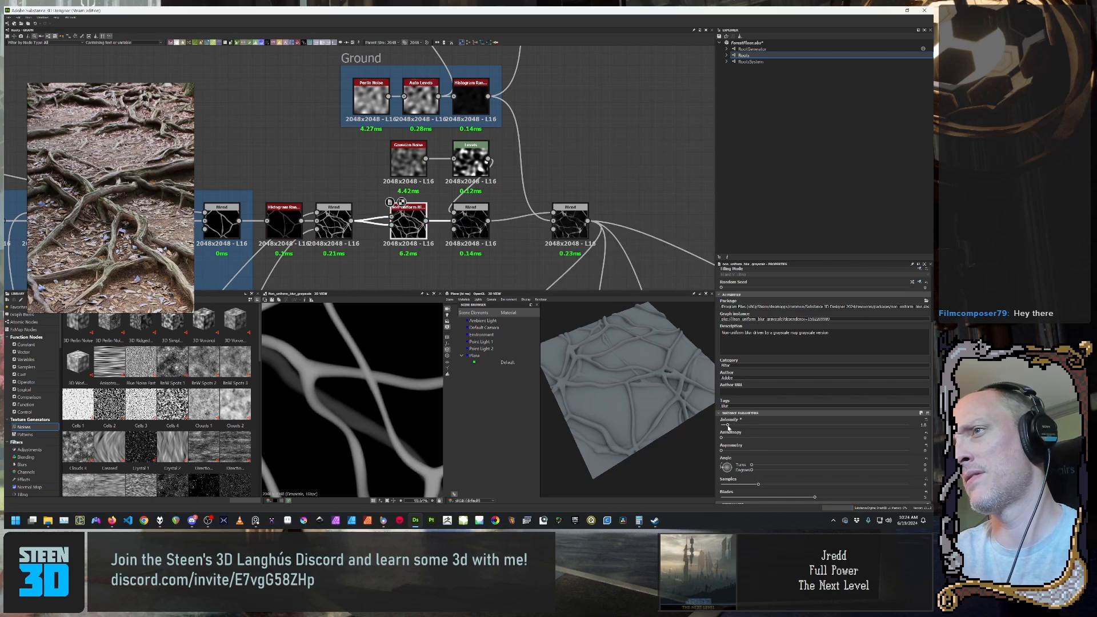
Step: Examine the blurred root intersections up close in the 3D preview from several angles
scroll(351, 363, down, 7)
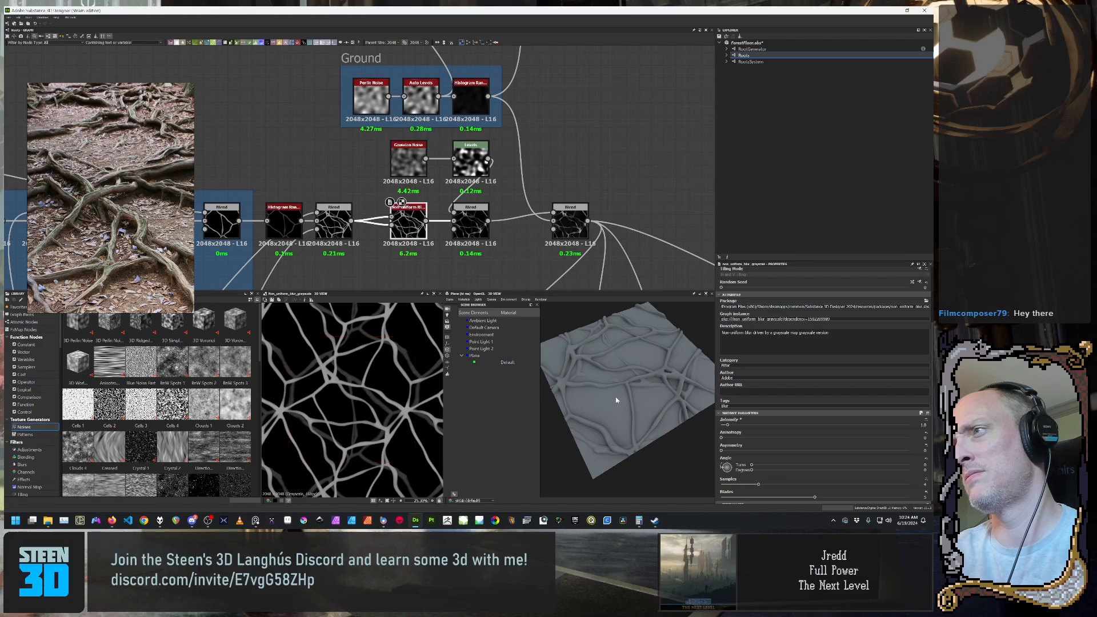
drag(616, 402, 600, 387)
scroll(607, 381, up, 3)
middle_drag(640, 343, 630, 386)
scroll(630, 386, up, 2)
drag(630, 386, 666, 400)
scroll(622, 387, up, 4)
scroll(621, 390, down, 5)
scroll(661, 421, up, 2)
scroll(661, 417, down, 3)
scroll(656, 412, up, 3)
scroll(656, 411, down, 3)
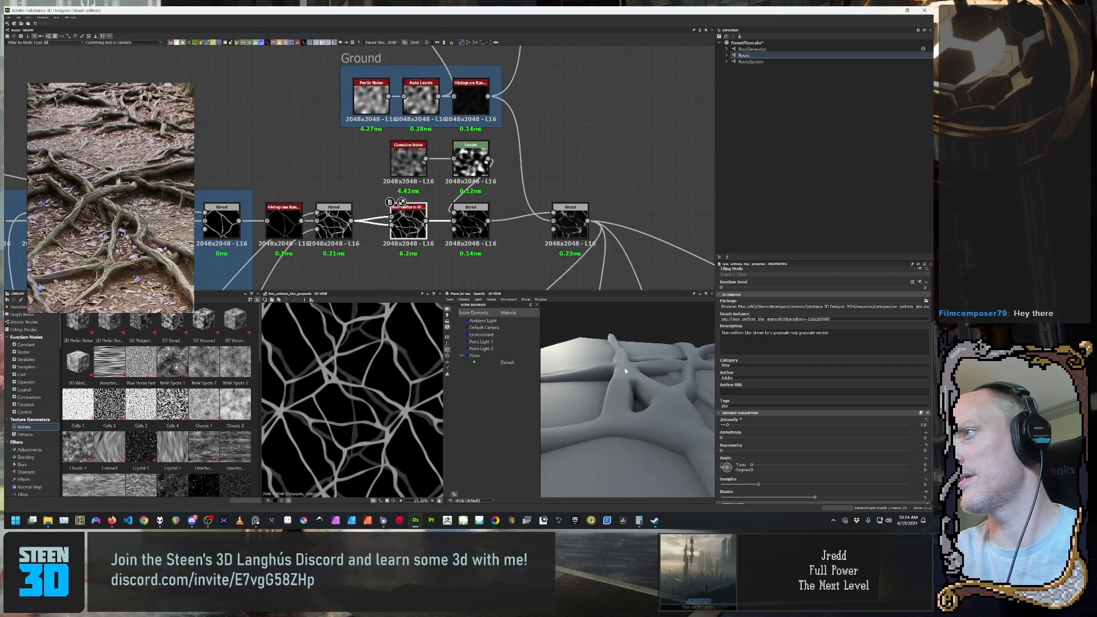
scroll(338, 388, down, 5)
Step: Preview the Blend node after the Non Uniform Blur Grayscale and the final ground Blend, inspecting the overlapping roots in 2D
click(465, 224)
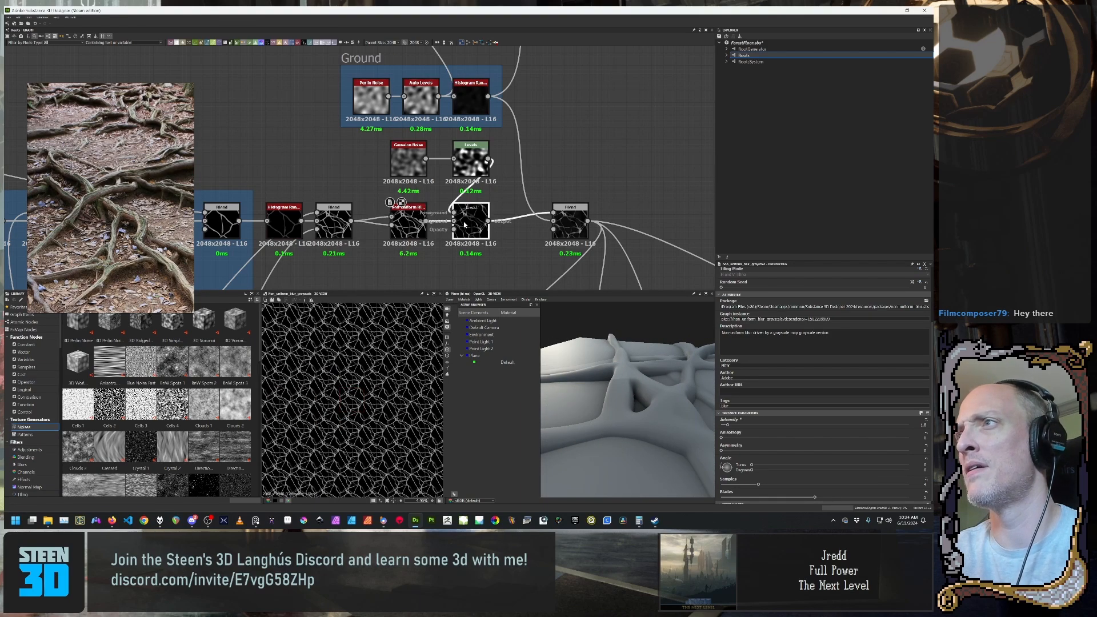
double_click(464, 224)
scroll(304, 373, up, 3)
scroll(304, 372, down, 1)
middle_drag(531, 212, 403, 207)
double_click(442, 221)
scroll(283, 366, up, 2)
scroll(283, 366, up, 4)
scroll(363, 359, up, 4)
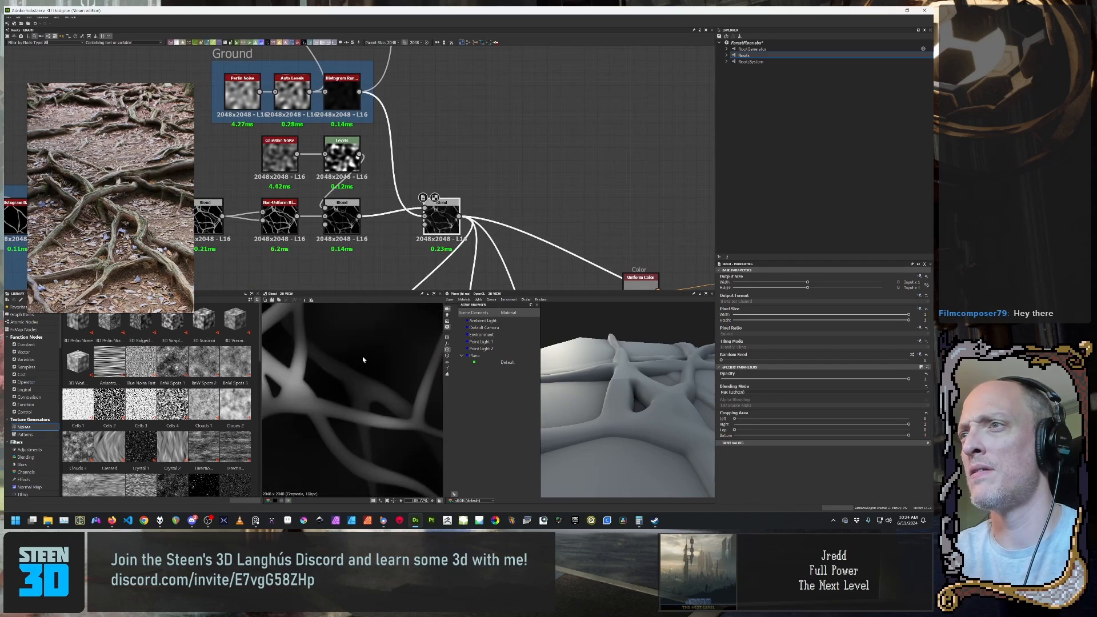
scroll(363, 360, down, 3)
Step: Inspect the small gap between the crossing roots in the 3D preview
middle_drag(577, 185, 509, 137)
middle_drag(431, 189, 484, 202)
scroll(572, 216, down, 1)
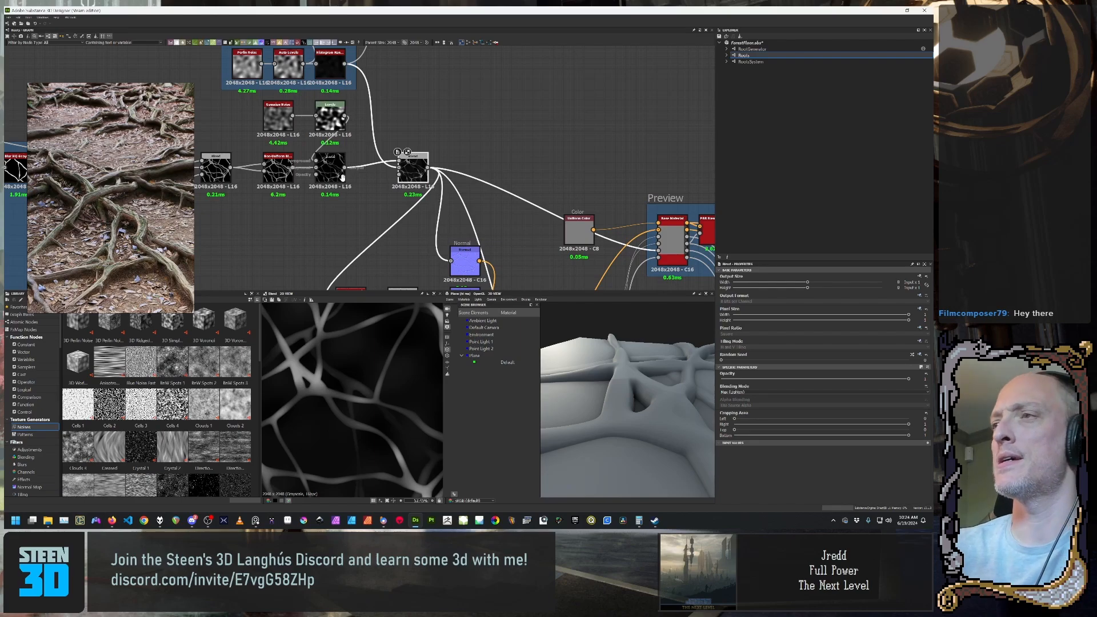
middle_drag(336, 217, 368, 164)
drag(602, 357, 646, 413)
scroll(623, 403, up, 5)
scroll(646, 425, up, 3)
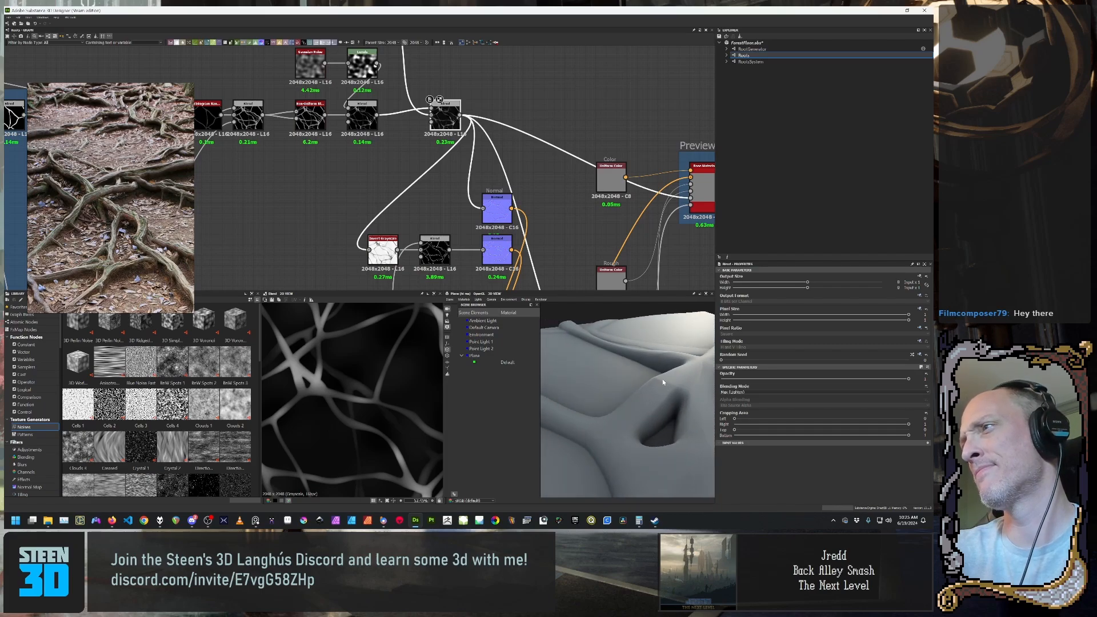
scroll(675, 390, down, 5)
drag(674, 391, 645, 408)
drag(565, 446, 582, 439)
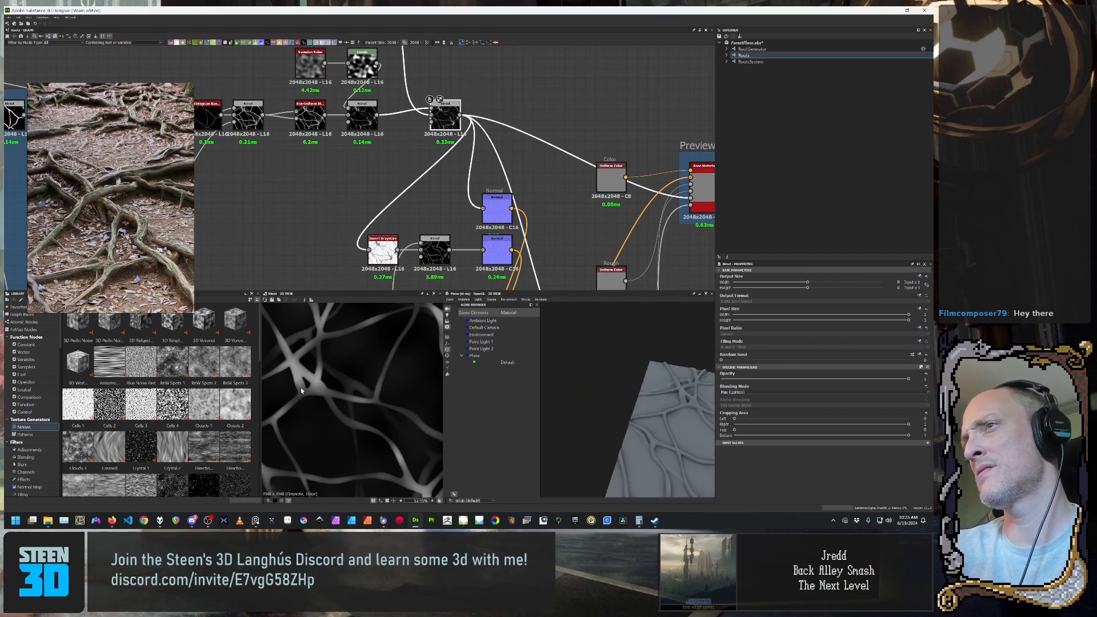
Step: Examine the same root junction up close in the 2D view of the final Blend node
scroll(300, 382, up, 8)
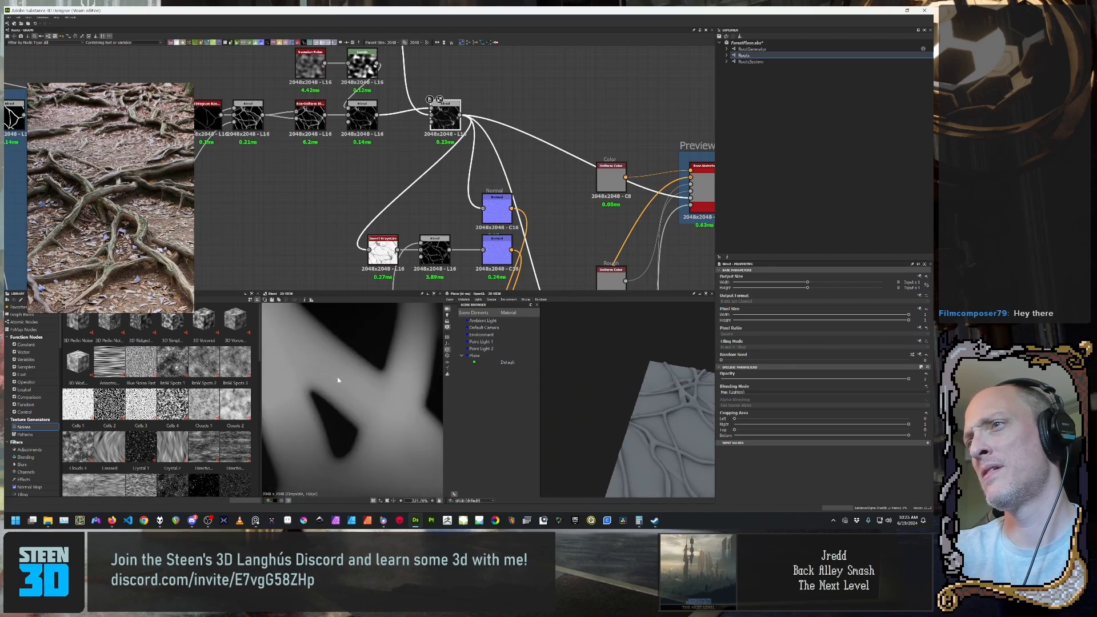
scroll(316, 370, down, 1)
middle_drag(304, 378, 372, 416)
middle_drag(312, 334, 370, 386)
scroll(372, 387, up, 1)
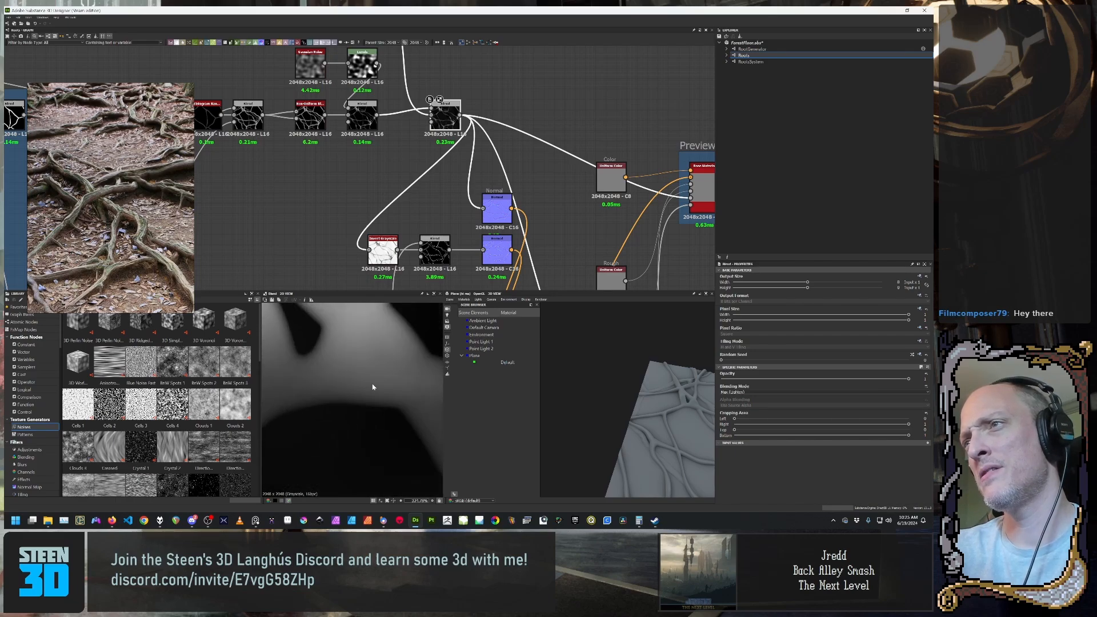
scroll(380, 364, down, 3)
Step: Preview the blended normals and the separate Normal nodes around the gap between the roots
middle_drag(540, 219, 475, 190)
middle_drag(612, 180, 543, 161)
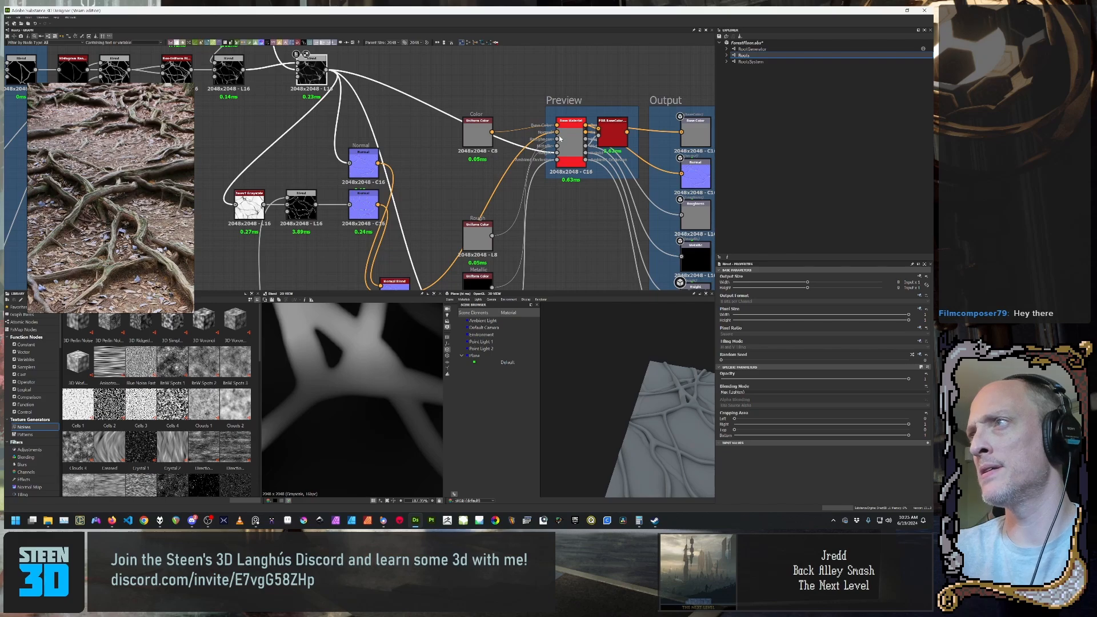
double_click(561, 138)
scroll(314, 334, up, 1)
scroll(314, 332, up, 1)
middle_drag(314, 332, 336, 345)
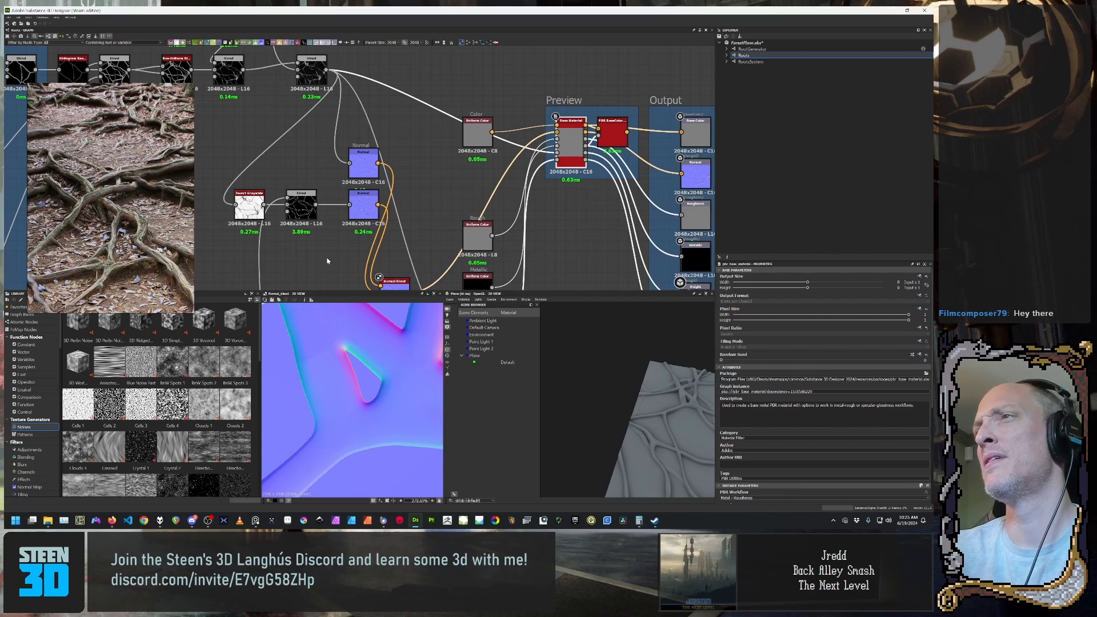
click(363, 208)
click(371, 163)
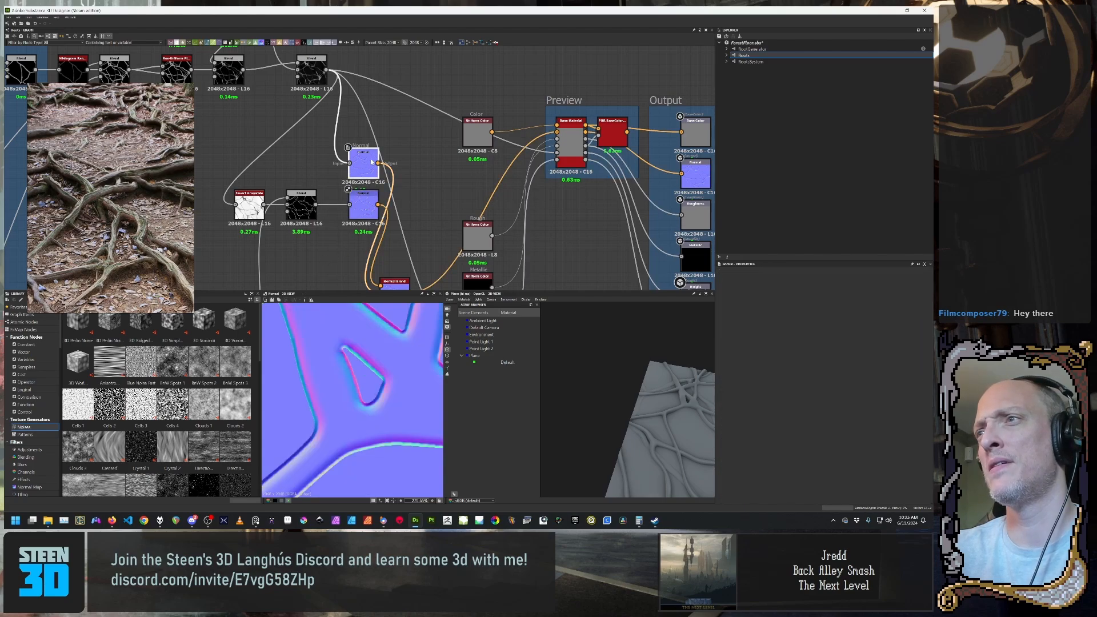
Step: Compare the root junction in the final Blend node with the Normal node it feeds
click(316, 71)
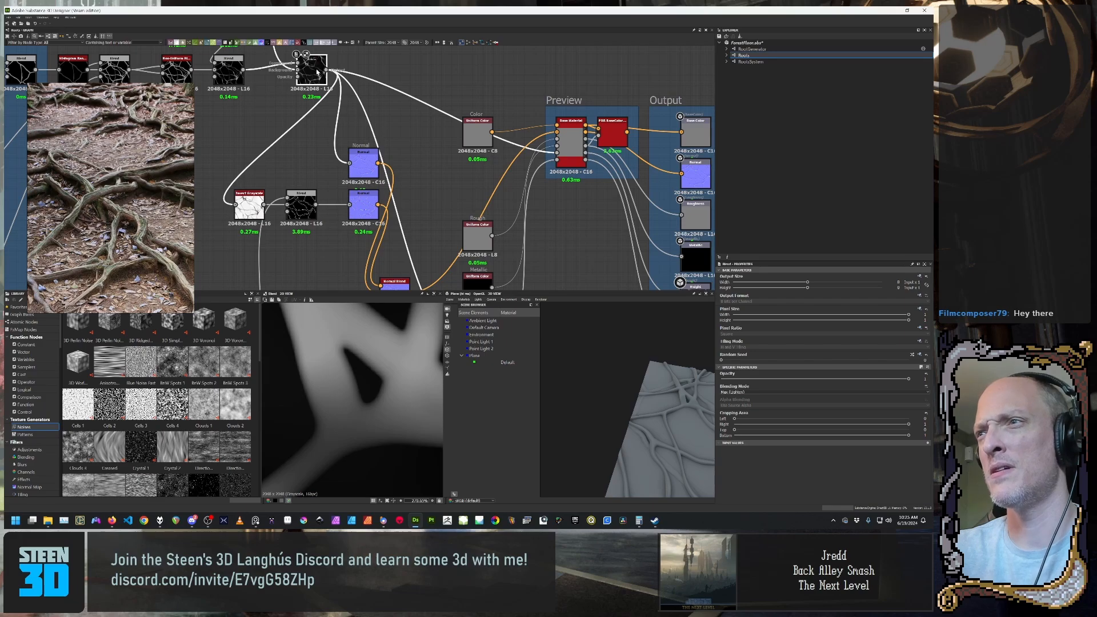
scroll(351, 352, up, 4)
scroll(351, 352, down, 5)
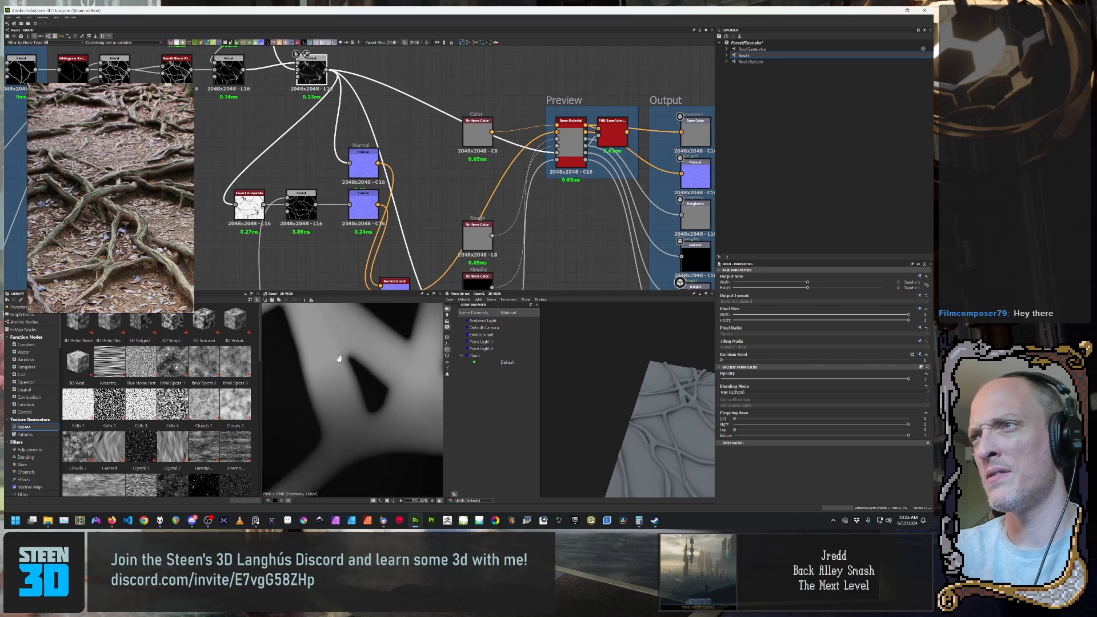
middle_drag(338, 356, 353, 383)
scroll(355, 380, up, 3)
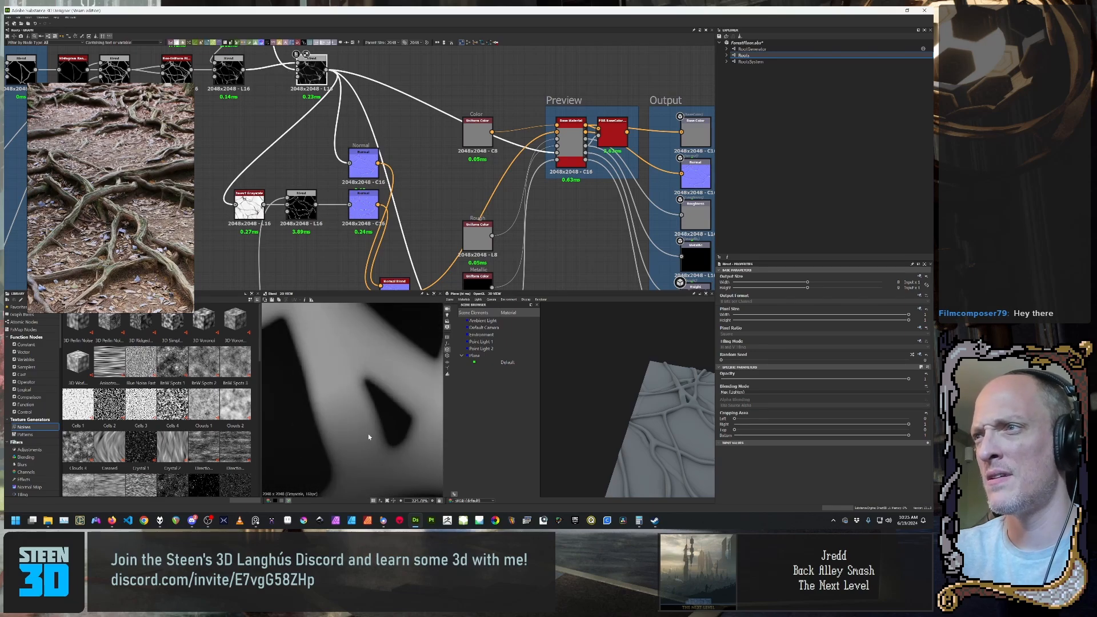
scroll(377, 429, down, 6)
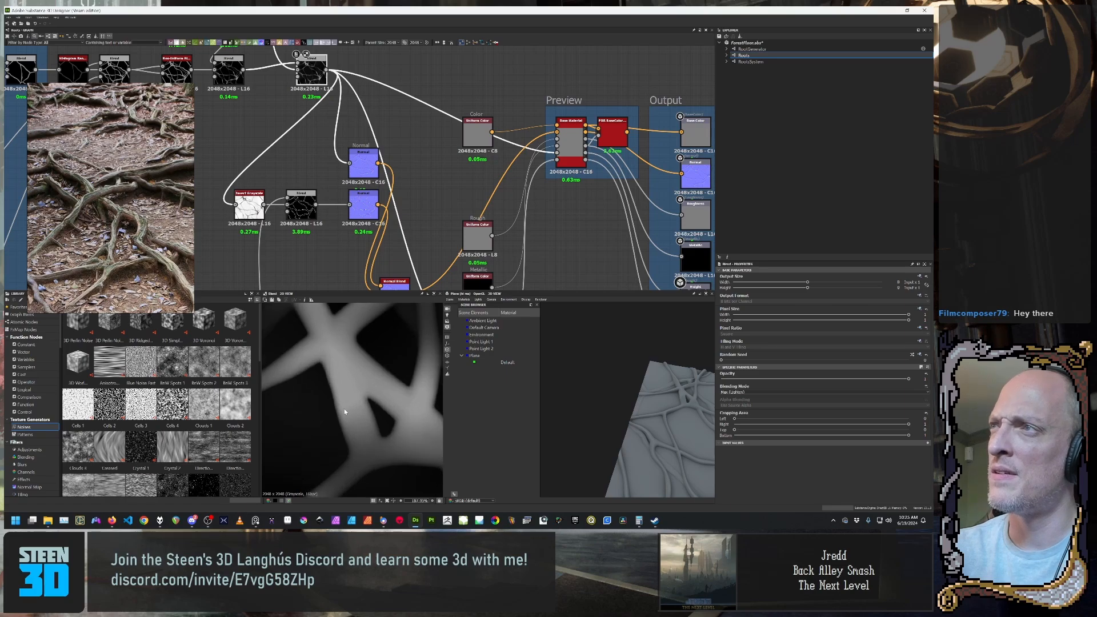
double_click(369, 165)
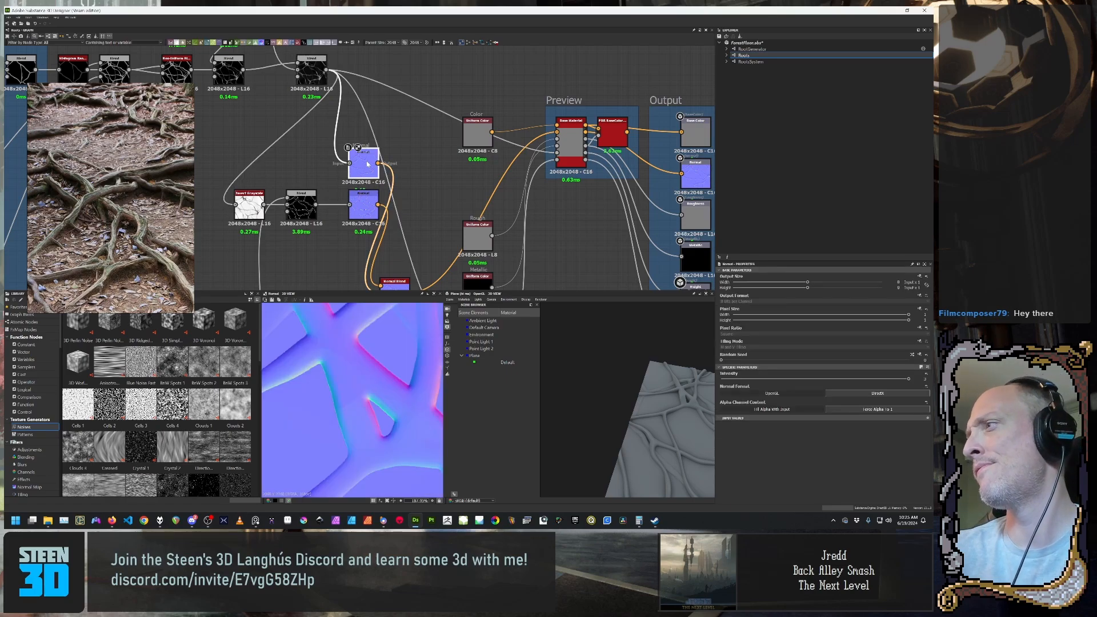
mouse_move(909, 380)
mouse_down()
mouse_move(824, 379)
mouse_move(910, 379)
mouse_up()
Step: Return to the final Blend node and check the falloff along the root edges around the gap
middle_drag(250, 136, 301, 180)
click(360, 119)
double_click(360, 119)
scroll(380, 396, up, 5)
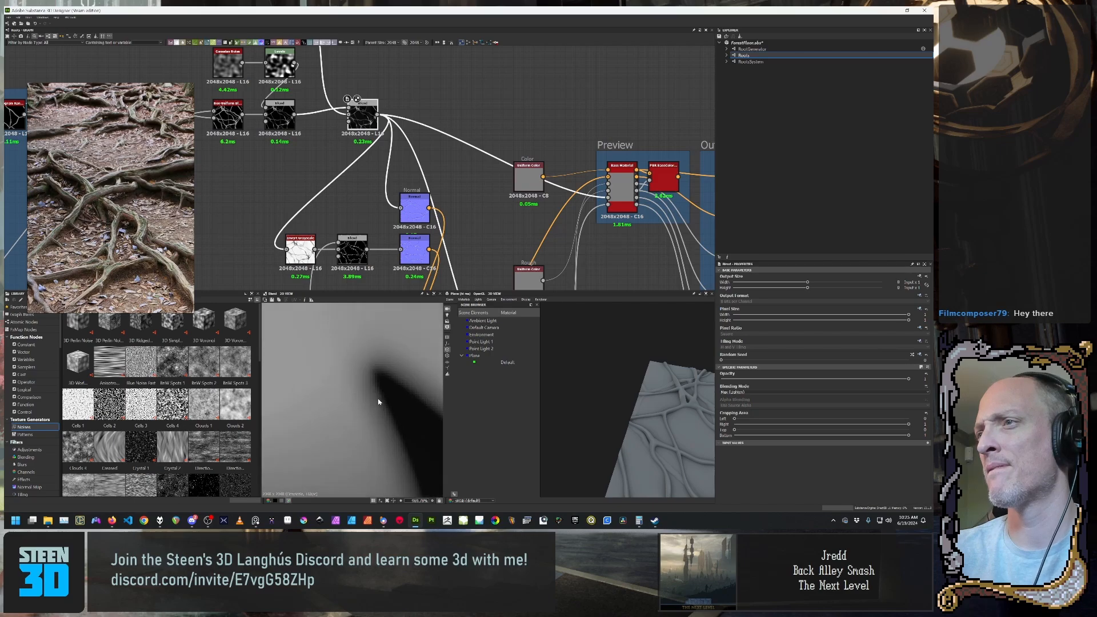
middle_drag(415, 394, 378, 384)
scroll(366, 390, down, 5)
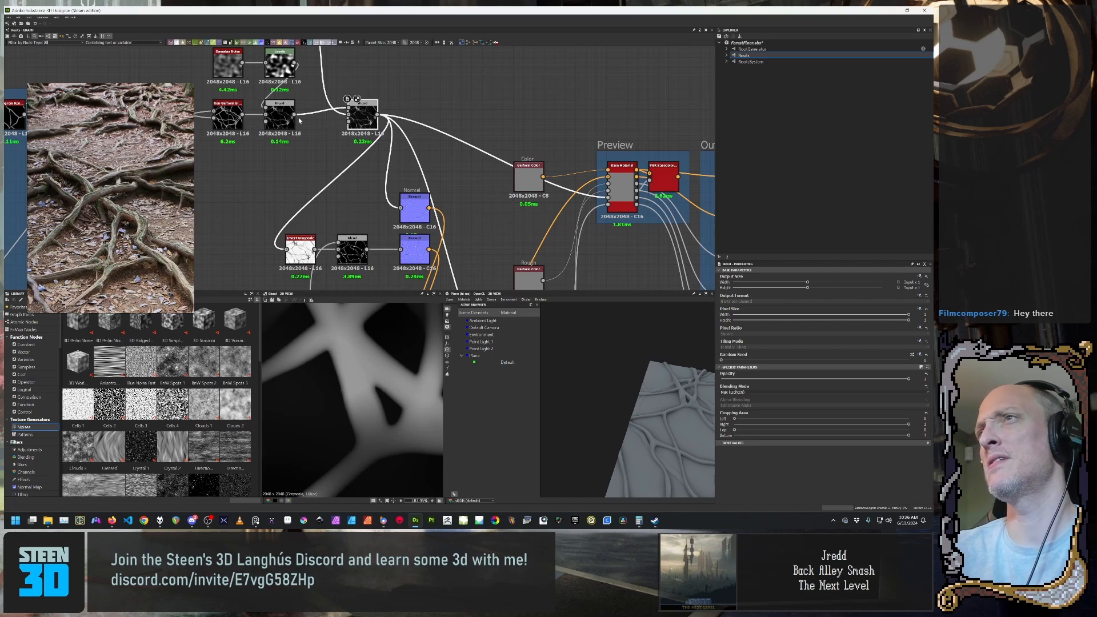
Step: Trace the root edges back through the Multiply Blend node and the Non Uniform Blur Grayscale node in 2D
click(280, 123)
drag(280, 124, 281, 133)
scroll(326, 345, up, 6)
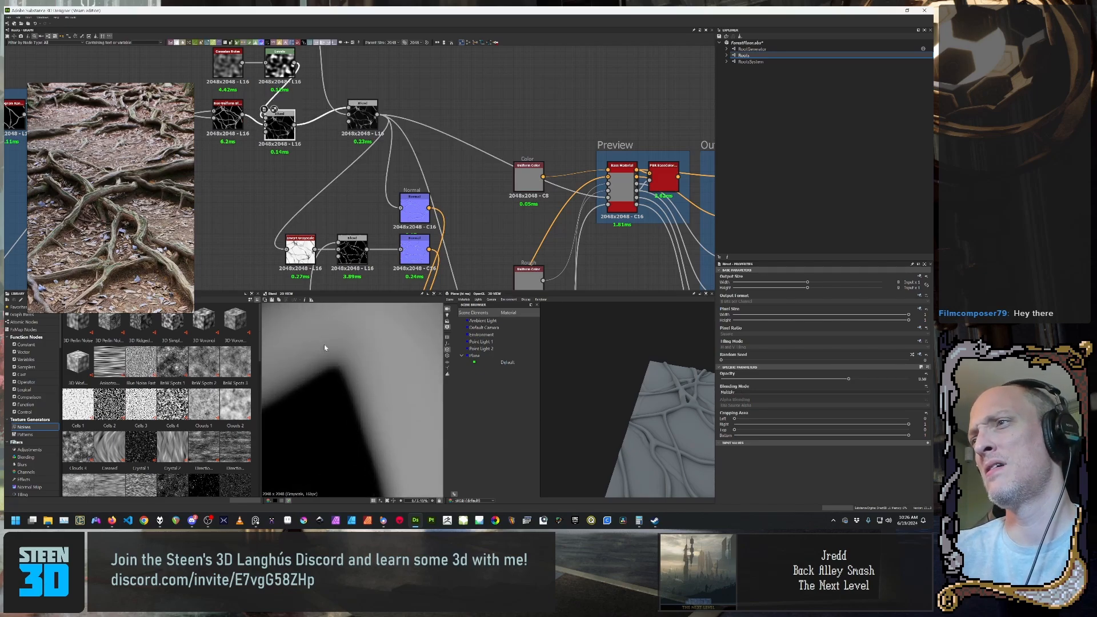
scroll(326, 344, down, 3)
click(223, 116)
scroll(363, 393, down, 4)
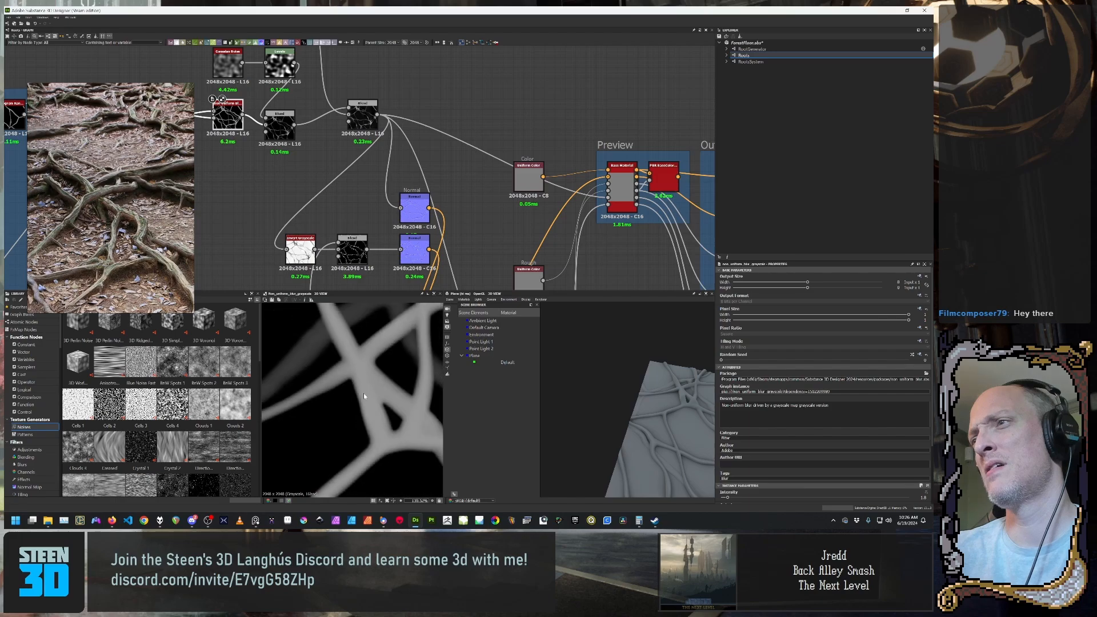
scroll(363, 393, up, 8)
middle_drag(367, 424, 344, 376)
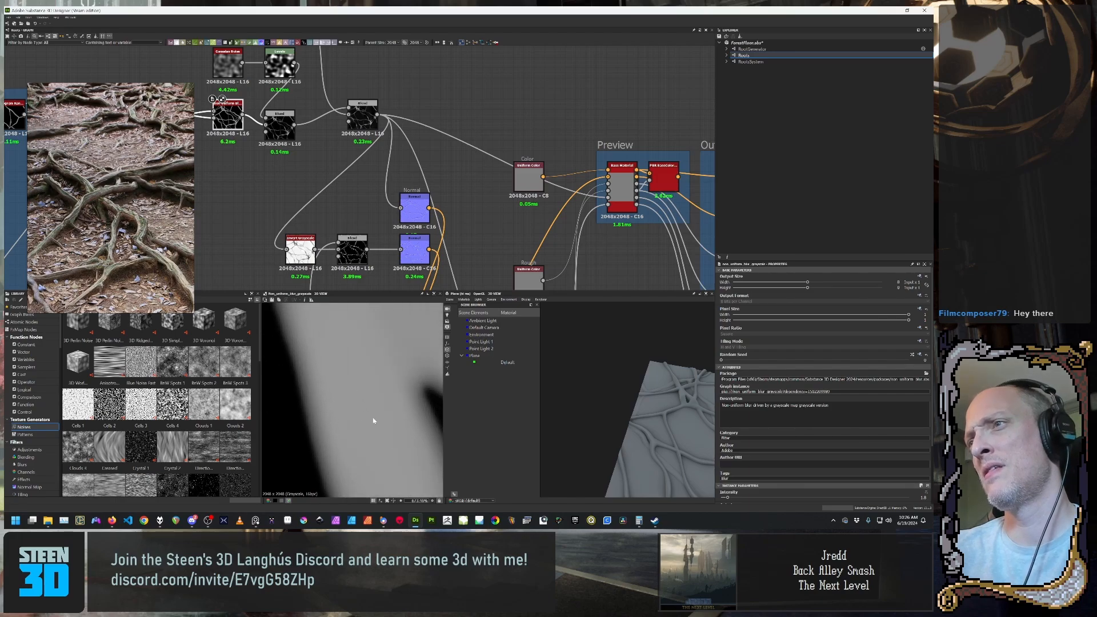
scroll(359, 392, up, 2)
scroll(362, 389, down, 4)
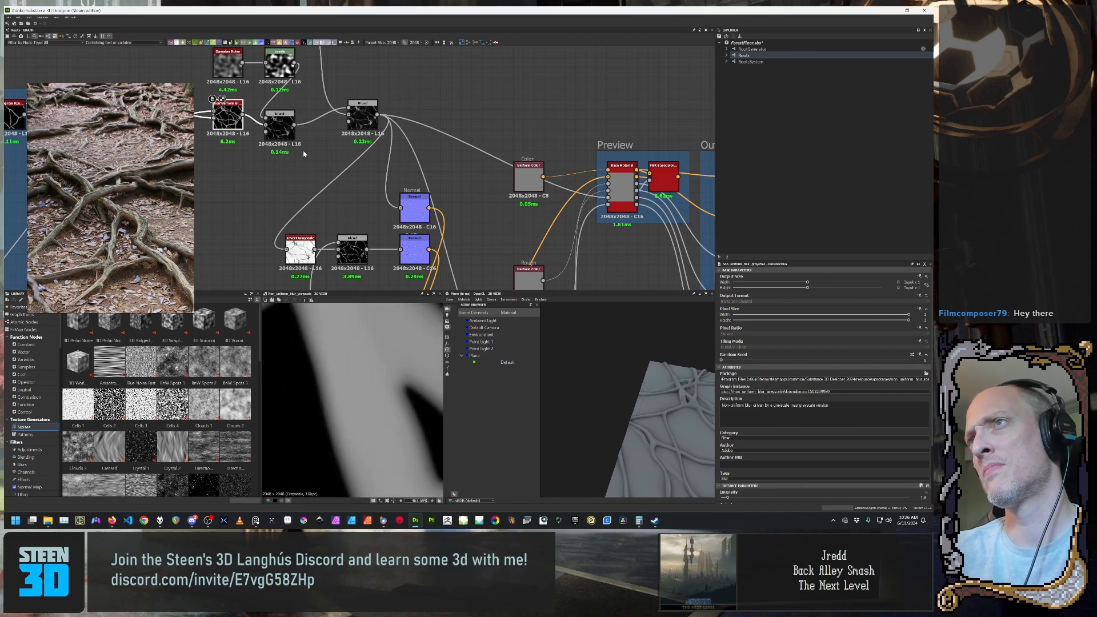
Step: Try a Blur HQ Grayscale node between the final Blend and the Normal node, with maximum Quality and Intensity 0.02
click(373, 109)
scroll(351, 400, up, 1)
drag(378, 115, 391, 187)
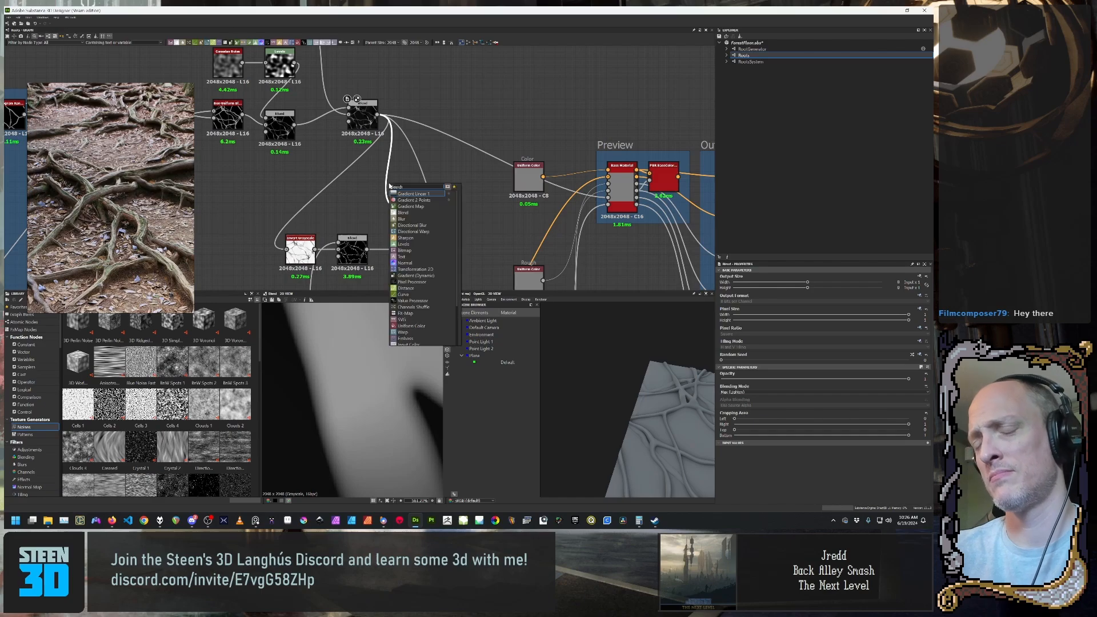
text(blur)
key(Return)
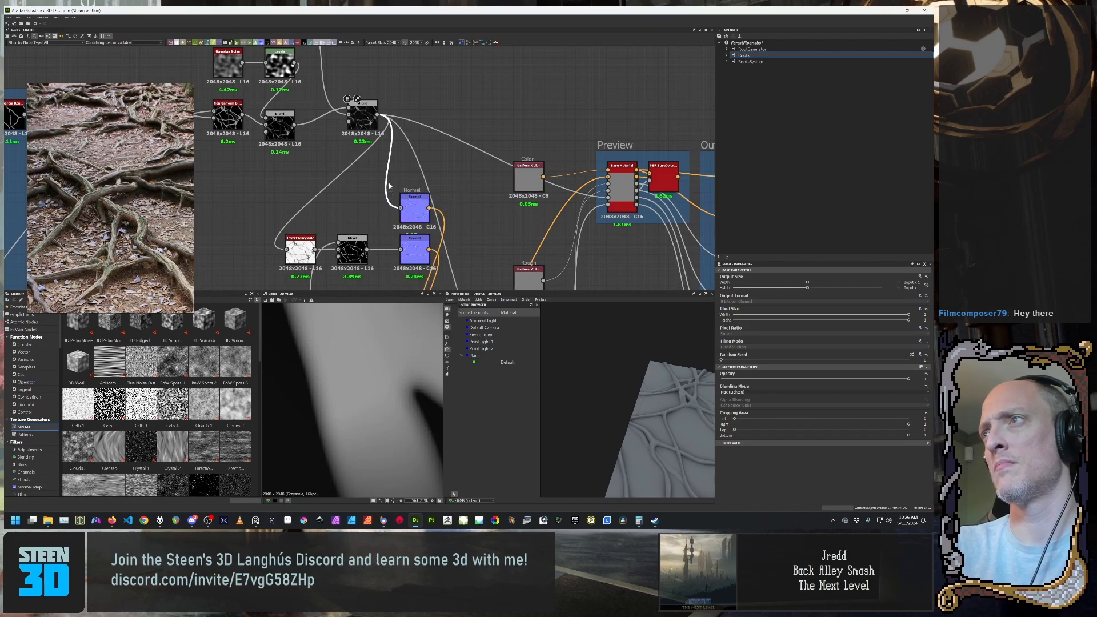
scroll(787, 457, down, 1)
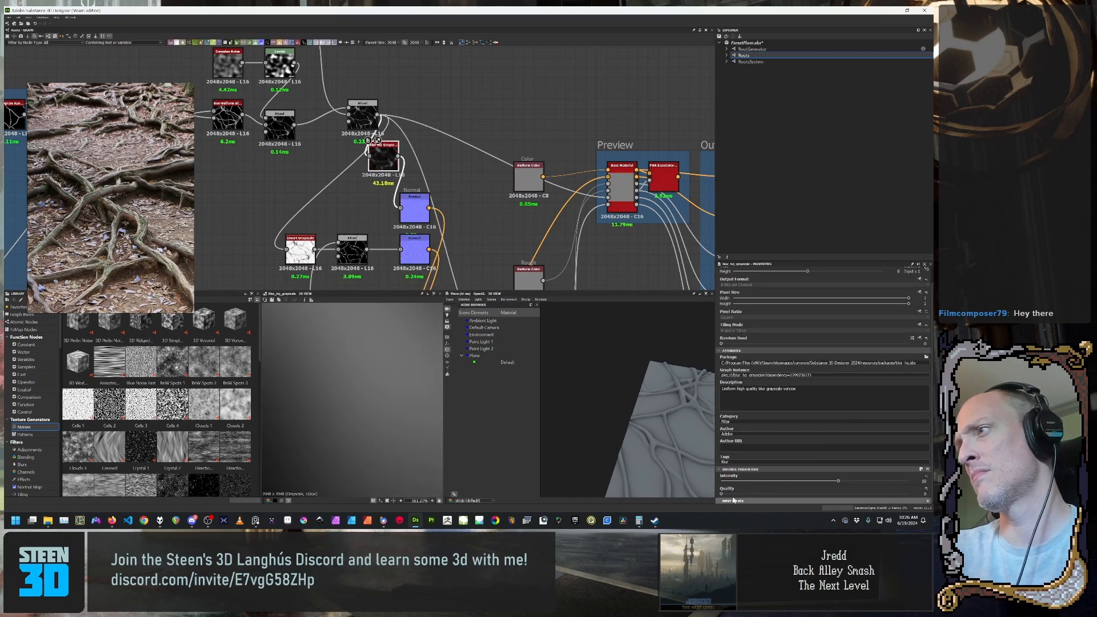
click(786, 491)
drag(838, 481, 720, 482)
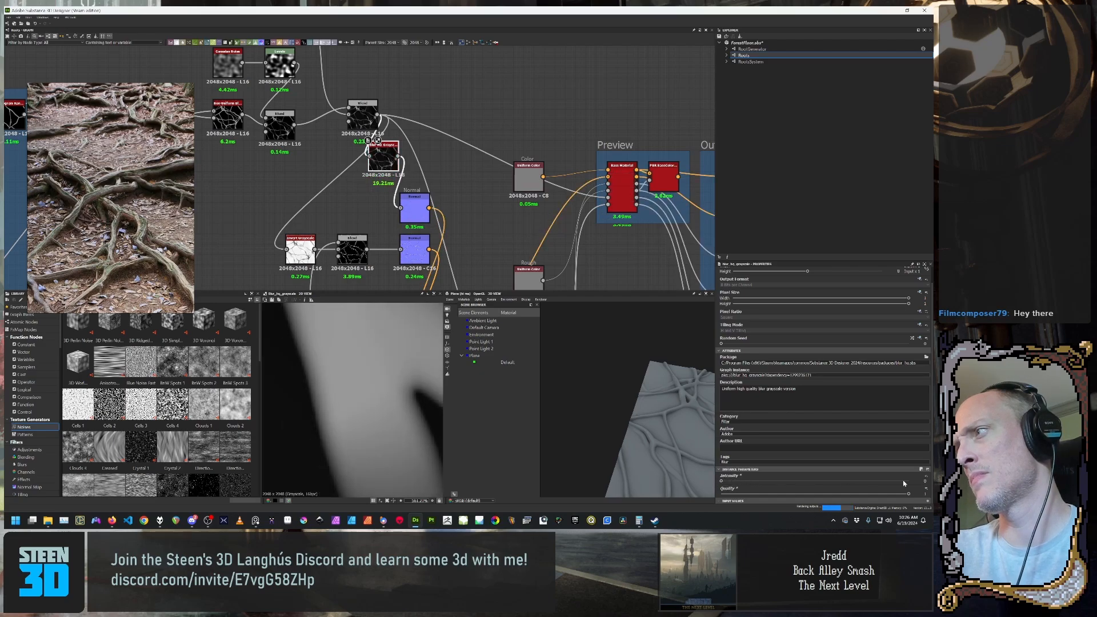
text(0.02)
key(Return)
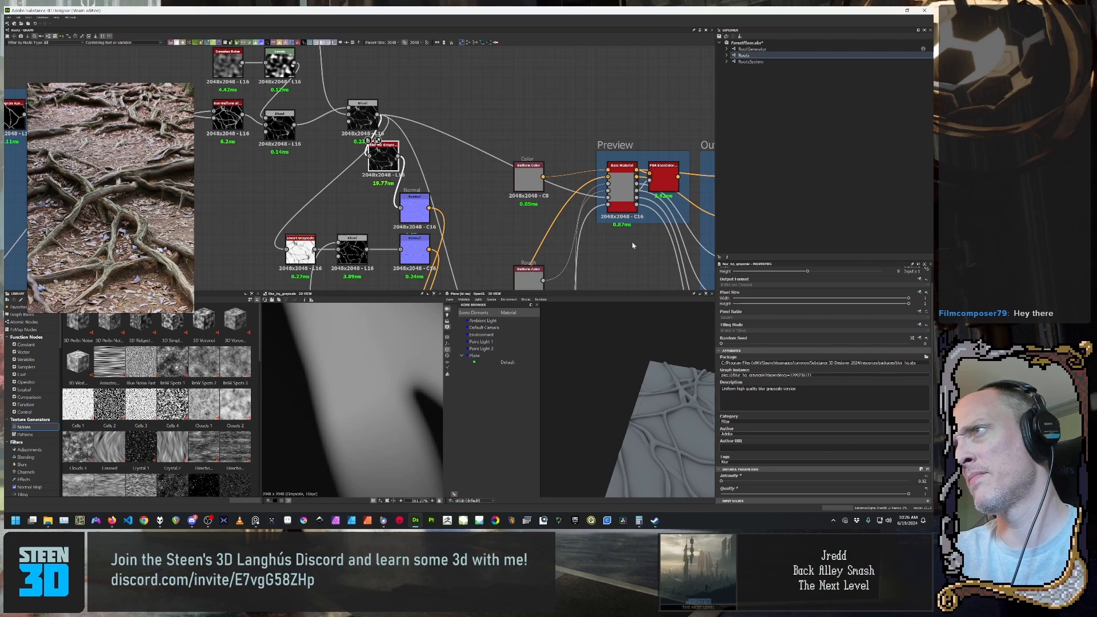
Step: Try Intensity 0.05 on the Blur HQ Grayscale node while previewing the Normal node, and delete the blur node
click(416, 204)
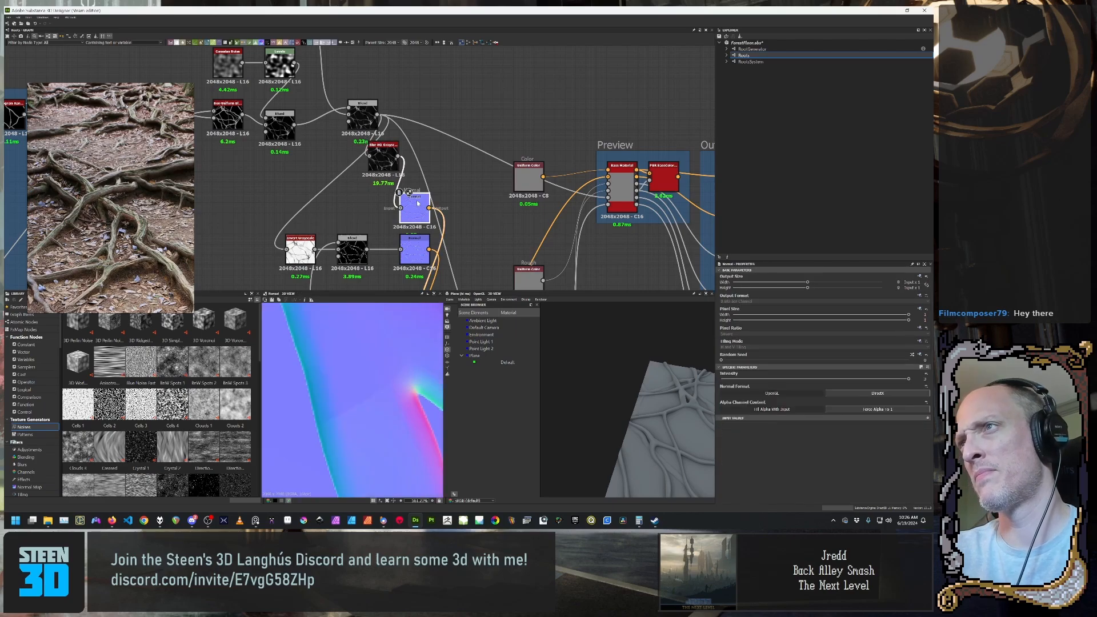
click(382, 153)
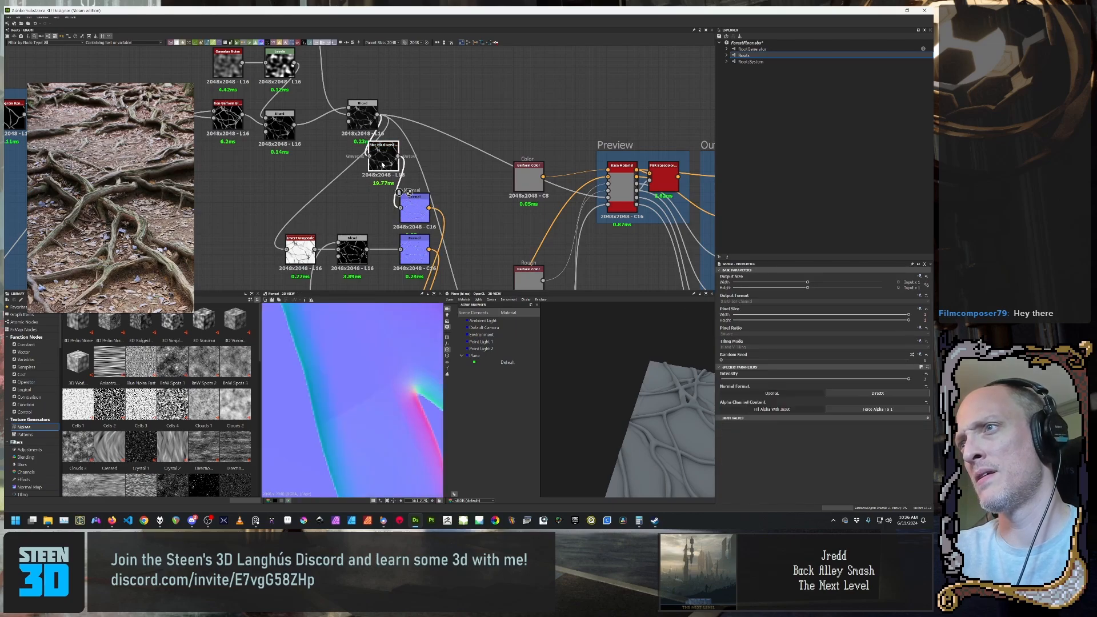
double_click(426, 203)
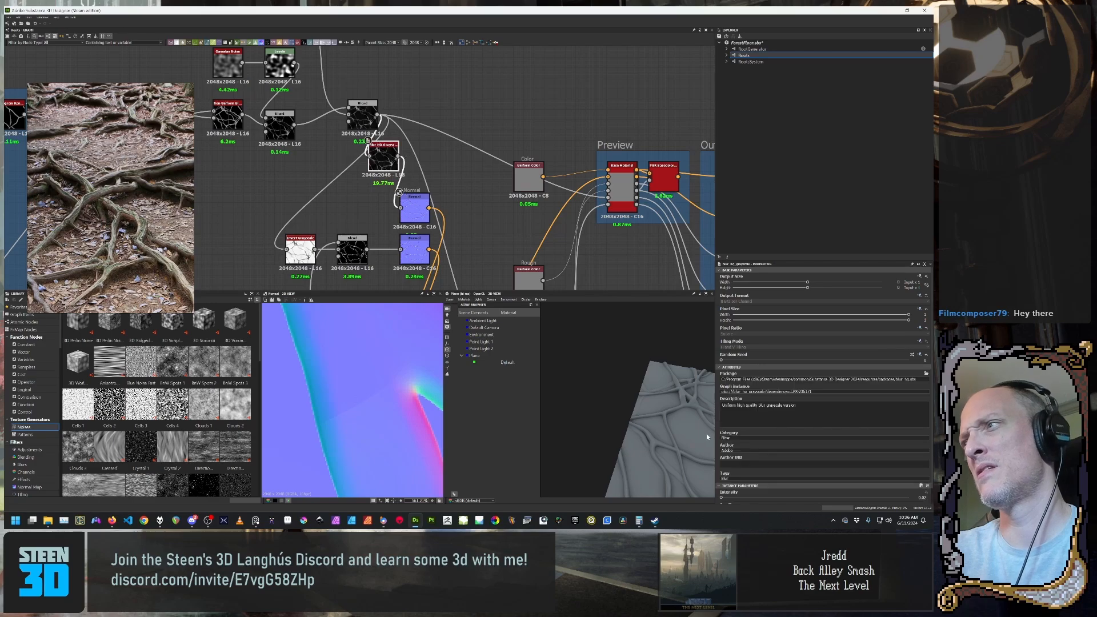
scroll(801, 498, down, 1)
double_click(922, 482)
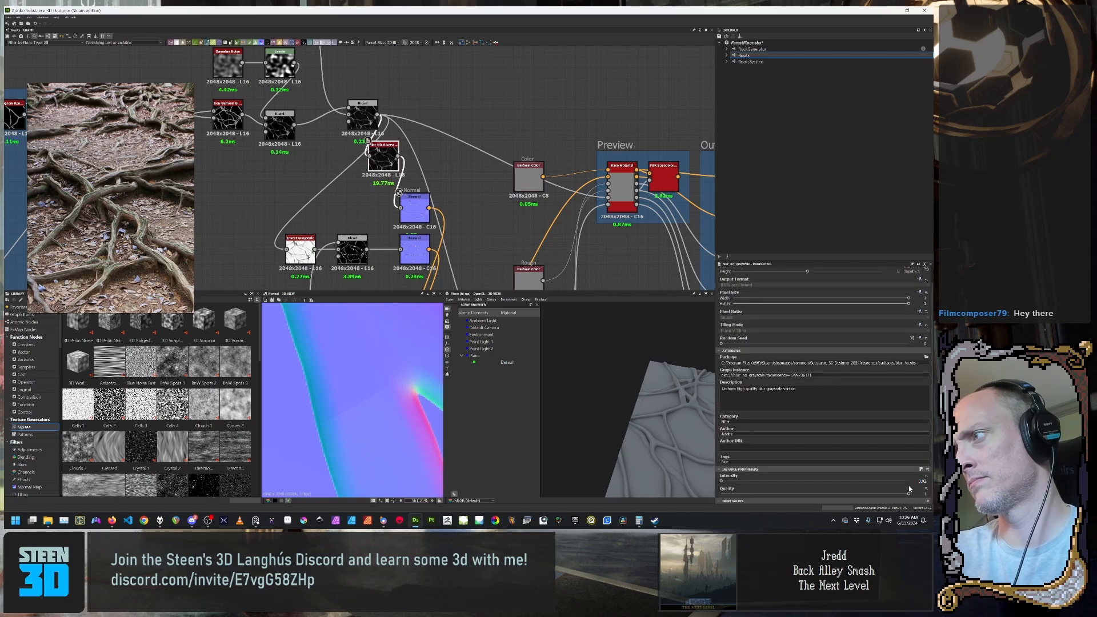
text(.05)
key(Return)
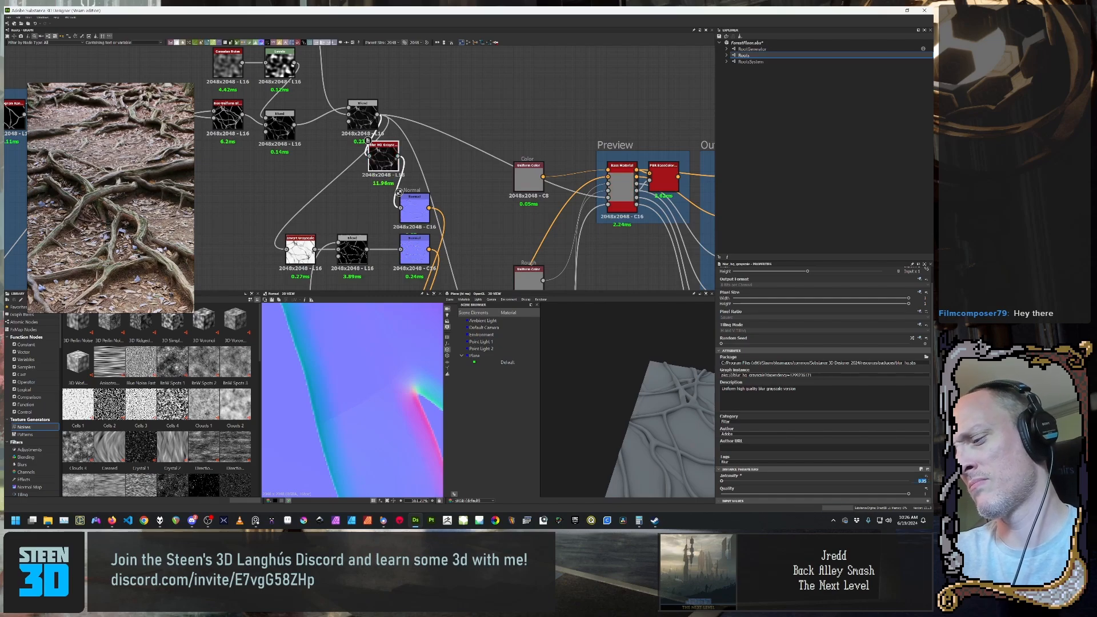
key(Return)
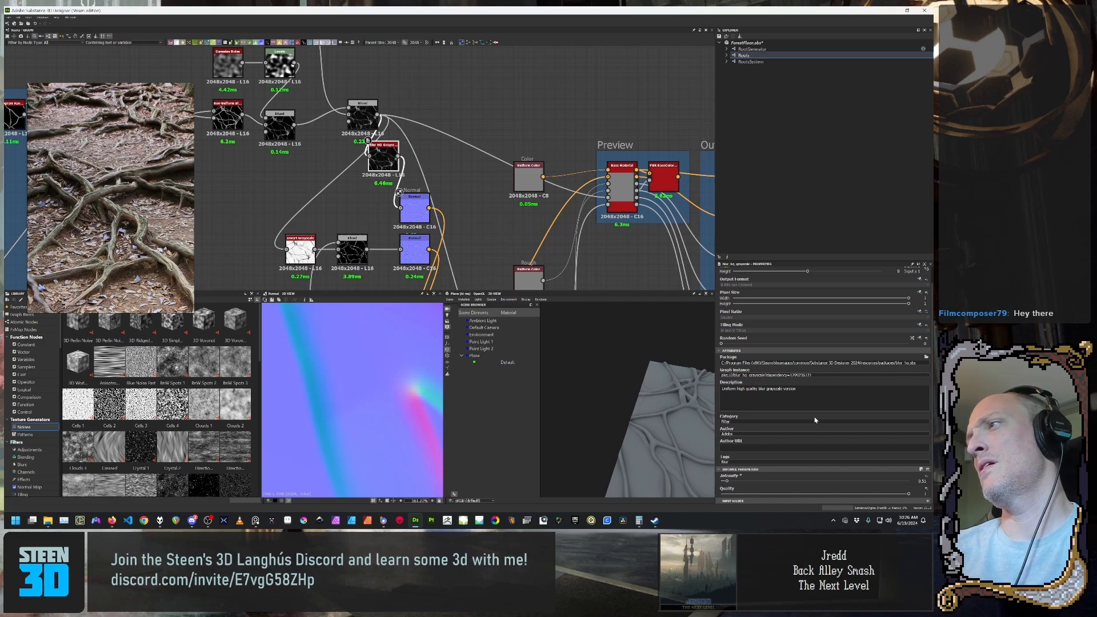
key(Delete)
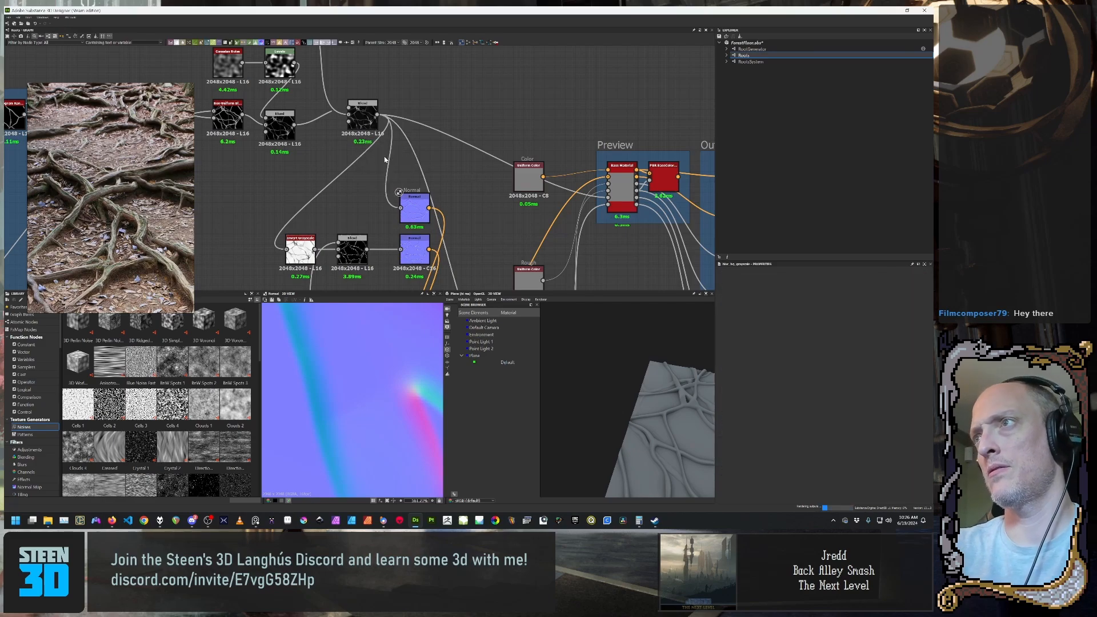
Step: Compare the final Blend node's height output with the Normal node in 2D
double_click(364, 119)
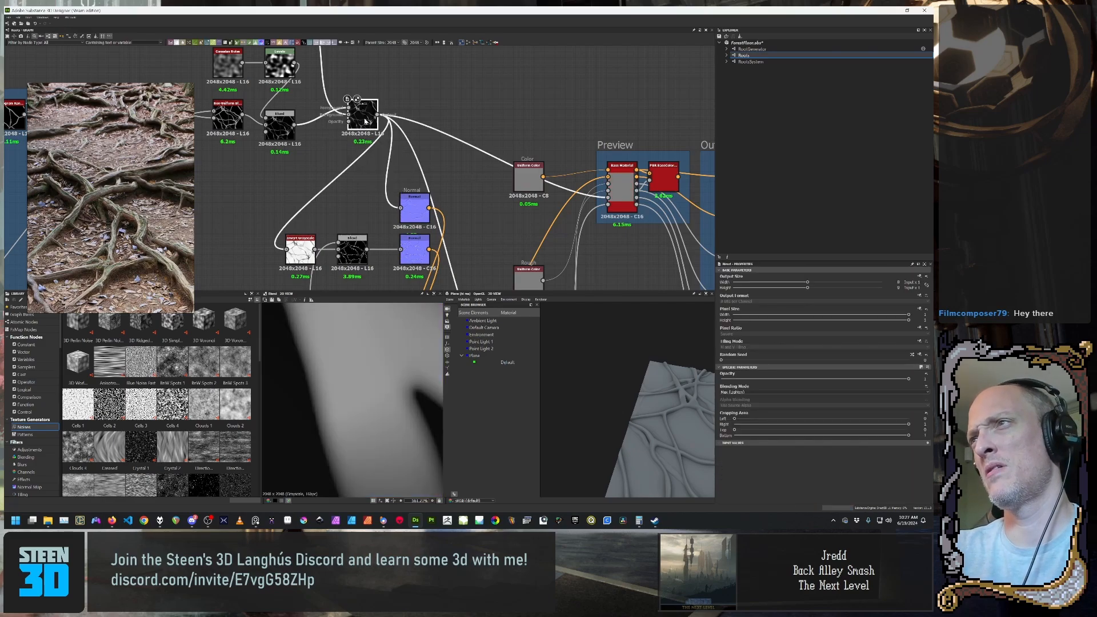
double_click(415, 207)
middle_drag(369, 154, 383, 219)
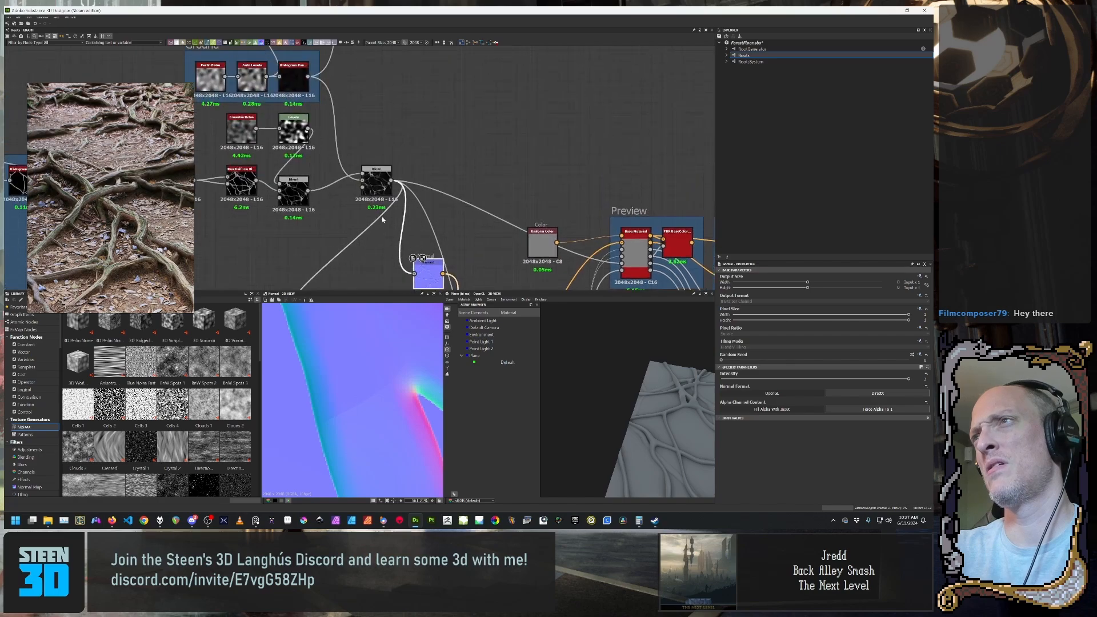
scroll(380, 200, down, 1)
double_click(376, 182)
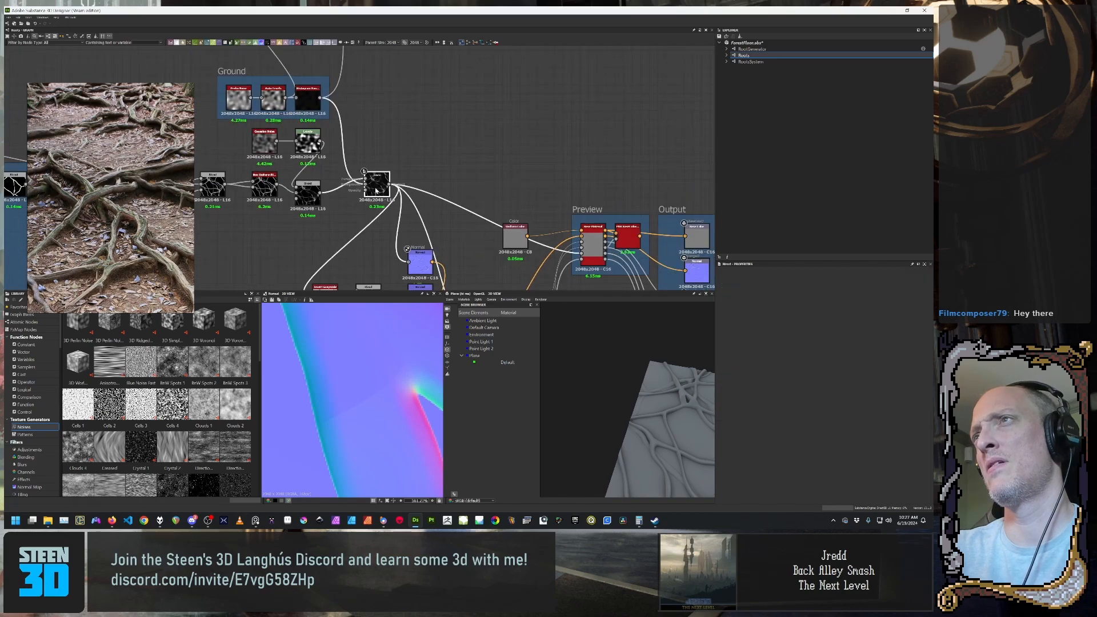
Step: Inspect the Ground frame's Histogram Range, Auto Levels and Perlin Noise nodes for their contribution to the height
double_click(318, 98)
scroll(362, 338, up, 5)
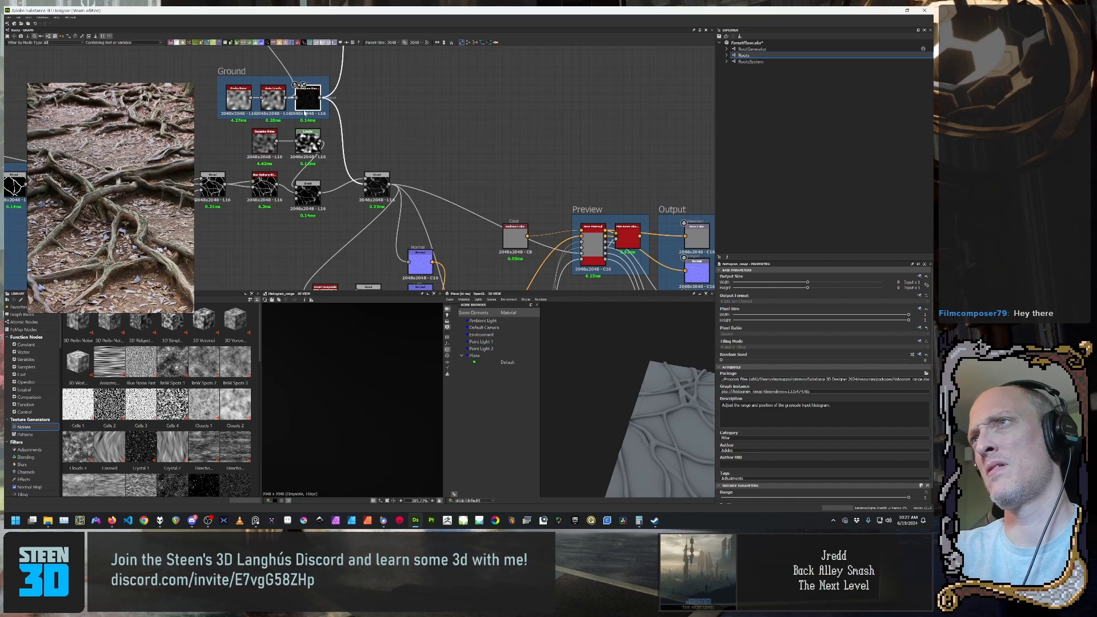
scroll(375, 313, up, 5)
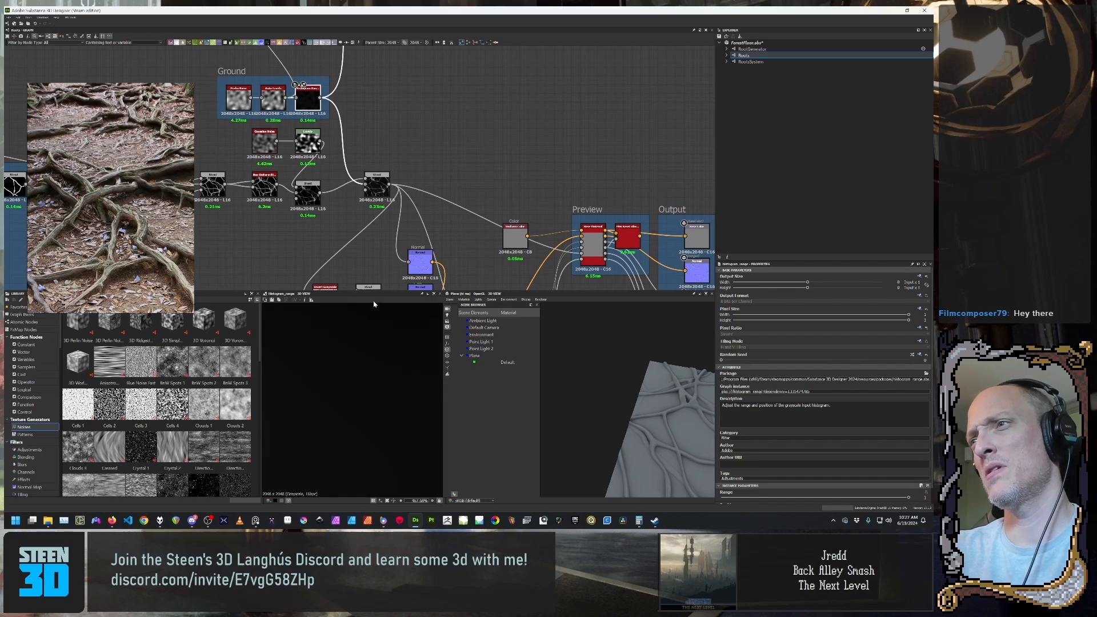
scroll(367, 395, up, 3)
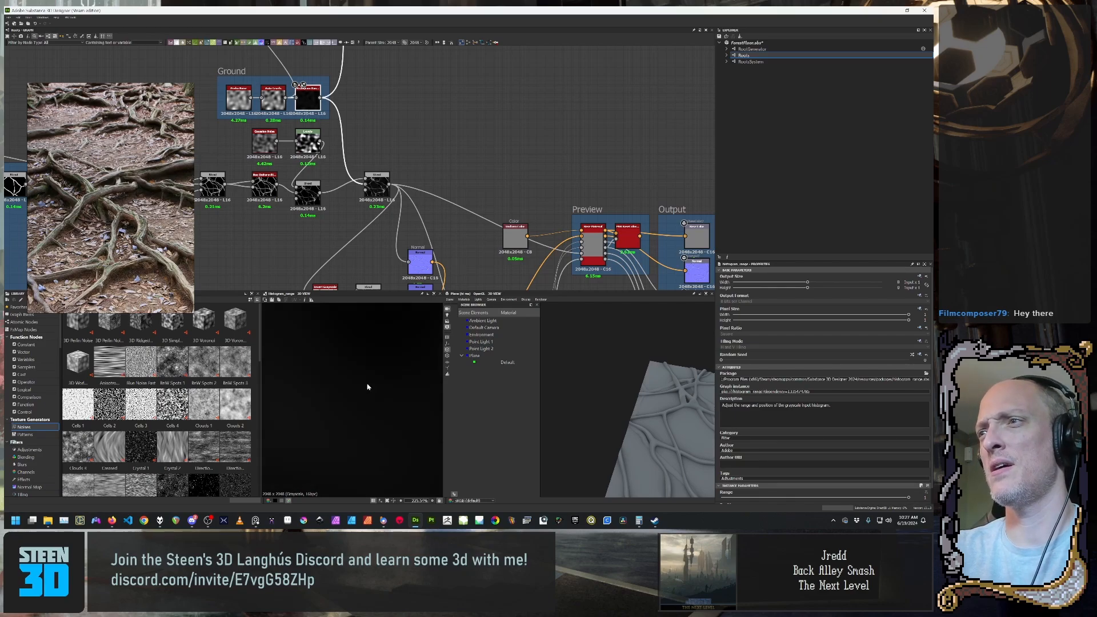
middle_drag(315, 101, 330, 182)
click(283, 212)
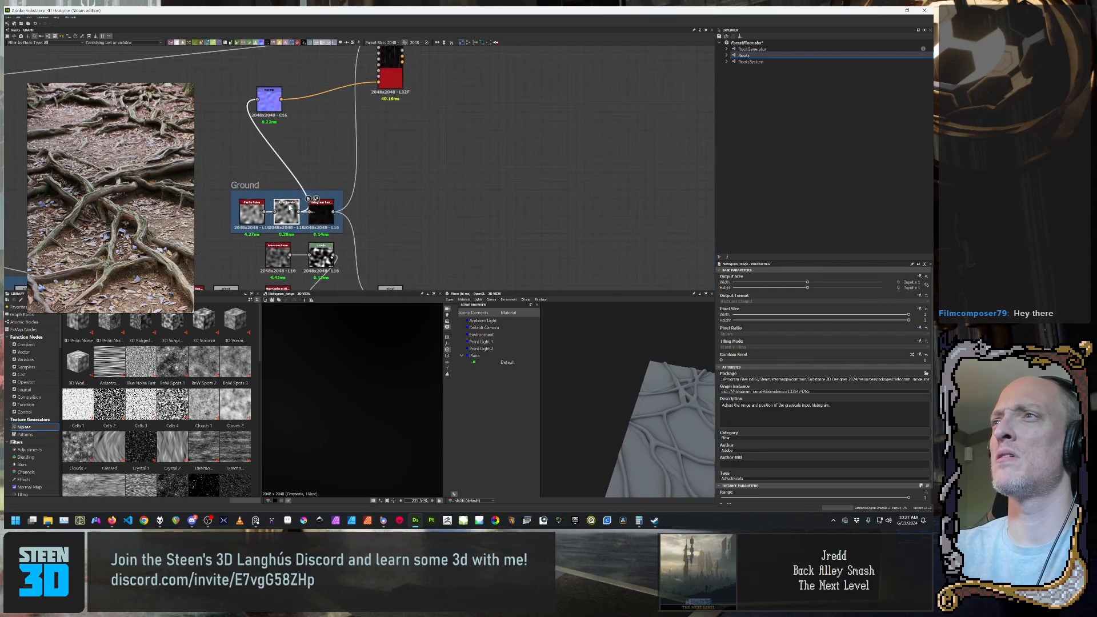
click(255, 213)
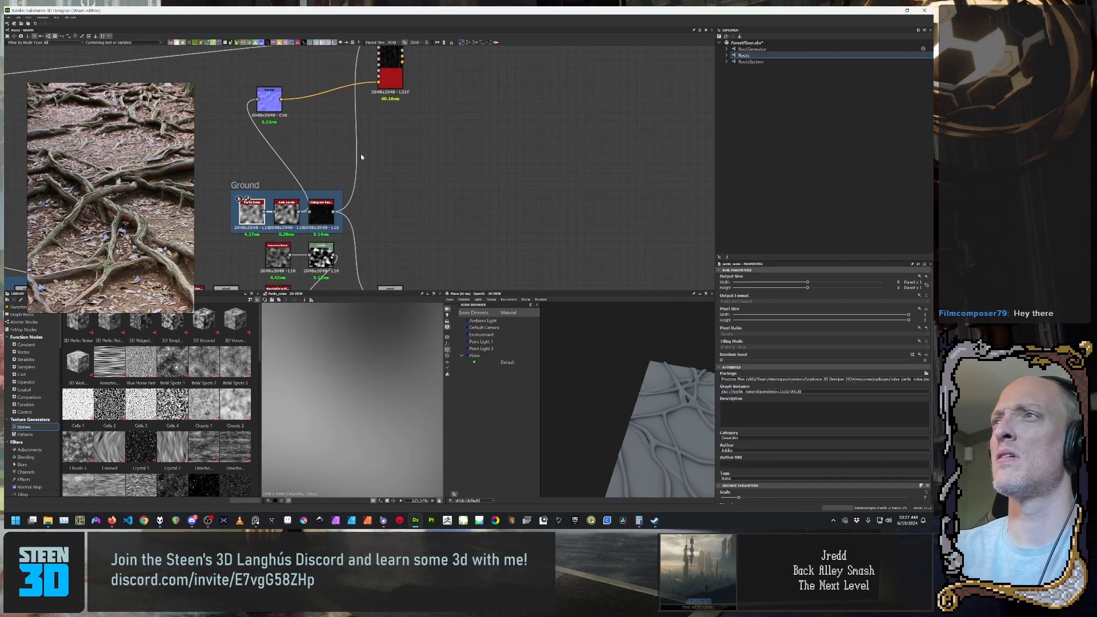
middle_drag(376, 121, 396, 138)
click(394, 137)
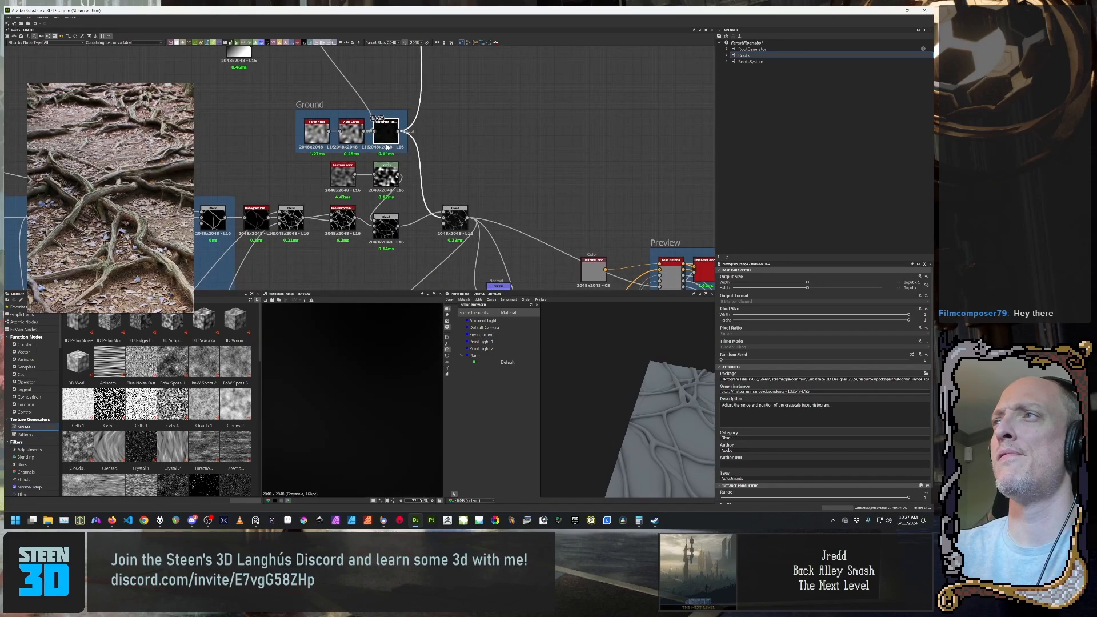
Step: Examine the root junction and gap edges by comparing the final Blend node with the Normal node
middle_drag(411, 231, 376, 121)
click(377, 121)
double_click(376, 121)
scroll(369, 366, down, 3)
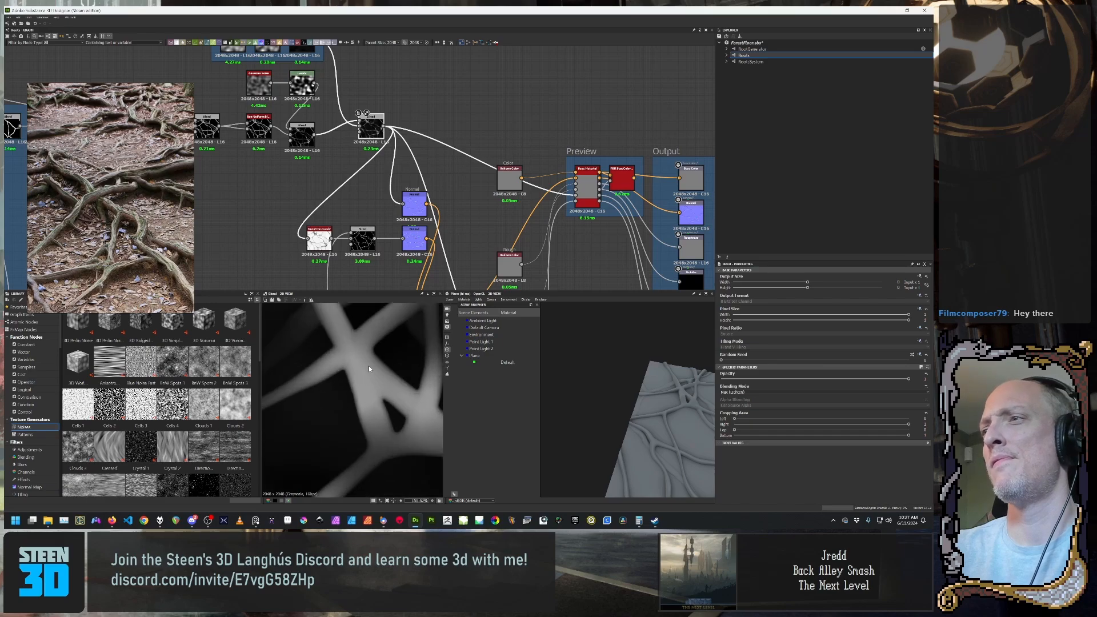
scroll(369, 366, up, 5)
scroll(369, 366, down, 3)
scroll(369, 367, up, 2)
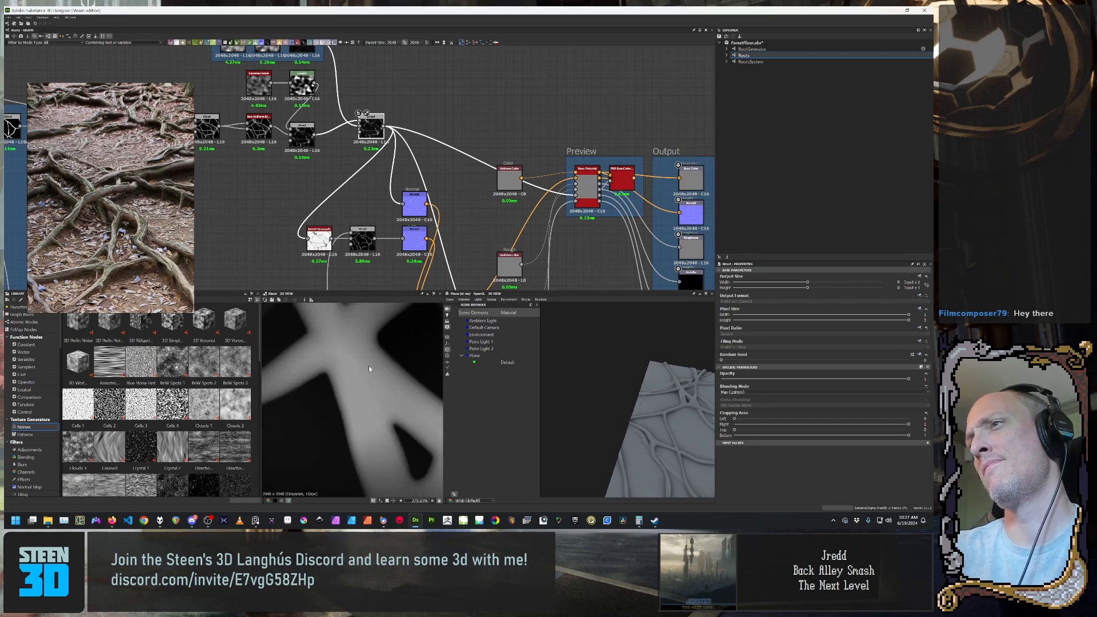
double_click(418, 200)
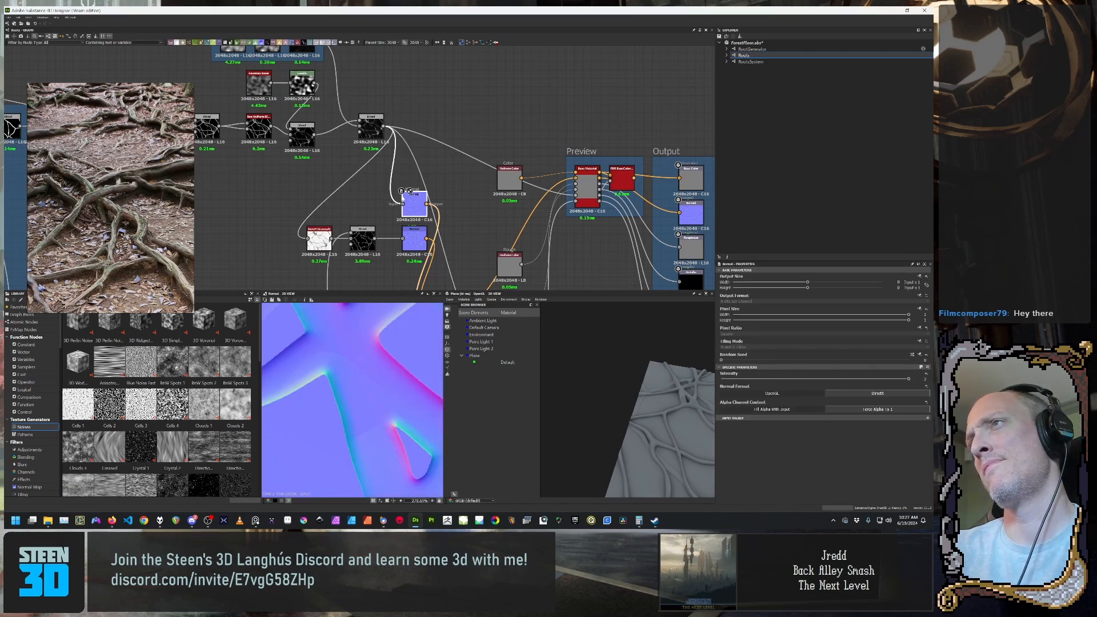
double_click(377, 131)
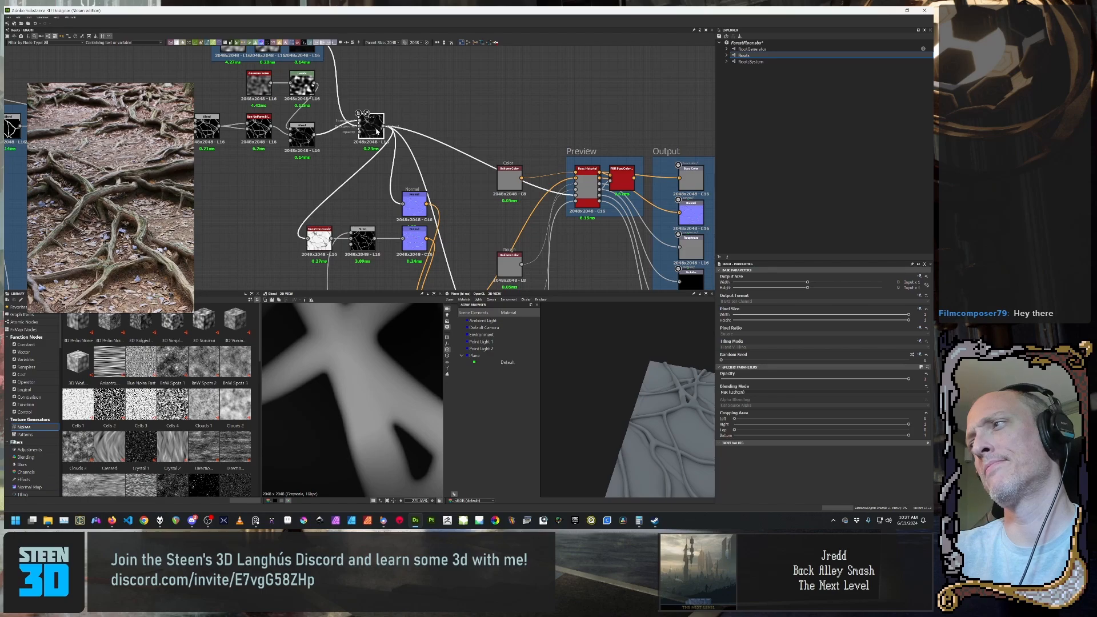
Step: Try different Opacity values on the final Blend node while previewing the Normal node, and restore maximum Opacity
mouse_move(907, 380)
mouse_down()
mouse_move(663, 380)
mouse_move(934, 375)
mouse_move(871, 375)
mouse_move(912, 375)
mouse_up()
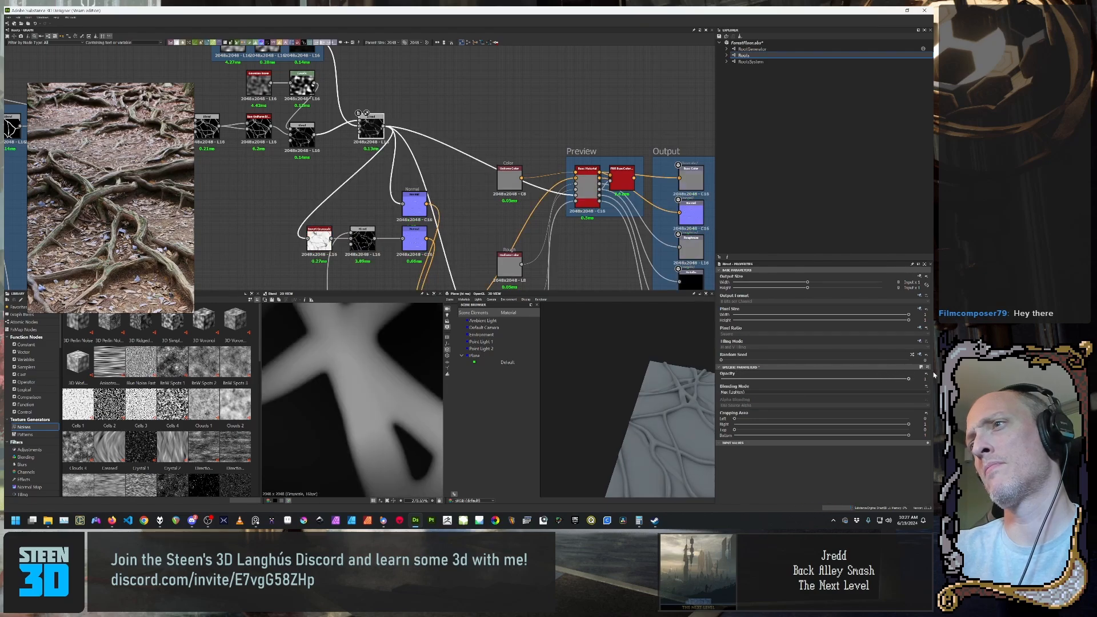
double_click(417, 203)
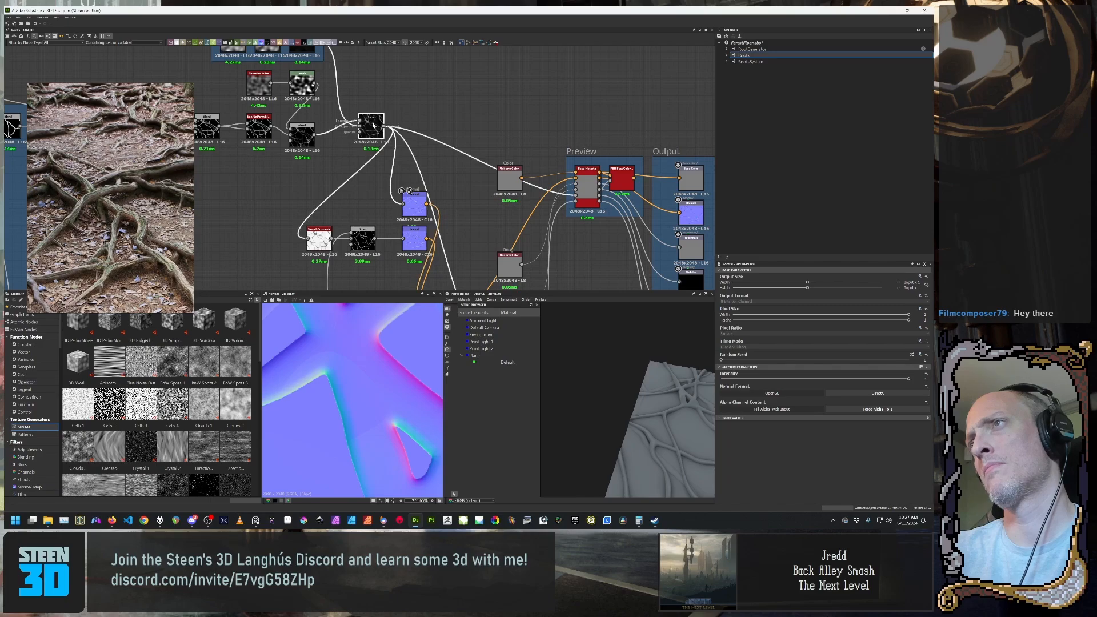
drag(909, 379, 933, 374)
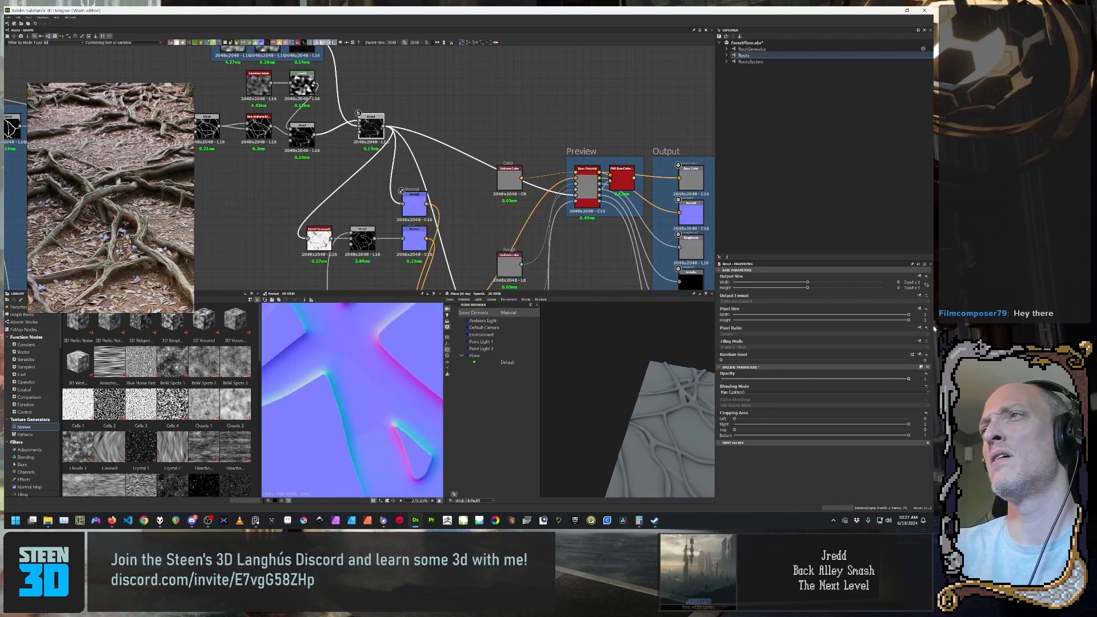
Step: Try Opacity 0 on the Multiply Blend node while previewing the Normal node, and raise its Opacity to maximum
click(296, 137)
double_click(296, 137)
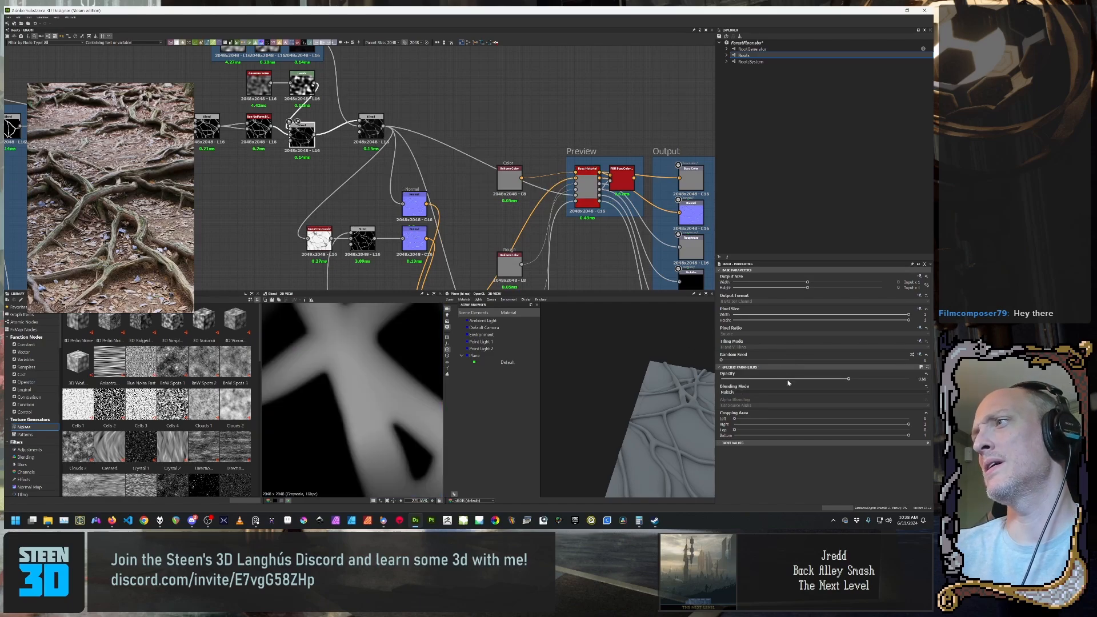
drag(791, 380, 679, 376)
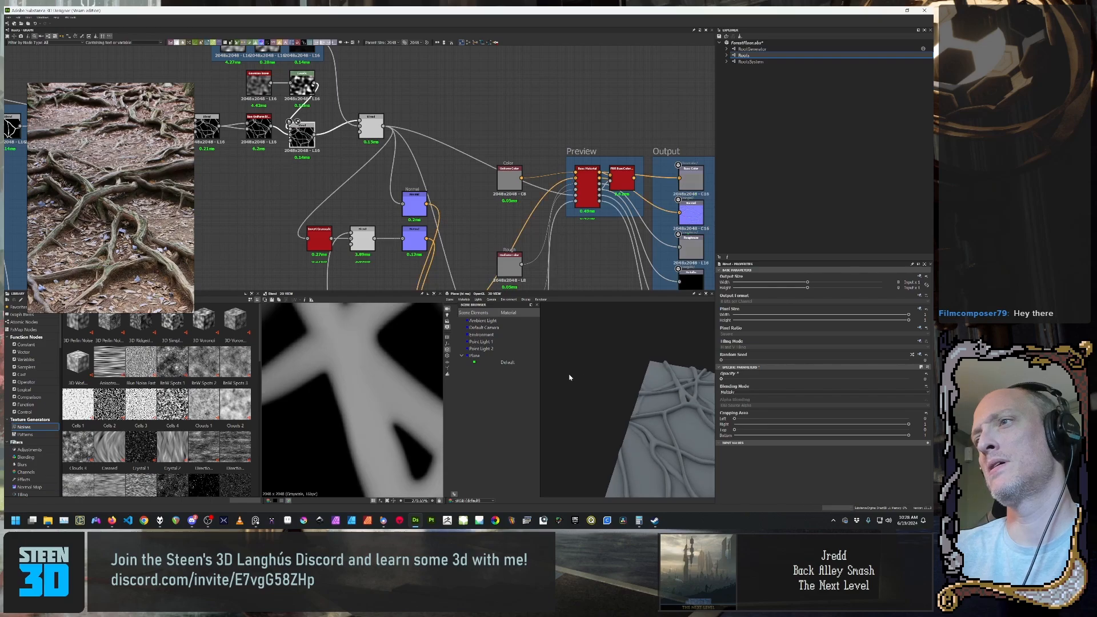
double_click(410, 209)
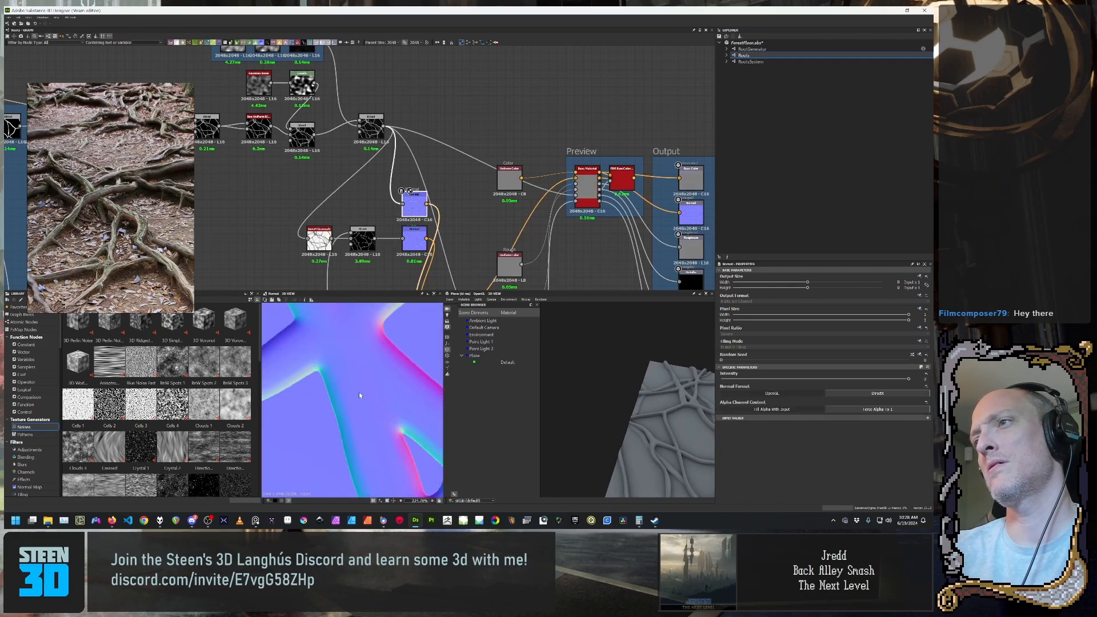
click(302, 135)
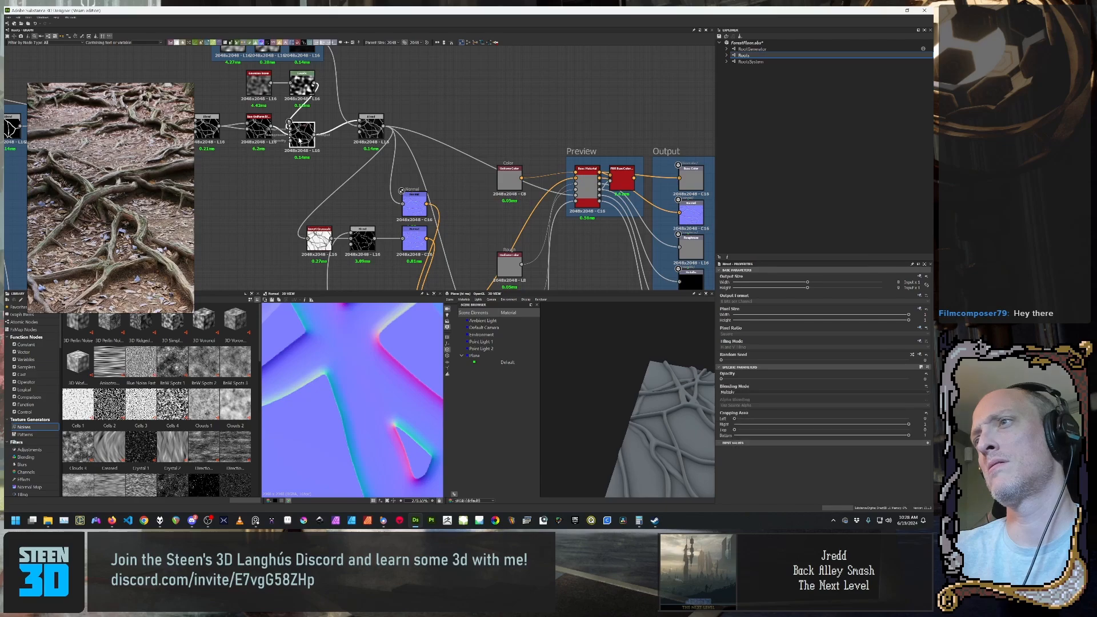
drag(724, 380, 910, 385)
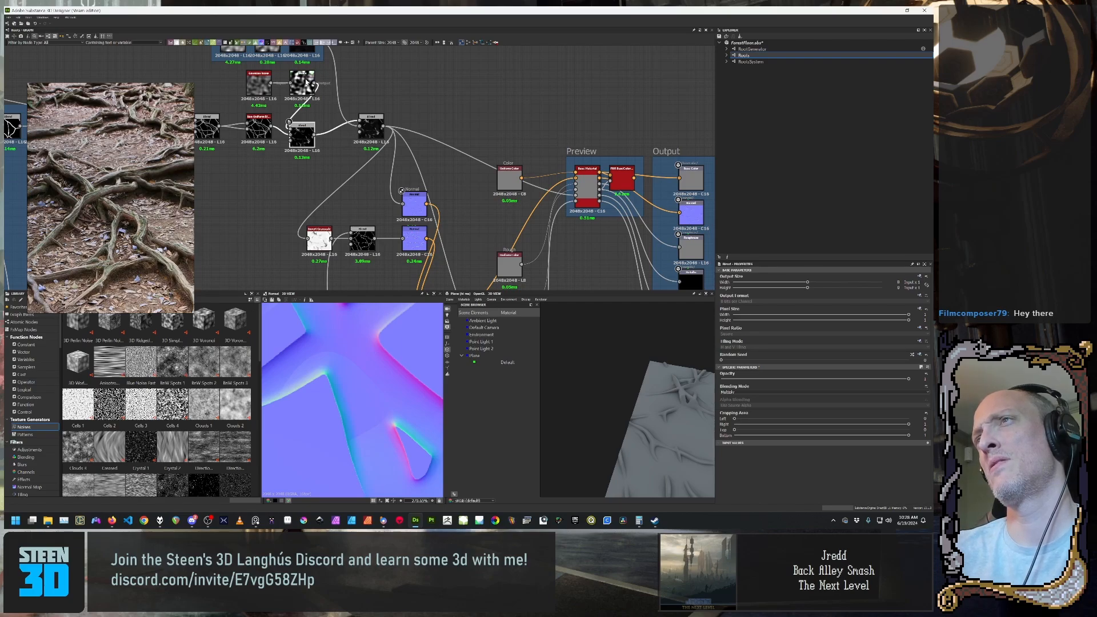
Step: Try a softer contrast on the Levels node by widening its histogram input range, and undo the Levels changes
double_click(302, 85)
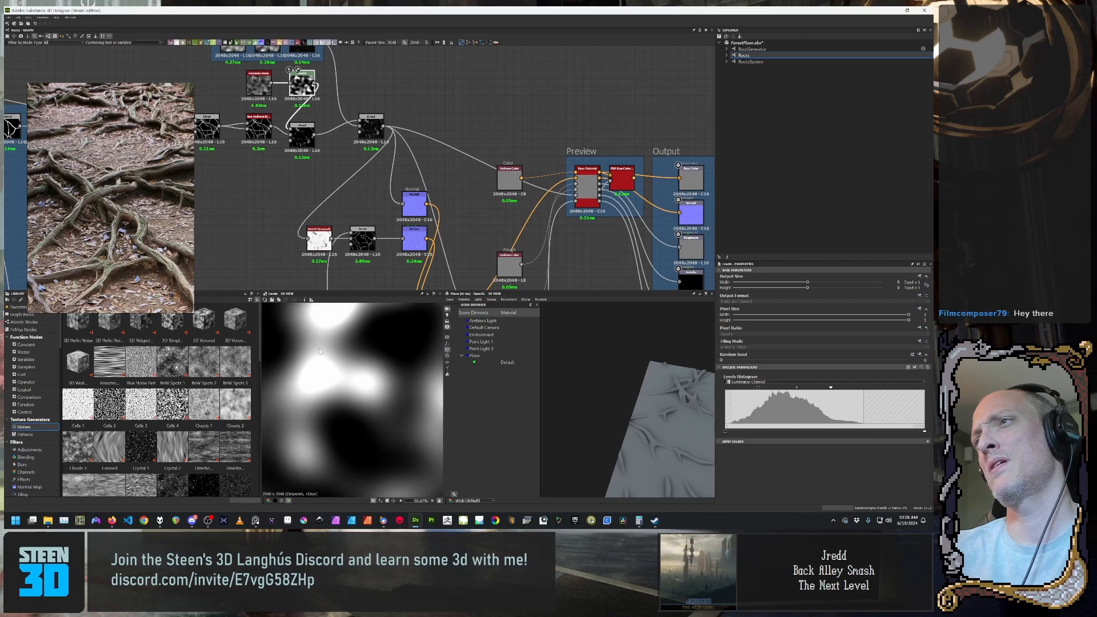
scroll(273, 393, up, 3)
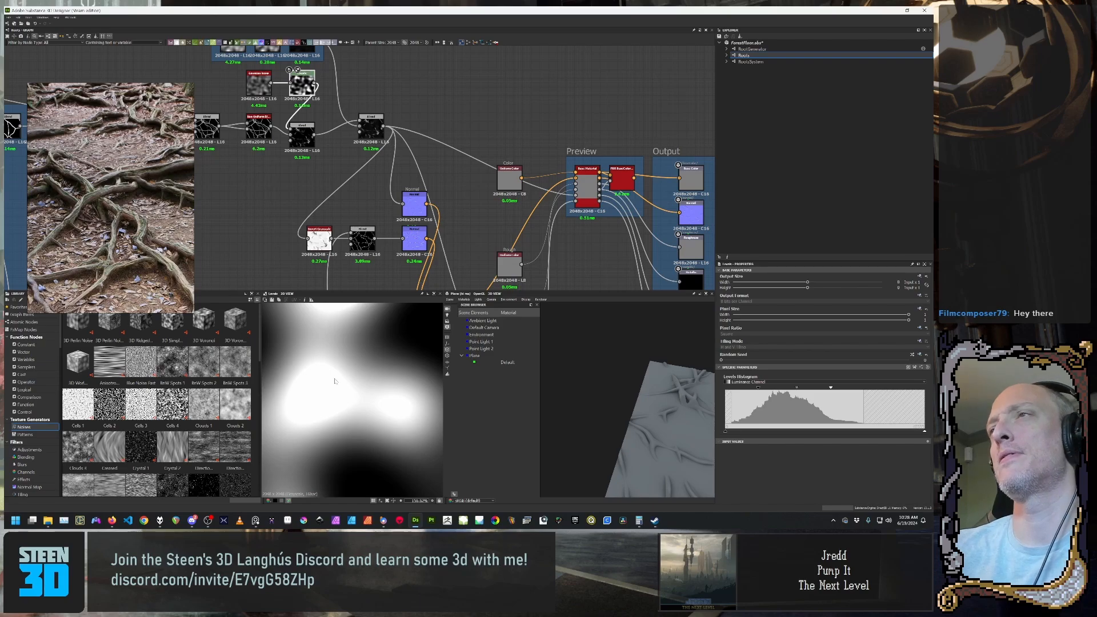
scroll(393, 438, down, 1)
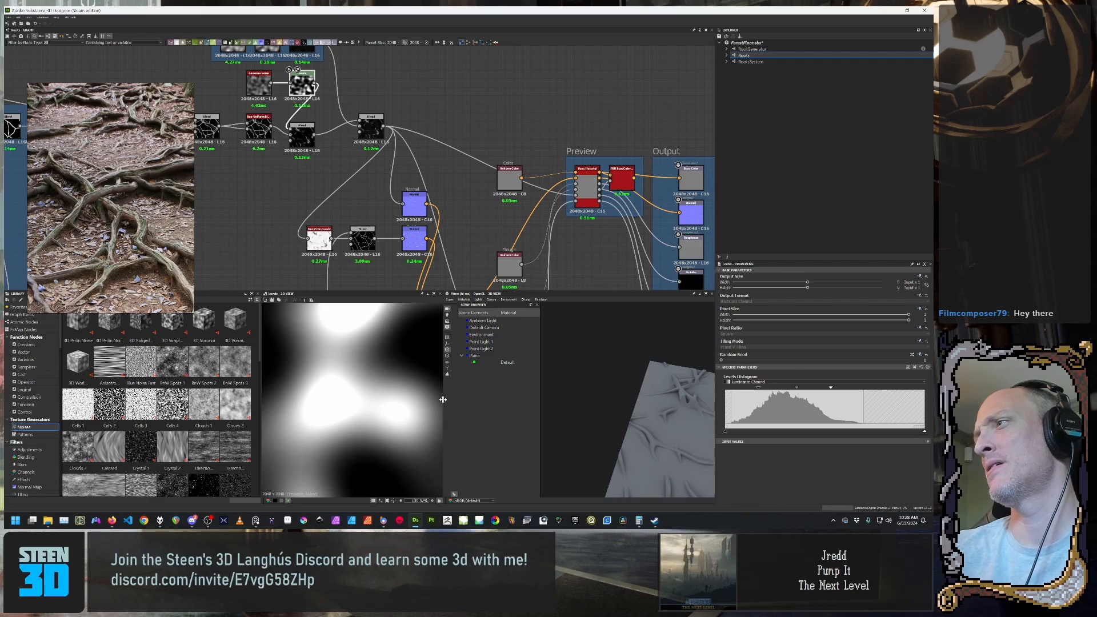
drag(832, 389, 865, 395)
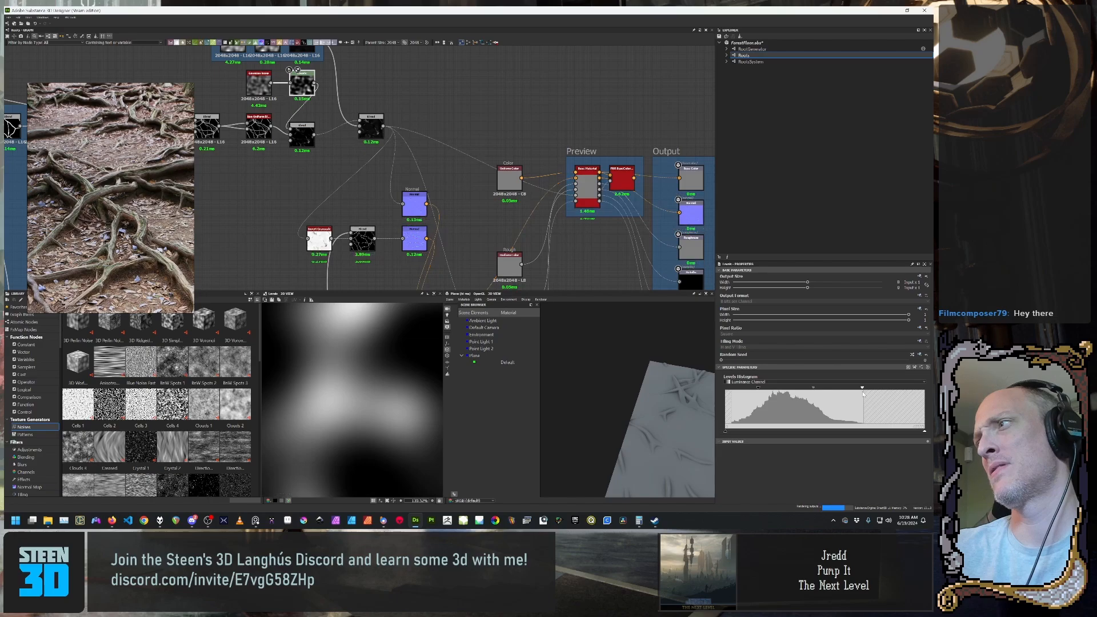
drag(759, 388, 732, 393)
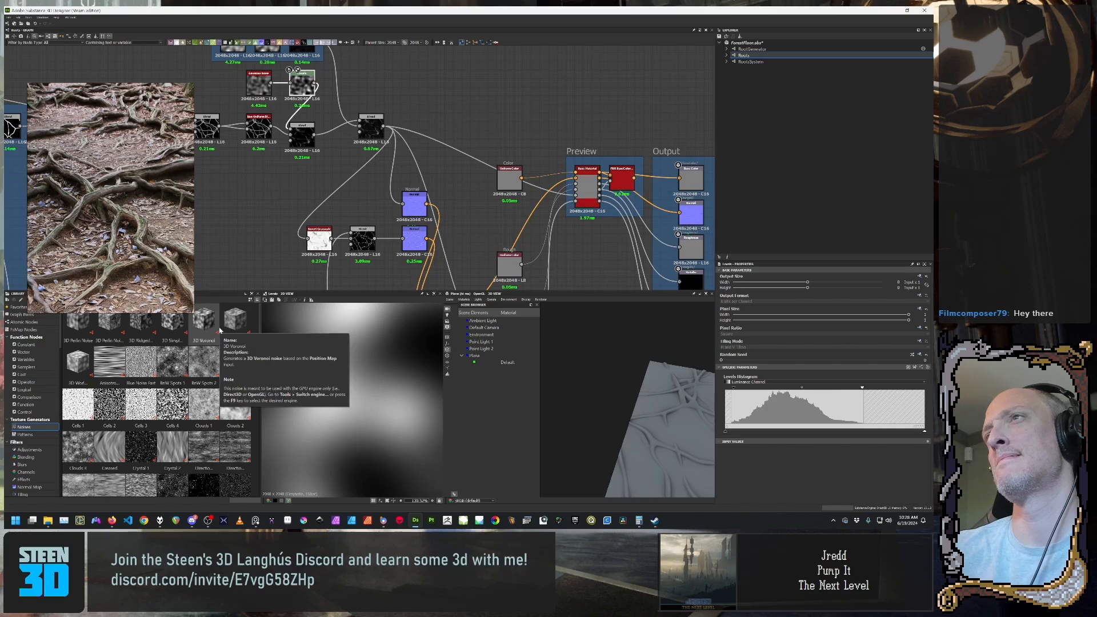
key(ctrl+z)
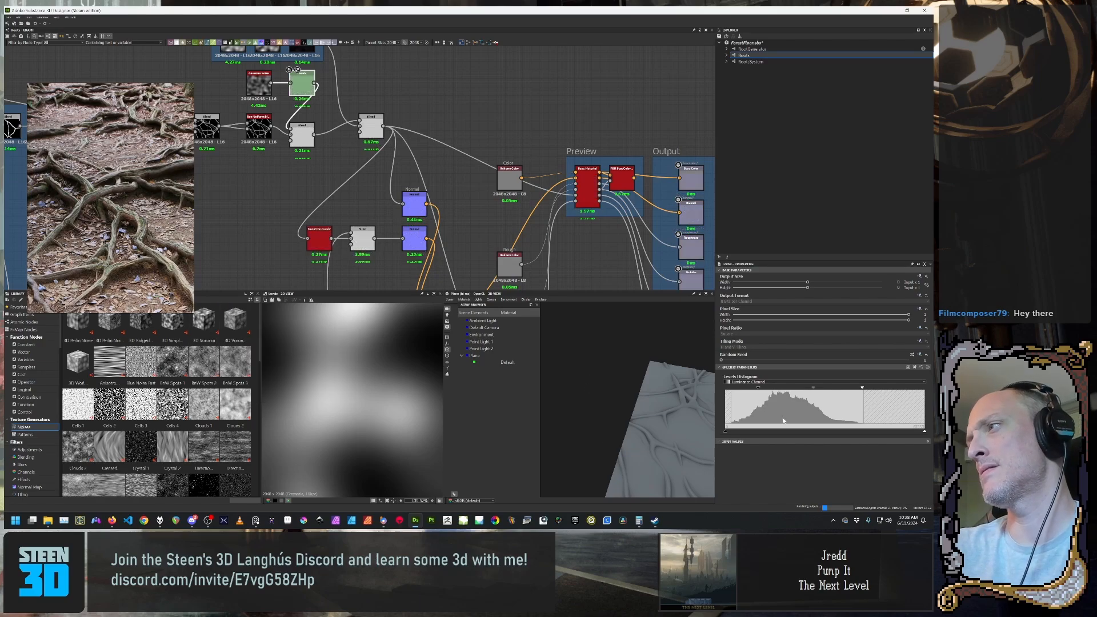
Step: Make room beside the Multiply Blend node and insert a Blur HQ Grayscale node between it and the Levels node
middle_drag(331, 163, 339, 180)
drag(309, 156, 335, 156)
click(307, 108)
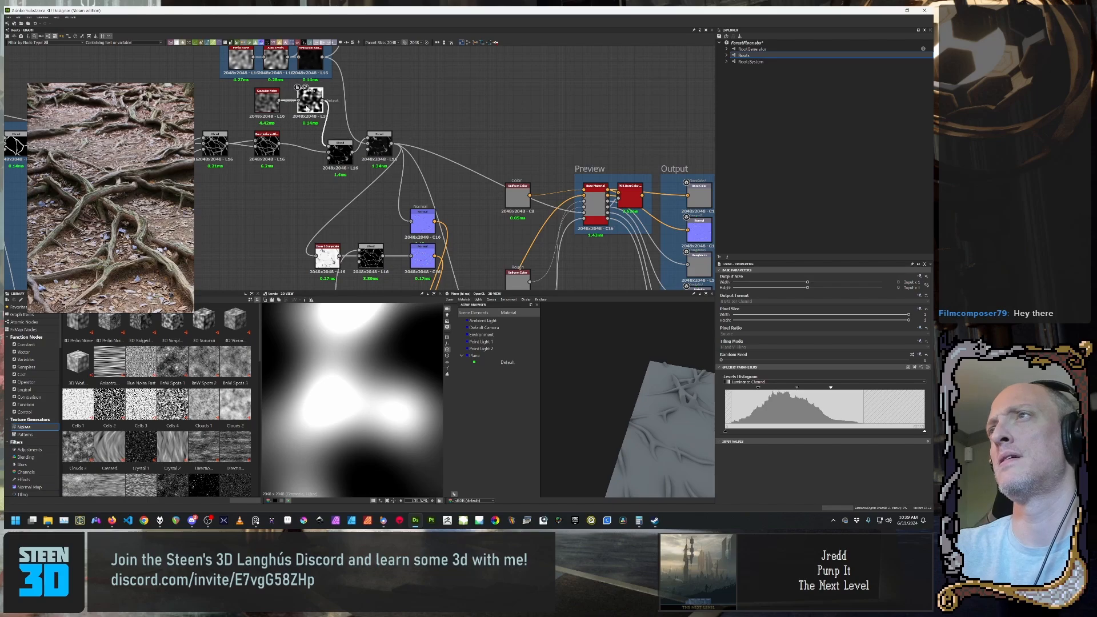
key(space)
text(blend)
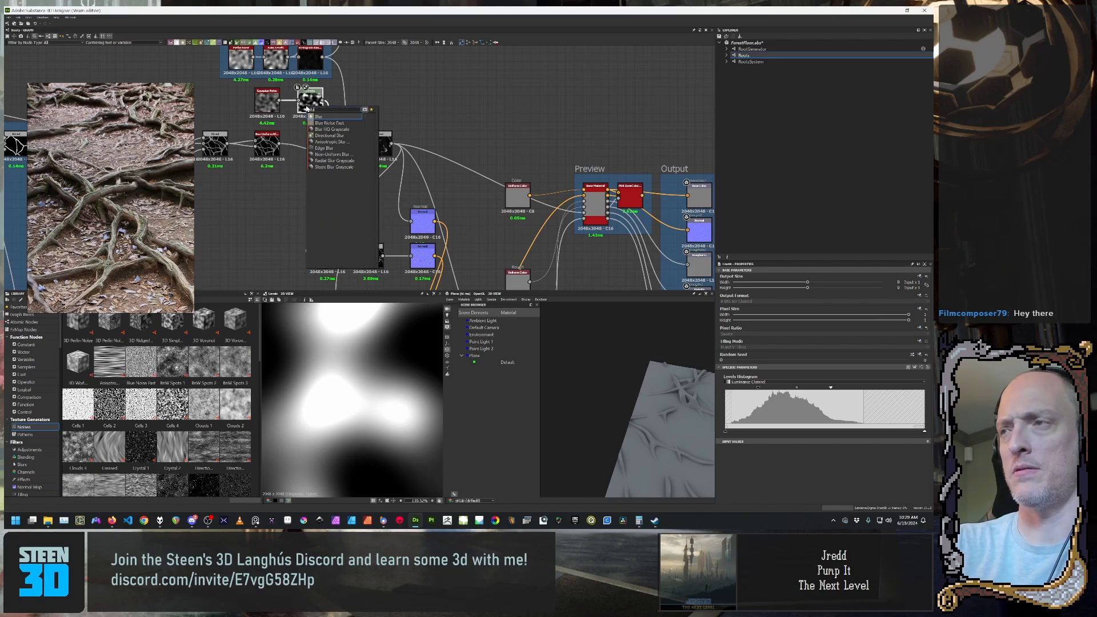
key(BackSpace)
key(BackSpace)
key(BackSpace)
key(BackSpace)
key(BackSpace)
text(blur)
key(Down)
key(Return)
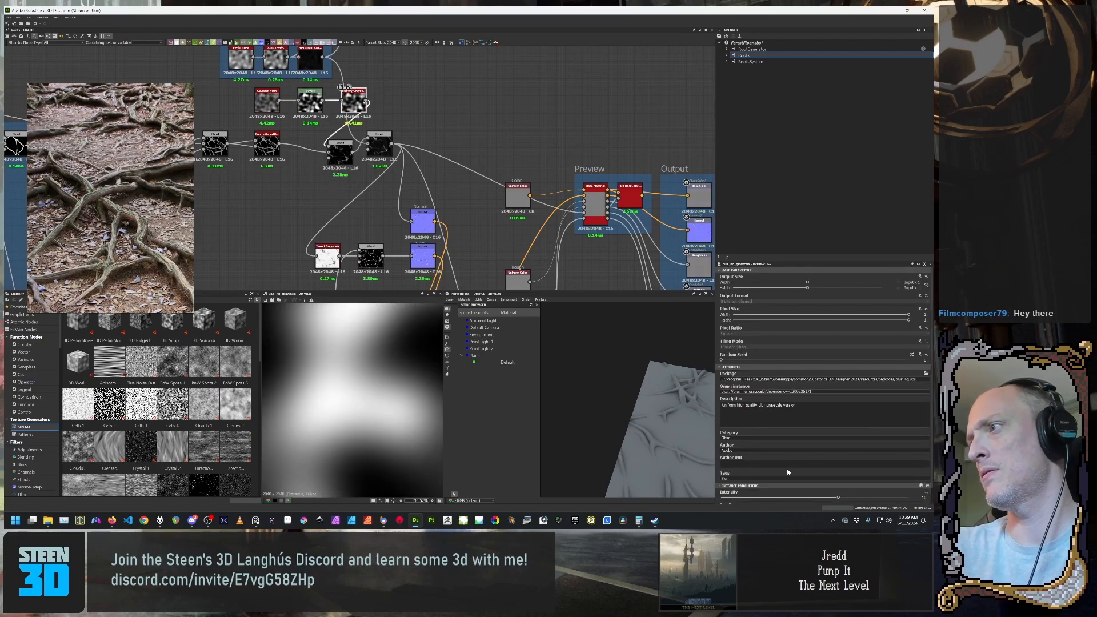
Step: Set the Blur HQ Grayscale node's Intensity to 0.52 and check the result in the Normal node
scroll(787, 476, down, 1)
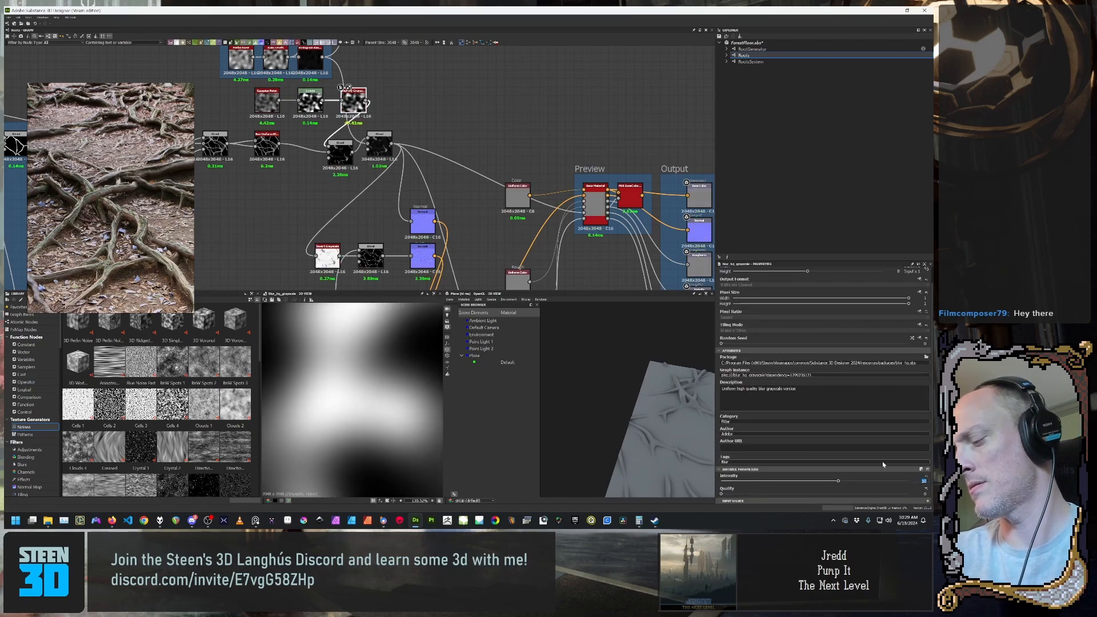
text(0.52)
key(Return)
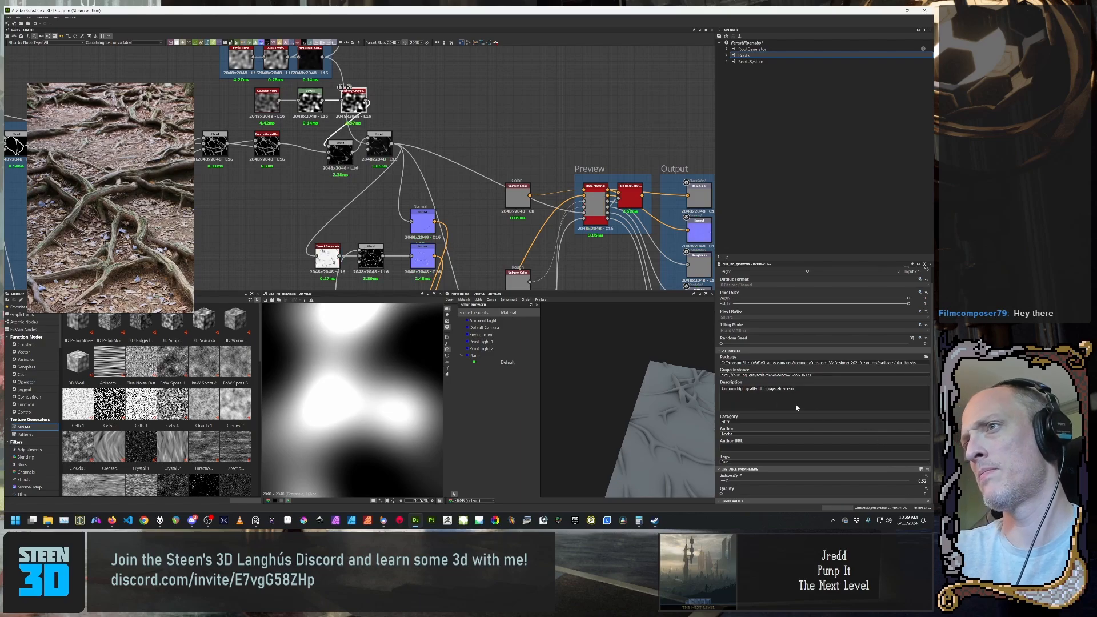
double_click(423, 221)
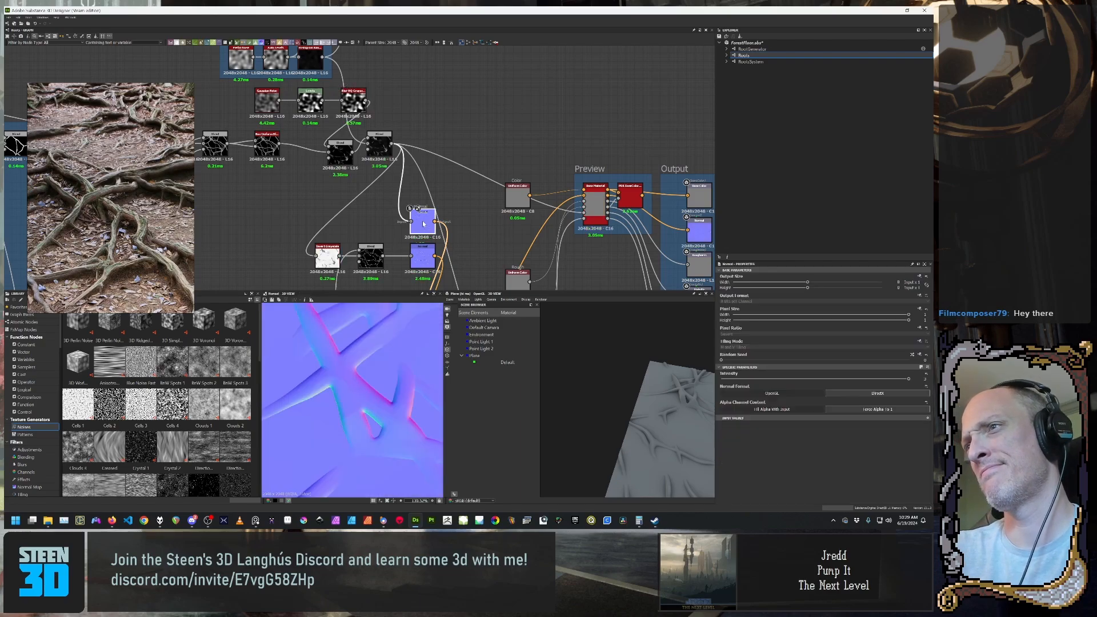
scroll(343, 365, down, 3)
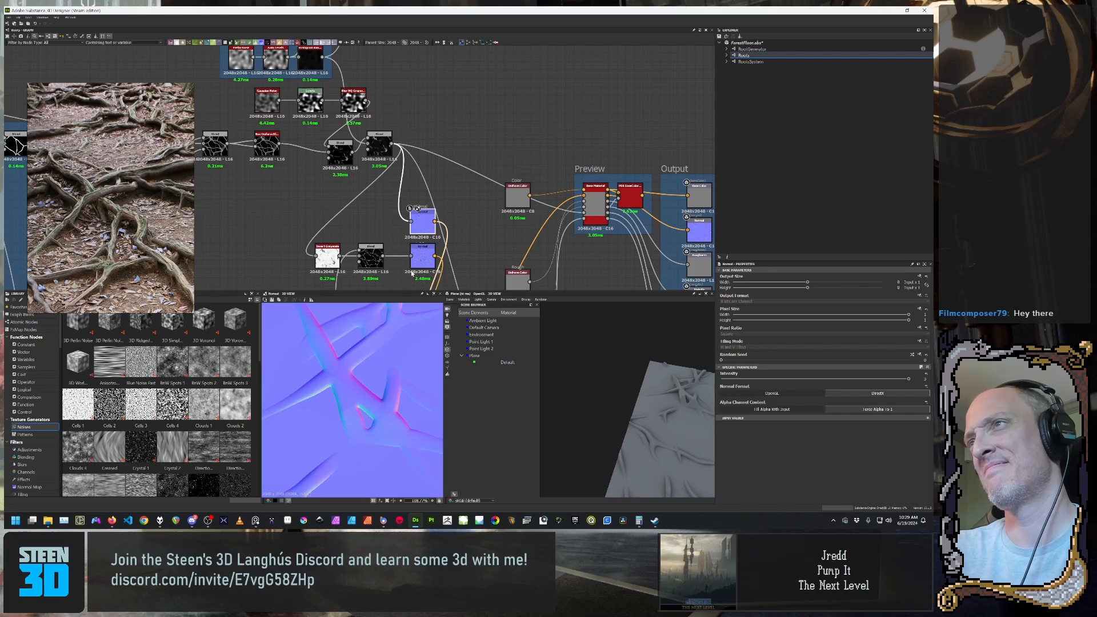
Step: Lower the Multiply Blend node's Opacity to about a third and inspect the root edges and junctions in the Normal node
mouse_move(385, 150)
mouse_down()
mouse_move(376, 177)
mouse_move(394, 160)
mouse_up()
click(343, 153)
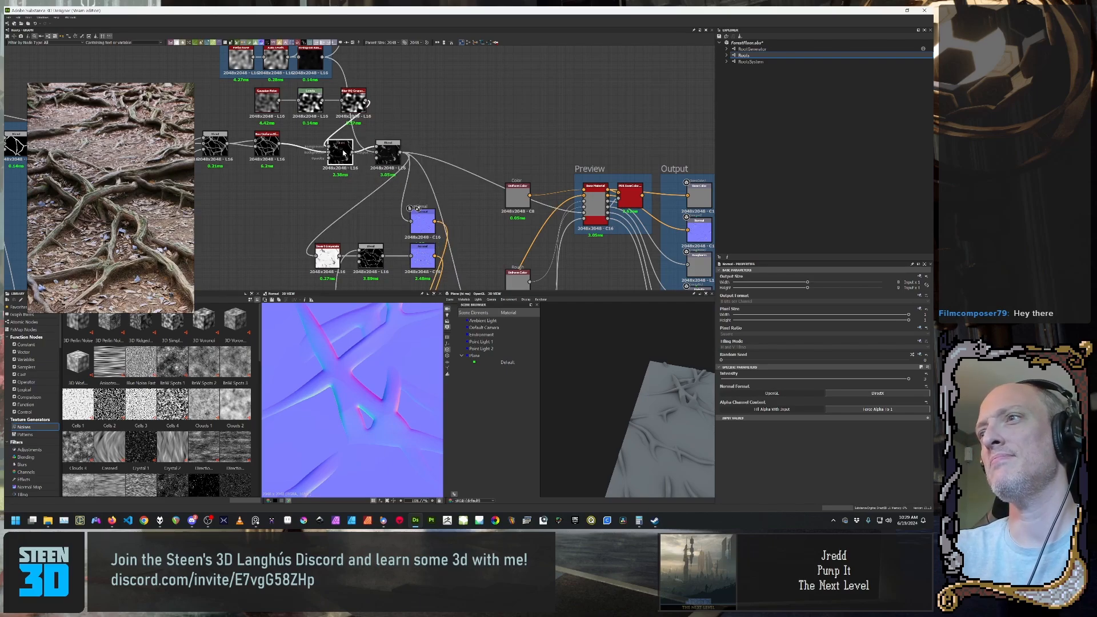
double_click(343, 154)
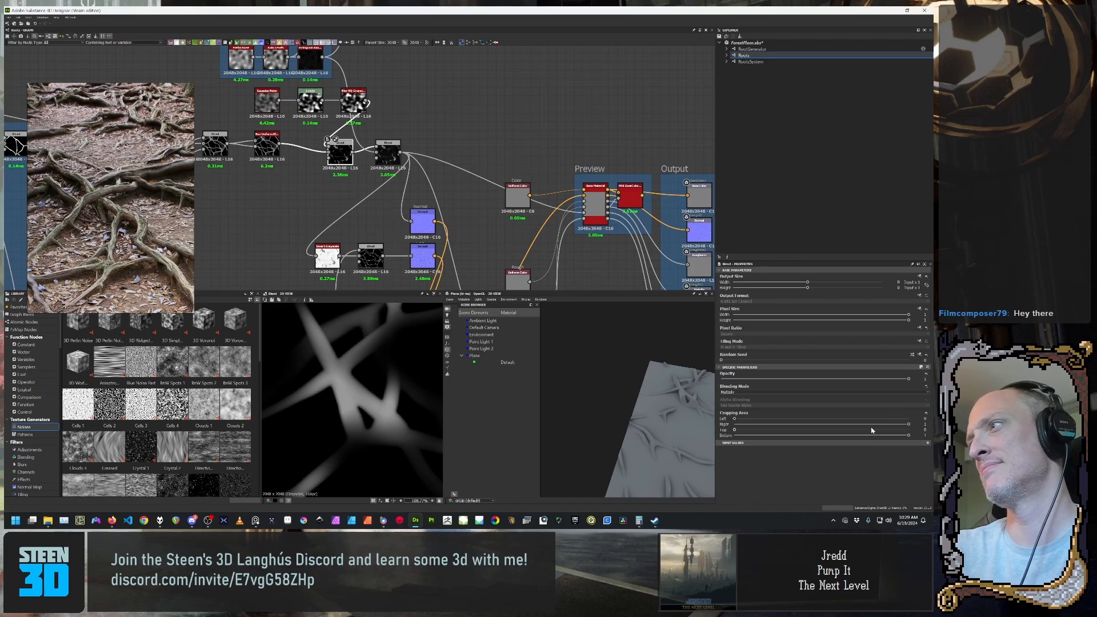
drag(889, 380, 784, 382)
double_click(423, 221)
scroll(345, 381, up, 4)
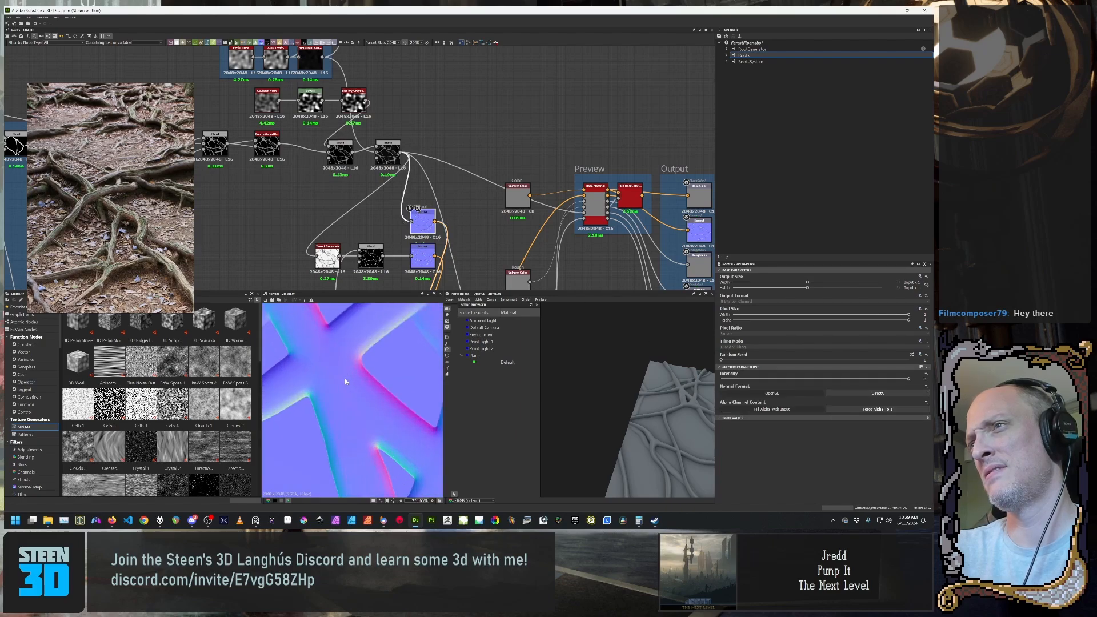
scroll(344, 381, down, 3)
scroll(345, 378, down, 2)
scroll(360, 403, up, 6)
scroll(361, 402, down, 3)
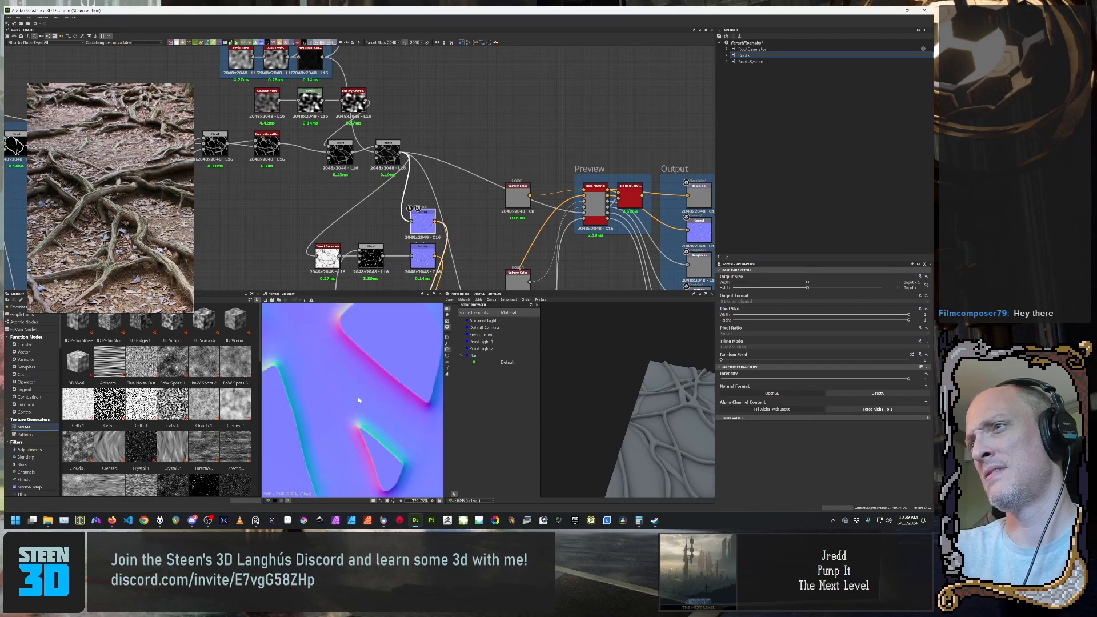
scroll(358, 400, up, 6)
scroll(331, 430, down, 3)
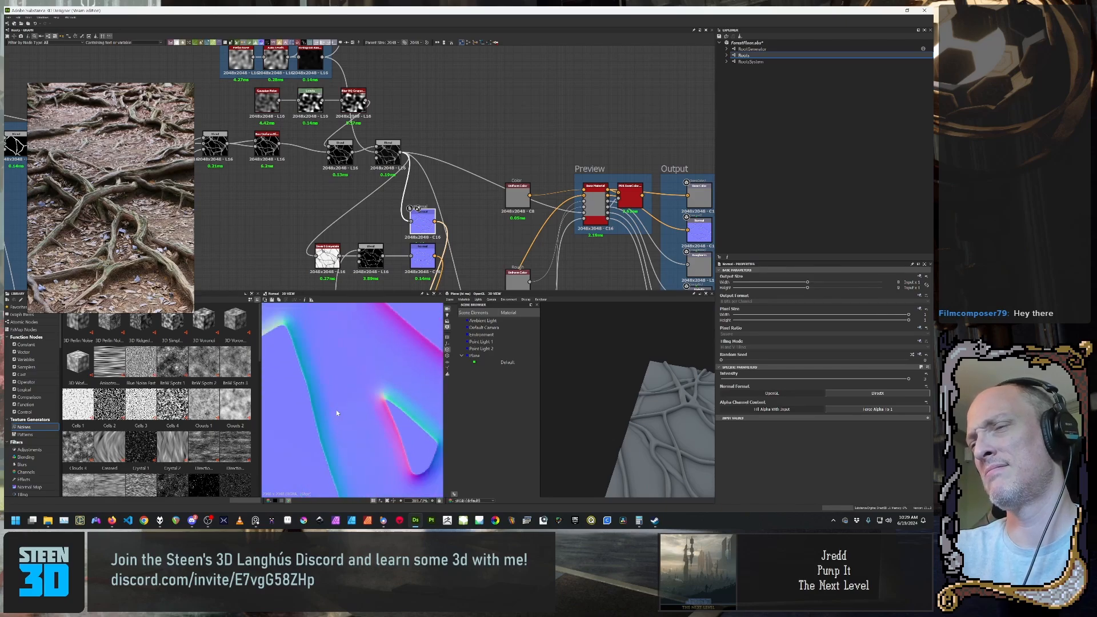
Step: Inspect the Ground frame's Auto Levels output, and compare the Normal node with the Max (Lighten) Blend output
middle_drag(309, 62, 271, 141)
drag(271, 142, 280, 142)
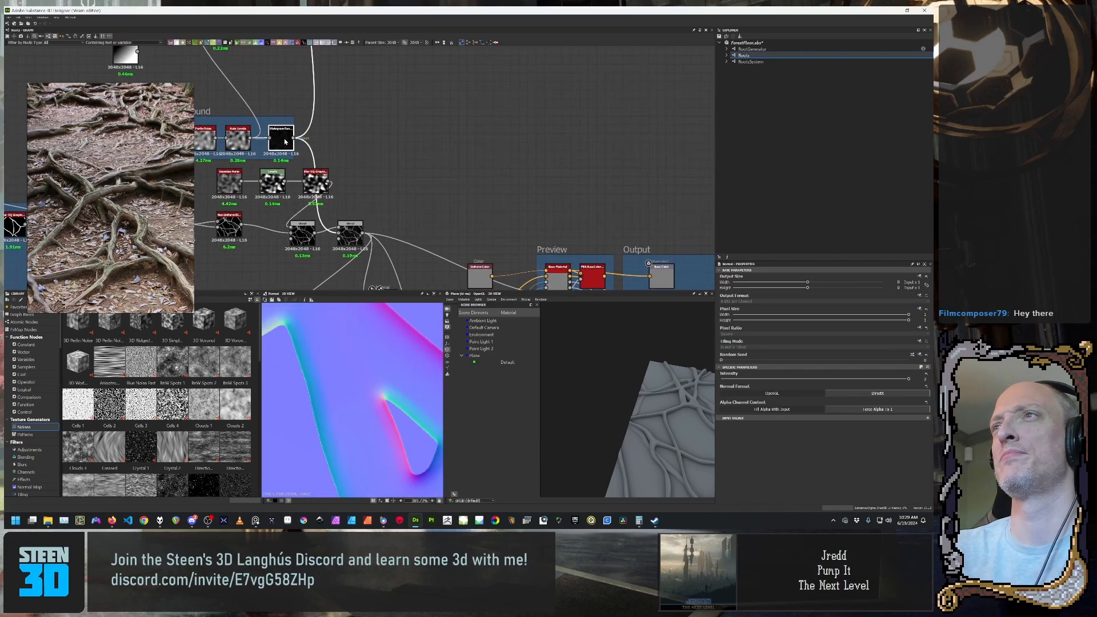
click(245, 142)
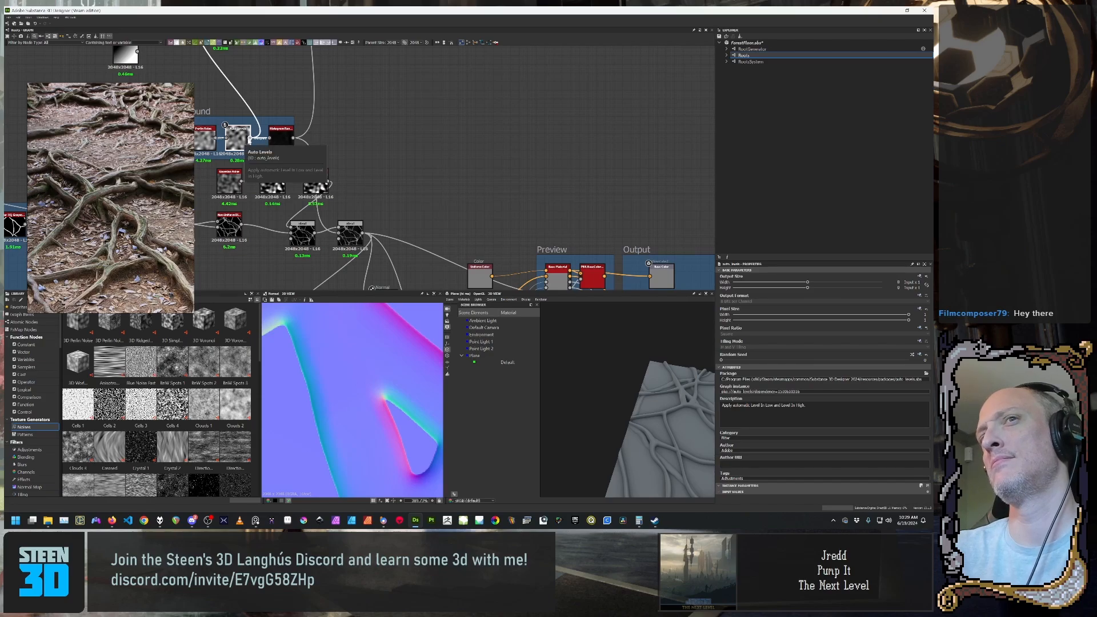
double_click(247, 141)
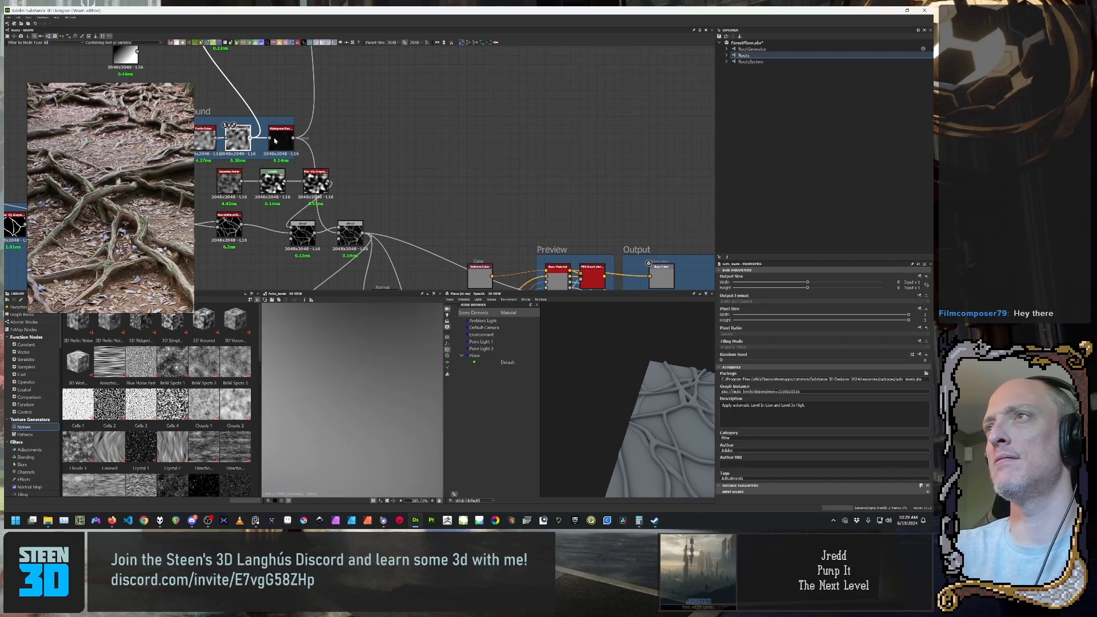
scroll(276, 160, down, 1)
click(306, 181)
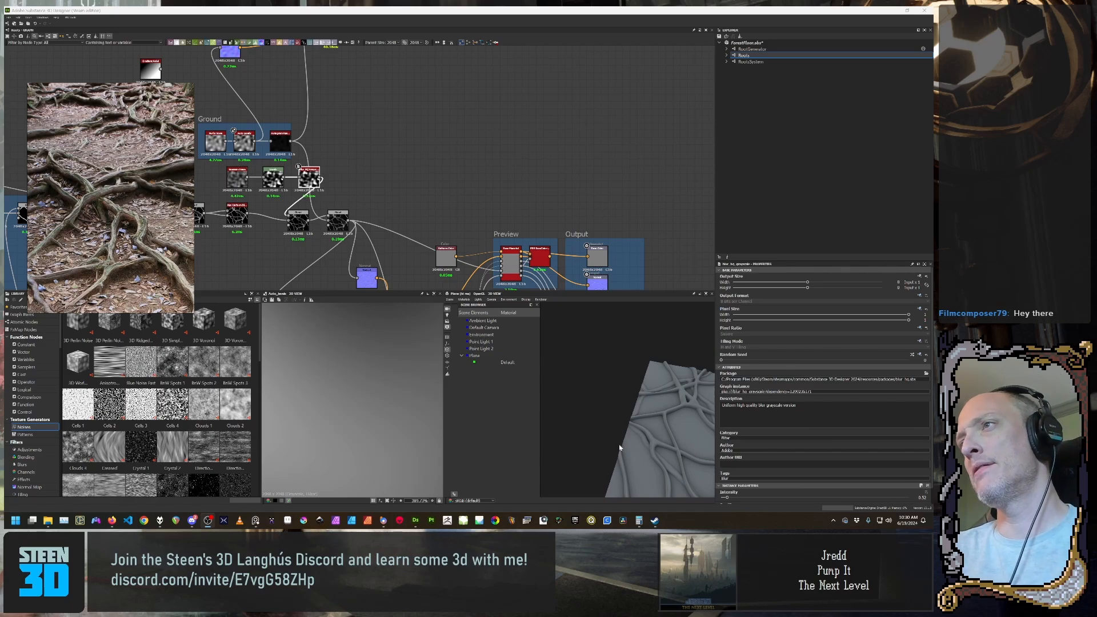
middle_drag(456, 244, 495, 178)
scroll(452, 227, up, 5)
middle_drag(451, 229, 479, 215)
scroll(479, 215, down, 2)
middle_drag(402, 195, 412, 222)
double_click(412, 222)
scroll(478, 126, down, 3)
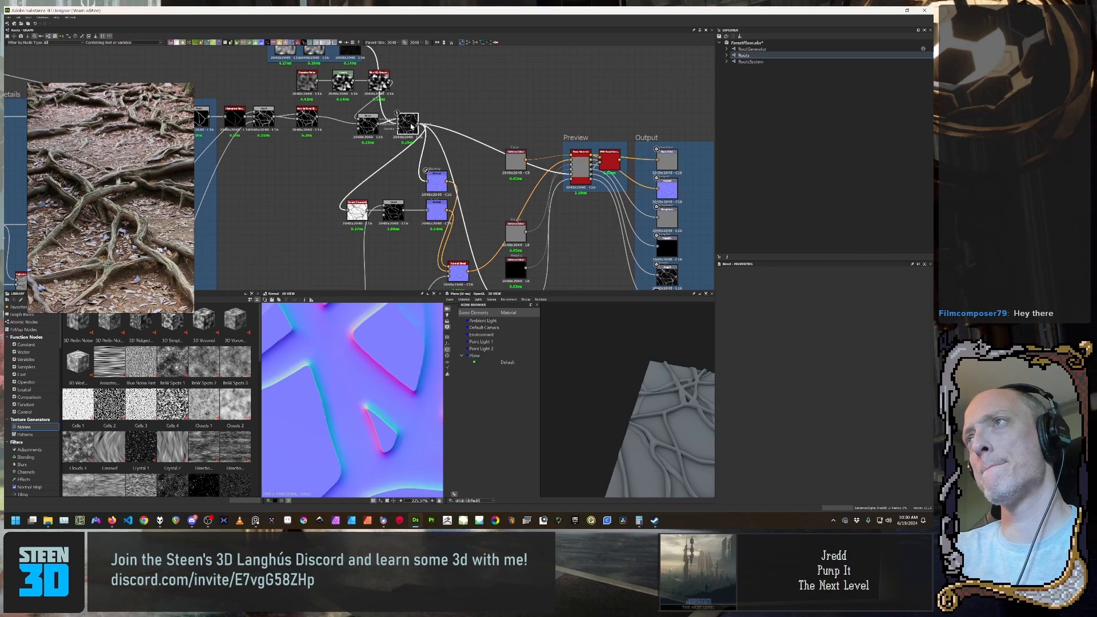
double_click(412, 127)
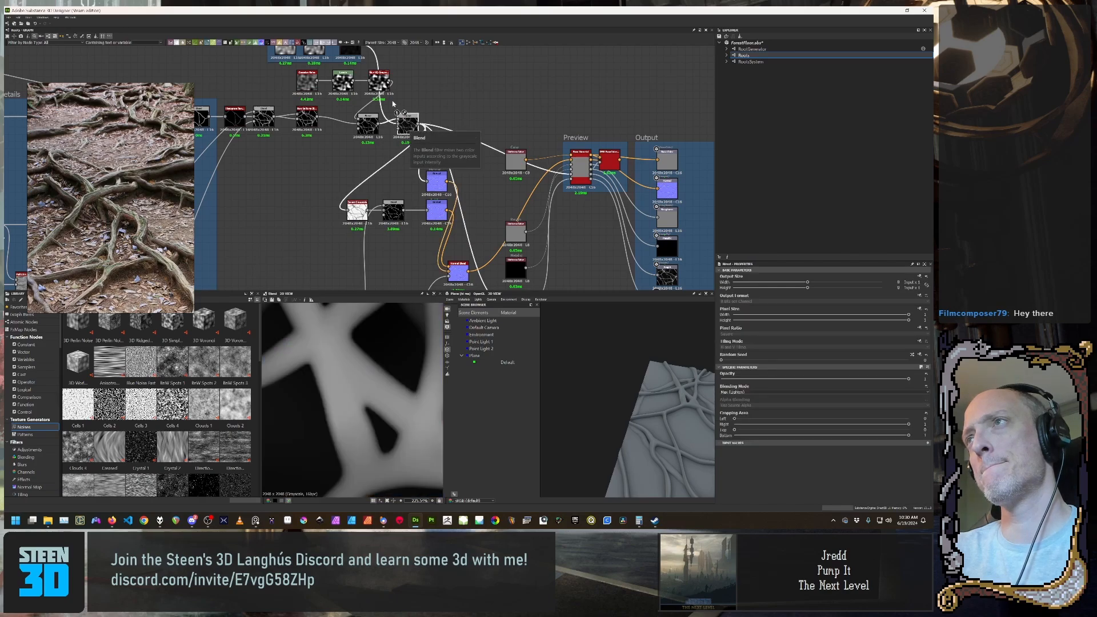
Step: Delete the Blur HQ Grayscale node between Levels and the Multiply Blend, and preview the Gaussian Noise source
double_click(375, 73)
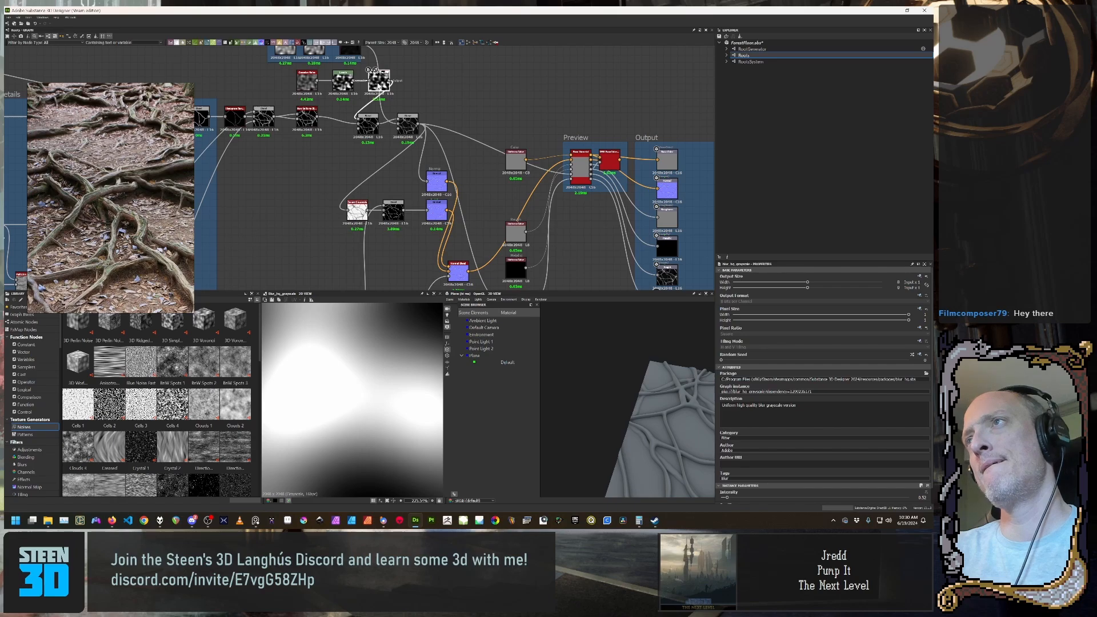
key(Delete)
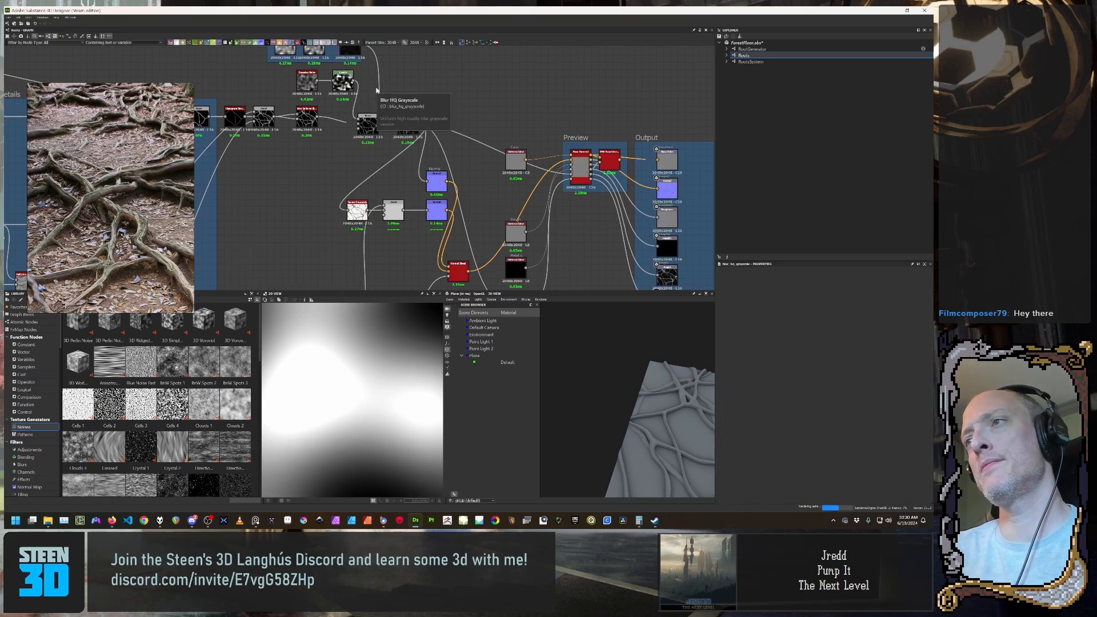
double_click(310, 86)
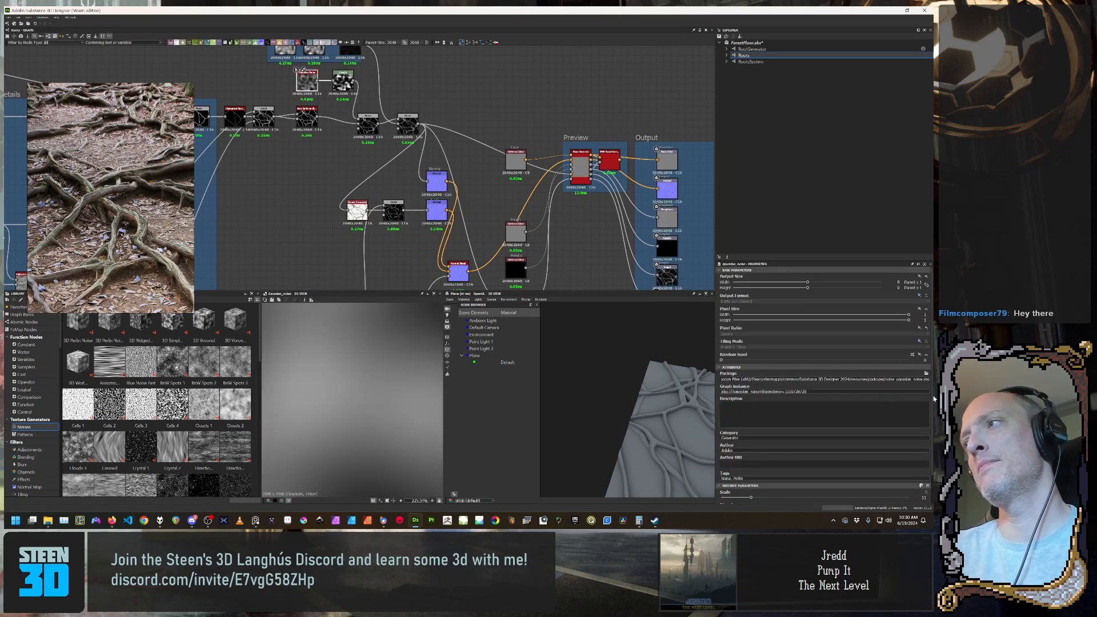
Step: Soften the Levels node's contrast by widening its input range to the histogram's ends, and darken the midtones
double_click(345, 81)
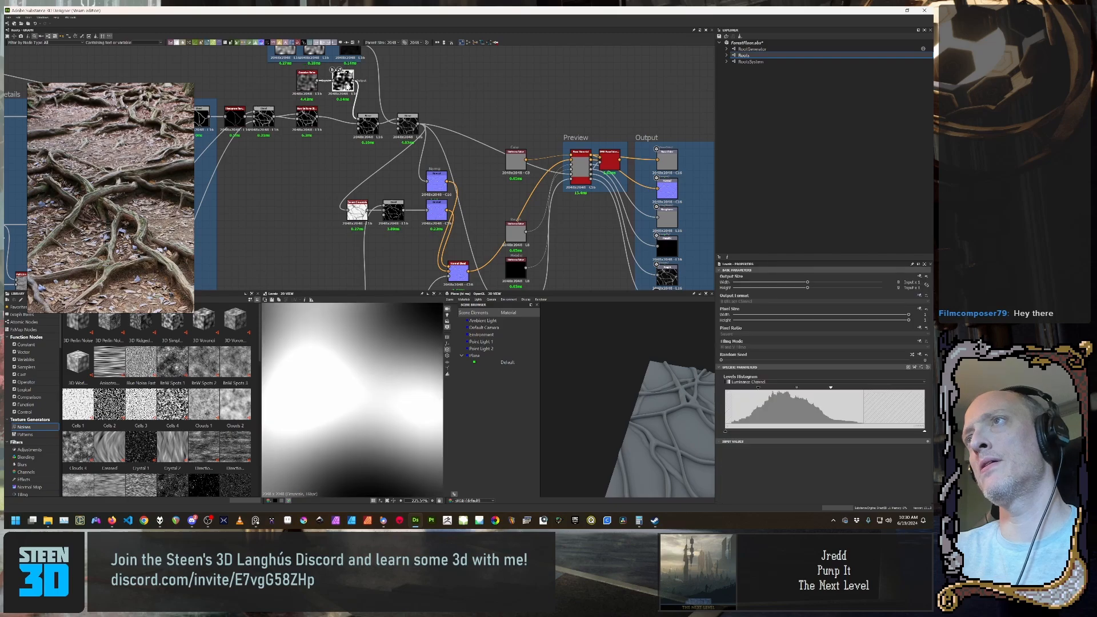
drag(832, 389, 864, 396)
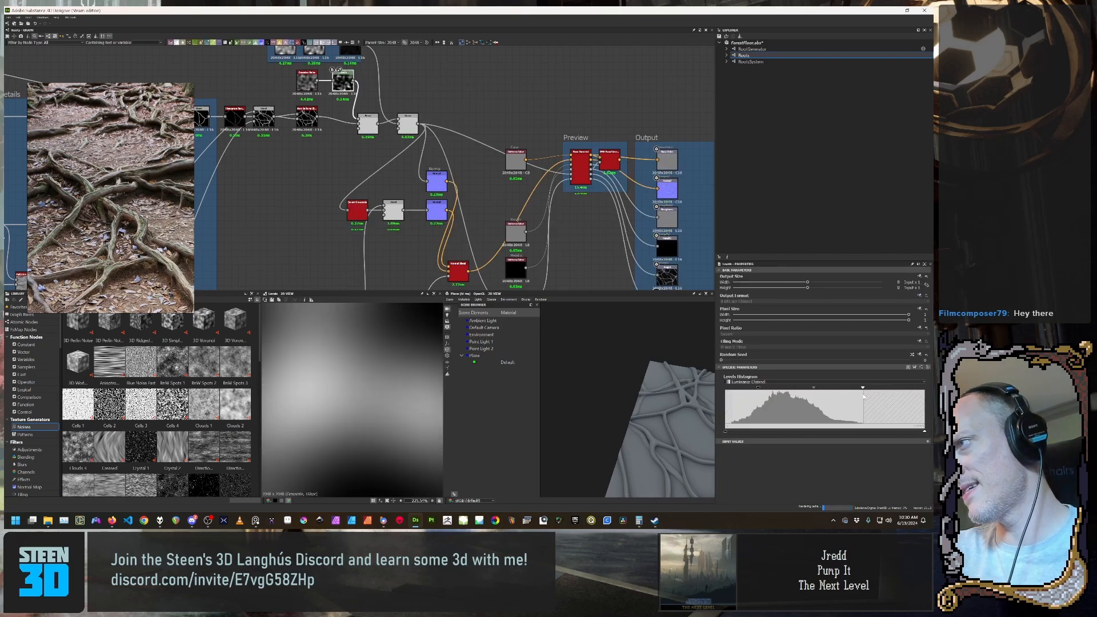
drag(751, 391, 732, 394)
mouse_move(798, 388)
mouse_down()
mouse_move(823, 394)
mouse_move(786, 394)
mouse_move(810, 404)
mouse_up()
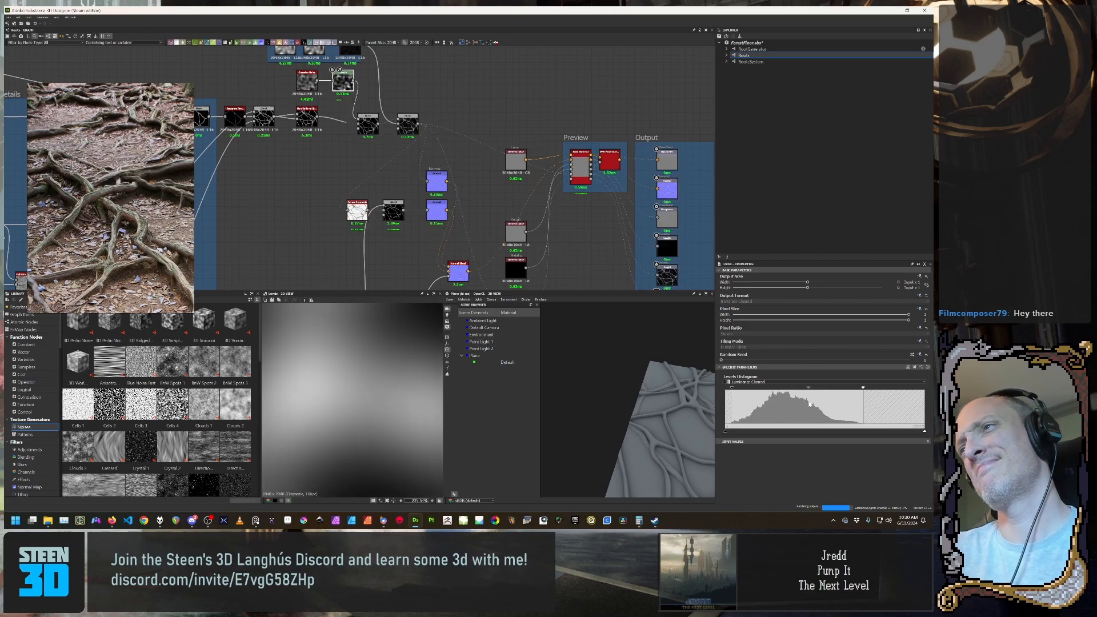
scroll(389, 419, down, 8)
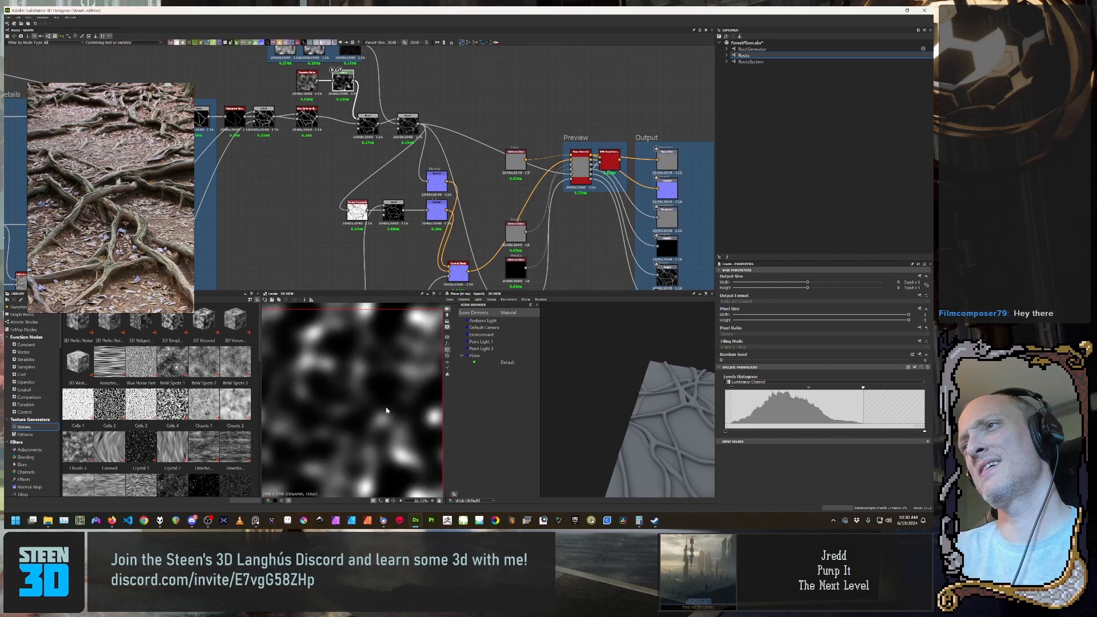
scroll(386, 410, up, 3)
scroll(387, 411, down, 2)
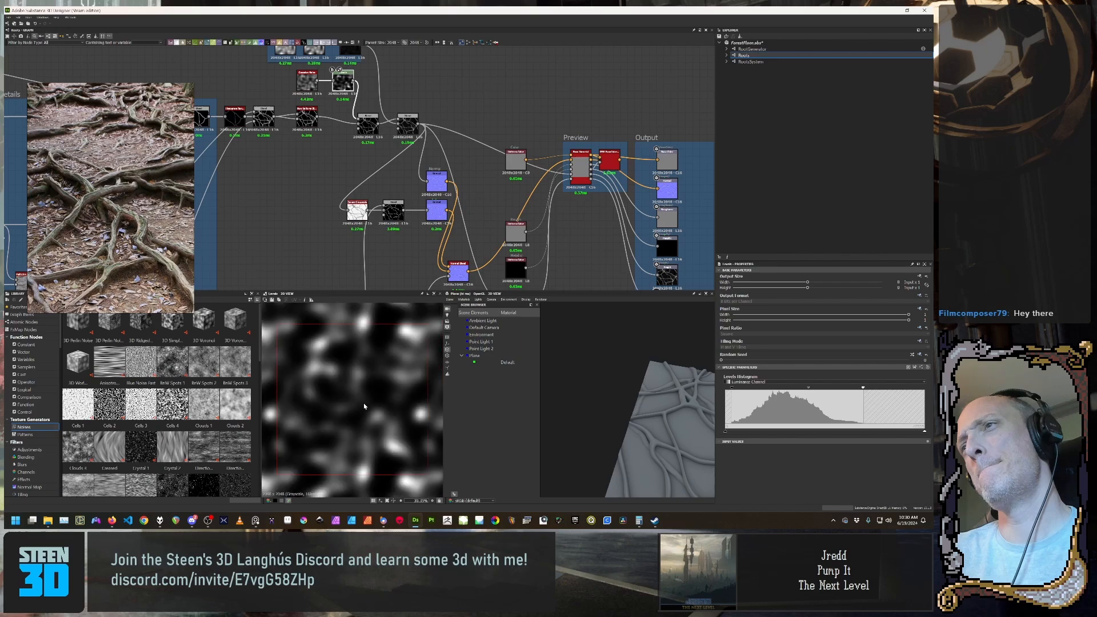
scroll(364, 406, up, 2)
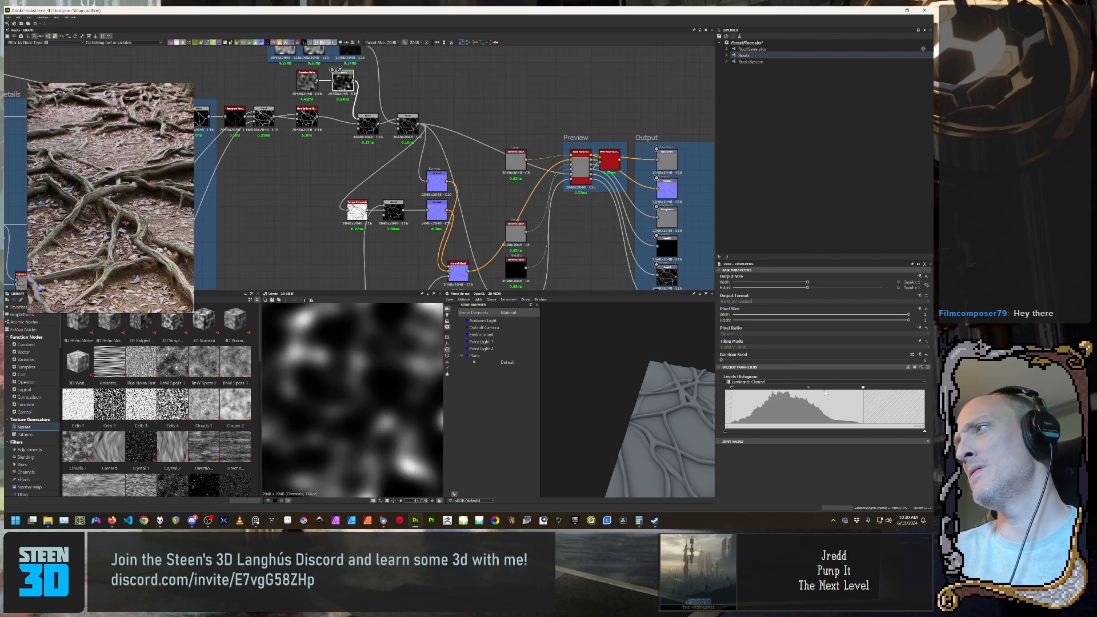
drag(809, 390, 817, 390)
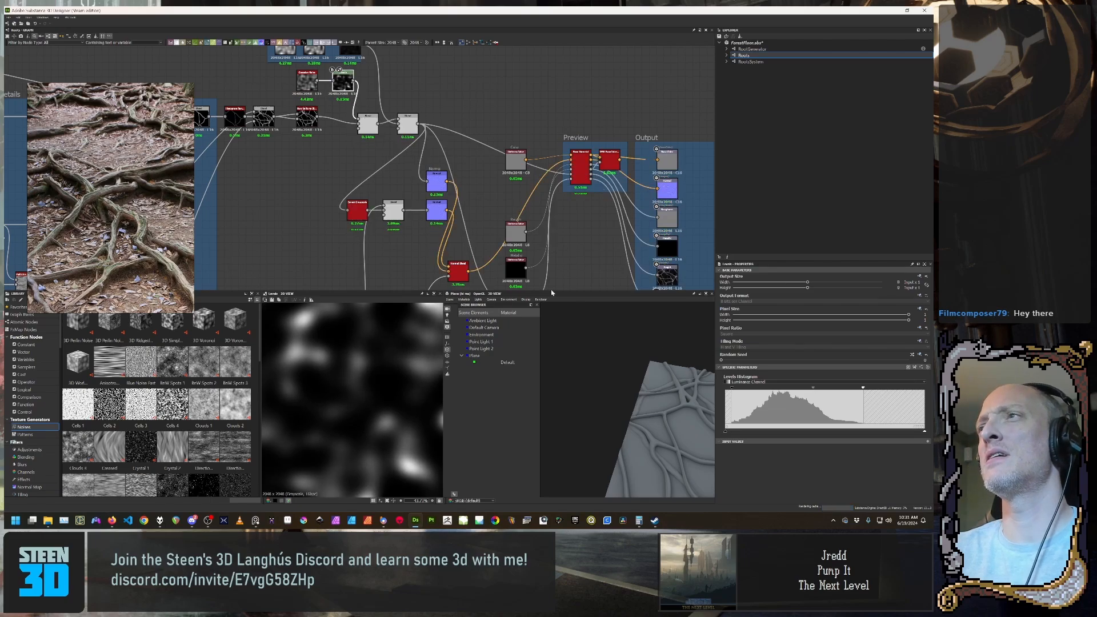
Step: Compare the Multiply Blend output with its blurred root input and the tiled Levels noise mask
click(407, 124)
middle_drag(387, 135, 439, 156)
scroll(436, 189, down, 1)
scroll(473, 223, up, 1)
click(418, 156)
click(382, 148)
click(438, 154)
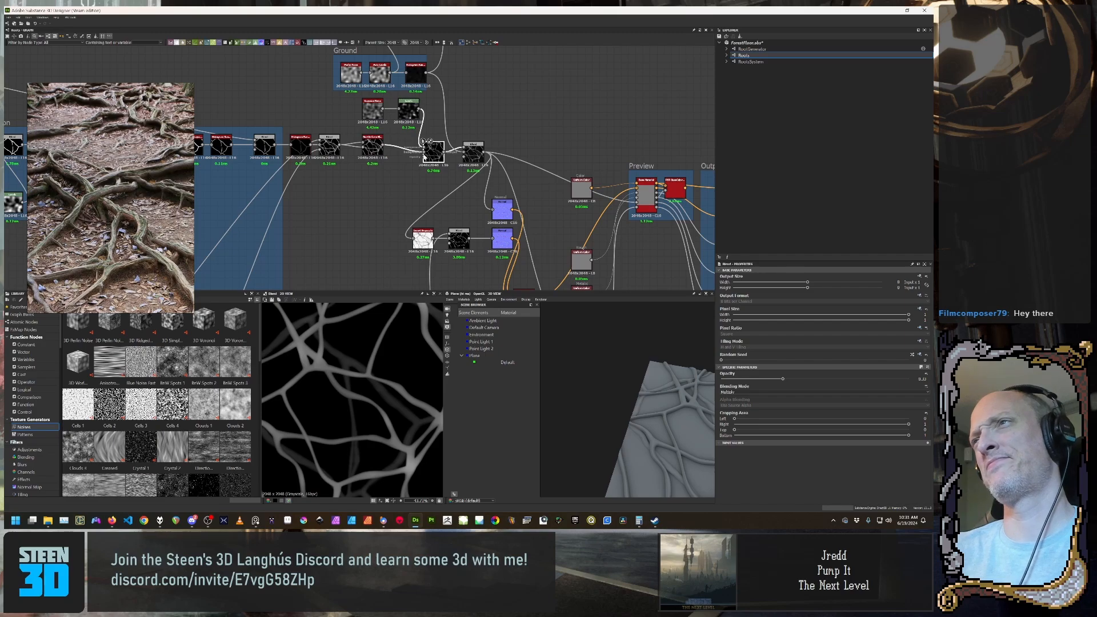
double_click(372, 151)
click(432, 153)
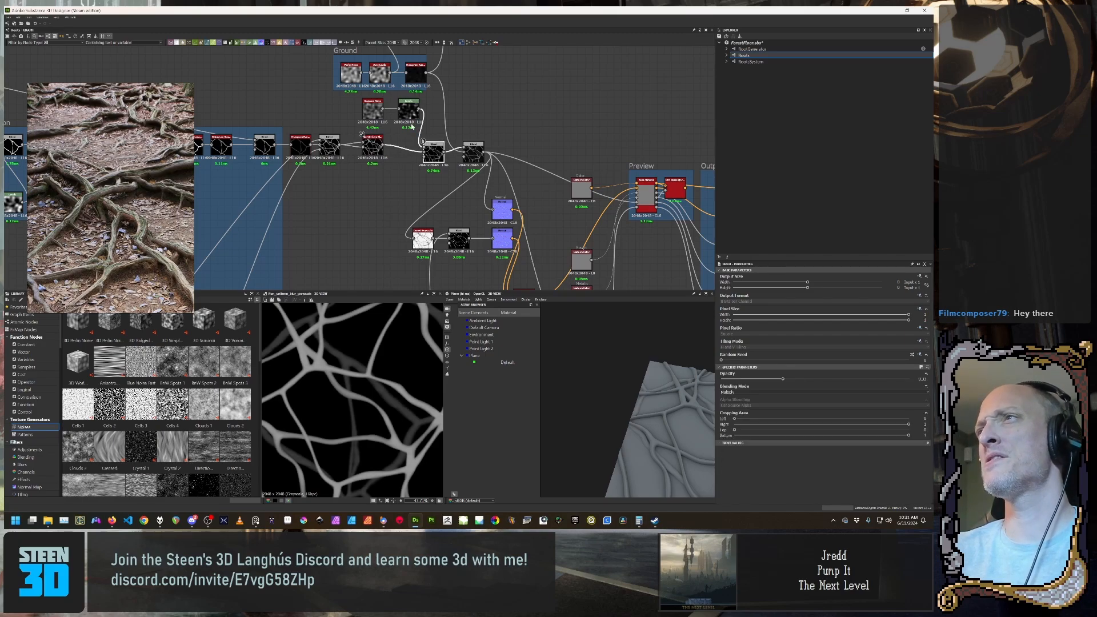
double_click(410, 114)
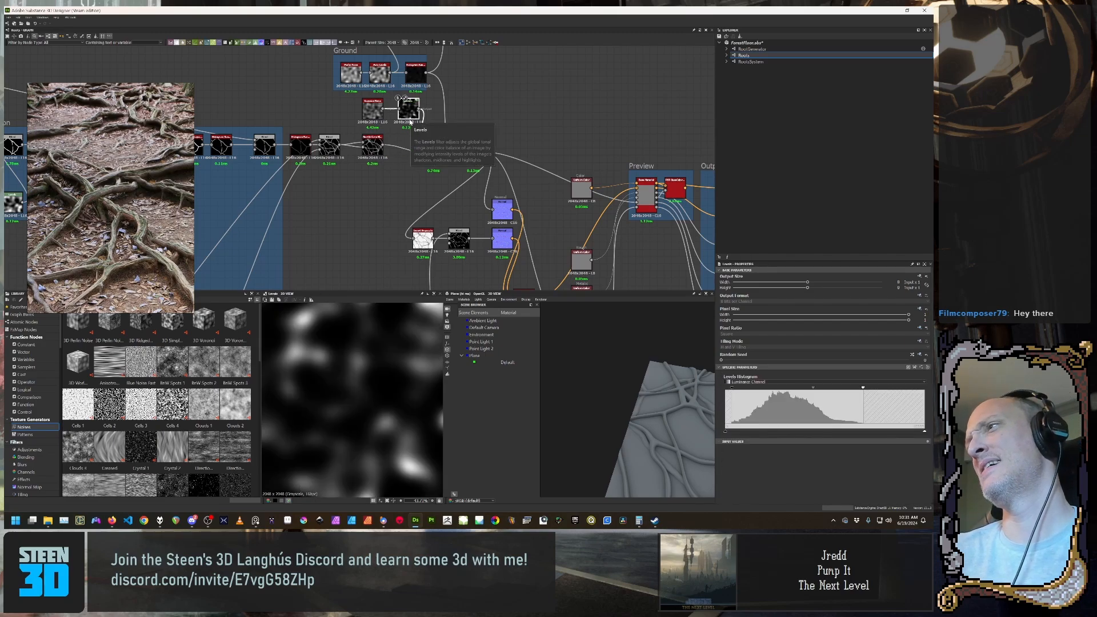
scroll(385, 358, down, 5)
scroll(386, 358, up, 3)
scroll(388, 350, up, 2)
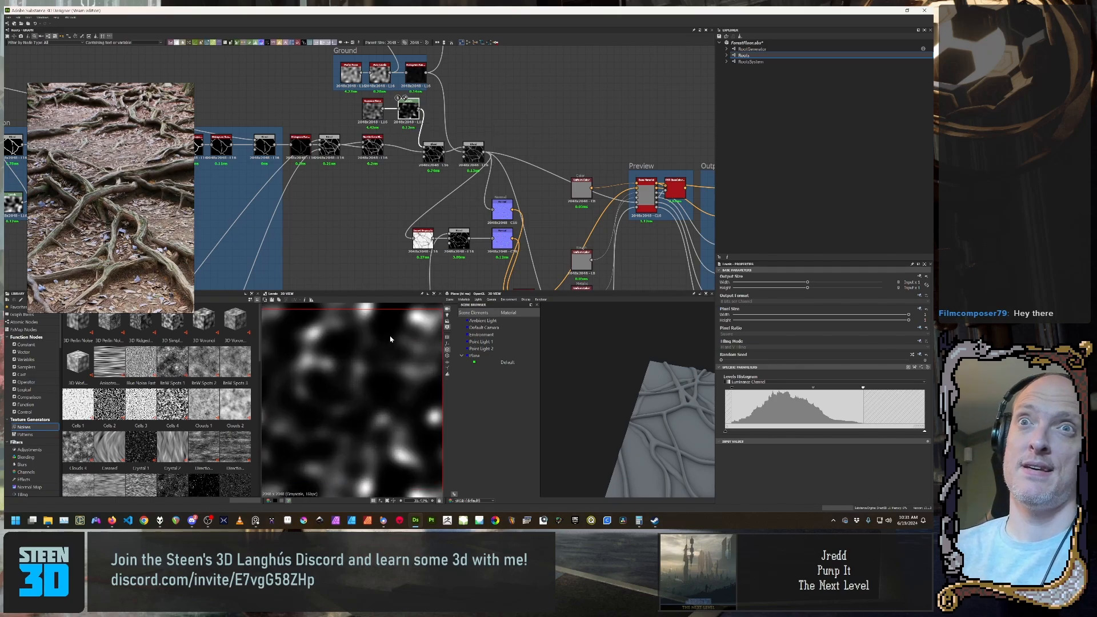
scroll(380, 218, down, 2)
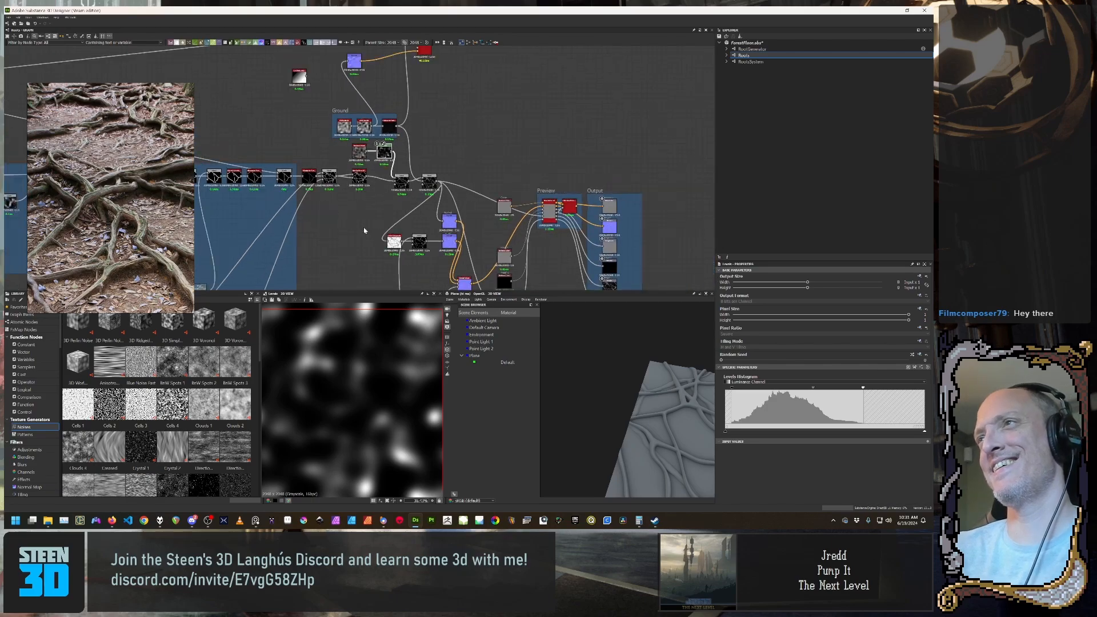
Step: Examine the Gaussian Noise tiling, the Max (Lighten) Blend and the Normal output, comparing the output with the lower Normal node
click(310, 162)
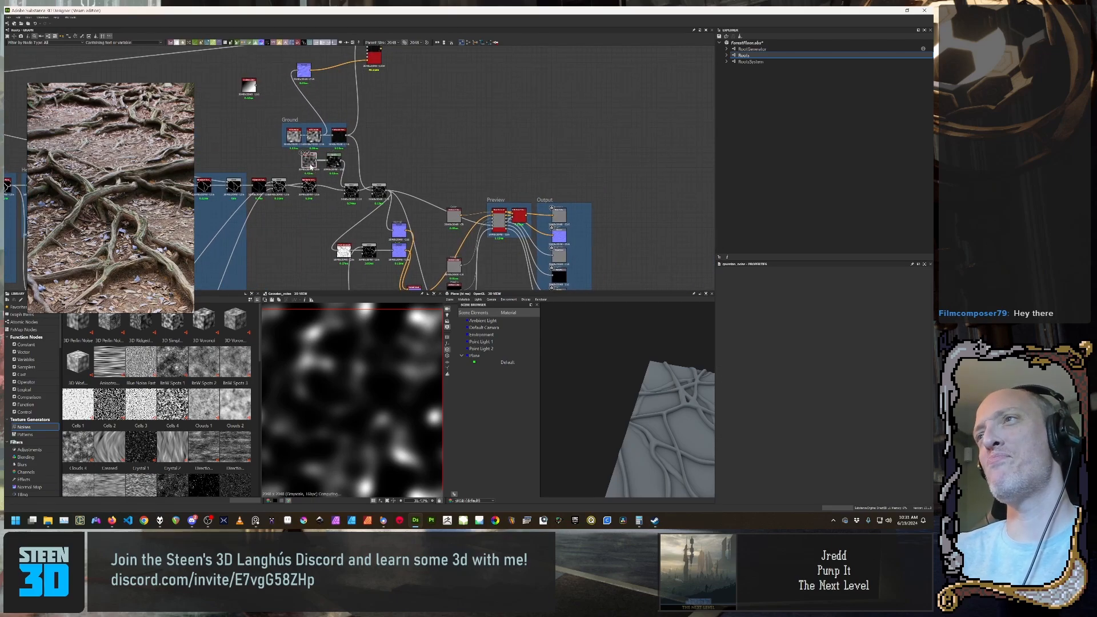
scroll(323, 321, down, 2)
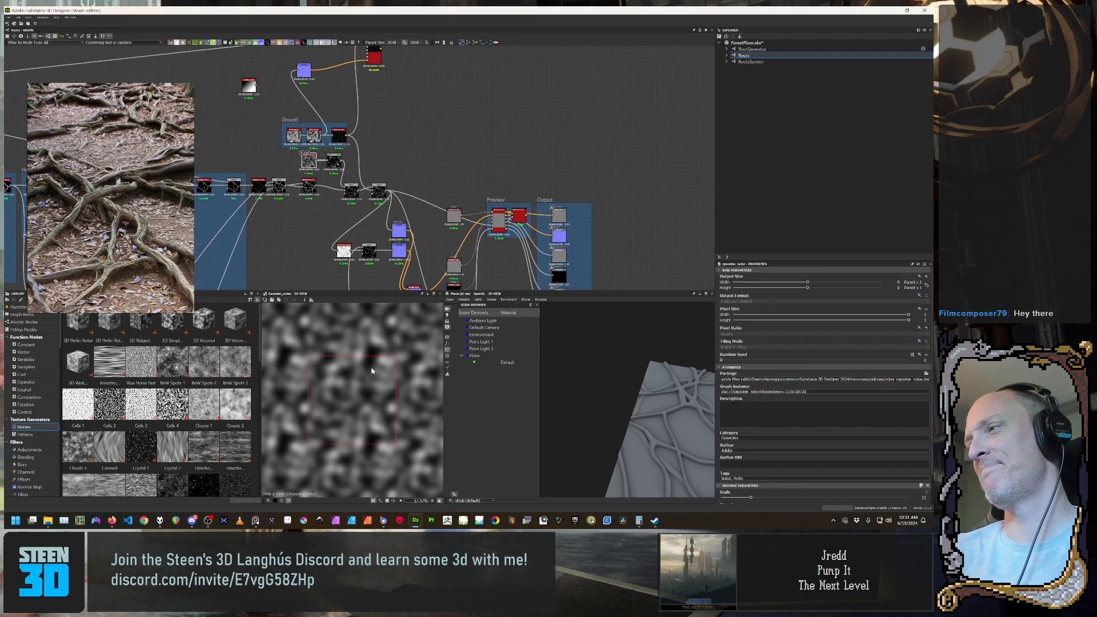
scroll(794, 477, down, 1)
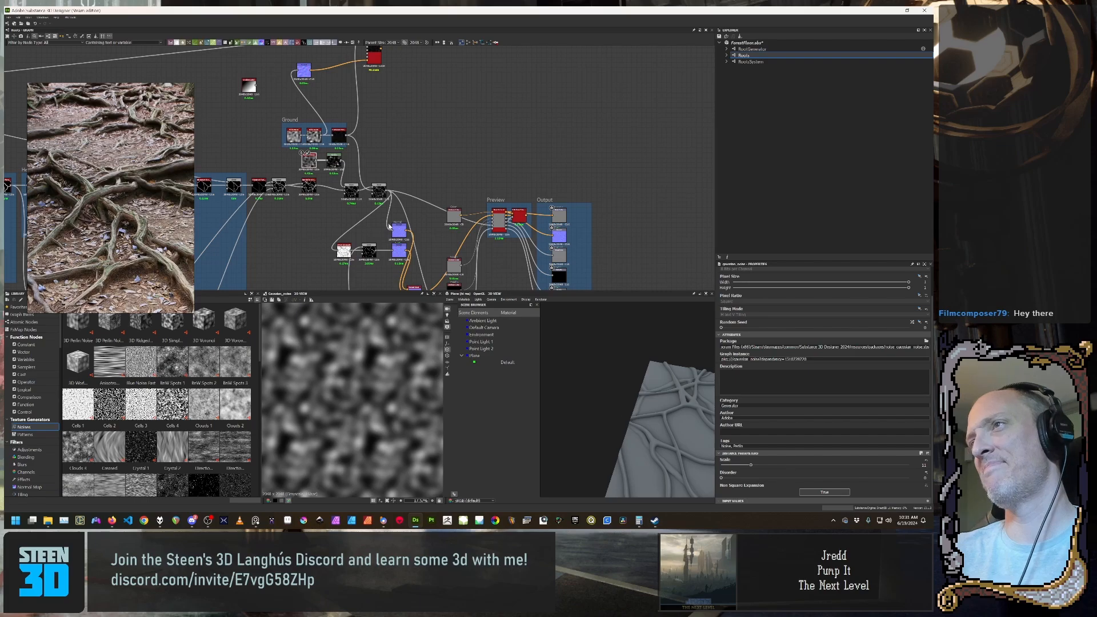
click(380, 186)
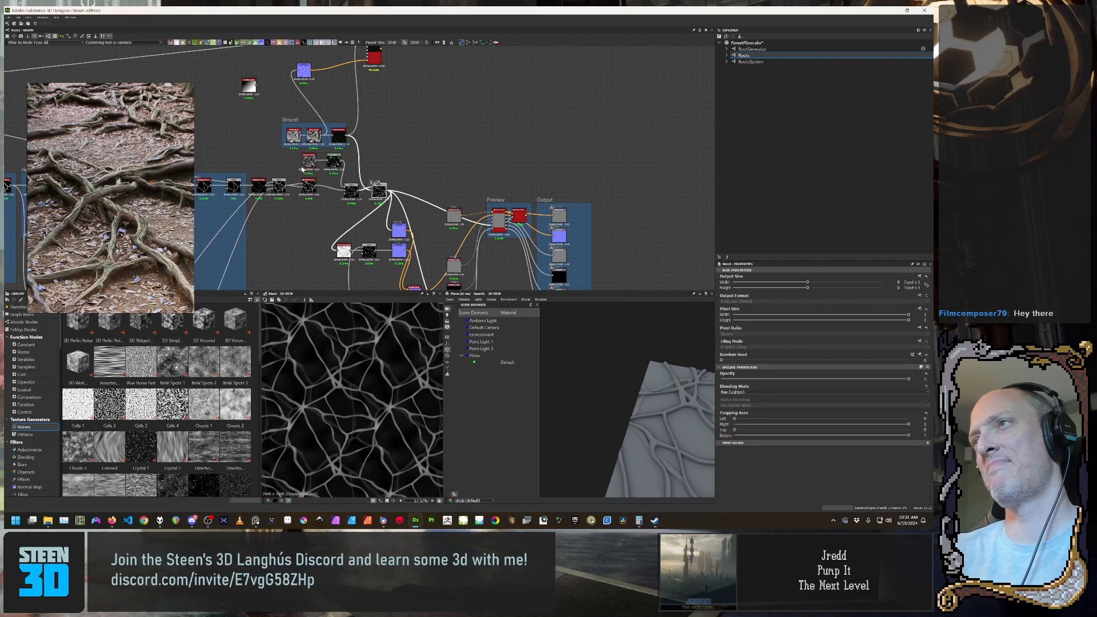
scroll(462, 238, down, 2)
middle_drag(529, 252, 487, 187)
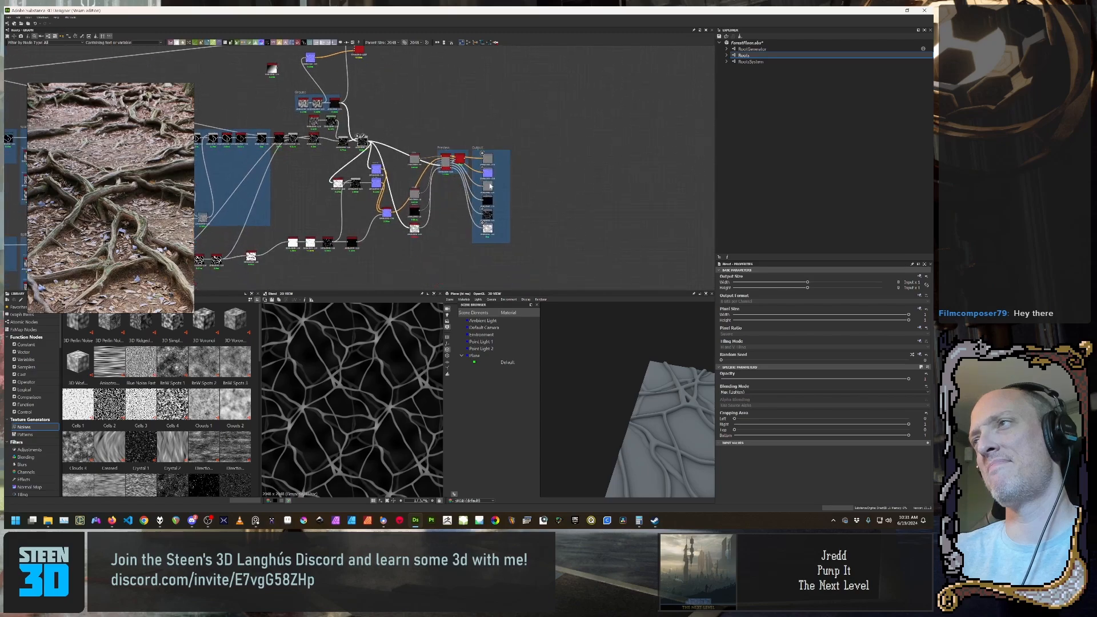
click(487, 173)
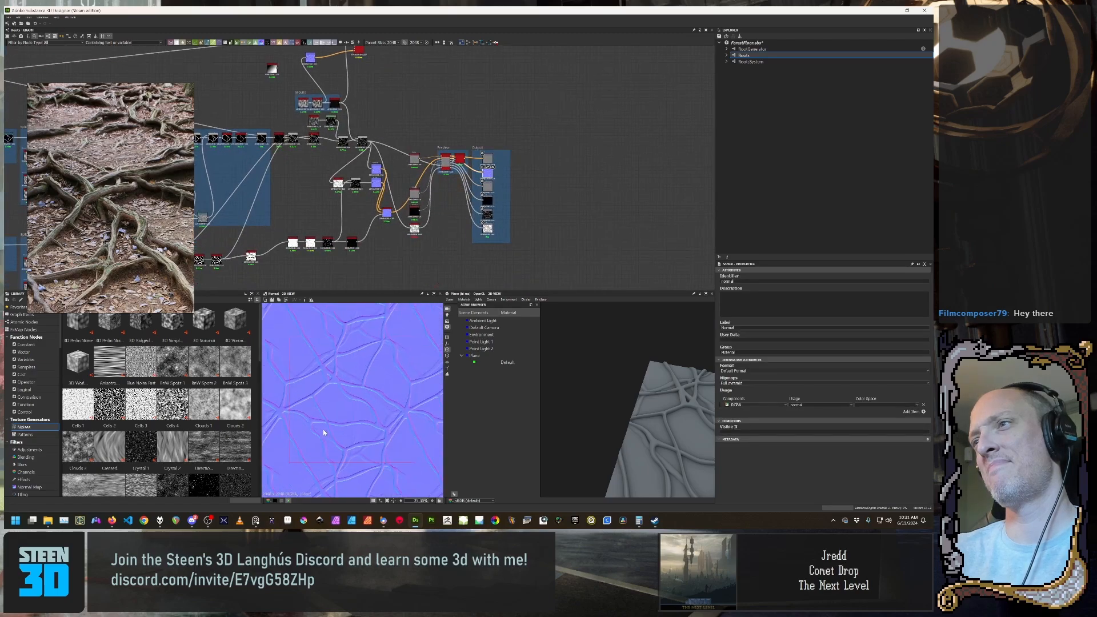
scroll(330, 419, up, 5)
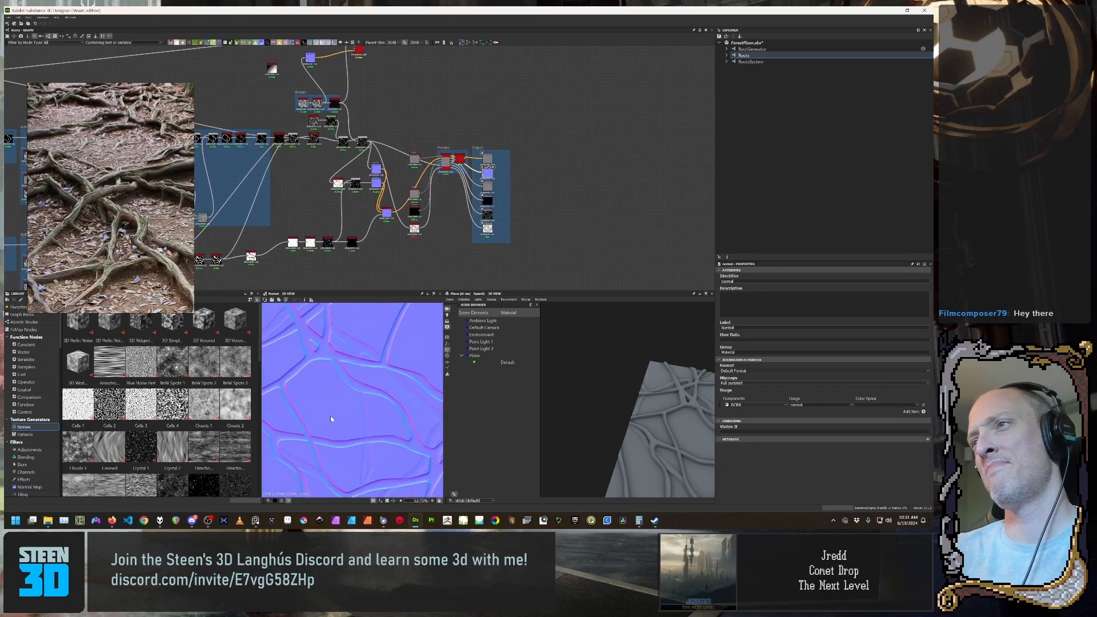
click(378, 186)
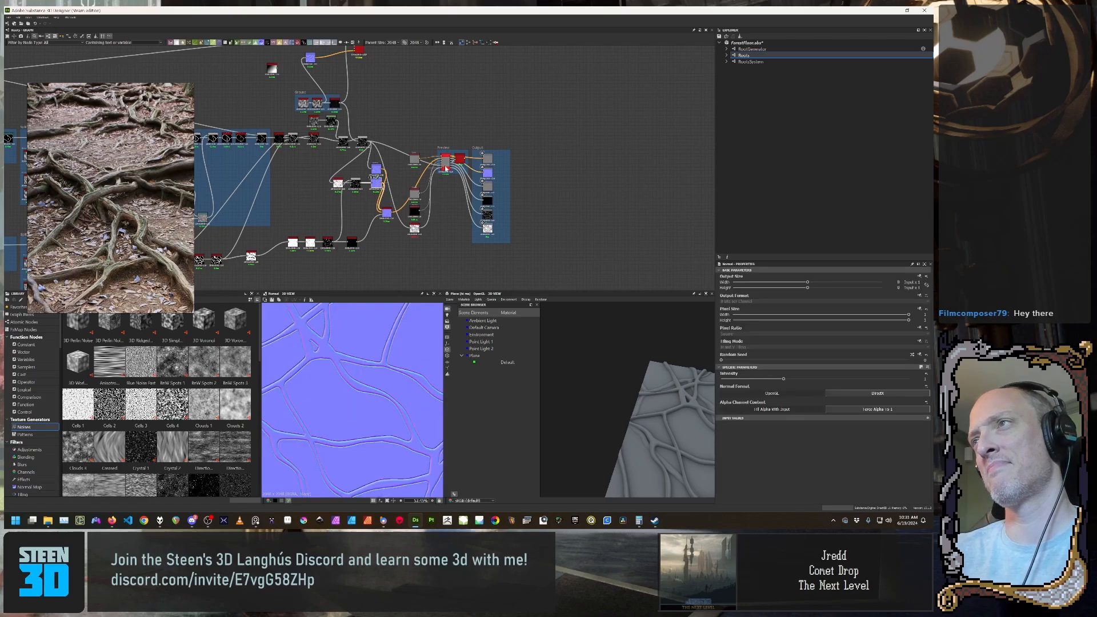
click(489, 175)
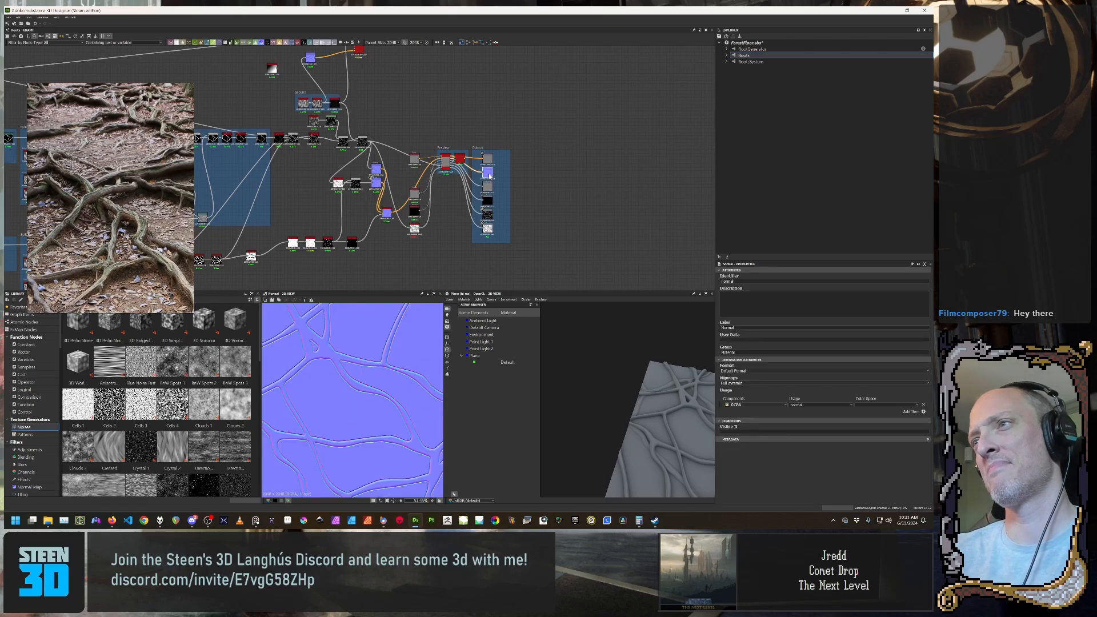
Step: Compare the Normal output close up with the lower Normal node, the upper Normal node and the Normal Blend
scroll(362, 314, up, 5)
middle_drag(301, 416, 361, 378)
scroll(346, 365, up, 1)
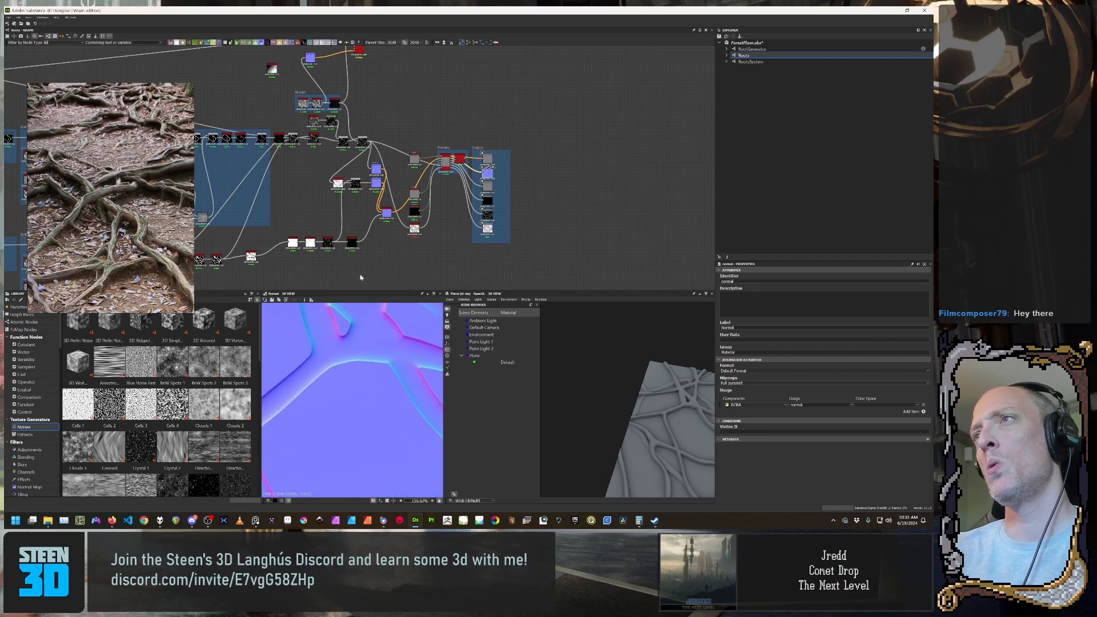
double_click(376, 182)
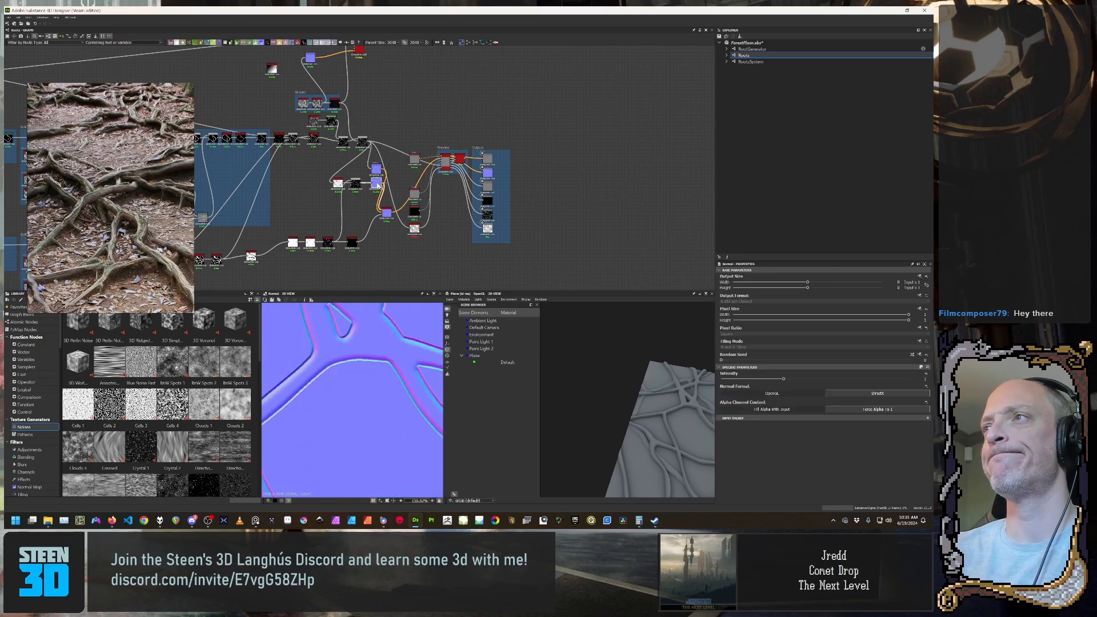
double_click(387, 214)
double_click(378, 172)
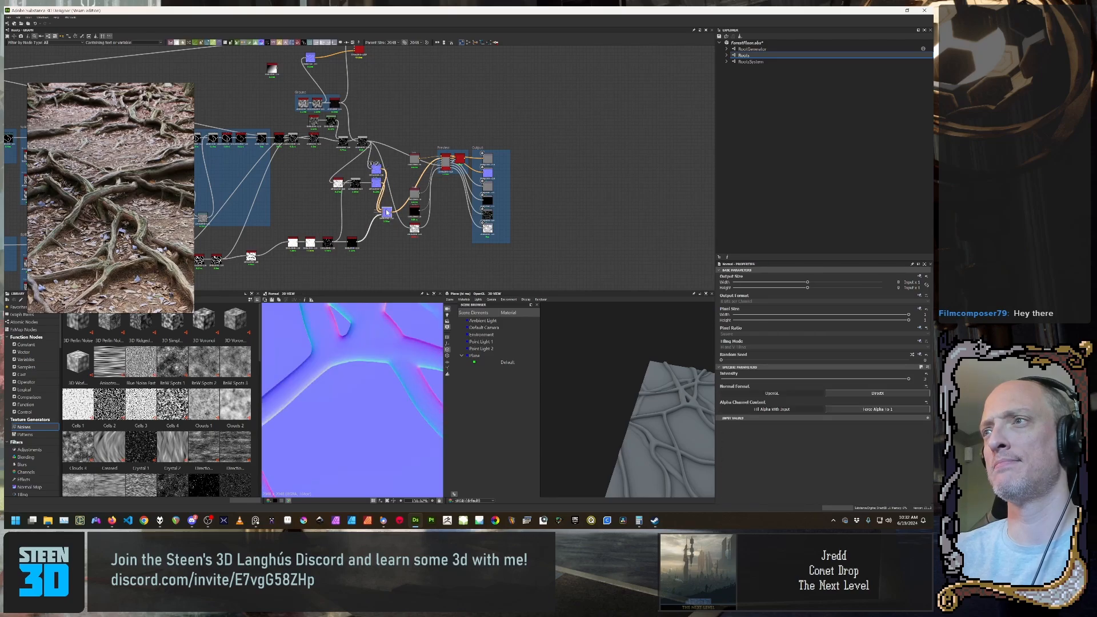
click(377, 169)
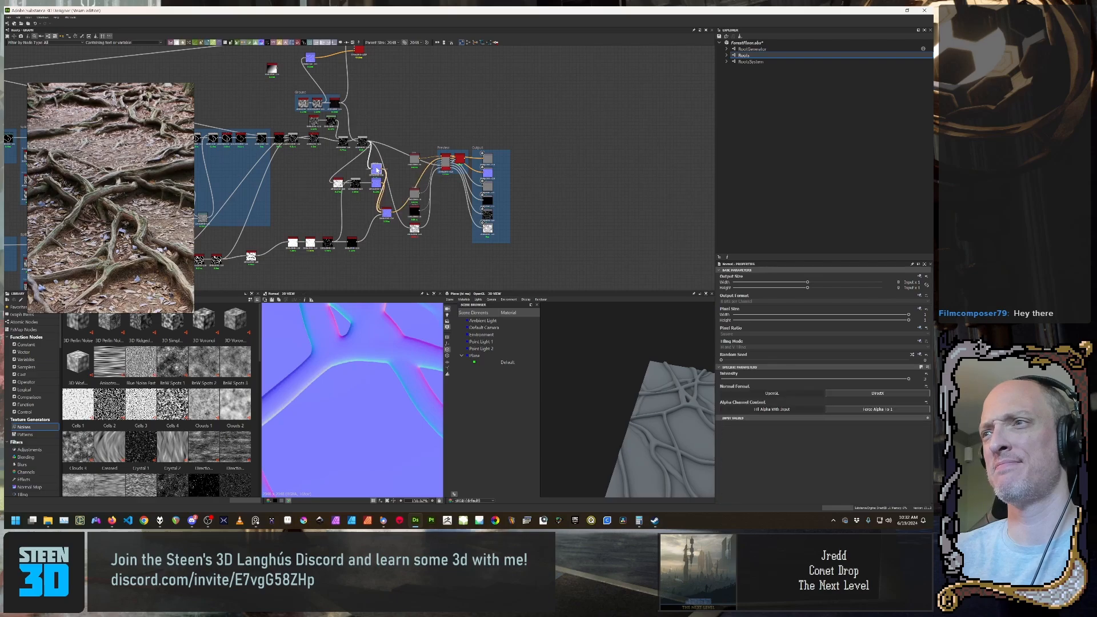
click(387, 216)
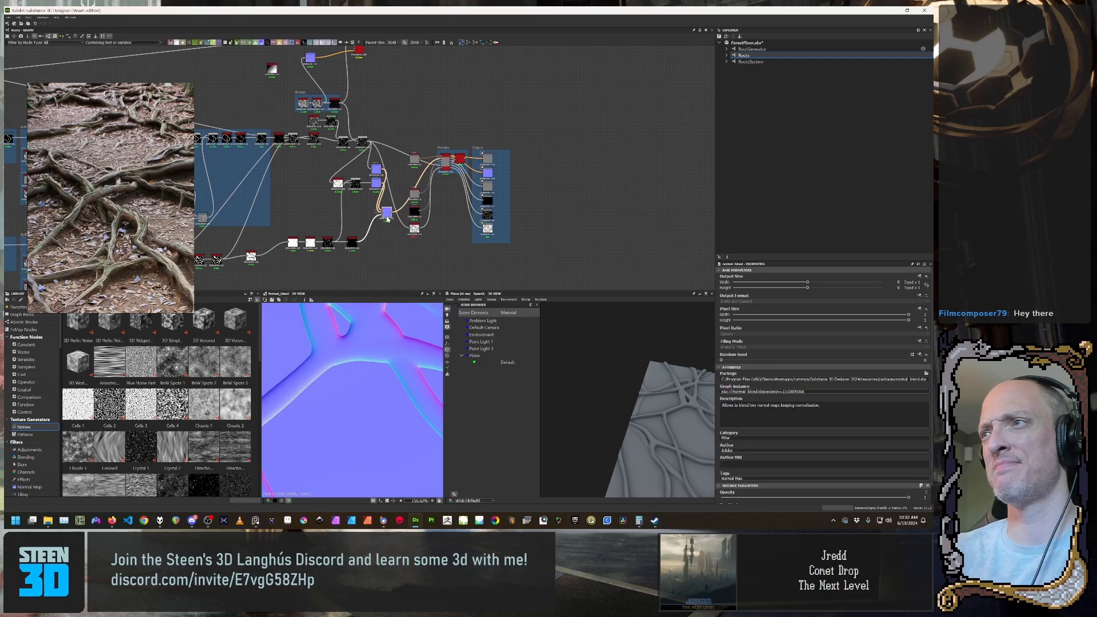
click(376, 170)
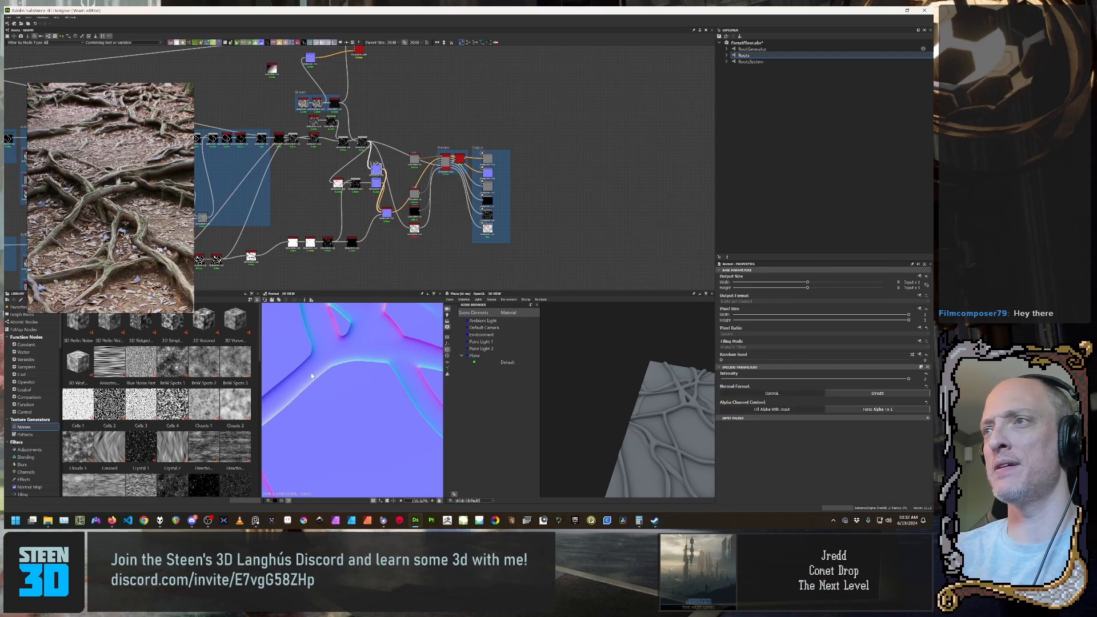
Step: Examine the root junction around the small triangular gap, alternating between both Normal inputs and the Normal Blend result
scroll(309, 373, up, 3)
double_click(377, 186)
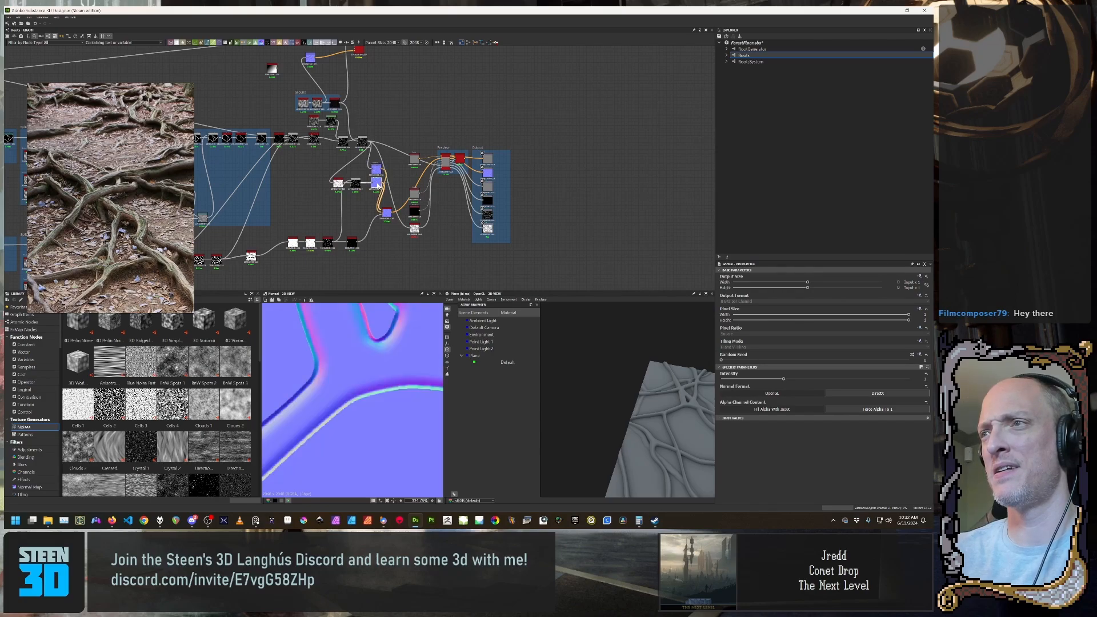
scroll(351, 414, down, 4)
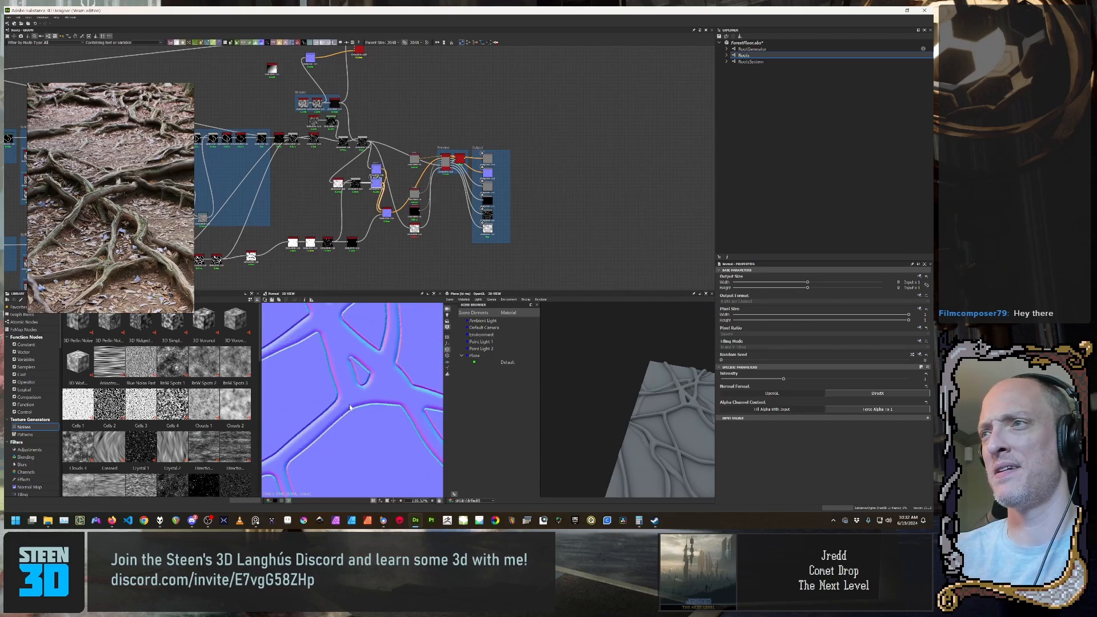
scroll(349, 407, up, 4)
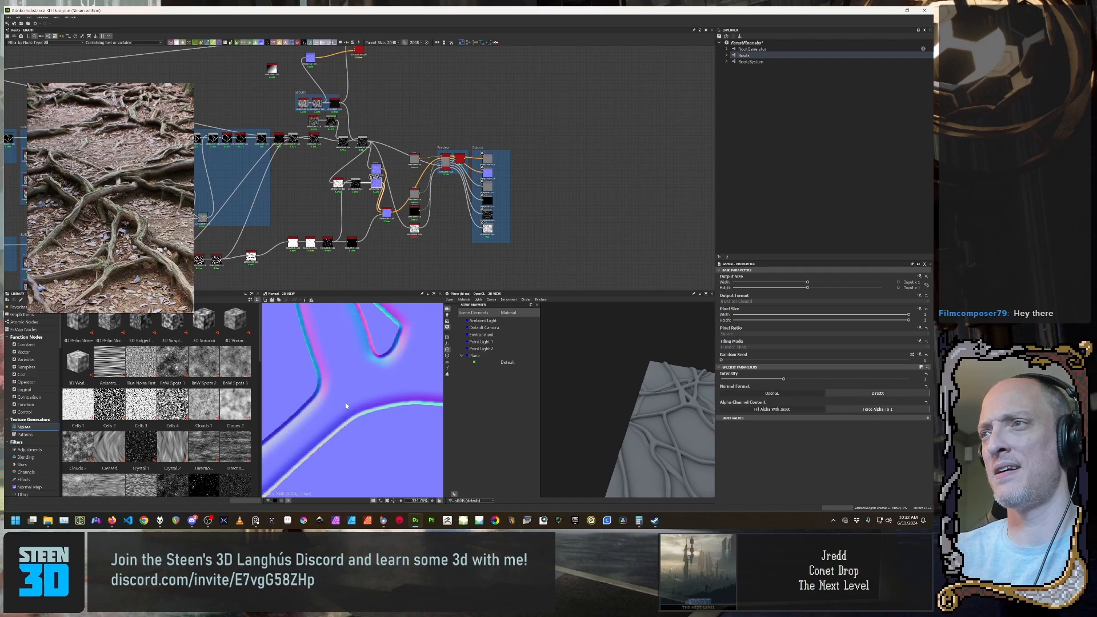
scroll(344, 404, down, 2)
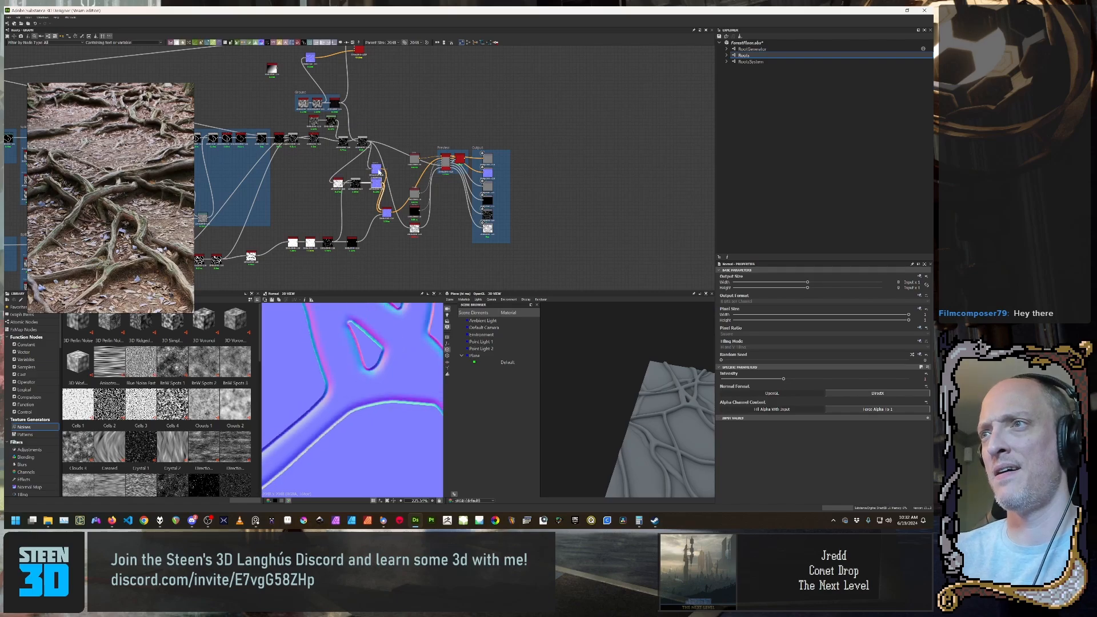
double_click(378, 170)
double_click(387, 214)
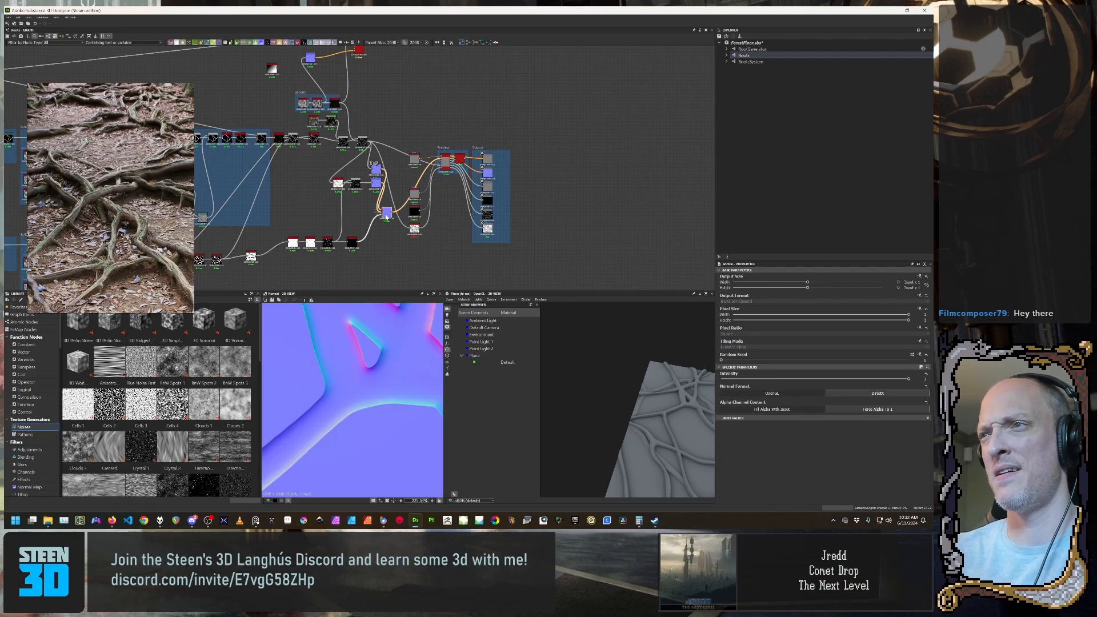
scroll(328, 336, down, 1)
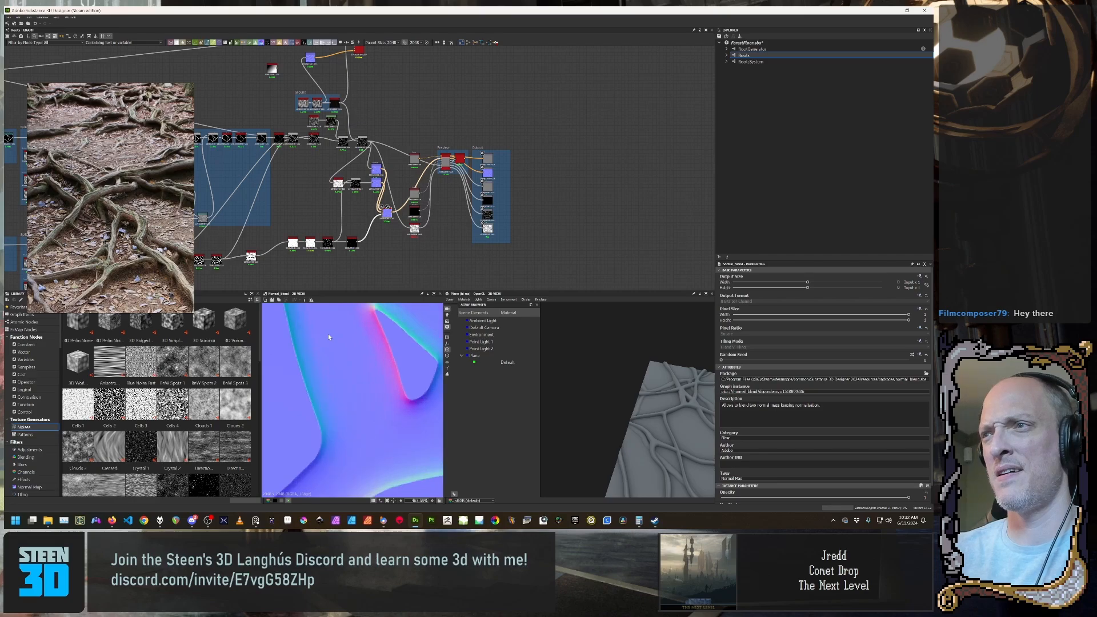
double_click(377, 170)
double_click(386, 213)
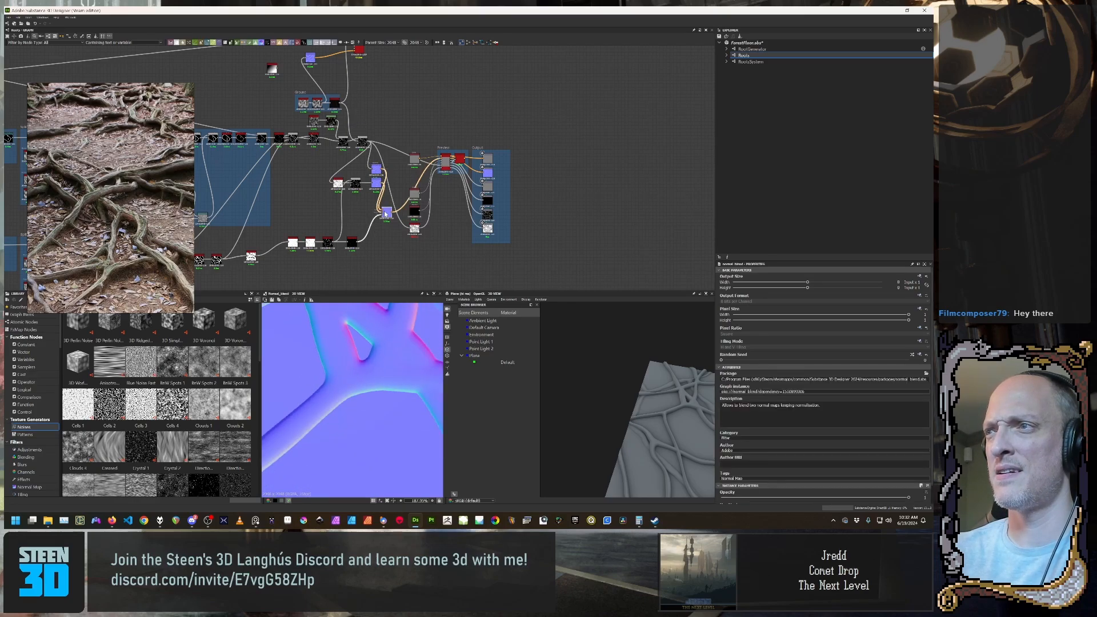
scroll(320, 356, up, 4)
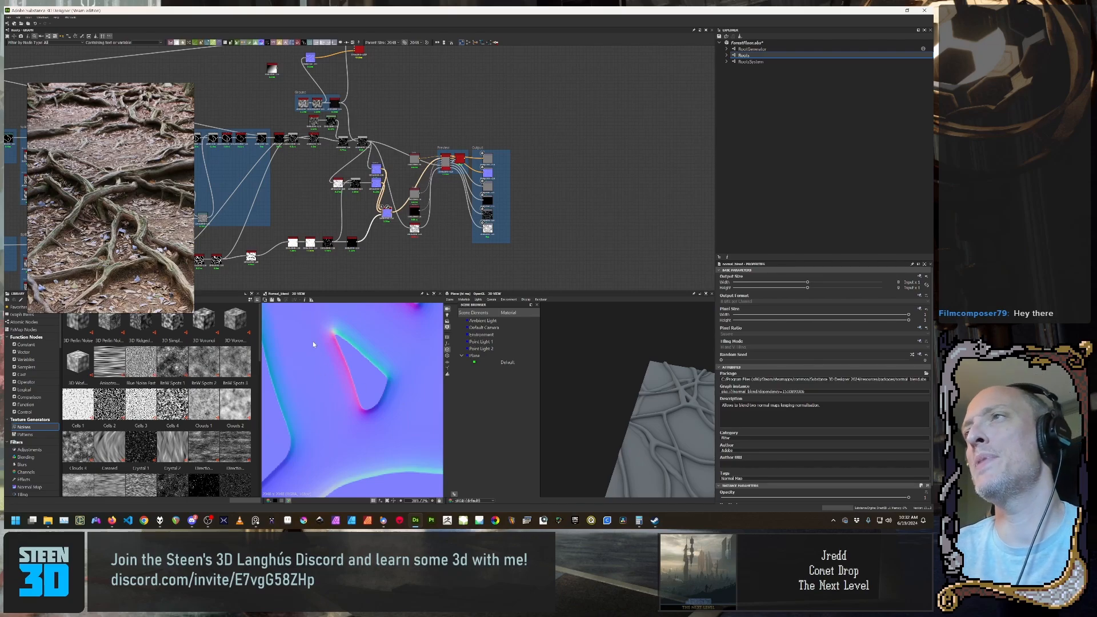
scroll(423, 219, down, 3)
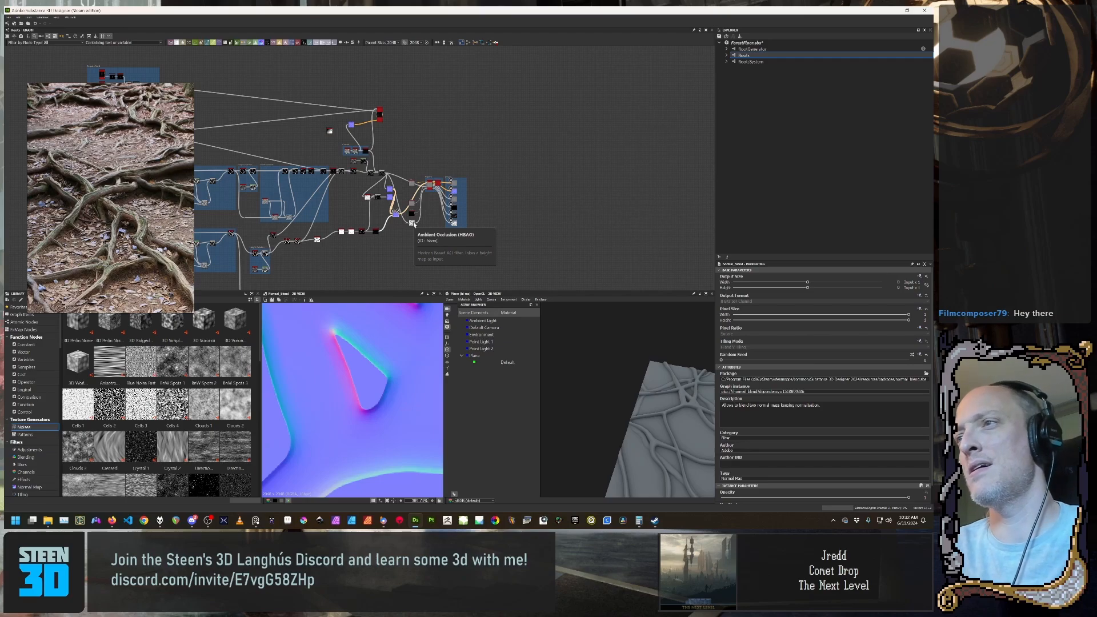
Step: Inspect the root edges and crossings on the displaced plane in the 3D preview, from a distance and close up
scroll(383, 361, down, 5)
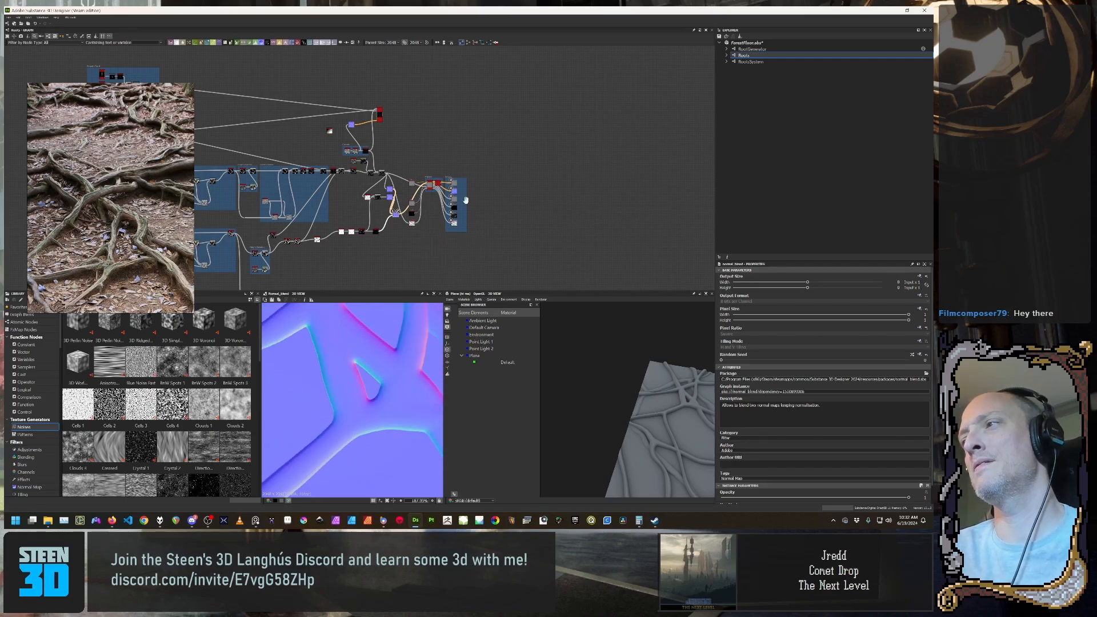
middle_drag(486, 203, 392, 148)
scroll(663, 406, up, 5)
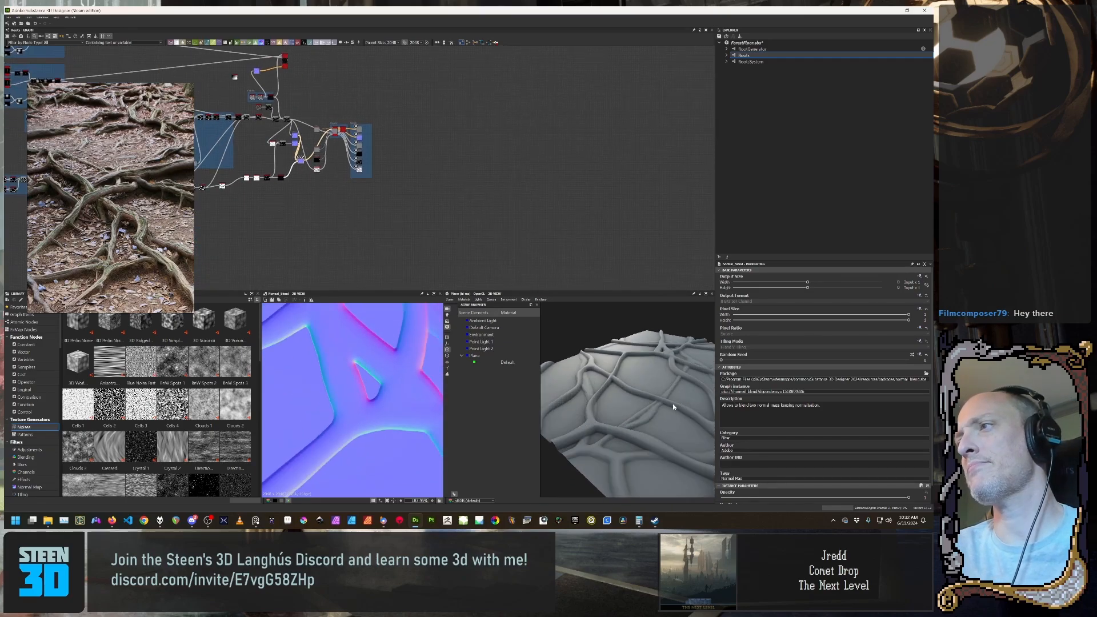
drag(662, 406, 639, 389)
scroll(678, 395, up, 5)
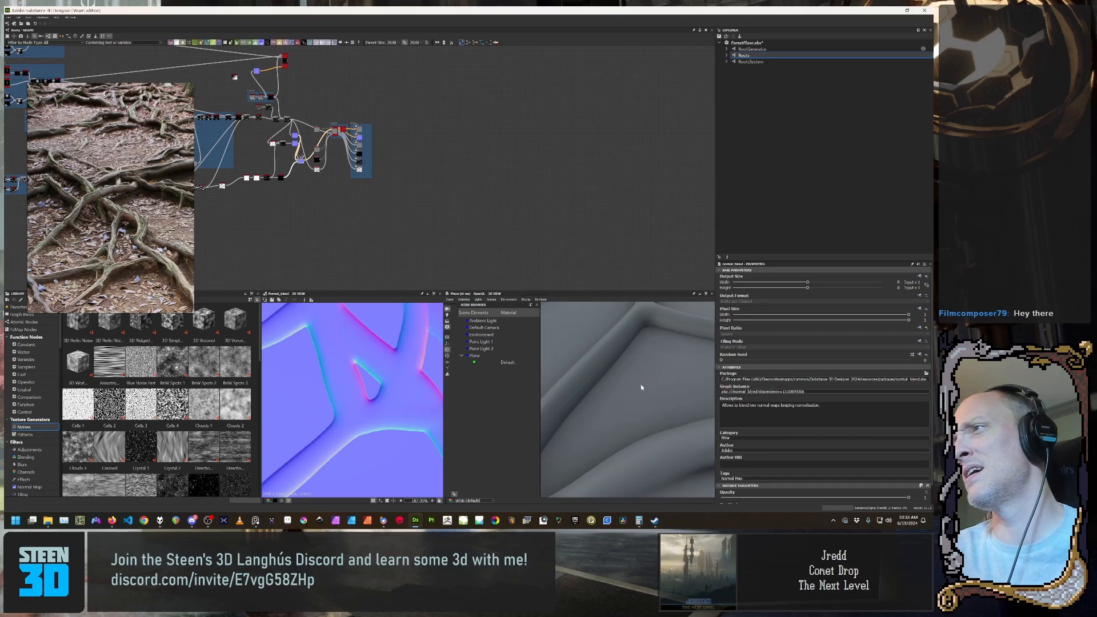
scroll(633, 386, down, 5)
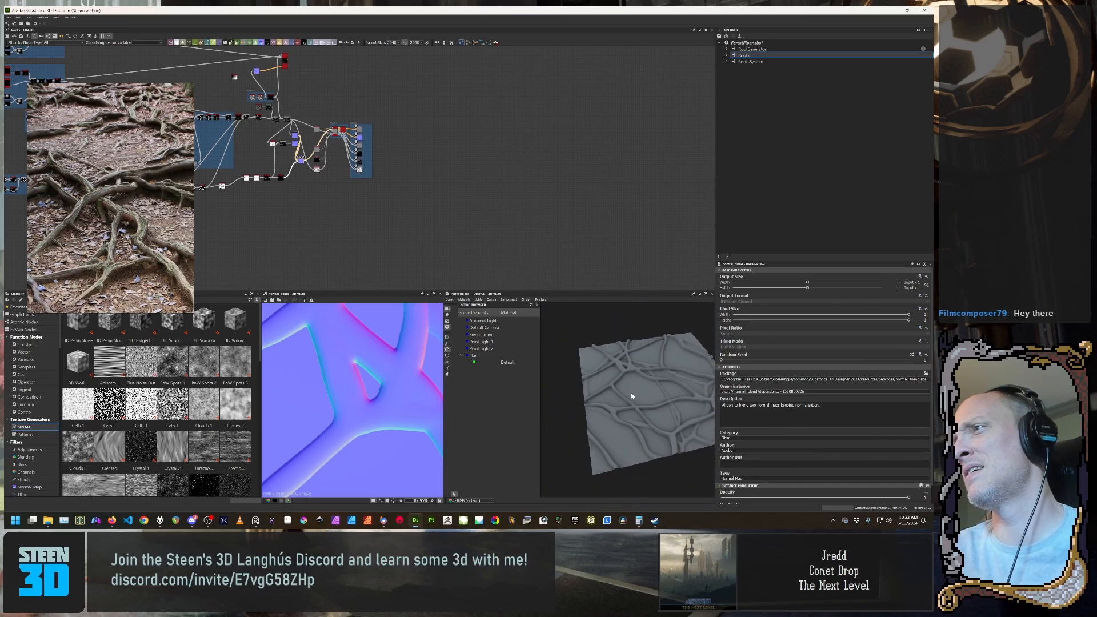
scroll(632, 394, up, 5)
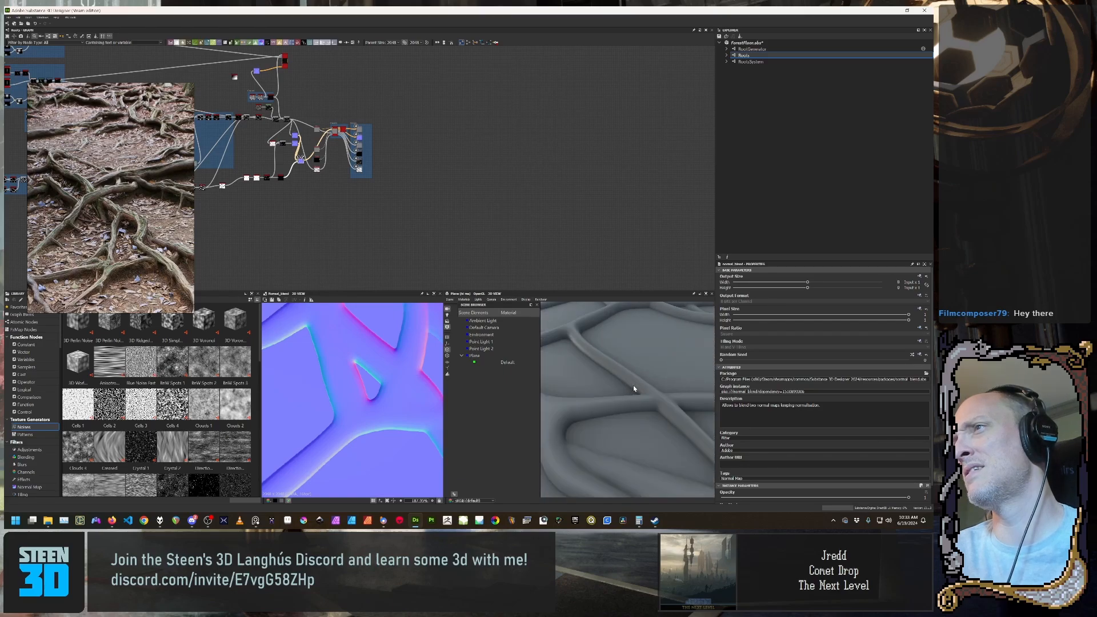
scroll(613, 343, down, 3)
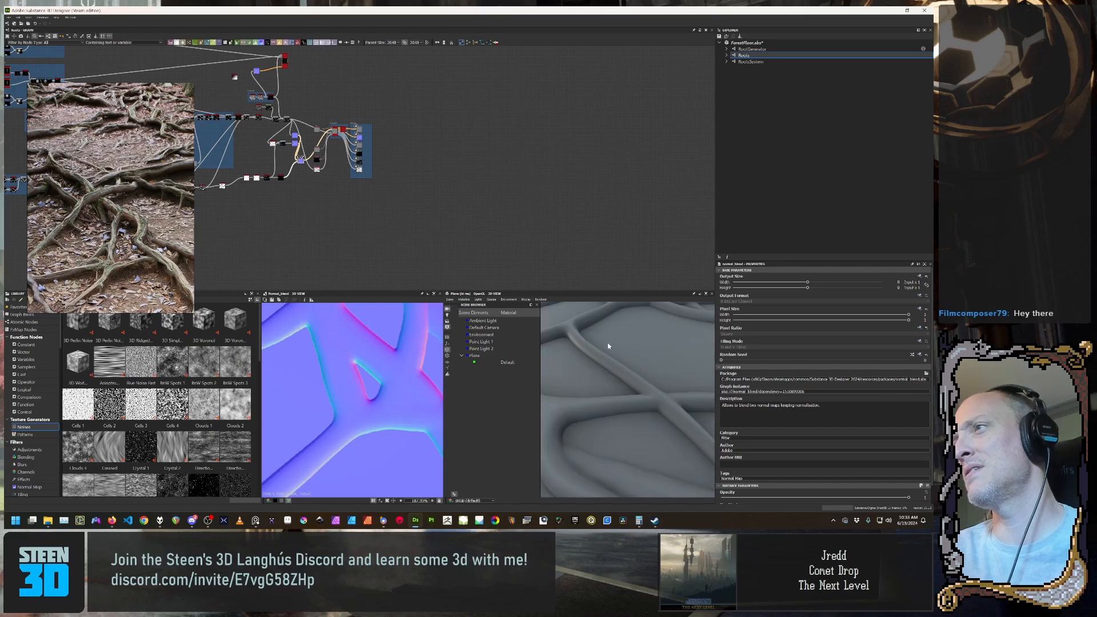
drag(611, 347, 592, 333)
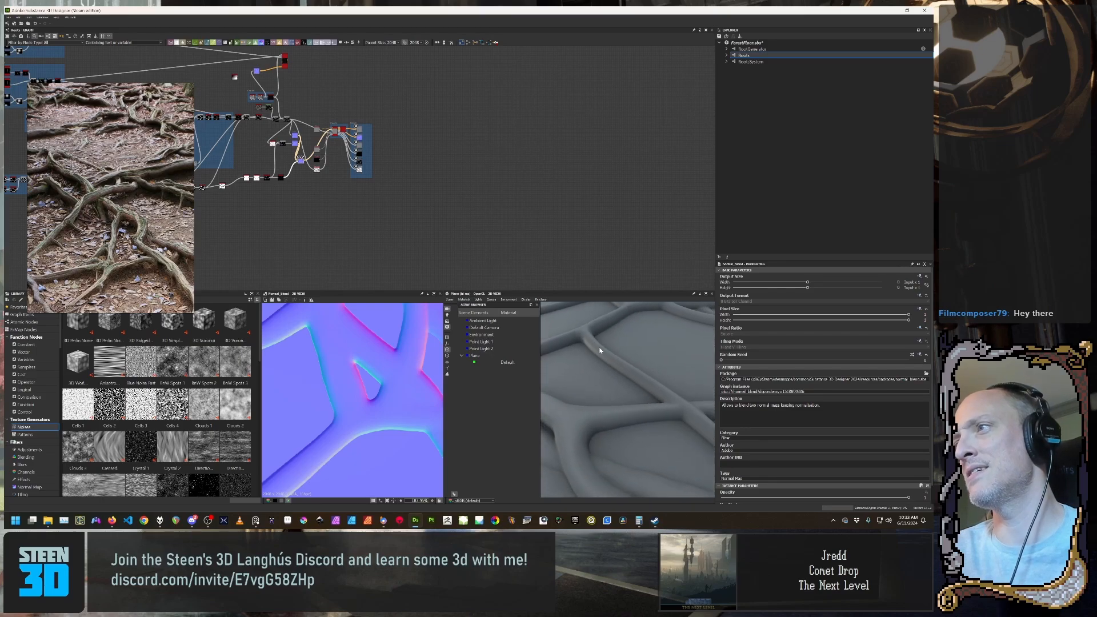
scroll(329, 172, up, 3)
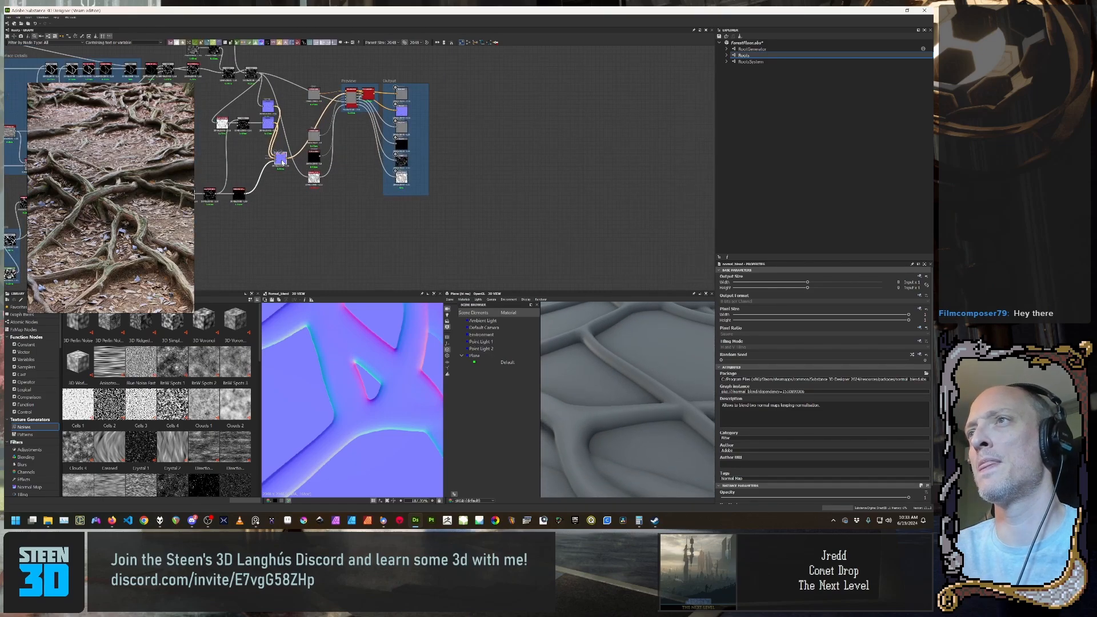
Step: Try both extremes of Position on the Histogram Range masking the Normal Blend, and set it to about 0.24
double_click(239, 194)
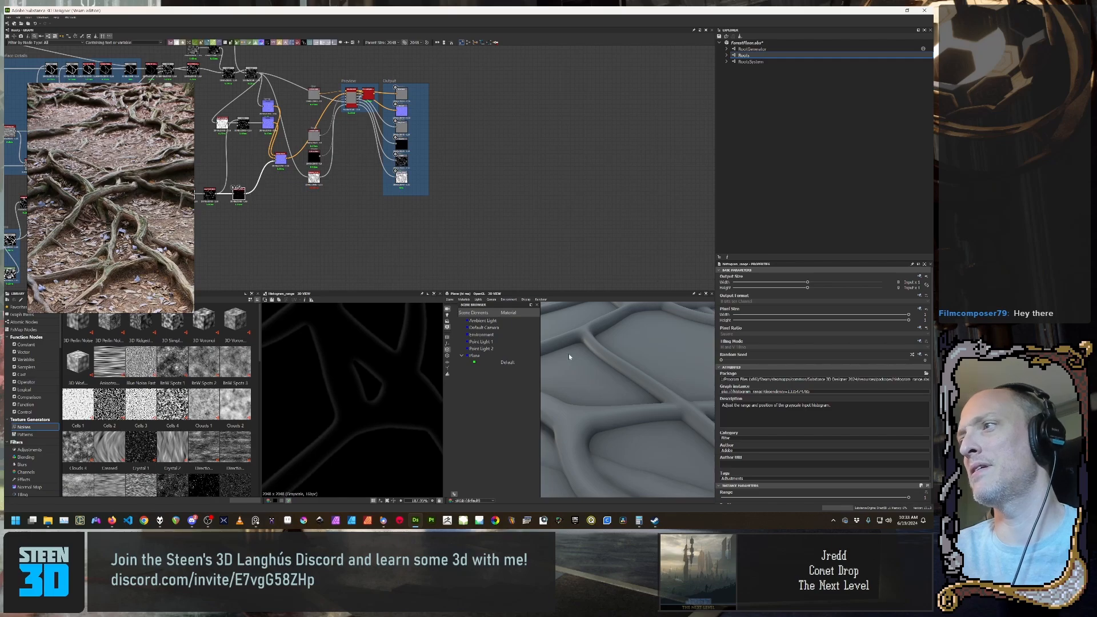
scroll(795, 480, down, 1)
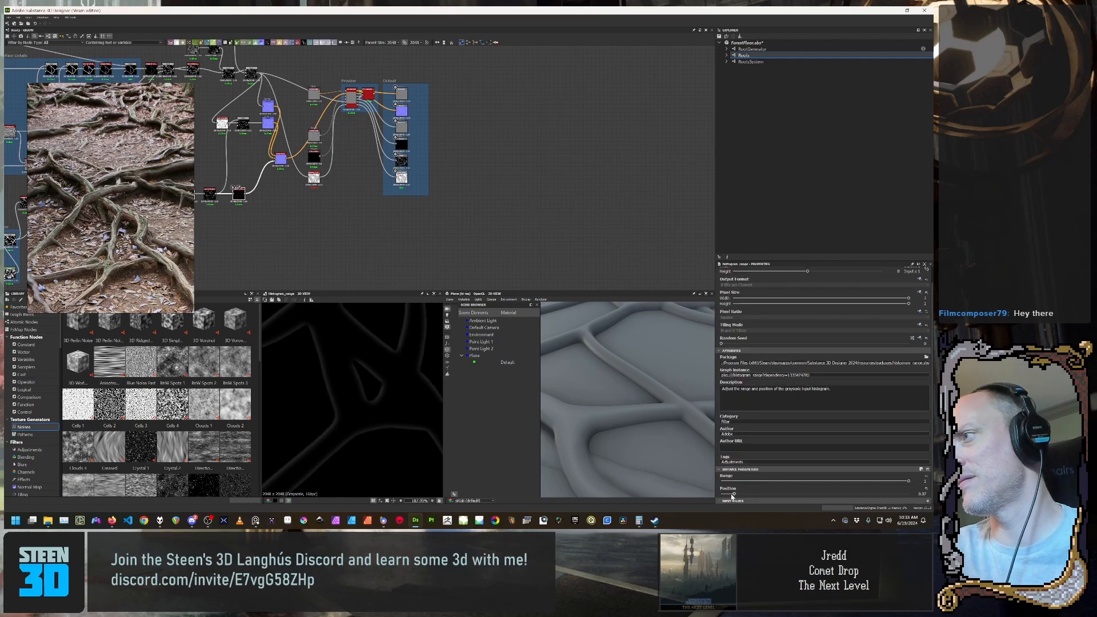
drag(734, 495, 673, 493)
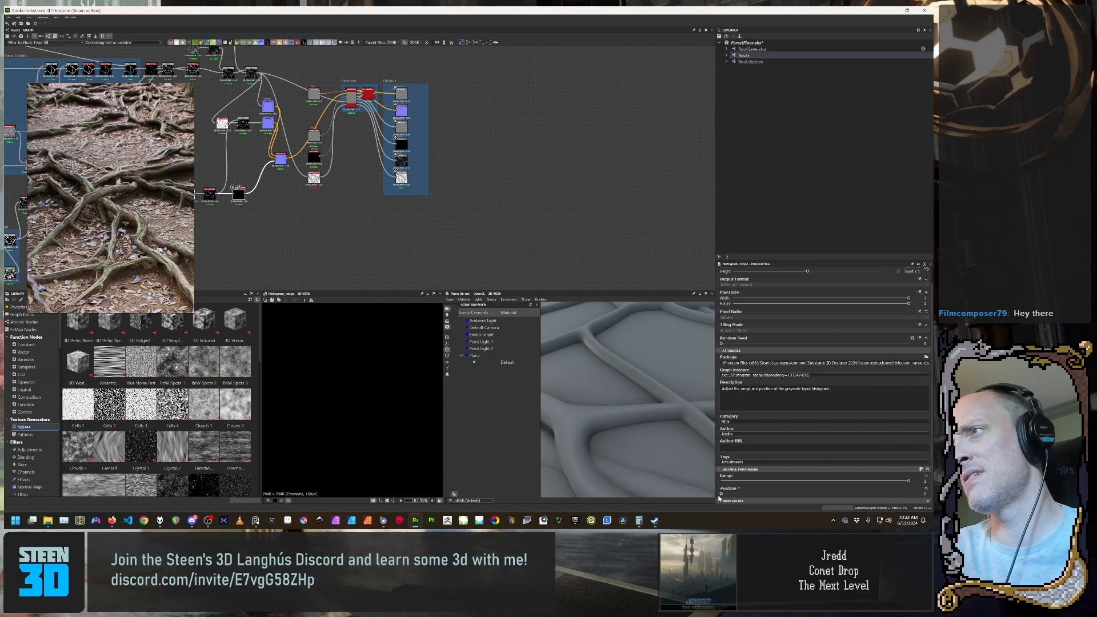
drag(722, 495, 833, 500)
click(843, 495)
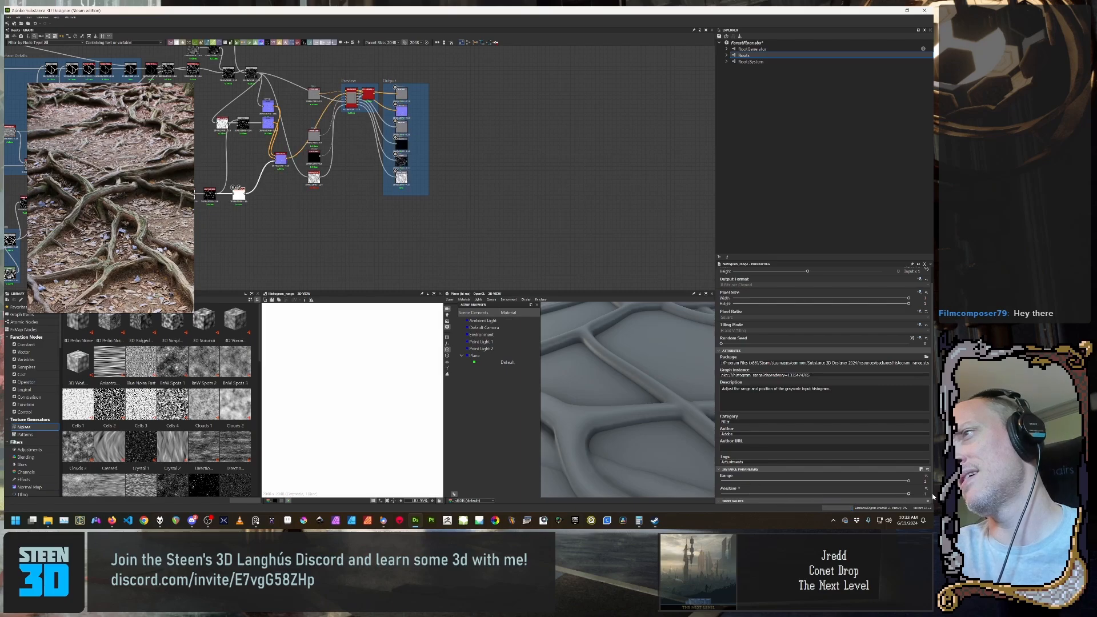
click(803, 495)
click(758, 495)
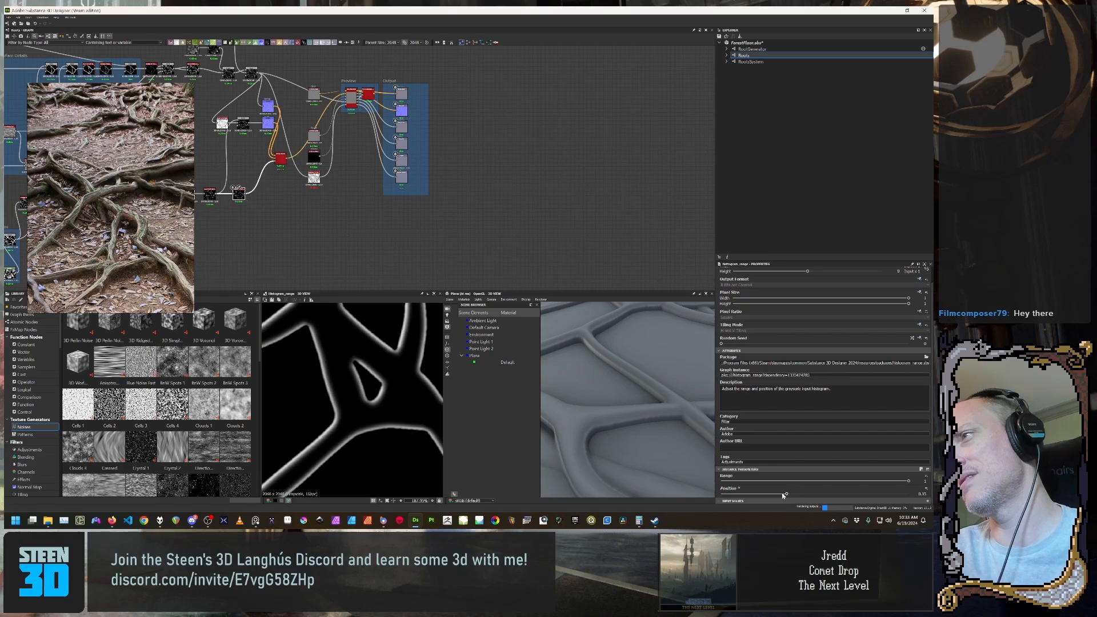
drag(758, 495, 715, 495)
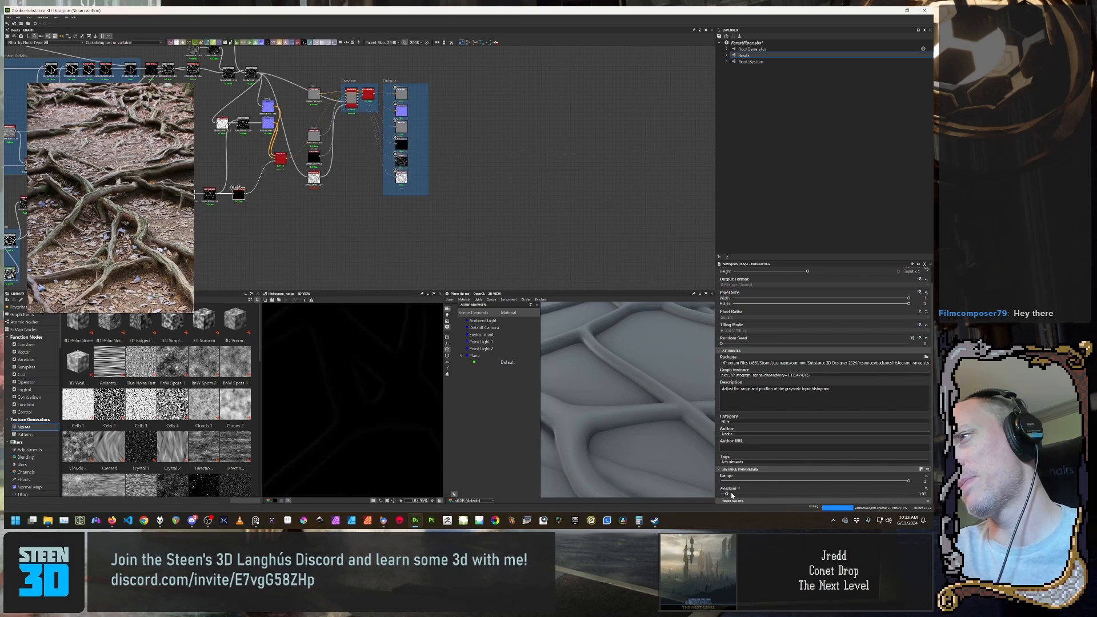
click(743, 495)
drag(742, 494, 767, 496)
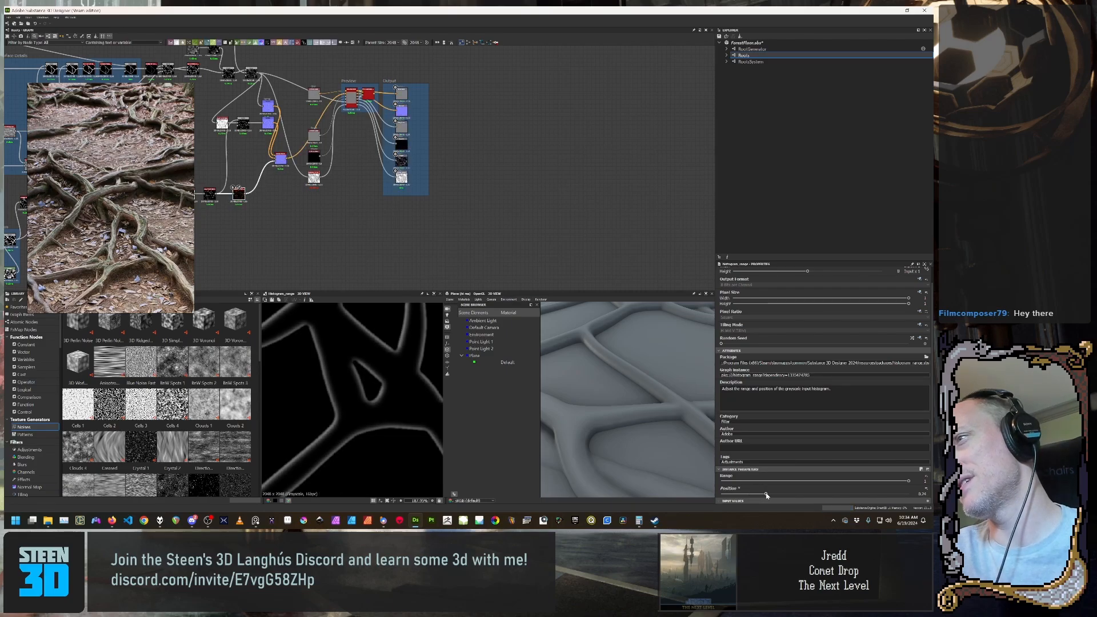
Step: Check the softened root edges on the 3D plane from several angles and distances
mouse_move(633, 424)
mouse_down()
mouse_move(624, 409)
mouse_move(611, 419)
mouse_move(646, 426)
mouse_up()
scroll(612, 418, down, 5)
scroll(644, 394, up, 5)
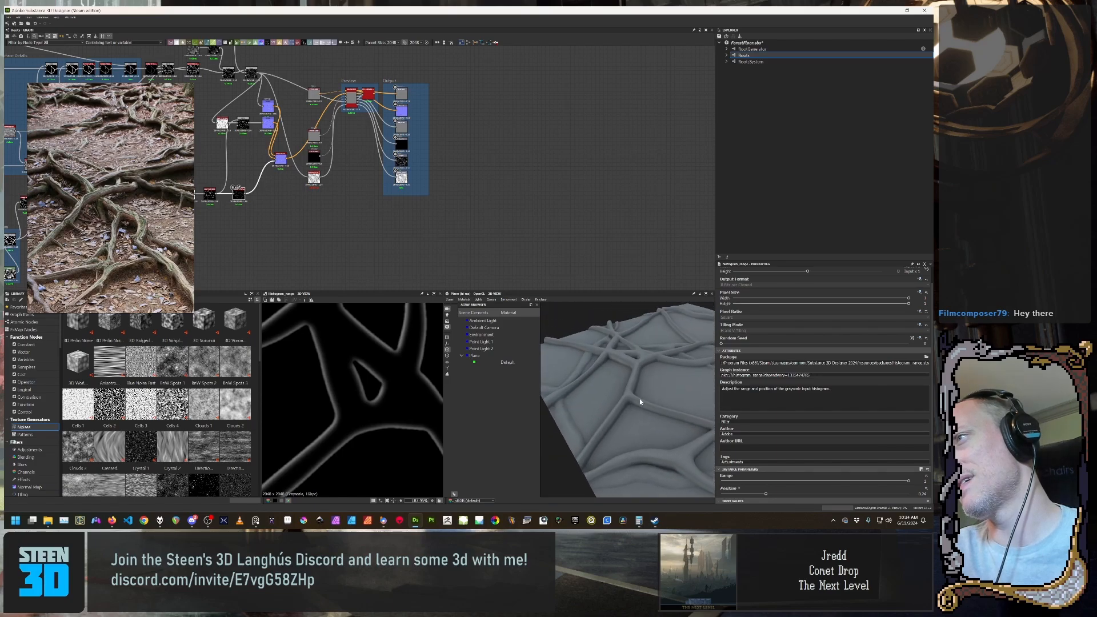
scroll(640, 401, up, 6)
scroll(639, 416, down, 5)
drag(639, 416, 639, 437)
scroll(638, 436, up, 3)
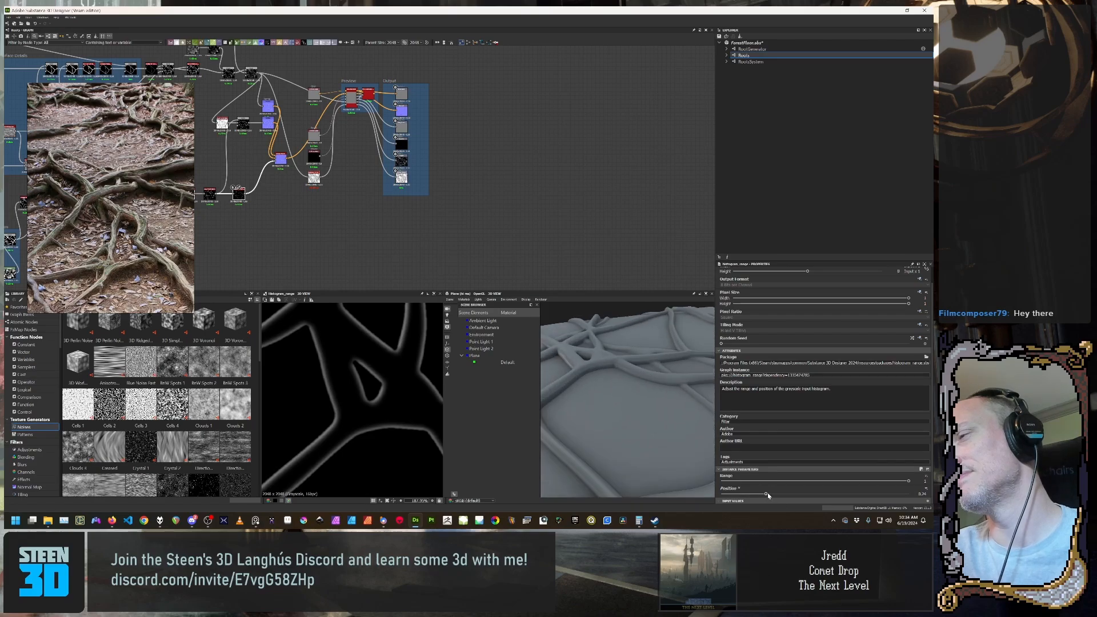
Step: Set the Position of the Histogram Range masking the Normal Blend to about 0.15
drag(767, 496, 796, 496)
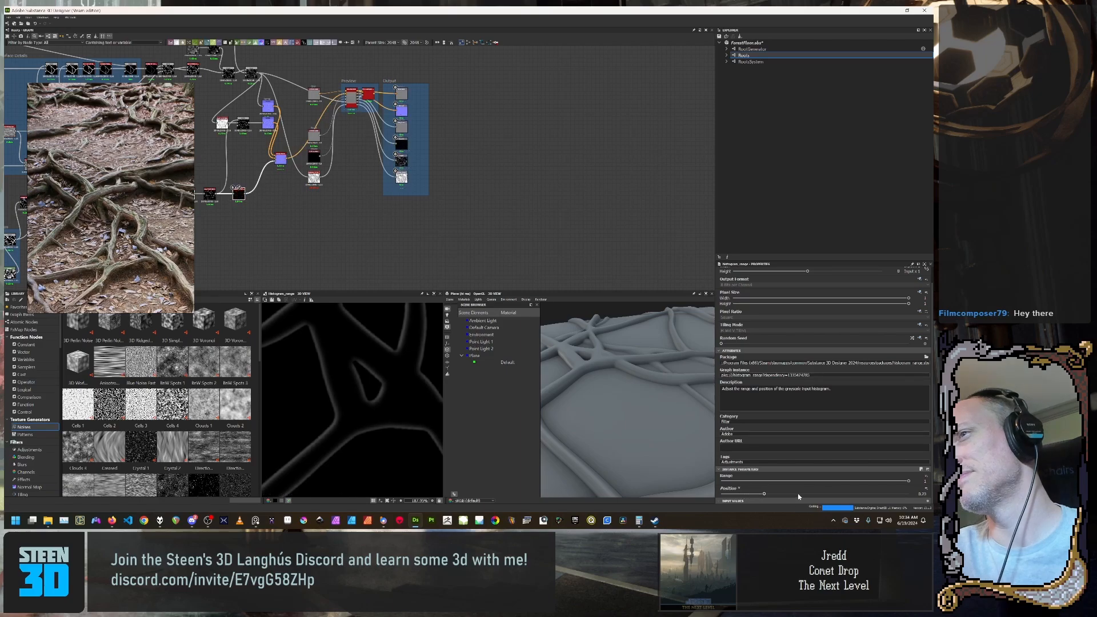
click(747, 496)
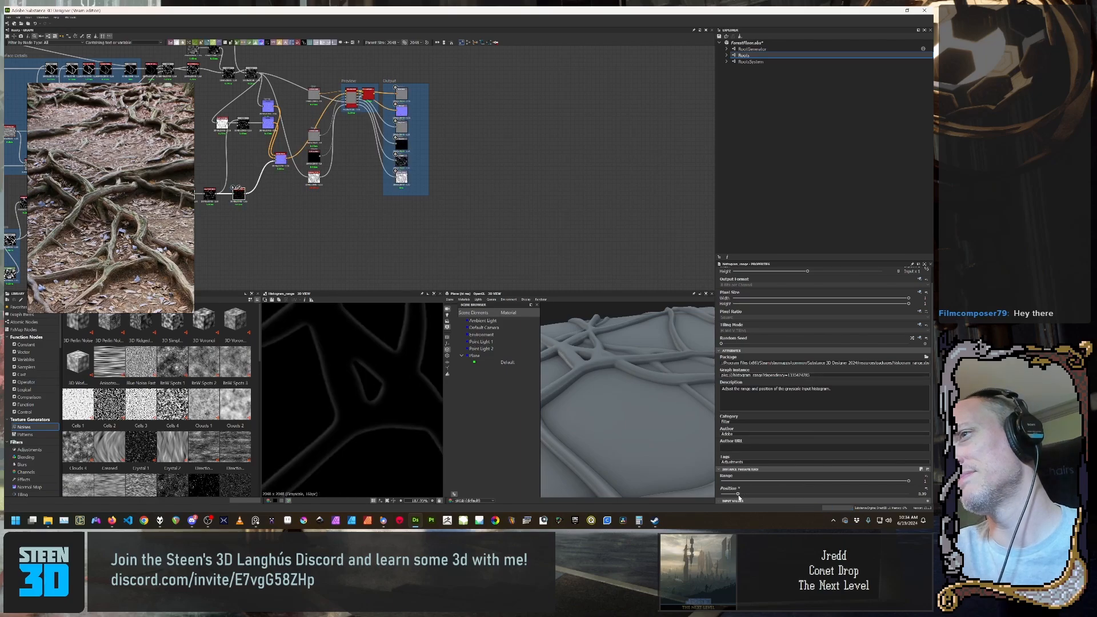
drag(747, 496, 750, 495)
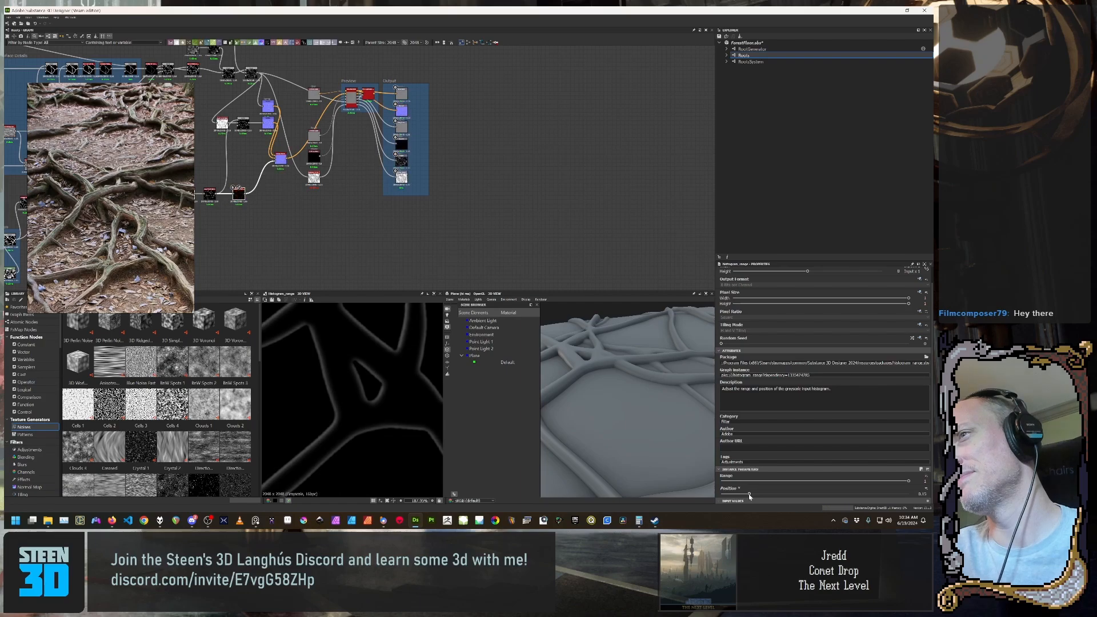
Step: Inspect the softened root edges on the 3D plane close up and from a distance
scroll(625, 424, up, 10)
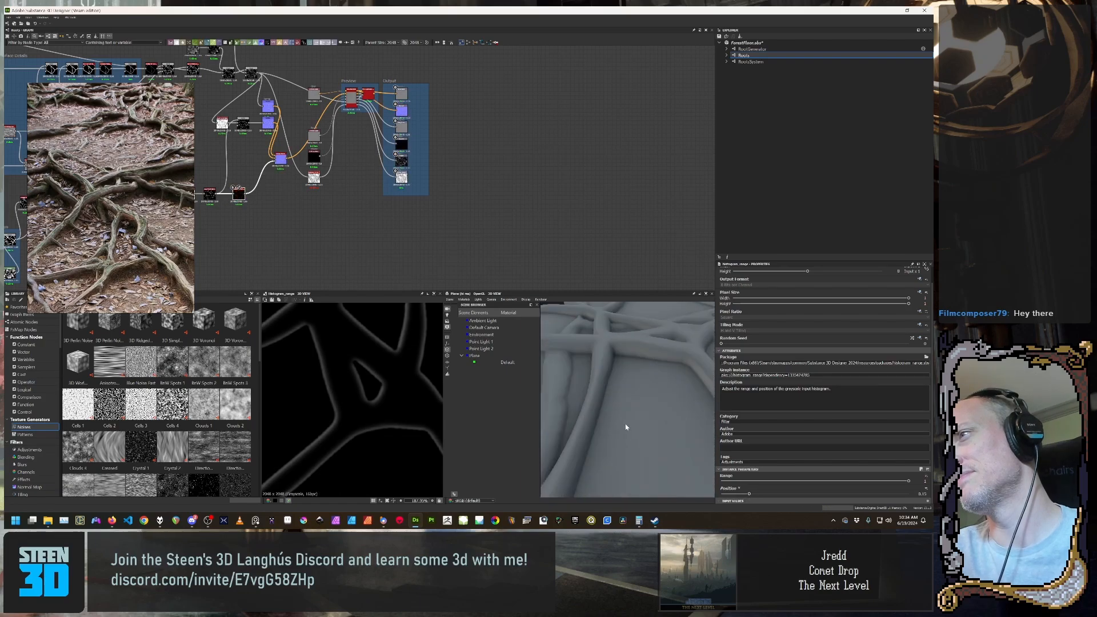
scroll(623, 427, down, 8)
mouse_move(615, 427)
mouse_down()
mouse_move(627, 434)
mouse_move(582, 437)
mouse_move(631, 430)
mouse_move(610, 411)
mouse_move(627, 411)
mouse_move(612, 406)
mouse_move(623, 399)
mouse_move(597, 417)
mouse_move(629, 426)
mouse_move(596, 434)
mouse_move(629, 431)
mouse_move(612, 411)
mouse_move(632, 417)
mouse_move(622, 418)
mouse_up()
scroll(646, 419, up, 4)
scroll(610, 415, up, 5)
scroll(593, 418, down, 4)
scroll(621, 415, down, 4)
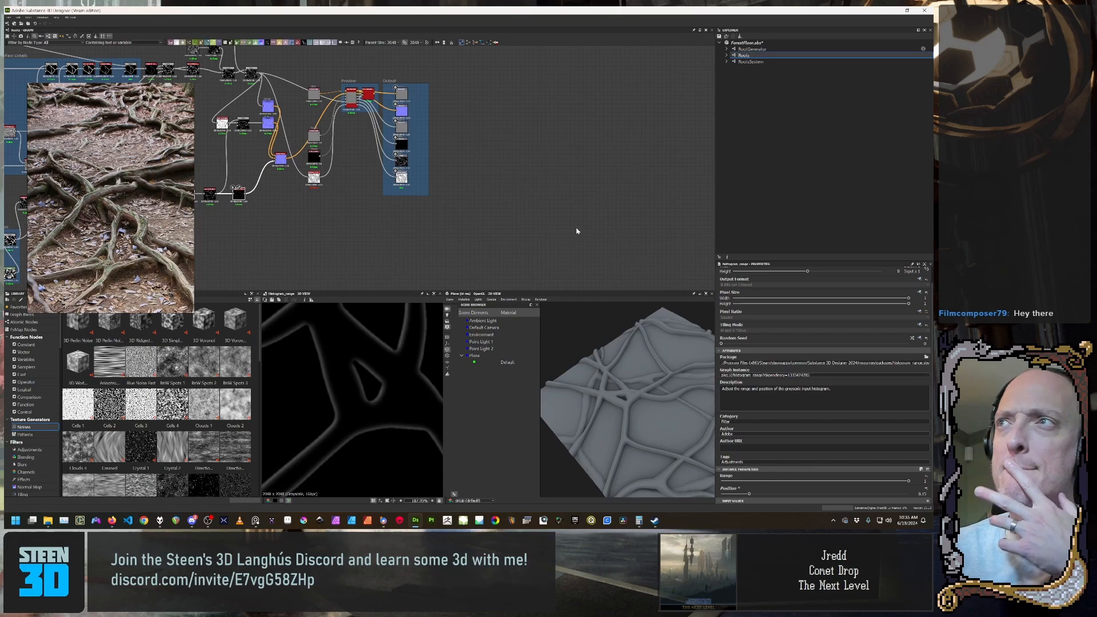
Step: Trace the mask branch back to the Height Variation frame and examine its Blend output in the 2D view
scroll(390, 226, down, 3)
middle_drag(354, 218, 395, 188)
scroll(335, 228, up, 2)
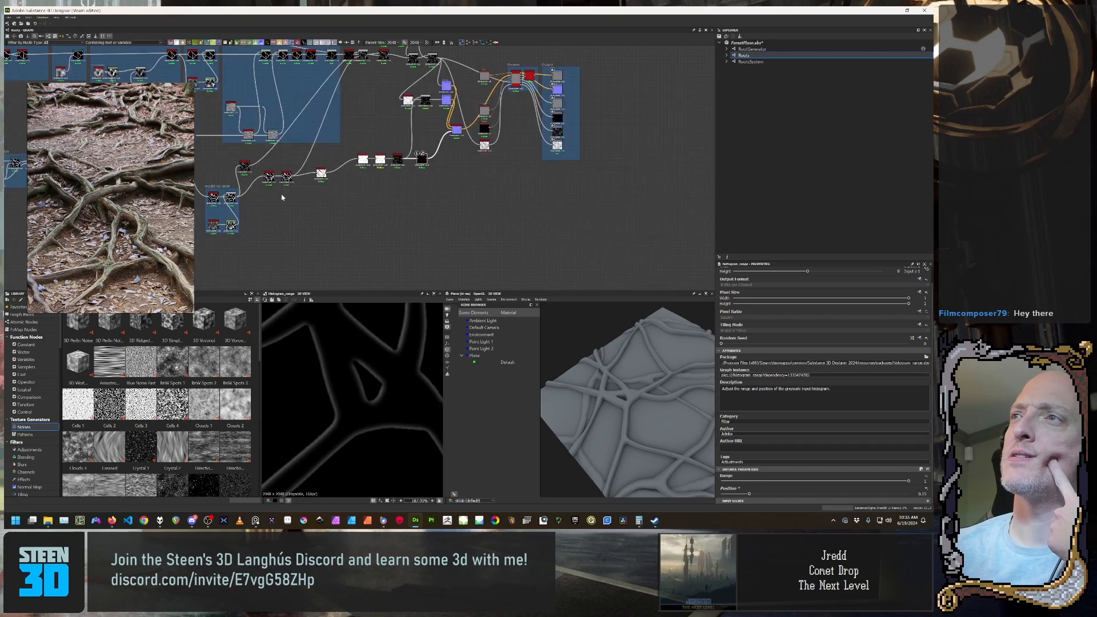
middle_drag(283, 174, 324, 220)
scroll(324, 220, down, 2)
scroll(309, 213, up, 1)
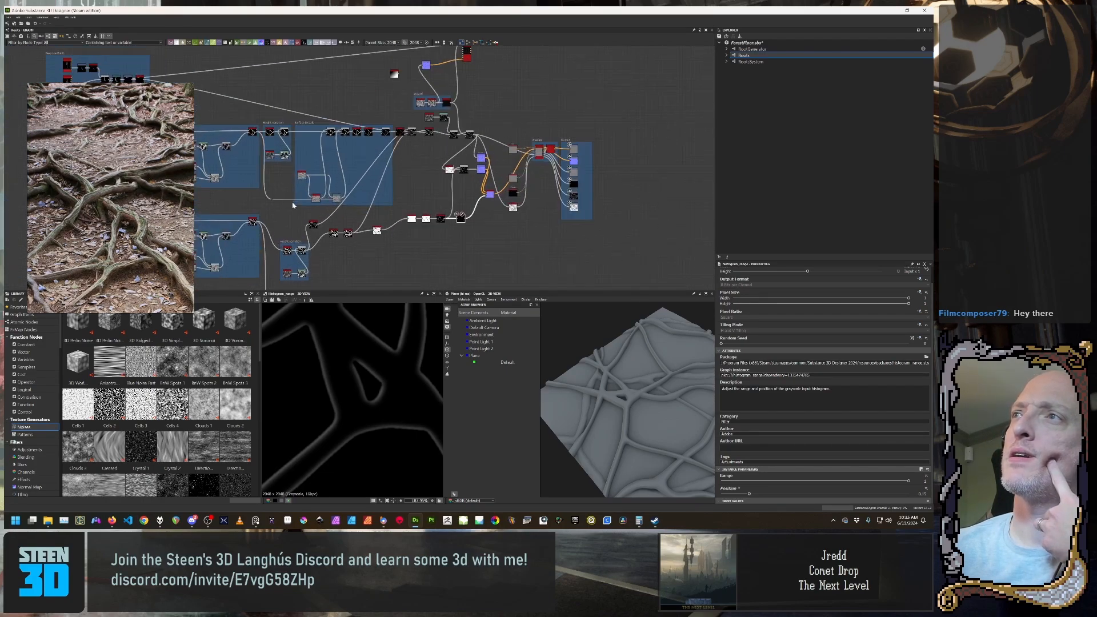
double_click(301, 251)
scroll(648, 436, down, 2)
scroll(648, 436, down, 2)
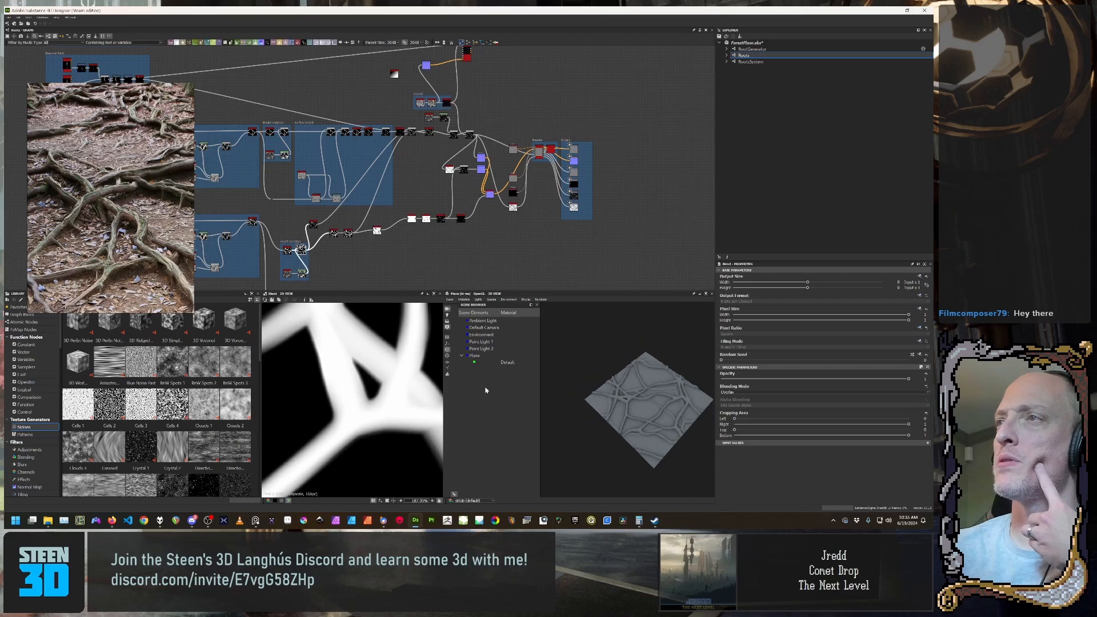
scroll(281, 234, up, 4)
middle_drag(300, 247, 313, 175)
click(306, 200)
click(295, 184)
click(331, 195)
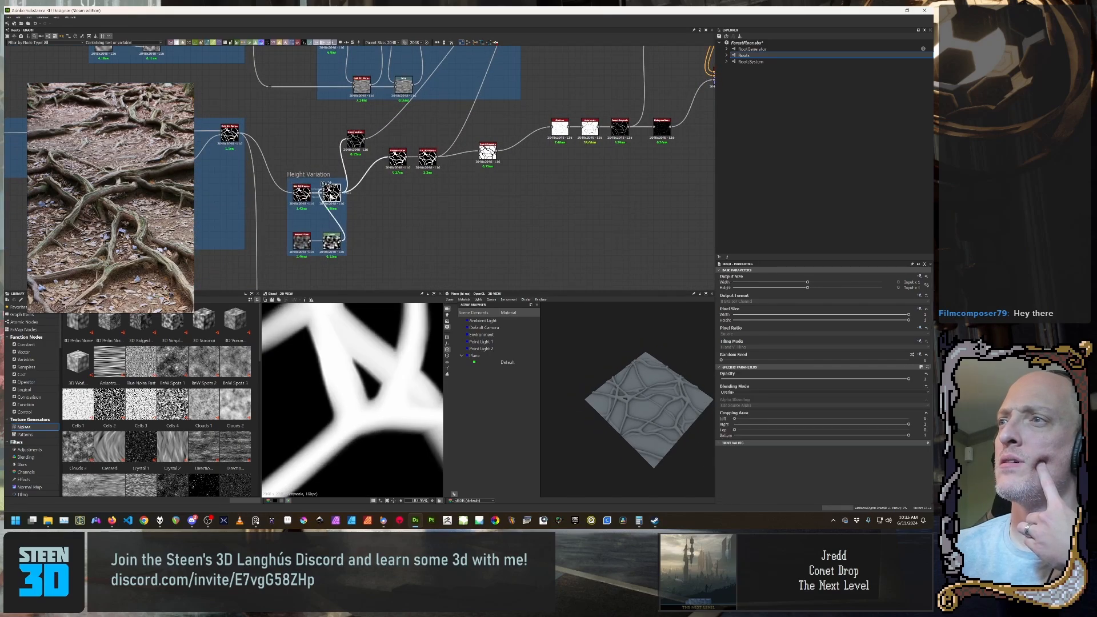
click(299, 189)
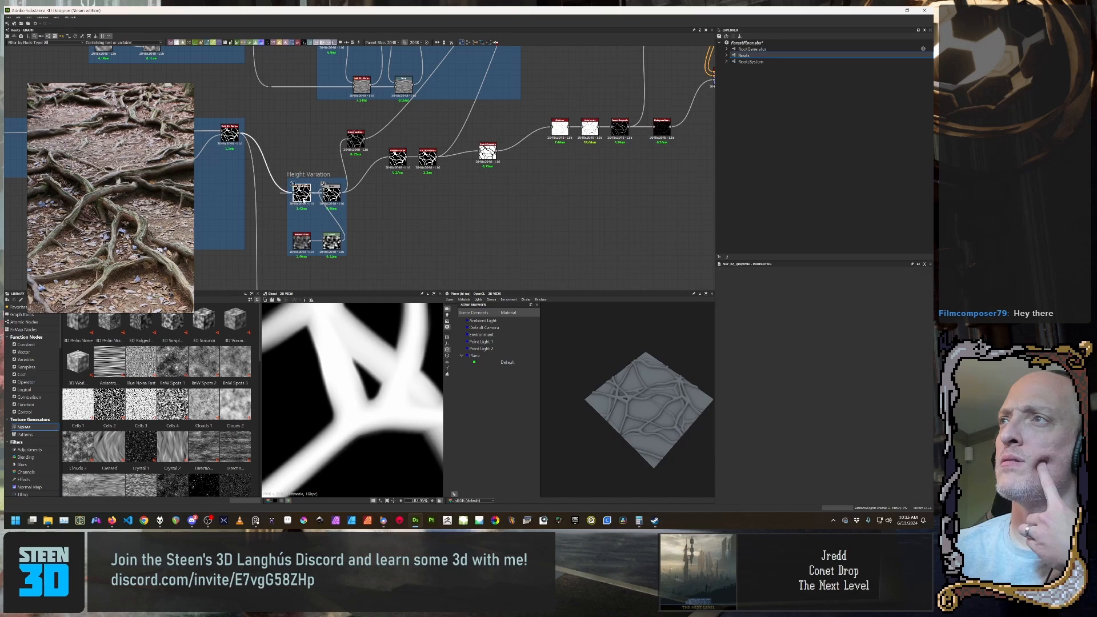
click(336, 201)
scroll(320, 280, down, 1)
scroll(344, 400, down, 5)
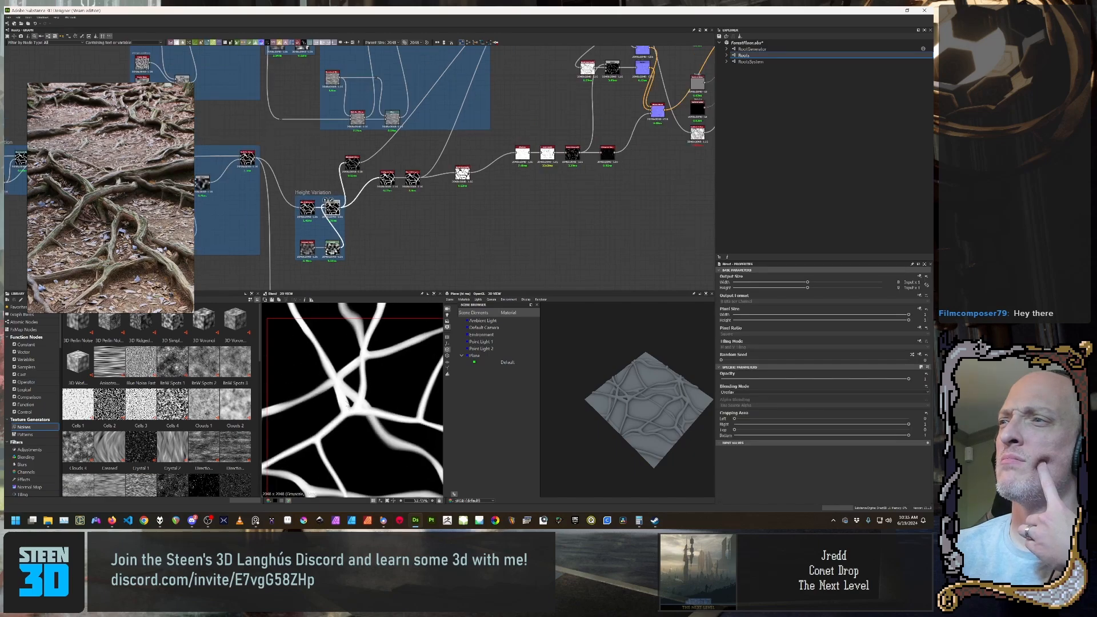
scroll(345, 400, down, 2)
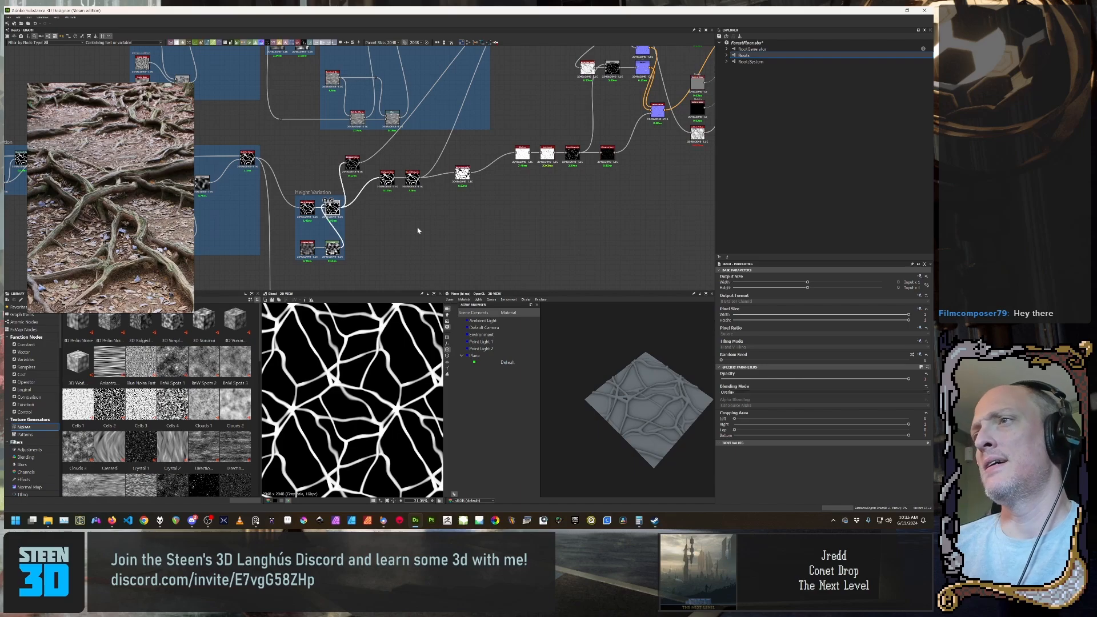
Step: View the Levels noise and compare the Blur HQ Grayscale input with the Blend result in the Height Variation frame
scroll(417, 231, up, 5)
middle_drag(448, 250, 448, 226)
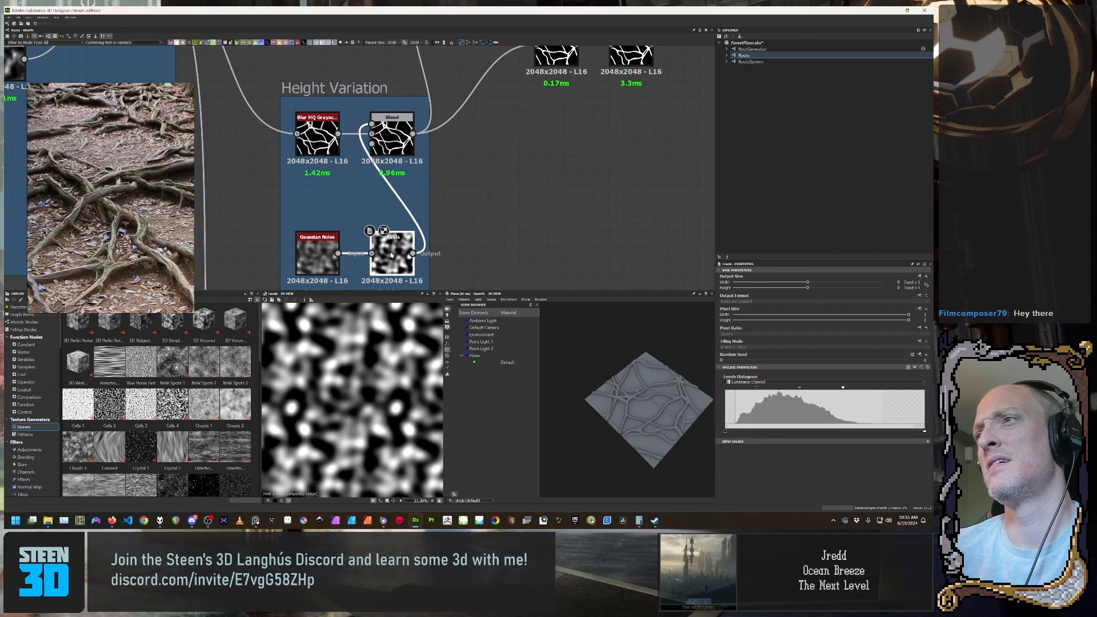
double_click(397, 148)
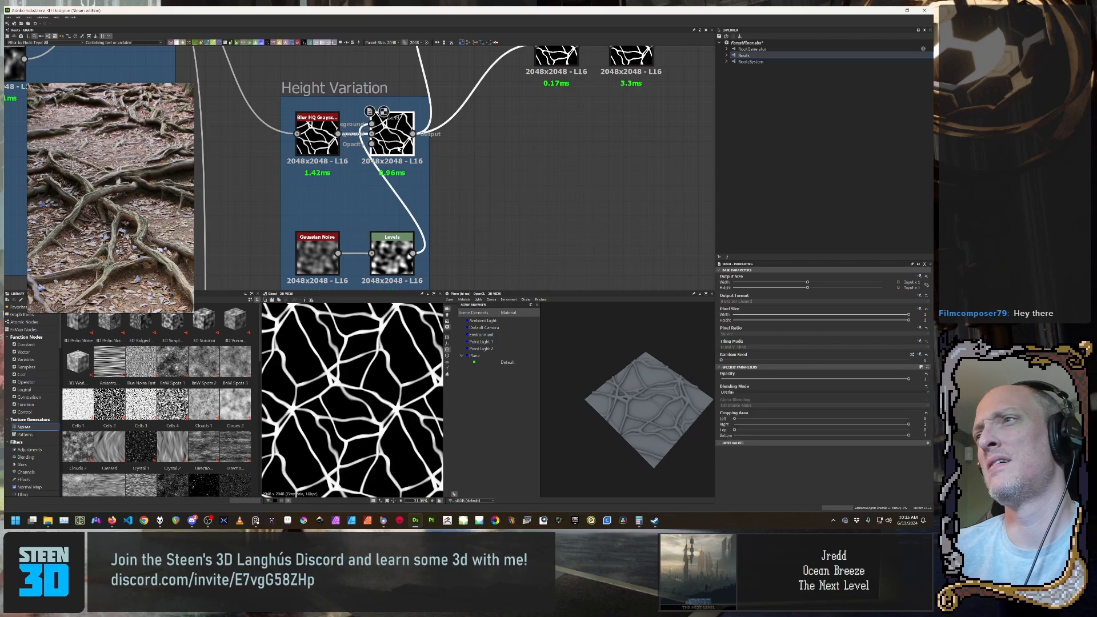
double_click(313, 140)
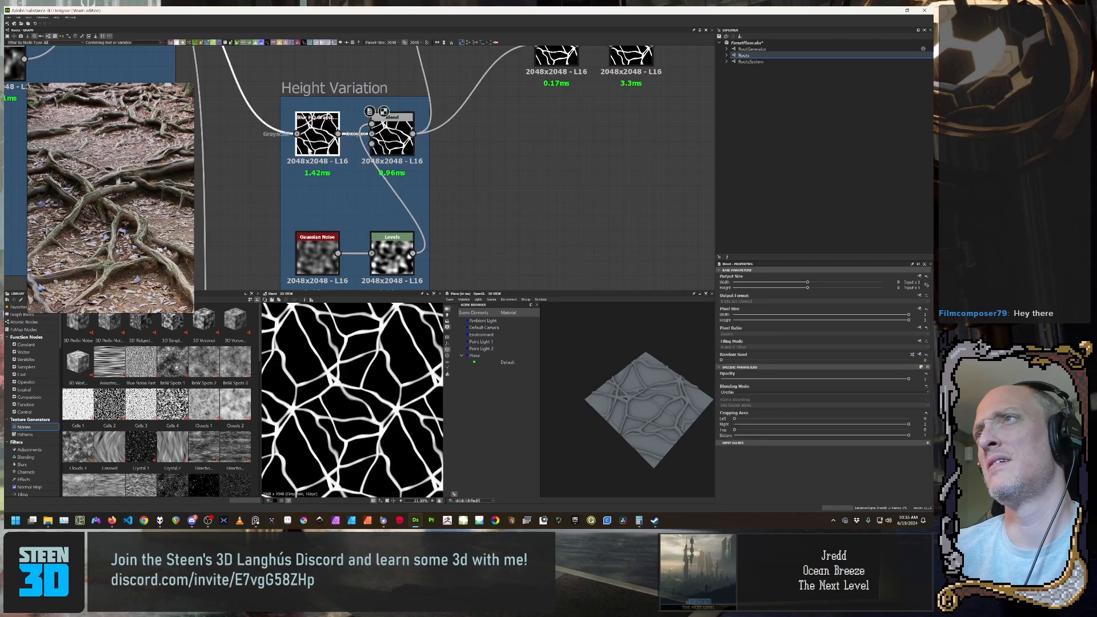
double_click(386, 138)
double_click(314, 137)
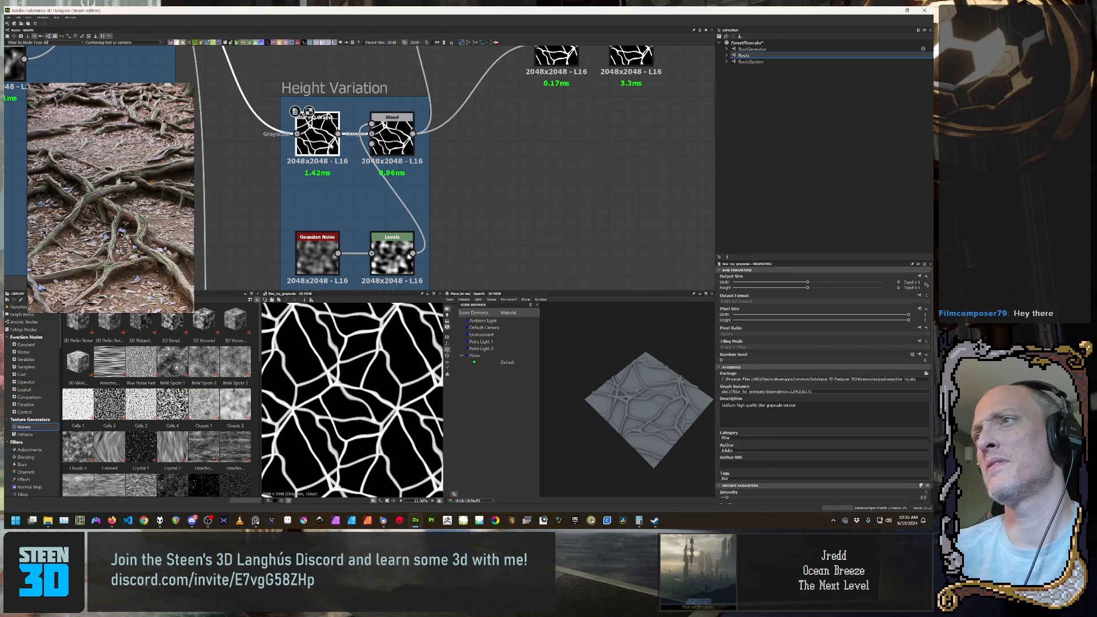
Step: Set the Height Variation Blend's blending mode to Multiply and its opacity to about 0.76
double_click(386, 142)
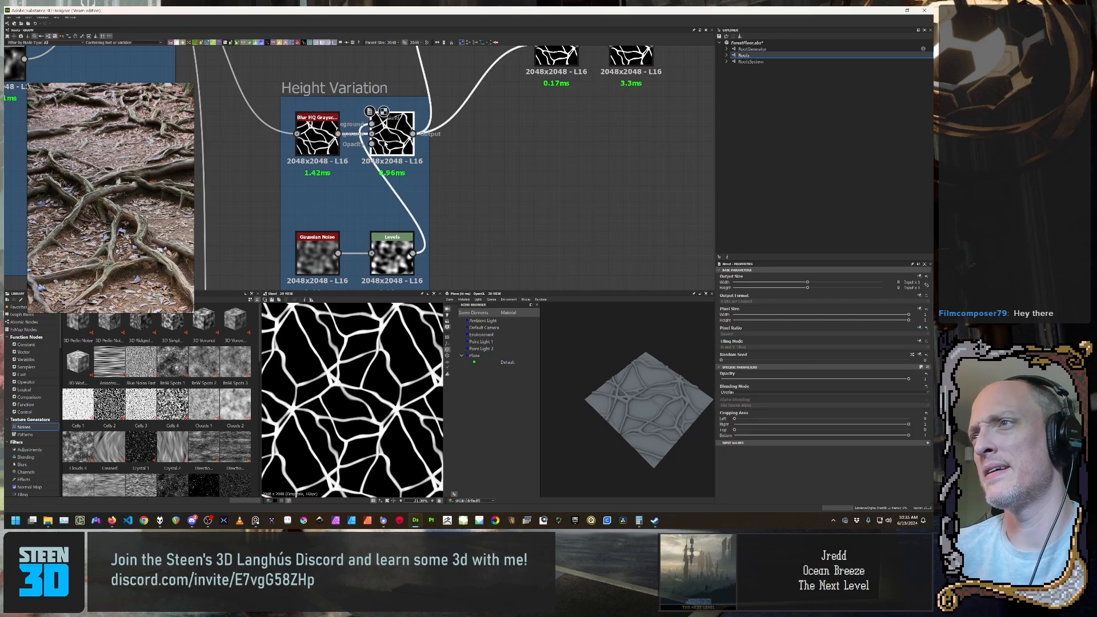
click(790, 394)
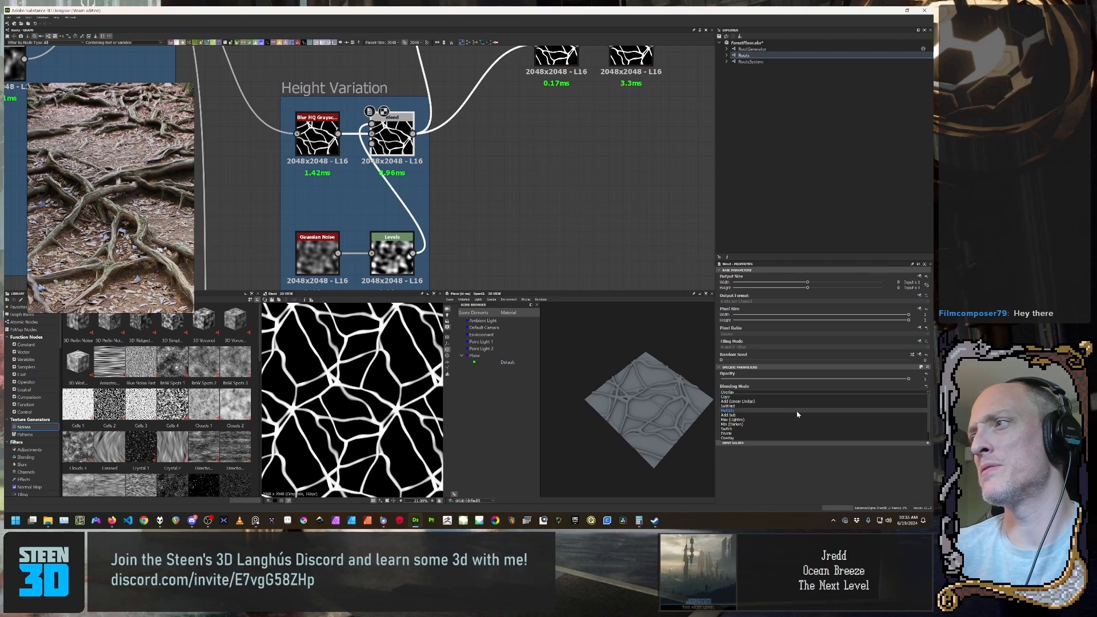
click(798, 414)
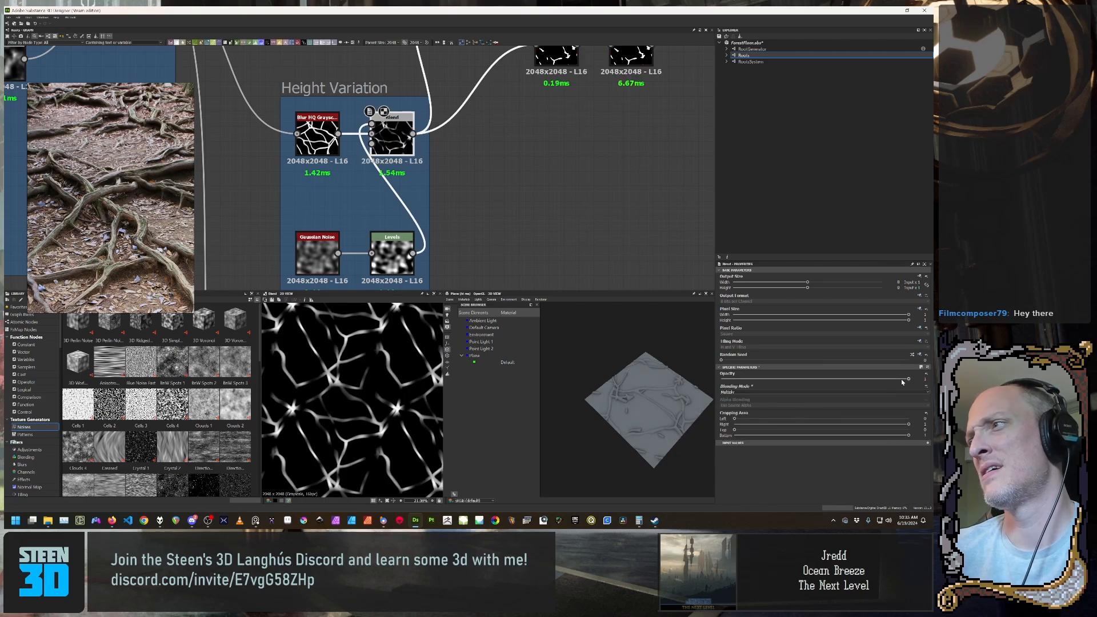
drag(909, 380, 864, 379)
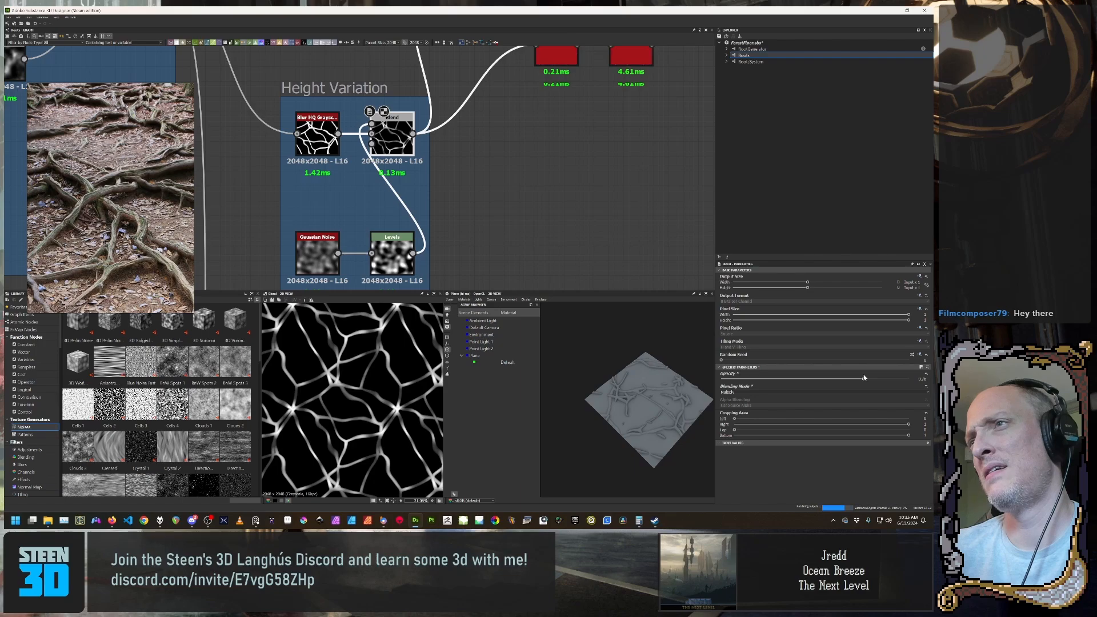
Step: Review the Height Variation noise and multiplied Blend output, and check the roots on the 3D plane
click(407, 256)
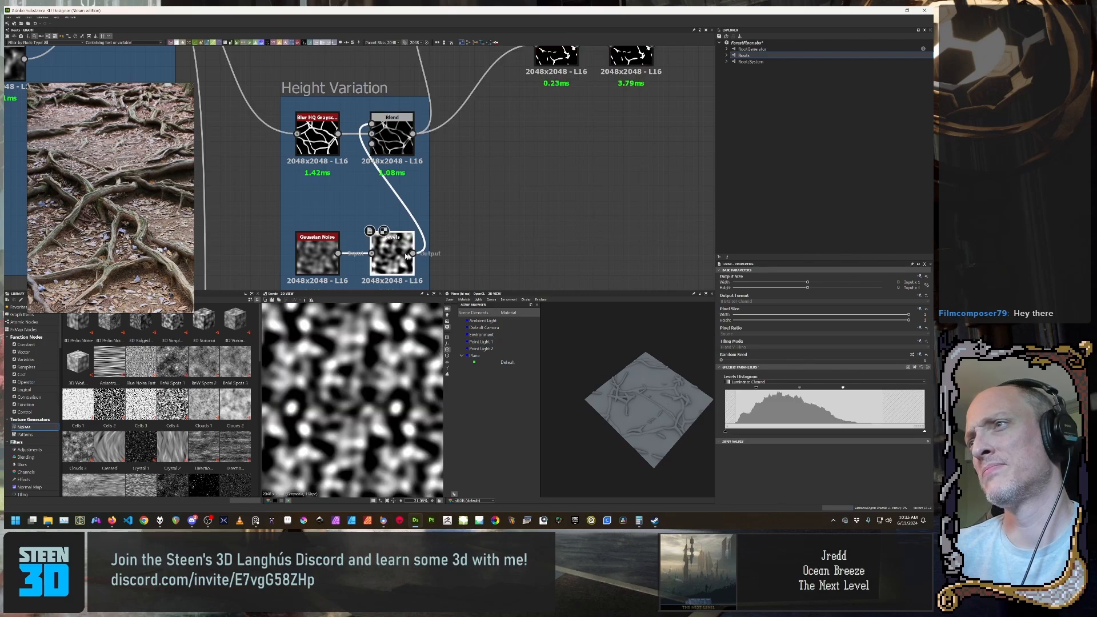
click(336, 267)
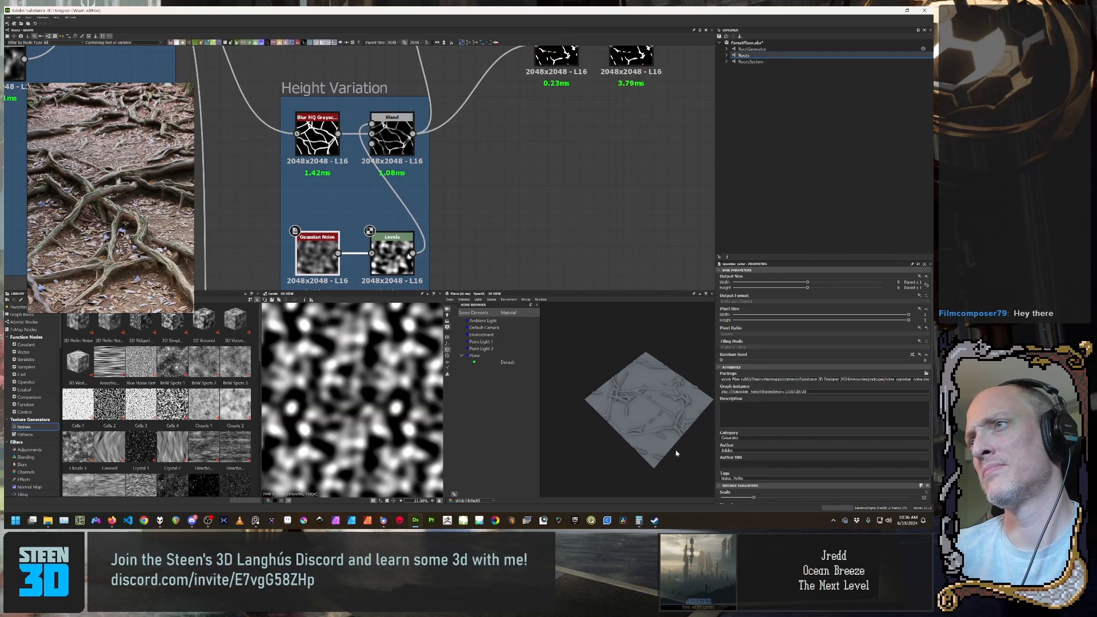
click(396, 258)
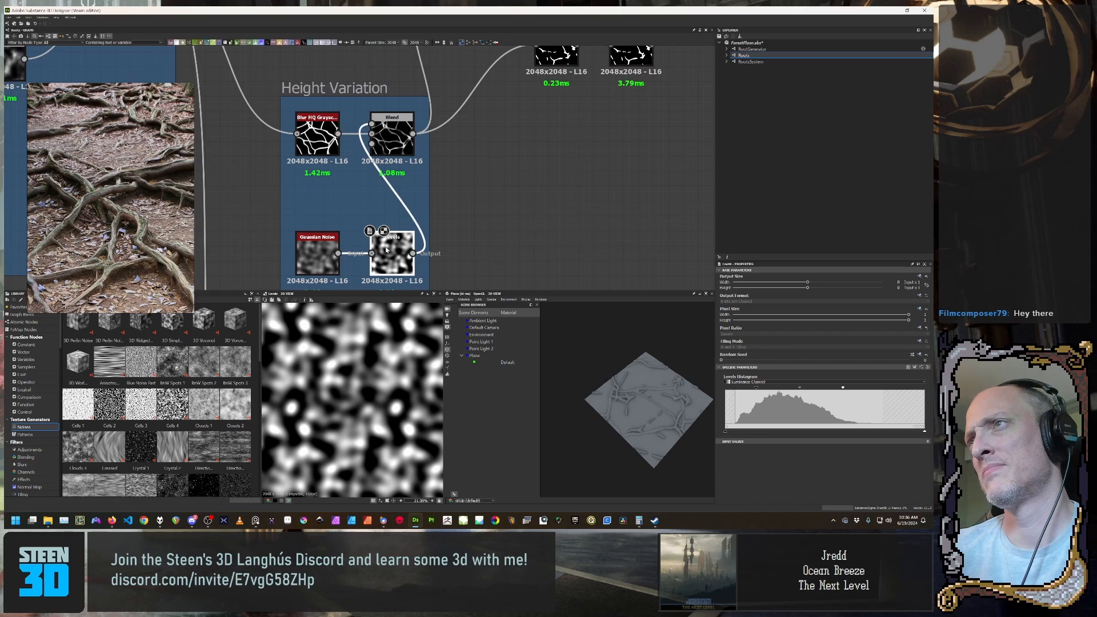
click(390, 138)
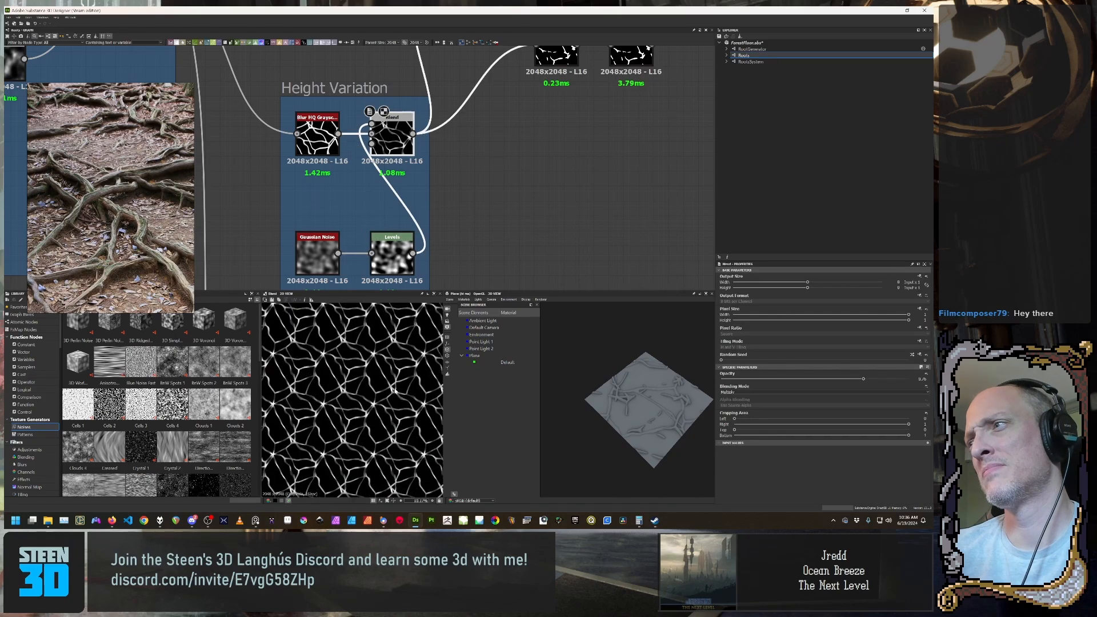
drag(703, 399, 687, 400)
scroll(611, 421, up, 5)
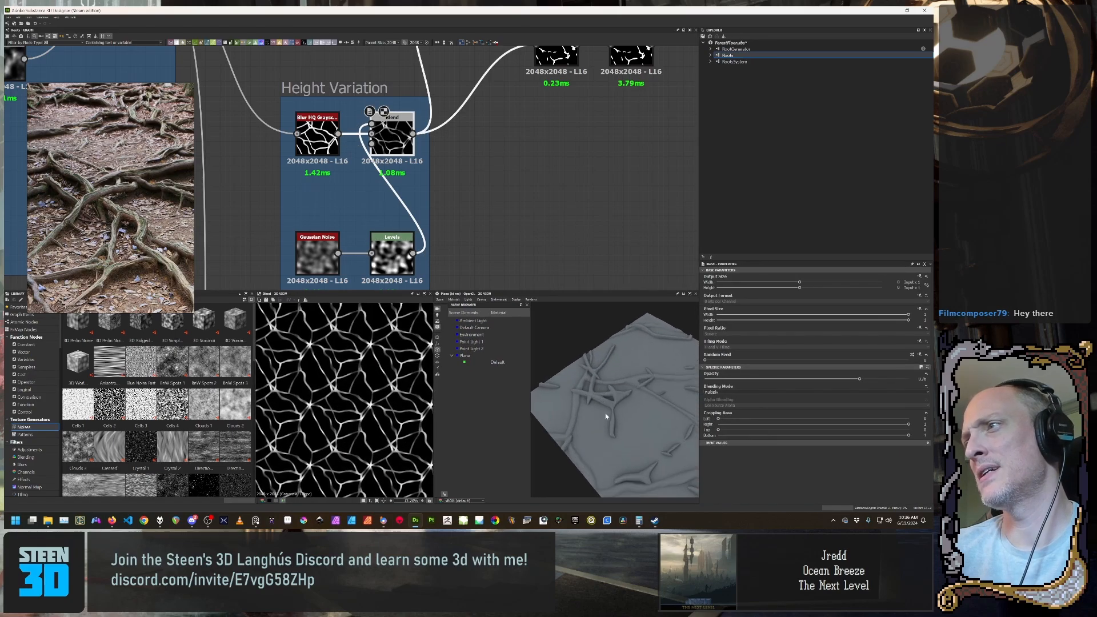
scroll(611, 420, down, 5)
scroll(320, 378, up, 3)
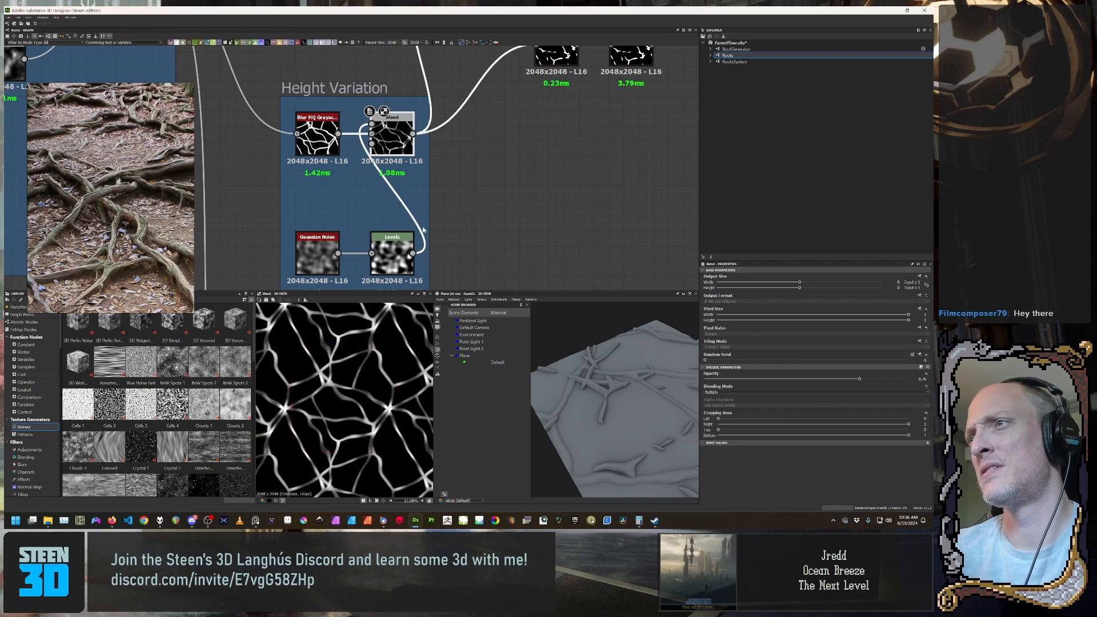
Step: Compare the blurred root map with the multiplied Blend result to examine the root height differences
click(393, 256)
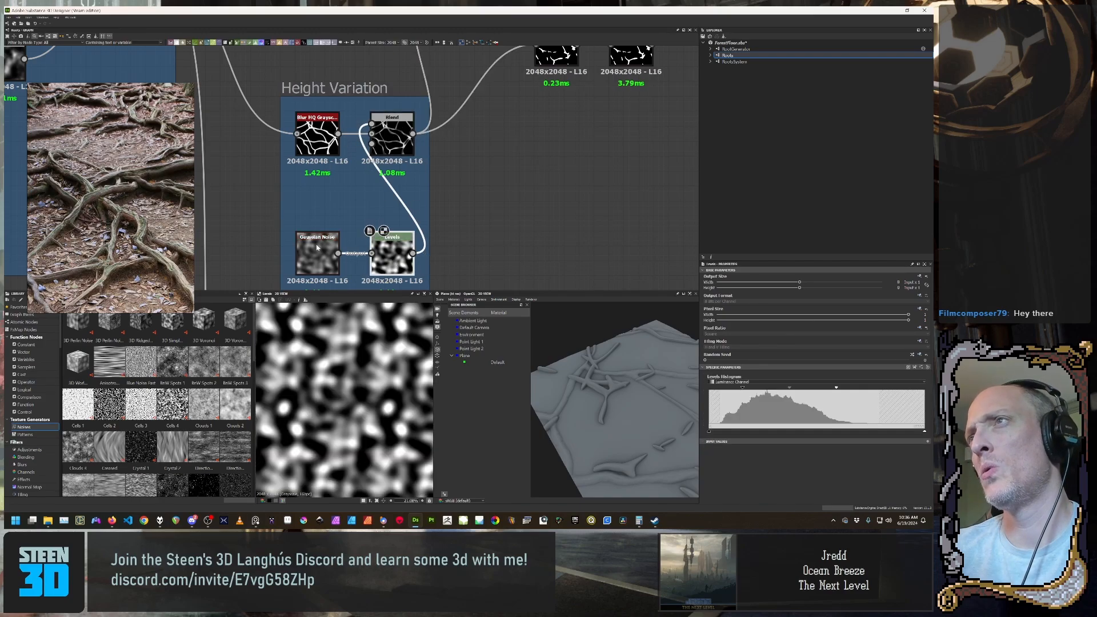
click(311, 146)
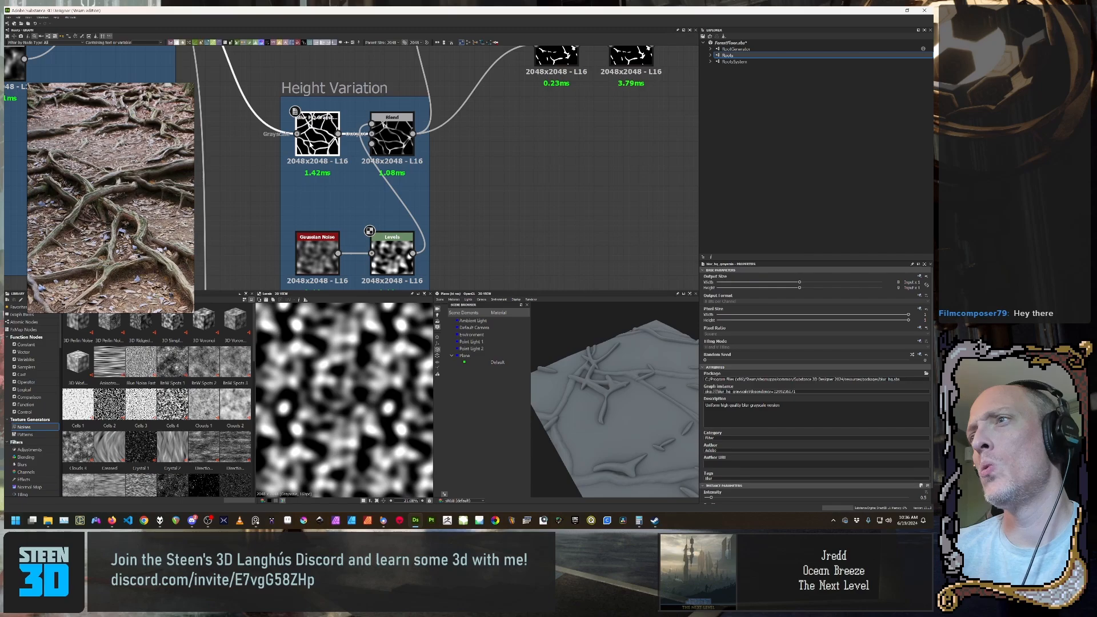
double_click(317, 137)
scroll(354, 346, up, 2)
scroll(354, 347, down, 2)
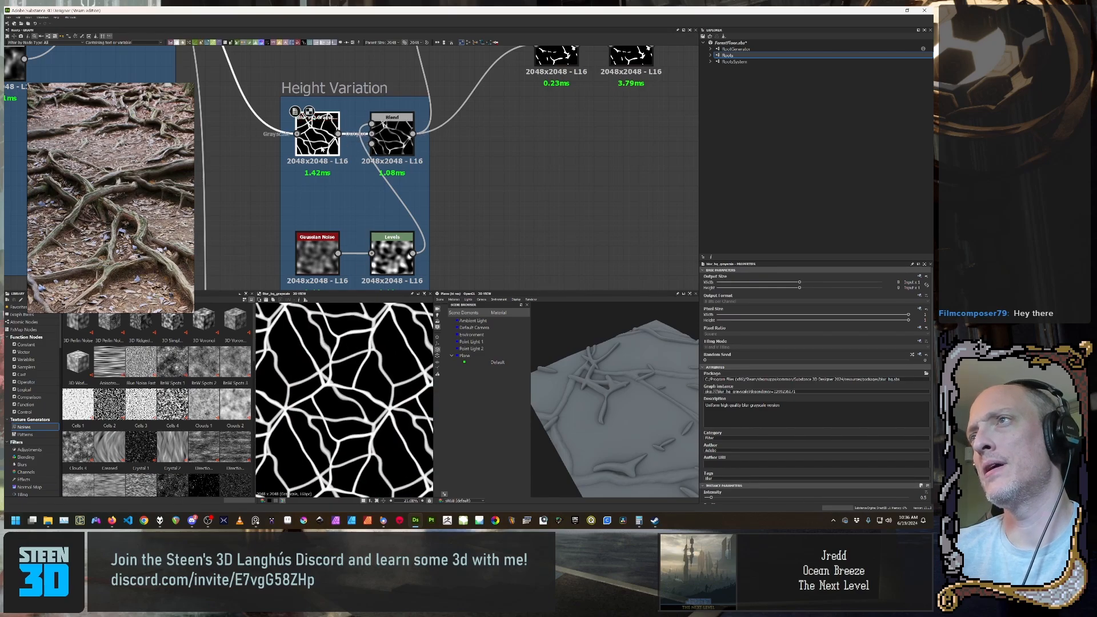
scroll(320, 149, up, 2)
double_click(423, 104)
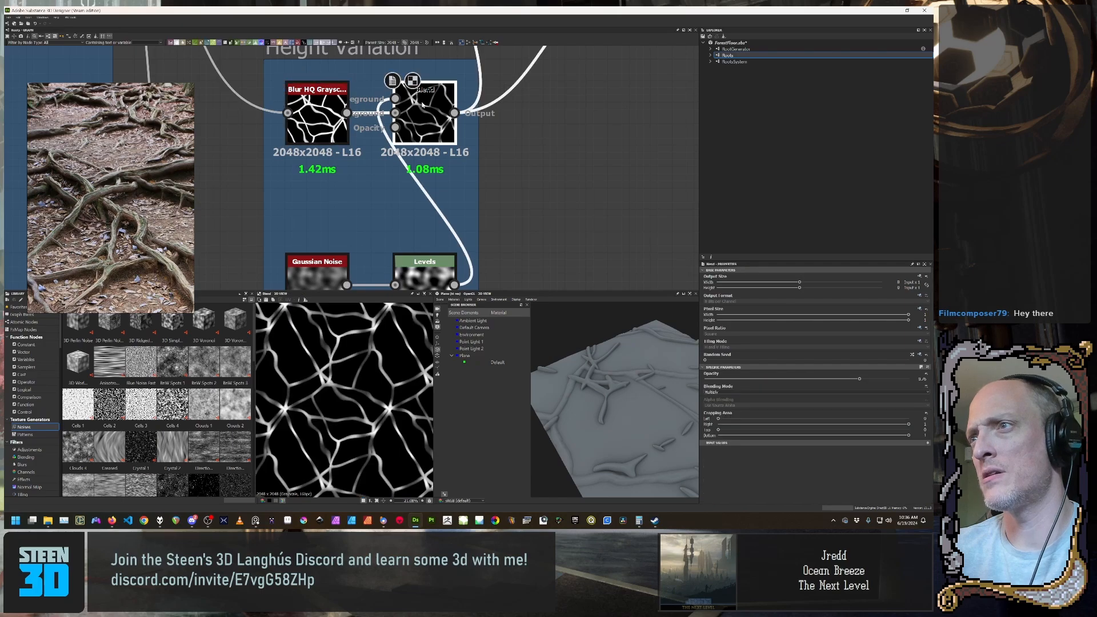
double_click(317, 114)
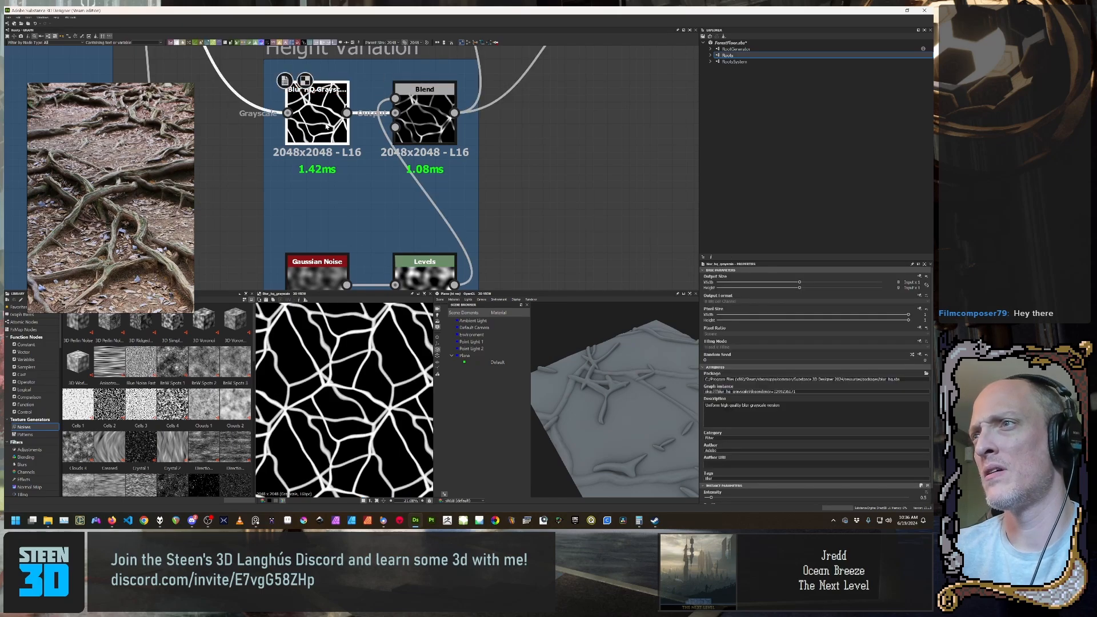
double_click(439, 132)
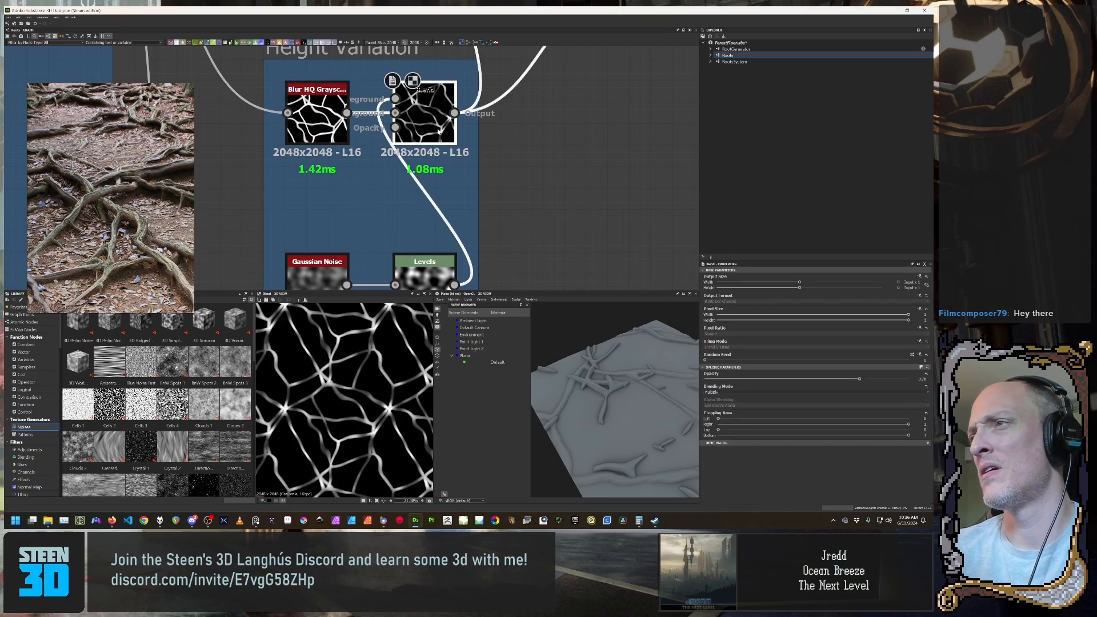
Step: Set the Position of the Histogram Scan after the Height Variation Blend to 1 and check the roots in 3D
scroll(439, 131, down, 4)
scroll(440, 193, up, 1)
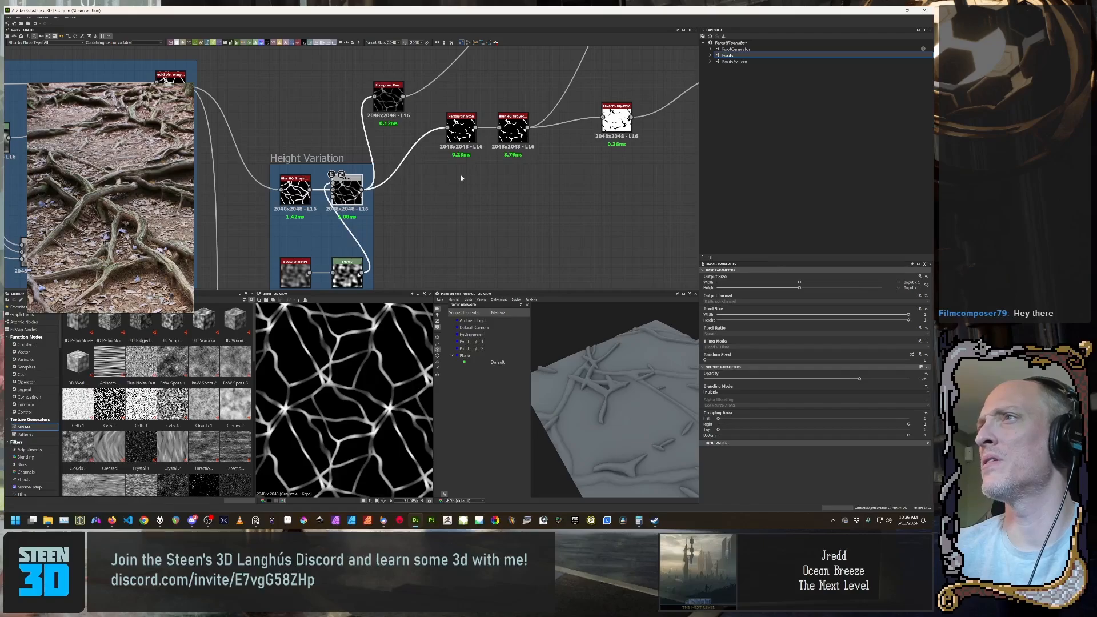
scroll(452, 173, up, 3)
double_click(428, 116)
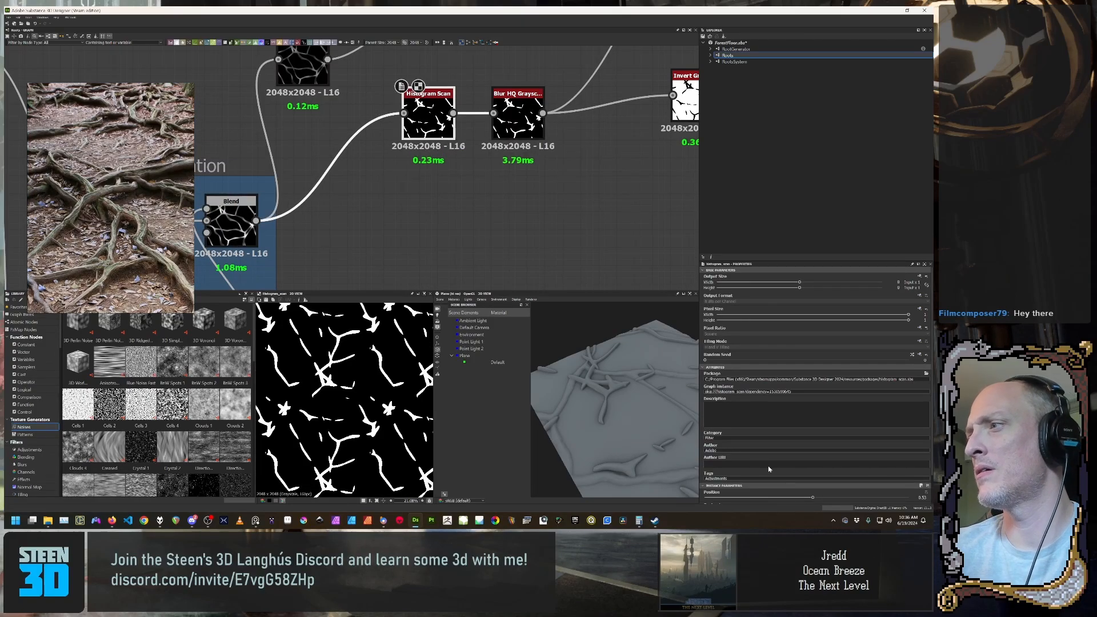
scroll(801, 487, down, 2)
drag(814, 465, 934, 459)
mouse_move(661, 403)
mouse_down()
mouse_move(627, 423)
mouse_move(663, 423)
mouse_up()
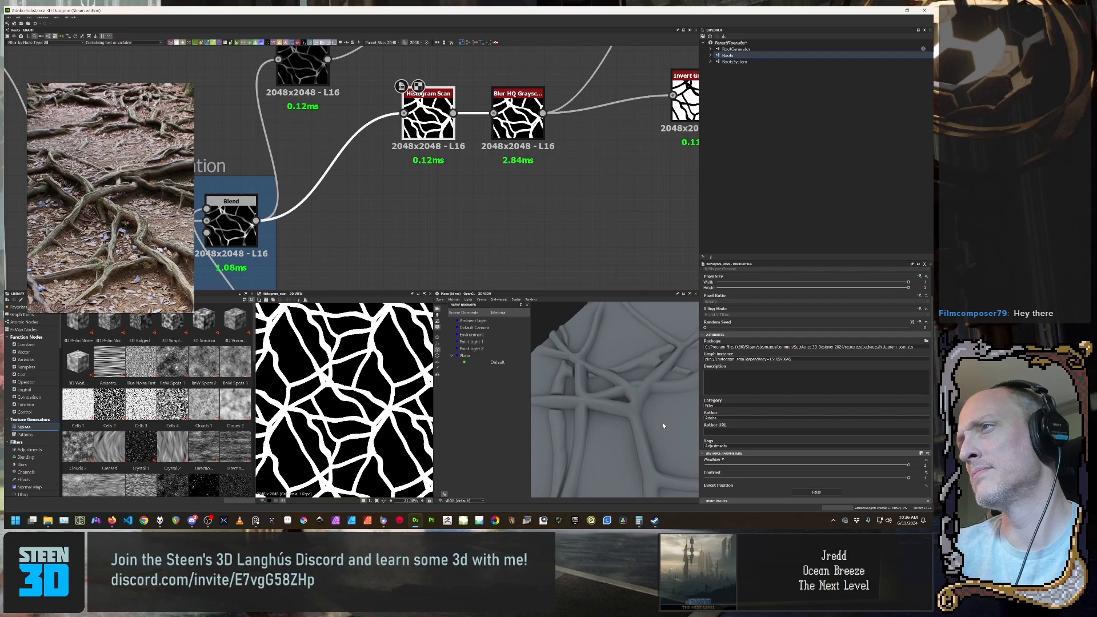
Step: Examine the outputs downstream of the Histogram Scan, from the blurred mask through to the Normal Blend
click(518, 113)
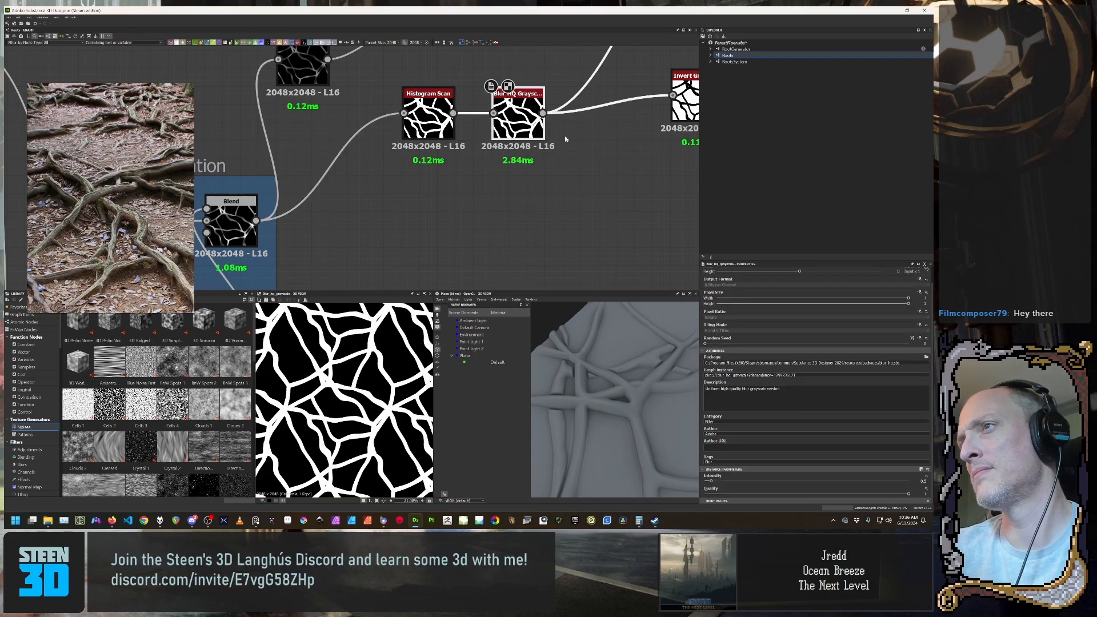
scroll(464, 143, down, 4)
scroll(463, 143, down, 3)
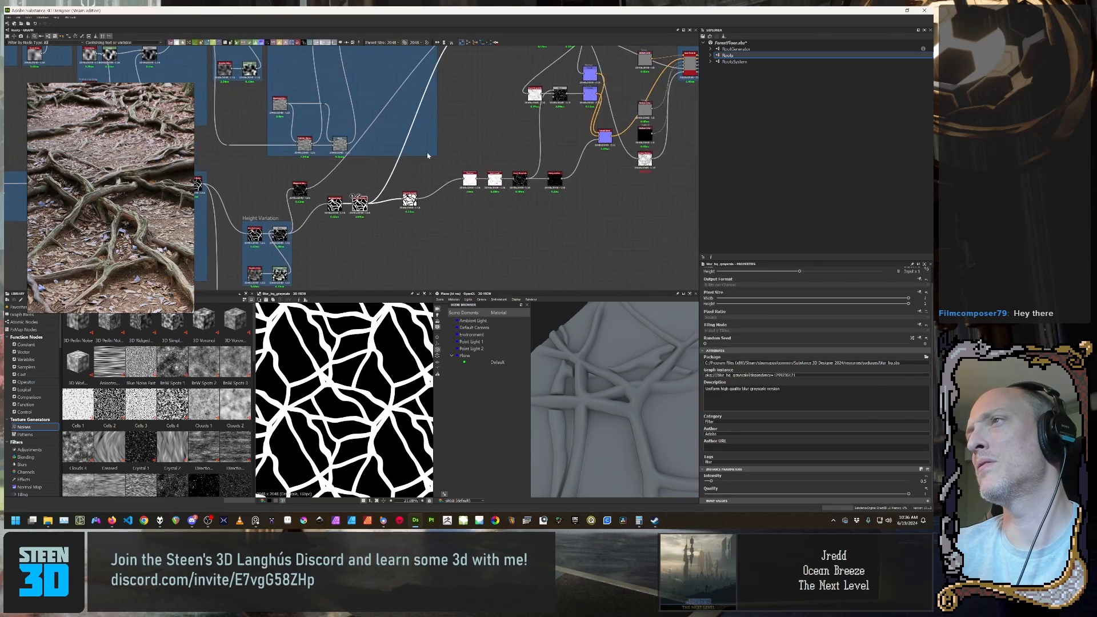
click(467, 174)
scroll(327, 358, up, 4)
scroll(326, 358, down, 2)
click(558, 182)
click(606, 140)
scroll(343, 351, up, 9)
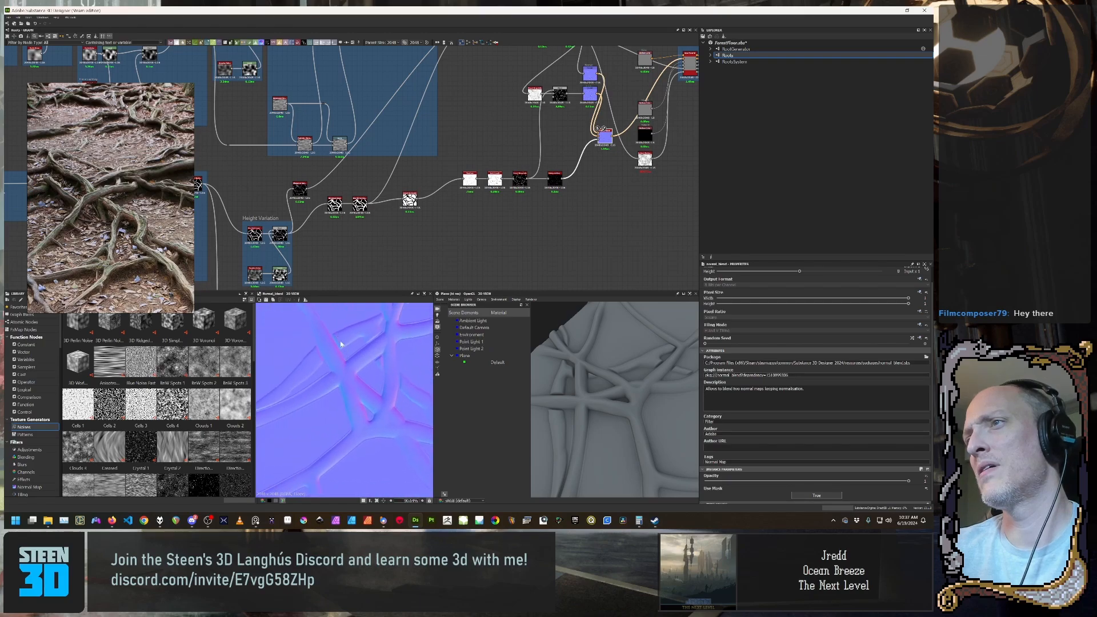
Step: Compare the outputs of the Histogram Scan after the Height Variation Blend and the Blur HQ Grayscale that follows it
scroll(326, 333, down, 2)
middle_drag(482, 154, 537, 114)
click(415, 166)
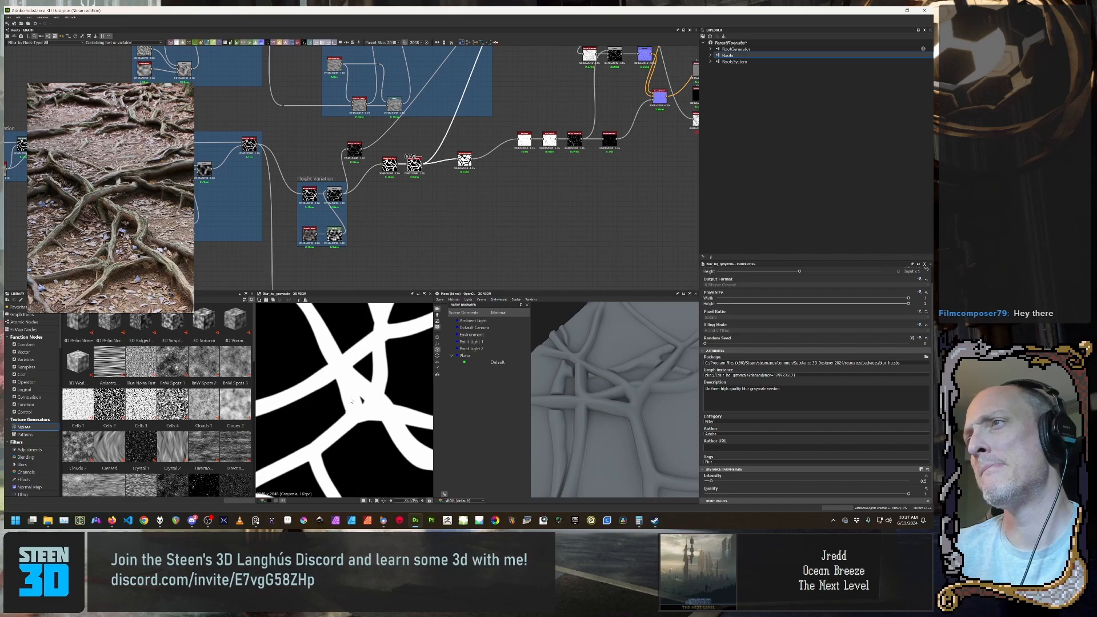
click(389, 165)
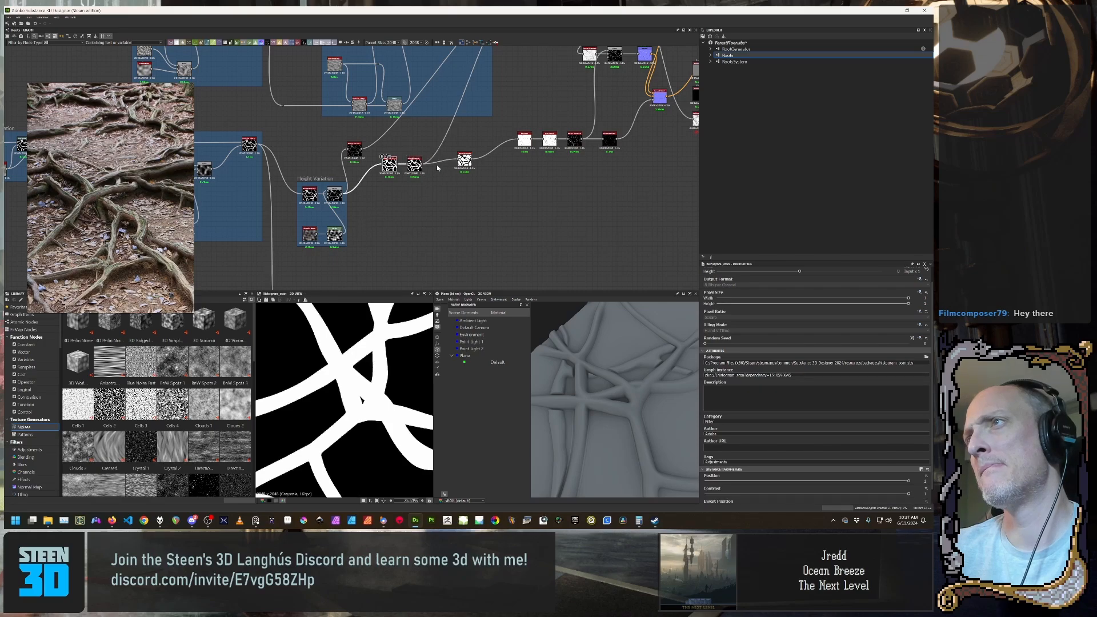
click(415, 165)
scroll(415, 165, up, 3)
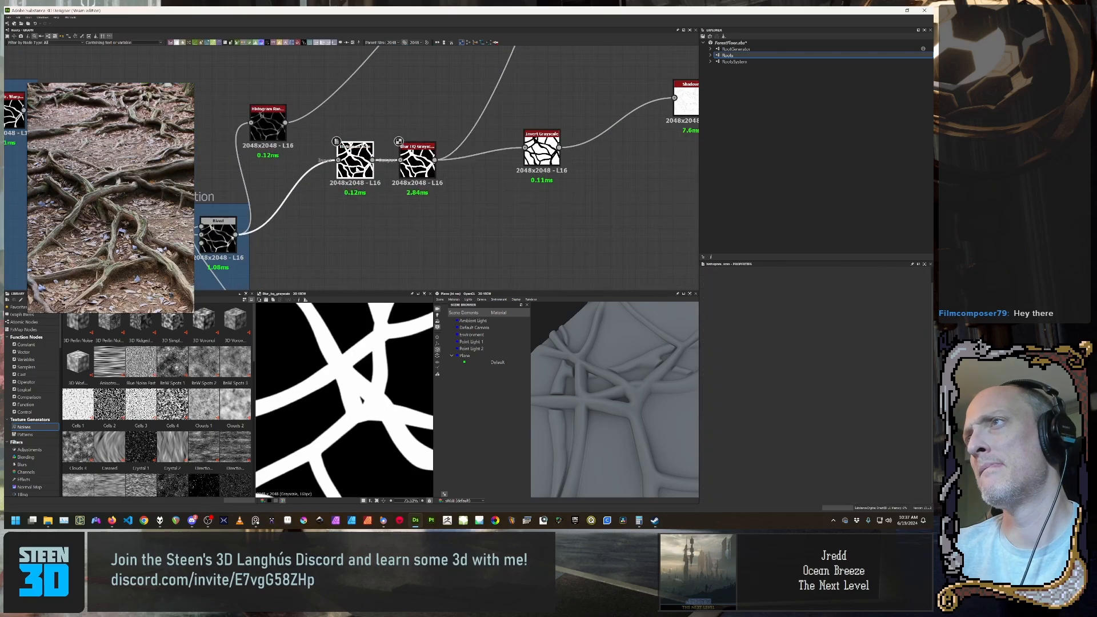
middle_drag(368, 257, 440, 251)
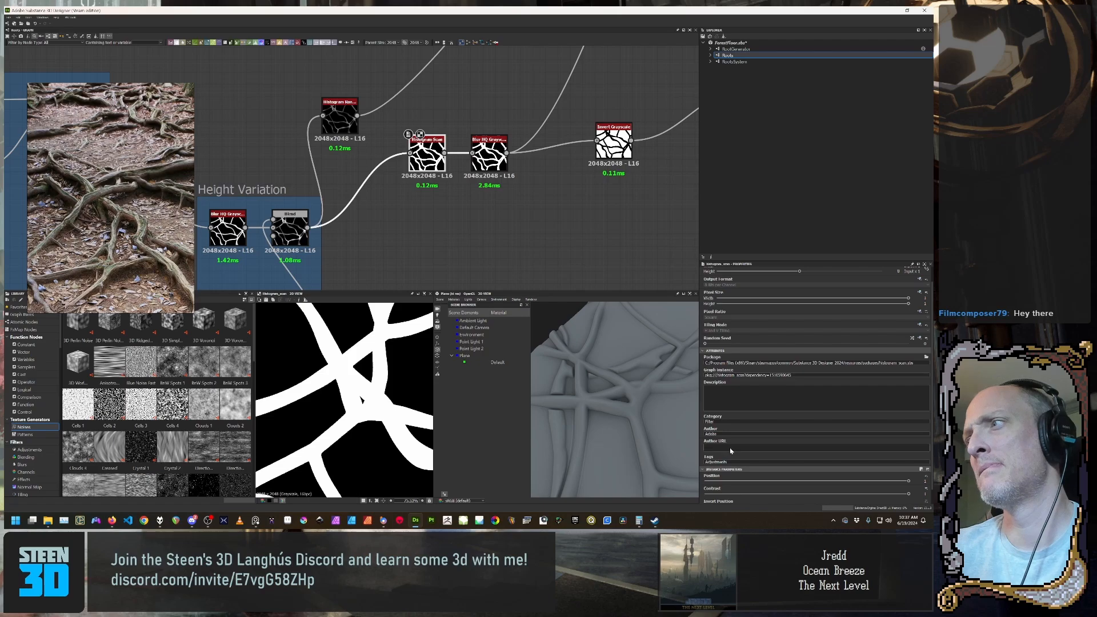
Step: Lower the Position of the Histogram Scan after the Height Variation Blend to about 0.68 and inspect the roots in 3D
scroll(793, 481, down, 1)
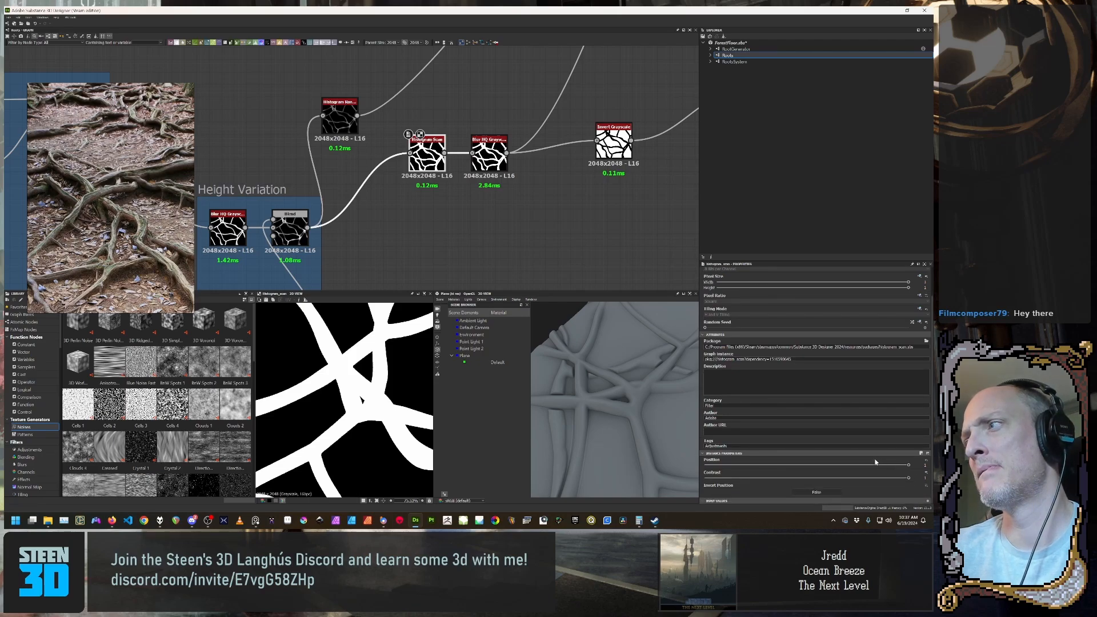
drag(895, 467, 844, 470)
drag(562, 429, 592, 403)
scroll(583, 412, up, 5)
scroll(583, 408, up, 3)
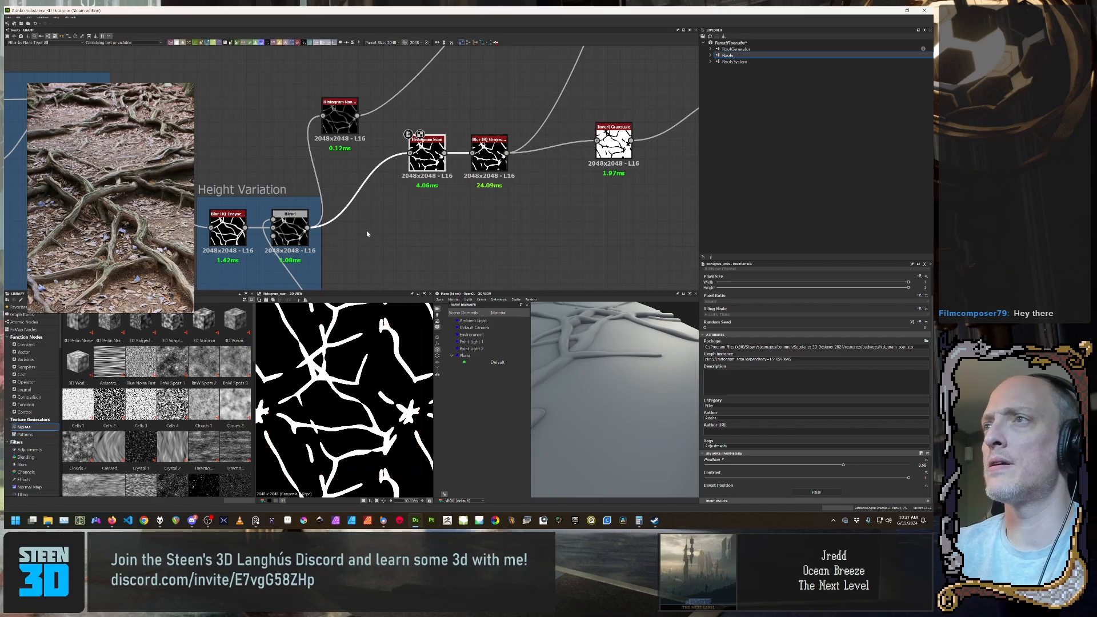
Step: Compare the Height Variation Blend with its Histogram Scan and Histogram Range outputs, and check the thin root ends on the 3D plane
double_click(289, 226)
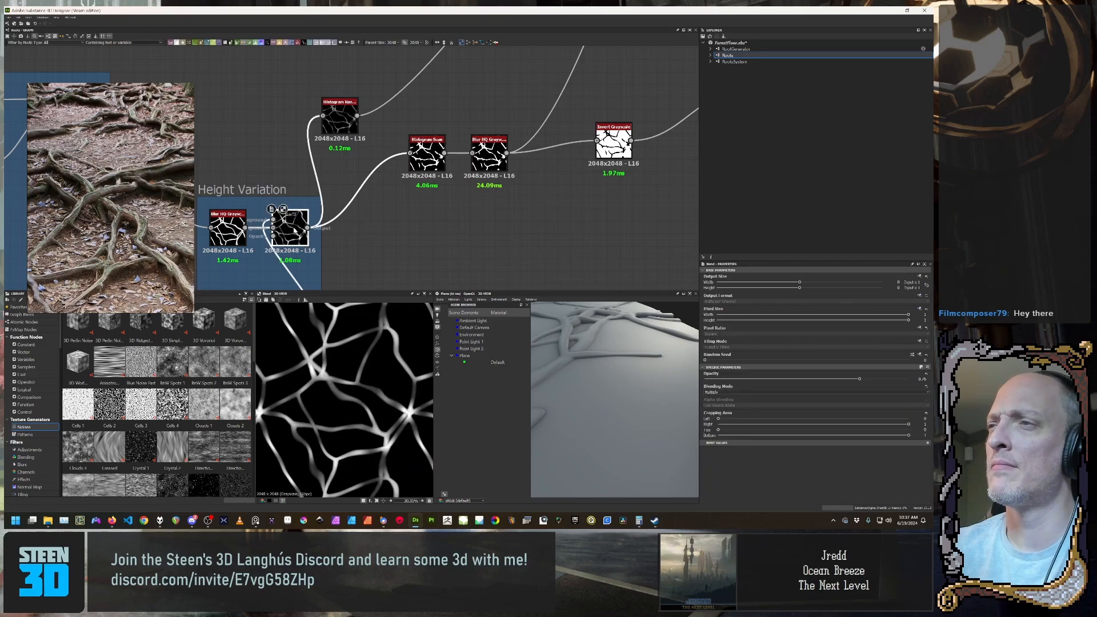
double_click(427, 152)
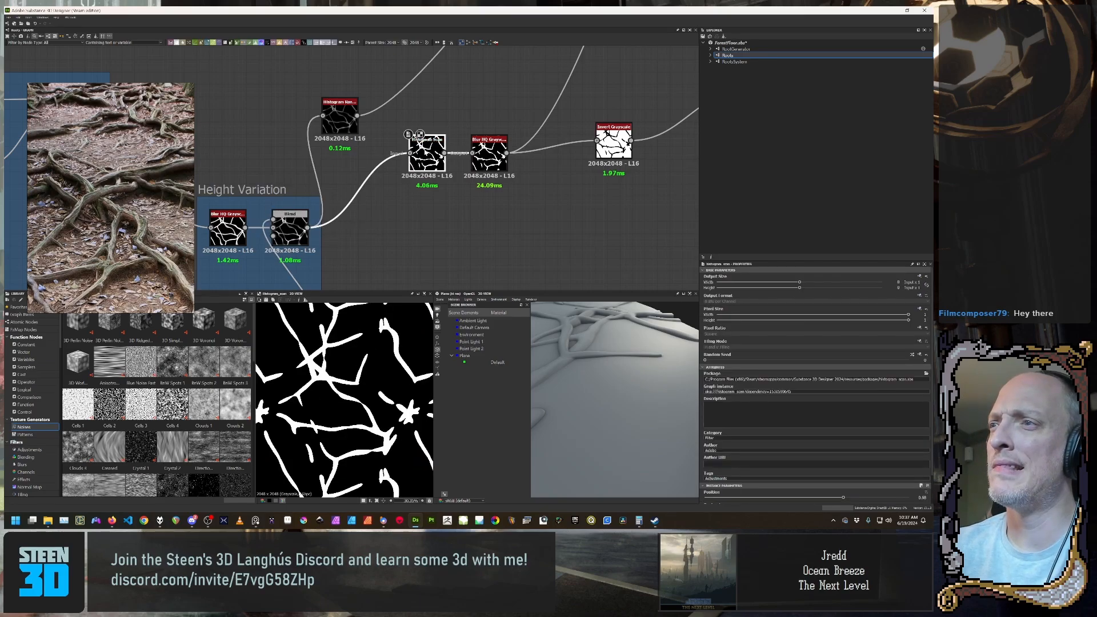
double_click(289, 224)
drag(571, 395, 614, 384)
scroll(595, 404, up, 4)
scroll(611, 399, down, 4)
scroll(577, 394, down, 1)
scroll(547, 386, up, 3)
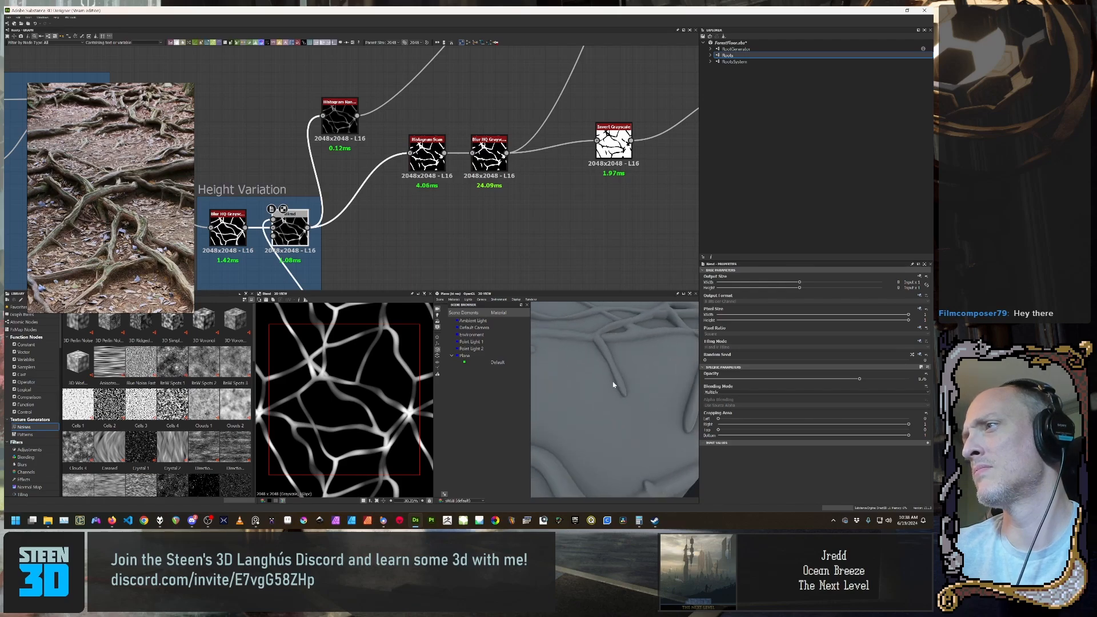
middle_drag(415, 216, 384, 238)
click(403, 182)
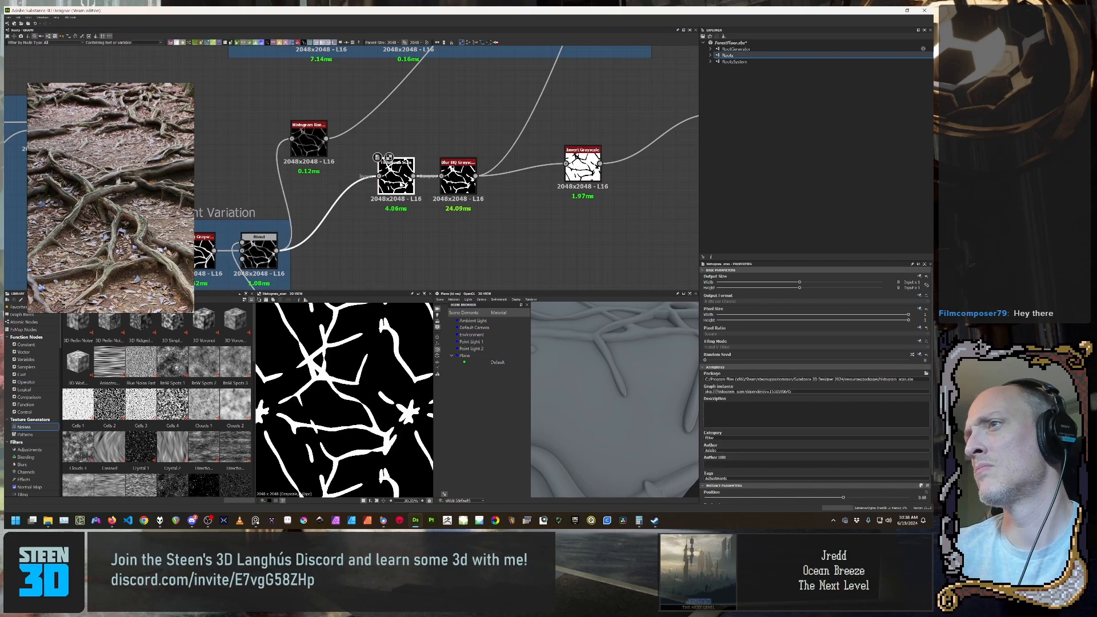
click(315, 138)
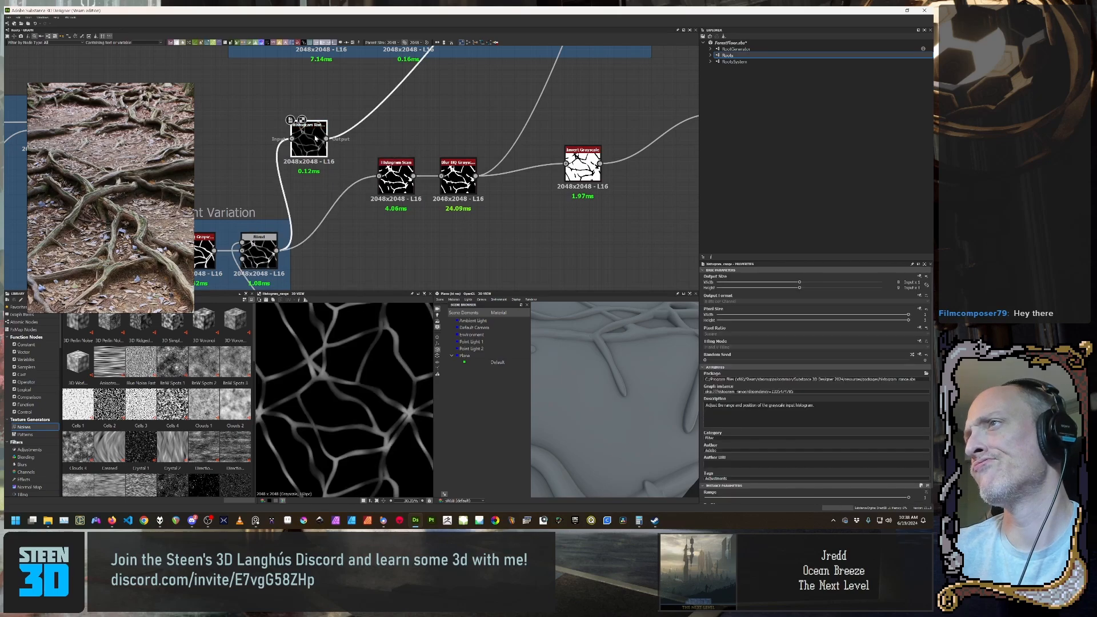
Step: Raise the Position of the Histogram Scan after the Height Variation Blend to about 0.84 and check the whole plane in 3D
click(405, 181)
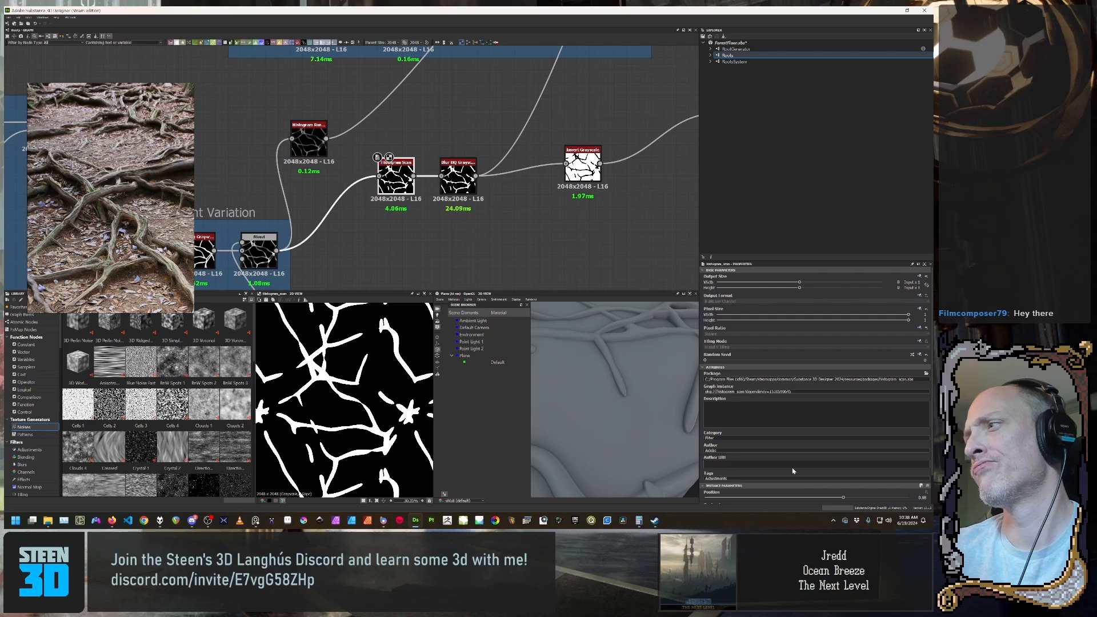
scroll(793, 471, down, 2)
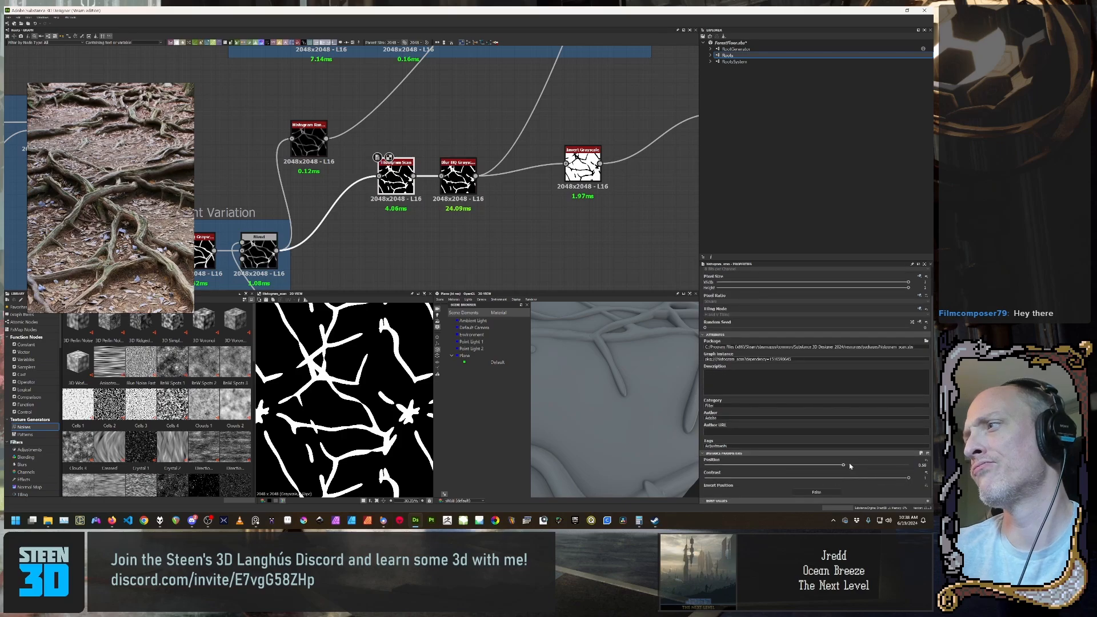
drag(847, 466, 877, 472)
drag(611, 397, 643, 421)
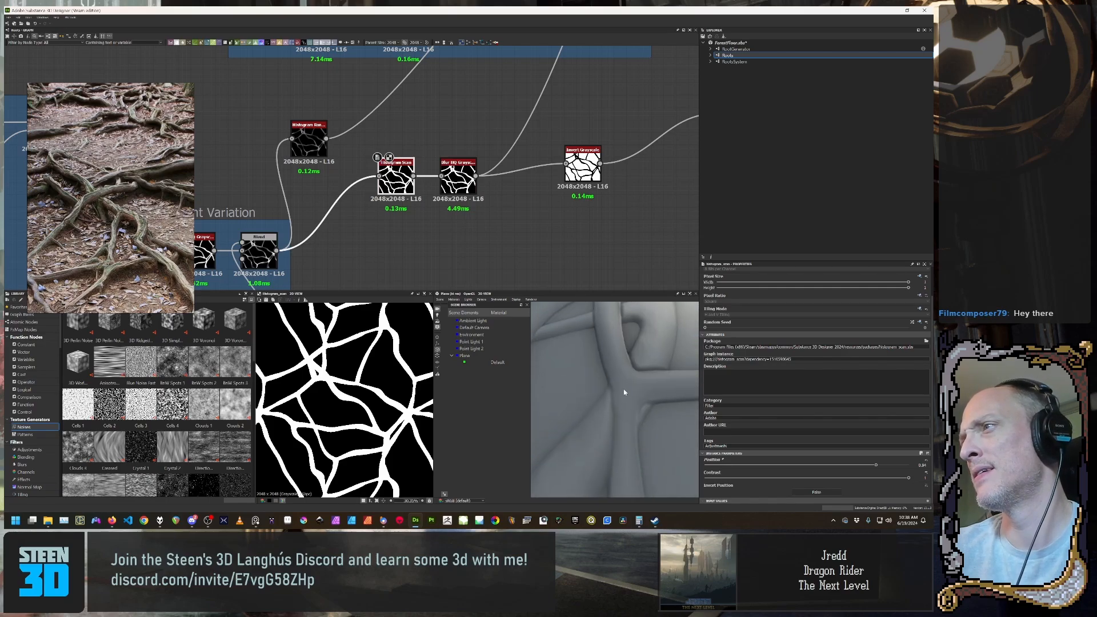
scroll(634, 395, down, 3)
drag(643, 423, 593, 425)
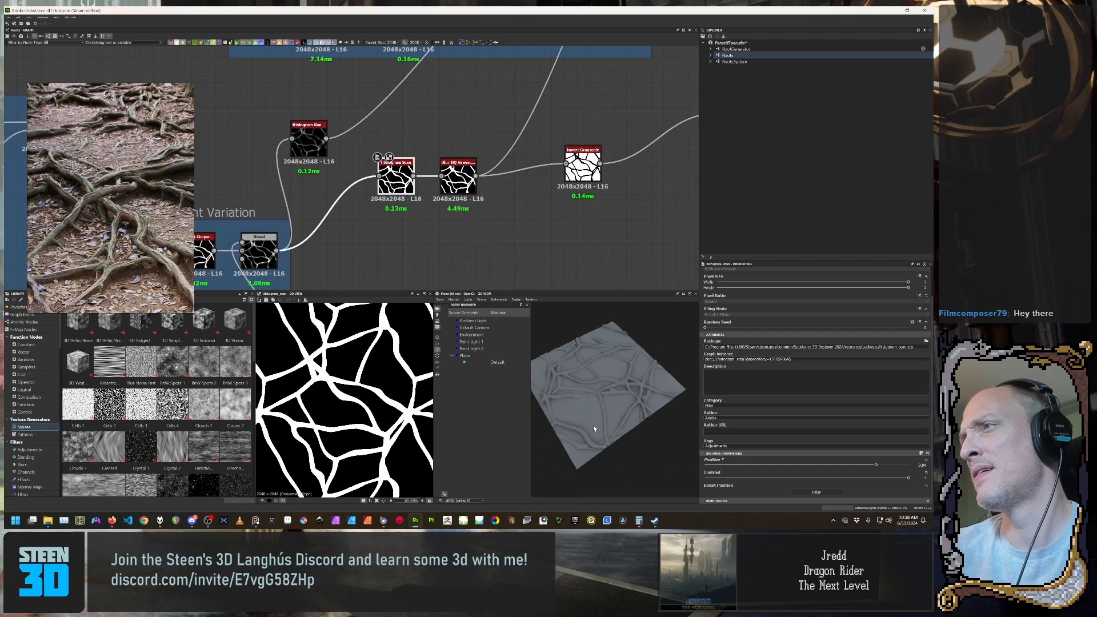
Step: Examine the overlapping roots in the Blend after the Surface Details frame and compare it with the Histogram node before it
middle_drag(538, 226, 387, 304)
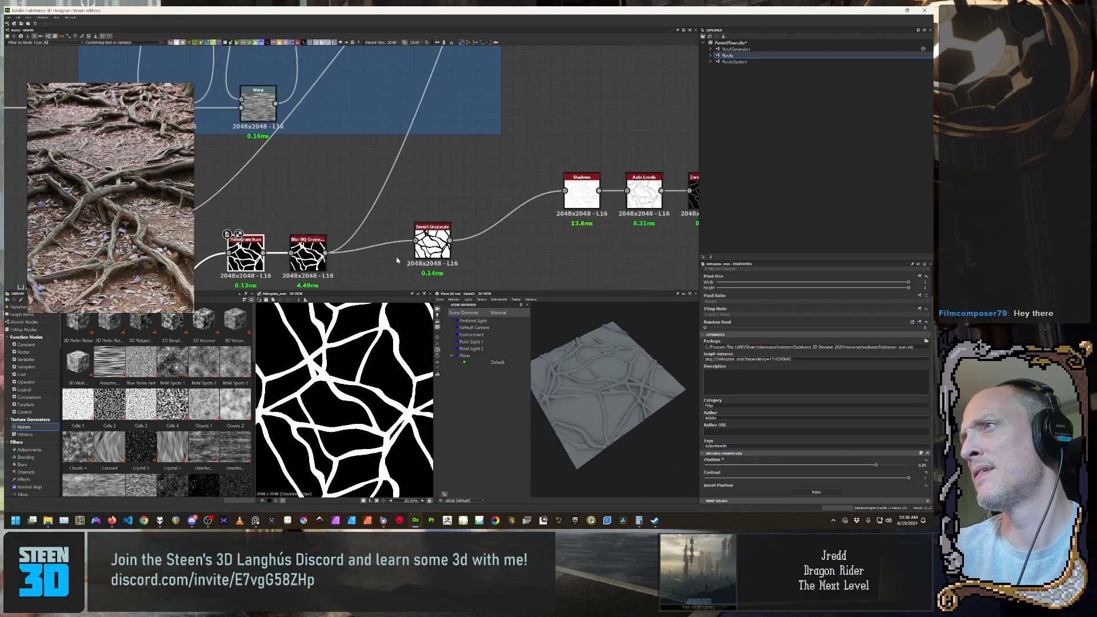
scroll(396, 258, down, 3)
middle_drag(465, 143, 464, 241)
double_click(505, 104)
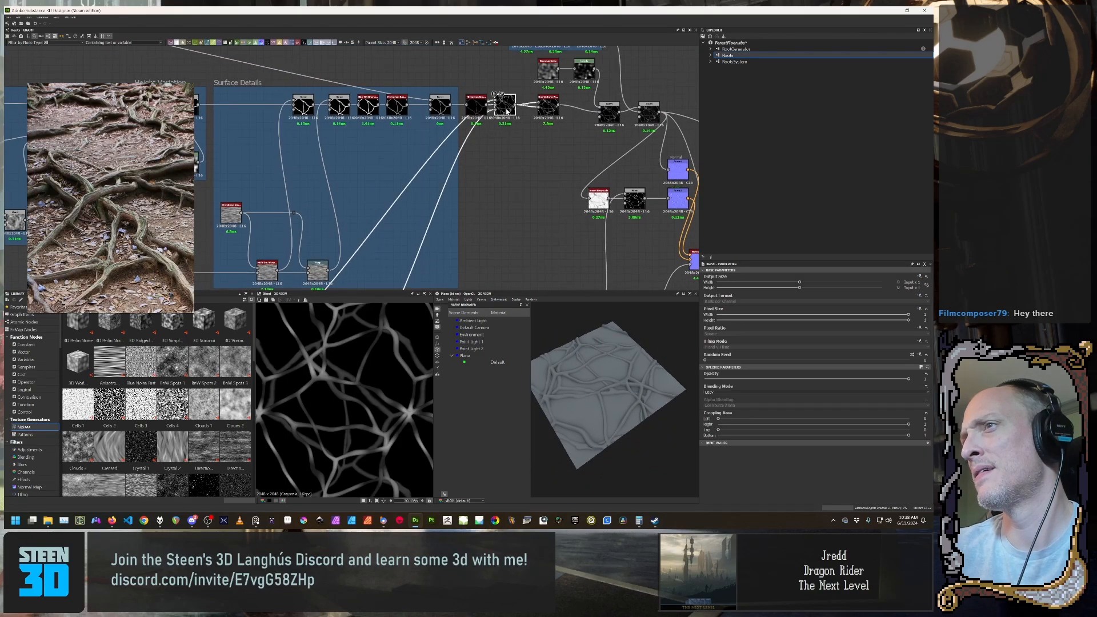
scroll(330, 343, up, 2)
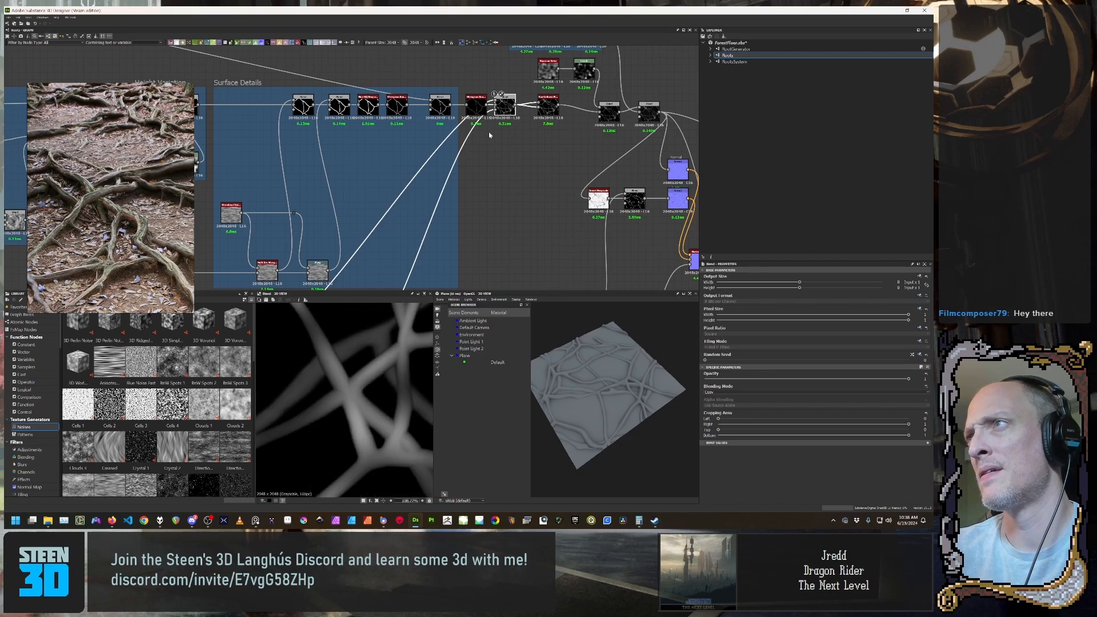
double_click(469, 110)
double_click(506, 107)
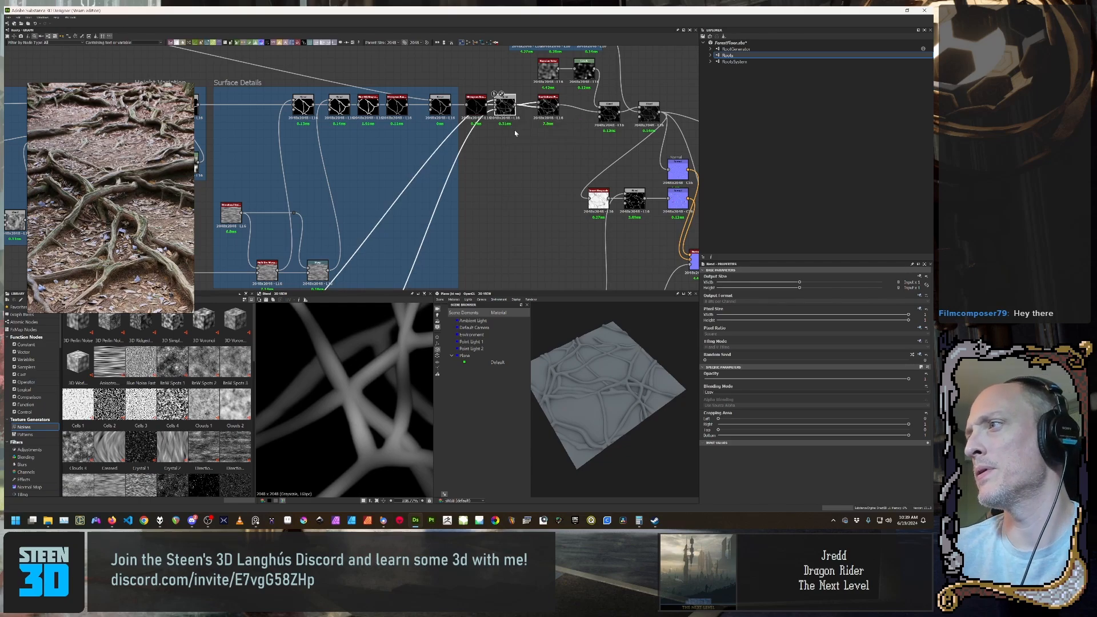
Step: Try the Add (Linear Dodge) blending mode on the Blend after Surface Details and inspect the root crossings in 3D
click(733, 392)
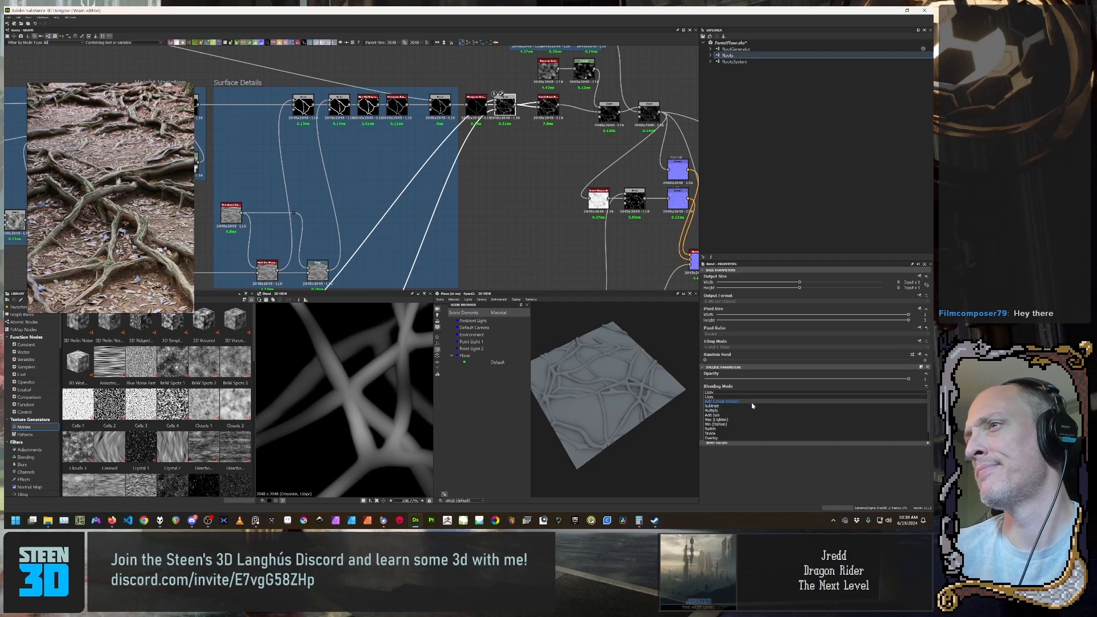
click(751, 402)
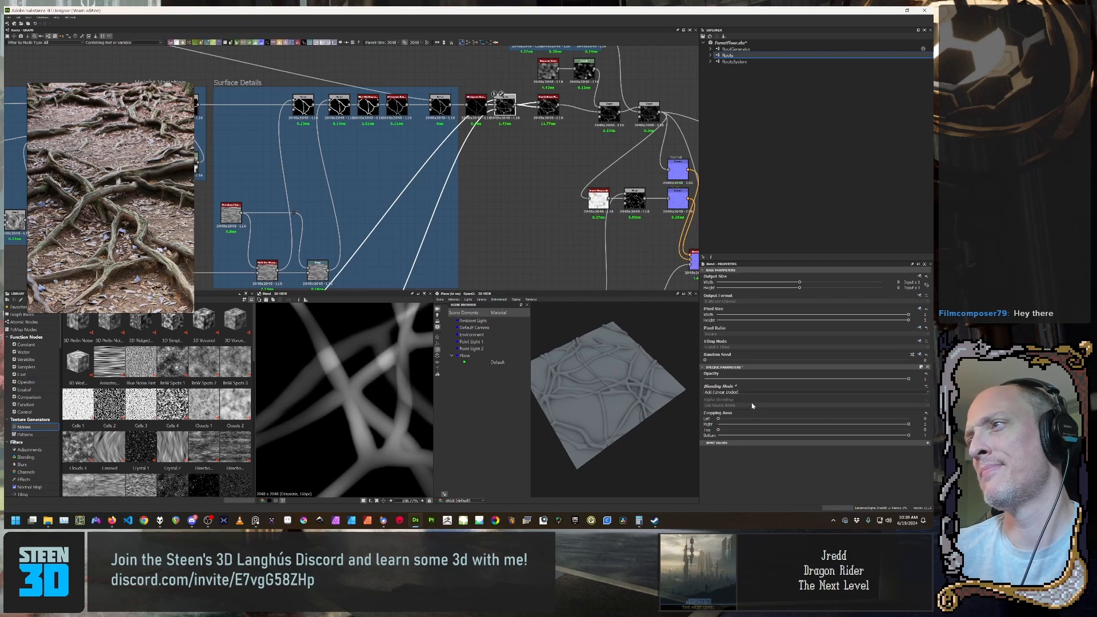
scroll(611, 417, up, 5)
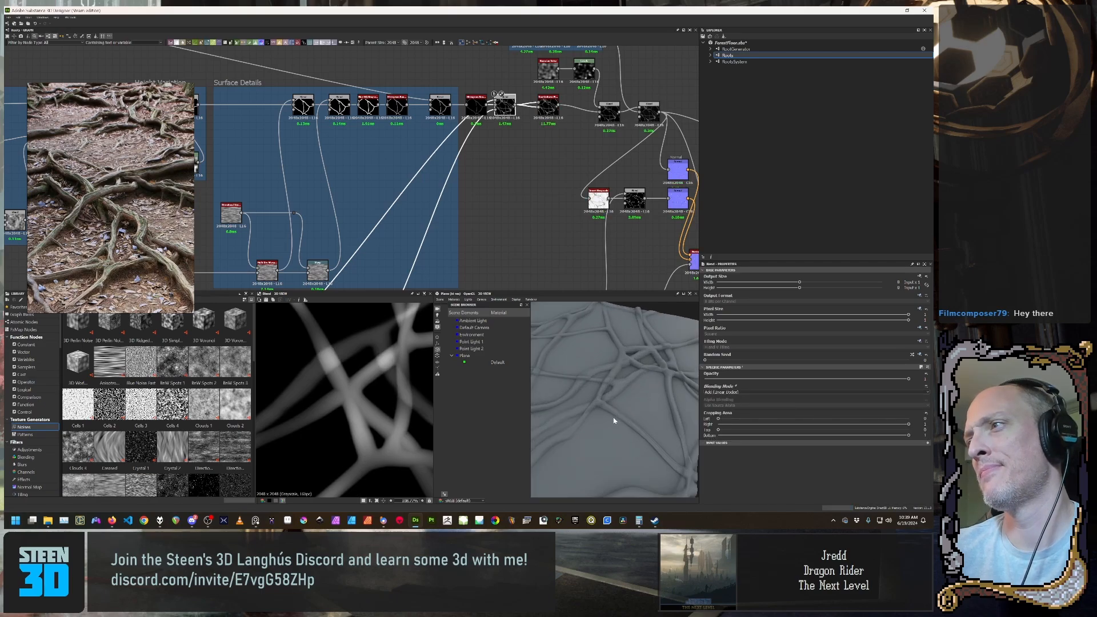
drag(608, 420, 602, 372)
scroll(588, 374, up, 5)
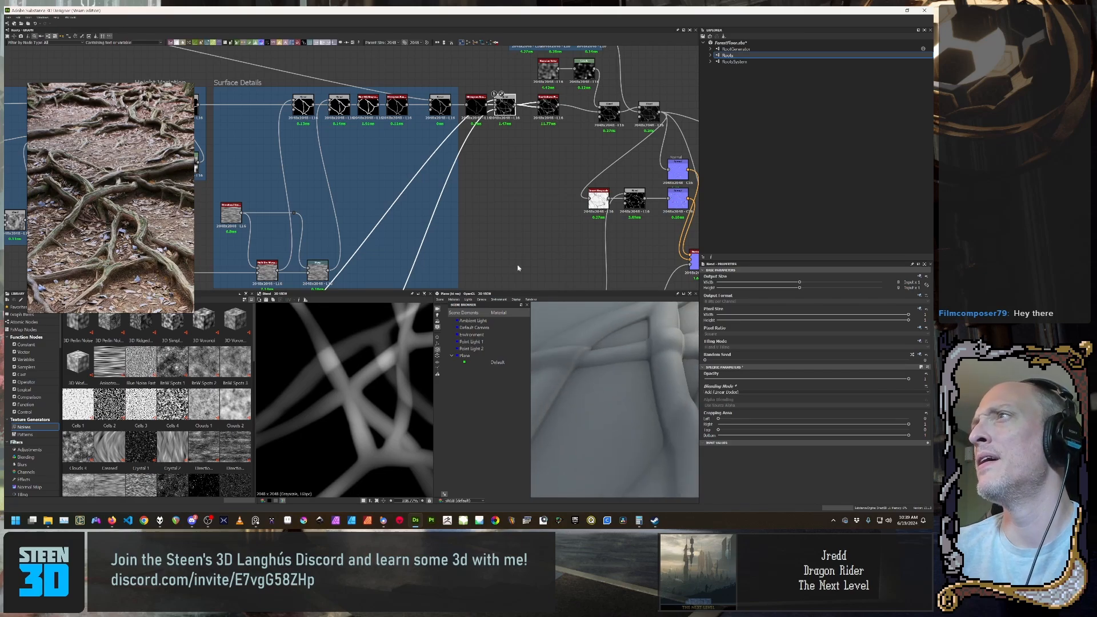
Step: Try stronger Intensity values on the Non Uniform Blur Grayscale after the root Blend, and bring it back to a low value
click(548, 105)
scroll(728, 452, down, 5)
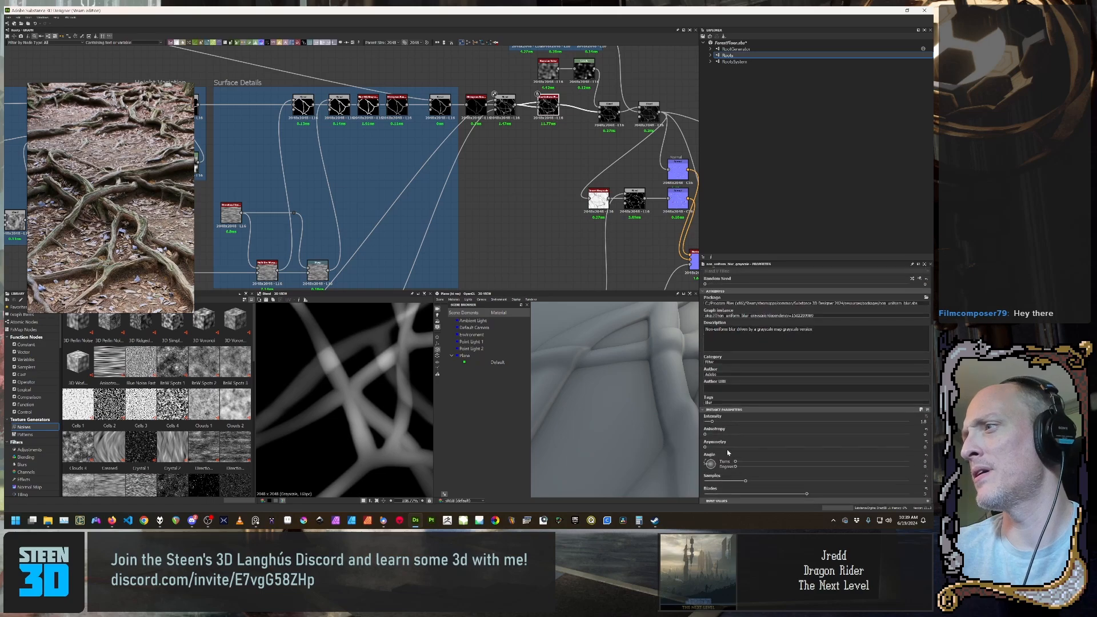
drag(715, 420, 738, 423)
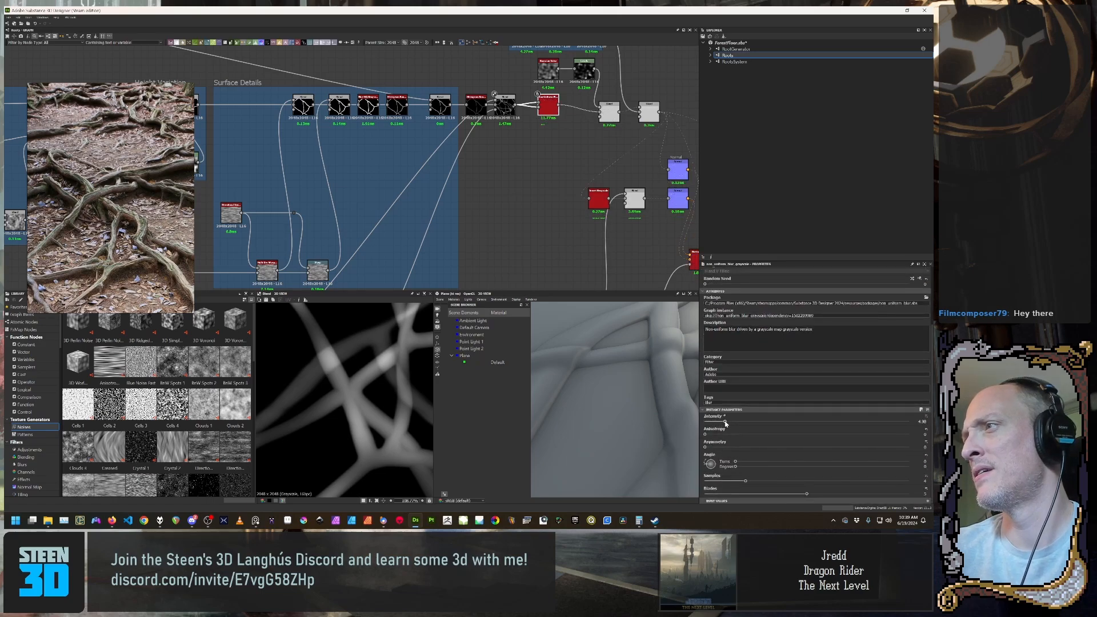
click(739, 424)
drag(738, 421, 714, 421)
drag(640, 366, 588, 377)
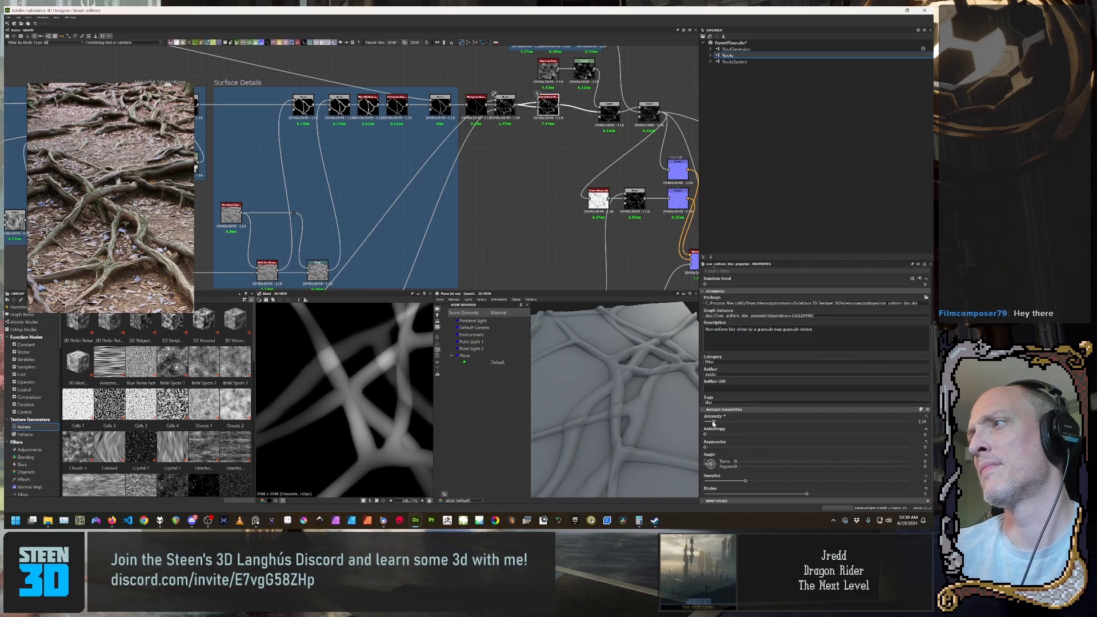
drag(713, 422, 711, 423)
Step: Set the blending mode of the Blend after Surface Details to Max (Lighten) and inspect the root crossings in 3D
click(503, 109)
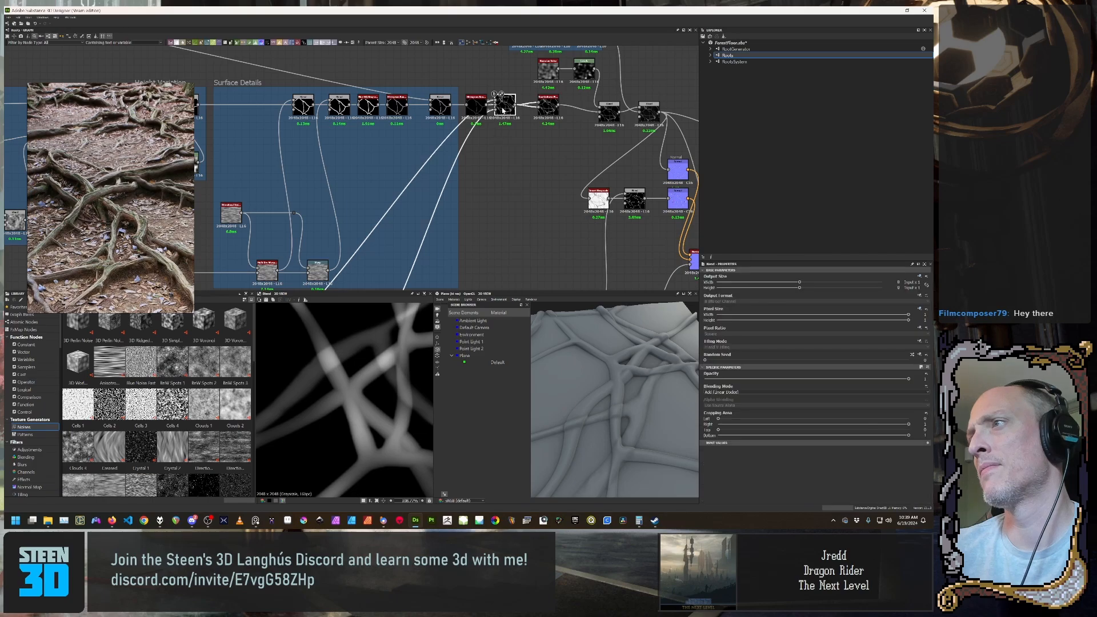
click(767, 391)
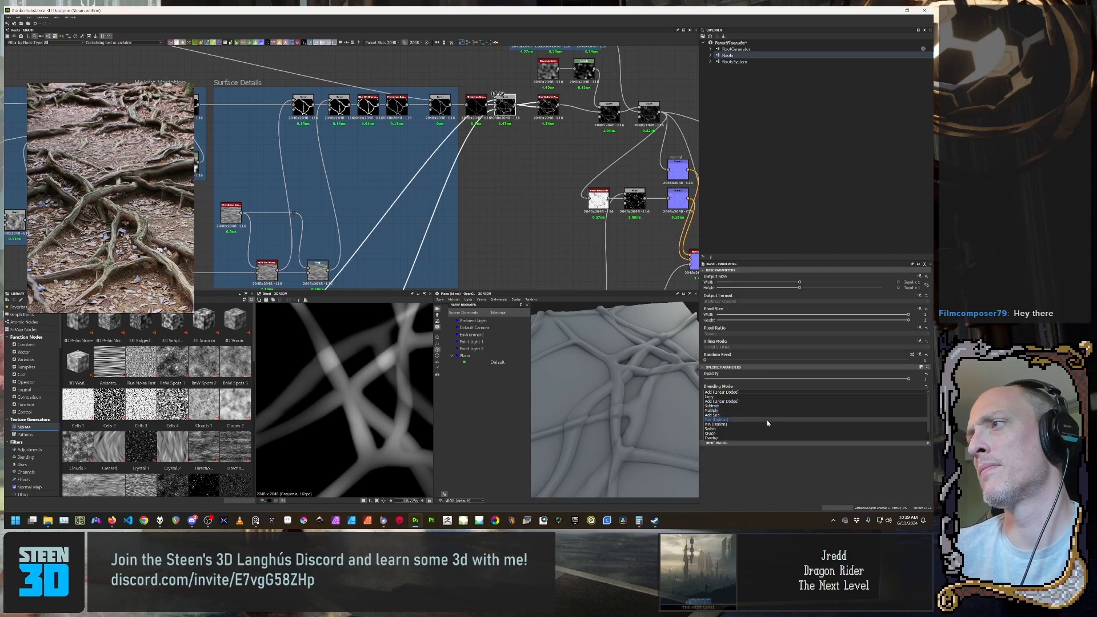
click(768, 423)
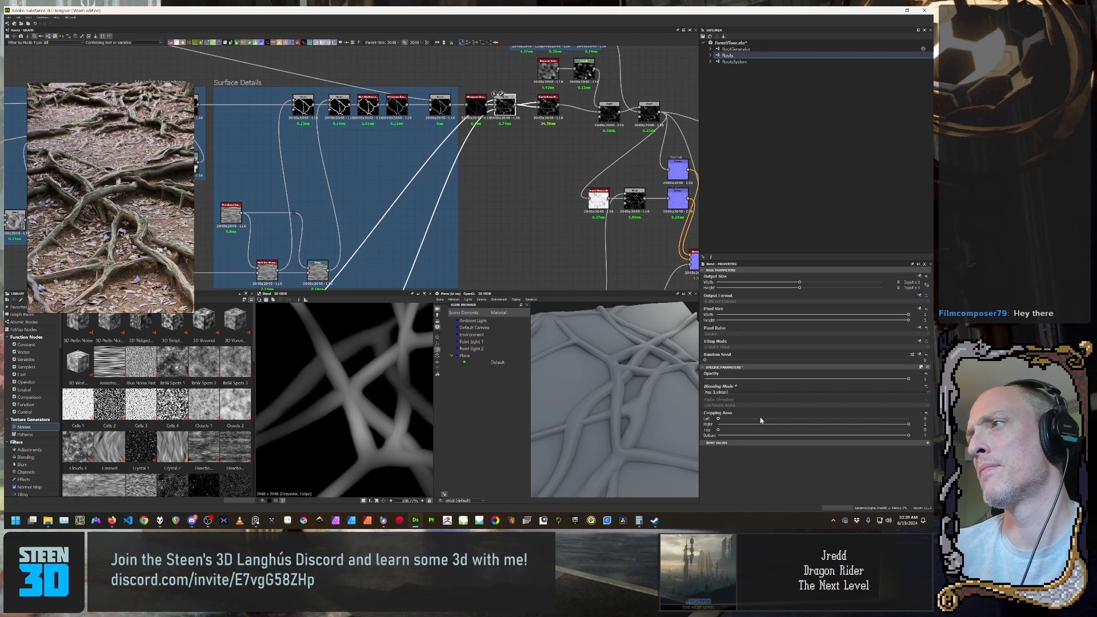
drag(599, 413, 624, 403)
scroll(621, 402, up, 5)
scroll(623, 402, down, 3)
scroll(625, 395, up, 2)
scroll(626, 395, down, 1)
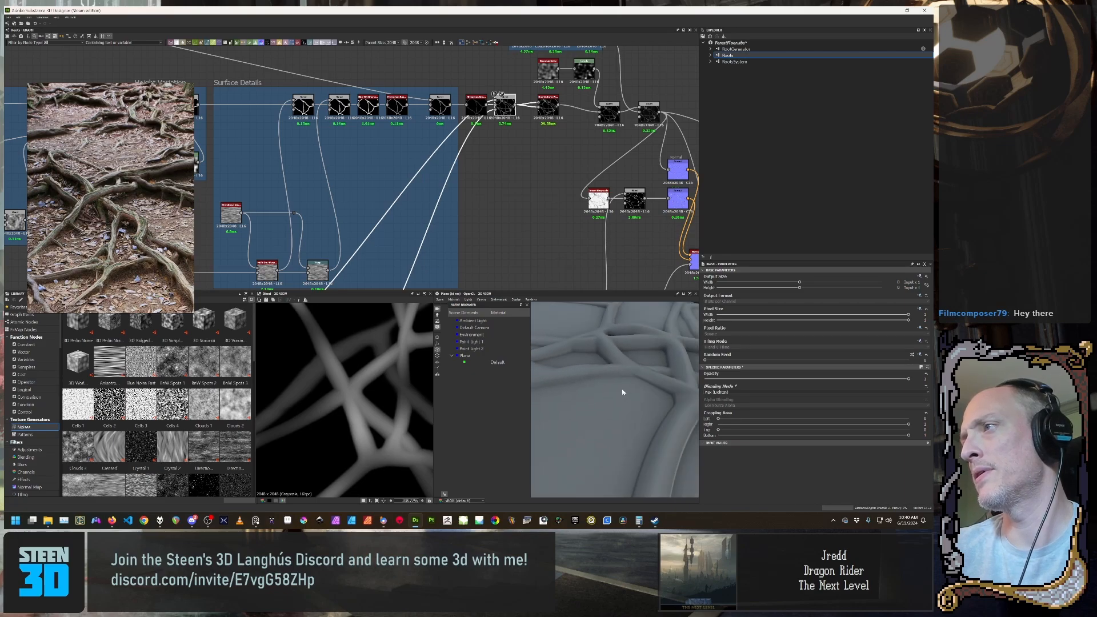
Step: Examine the Normal Blend output and the two Normal nodes that feed it
middle_drag(615, 220, 489, 203)
scroll(583, 230, down, 2)
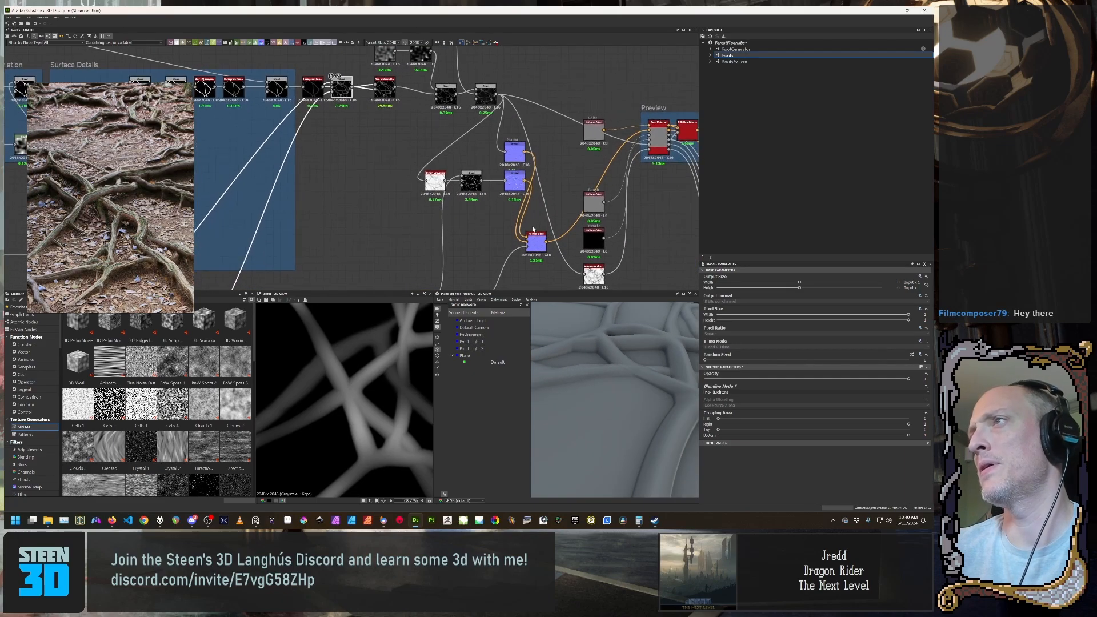
scroll(530, 231, down, 2)
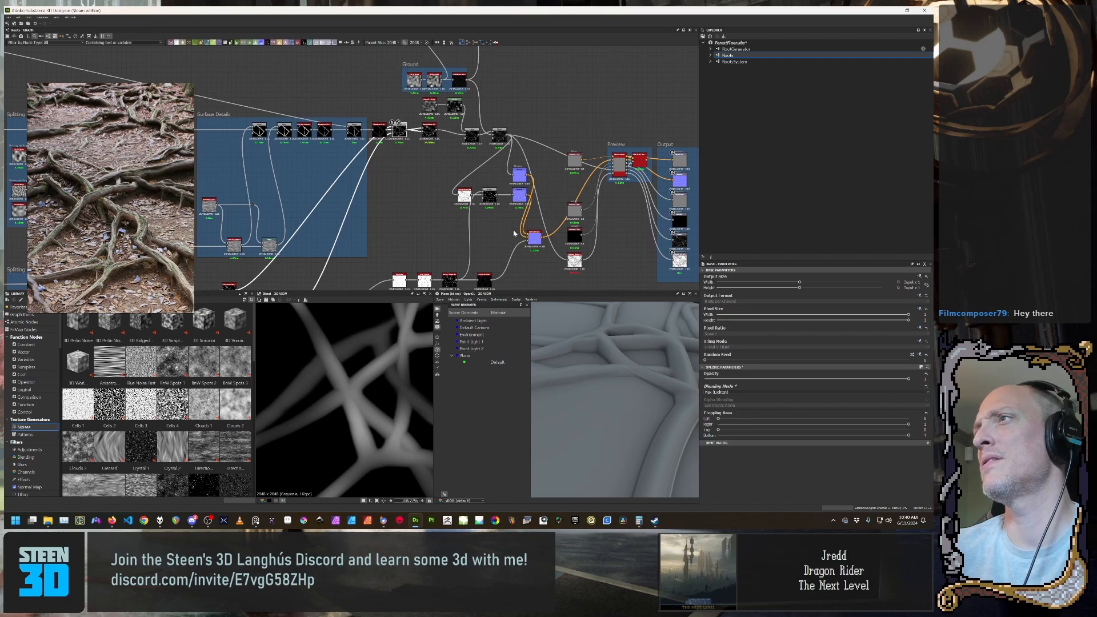
middle_drag(526, 254, 478, 231)
scroll(449, 234, up, 1)
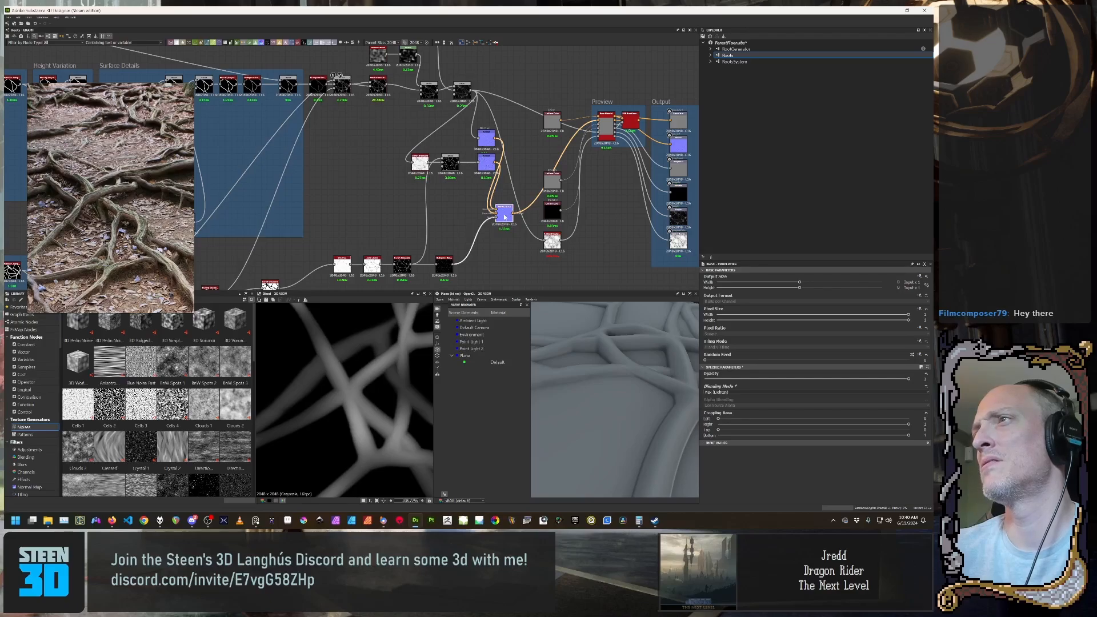
click(498, 218)
scroll(343, 371, down, 5)
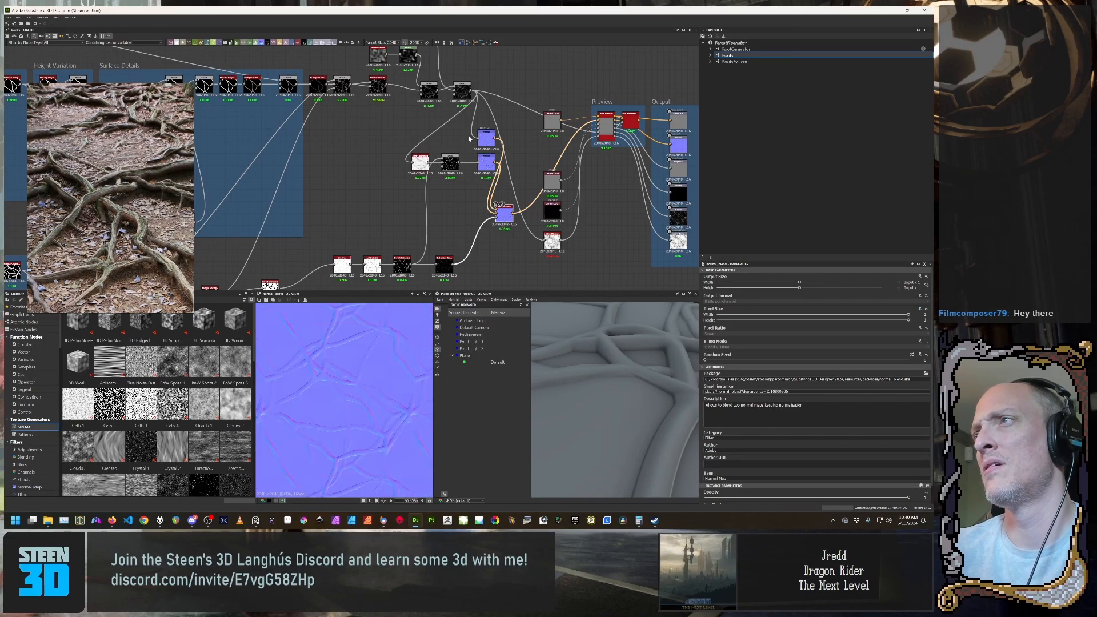
double_click(490, 168)
double_click(484, 141)
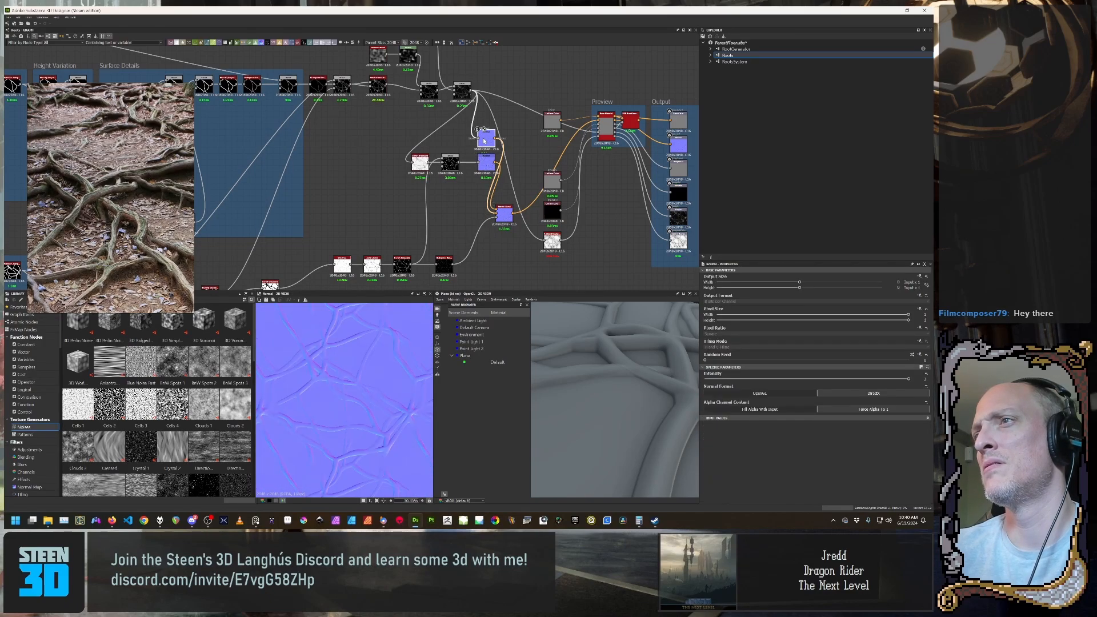
Step: Compare the outputs of the two Normal nodes against each other and check the combined result in the Normal Blend
double_click(487, 168)
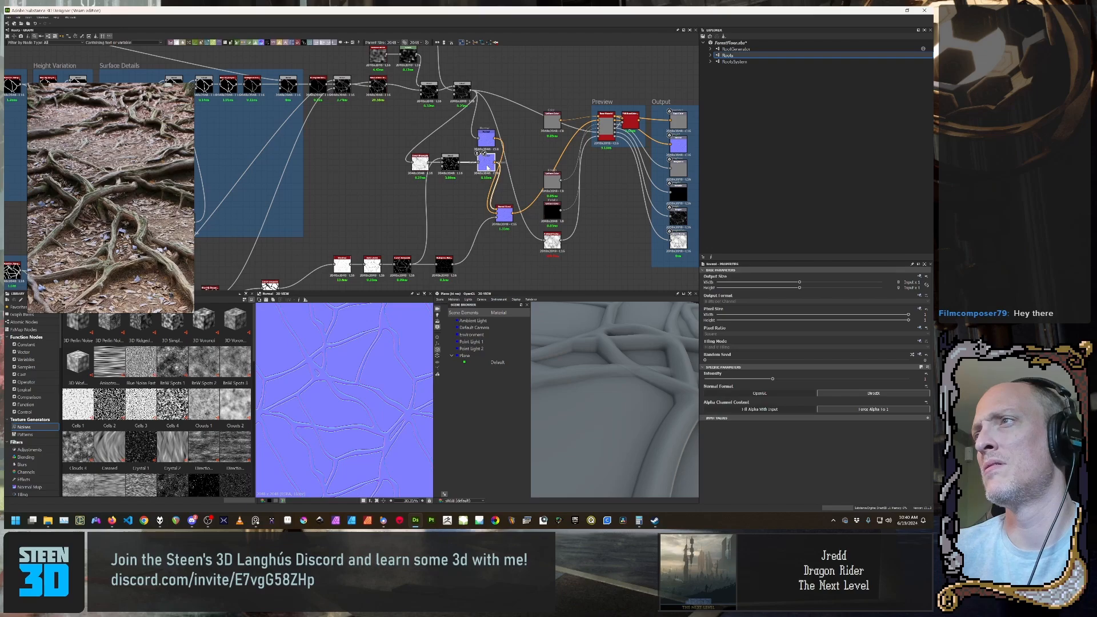
double_click(486, 143)
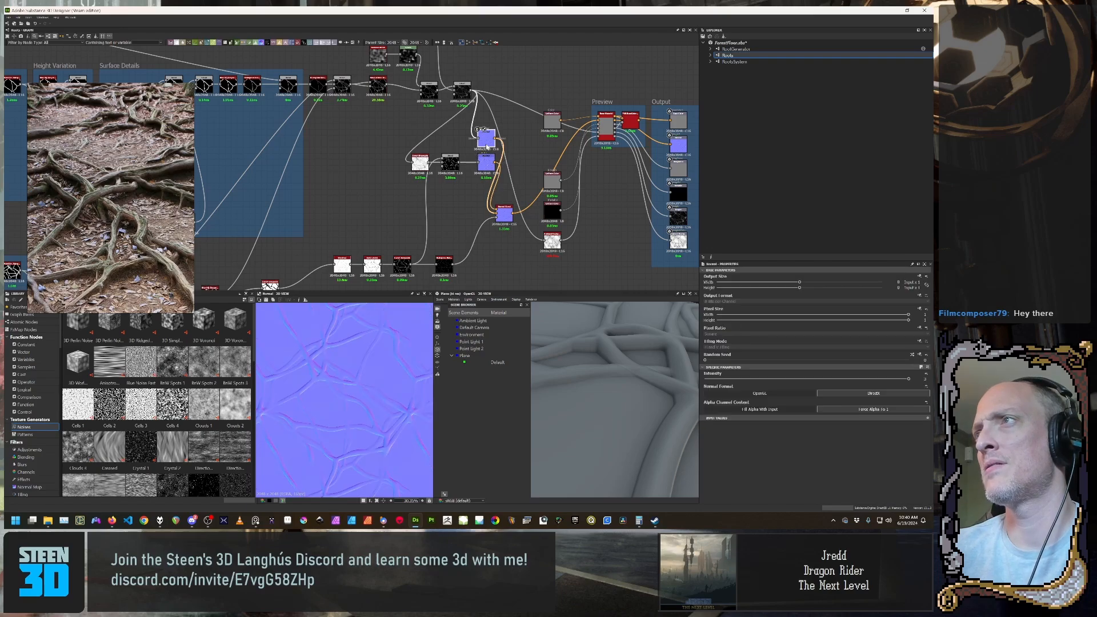
scroll(487, 146, up, 4)
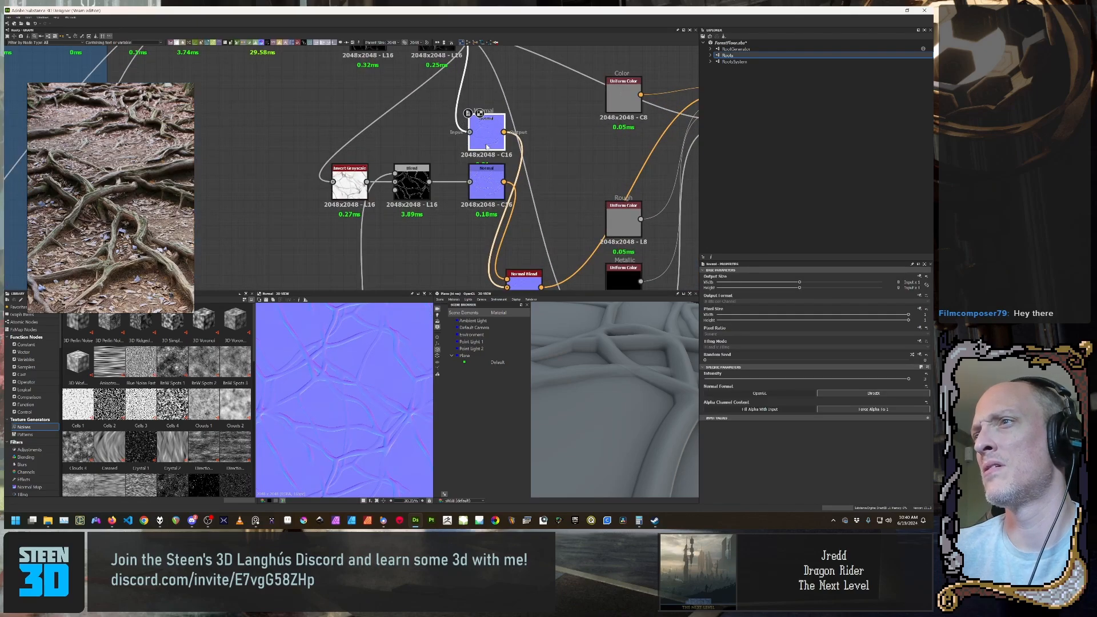
scroll(487, 146, down, 6)
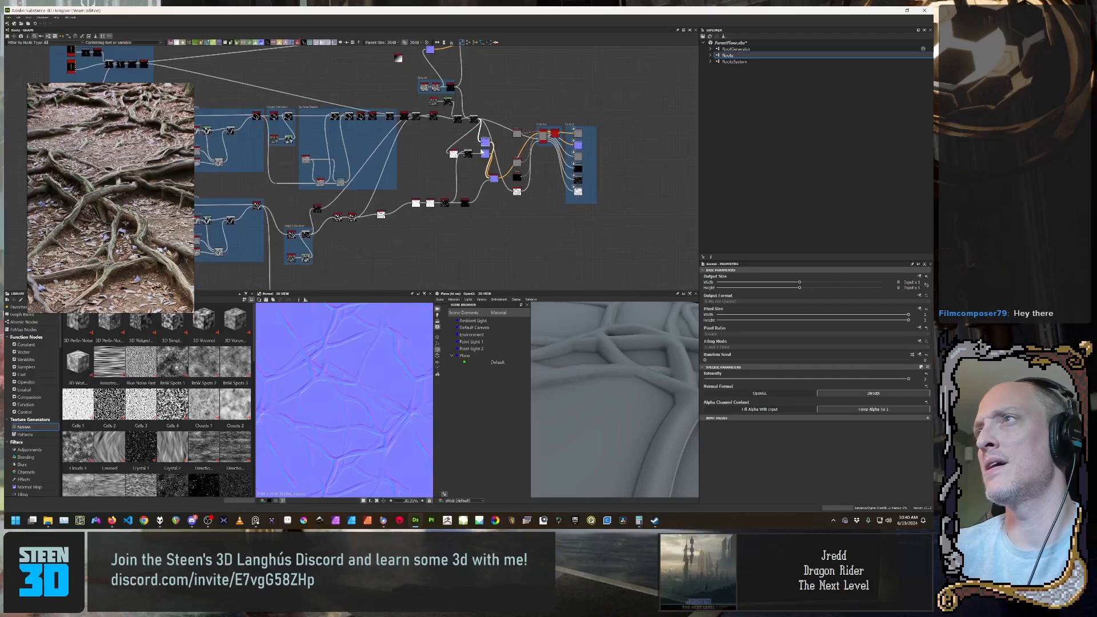
scroll(519, 174, up, 3)
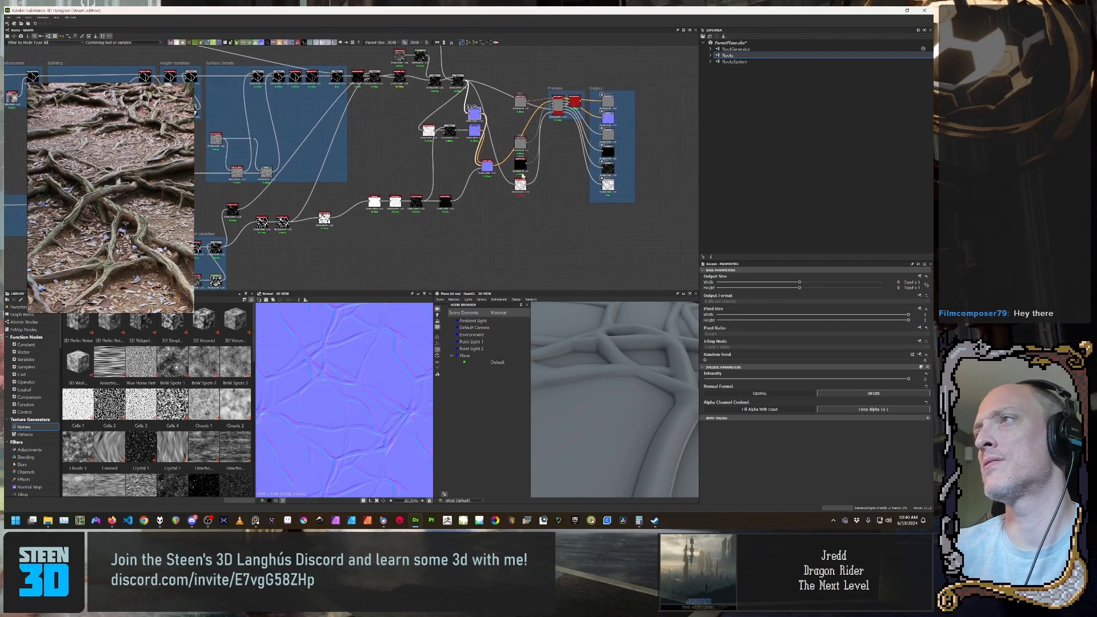
click(487, 167)
scroll(336, 228, up, 2)
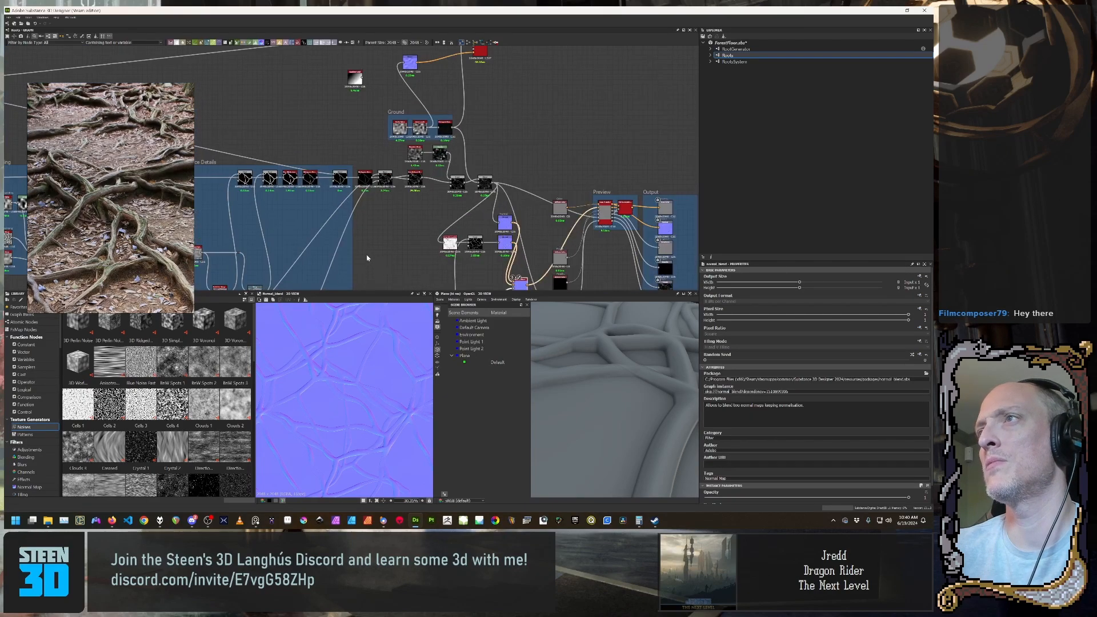
Step: Examine the upper root chain node by node, from the Blend after Surface Details back to the Multi Directional Warp Grayscale in Splitting
scroll(336, 228, up, 4)
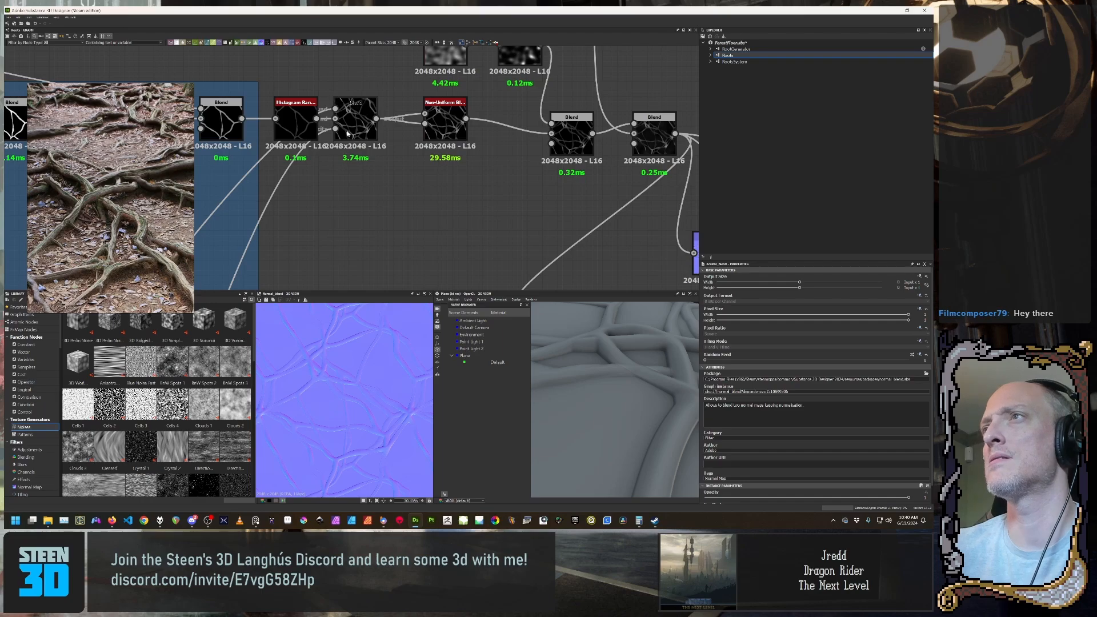
click(352, 135)
scroll(352, 135, down, 4)
click(295, 136)
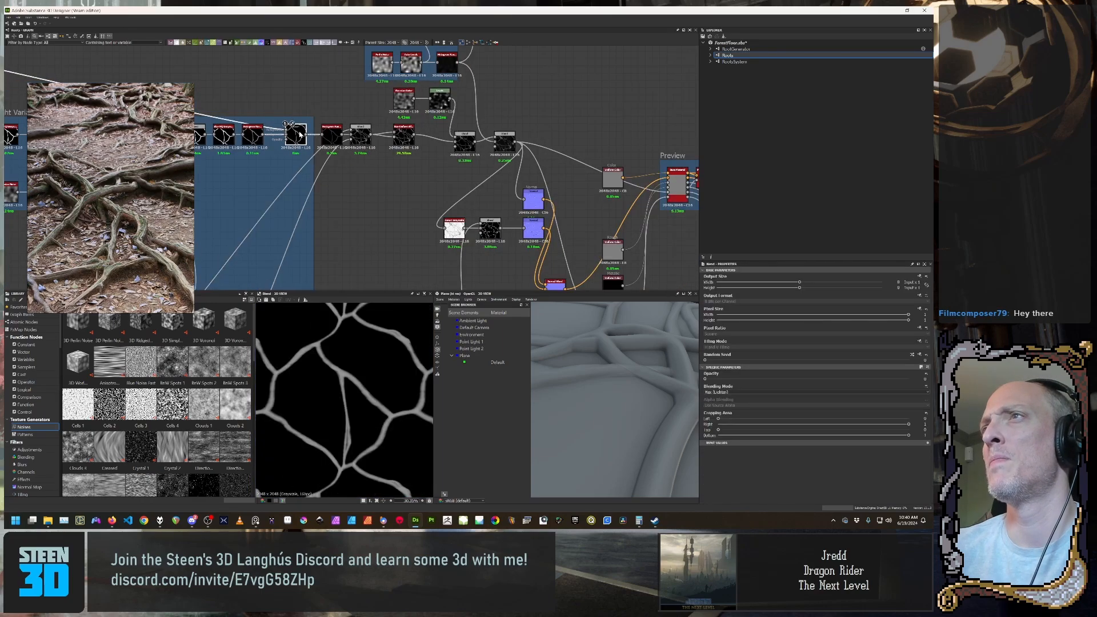
click(342, 139)
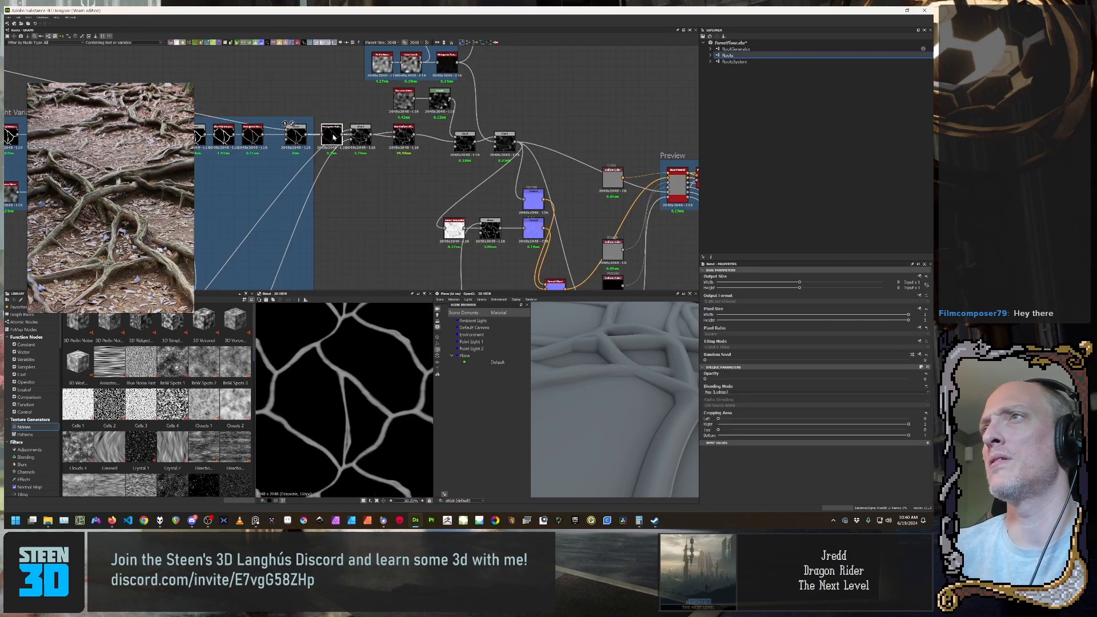
click(360, 136)
scroll(498, 138, down, 3)
click(300, 136)
middle_drag(300, 139, 327, 142)
click(261, 137)
middle_drag(241, 139, 272, 133)
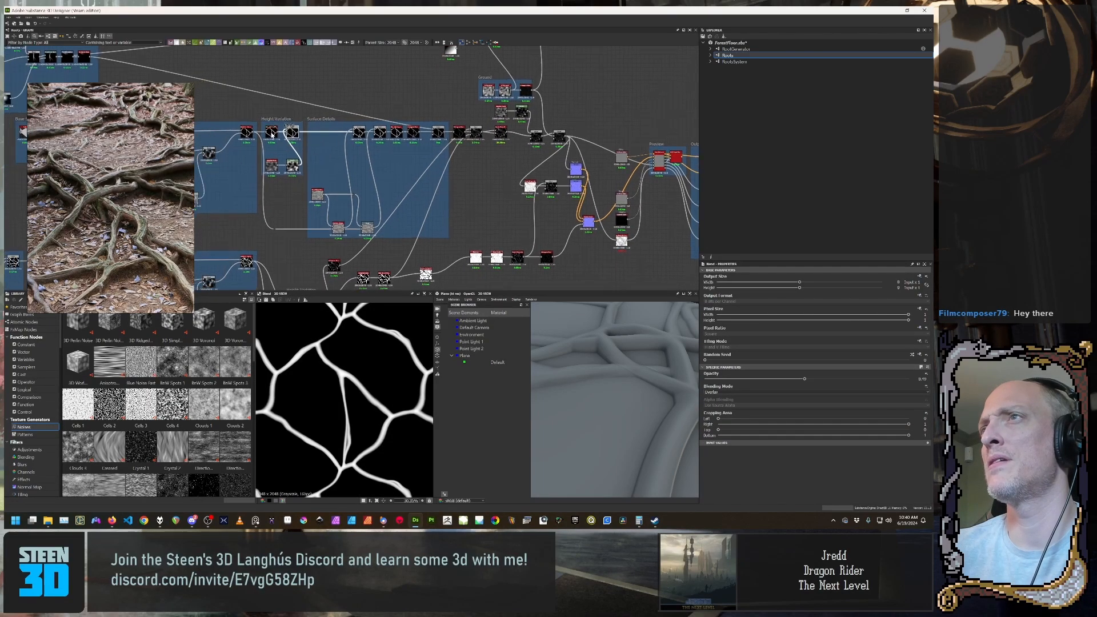
click(273, 133)
click(252, 133)
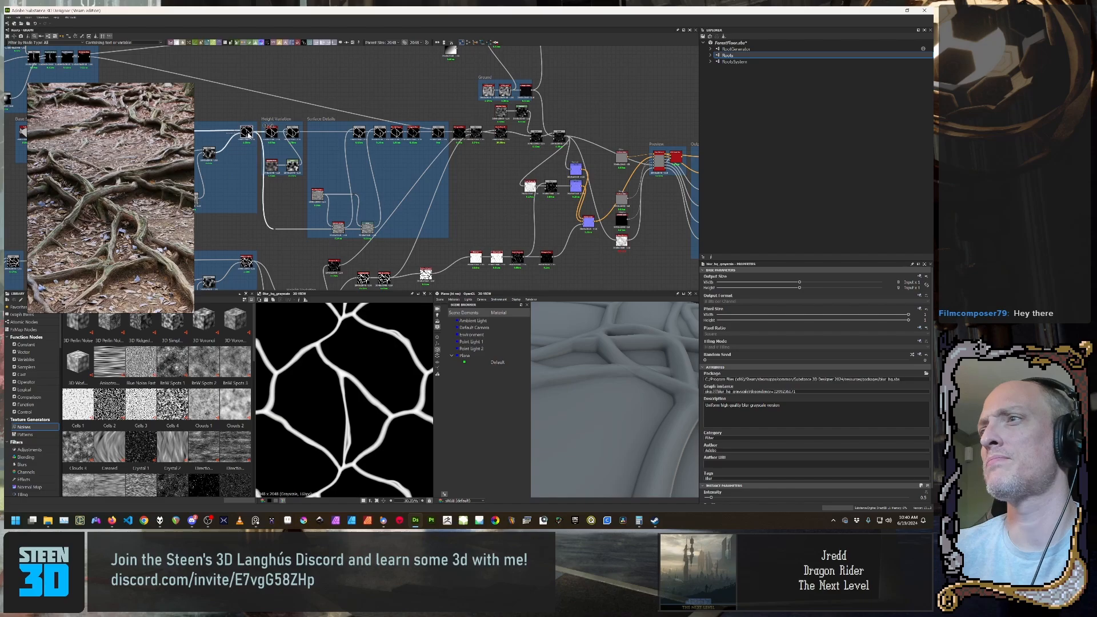
middle_drag(238, 160, 387, 160)
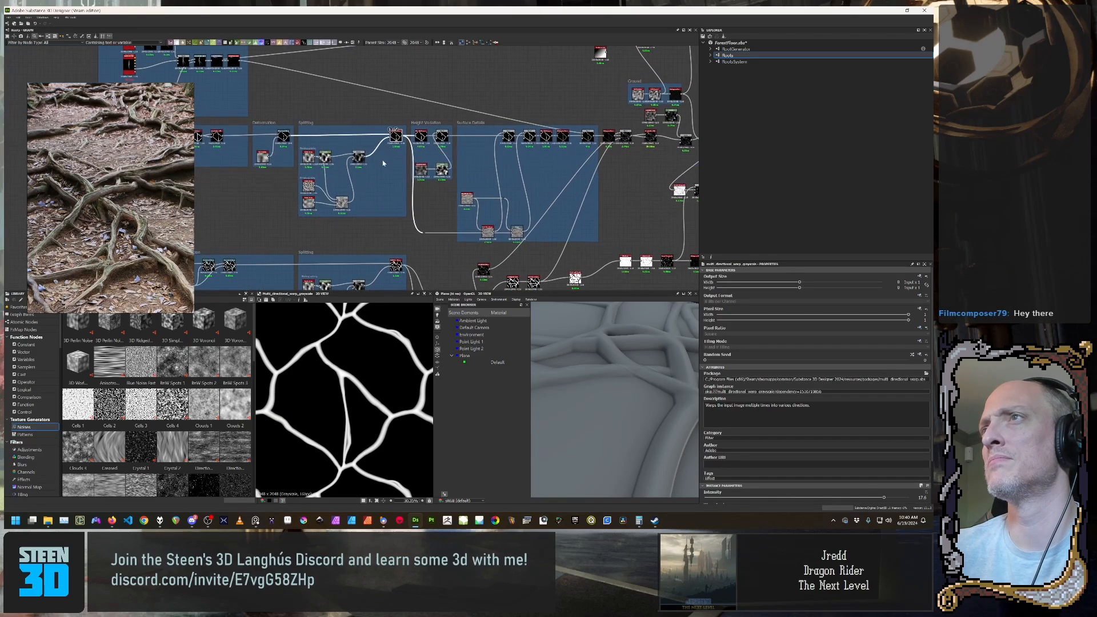
Step: Start a link from the output of the upper Splitting frame's Multi Directional Warp Grayscale to the empty area near the Normal Blend
middle_drag(457, 198, 350, 151)
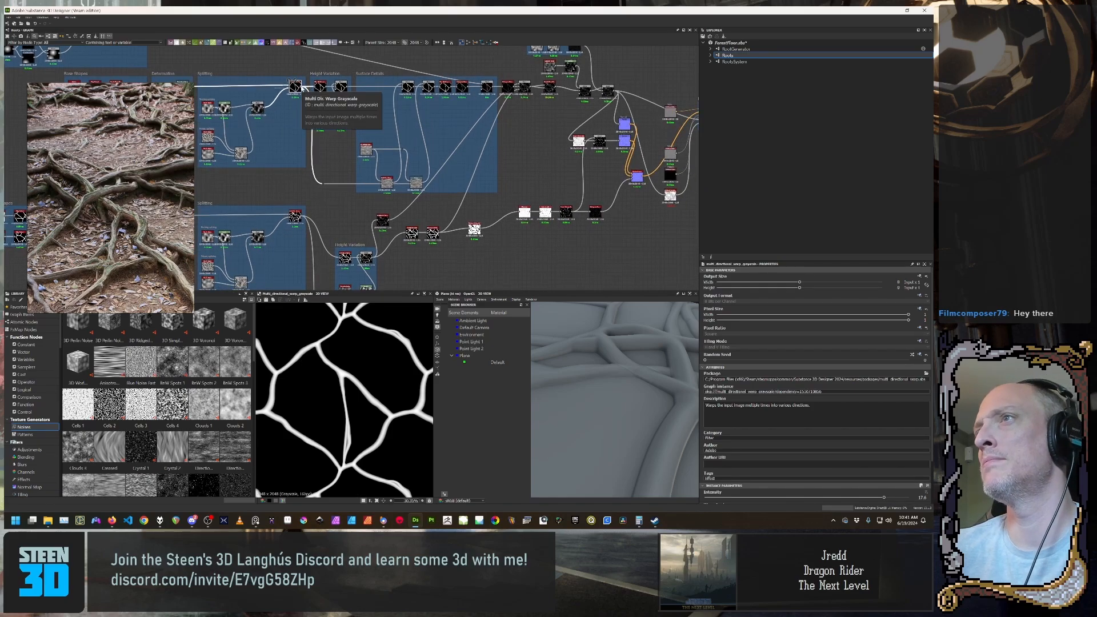
click(303, 88)
middle_drag(573, 250, 383, 264)
scroll(429, 234, up, 3)
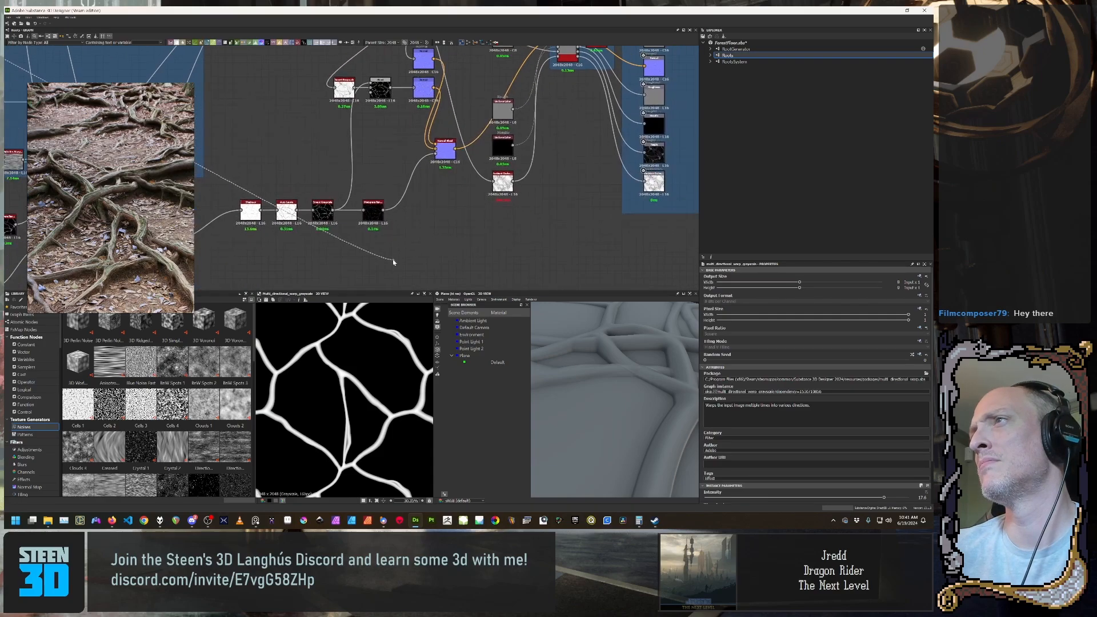
Step: Add a Blend node combining the Multi Directional Warp output with the Histogram Scan root mask, using the Add (Linear Dodge) blending mode
click(410, 262)
click(440, 279)
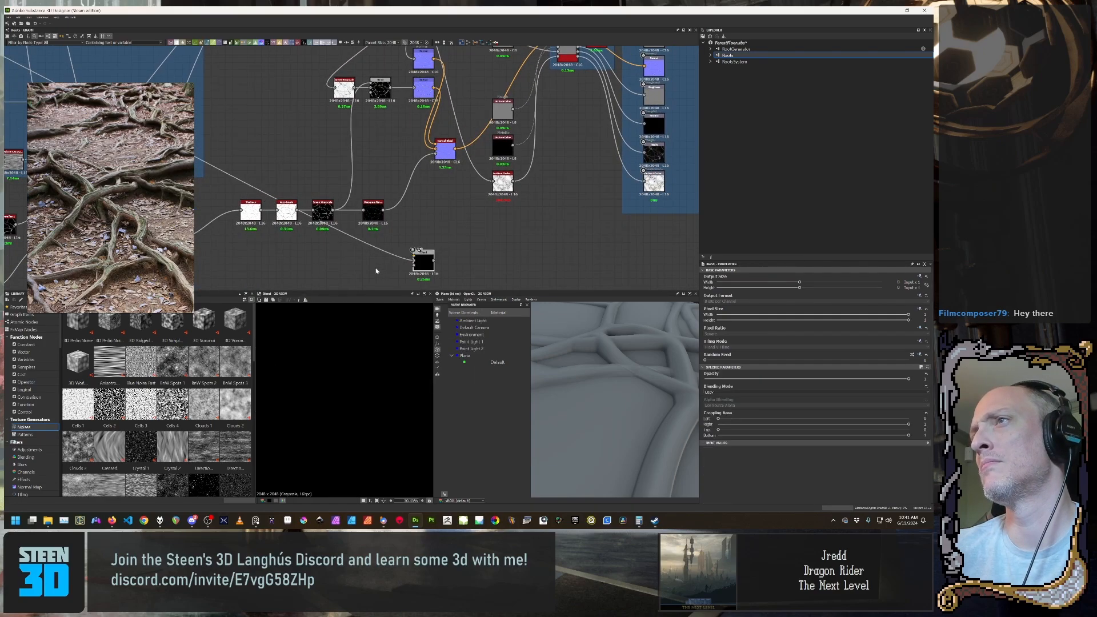
double_click(324, 211)
drag(423, 262, 275, 186)
middle_drag(275, 186, 419, 143)
drag(416, 121, 231, 244)
middle_drag(231, 244, 352, 203)
drag(354, 201, 321, 215)
drag(331, 163, 345, 218)
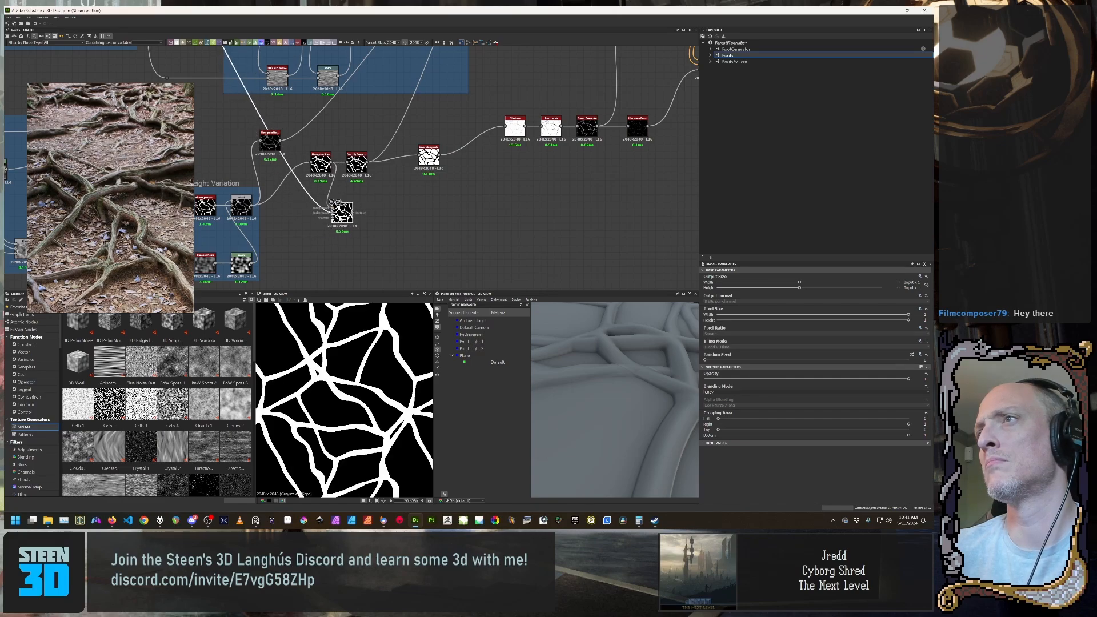
click(758, 393)
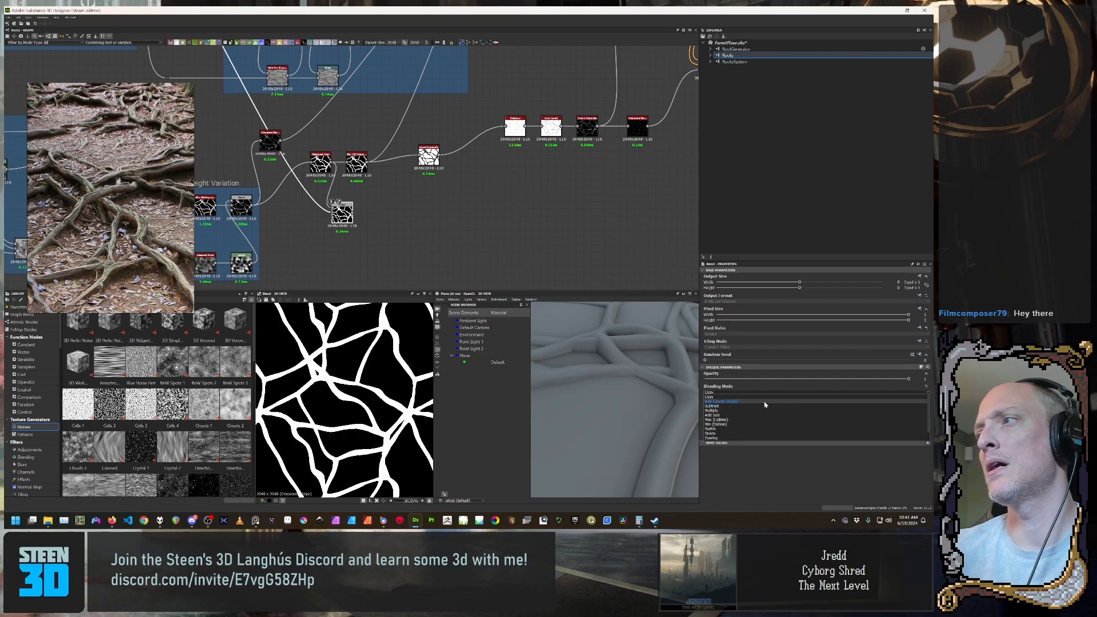
click(763, 402)
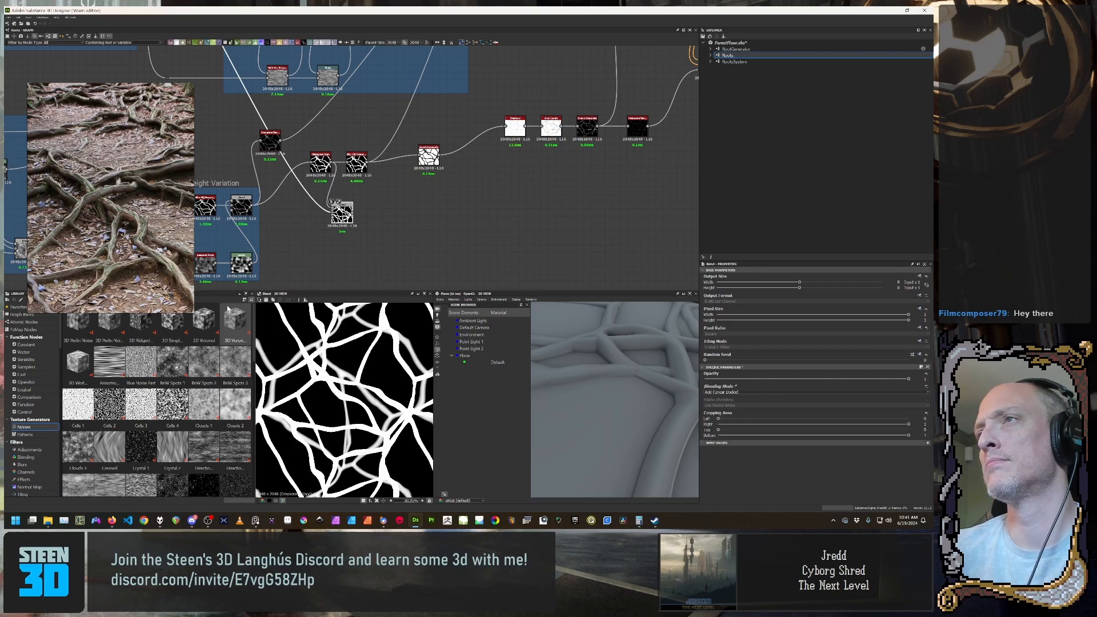
Step: Insert a Histogram Scan node on the link between the Multi Directional Warp output and the new Blend node
middle_drag(293, 199, 327, 217)
scroll(328, 217, down, 4)
middle_drag(292, 169, 441, 206)
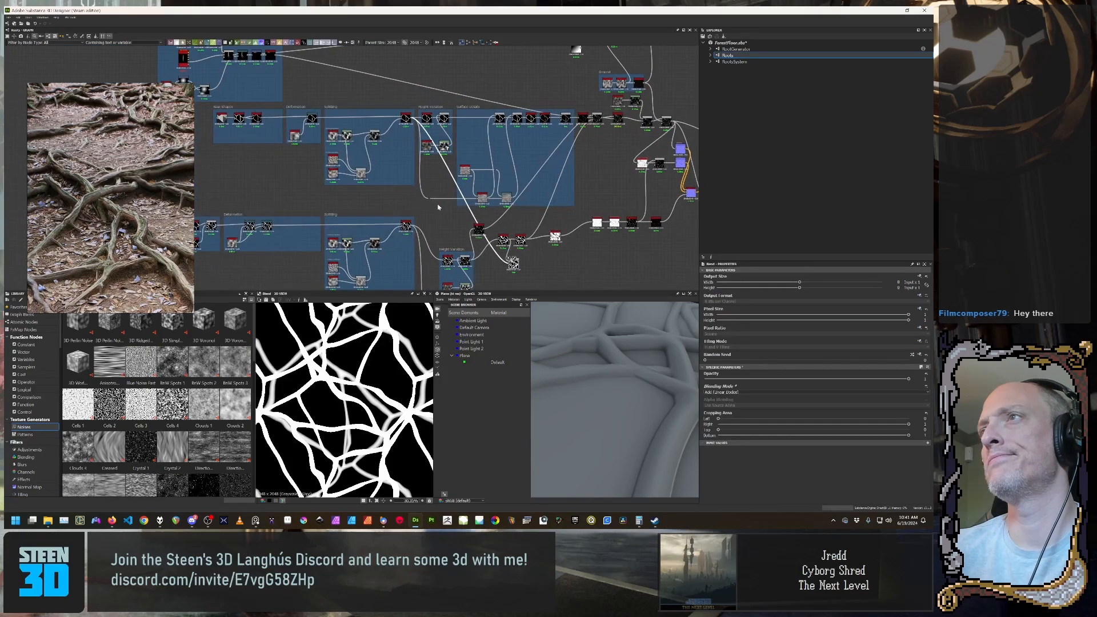
scroll(439, 206, up, 4)
middle_drag(348, 135, 296, 73)
middle_drag(527, 208, 430, 92)
scroll(380, 209, down, 1)
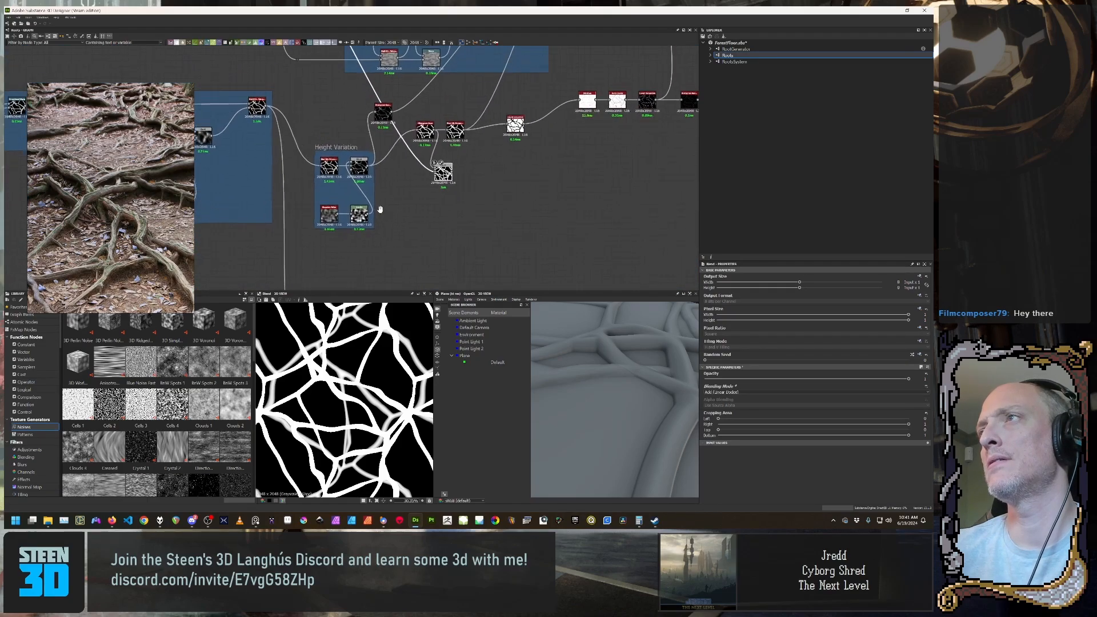
scroll(387, 182, up, 2)
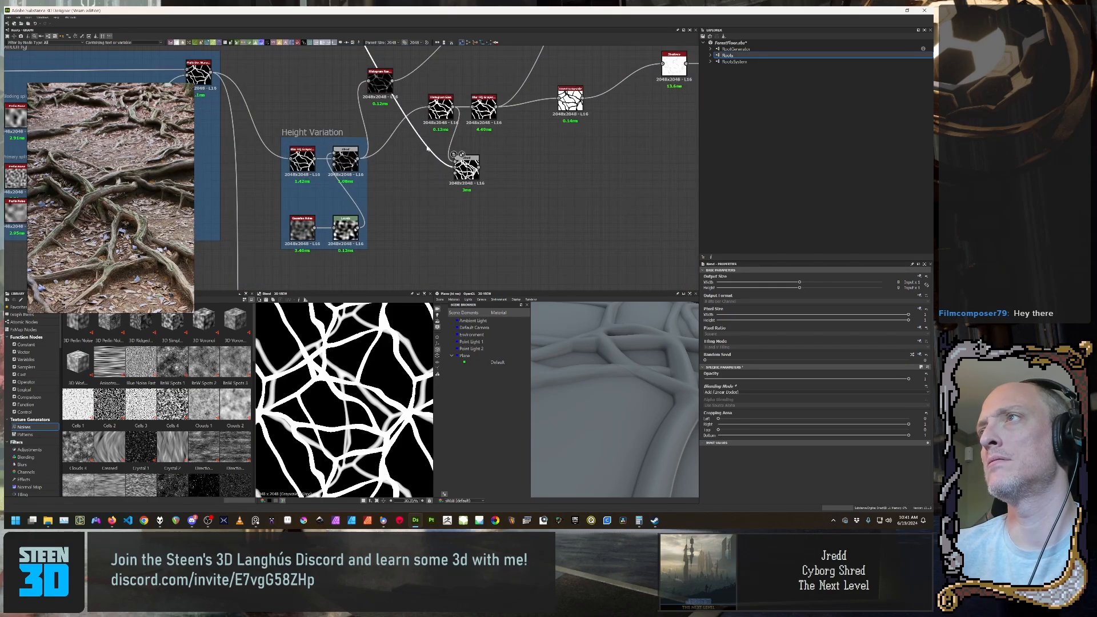
key(space)
text(hist)
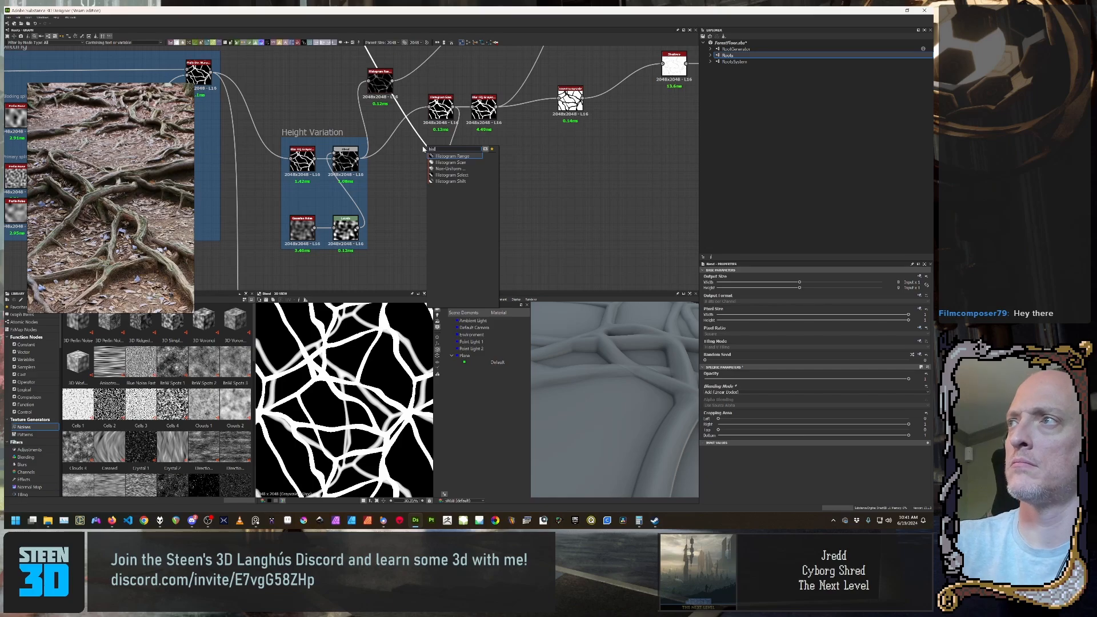
click(451, 163)
drag(426, 107, 496, 169)
Step: Set both Position and Contrast of the new Histogram Scan node to 1
click(436, 170)
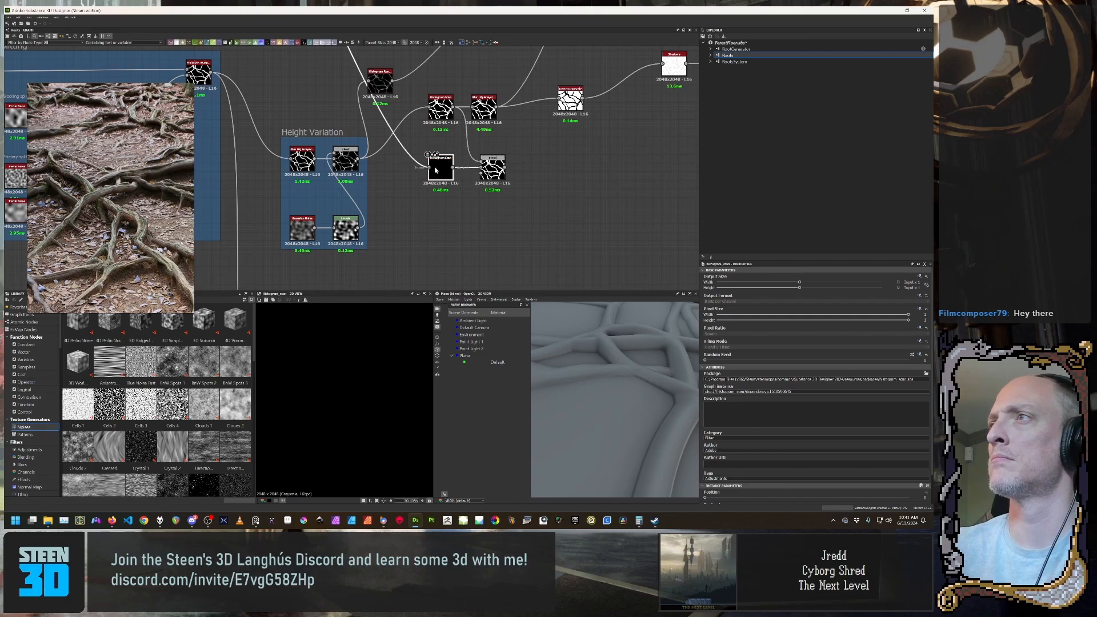
scroll(743, 434, down, 2)
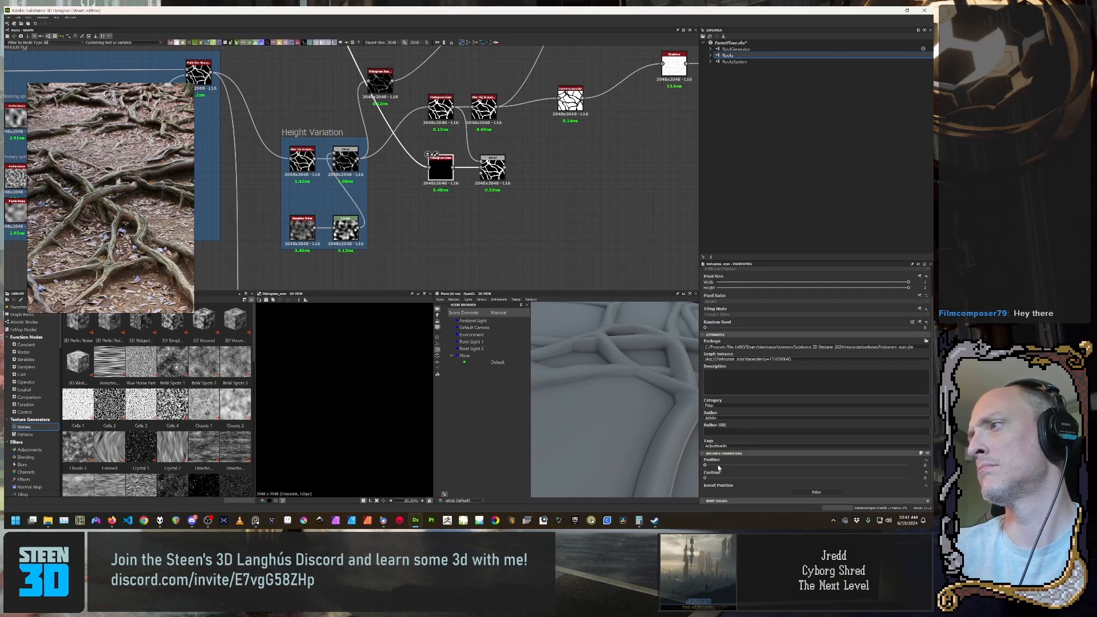
drag(718, 467, 935, 471)
drag(857, 479, 926, 479)
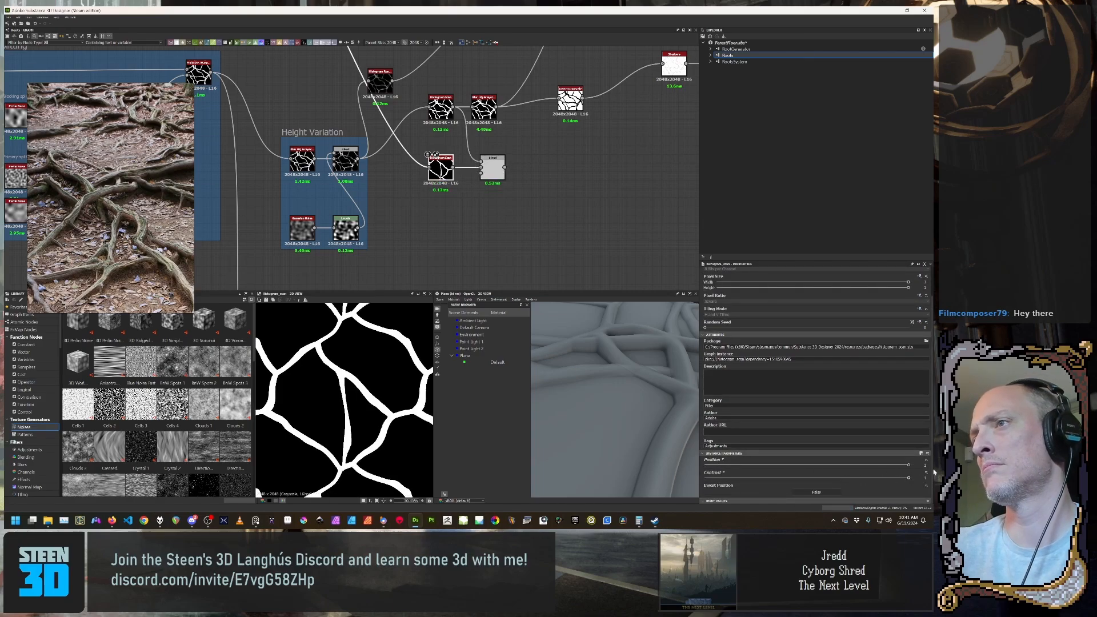
Step: Change the blending mode of the Blend node that combines the two Histogram Scans and connect its output to the Blur HQ Grayscale node
middle_drag(418, 213, 328, 289)
double_click(403, 244)
click(743, 392)
click(737, 400)
scroll(345, 400, up, 4)
drag(394, 183, 427, 184)
drag(394, 186, 413, 183)
click(428, 181)
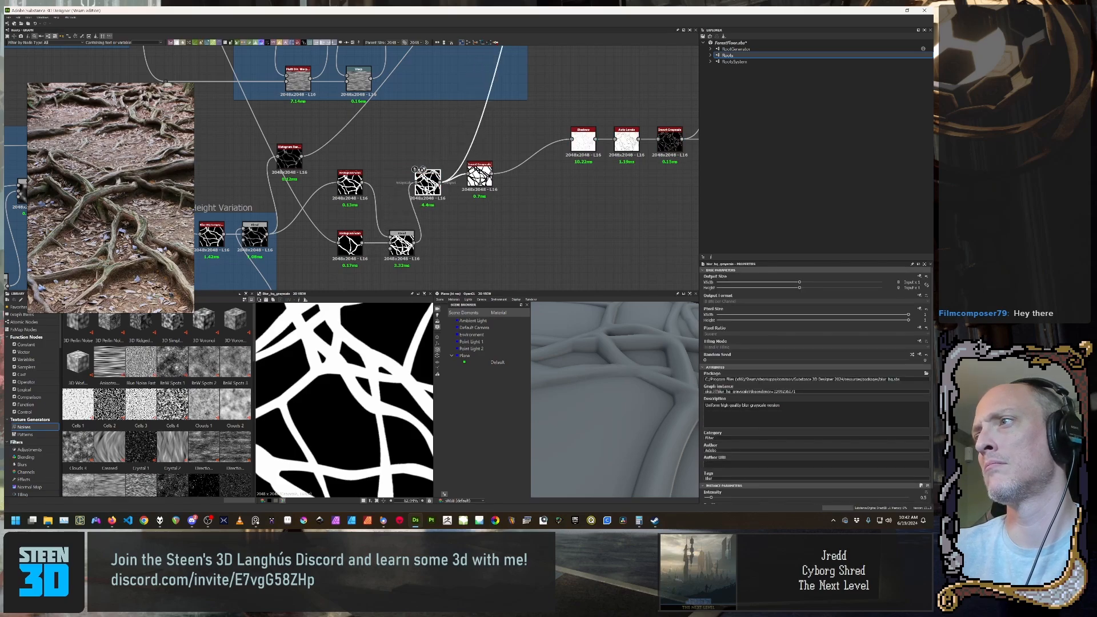
Step: Examine the tiling of the inverted root mask in the 2D view and the overall root surface in the 3D preview
click(478, 171)
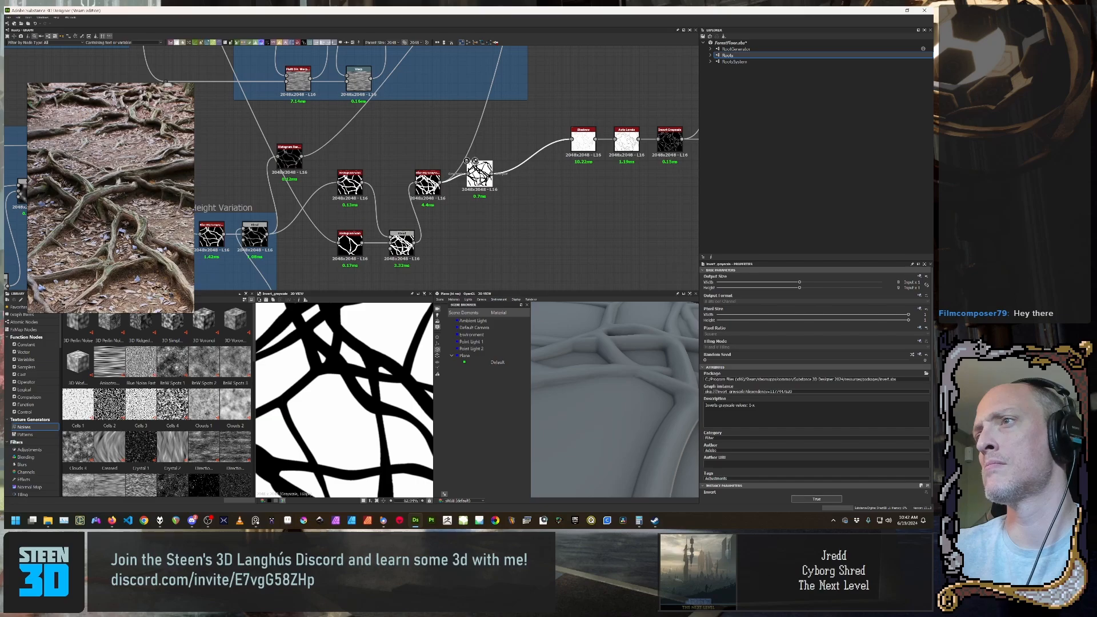
scroll(341, 374, down, 10)
scroll(341, 373, up, 6)
scroll(596, 423, down, 3)
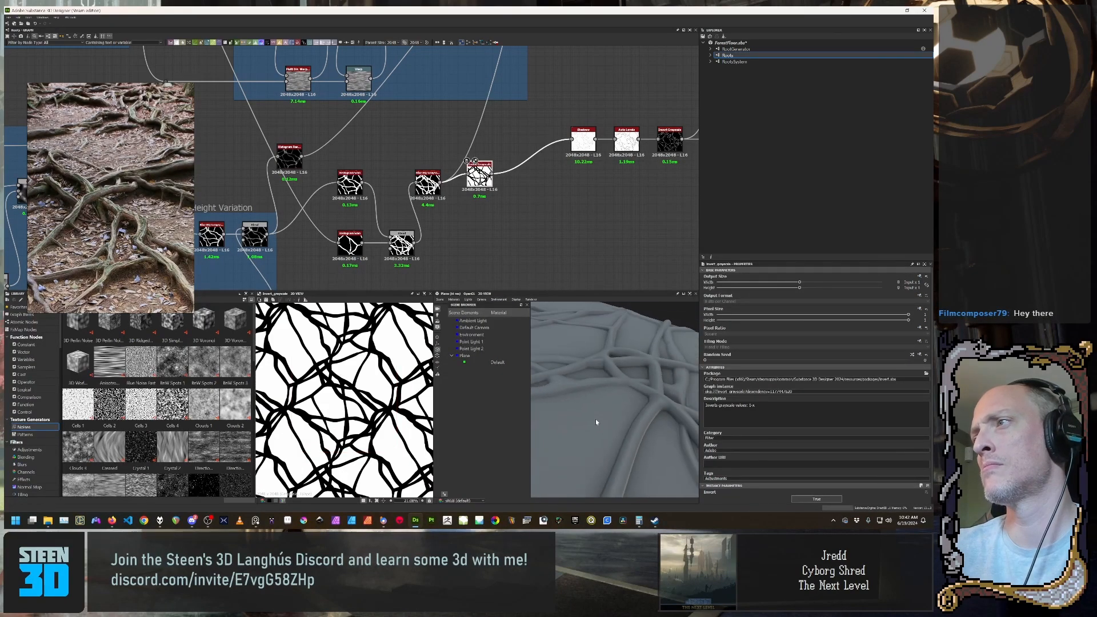
drag(596, 421, 606, 385)
scroll(624, 421, up, 3)
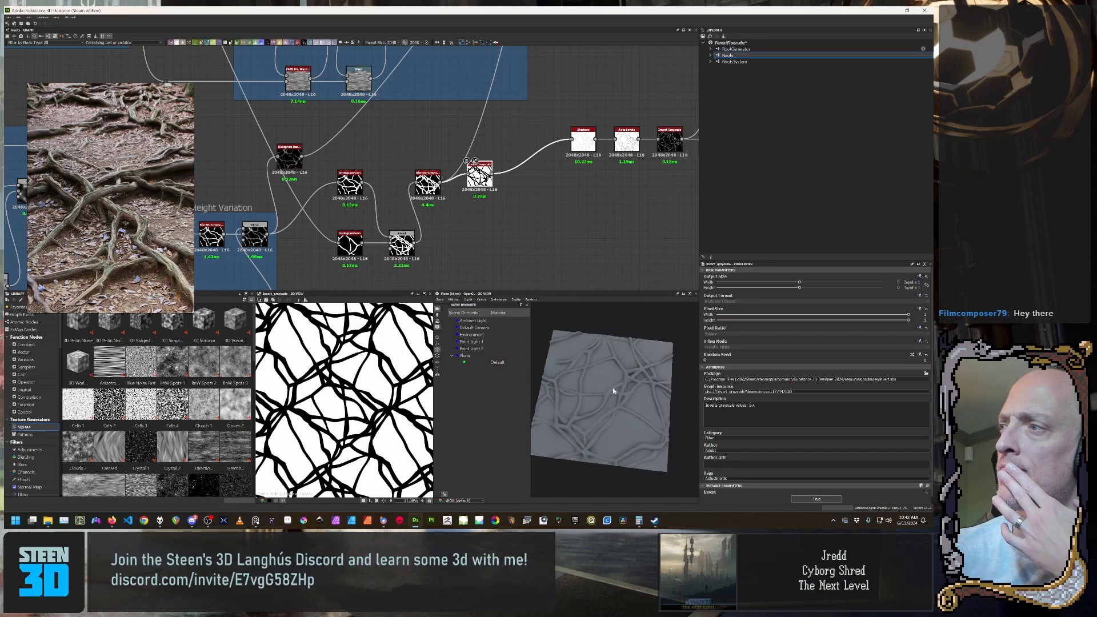
scroll(592, 391, up, 3)
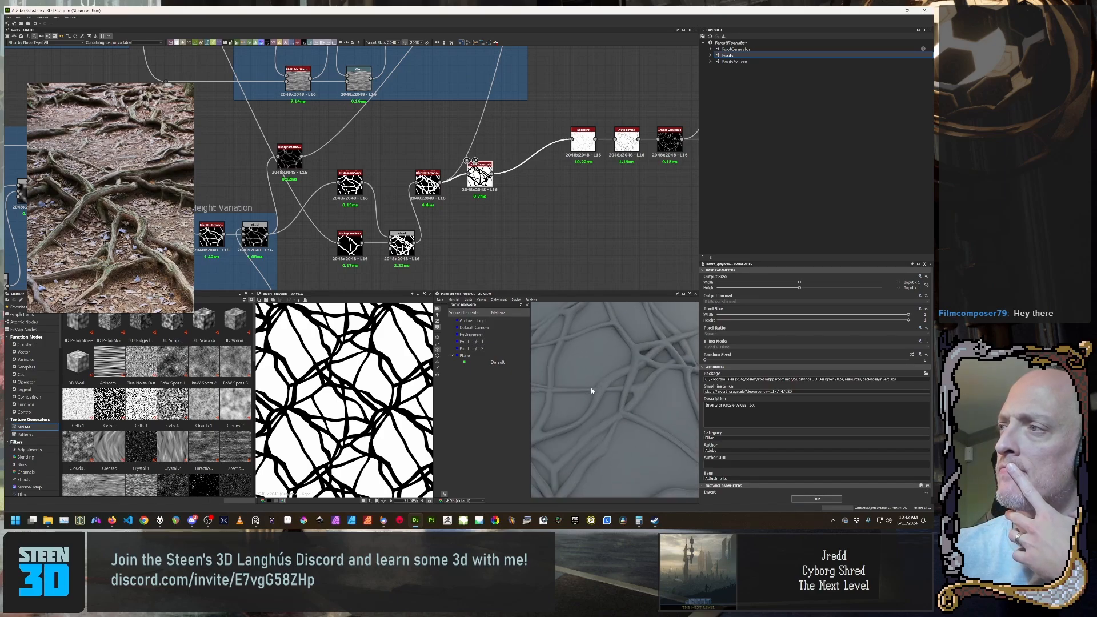
drag(559, 401, 576, 401)
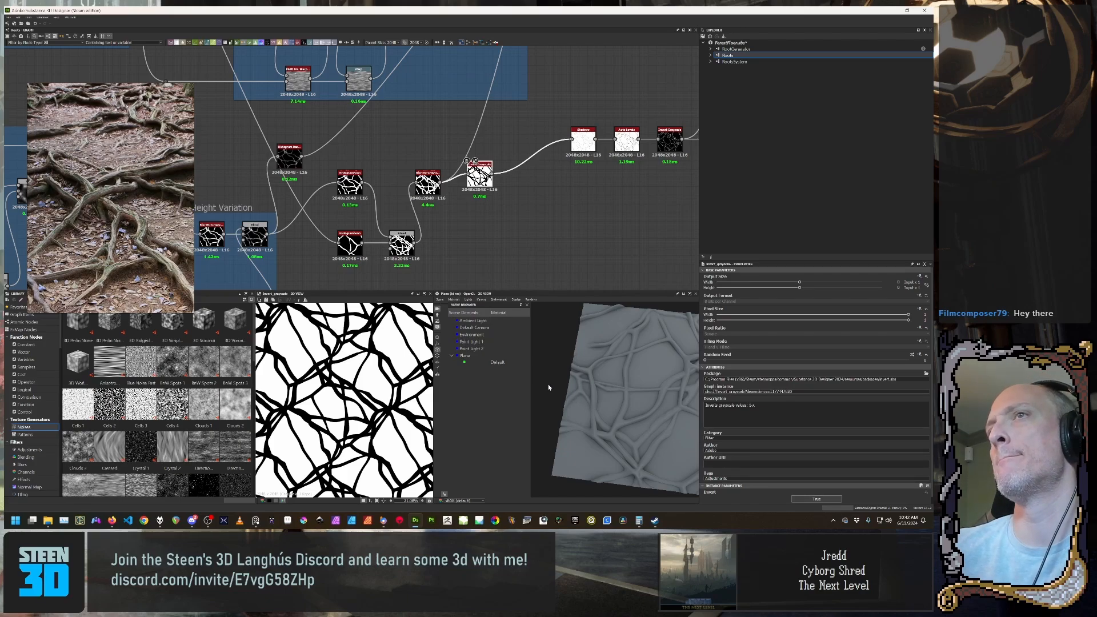
Step: Compare the root intersections in the 3D preview with a close-up of the roots in the reference photo
scroll(79, 255, up, 5)
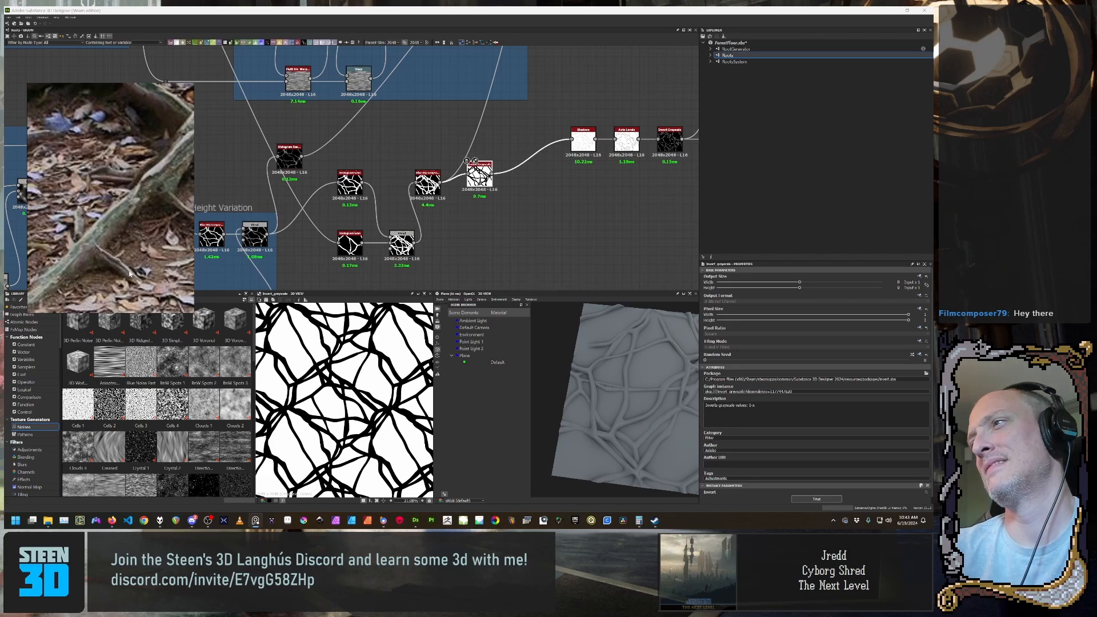
drag(540, 347, 623, 399)
scroll(656, 358, up, 4)
scroll(645, 366, up, 6)
scroll(621, 393, down, 3)
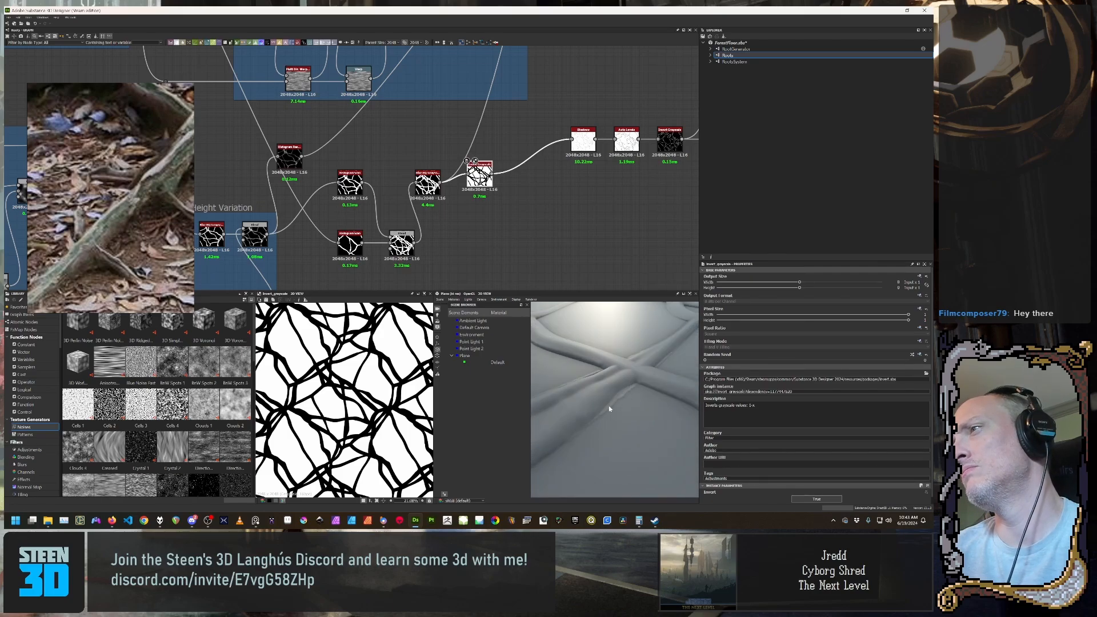
scroll(608, 406, down, 5)
drag(609, 403, 644, 406)
scroll(617, 393, down, 4)
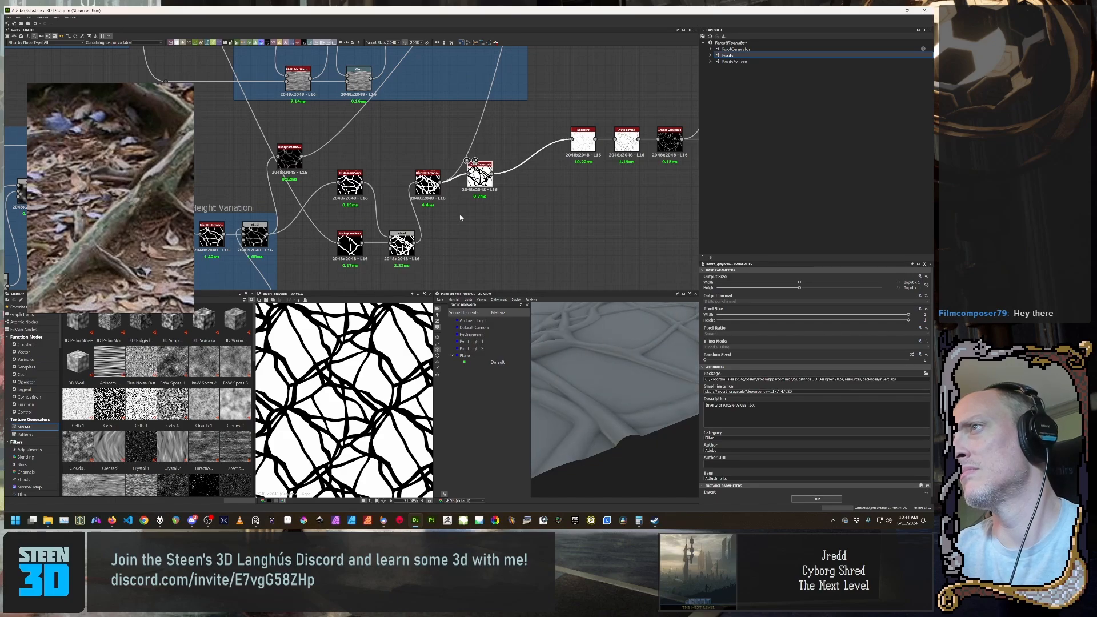
Step: Examine the node chain feeding the Normal Blend mask and compare the Normal node's output with the Normal Blend result
middle_drag(523, 91, 371, 191)
scroll(374, 190, down, 3)
click(499, 137)
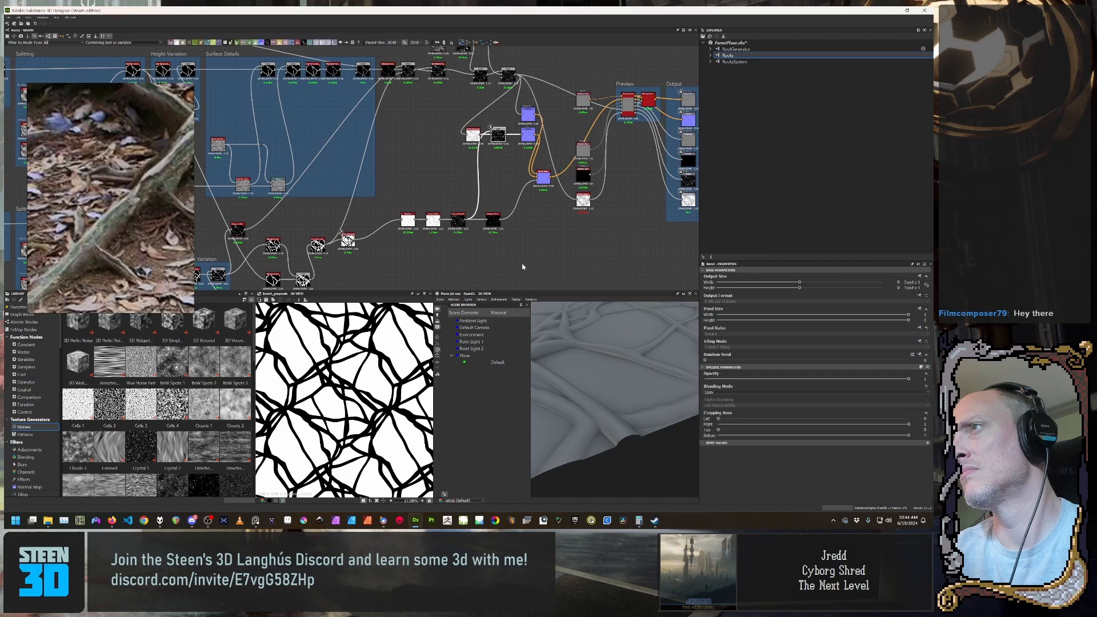
scroll(515, 243, up, 5)
click(475, 180)
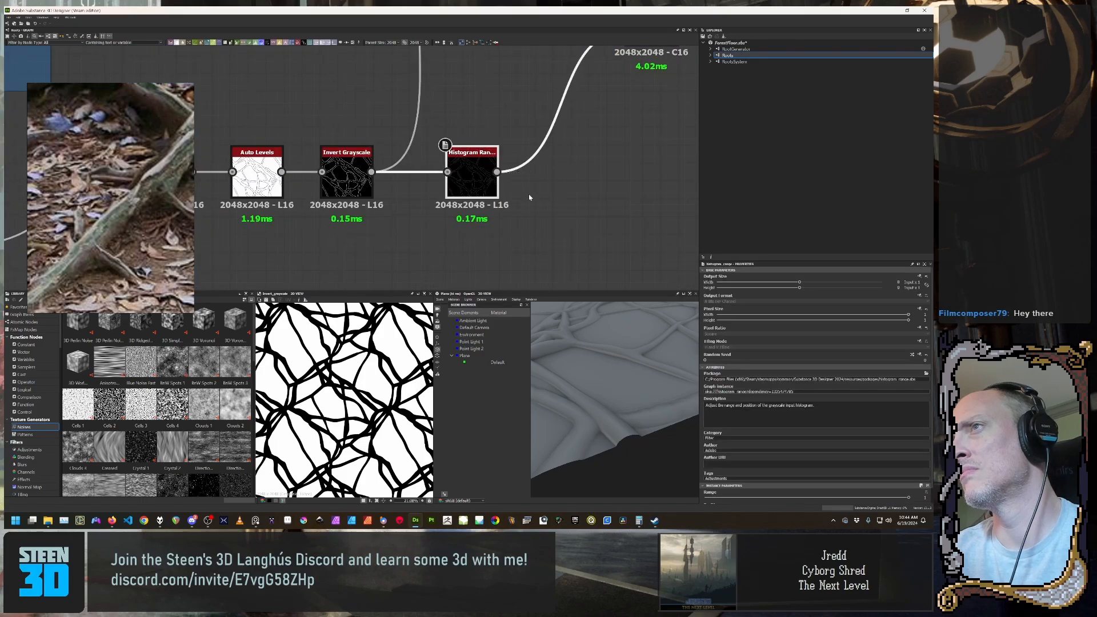
middle_drag(596, 157, 538, 209)
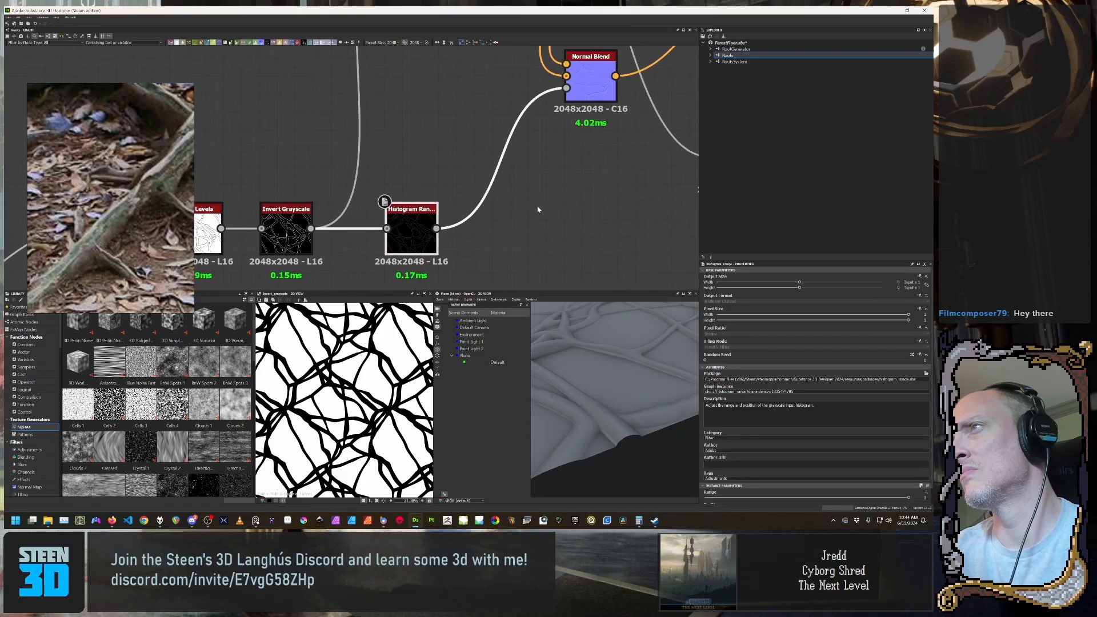
scroll(538, 209, down, 3)
middle_drag(543, 167, 552, 225)
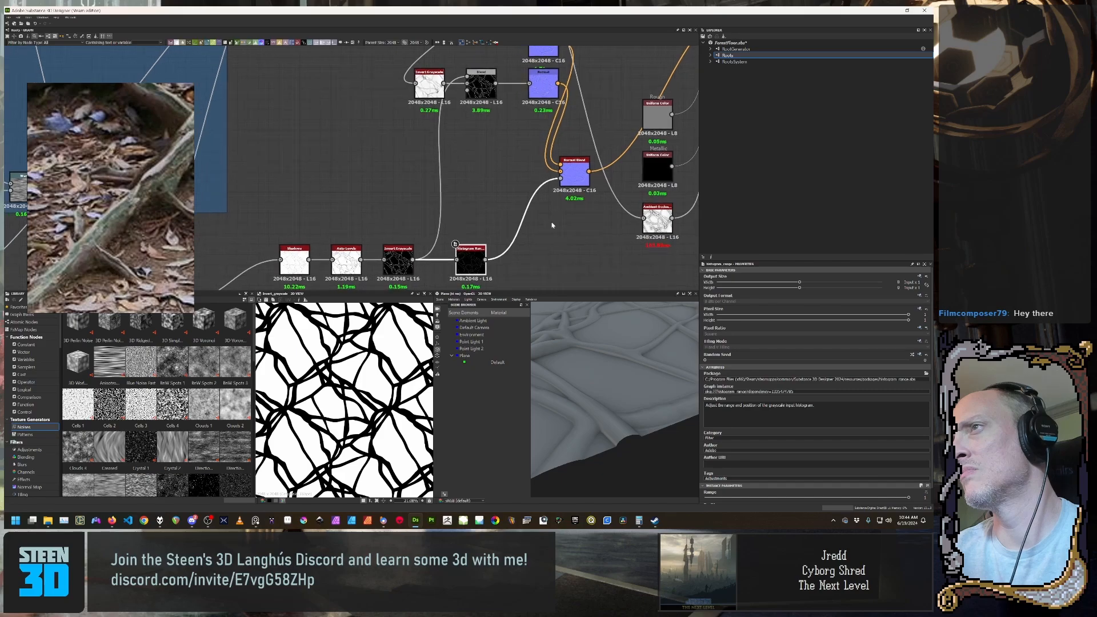
click(561, 175)
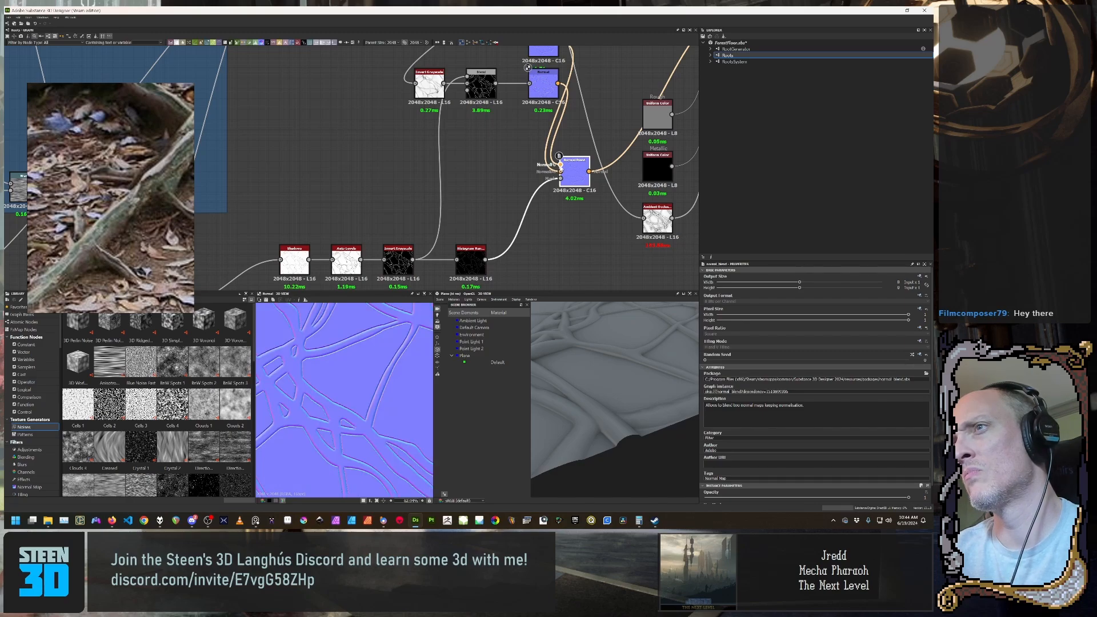
double_click(574, 174)
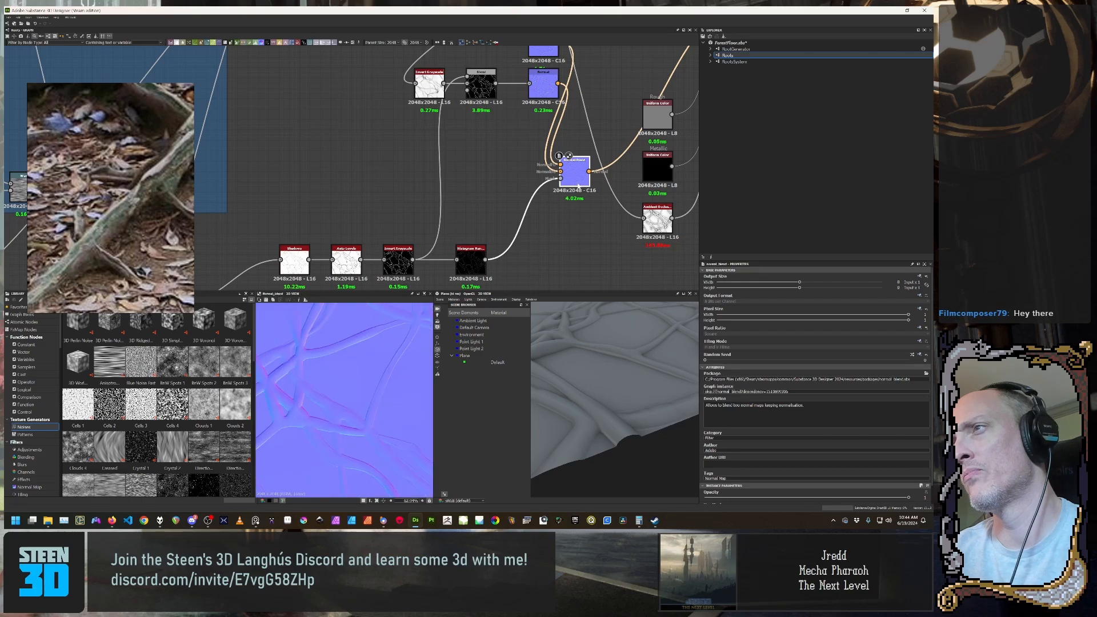
Step: Set the Position of the Histogram Range node feeding the Normal Blend to 0.5
click(471, 260)
scroll(718, 443, down, 1)
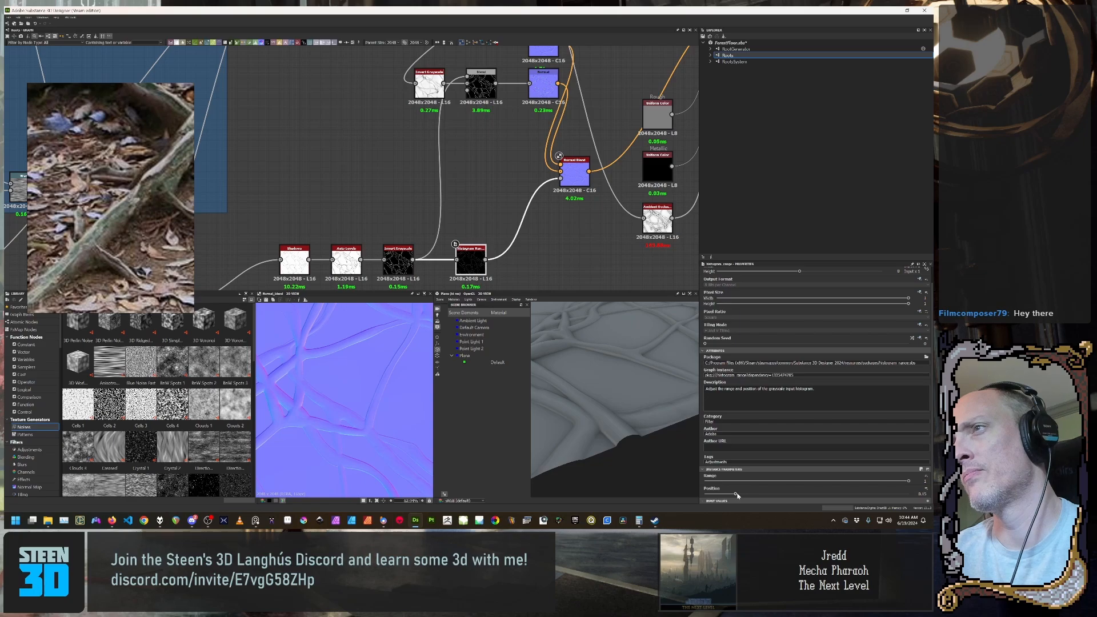
drag(739, 495, 807, 495)
Step: Examine the blended normal map up close in the 2D view and the root edges in the 3D preview
scroll(424, 351, up, 4)
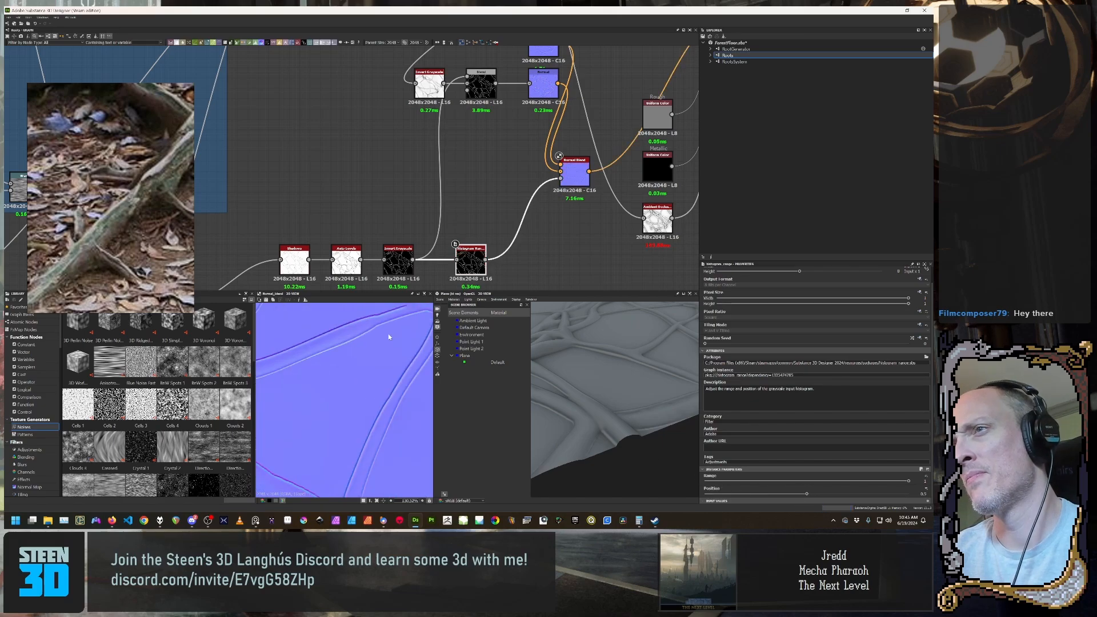
middle_drag(425, 350, 341, 366)
scroll(323, 367, down, 4)
scroll(318, 382, up, 11)
scroll(318, 382, down, 12)
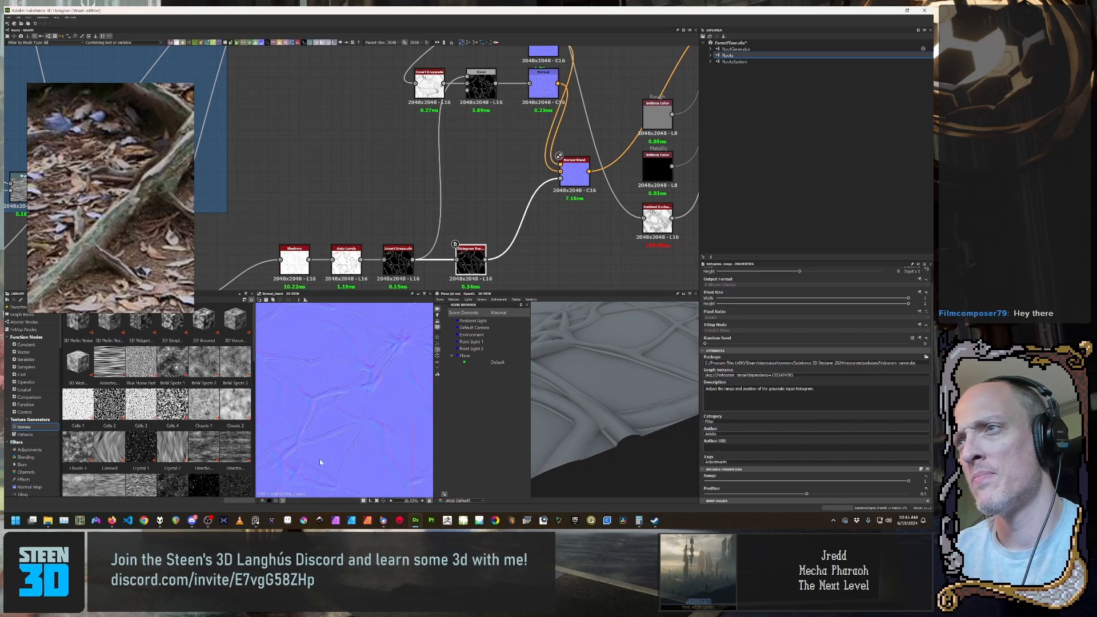
scroll(346, 441, up, 4)
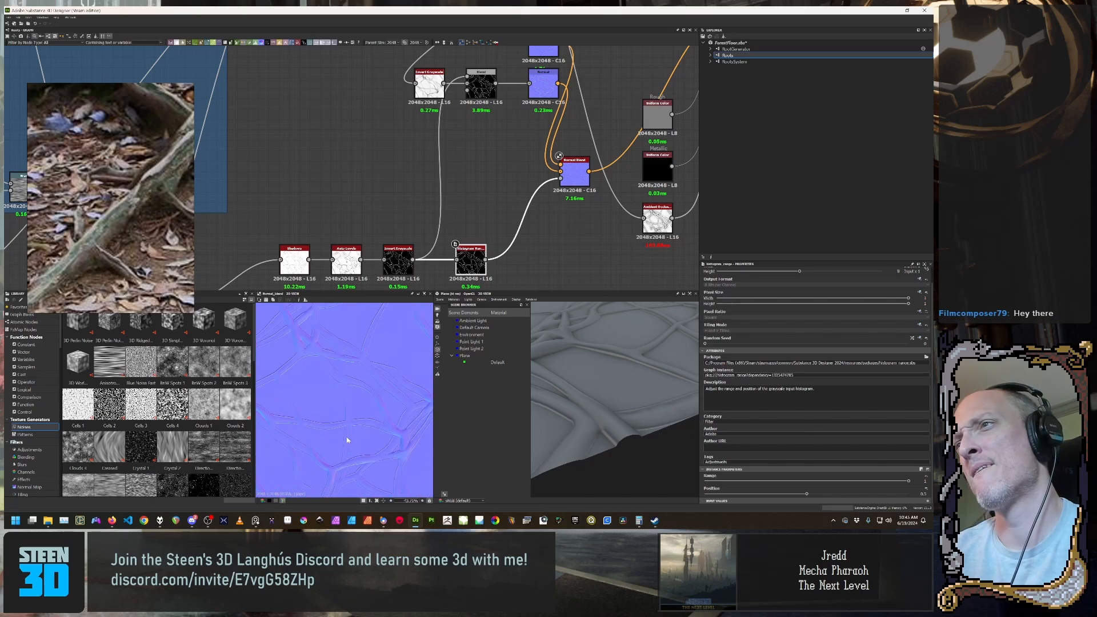
drag(629, 403, 607, 422)
scroll(672, 416, down, 3)
drag(584, 424, 608, 422)
scroll(586, 400, up, 5)
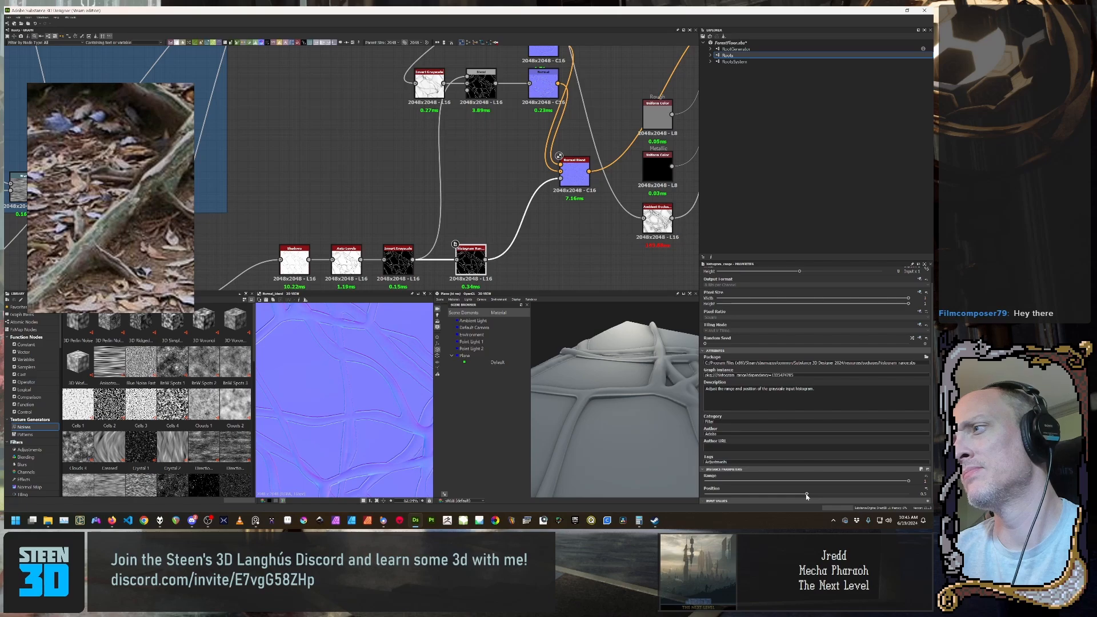
Step: Set the Histogram Range node's Position to about 0.25 and check the roots in the 2D and 3D previews
drag(807, 495, 757, 498)
mouse_move(640, 405)
mouse_down()
mouse_move(628, 394)
mouse_move(671, 391)
mouse_move(594, 405)
mouse_move(616, 419)
mouse_move(621, 408)
mouse_up()
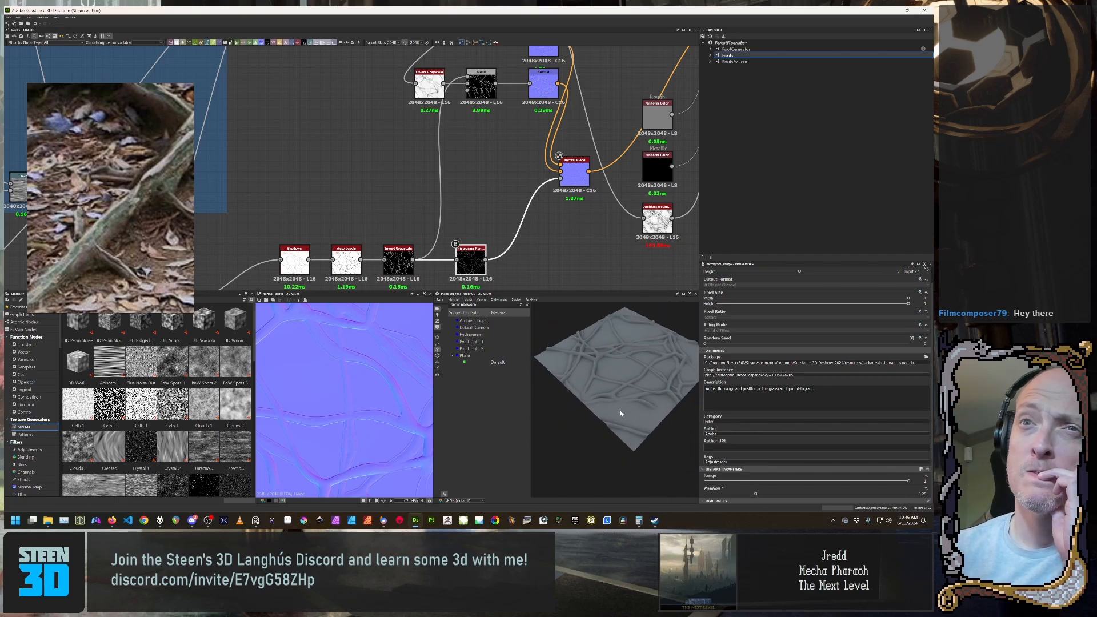
scroll(348, 409, up, 5)
scroll(347, 409, up, 2)
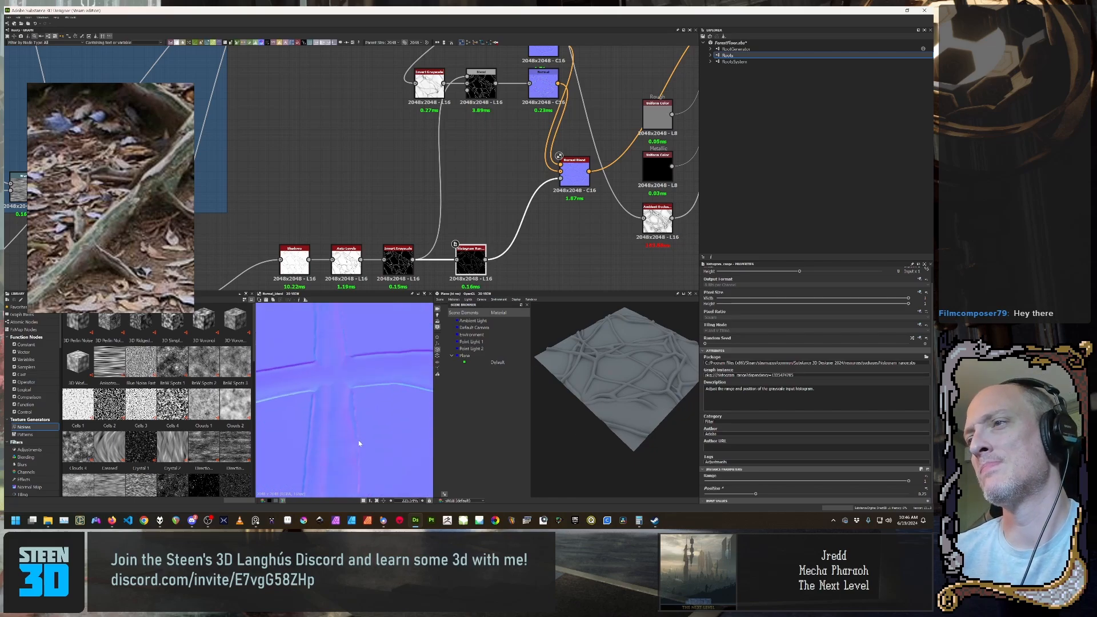
scroll(348, 398, down, 10)
scroll(591, 381, up, 5)
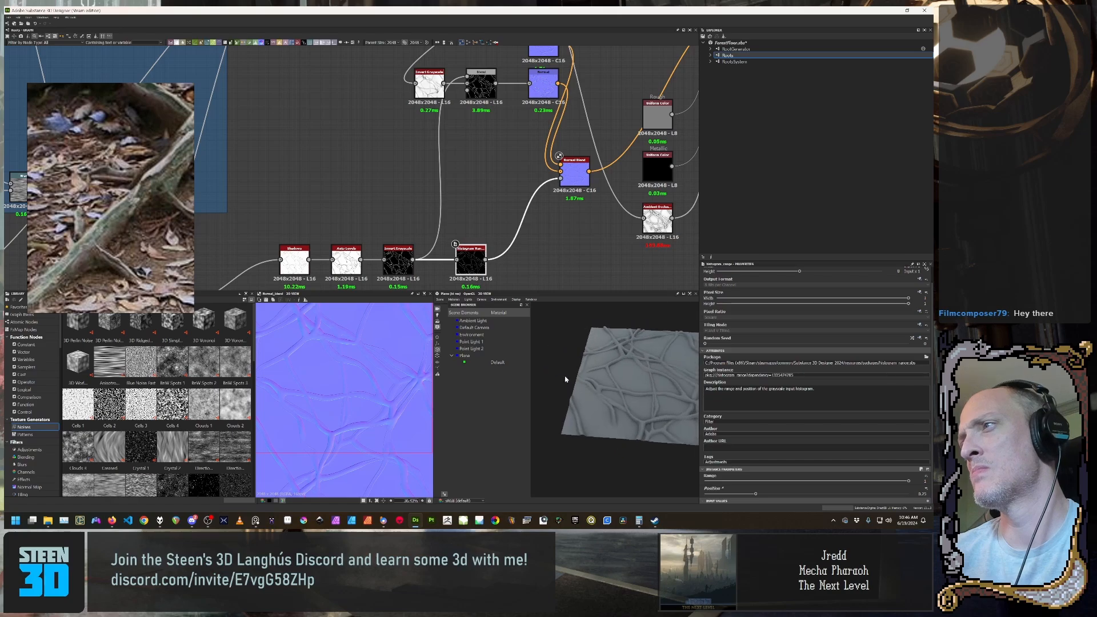
mouse_move(633, 412)
mouse_down()
mouse_move(646, 403)
mouse_move(546, 428)
mouse_move(601, 447)
mouse_move(587, 436)
mouse_move(625, 417)
mouse_move(682, 415)
mouse_move(603, 415)
mouse_move(665, 416)
mouse_move(654, 435)
mouse_move(614, 424)
mouse_move(646, 426)
mouse_move(574, 442)
mouse_move(625, 420)
mouse_move(633, 430)
mouse_move(623, 441)
mouse_move(620, 431)
mouse_up()
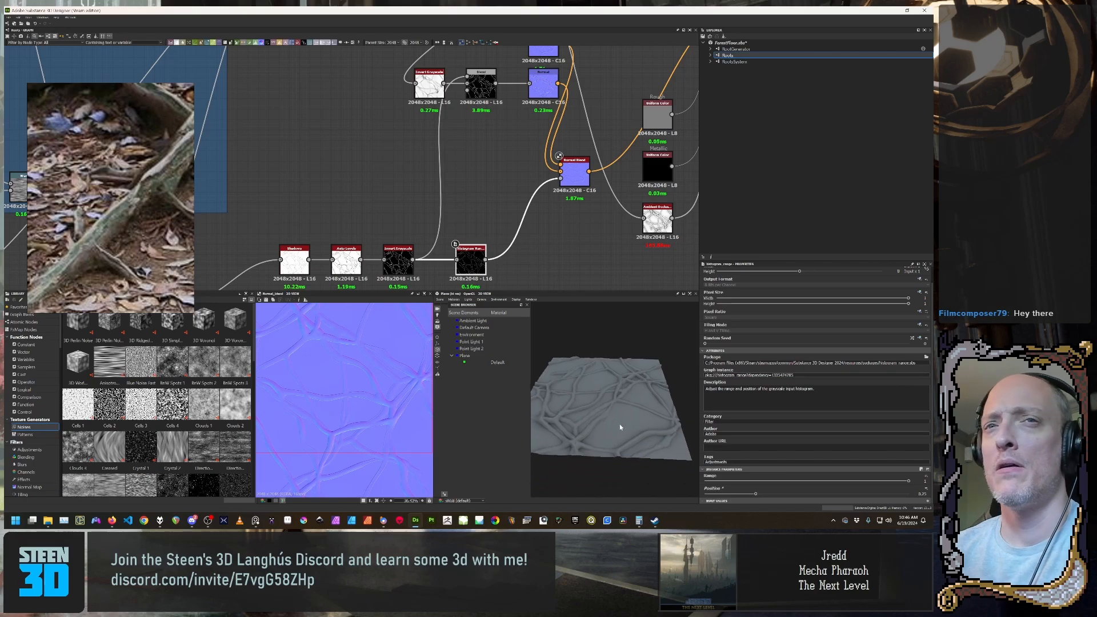
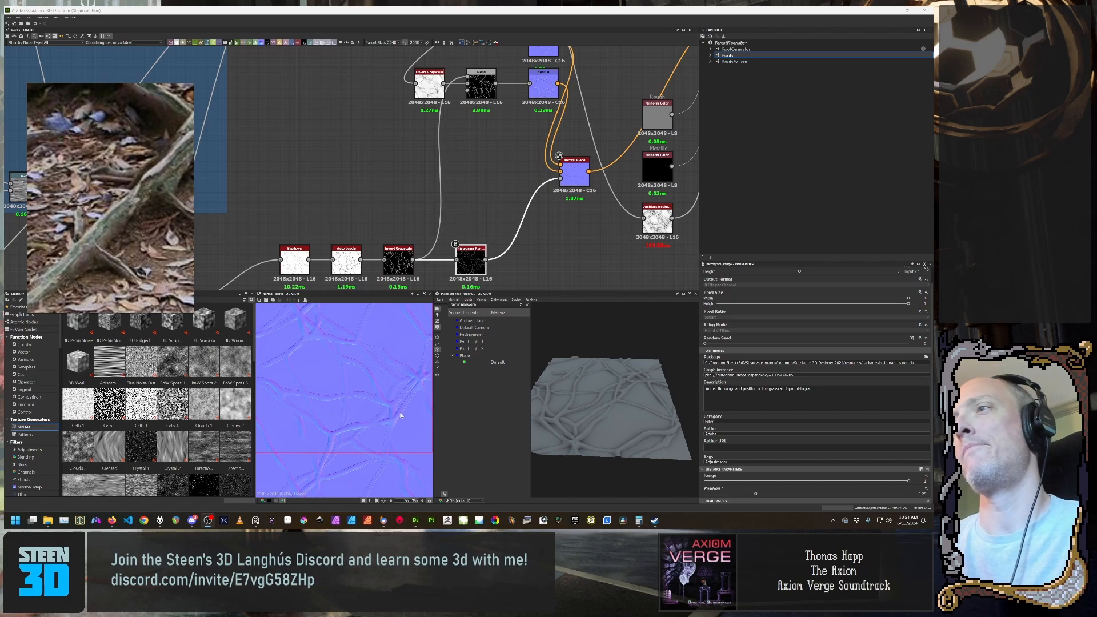
Step: Examine the root intersections of the blended normal map up close in the 2D view and compare them with the 3D preview
scroll(335, 411, up, 2)
scroll(334, 411, down, 4)
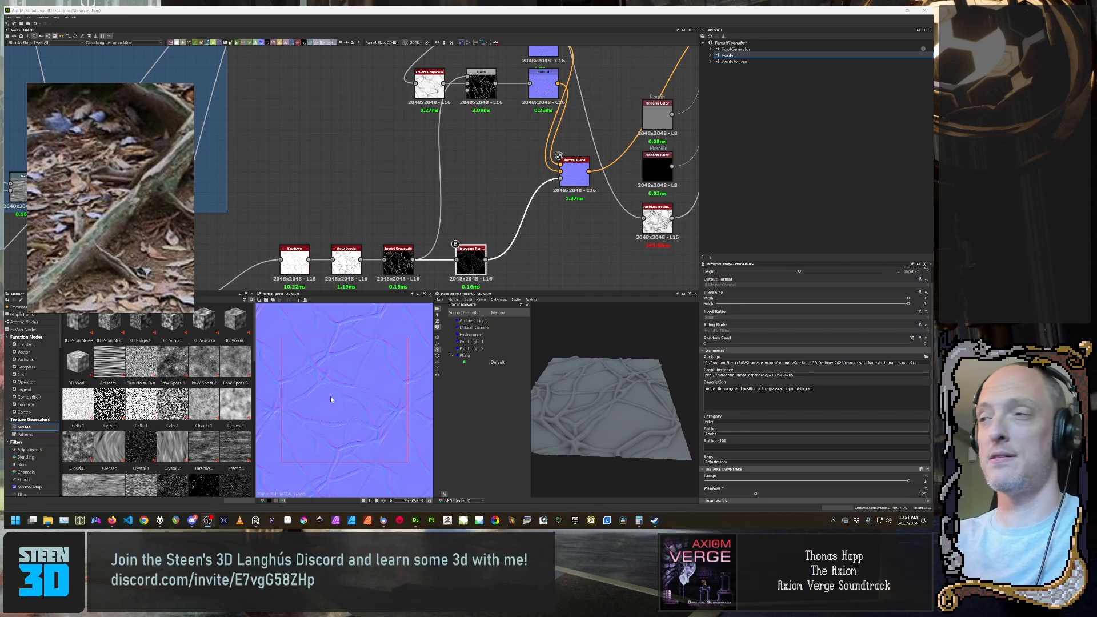
scroll(332, 398, up, 1)
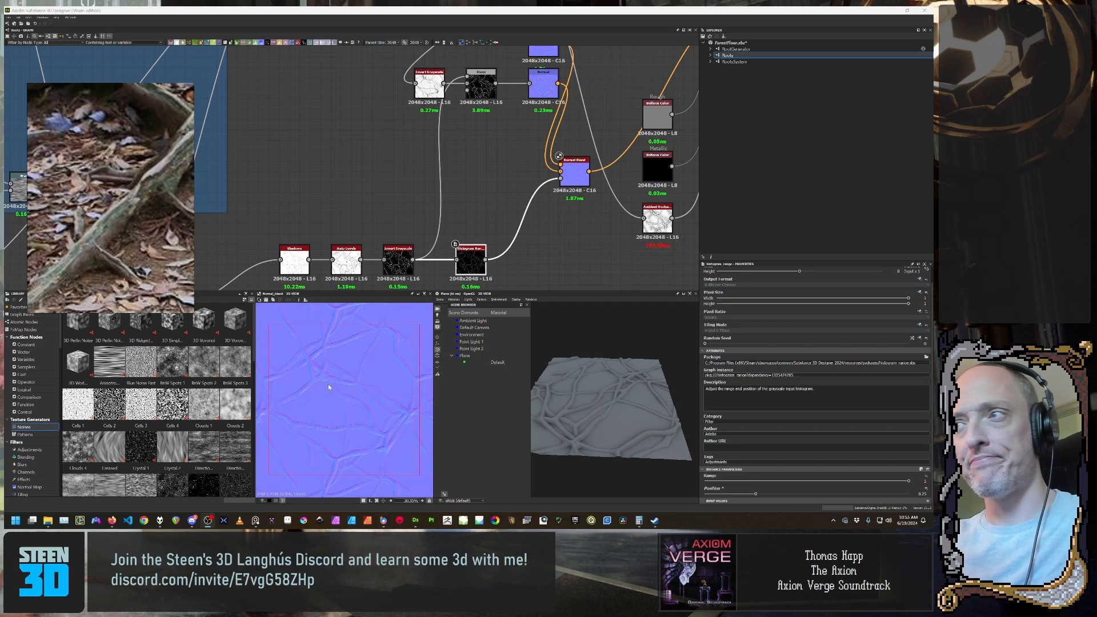
scroll(591, 435, up, 2)
scroll(589, 428, up, 2)
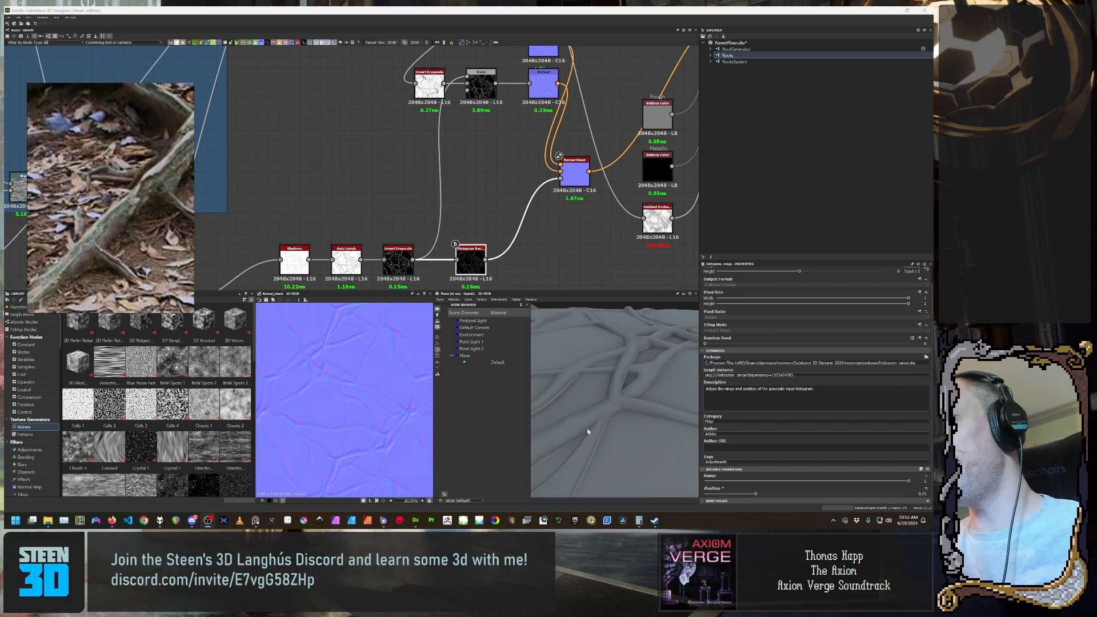
scroll(323, 394, up, 6)
middle_drag(321, 393, 418, 396)
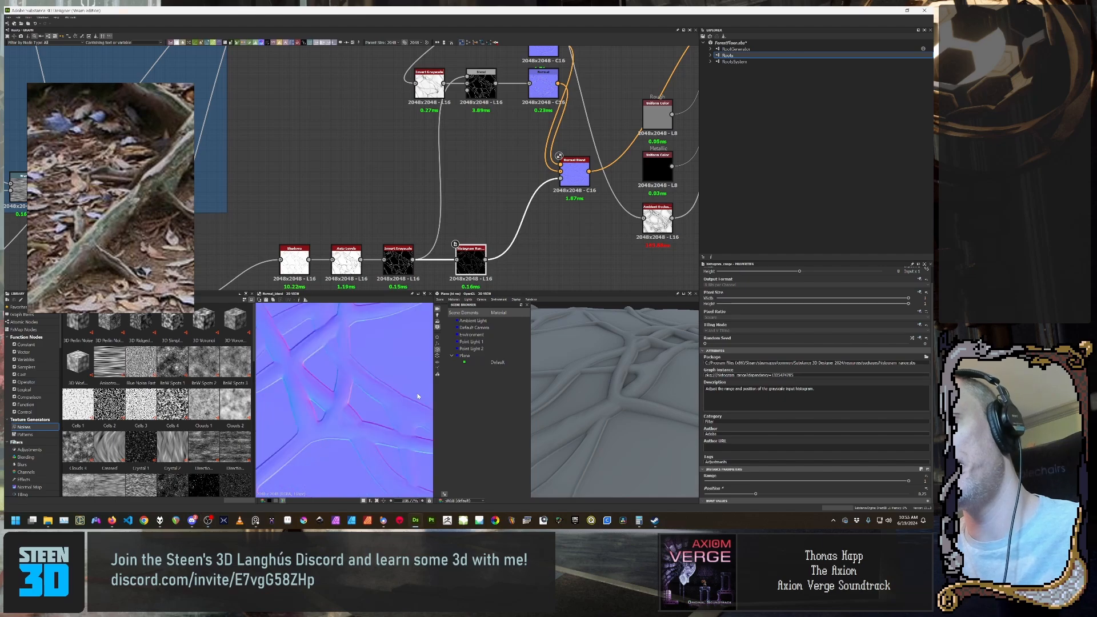
scroll(351, 343, down, 3)
middle_drag(407, 434, 354, 404)
scroll(358, 393, up, 3)
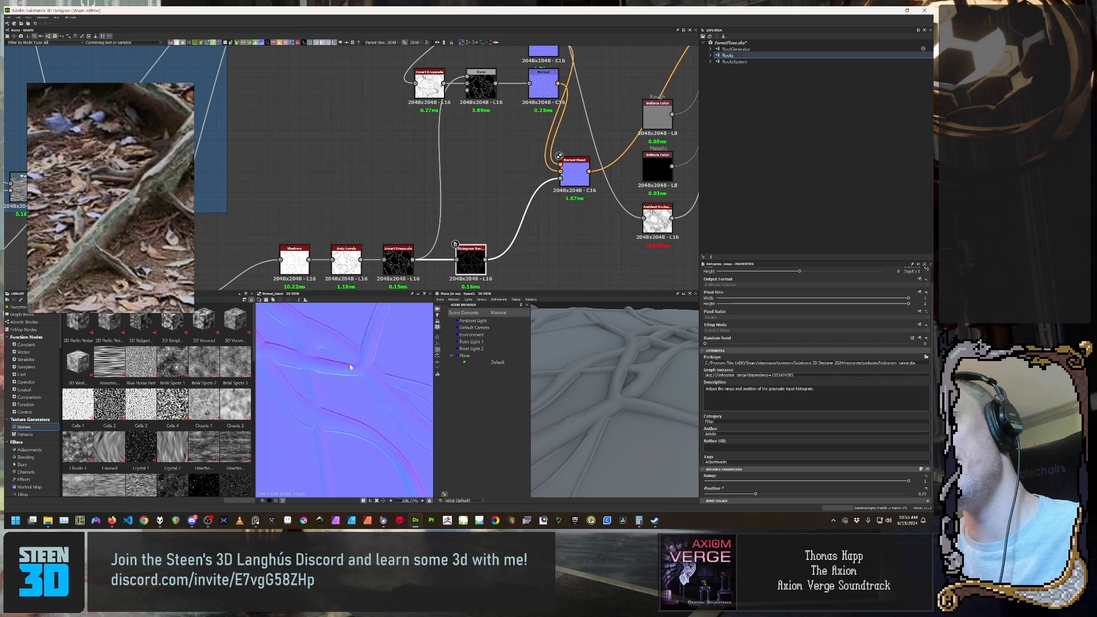
Step: Examine the whole root plane from above in the 3D preview and compare it with the full reference photo
scroll(644, 410, down, 5)
drag(639, 402, 627, 440)
middle_drag(627, 439, 629, 421)
drag(628, 421, 660, 400)
scroll(657, 400, up, 5)
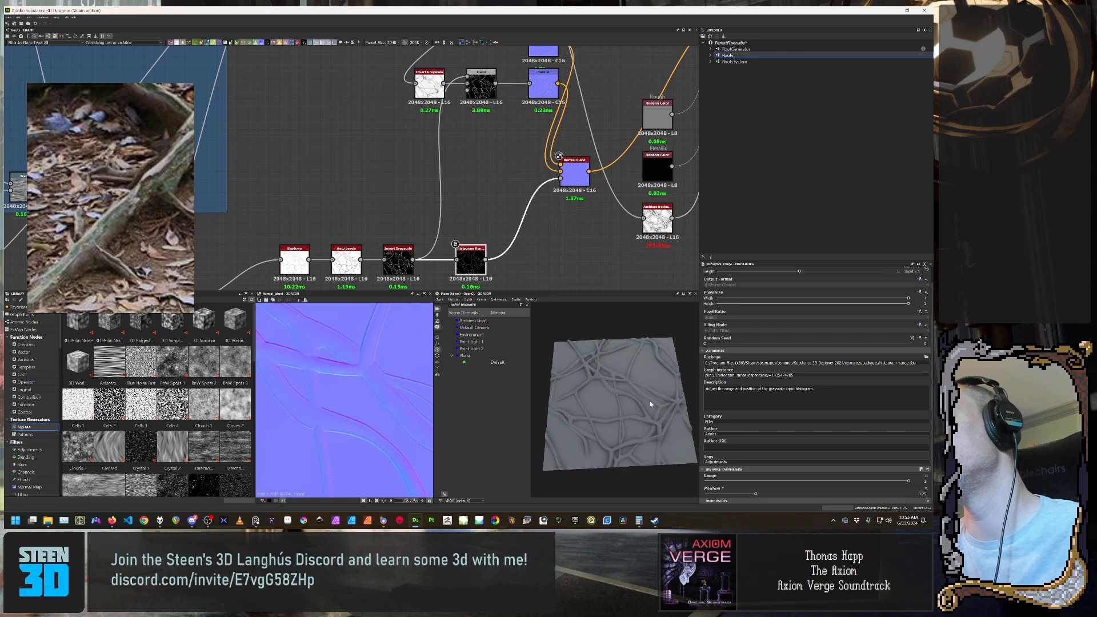
scroll(616, 393, down, 1)
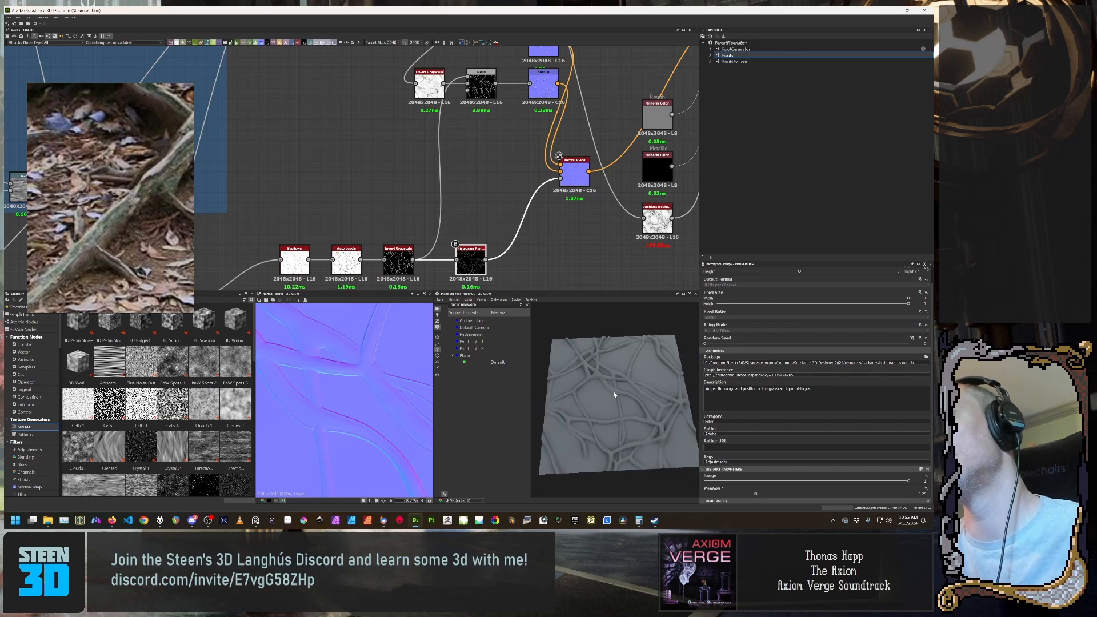
scroll(614, 394, down, 2)
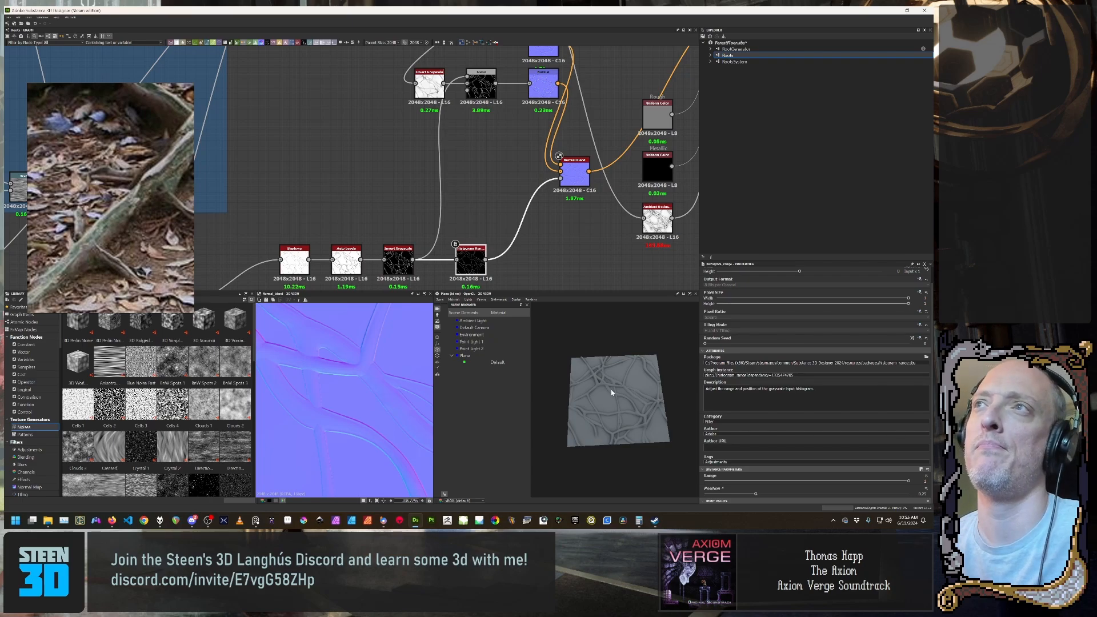
scroll(151, 185, down, 5)
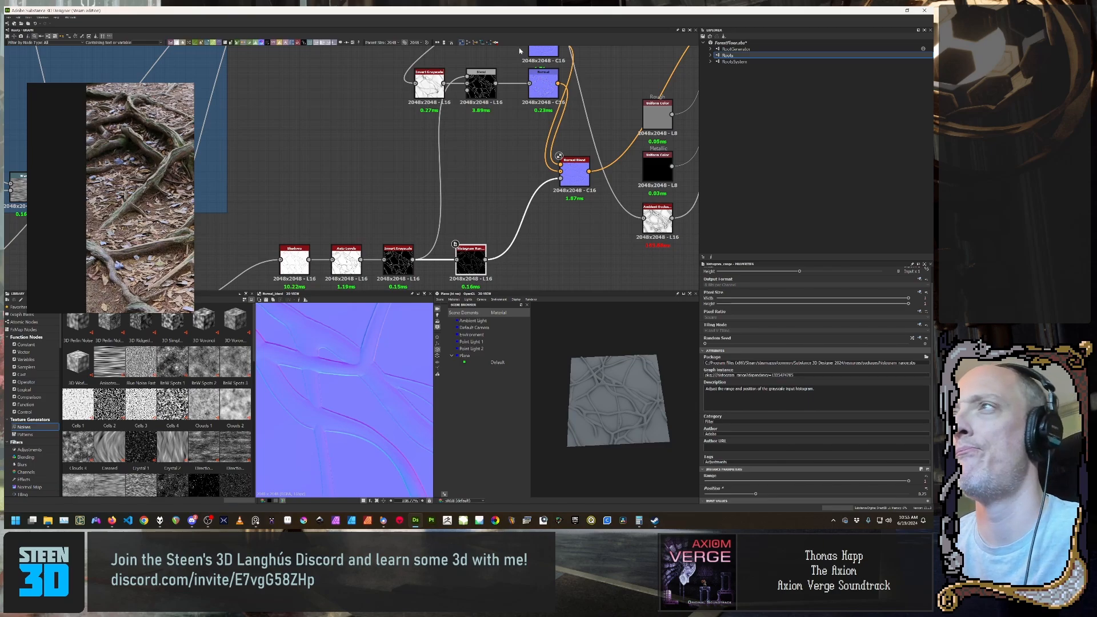
Step: Review the graph's Bespoke Root frames and the base shape, deformation and splitting stages of the root chains
scroll(474, 111, down, 6)
middle_drag(468, 104, 697, 153)
scroll(471, 182, up, 2)
middle_drag(321, 147, 499, 151)
scroll(499, 151, up, 1)
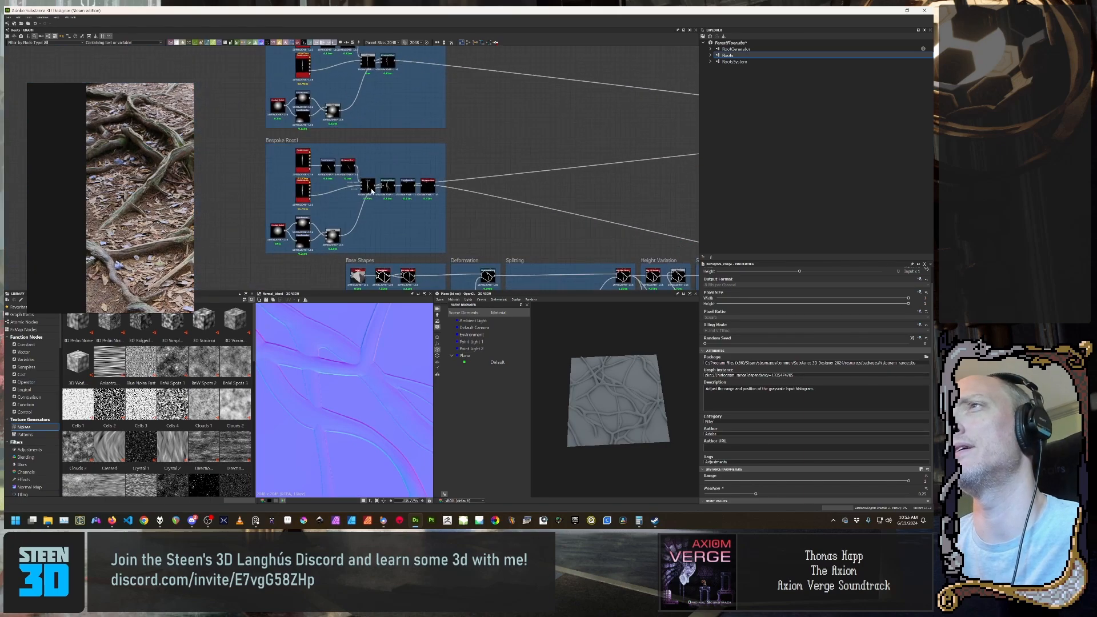
scroll(426, 207, down, 2)
middle_drag(433, 206, 433, 118)
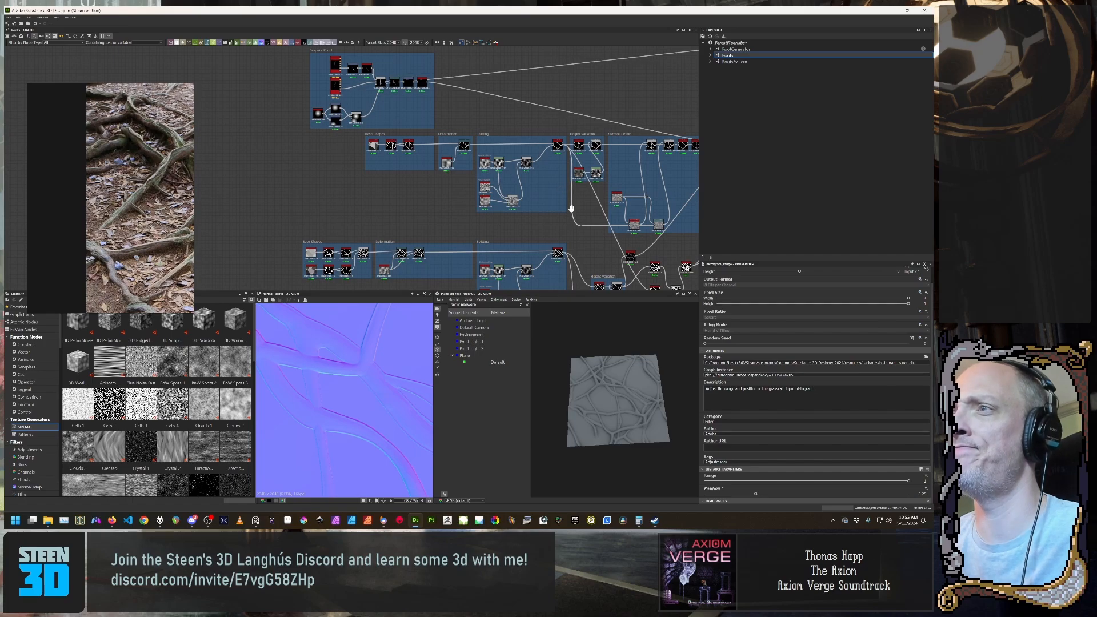
middle_drag(560, 211, 492, 169)
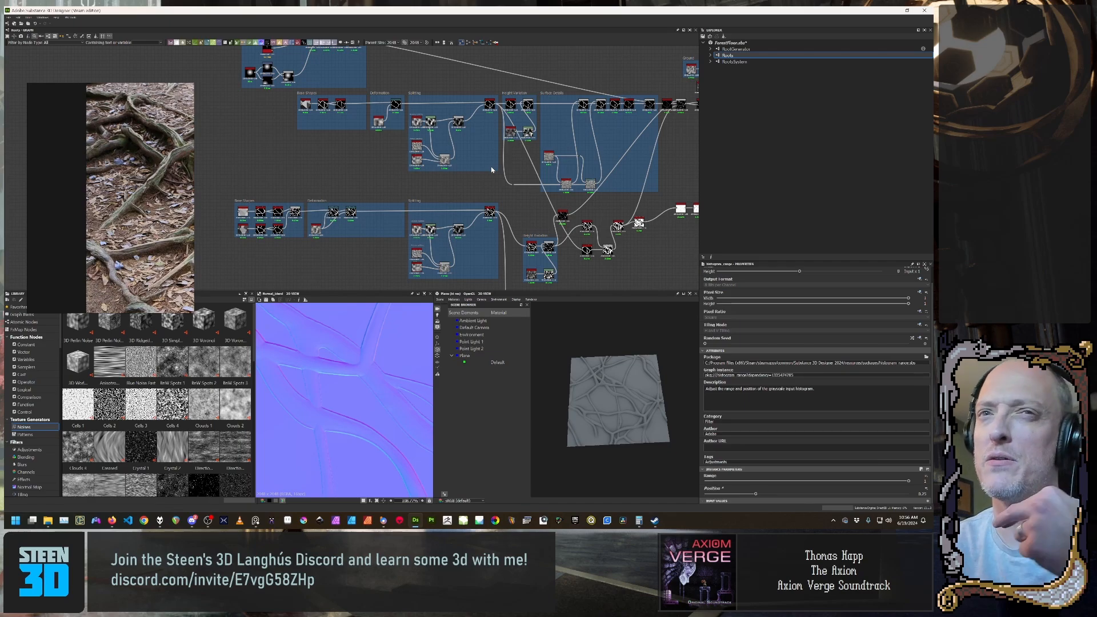
Step: Examine the Shape Splatter's height output and the ground Normal node that feeds it
scroll(400, 74, up, 1)
middle_drag(400, 74, 409, 111)
scroll(483, 125, up, 3)
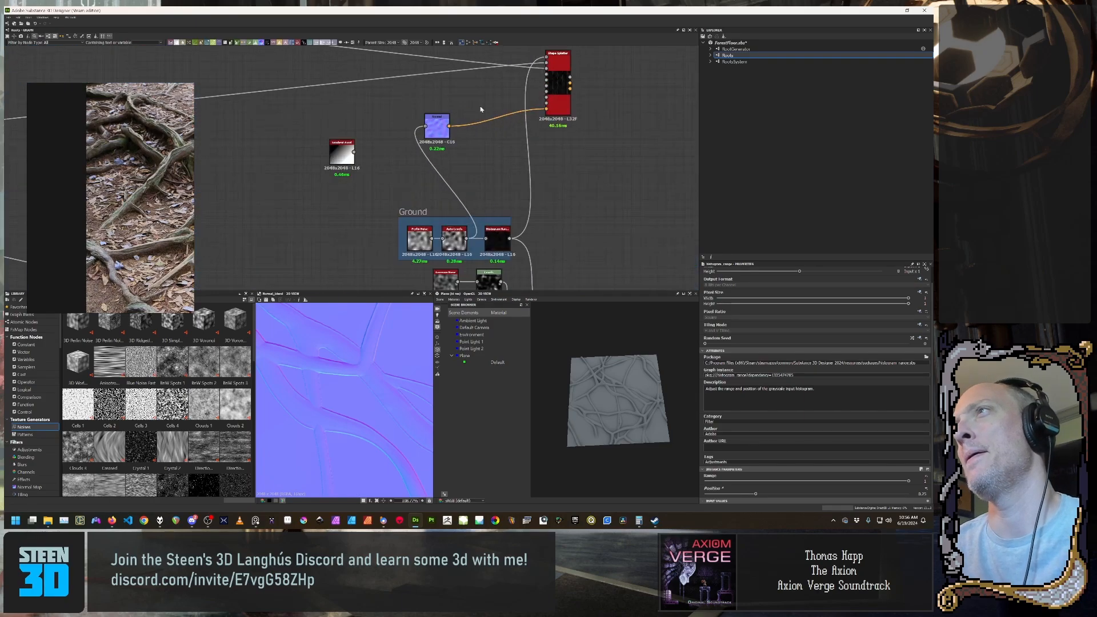
middle_drag(551, 108, 468, 133)
double_click(479, 113)
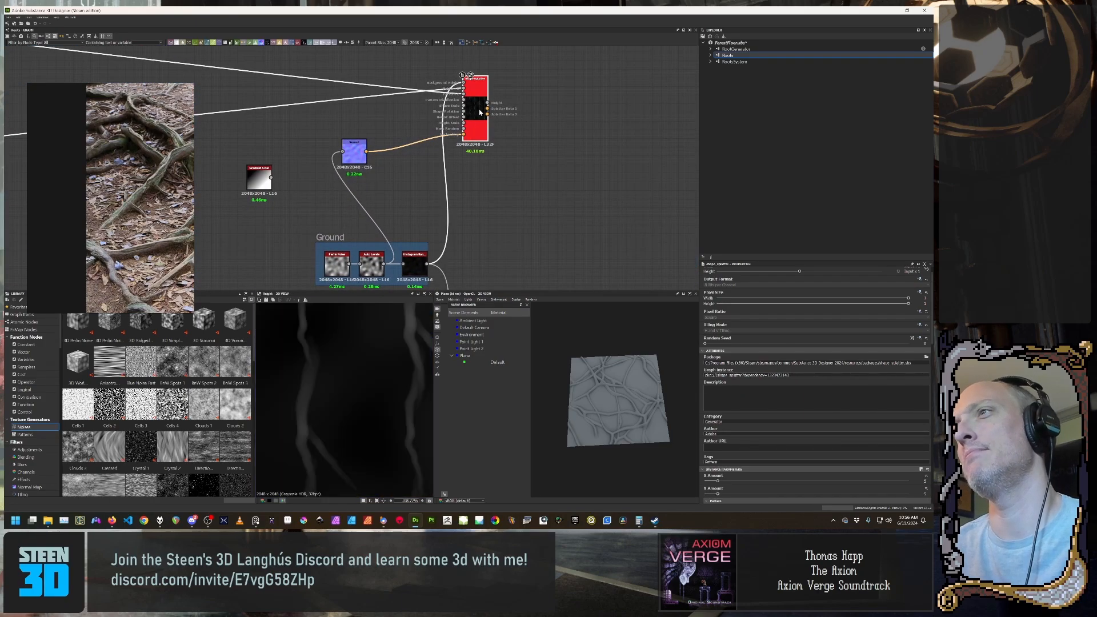
scroll(353, 348, down, 2)
scroll(348, 149, up, 2)
double_click(359, 168)
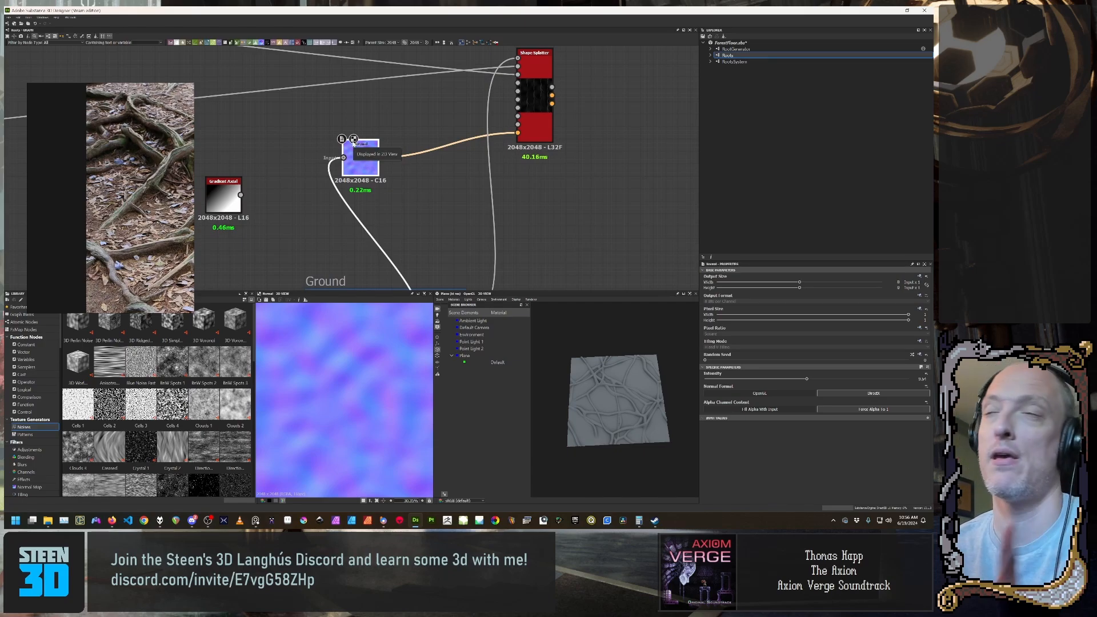
scroll(511, 178, down, 1)
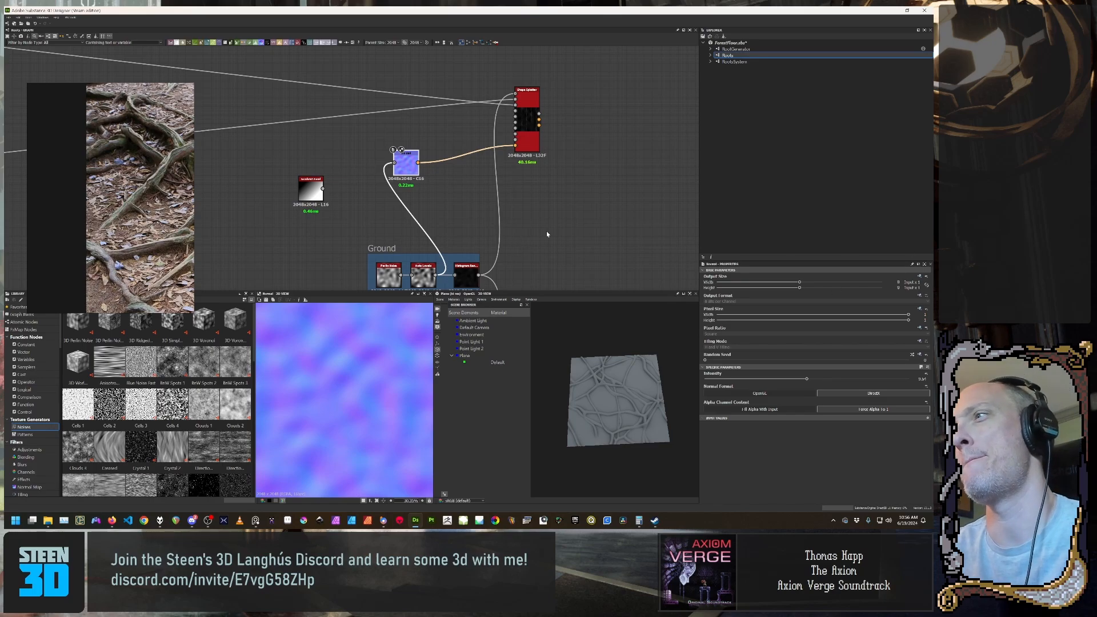
Step: Display the Shape Splatter output again and review its amount and pattern parameters
scroll(538, 135, up, 2)
click(520, 114)
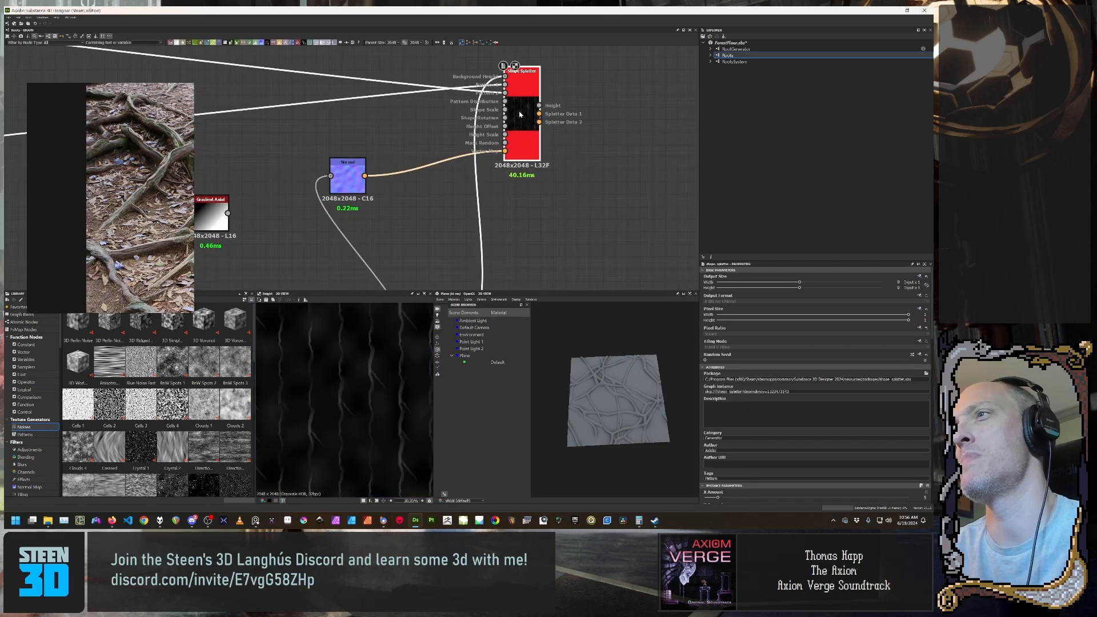
scroll(575, 212, down, 4)
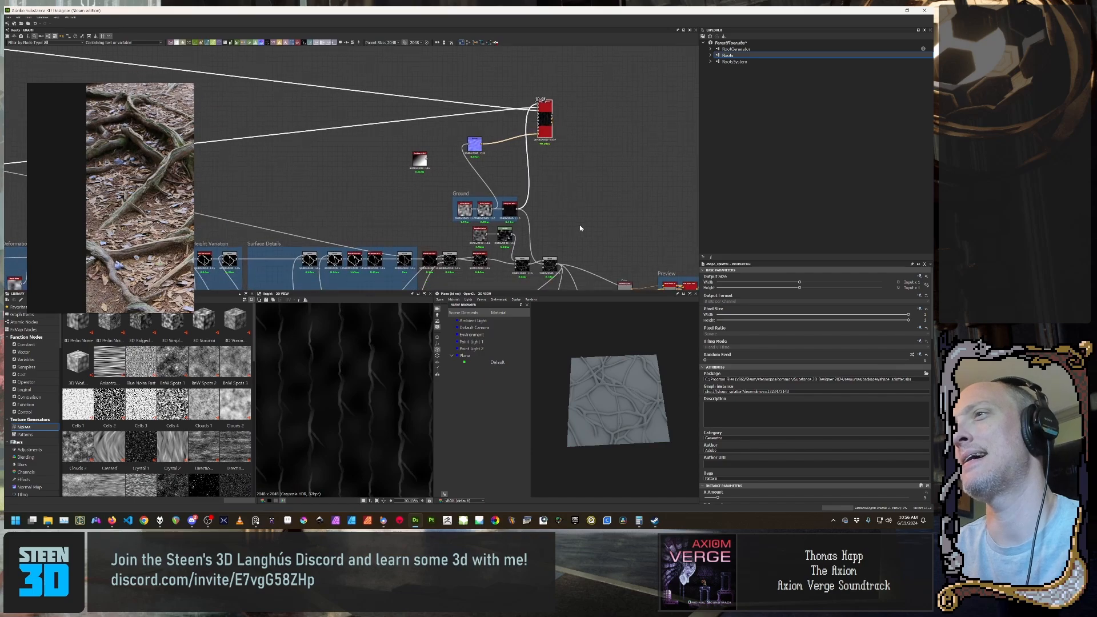
middle_drag(580, 228, 553, 178)
scroll(745, 464, down, 2)
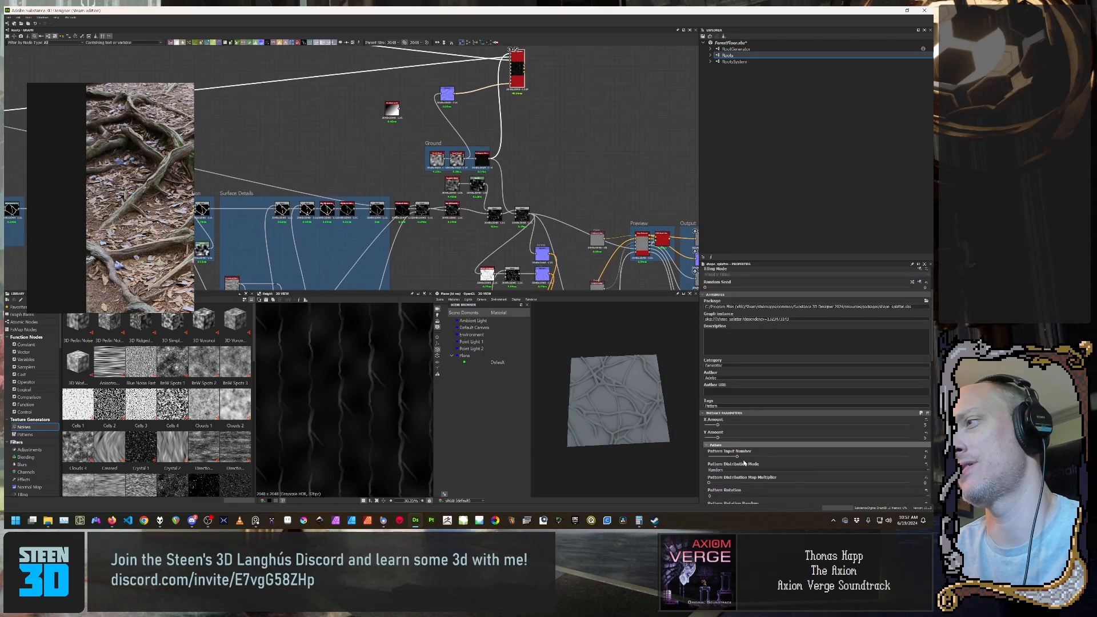
scroll(744, 464, down, 1)
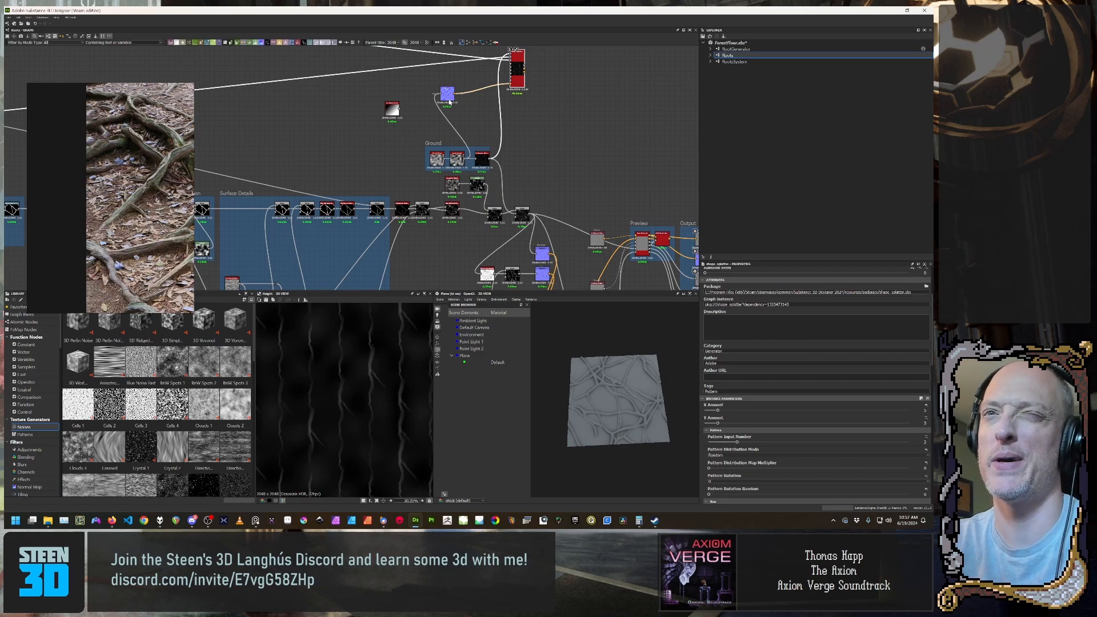
Step: Inspect in turn the Ground Histogram Range, the root pattern input, the Shape Splatter and the ground Normal in the 2D view
scroll(450, 101, up, 4)
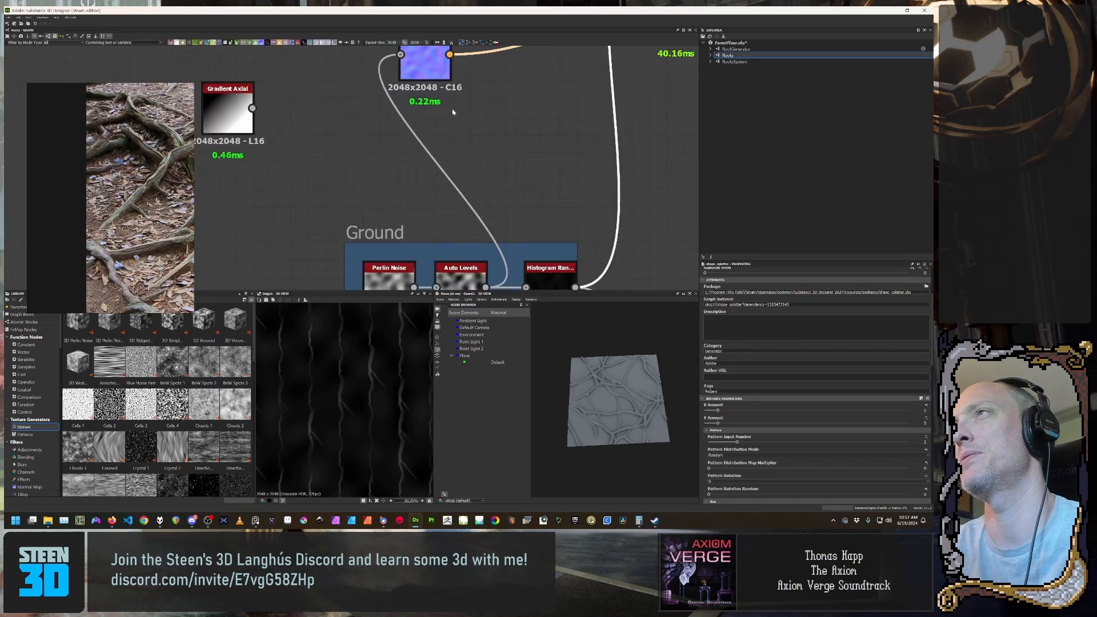
scroll(452, 102, down, 2)
scroll(428, 142, down, 4)
middle_drag(456, 147, 425, 175)
scroll(443, 142, up, 6)
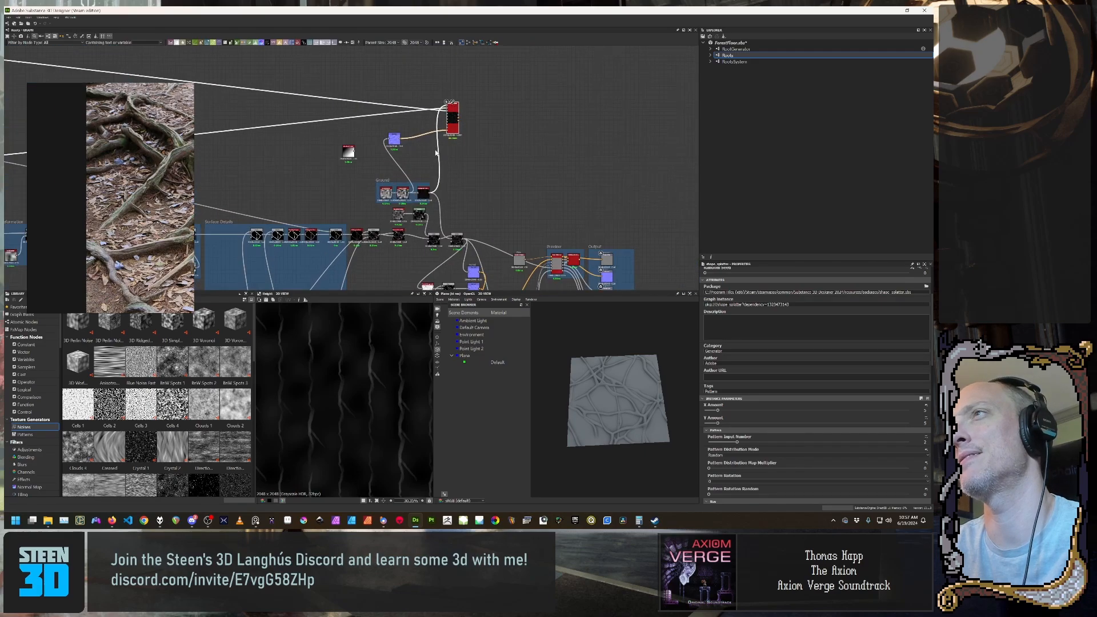
double_click(389, 252)
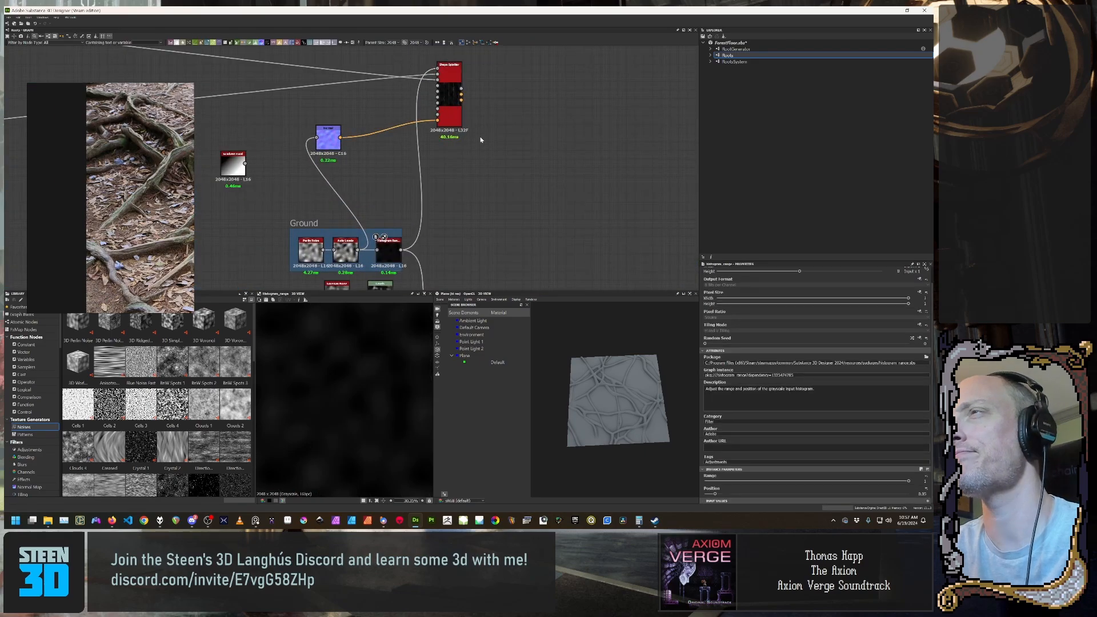
double_click(439, 76)
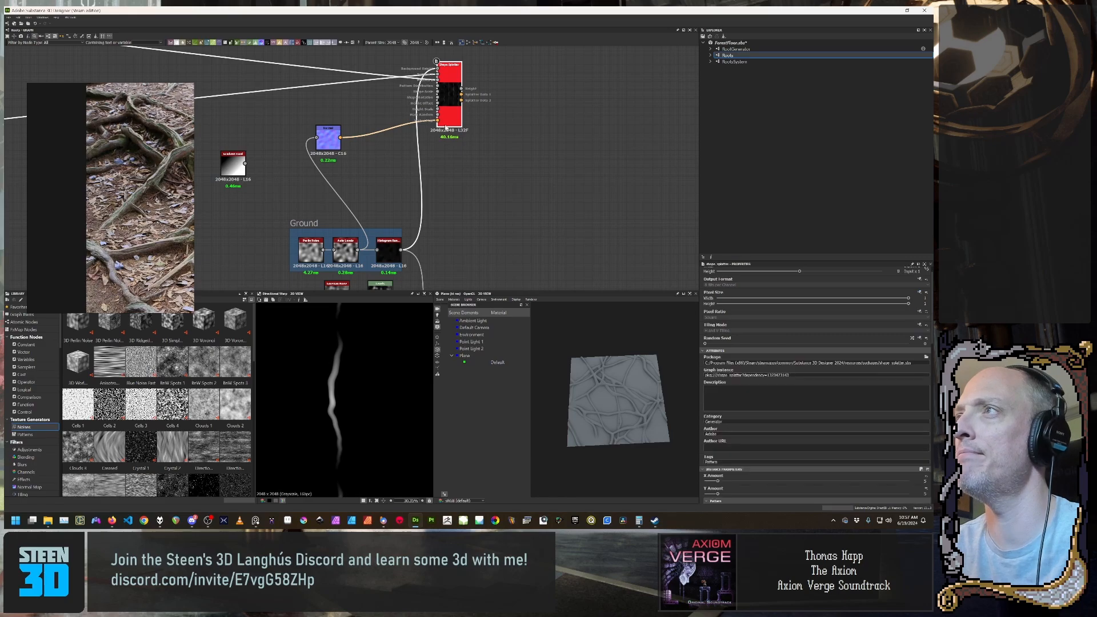
double_click(448, 121)
middle_drag(457, 138, 511, 160)
double_click(383, 160)
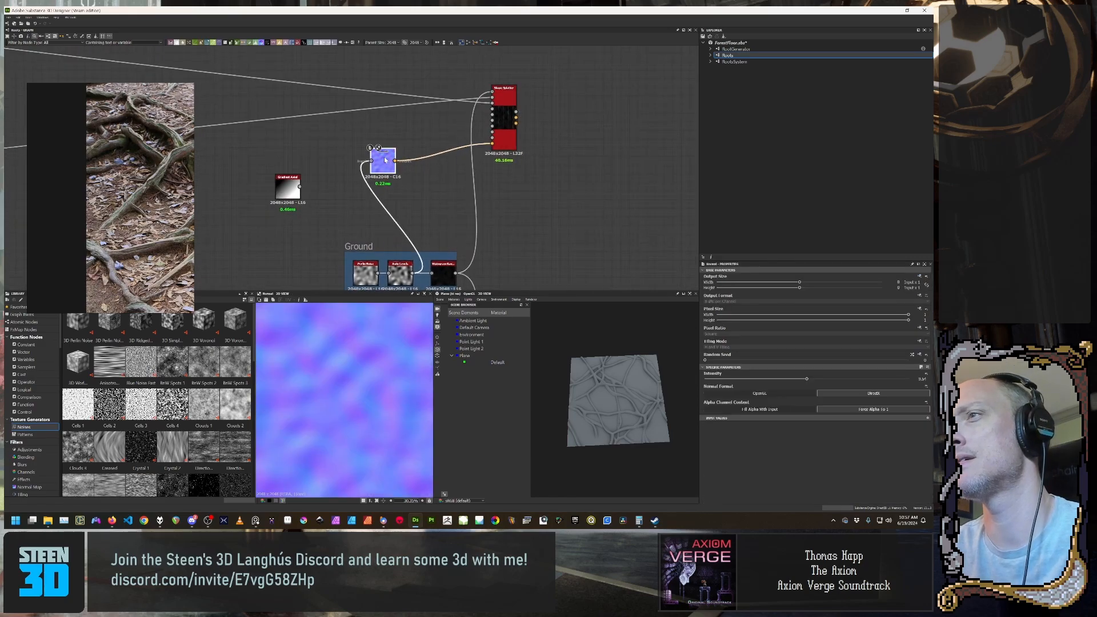
Step: Display the Normal Blend result in the 2D view and examine it at different scales
scroll(375, 426, down, 5)
middle_drag(383, 161, 435, 154)
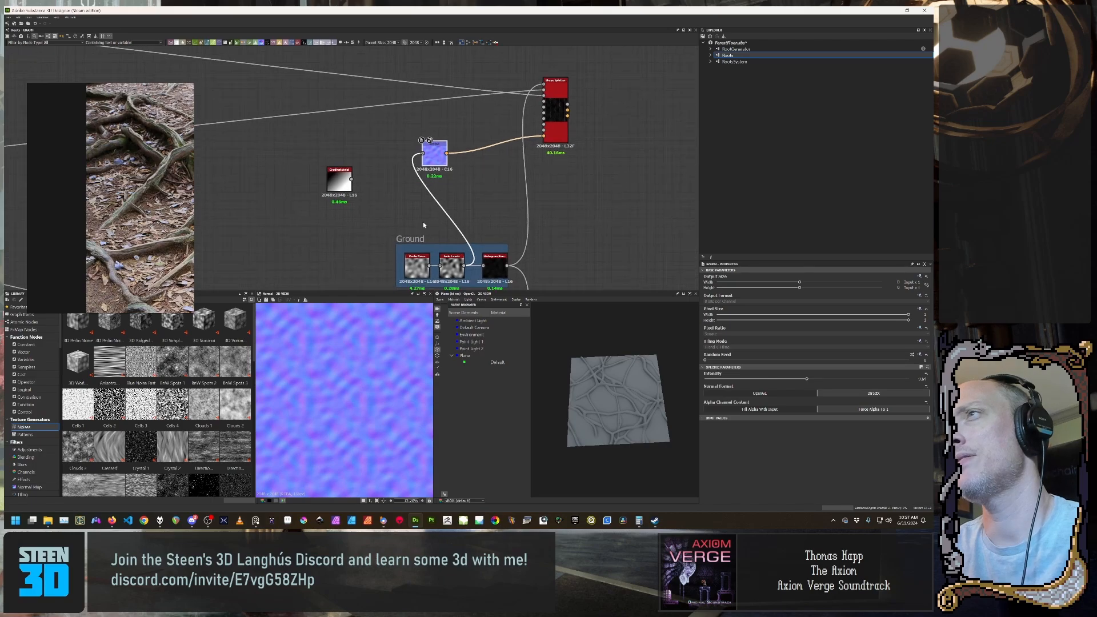
scroll(444, 192, down, 4)
scroll(529, 283, up, 1)
middle_drag(529, 285, 456, 127)
scroll(530, 181, up, 1)
scroll(455, 126, up, 2)
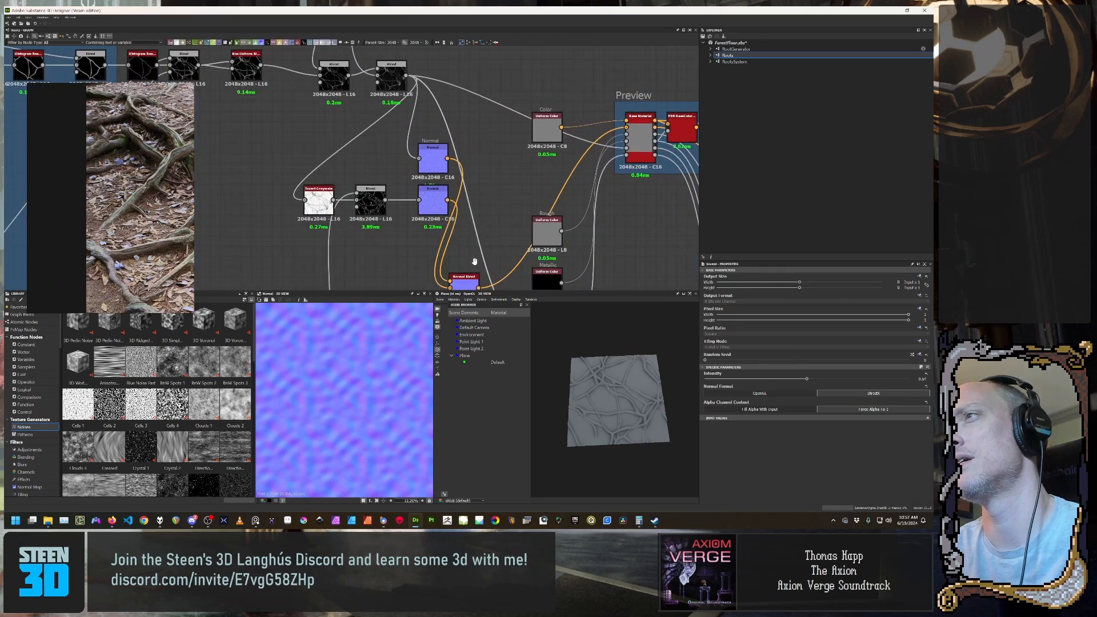
middle_drag(460, 286, 452, 223)
click(453, 223)
double_click(453, 223)
scroll(347, 361, up, 4)
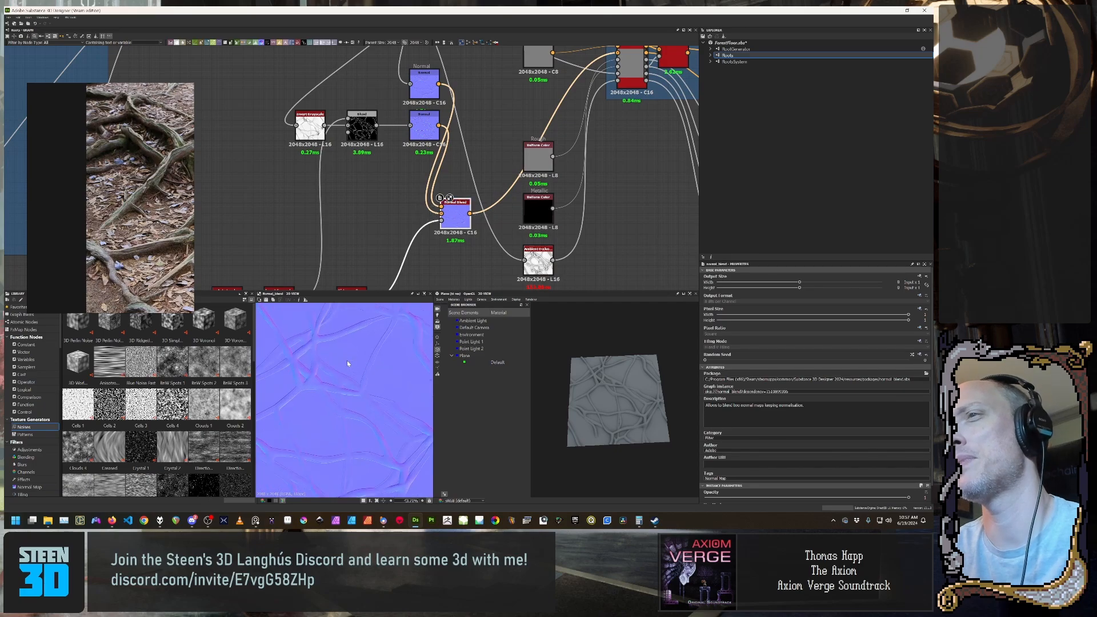
scroll(348, 361, down, 6)
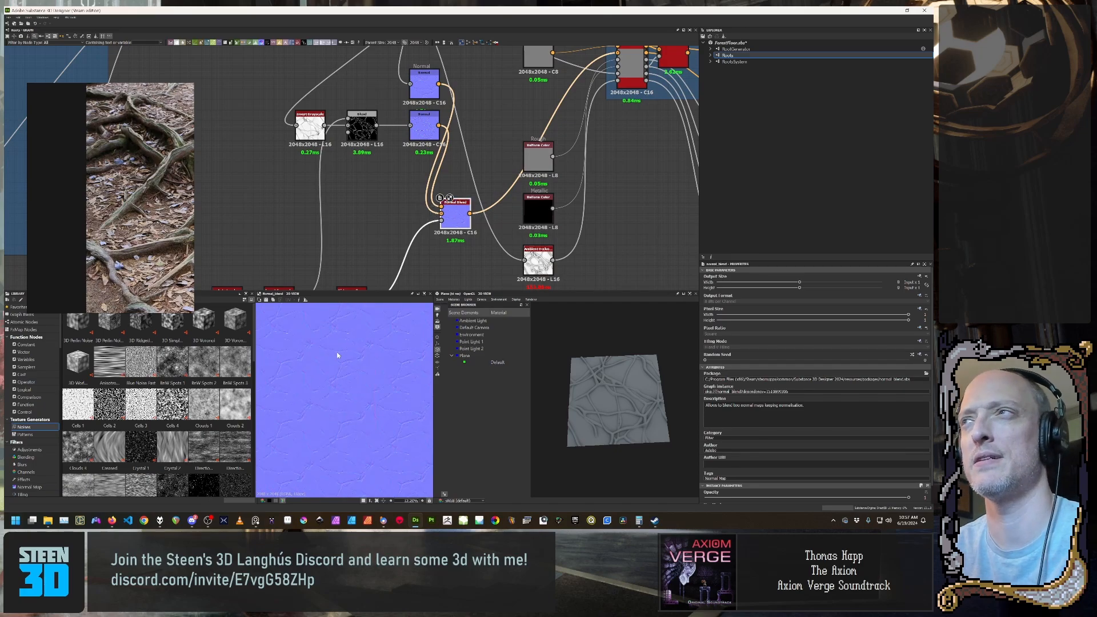
Step: Display the upper Normal node feeding the Normal Blend and examine its root detail in the 2D view
middle_drag(376, 180, 380, 195)
scroll(380, 195, down, 2)
click(414, 131)
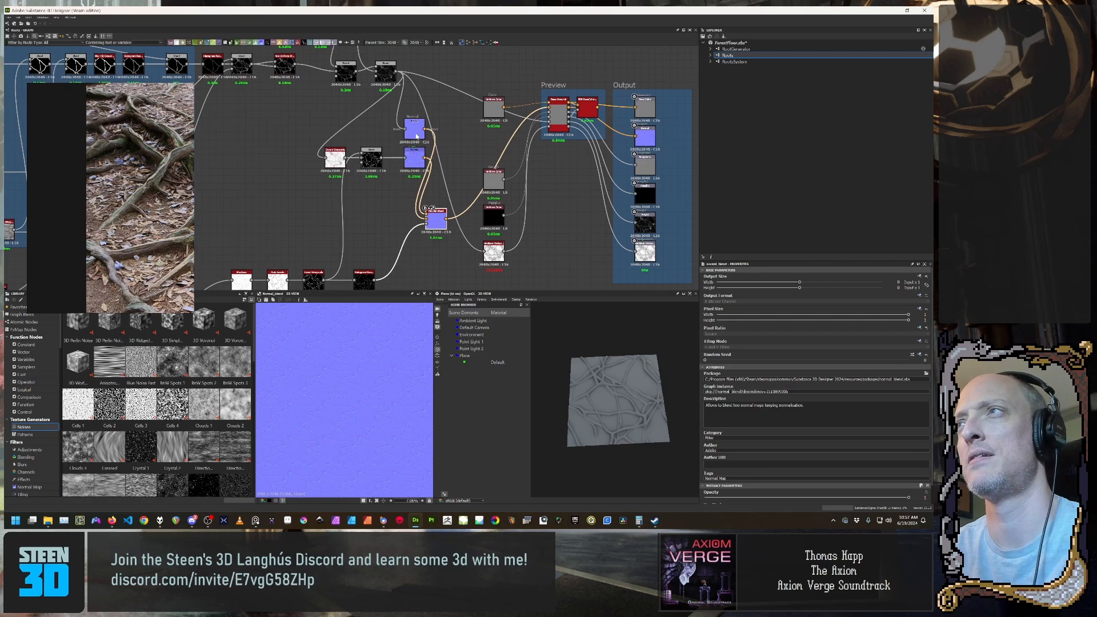
scroll(337, 319, up, 6)
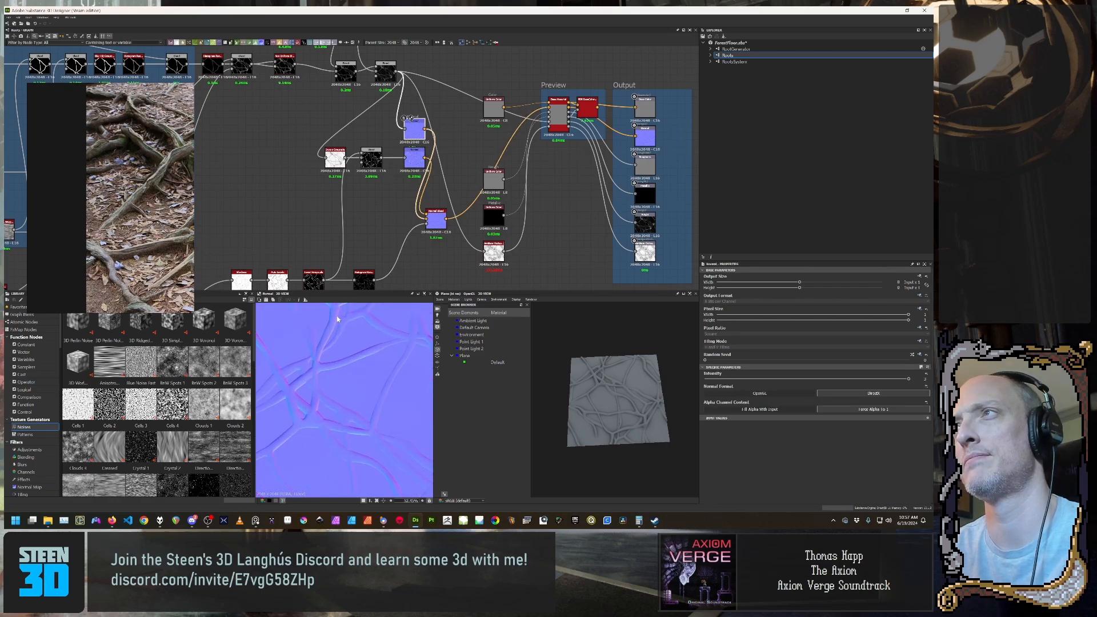
double_click(420, 131)
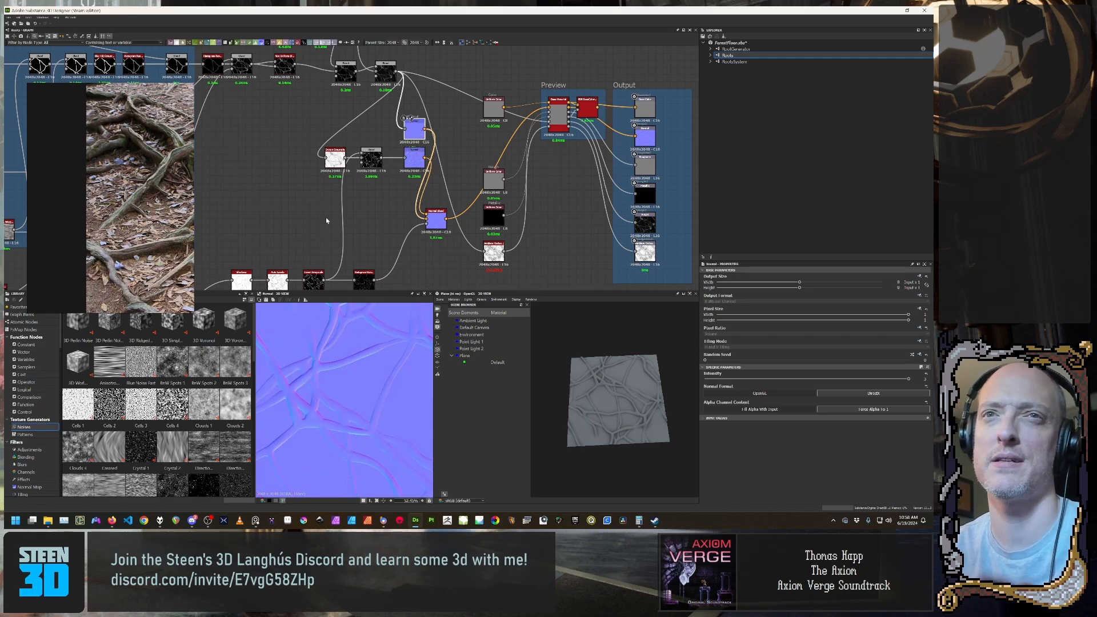
Step: Connect the upper root Normal node to the Shape Splatter in place of the ground Normal, and display the Shape Splatter output
middle_drag(336, 180, 379, 238)
scroll(379, 238, up, 1)
scroll(399, 191, down, 4)
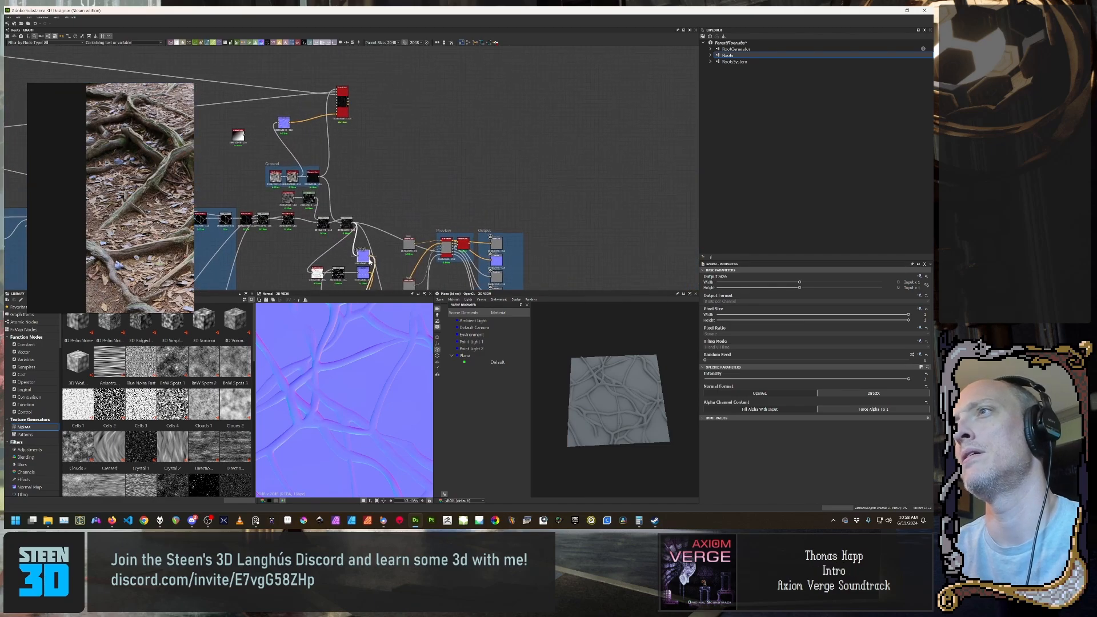
drag(370, 256, 338, 116)
click(342, 101)
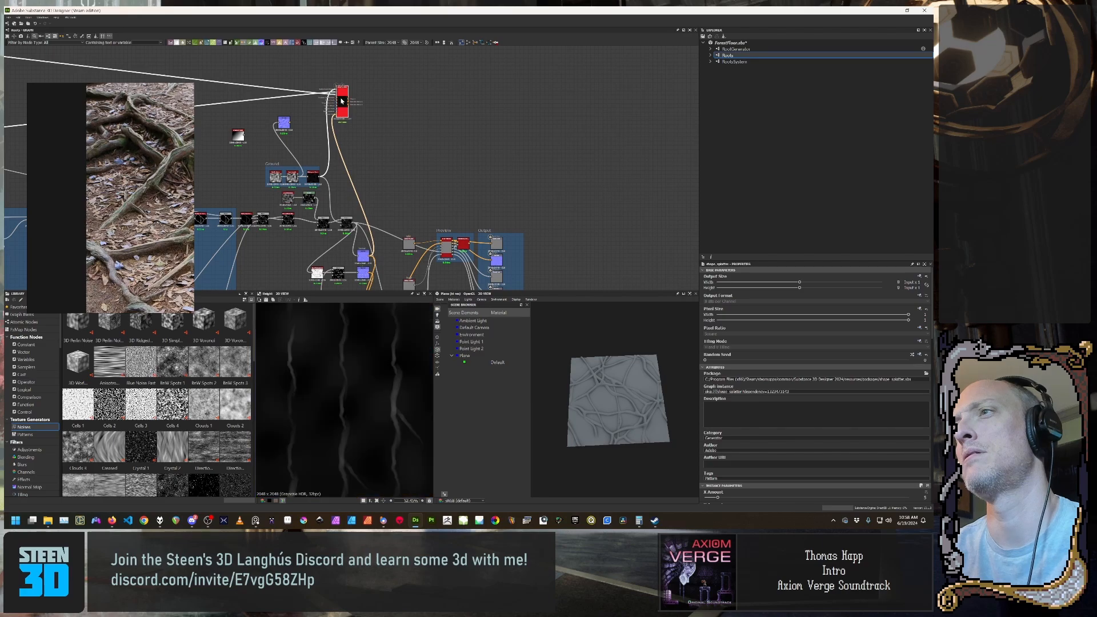
Step: Raise the Shape Splatter's Vector Map Multiplier in the Rotation settings to 1
middle_drag(402, 171, 458, 198)
scroll(461, 179, up, 2)
scroll(457, 171, up, 2)
drag(386, 113, 387, 116)
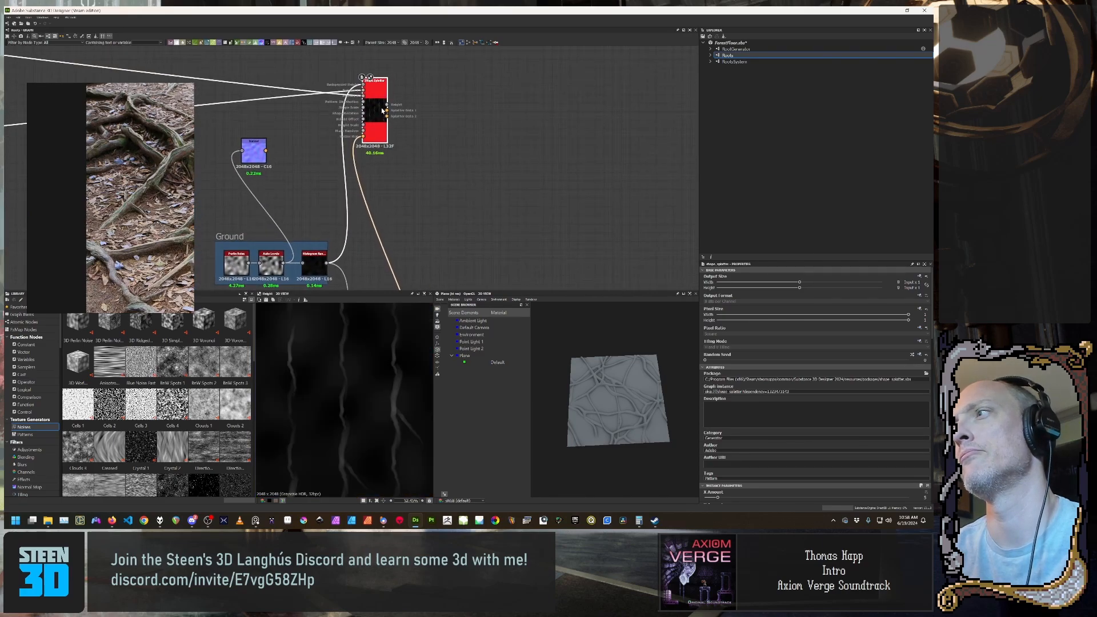
scroll(797, 410, down, 8)
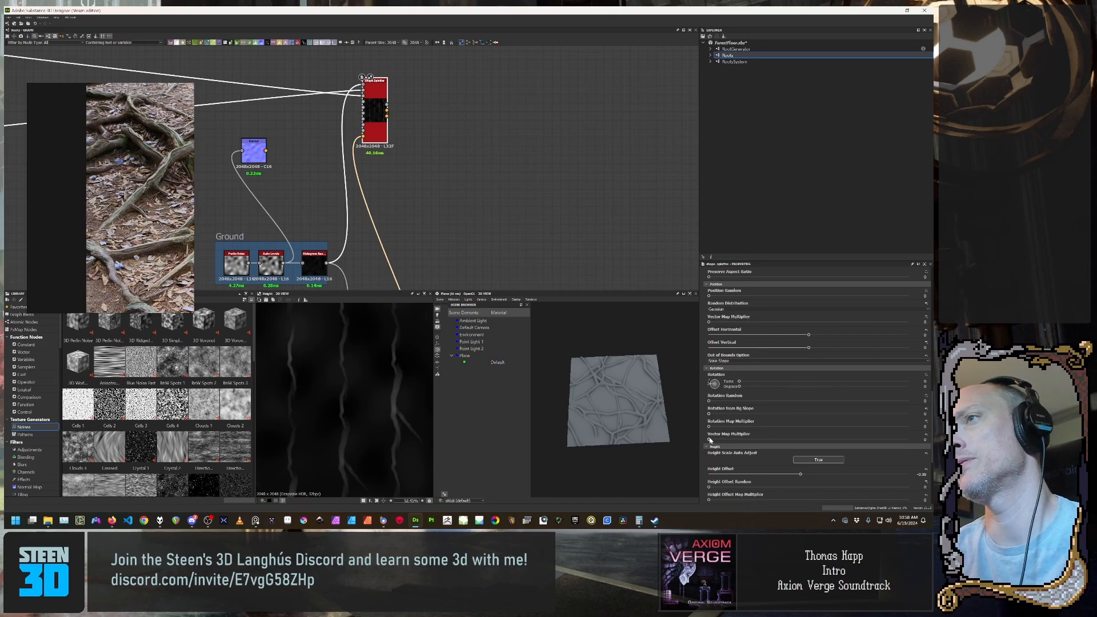
drag(710, 439, 917, 458)
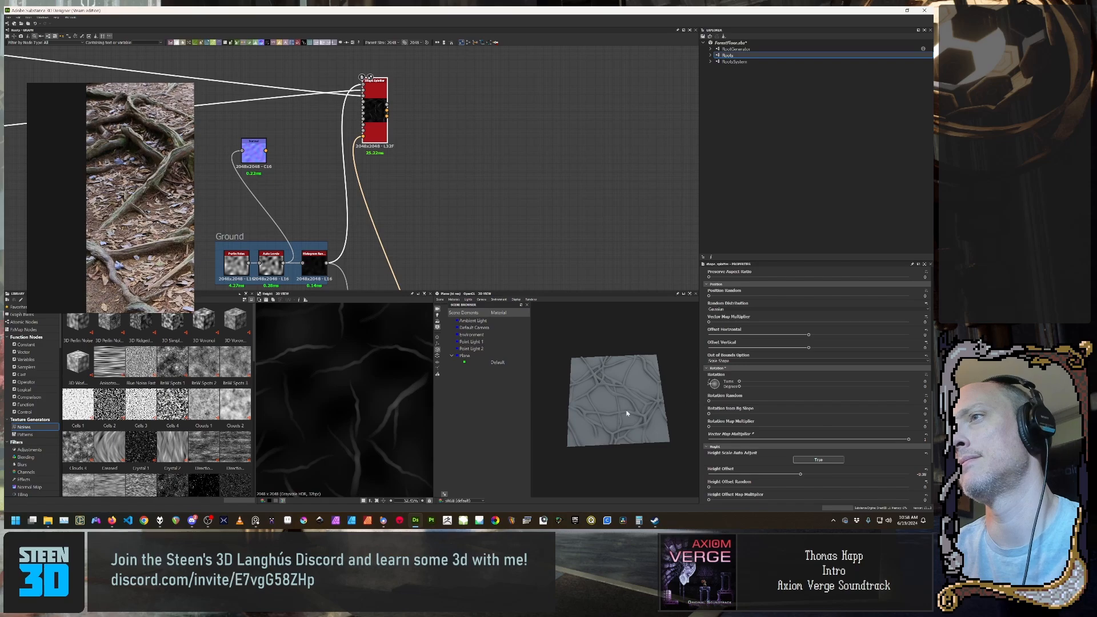
Step: Examine the tiled Shape Splatter output and compare it with the ground Histogram Range in the 2D view
scroll(386, 423, down, 3)
scroll(384, 420, up, 3)
scroll(385, 419, down, 4)
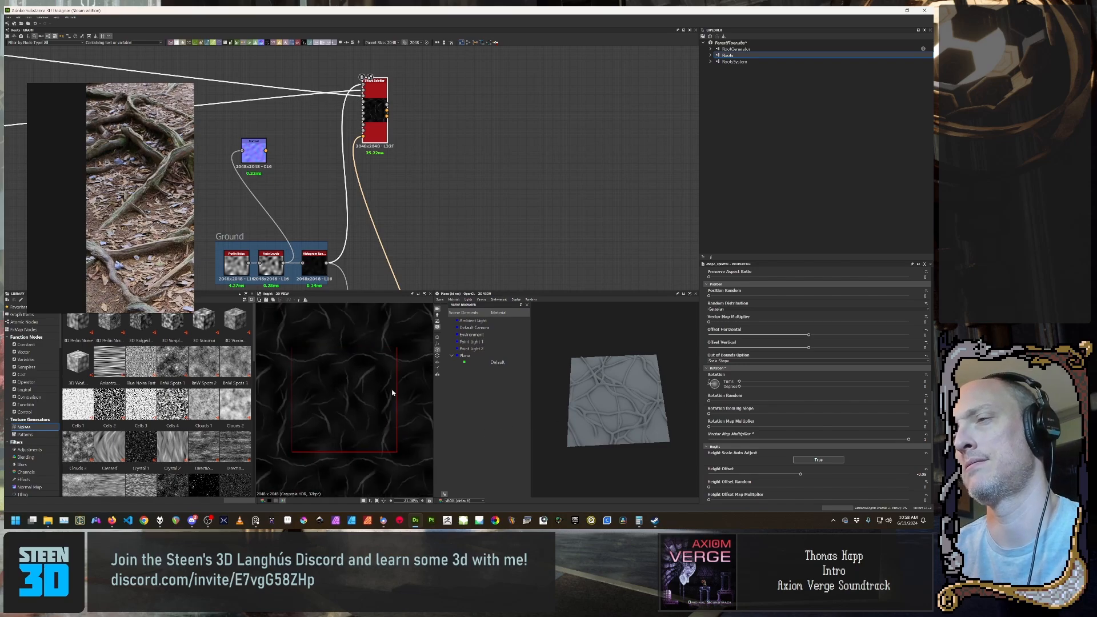
middle_drag(438, 189, 431, 157)
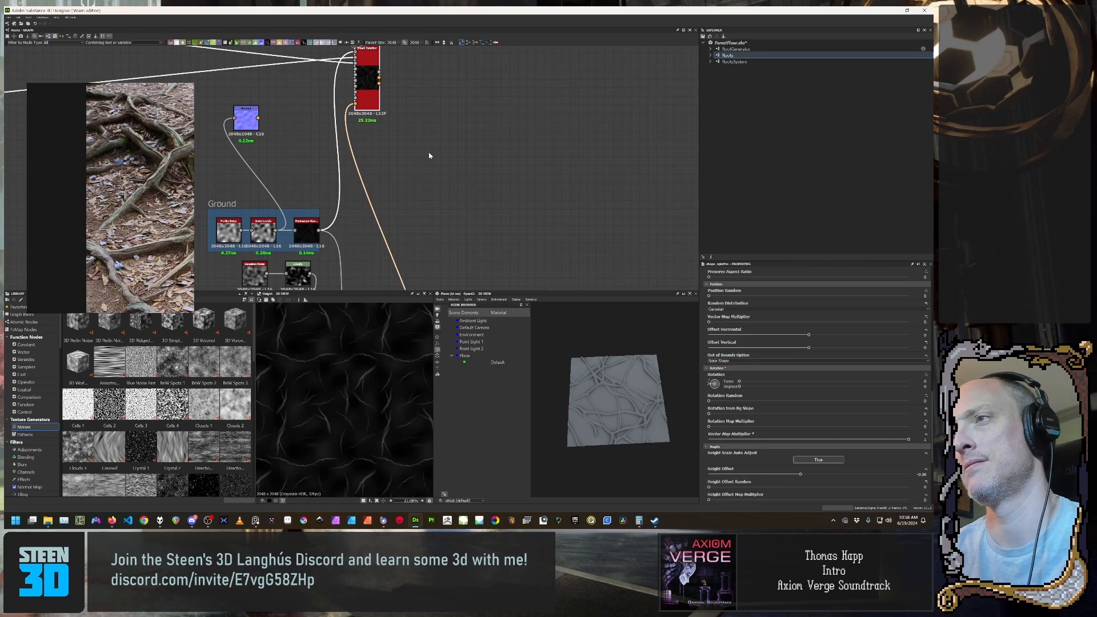
scroll(430, 155, down, 3)
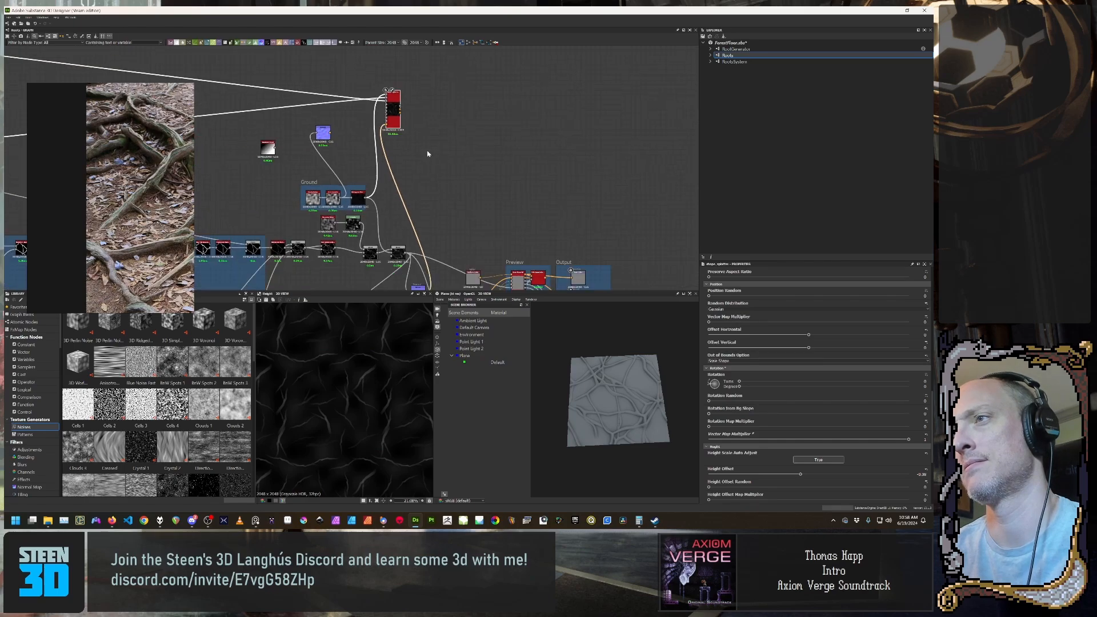
scroll(427, 153, up, 1)
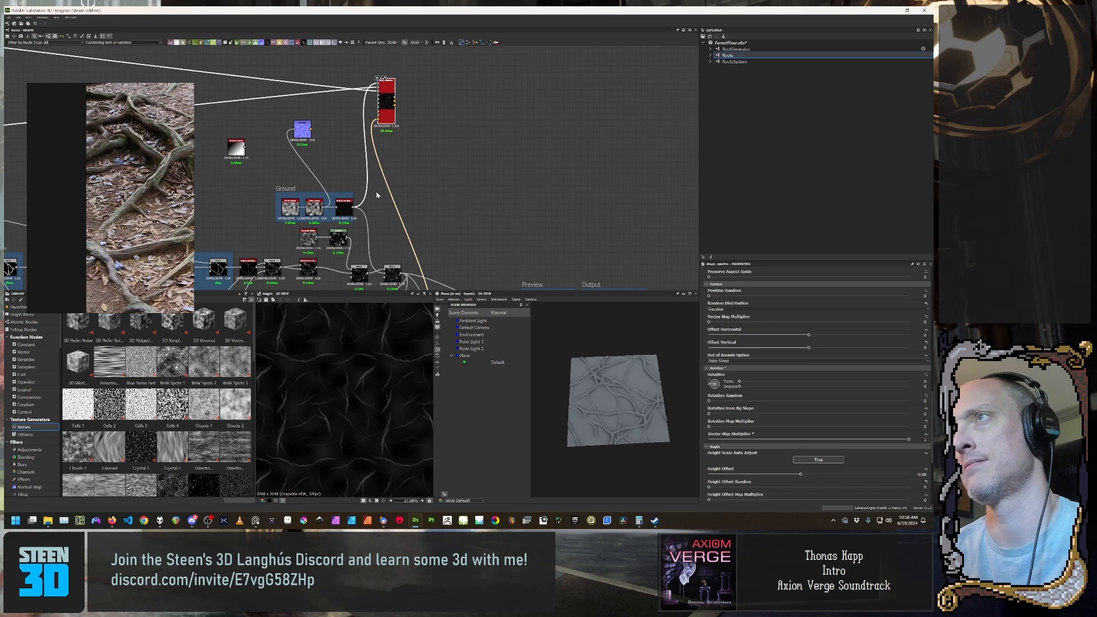
double_click(343, 209)
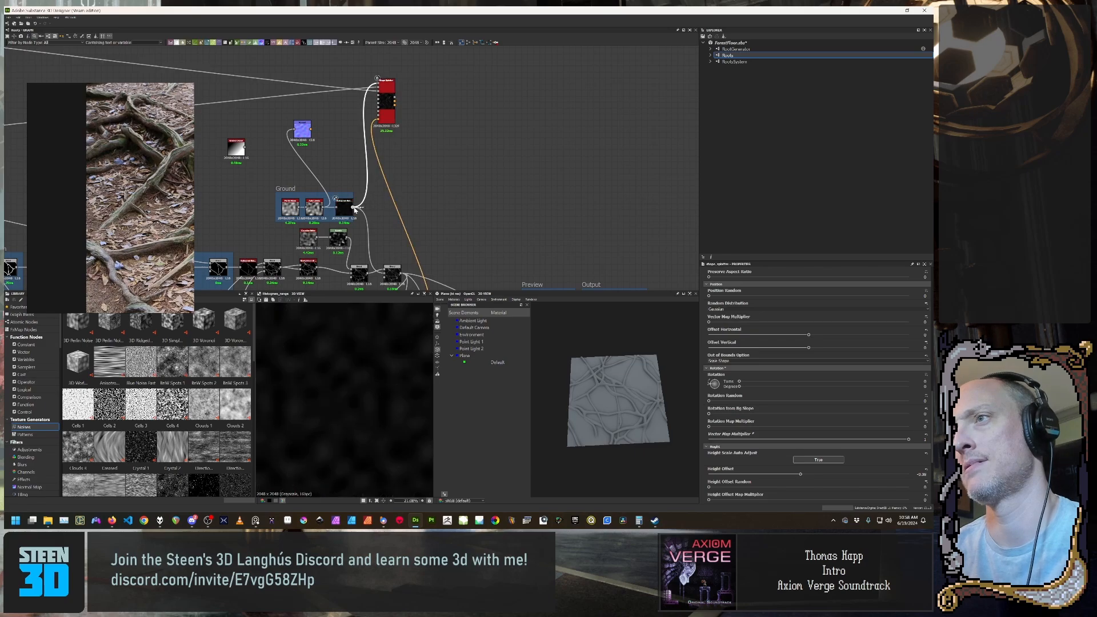
double_click(387, 100)
Step: Set the Shape Splatter's Scale to 1.32
middle_drag(443, 130, 459, 53)
scroll(459, 53, down, 1)
middle_drag(518, 152, 449, 81)
scroll(448, 126, up, 2)
middle_drag(448, 127, 583, 236)
scroll(530, 164, down, 2)
middle_drag(480, 135, 503, 231)
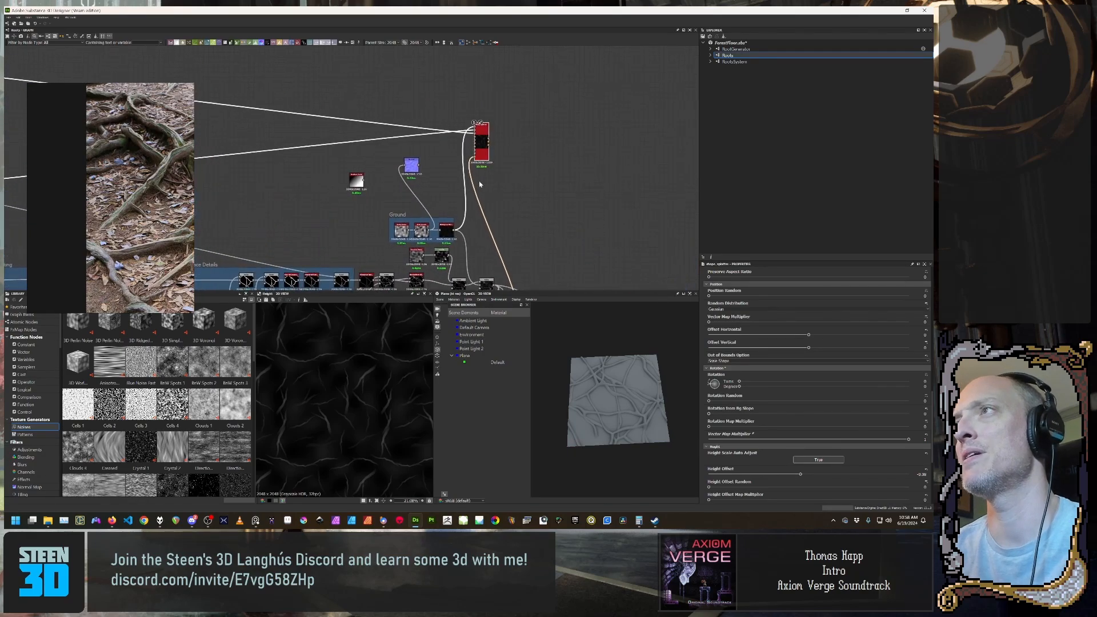
scroll(797, 386, up, 5)
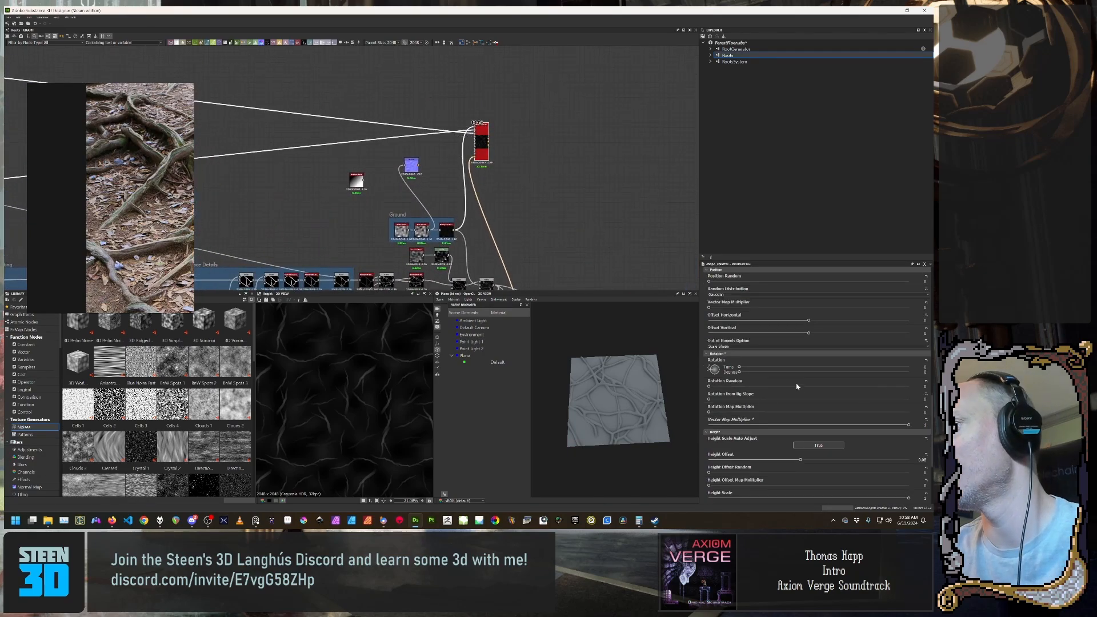
scroll(796, 387, up, 3)
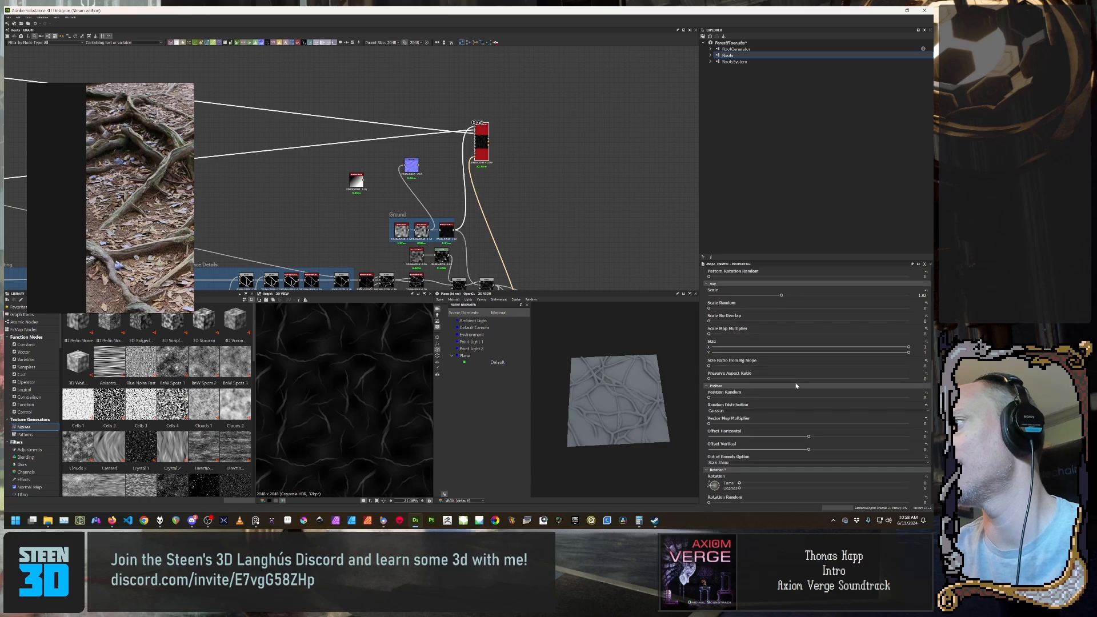
drag(772, 327, 762, 326)
scroll(474, 196, up, 5)
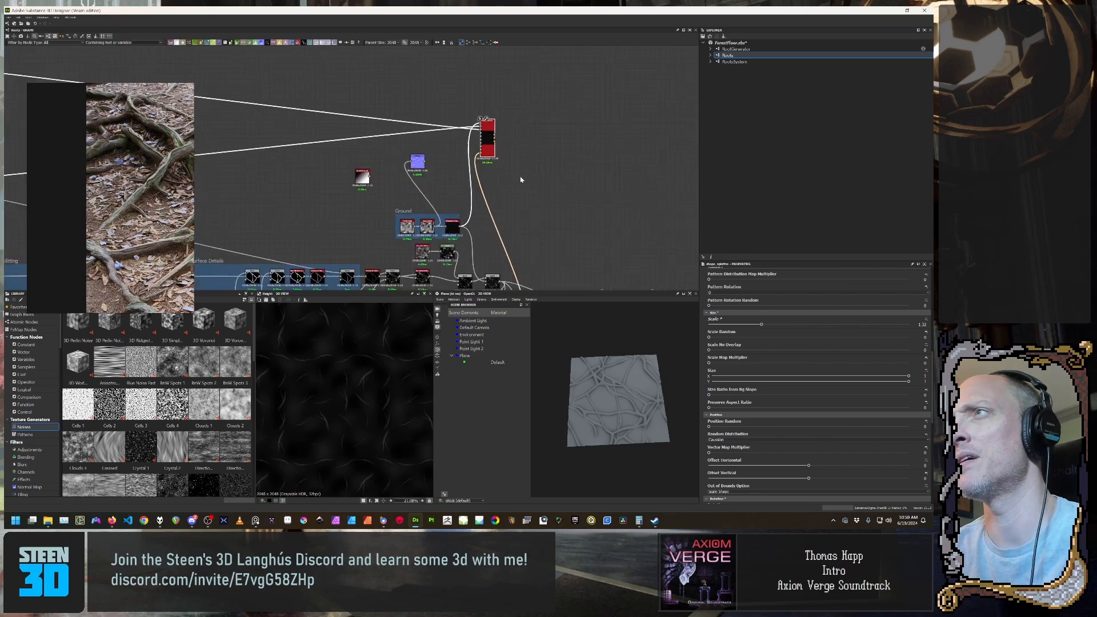
Step: Disconnect the ground Histogram Range from the Shape Splatter, and compare the splatter output with its Vector Map input in the 2D view
scroll(474, 197, down, 2)
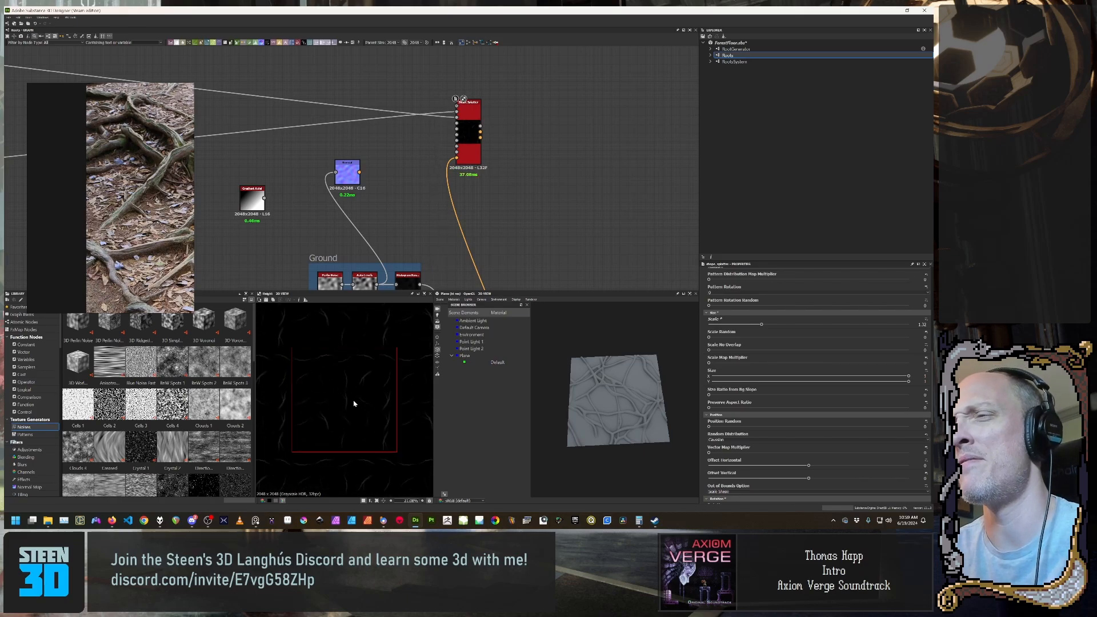
scroll(345, 400, down, 2)
double_click(456, 159)
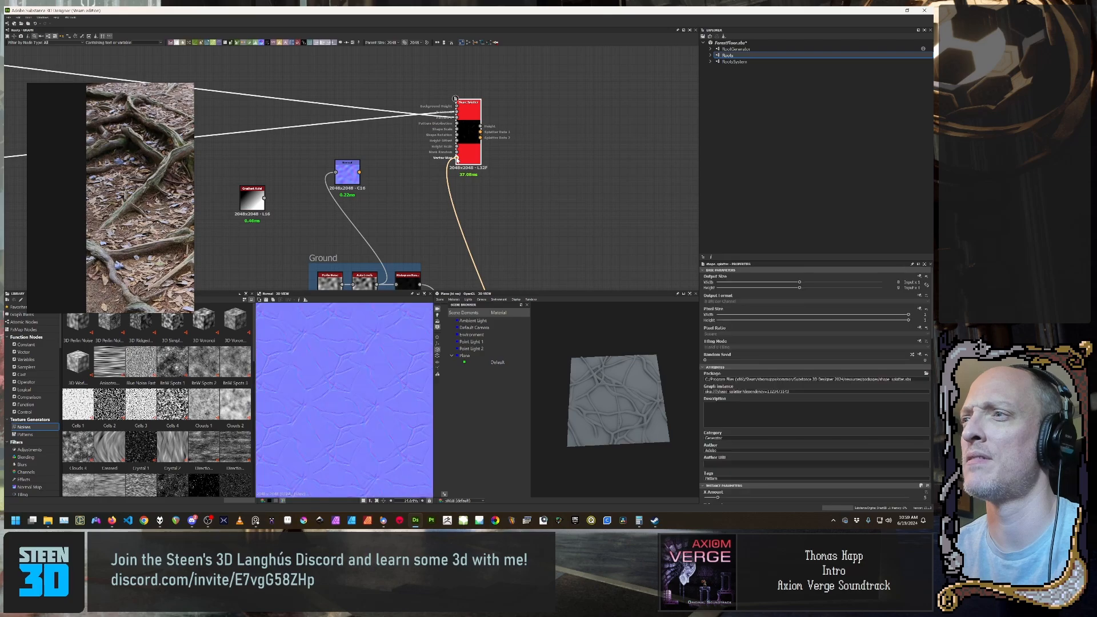
double_click(473, 135)
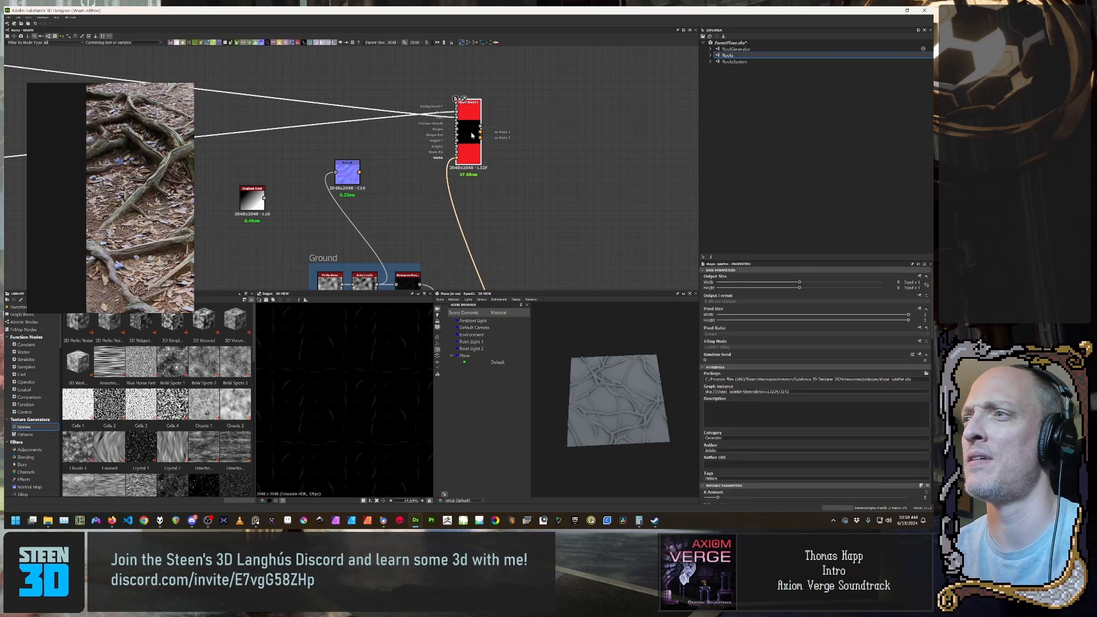
double_click(457, 158)
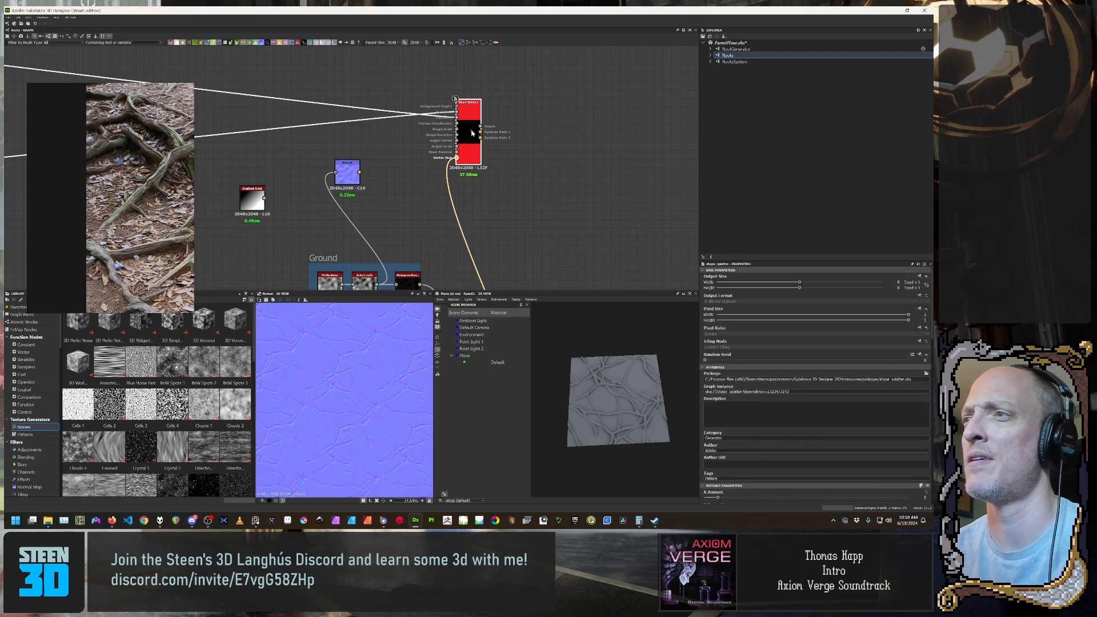
double_click(472, 134)
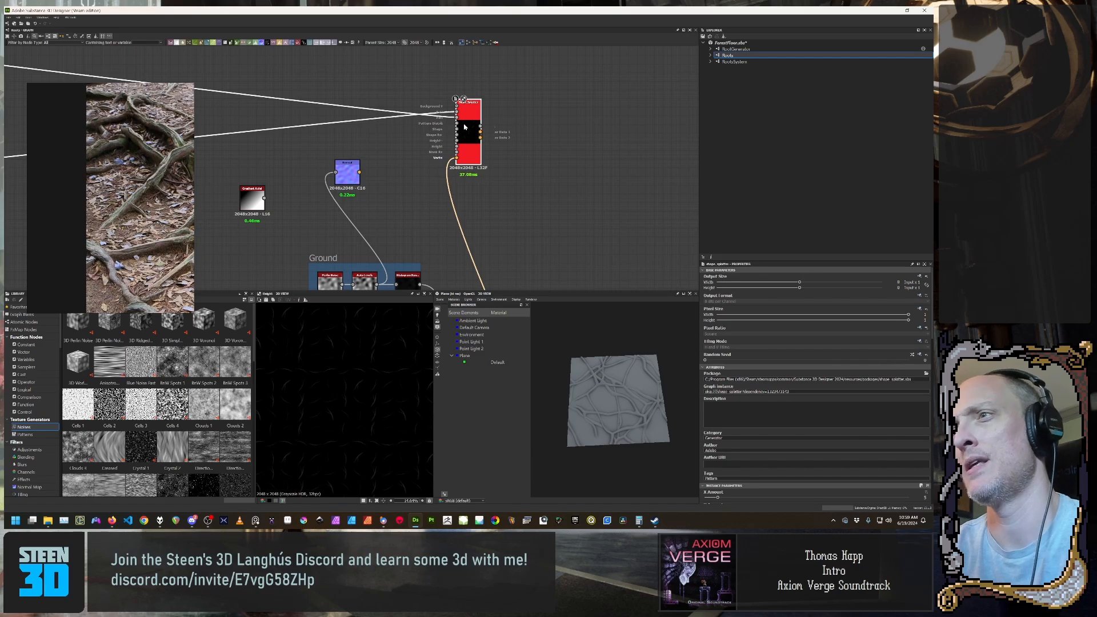
Step: Display the upper root Normal node and compare it with the Shape Splatter output in the 2D view
middle_drag(543, 206, 509, 103)
scroll(510, 103, down, 2)
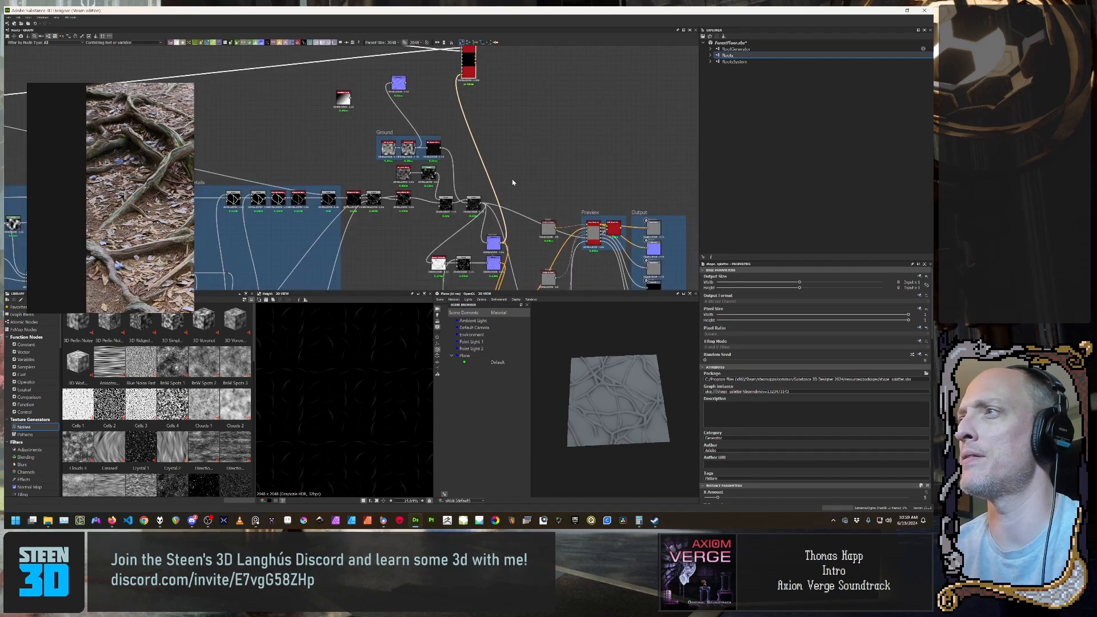
double_click(494, 243)
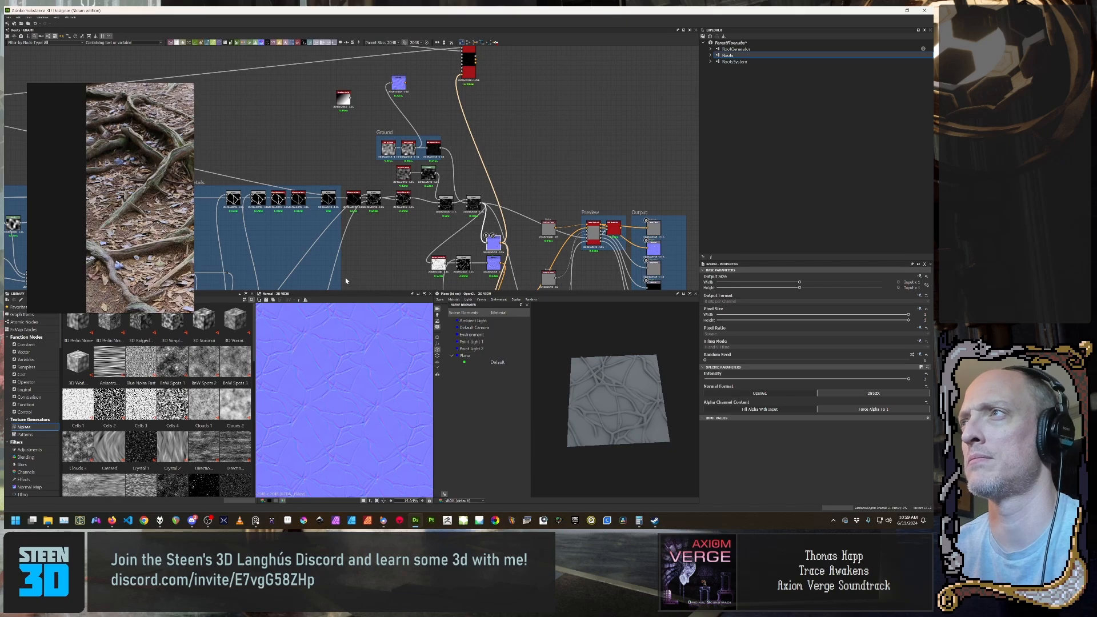
scroll(457, 146, up, 1)
middle_drag(458, 145, 483, 206)
scroll(480, 164, up, 1)
scroll(434, 143, down, 1)
double_click(456, 84)
scroll(454, 83, up, 3)
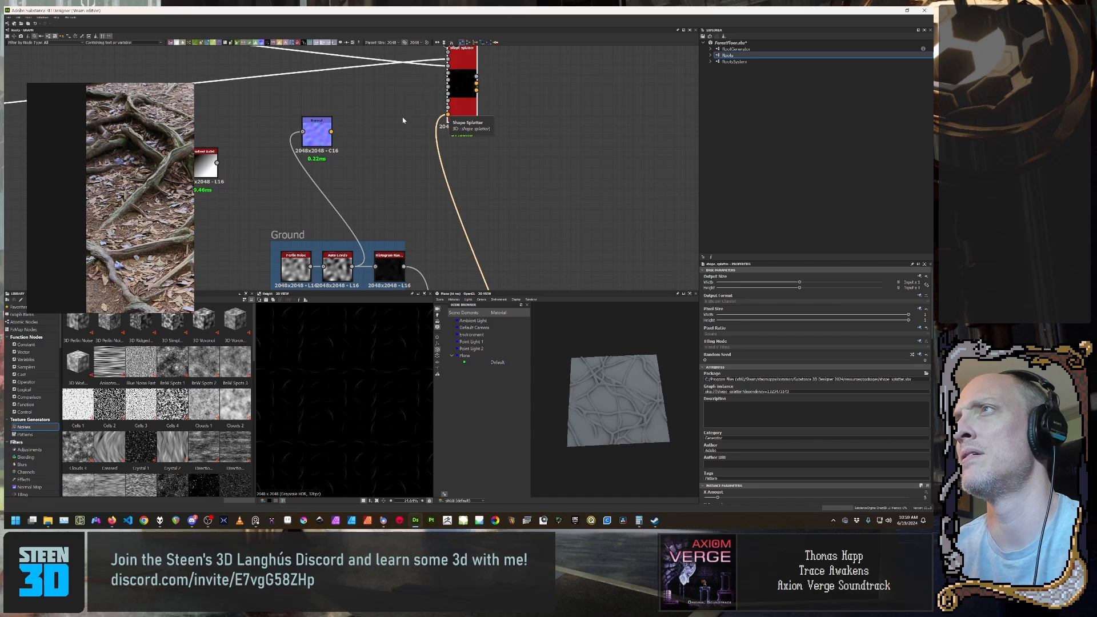
Step: Review the Shape Splatter's Pattern, Size, Position, Rotation and Height parameters
middle_drag(404, 120, 354, 173)
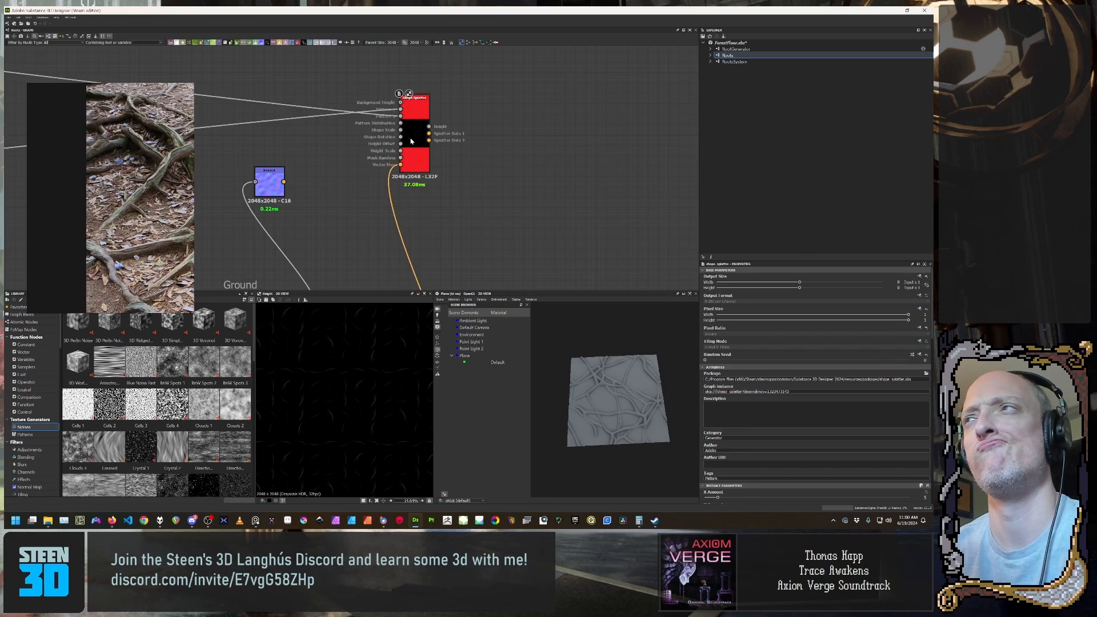
scroll(801, 444, down, 6)
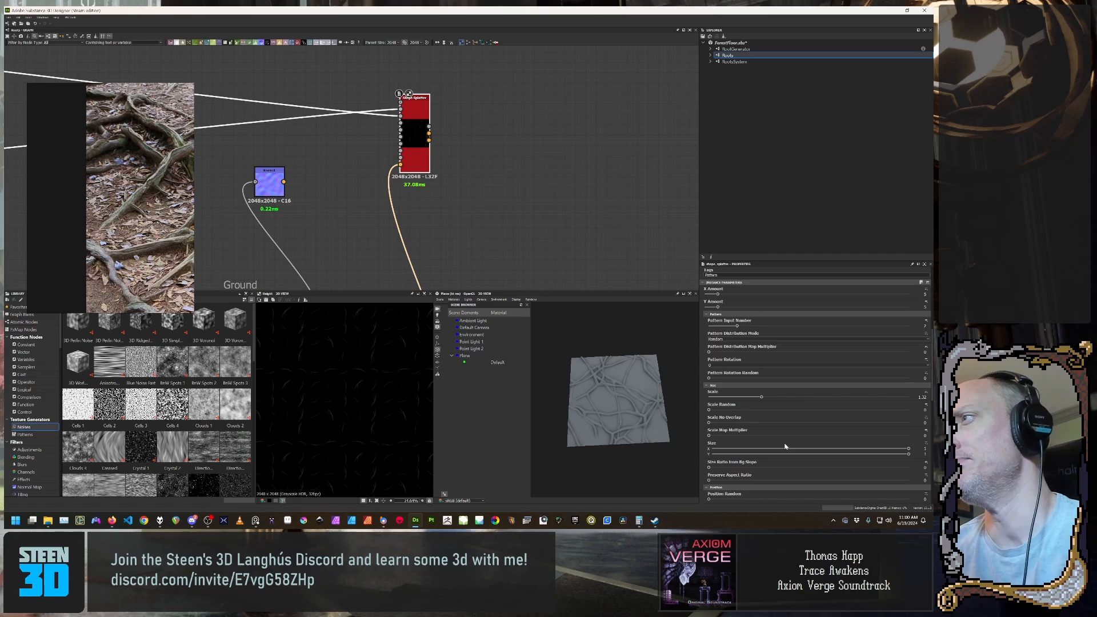
scroll(785, 449, down, 3)
scroll(783, 446, down, 2)
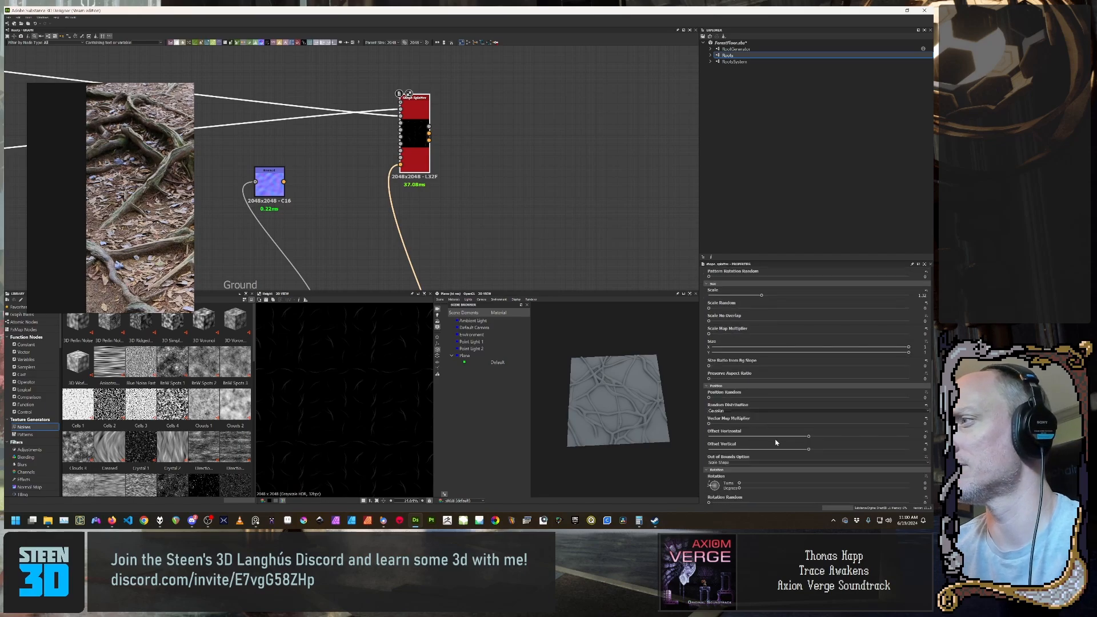
scroll(774, 442, down, 2)
scroll(771, 441, down, 2)
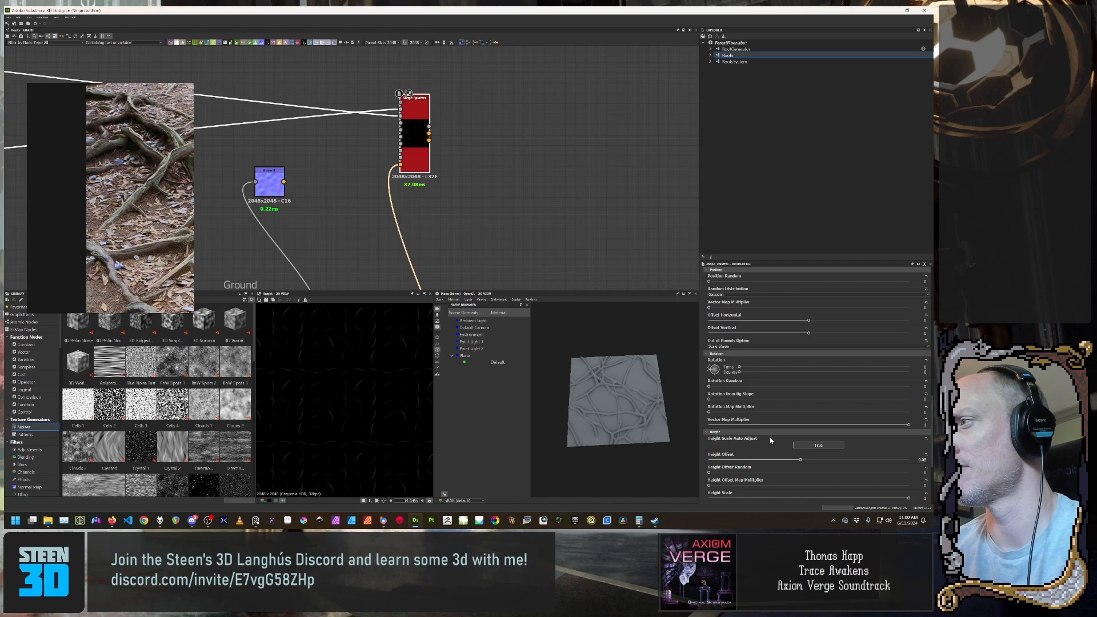
scroll(770, 437, down, 2)
scroll(771, 441, down, 2)
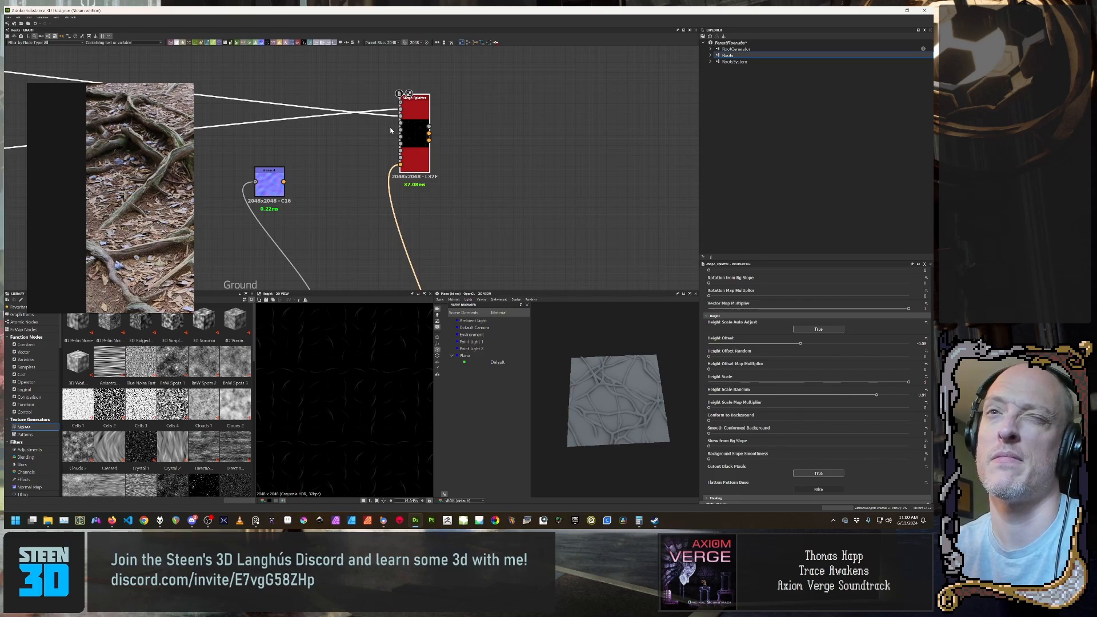
Step: Trace the Vector Map source by displaying the upper root Normal and the Blend node that feeds it
scroll(366, 148, down, 5)
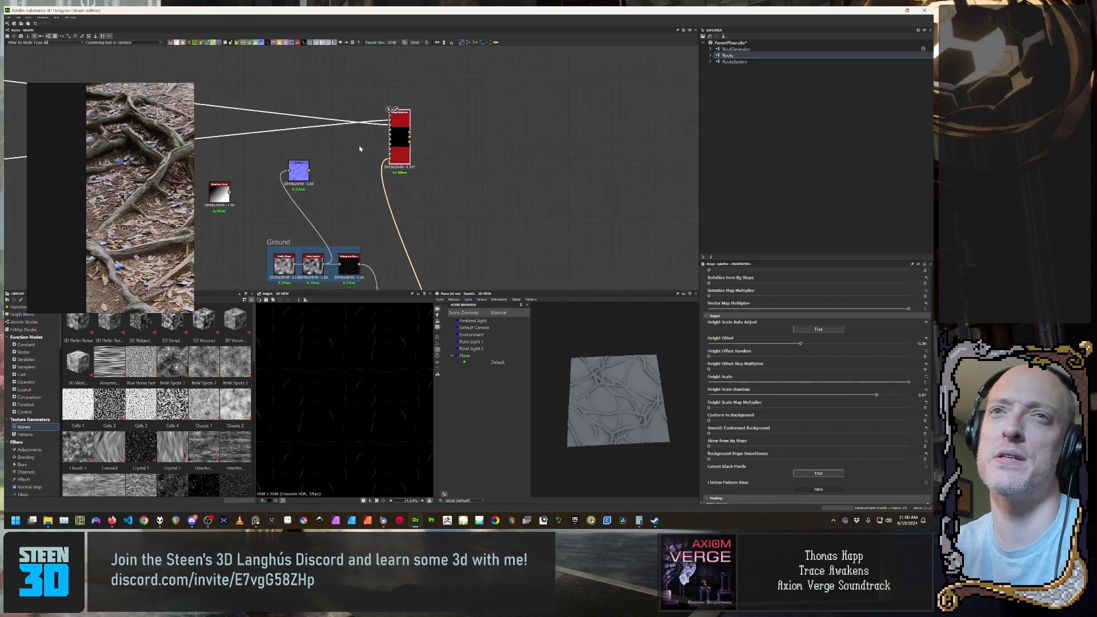
middle_drag(421, 199, 427, 152)
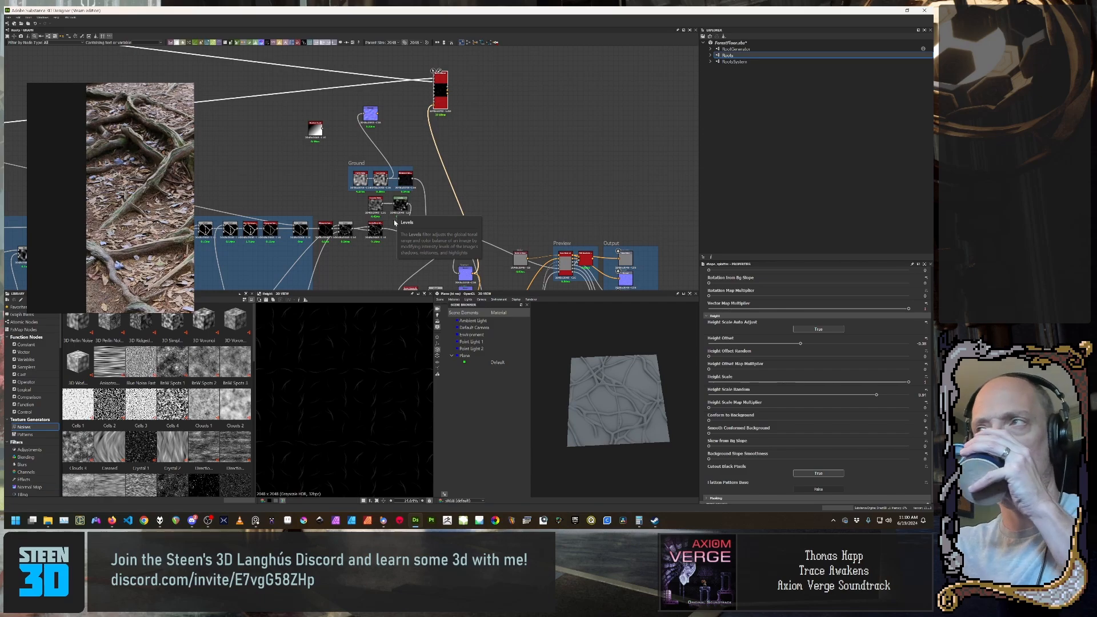
middle_drag(547, 206, 561, 164)
scroll(559, 172, down, 1)
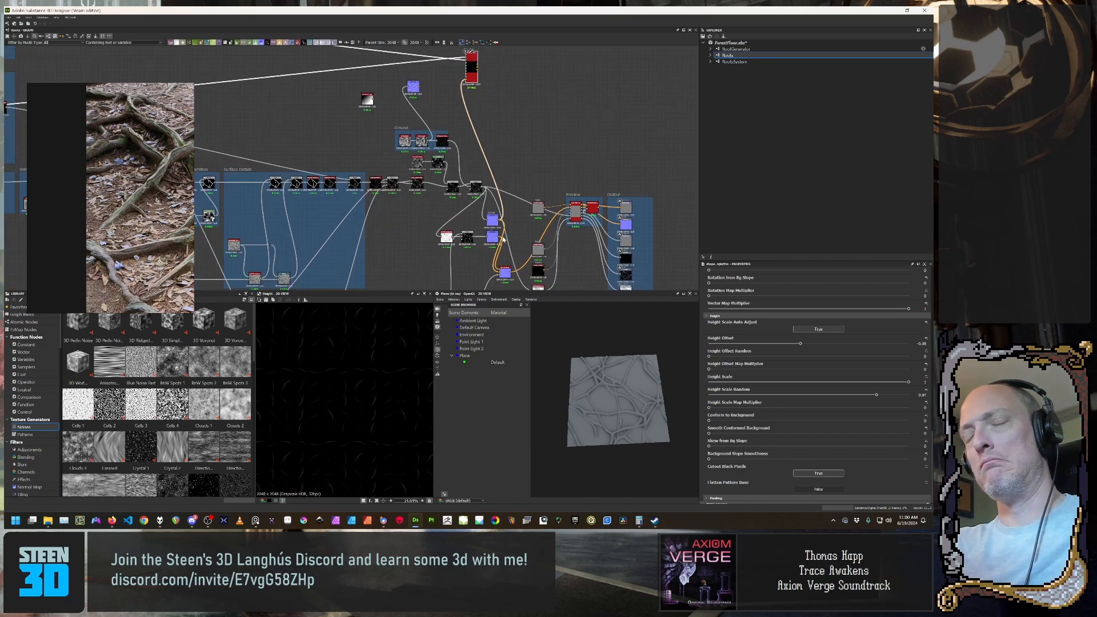
scroll(479, 186, up, 1)
mouse_move(465, 130)
middle_down()
mouse_move(485, 194)
mouse_move(463, 147)
middle_up()
scroll(499, 136, up, 2)
scroll(501, 147, up, 3)
scroll(479, 152, down, 4)
middle_drag(489, 222, 457, 187)
double_click(453, 246)
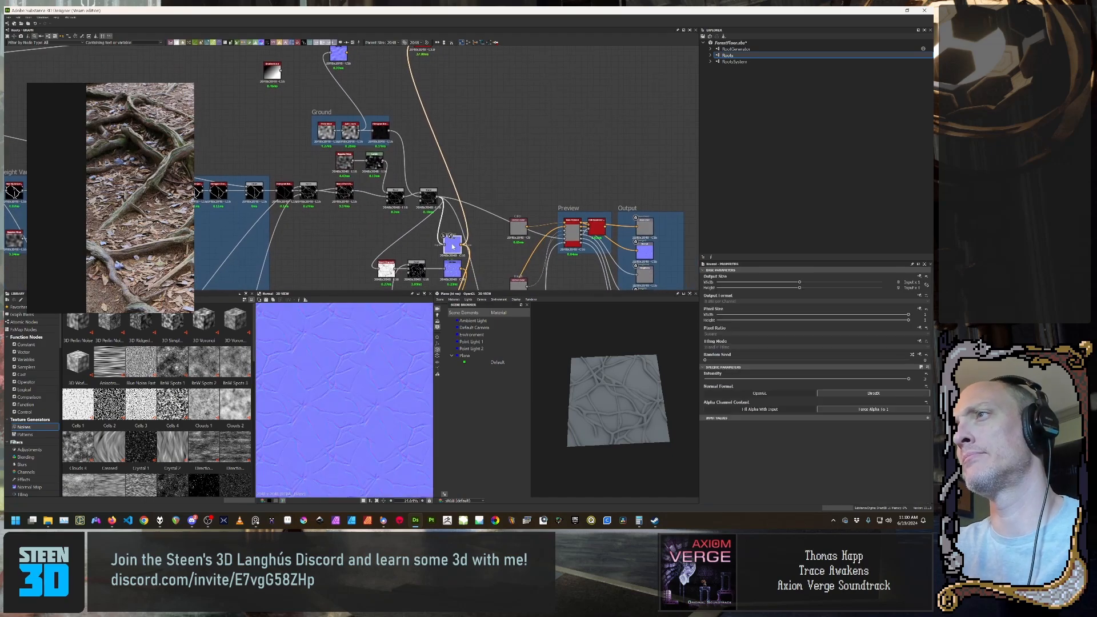
double_click(427, 200)
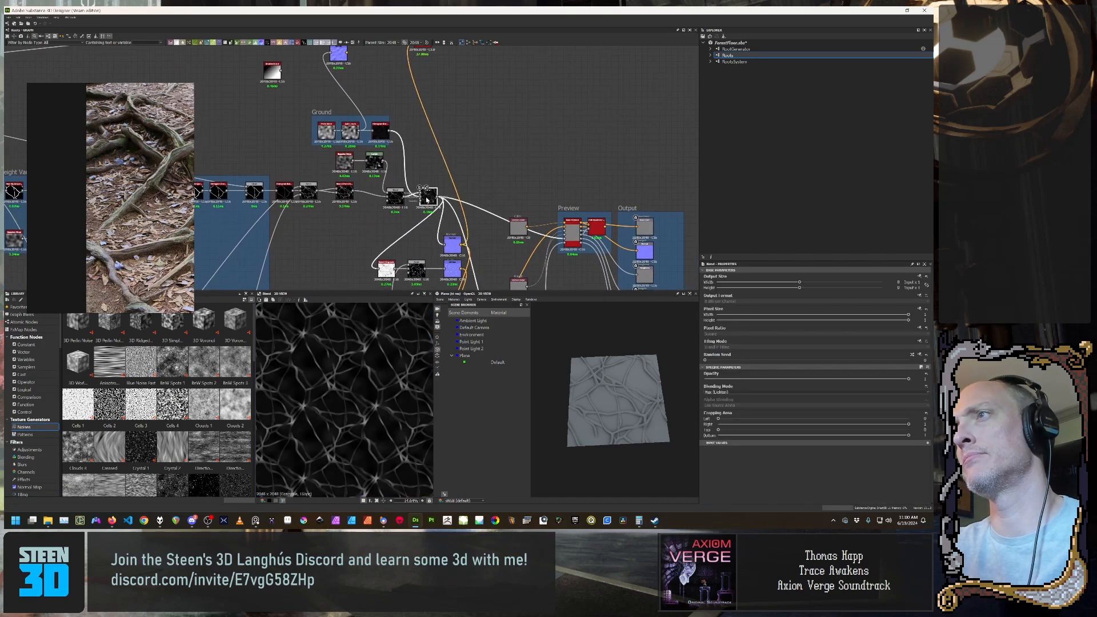
double_click(453, 245)
Step: Check the Vector Map input of the Shape Splatter and display the splatter's height output again
middle_drag(432, 253, 414, 275)
middle_drag(414, 100, 402, 197)
click(387, 142)
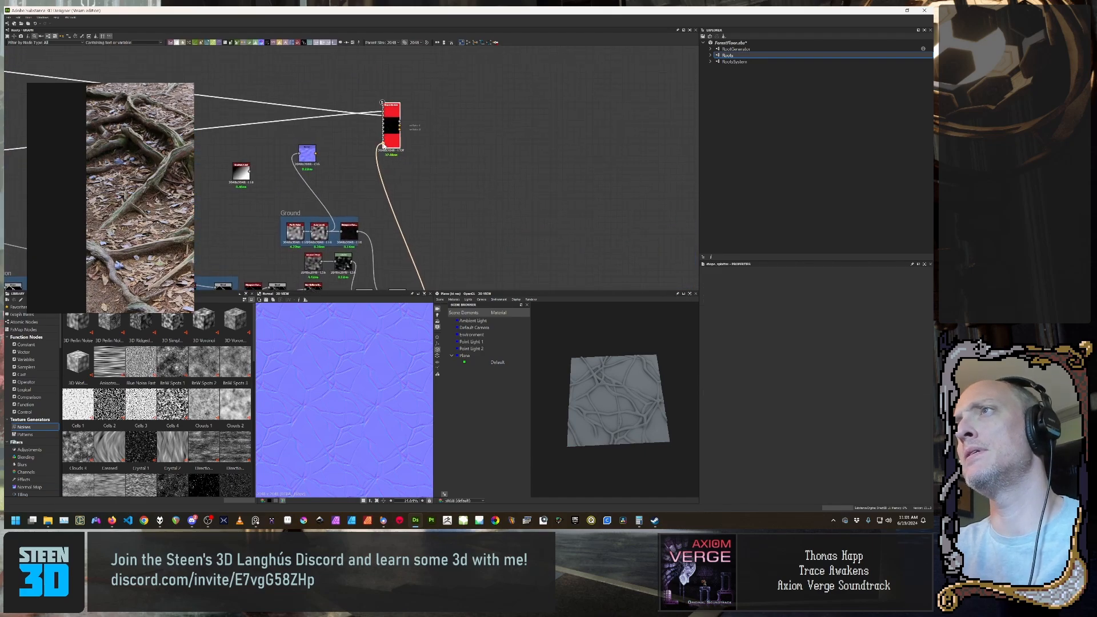
double_click(390, 140)
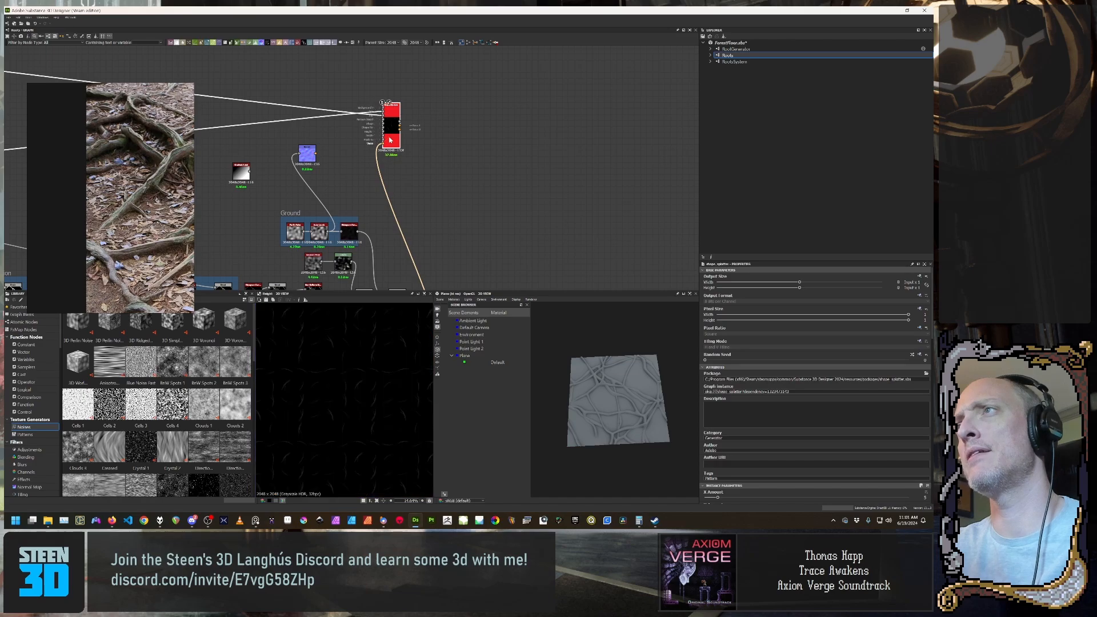
Step: Display the Blur HQ Grayscale node after the Height Variation group to inspect its black-and-white root mask
scroll(416, 184, down, 3)
scroll(417, 185, up, 3)
middle_drag(417, 185, 483, 153)
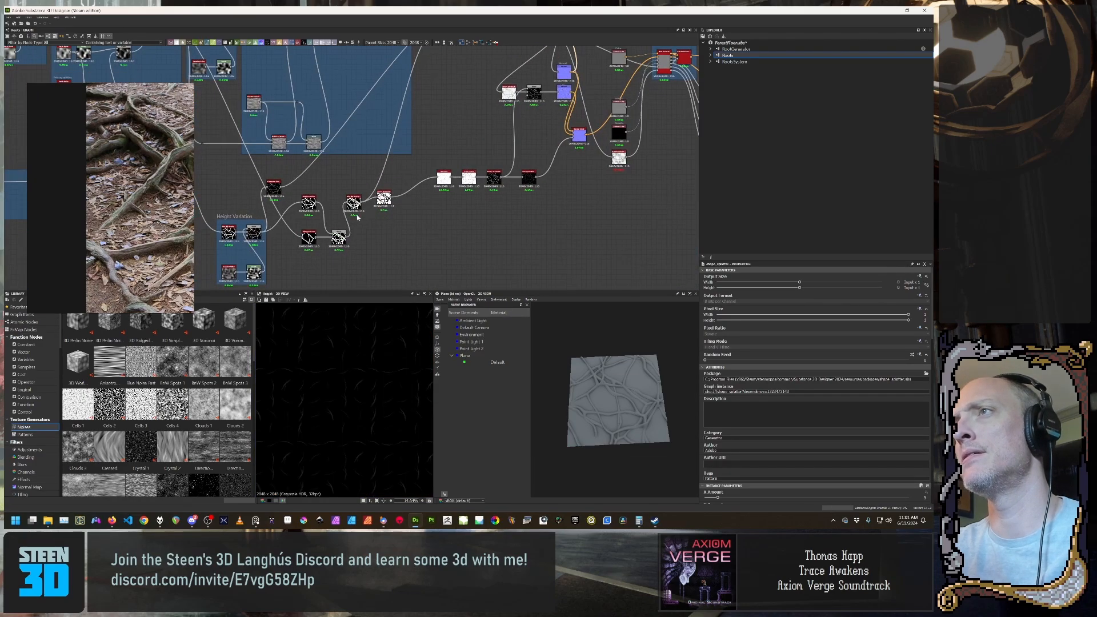
double_click(354, 200)
Step: Connect the Blur HQ Grayscale root mask to the Shape Splatter's Shape Scale input and display the splatter's height output
middle_drag(487, 98, 410, 160)
scroll(430, 212, down, 1)
scroll(430, 211, up, 1)
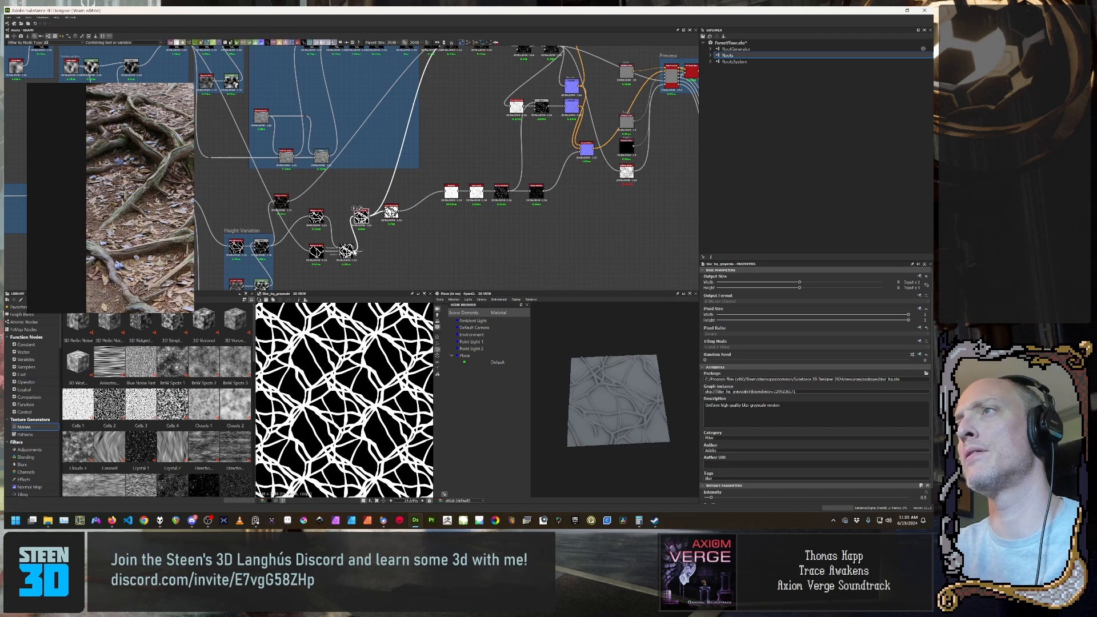
drag(355, 253, 415, 204)
middle_drag(479, 128, 387, 286)
middle_drag(513, 88, 495, 191)
scroll(495, 189, up, 4)
middle_drag(394, 94, 449, 149)
scroll(449, 148, up, 2)
middle_drag(438, 210, 537, 135)
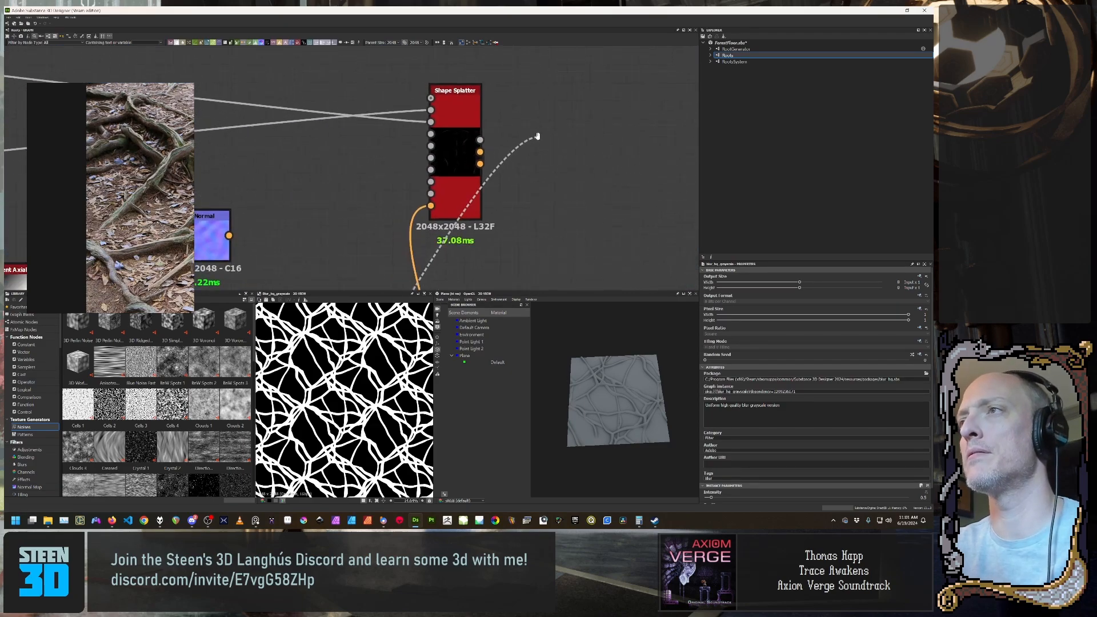
drag(433, 171, 429, 147)
double_click(459, 136)
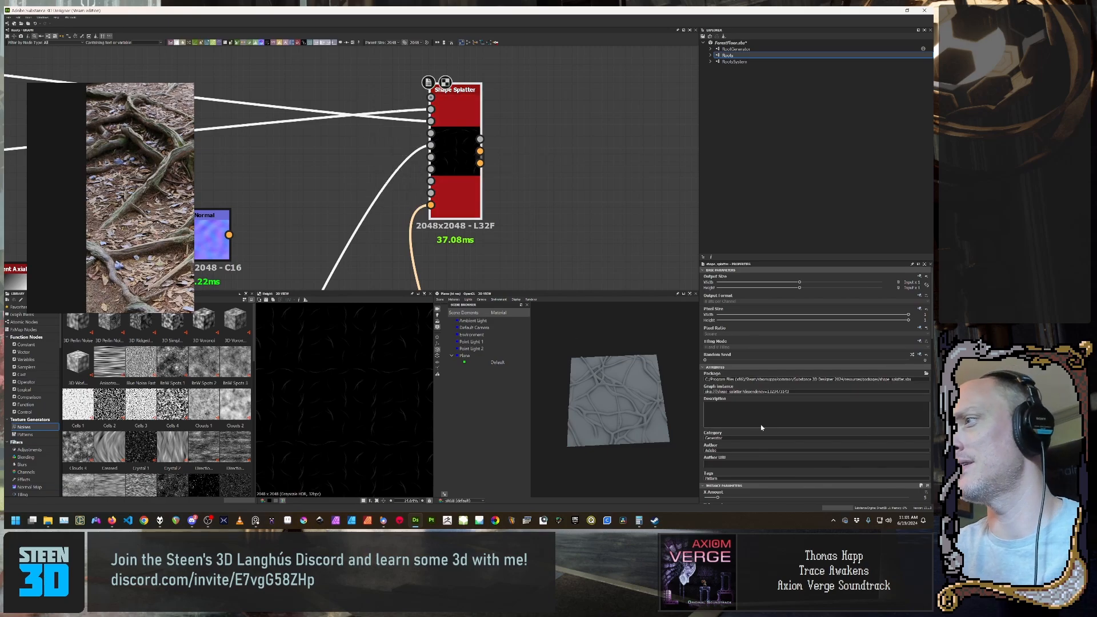
Step: Set the Shape Splatter's Scale Map Multiplier to its maximum and inspect the scattered roots in the tiled preview
scroll(800, 429, down, 10)
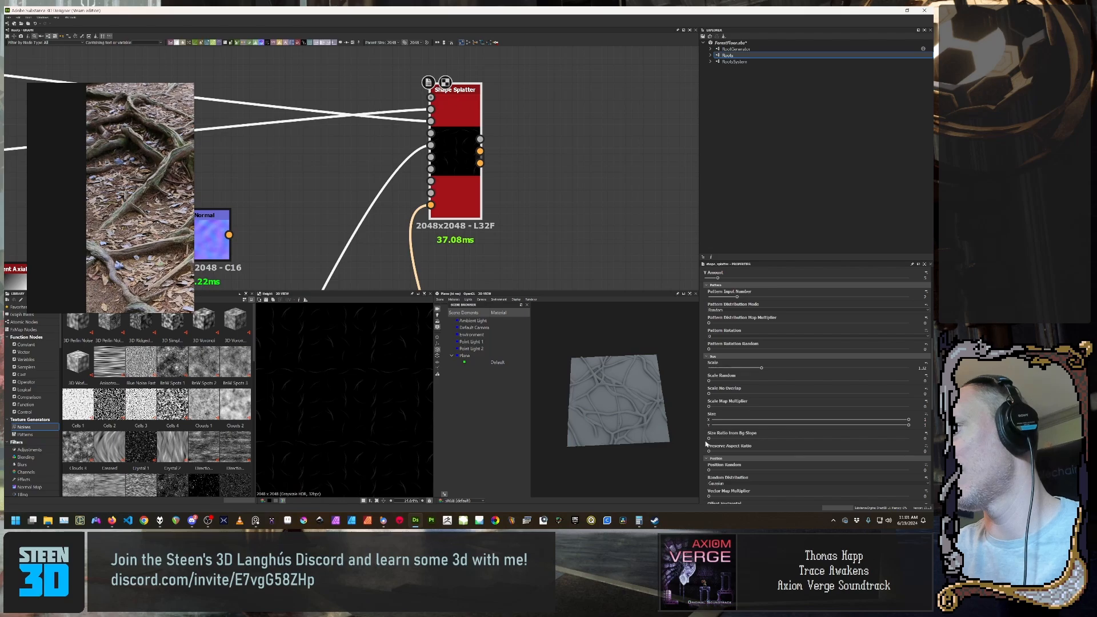
drag(709, 406, 935, 408)
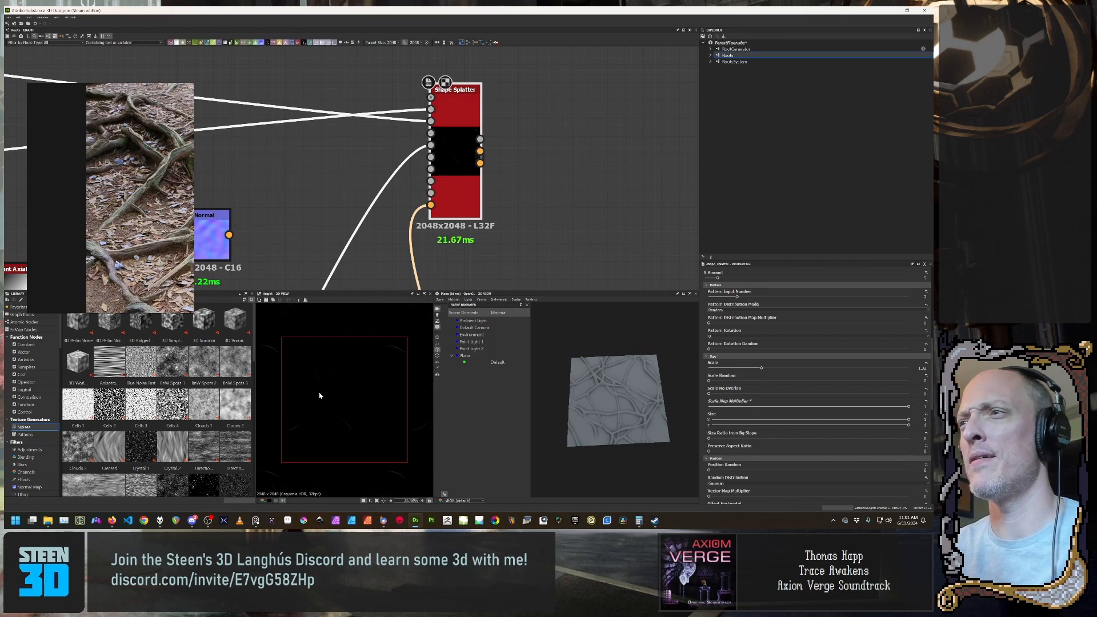
scroll(308, 377, up, 1)
scroll(296, 365, up, 3)
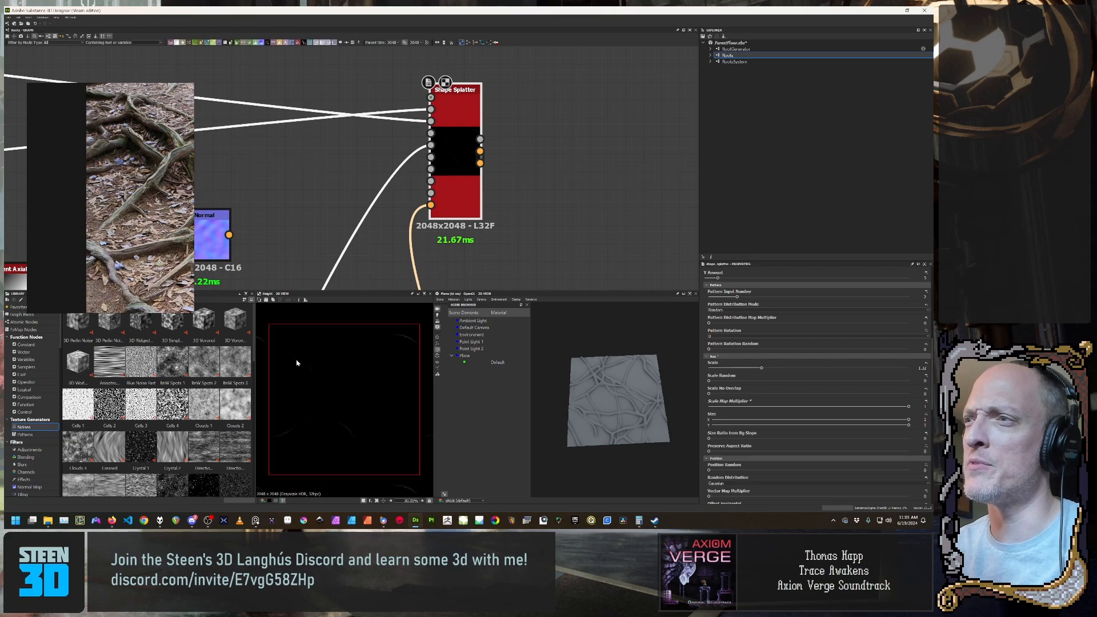
scroll(366, 389, down, 1)
scroll(297, 359, down, 2)
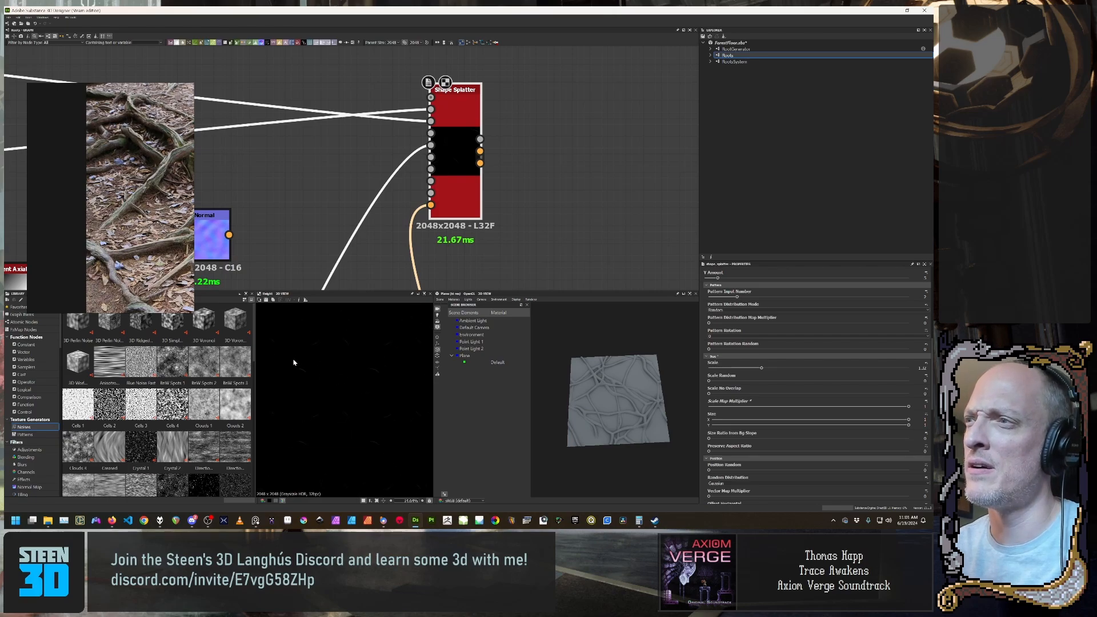
scroll(326, 379, up, 3)
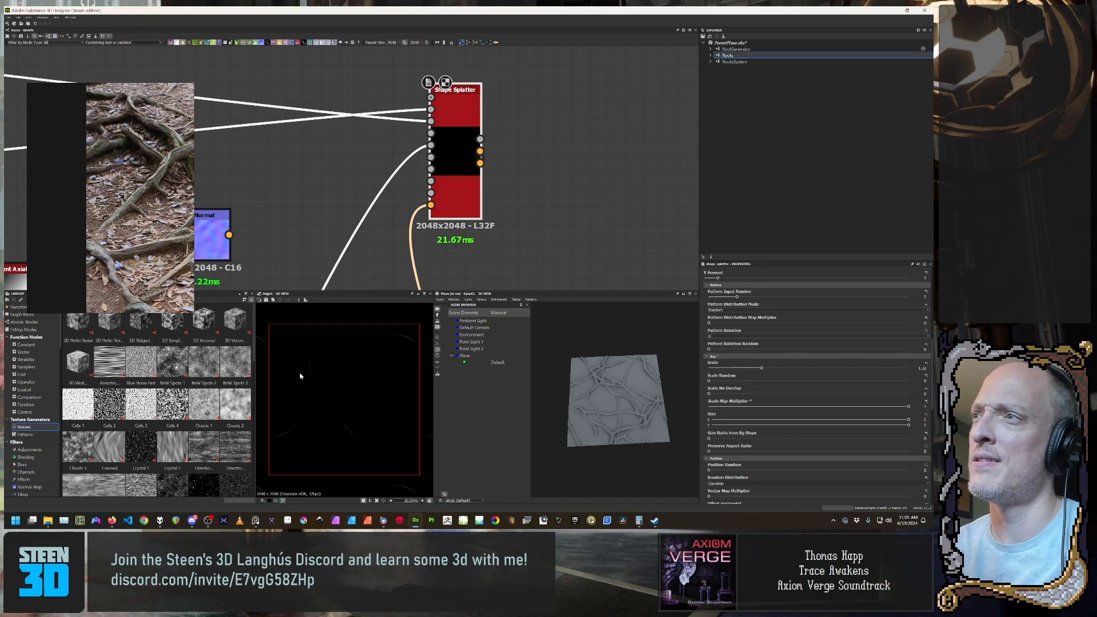
Step: Set the Shape Splatter's X Amount and Y Amount to 14
scroll(817, 373, up, 3)
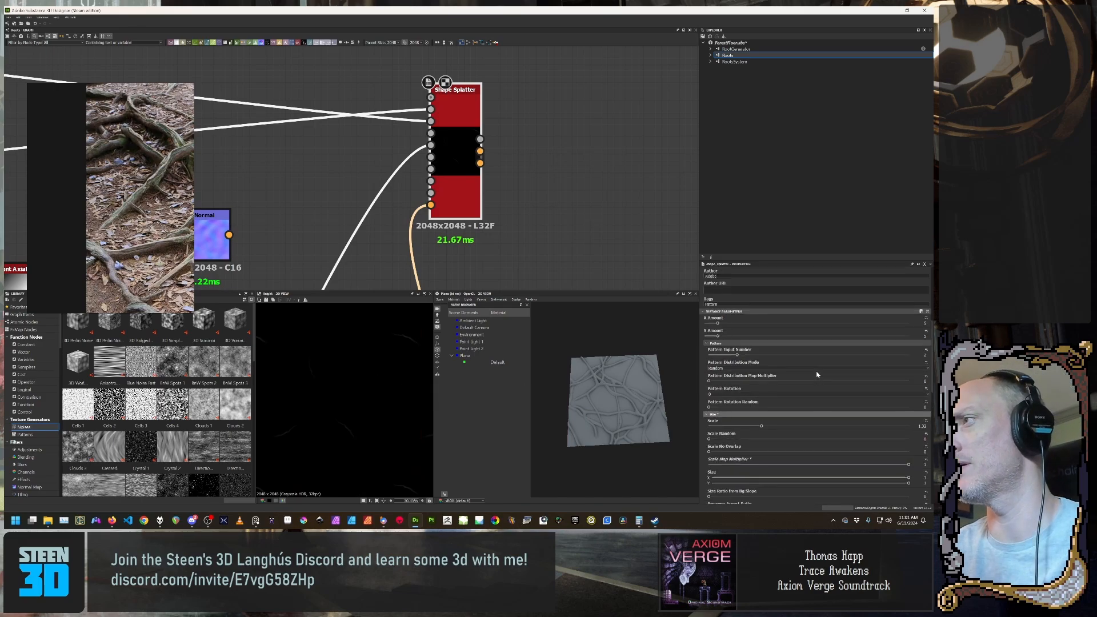
drag(728, 339, 747, 351)
click(721, 350)
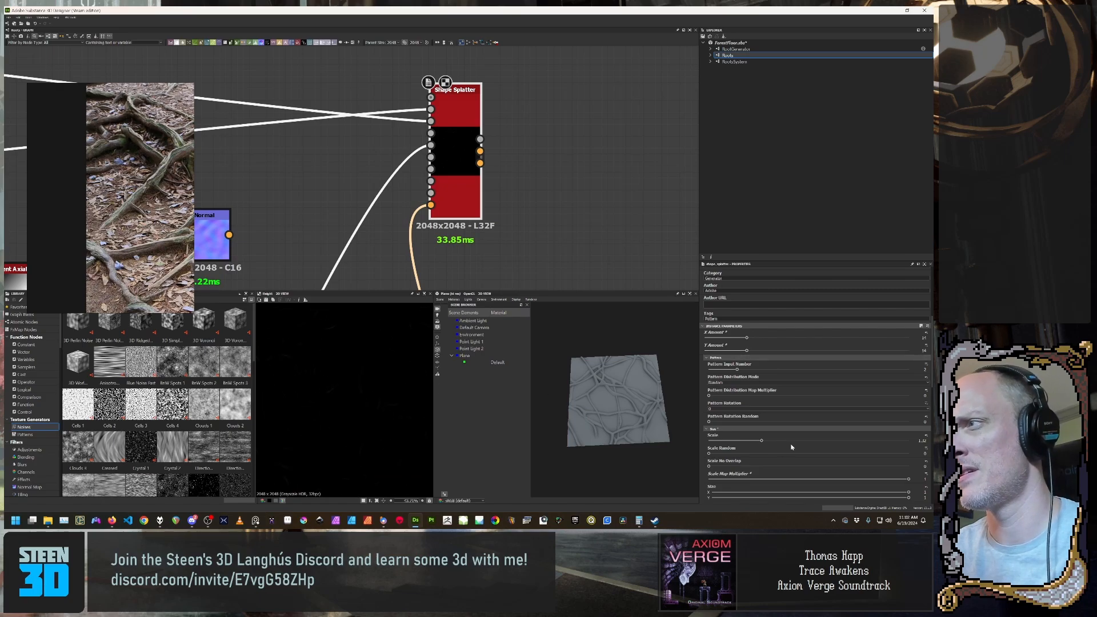
Step: Increase the Shape Splatter's Scale to about 1.9
middle_drag(456, 213, 506, 156)
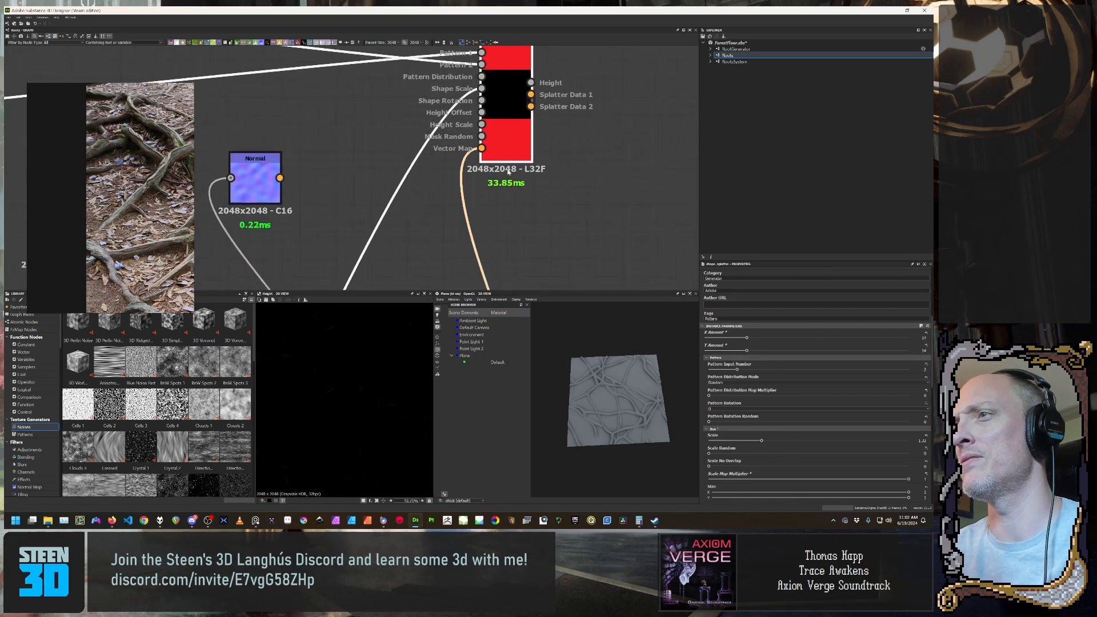
scroll(346, 375, up, 4)
scroll(347, 376, down, 3)
middle_drag(436, 195, 431, 206)
scroll(719, 424, down, 3)
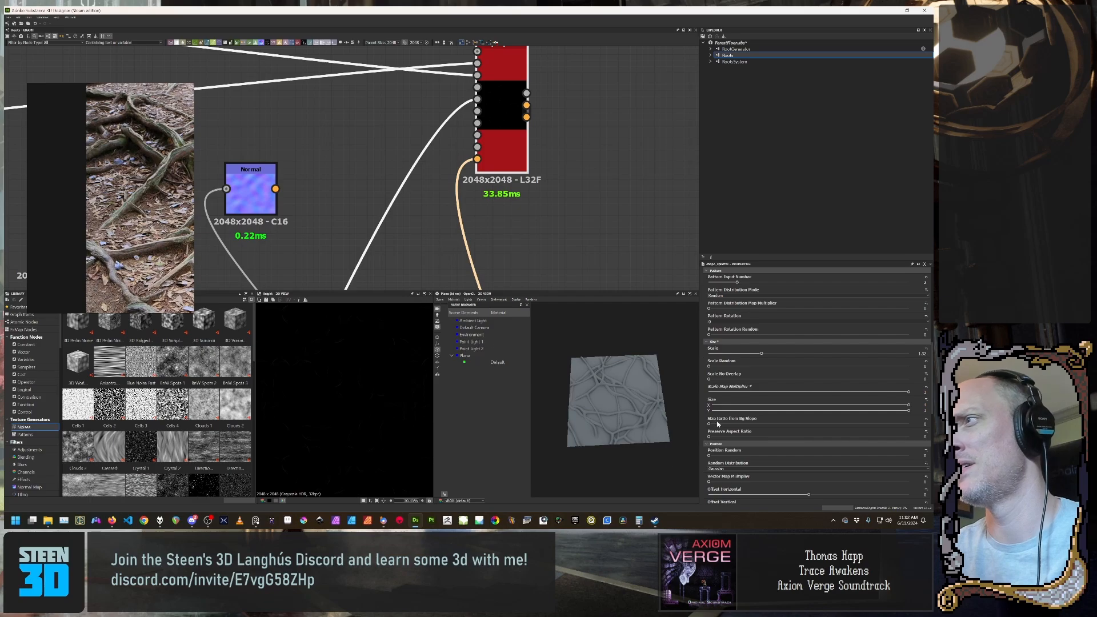
drag(762, 354, 784, 355)
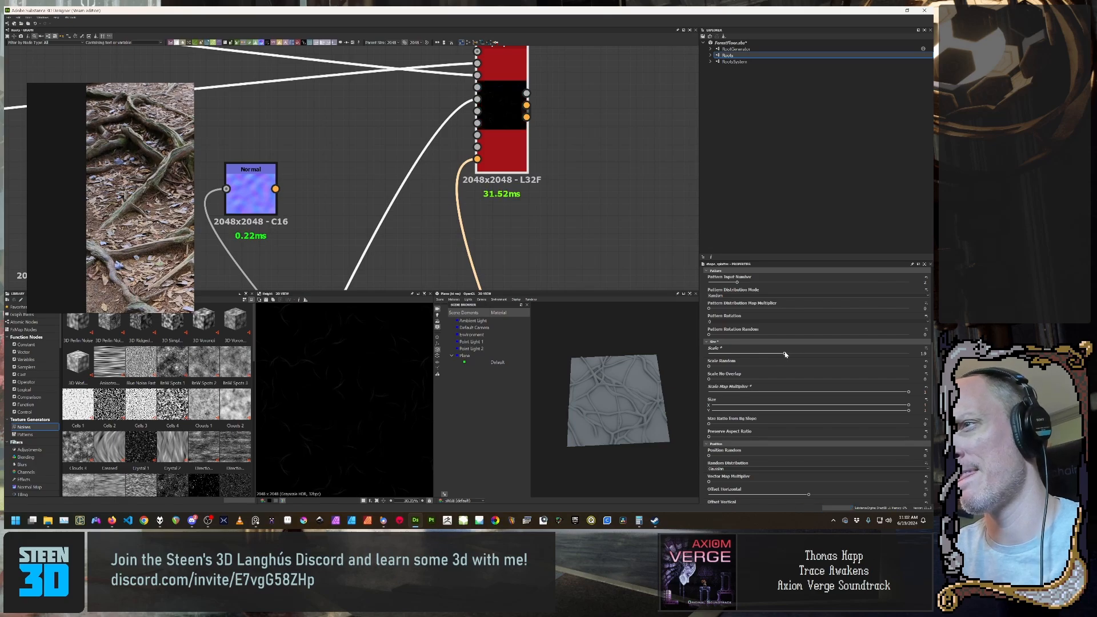
Step: Add an Auto Levels node to the Shape Splatter's Height output and inspect its result in the tiled preview
middle_drag(660, 163, 657, 191)
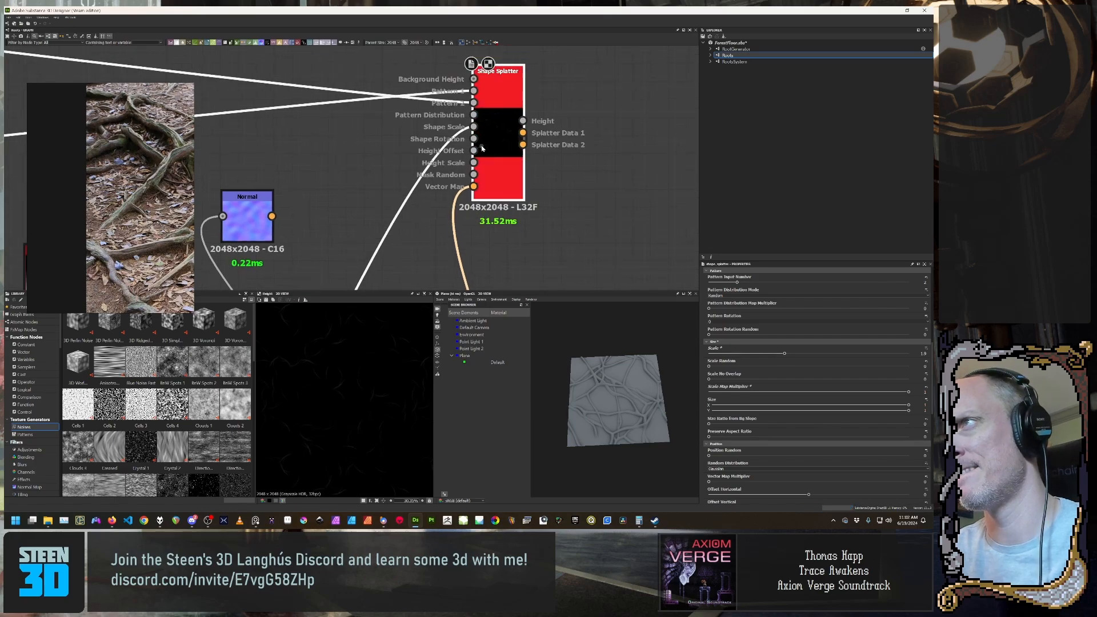
drag(524, 120, 609, 117)
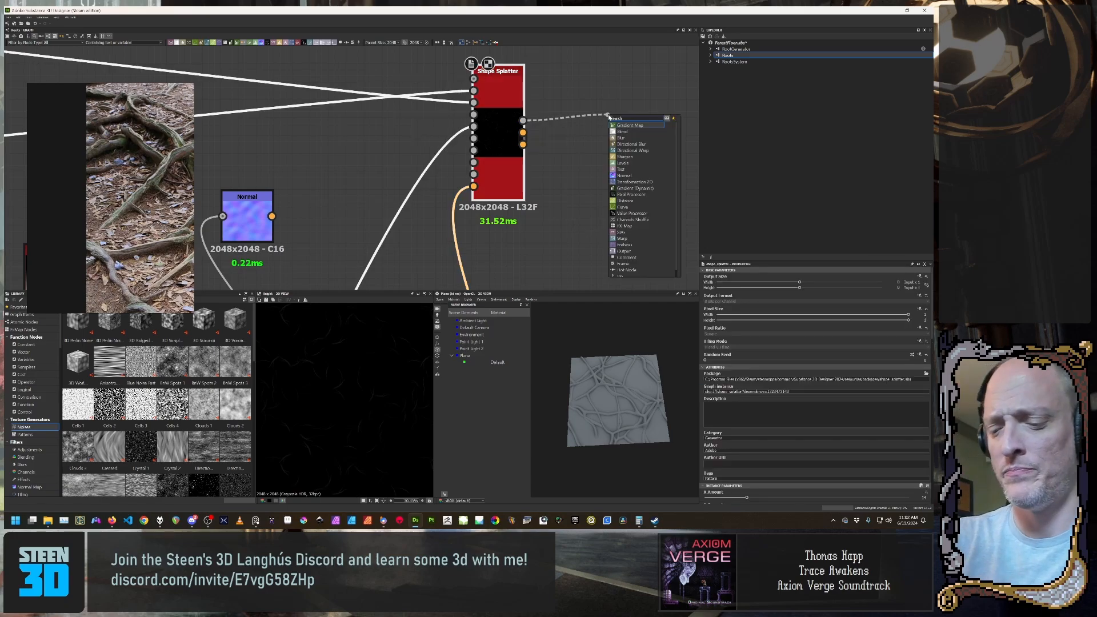
text(auto)
key(Down)
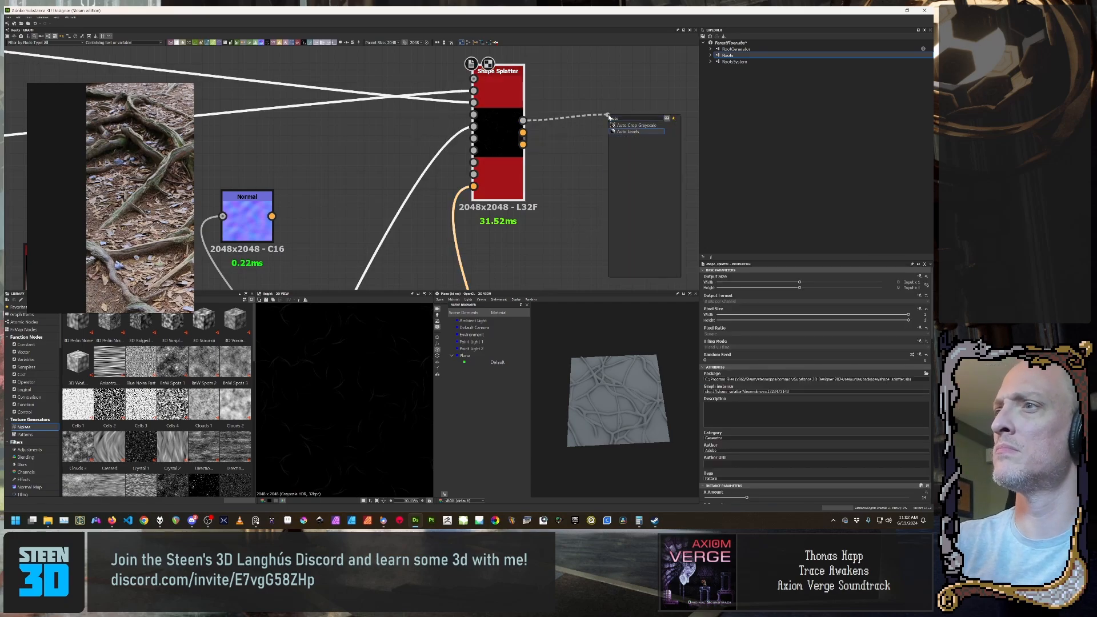
key(Return)
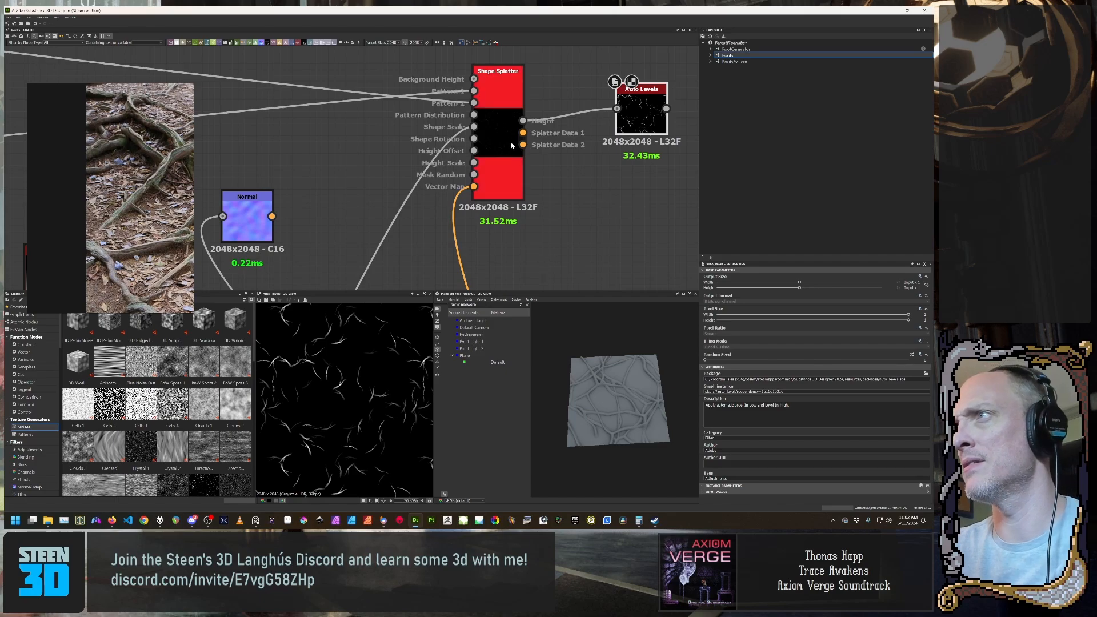
scroll(341, 454, up, 4)
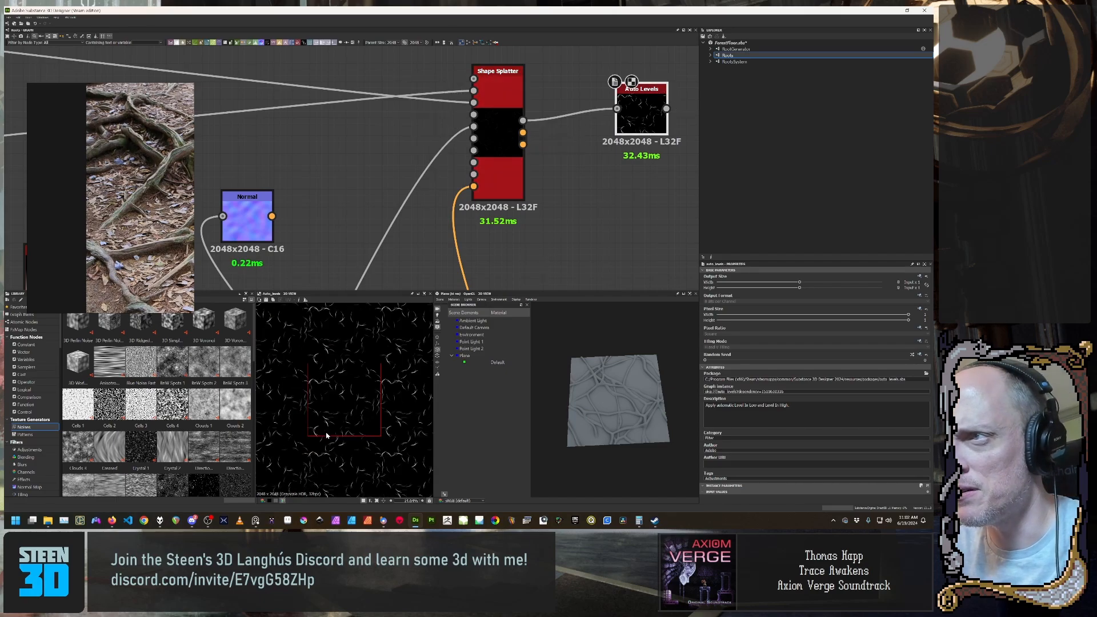
scroll(326, 436, down, 4)
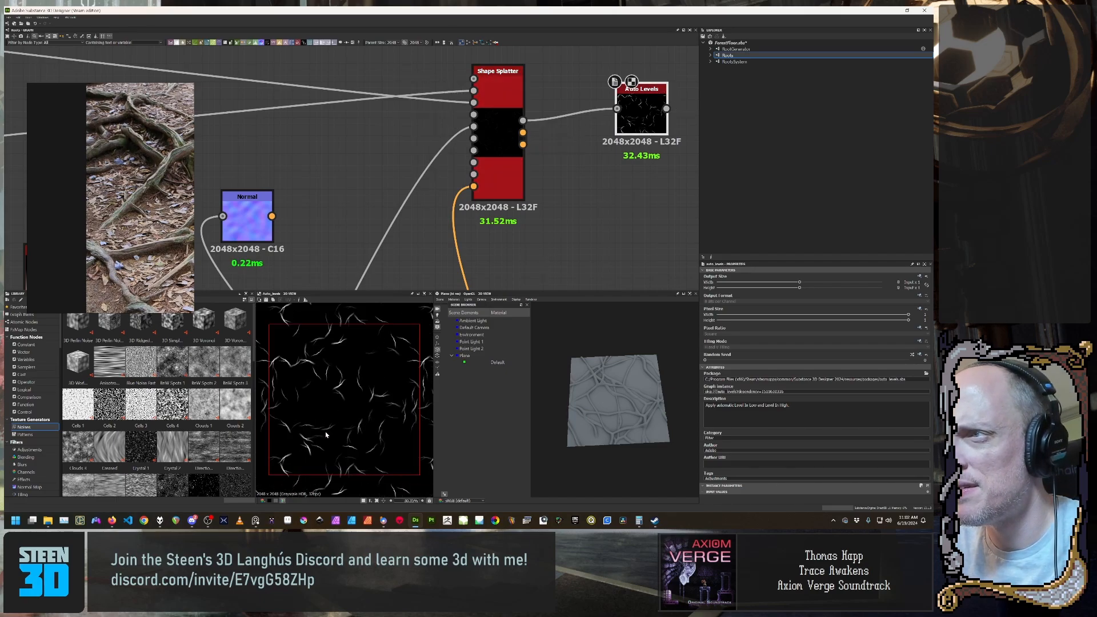
scroll(326, 436, down, 1)
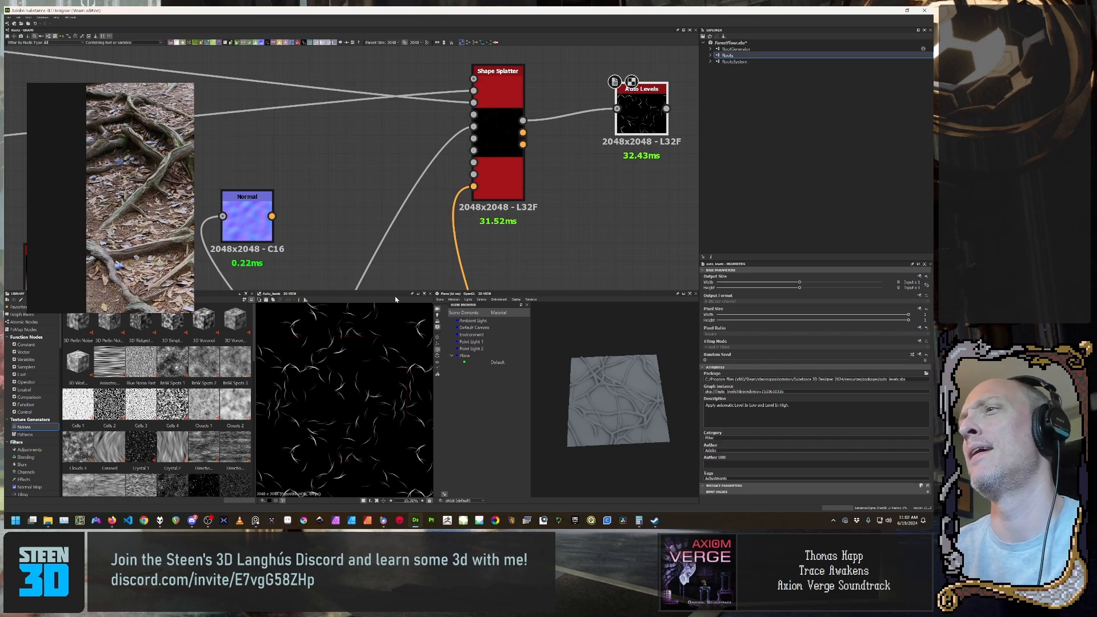
scroll(553, 204, down, 1)
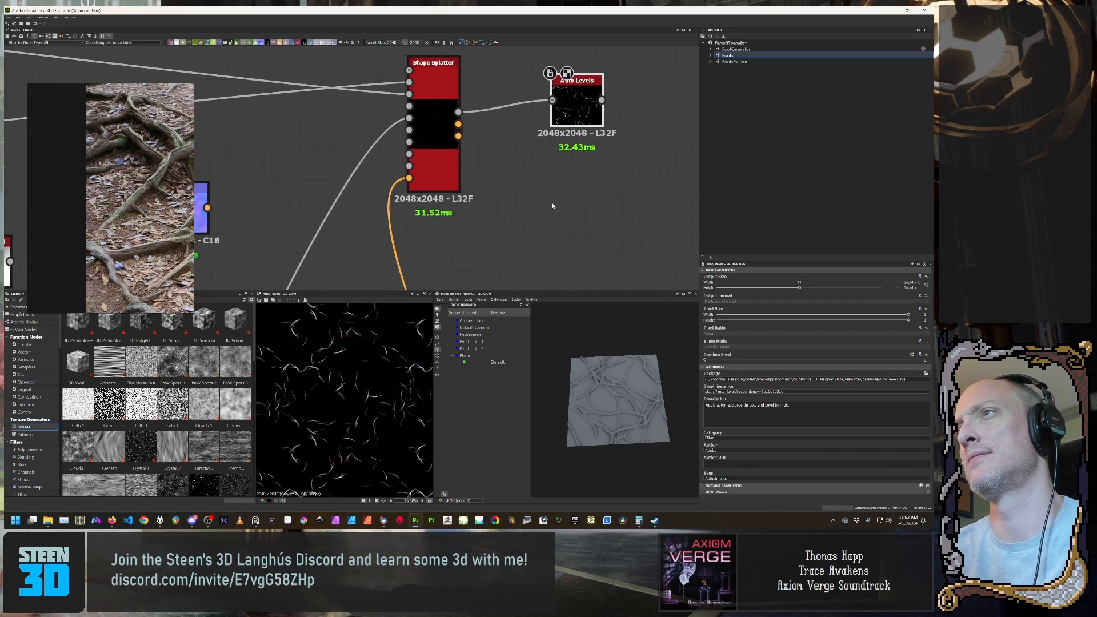
Step: Display the Shape Splatter and the two Blend nodes beside the Ground group to locate the combined main root height
scroll(578, 228, down, 1)
scroll(460, 190, down, 1)
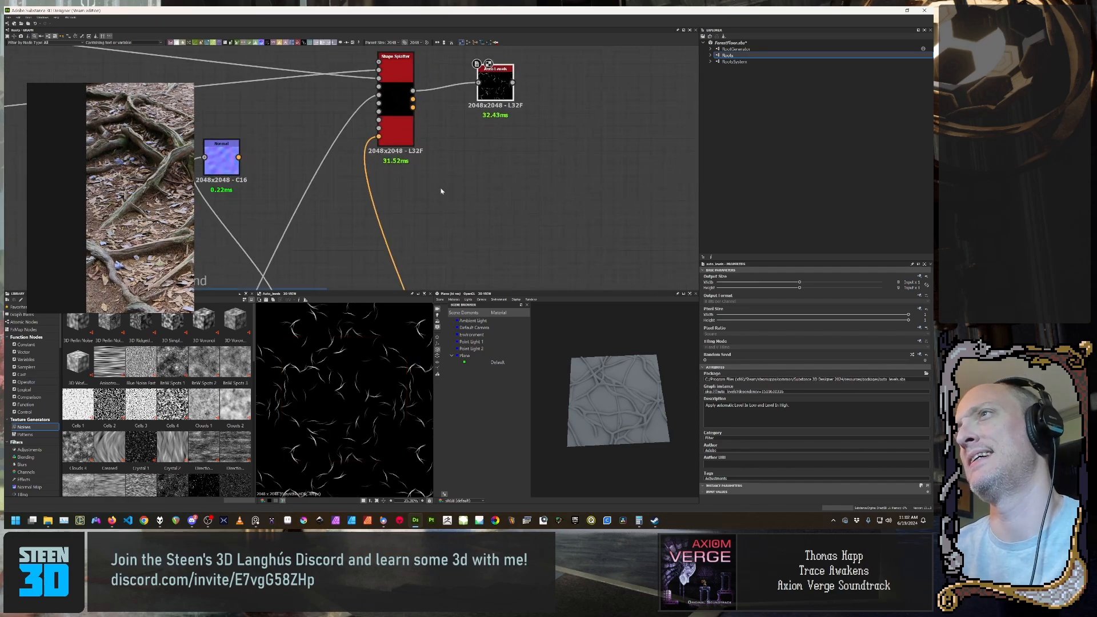
double_click(398, 114)
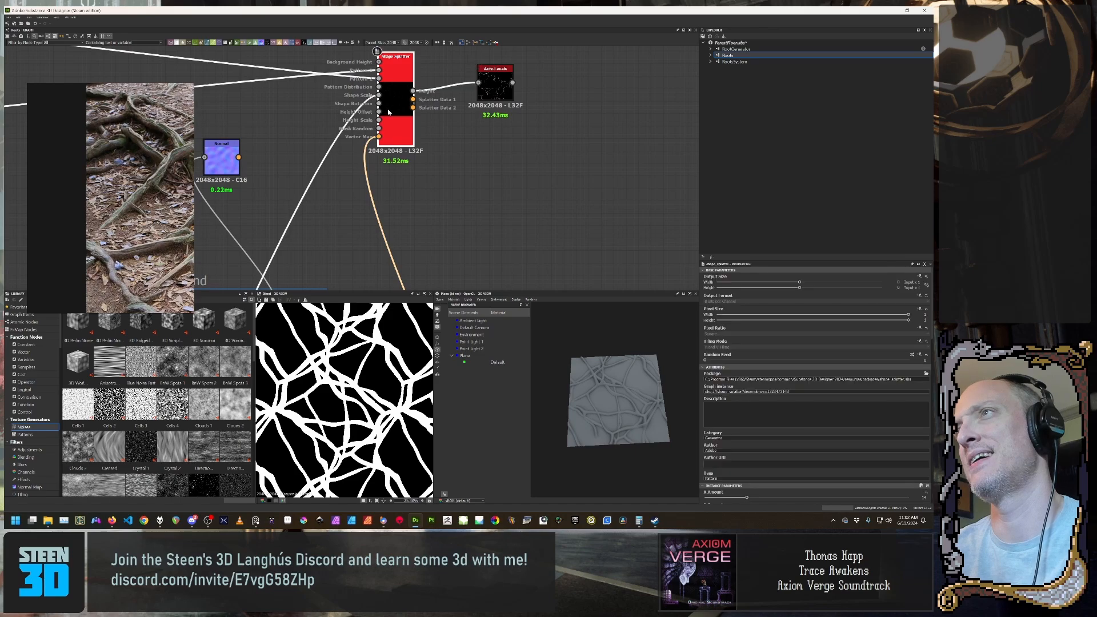
scroll(399, 150, down, 4)
middle_drag(428, 188, 419, 86)
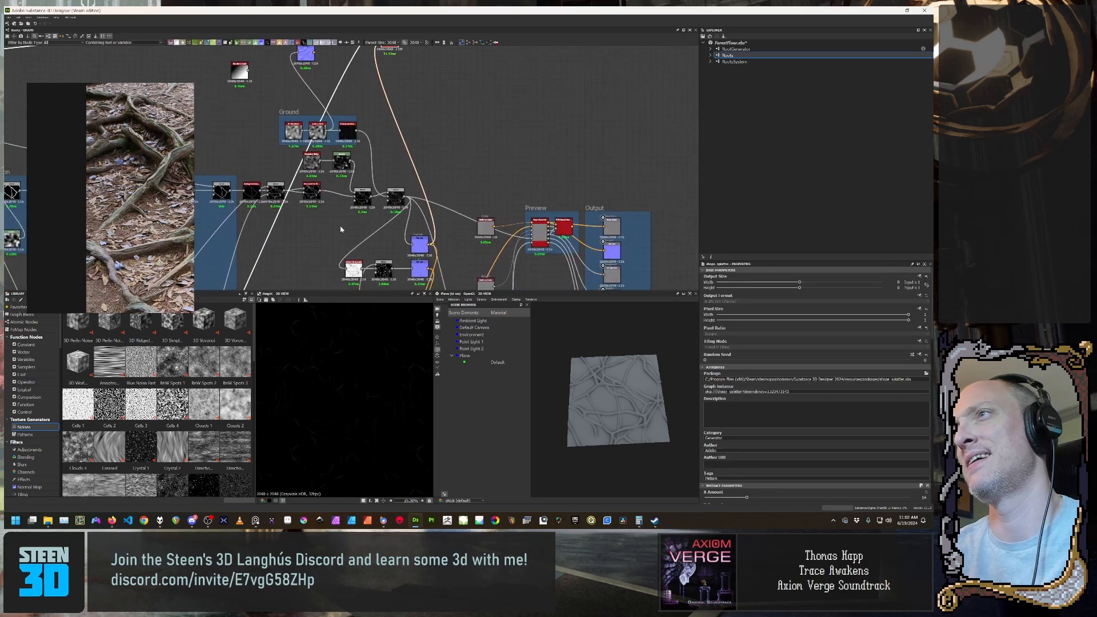
double_click(398, 197)
double_click(363, 198)
double_click(395, 198)
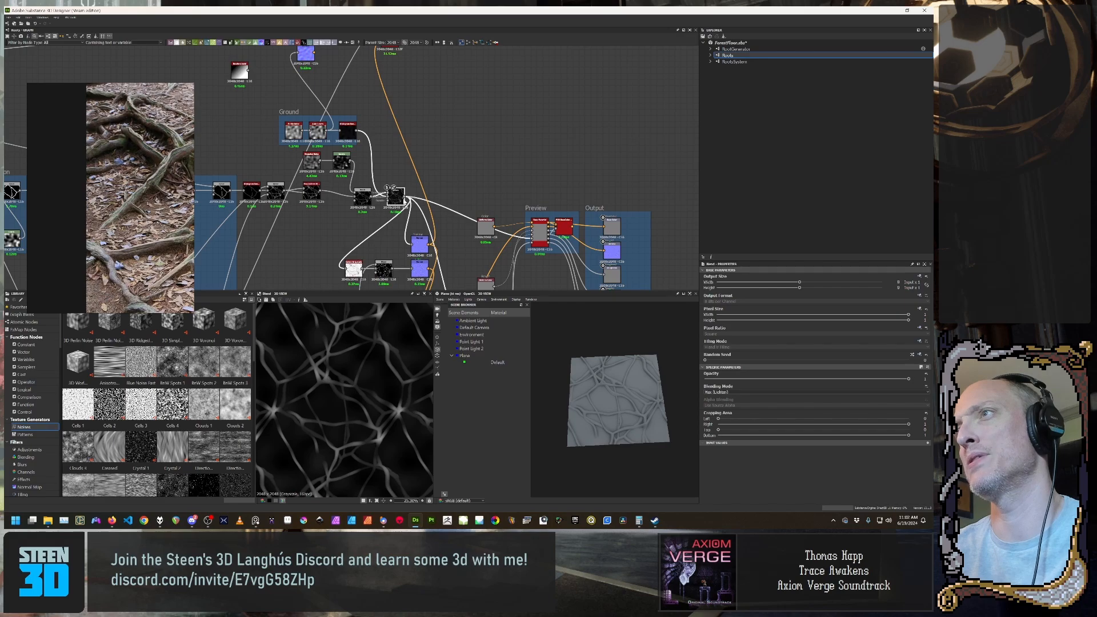
Step: Add a Blend node to the combined root height output and connect Auto Levels to its Foreground input
drag(405, 196, 422, 159)
text(n)
key(BackSpace)
text(blend)
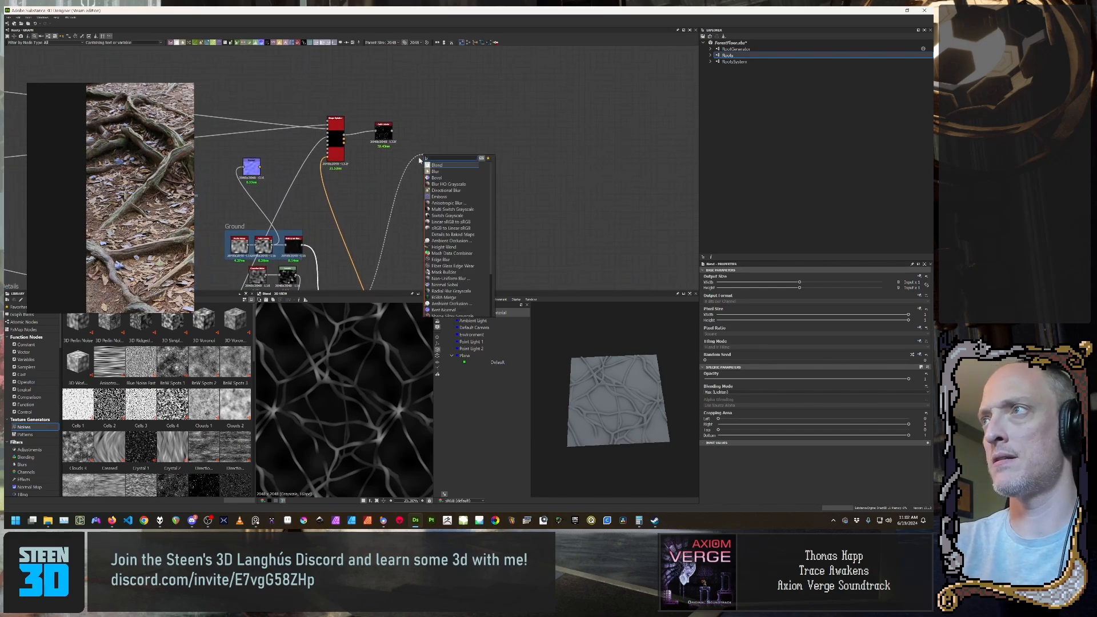
key(Return)
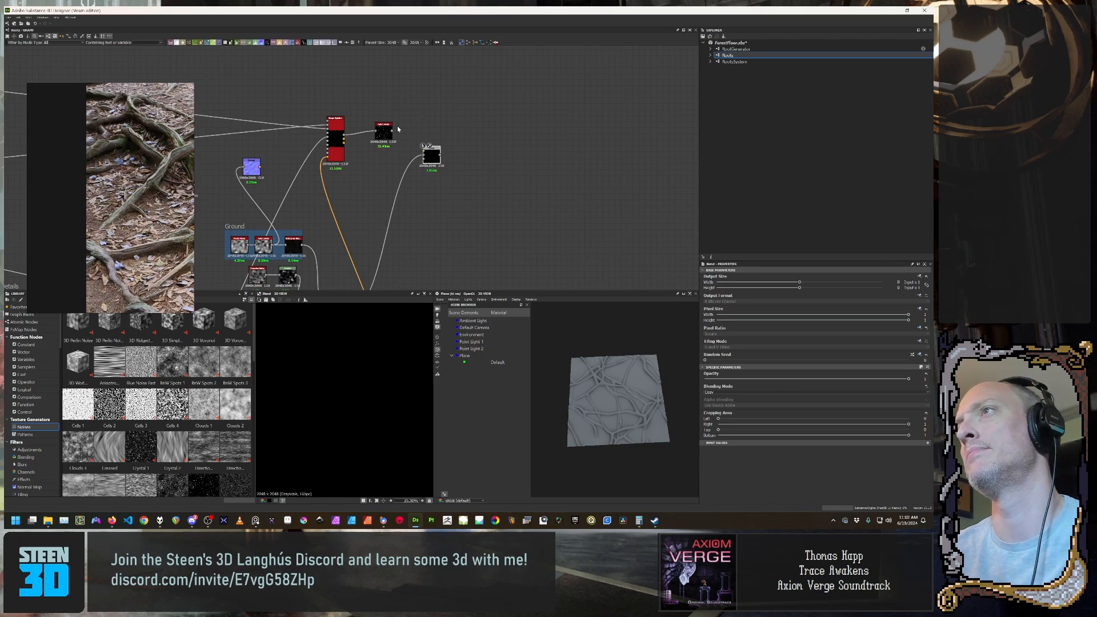
drag(406, 150, 424, 150)
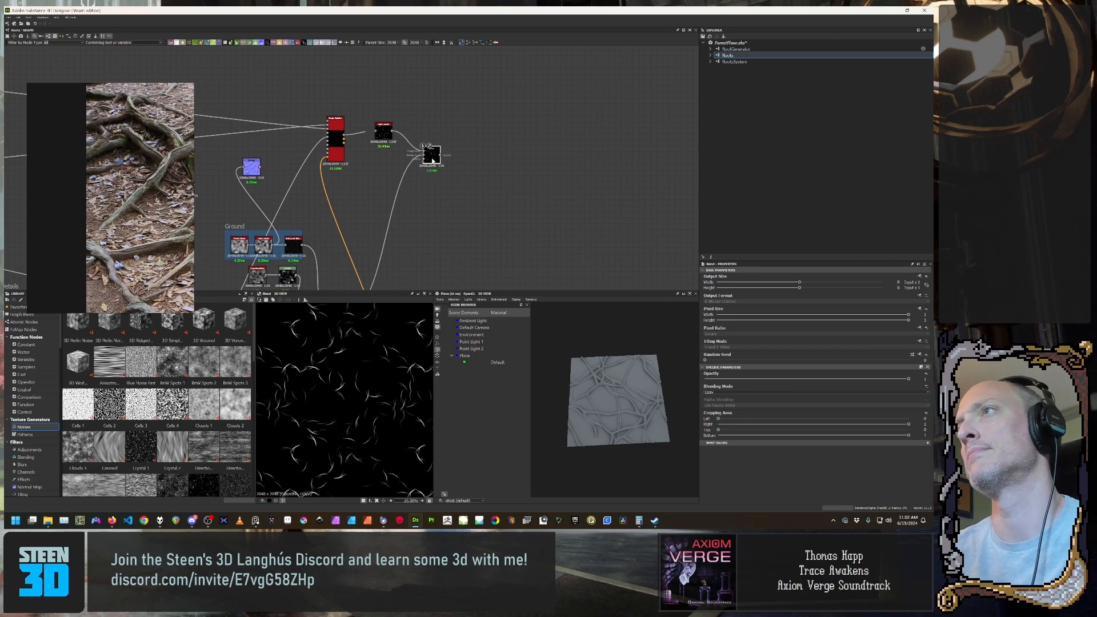
Step: Compare the Shape Splatter's height output with the Auto Levels result
click(382, 133)
click(430, 160)
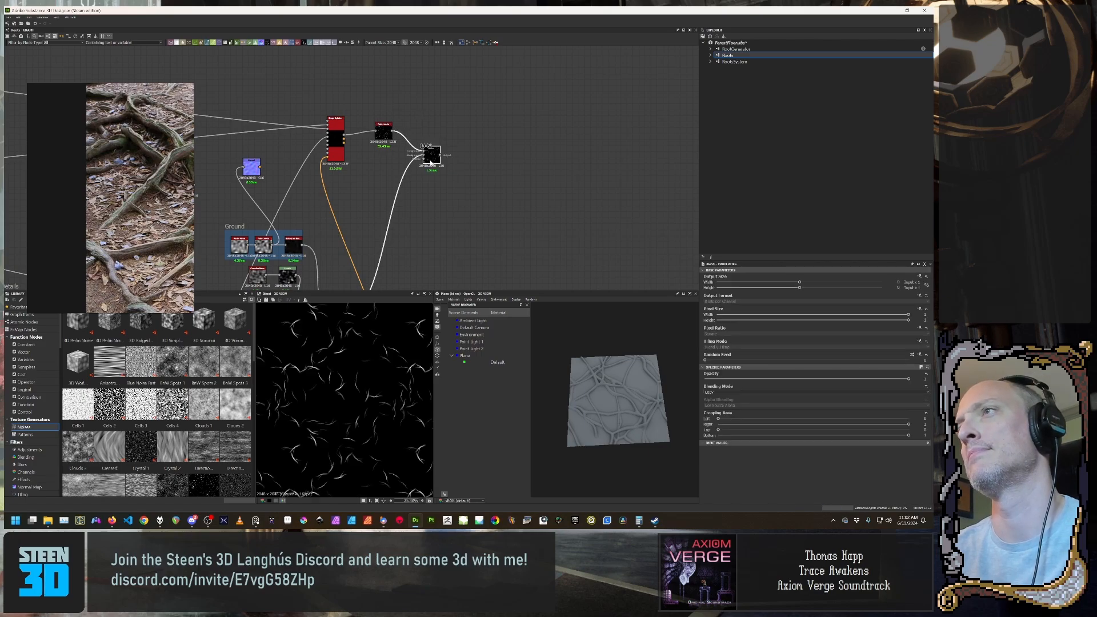
scroll(427, 181, up, 3)
middle_drag(426, 181, 481, 205)
click(327, 153)
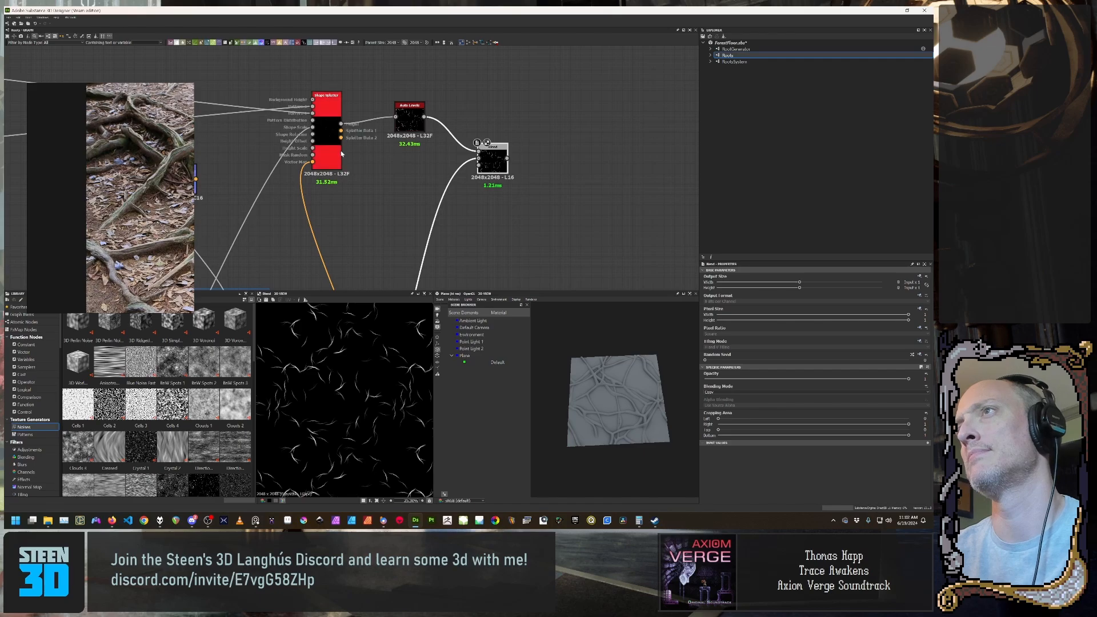
double_click(328, 153)
middle_drag(369, 192, 372, 173)
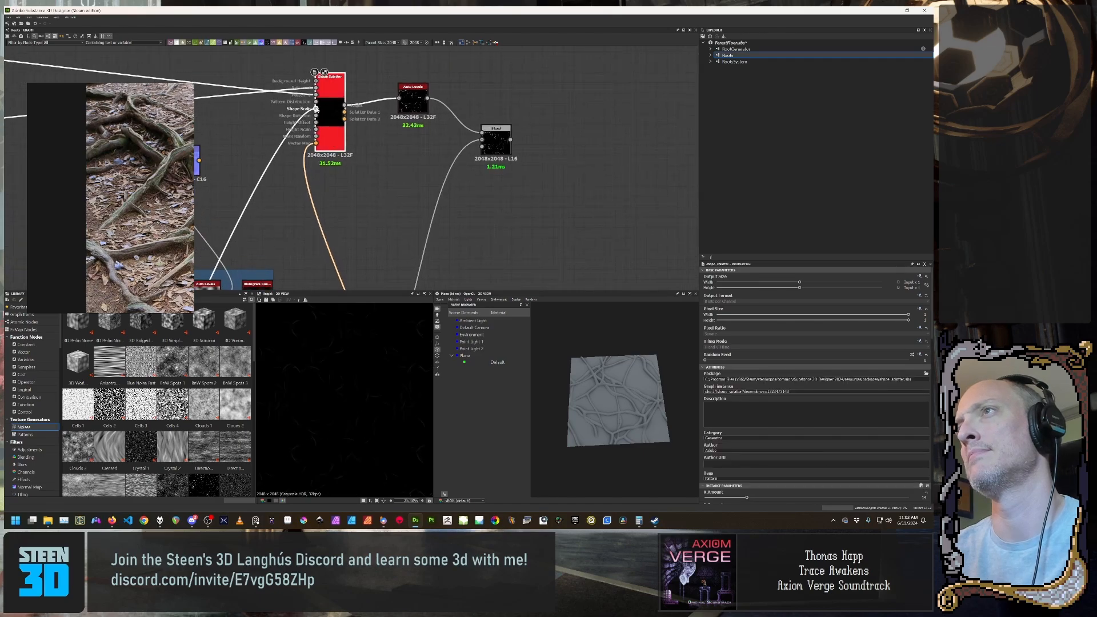
double_click(414, 103)
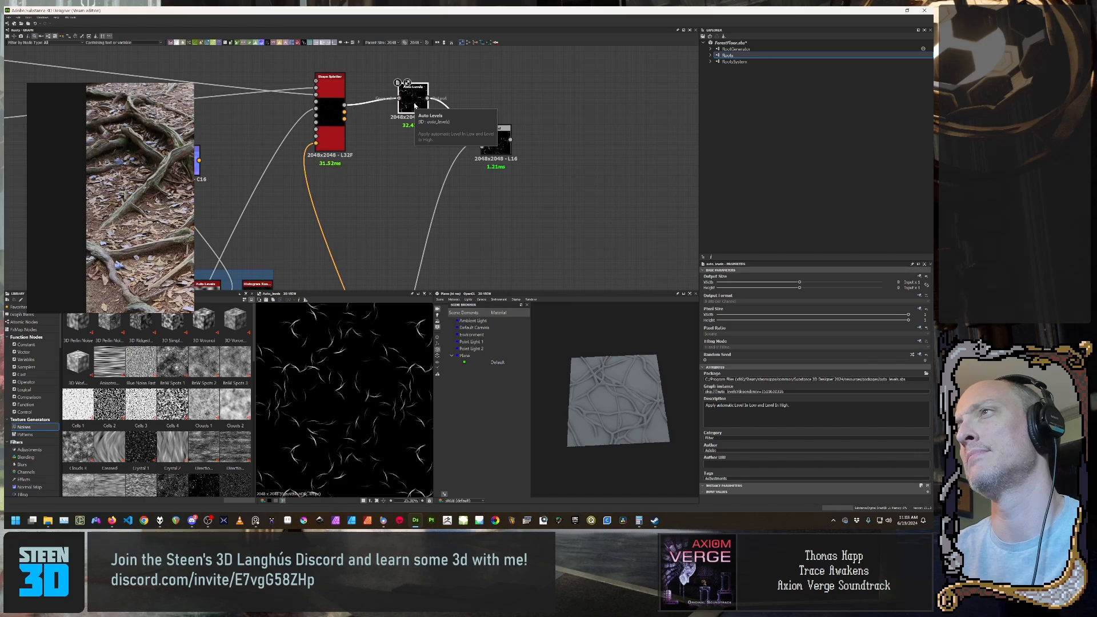
Step: Set the new Blend node's Blending Mode to Add (Linear Dodge) and examine how scattered and main roots combine
click(474, 226)
click(496, 142)
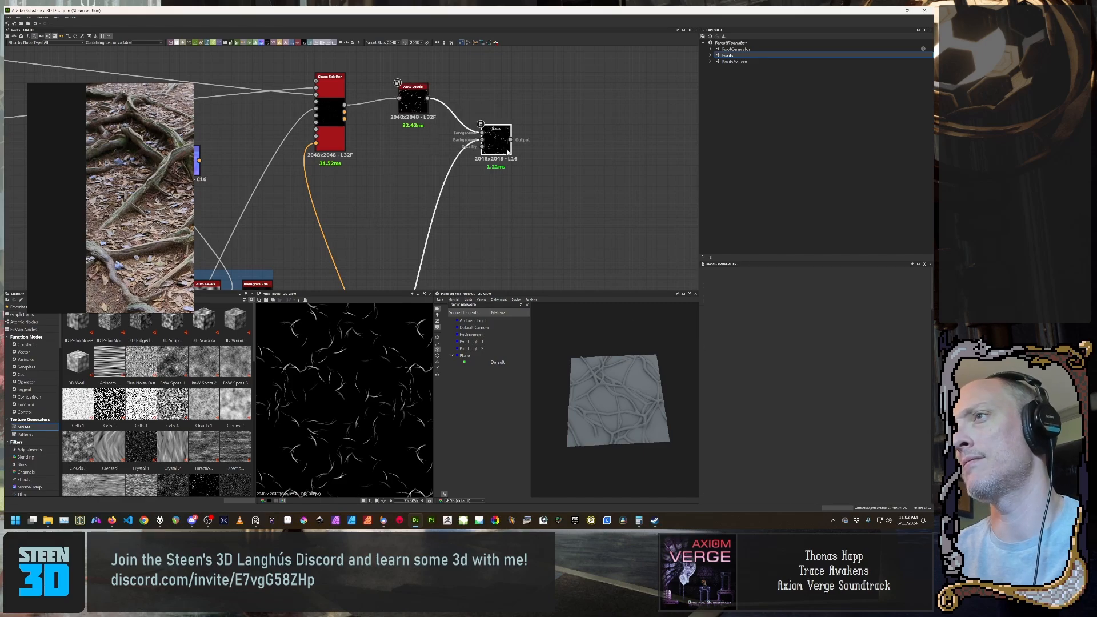
click(781, 394)
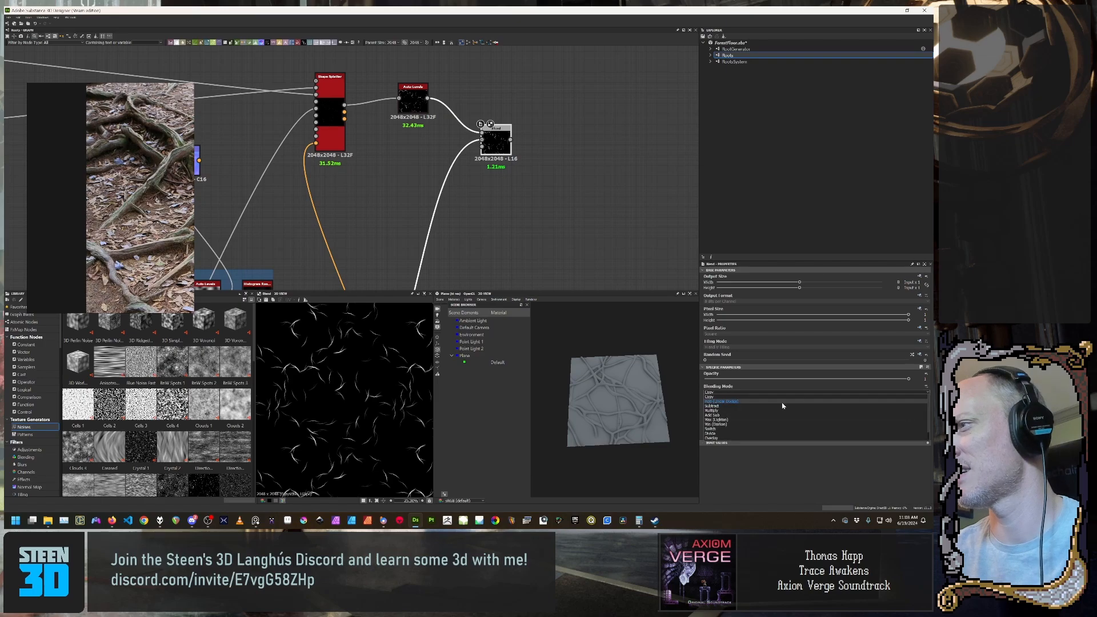
click(784, 409)
scroll(407, 385, up, 5)
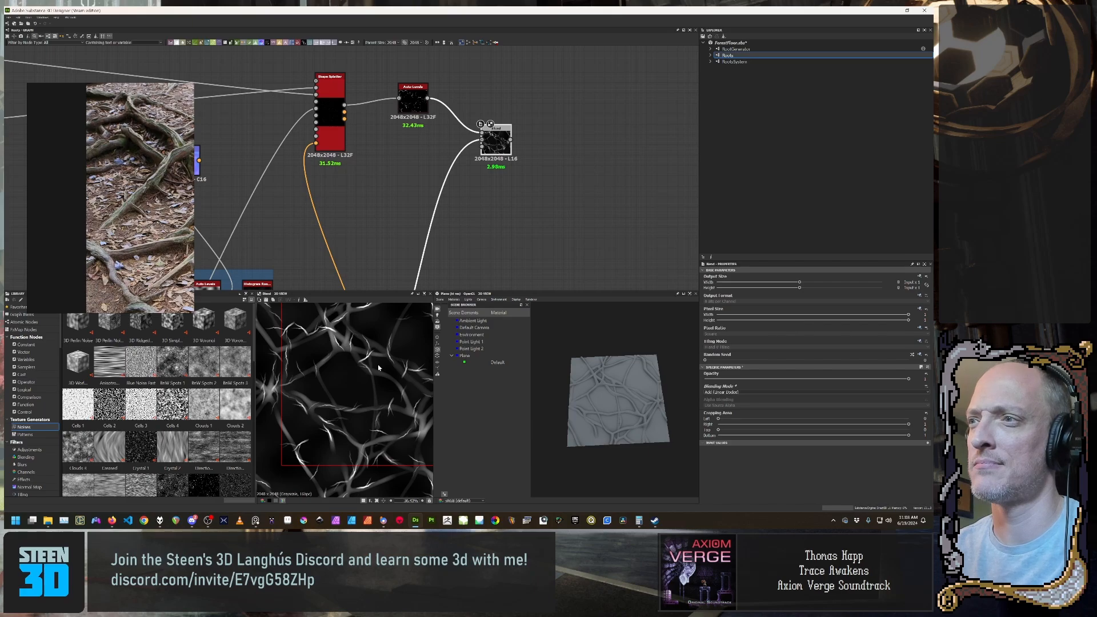
Step: Change the Blend node's Blending Mode to Max (Lighten) for combining the scattered roots with the main roots
scroll(378, 368, up, 1)
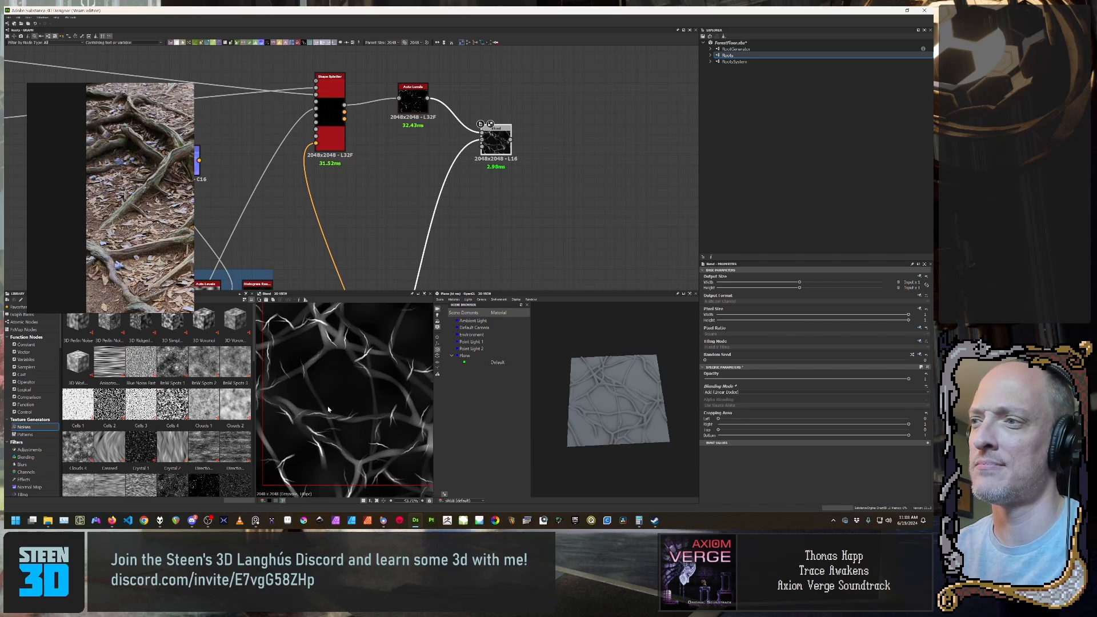
middle_drag(329, 410, 361, 374)
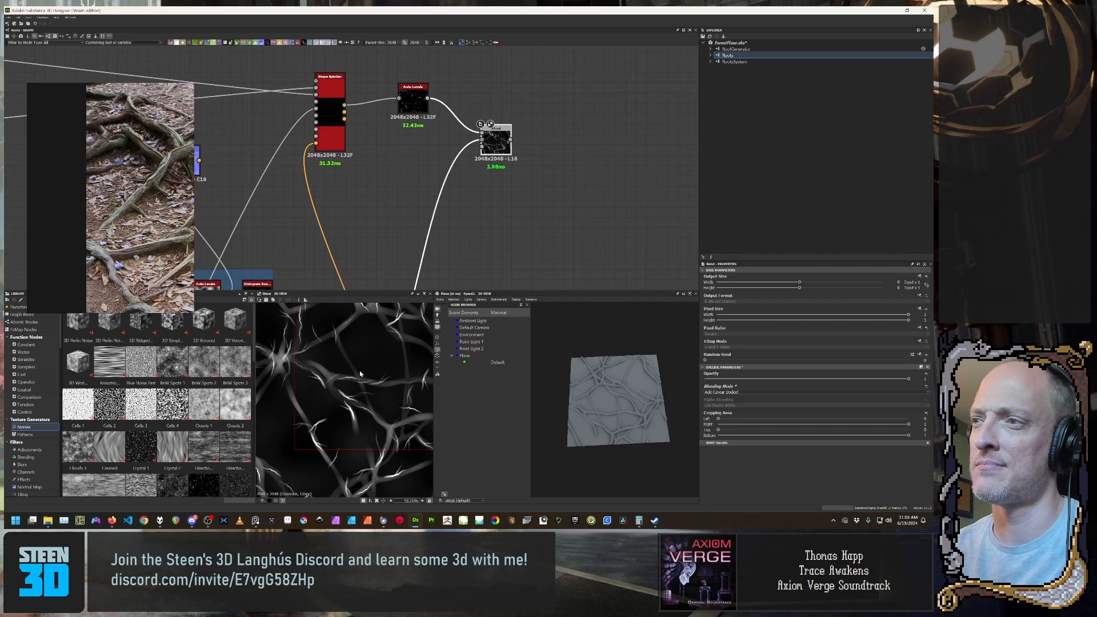
scroll(350, 378, down, 2)
middle_drag(350, 378, 388, 397)
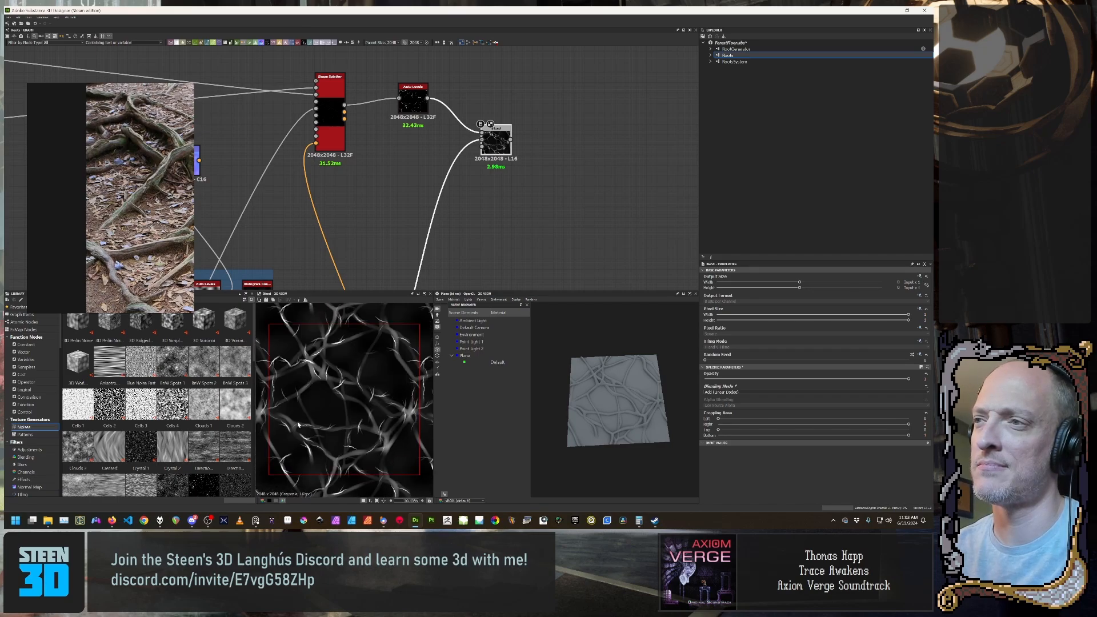
scroll(333, 399, up, 1)
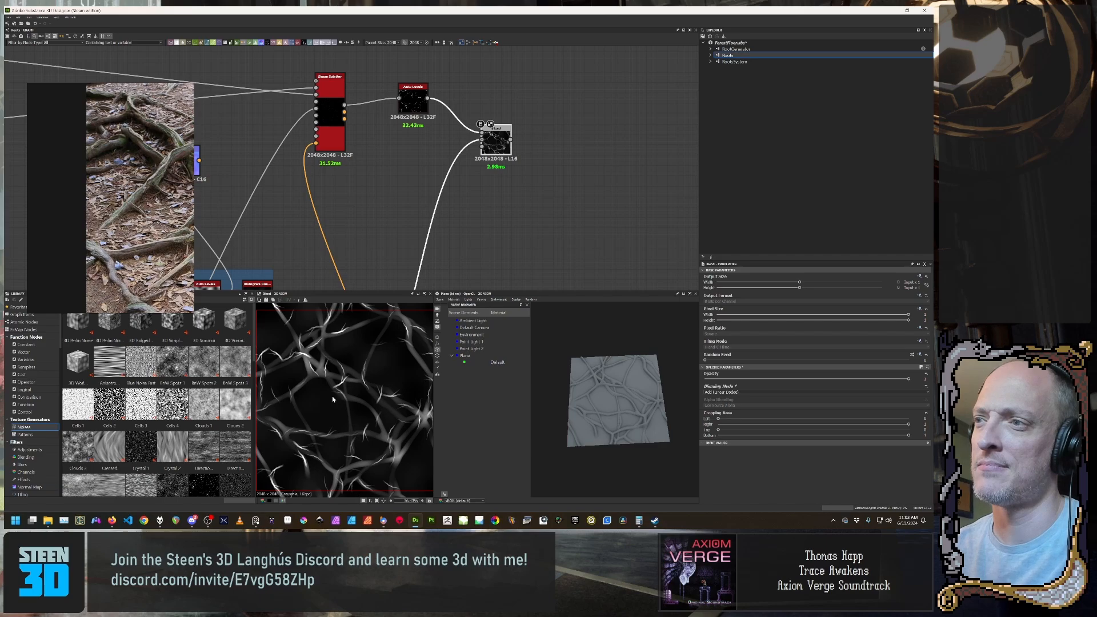
scroll(333, 399, down, 1)
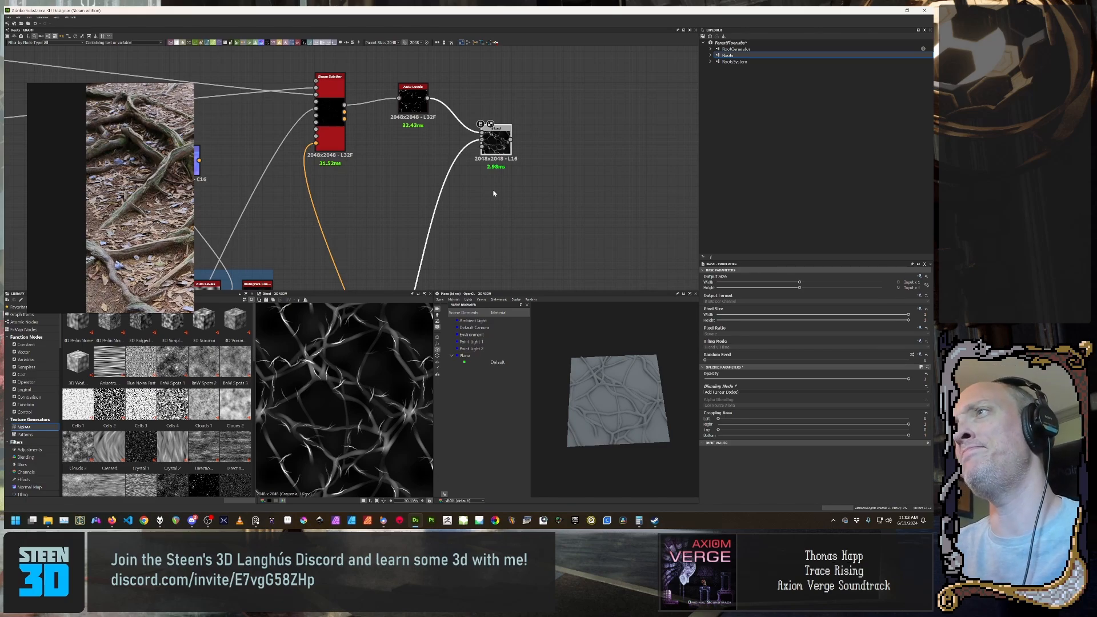
scroll(321, 263, down, 2)
click(722, 392)
click(724, 419)
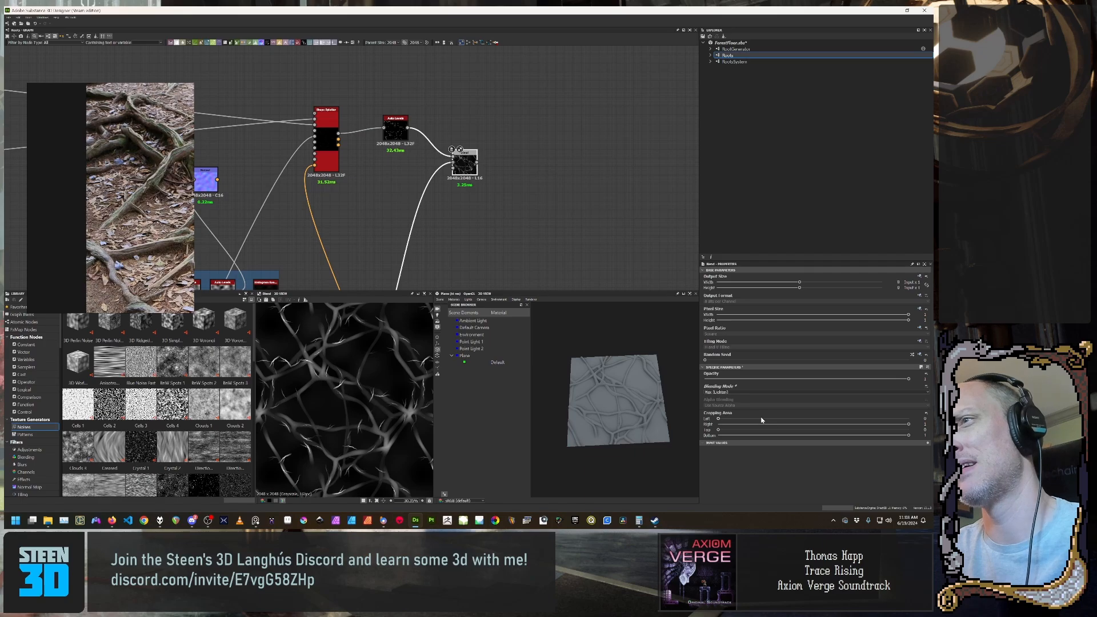
scroll(388, 438, up, 3)
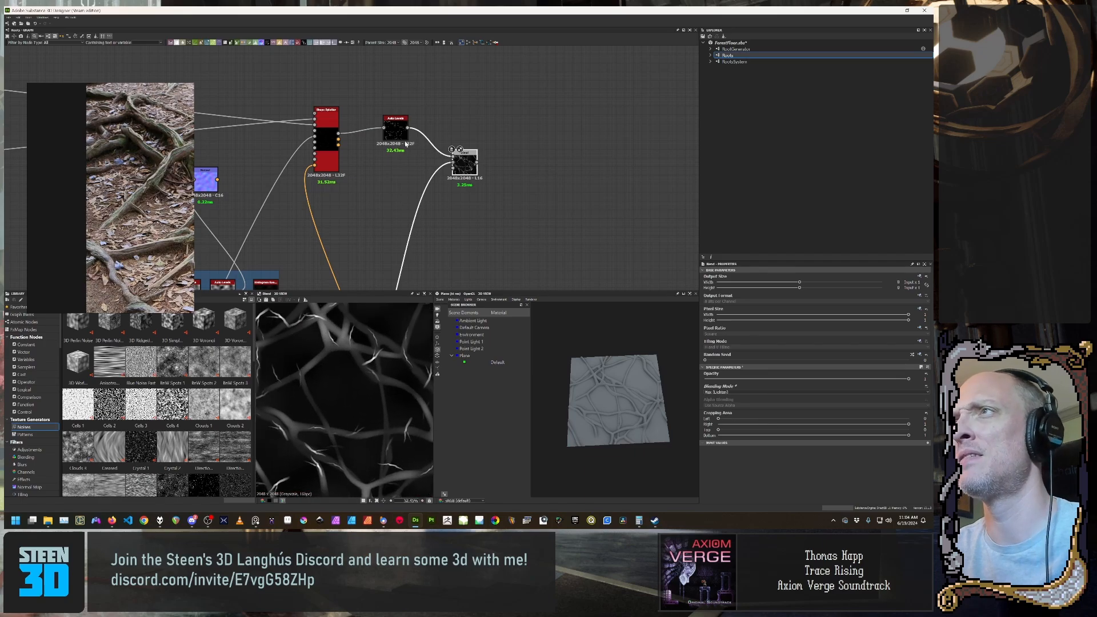
Step: Replace the Auto Levels node with a Histogram Range node between the Shape Splatter's height output and the Blend
click(400, 131)
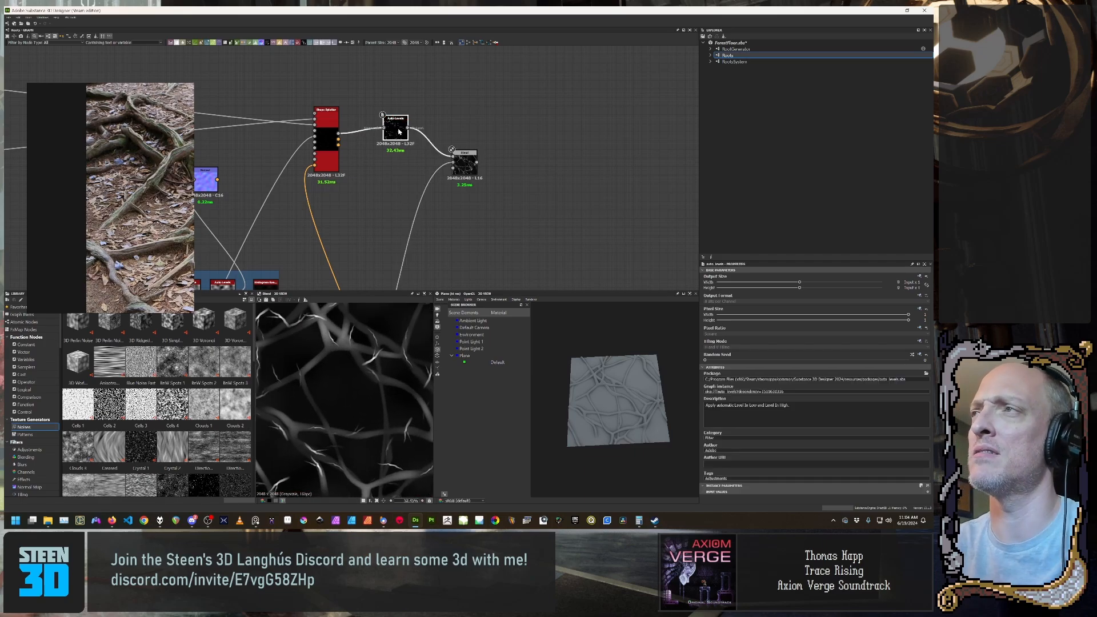
key(Delete)
click(335, 126)
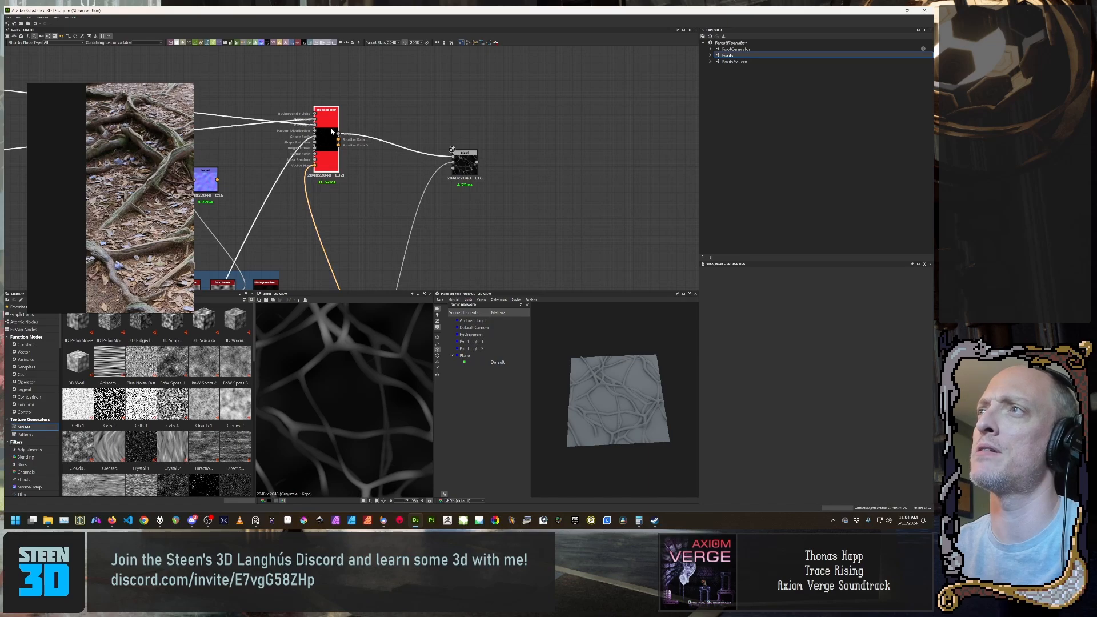
key(space)
text(hist)
key(Down)
key(Up)
key(Return)
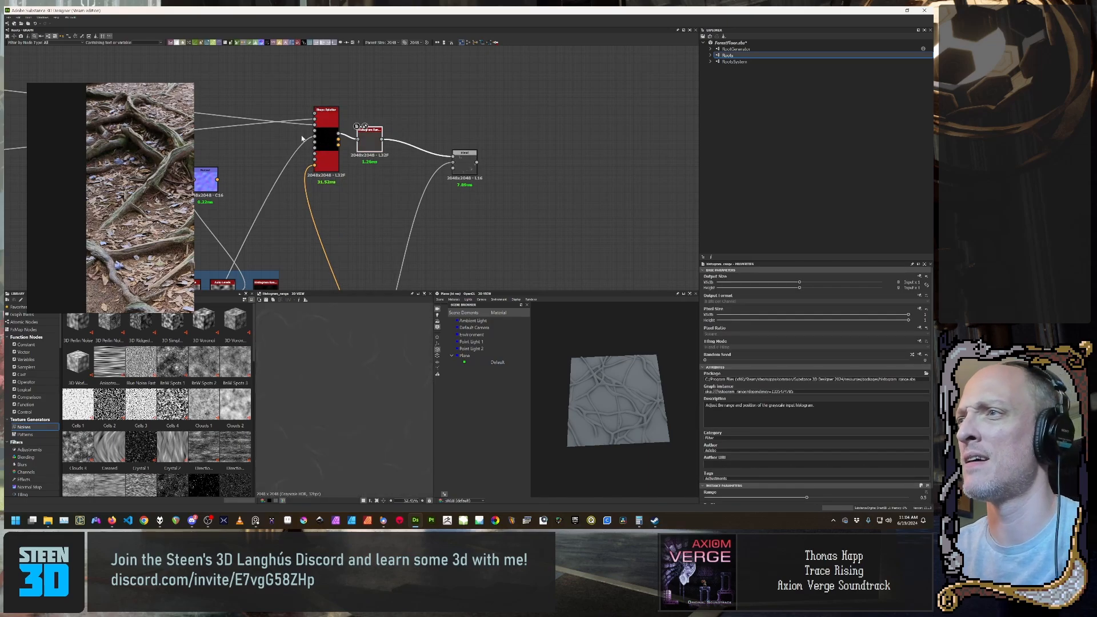
Step: Set the Histogram Range node's Range to 1 and keep its Position at 0.5
click(464, 161)
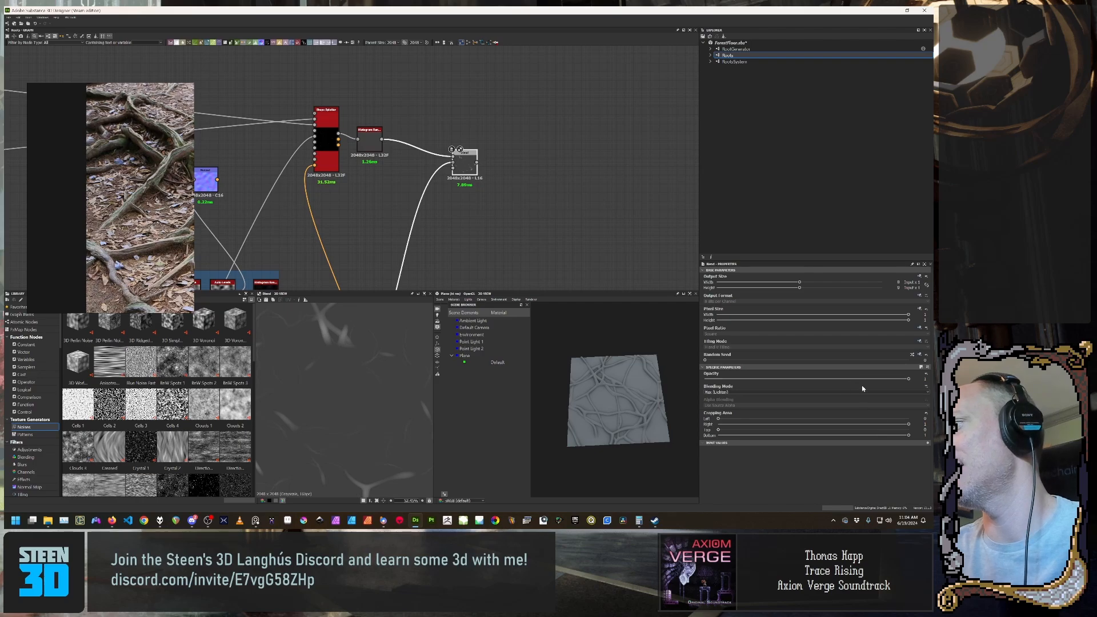
click(369, 138)
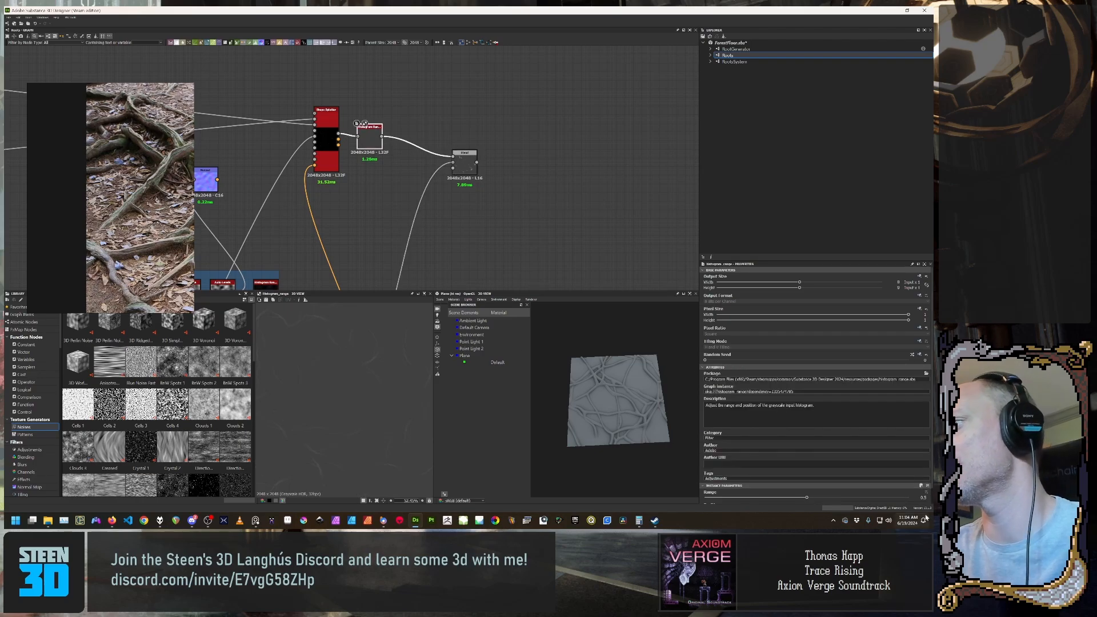
scroll(487, 185, up, 4)
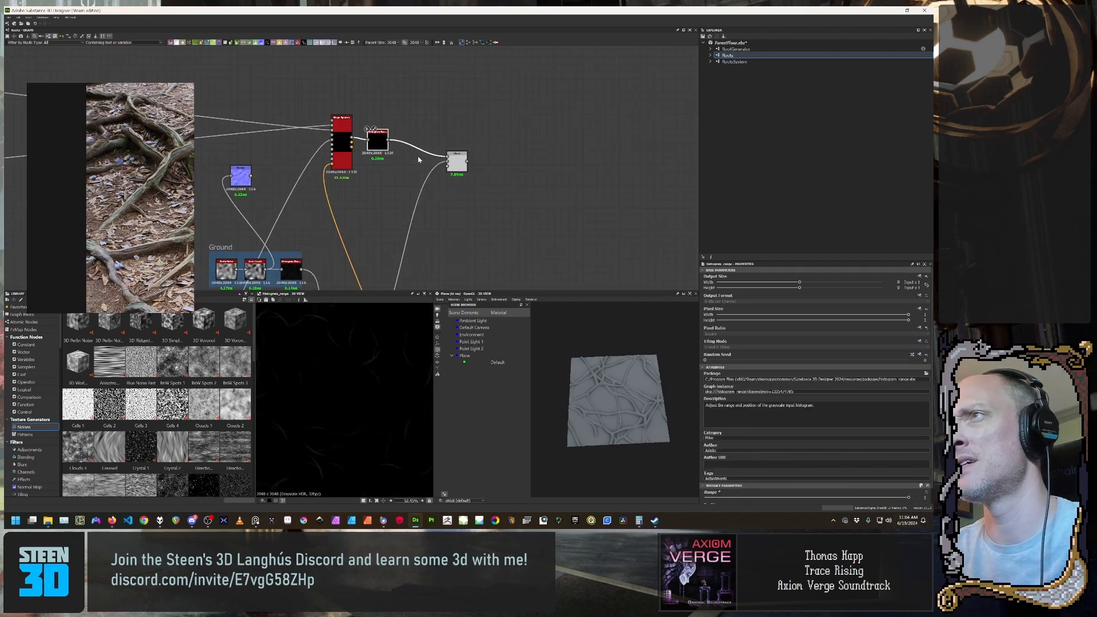
scroll(488, 185, up, 2)
middle_drag(504, 184, 490, 199)
middle_drag(372, 187, 548, 195)
scroll(760, 473, down, 3)
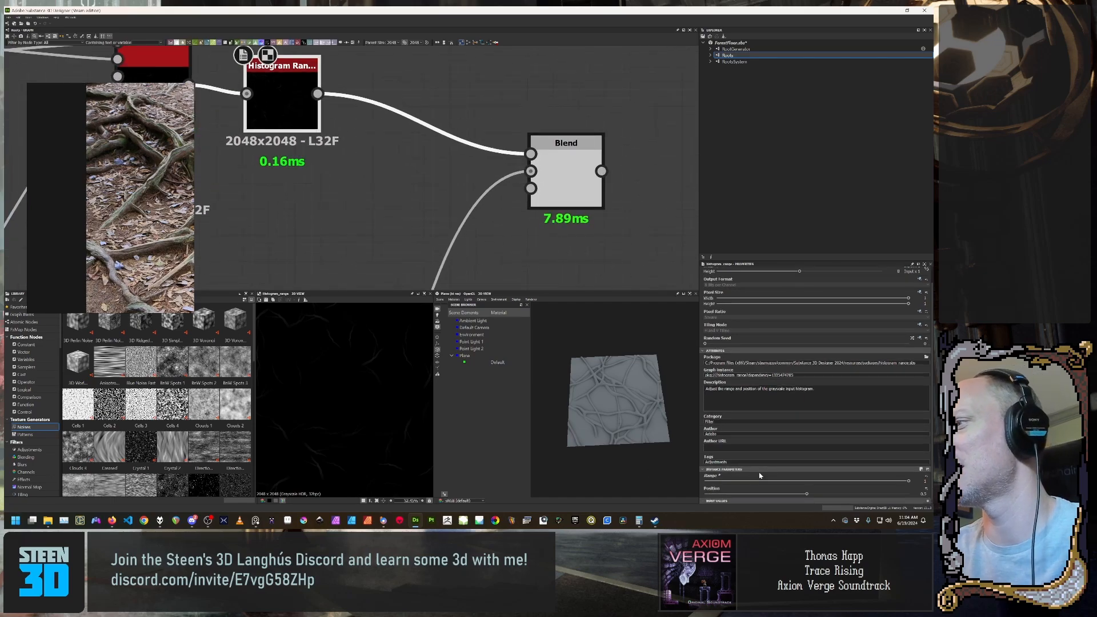
mouse_move(806, 495)
mouse_down()
mouse_move(781, 493)
mouse_move(807, 495)
mouse_up()
middle_drag(332, 188, 473, 220)
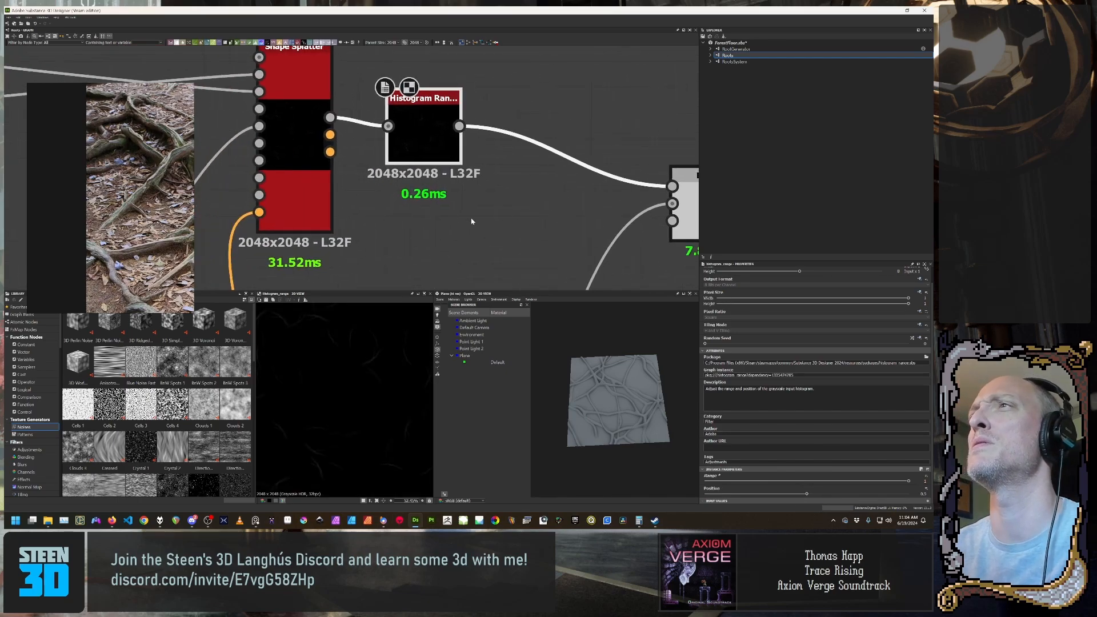
Step: Make room before the Histogram Range node and insert an Auto Levels node after the Shape Splatter's height output
drag(419, 147, 475, 153)
click(313, 117)
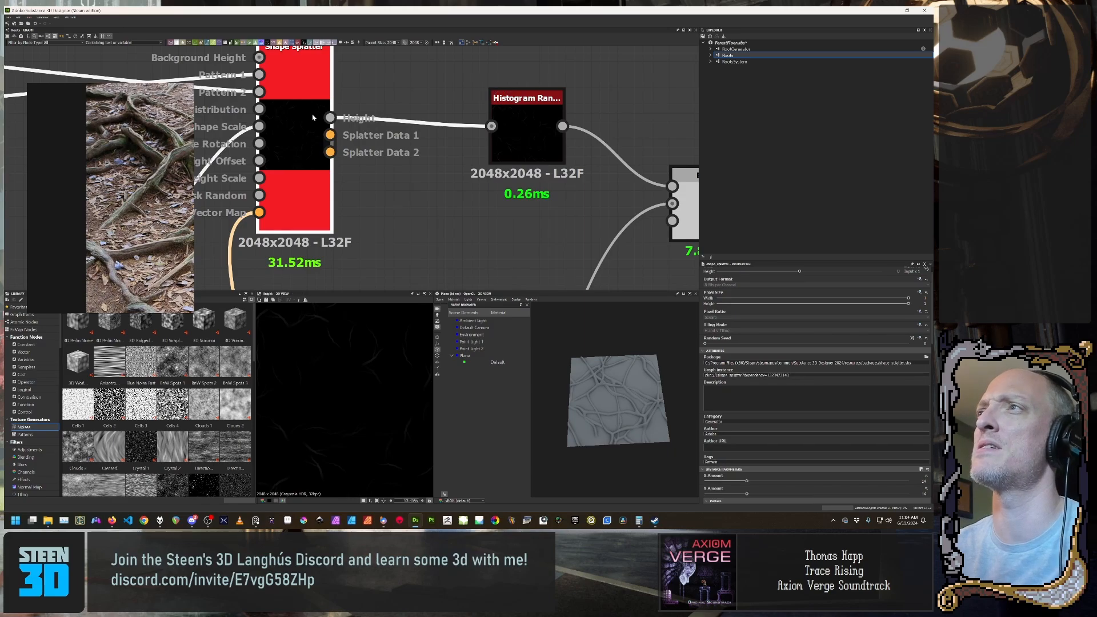
key(space)
text(auto)
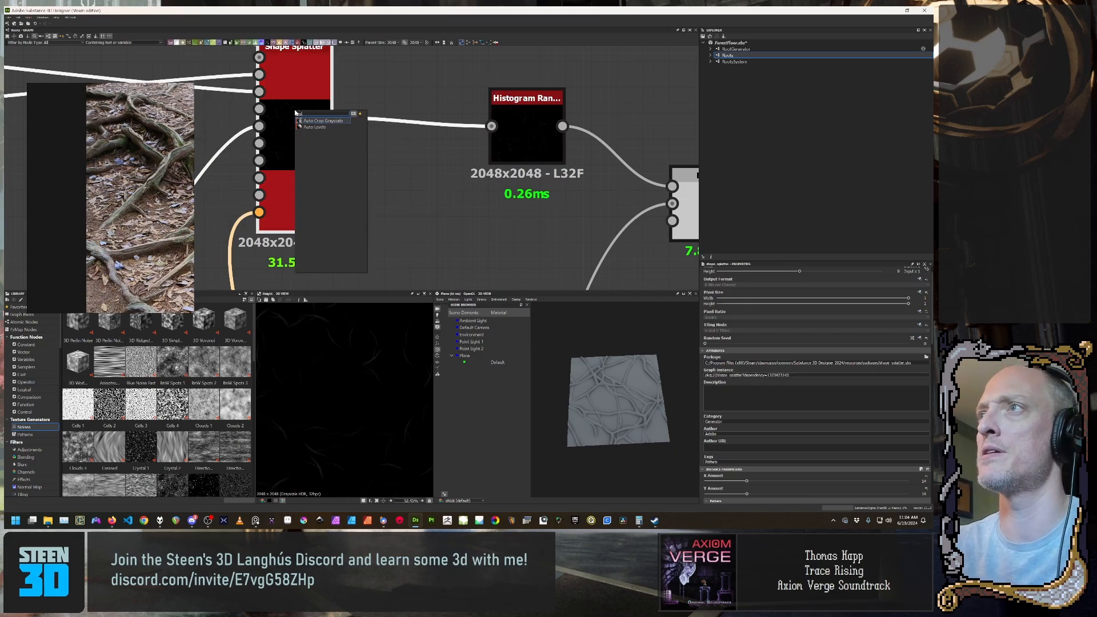
click(315, 127)
scroll(395, 390, up, 5)
scroll(396, 390, down, 5)
drag(423, 223, 423, 137)
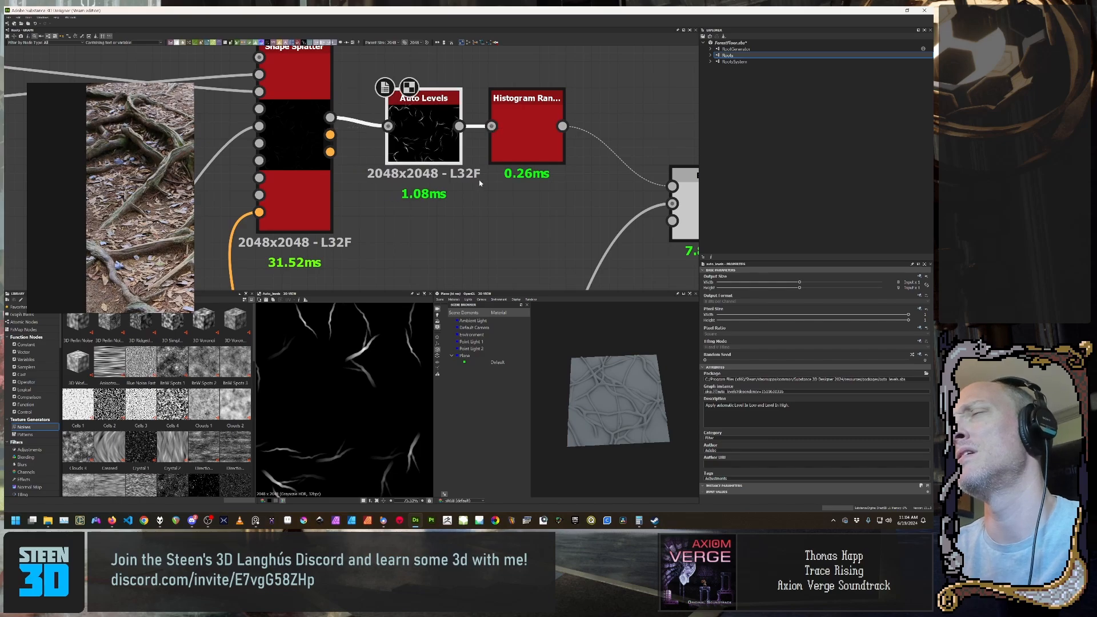
Step: Set the Histogram Range node's Position to 0.2 and check the blended roots in the Blend output
click(532, 140)
middle_drag(532, 141, 387, 107)
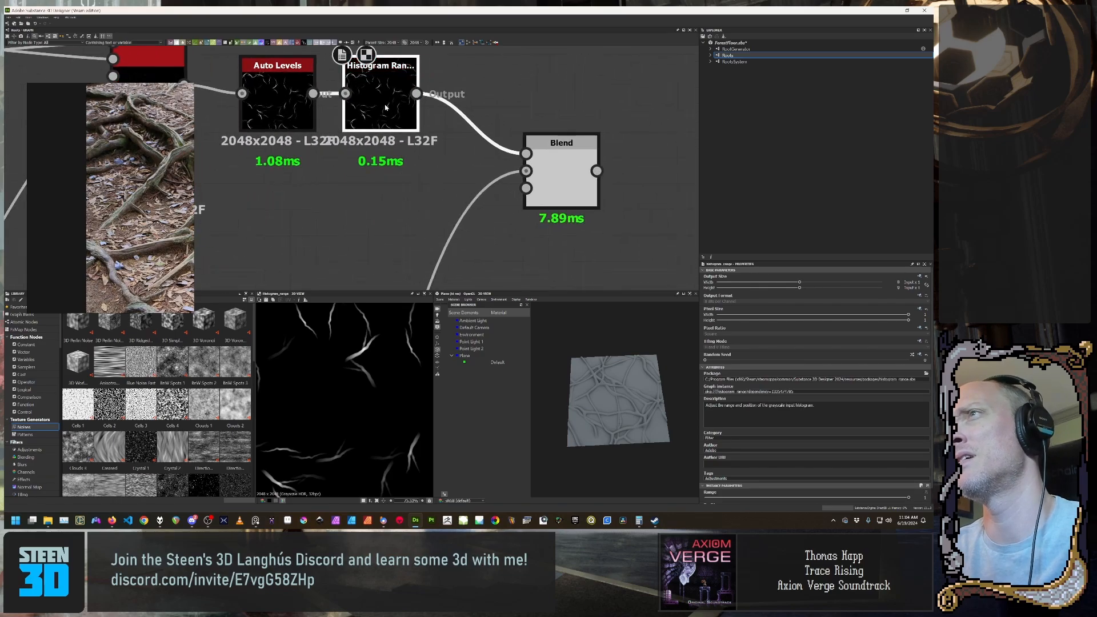
scroll(800, 457, down, 1)
drag(806, 495, 746, 517)
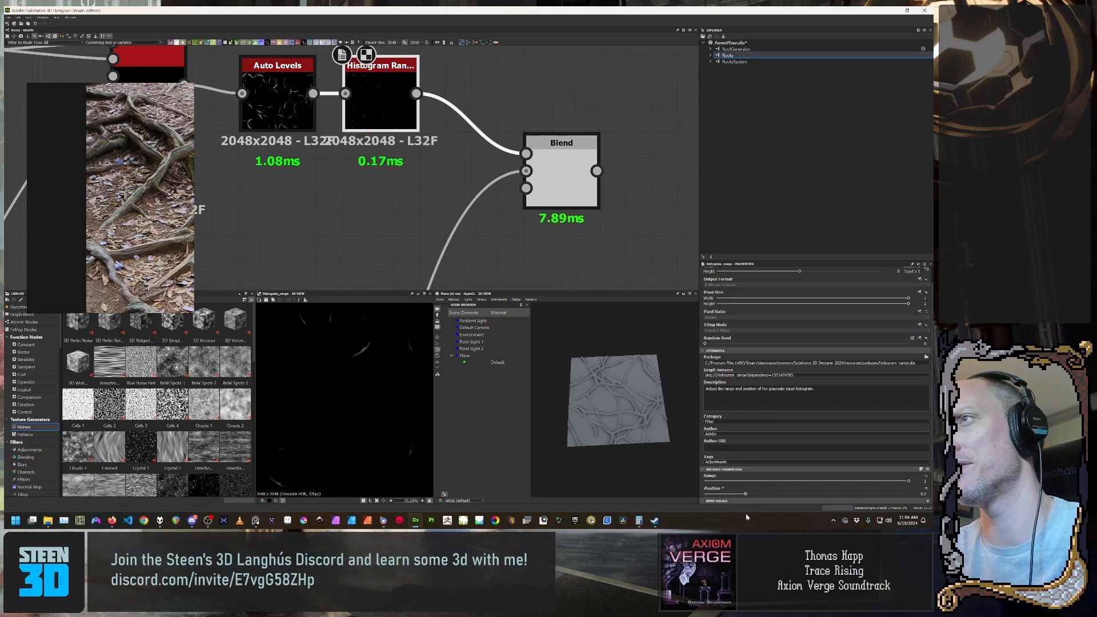
double_click(563, 183)
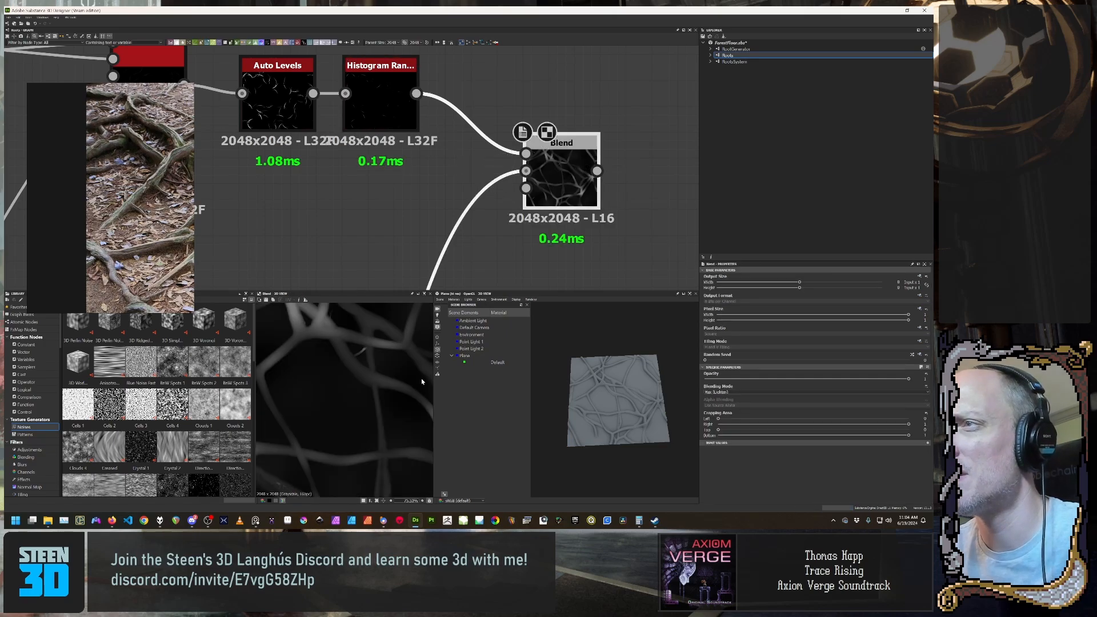
scroll(335, 415, down, 6)
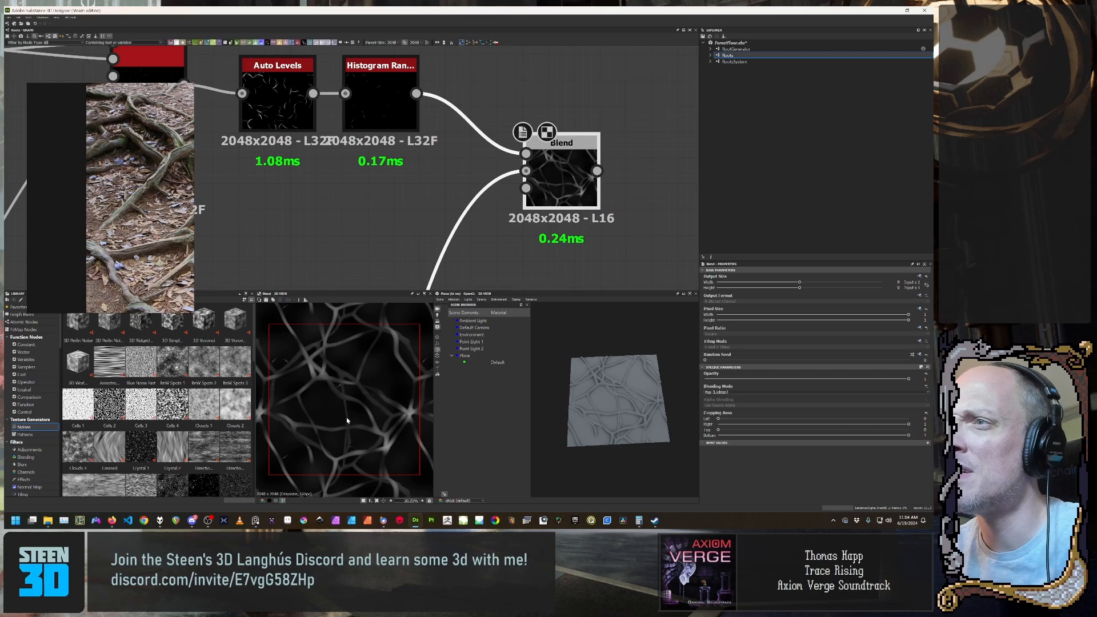
scroll(313, 415, up, 3)
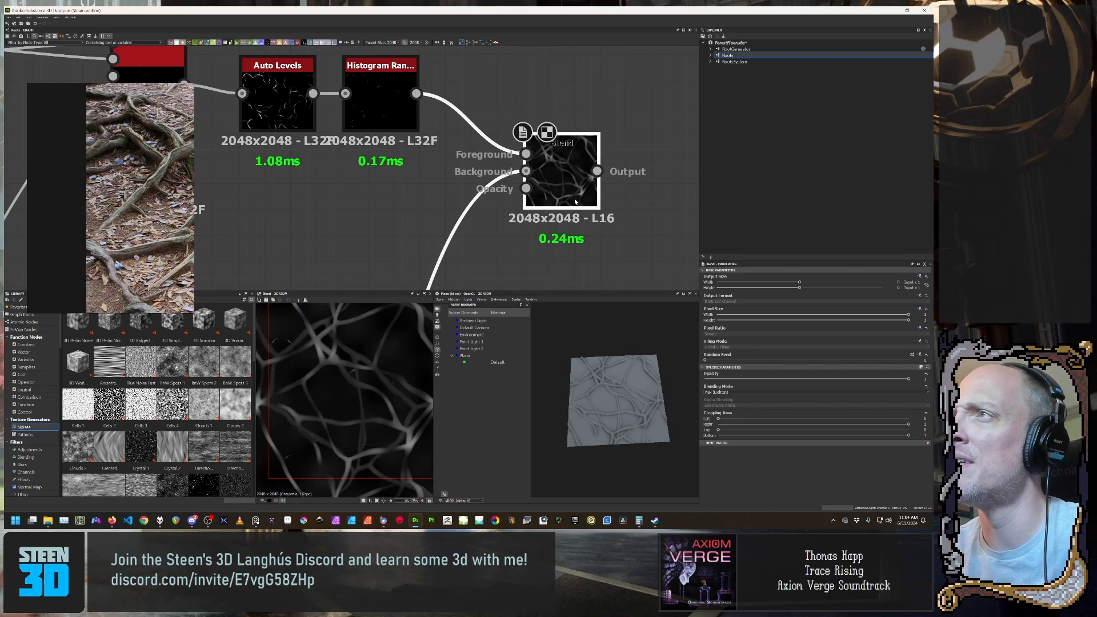
Step: Set the Histogram Range node's Range to 0.24 and its Position to about 0.12
double_click(381, 105)
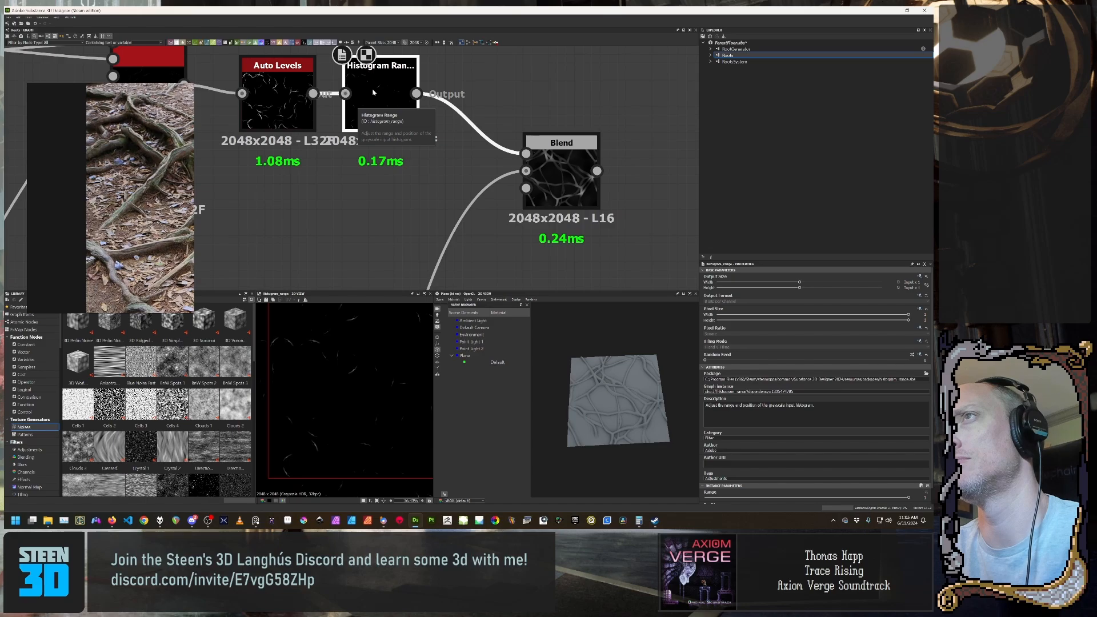
scroll(891, 495, down, 1)
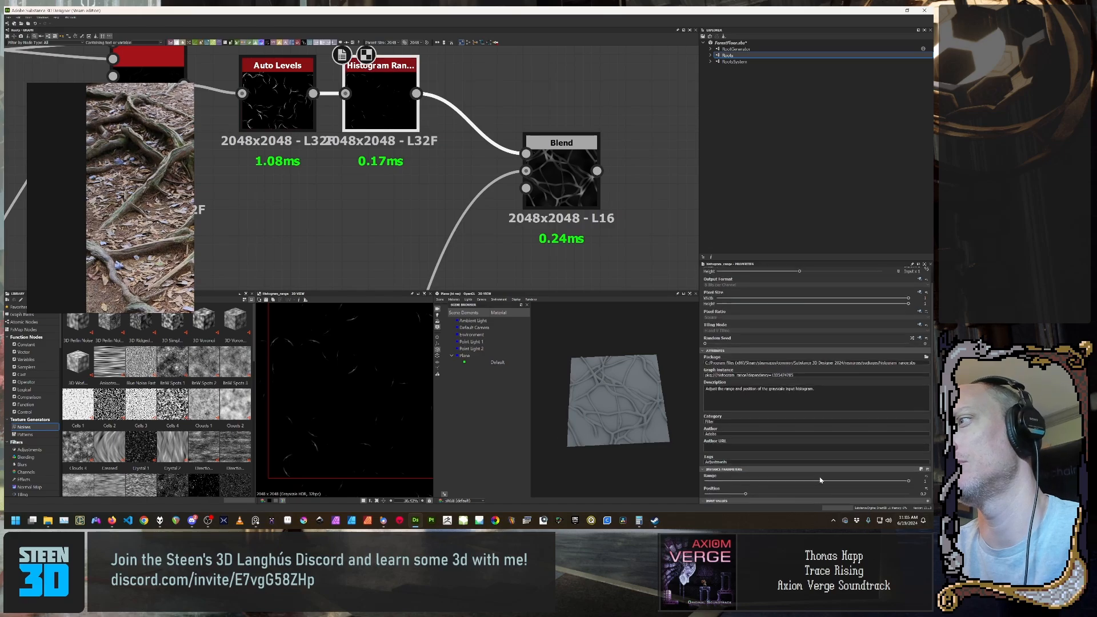
drag(911, 483, 814, 502)
mouse_move(745, 494)
mouse_down()
mouse_move(726, 496)
mouse_move(737, 498)
mouse_up()
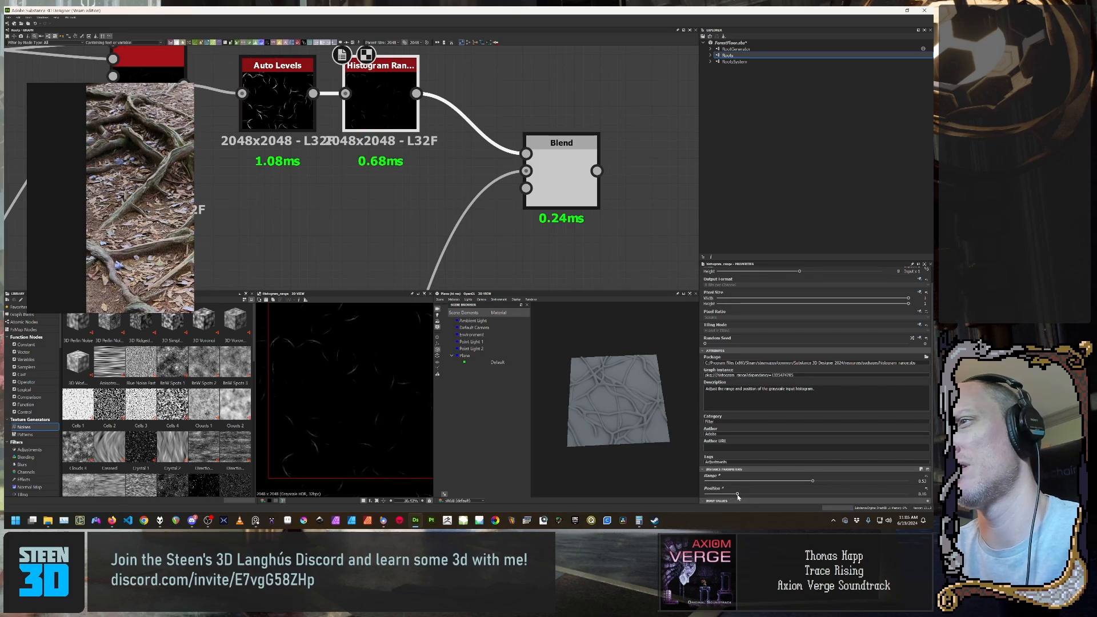
drag(803, 485, 782, 493)
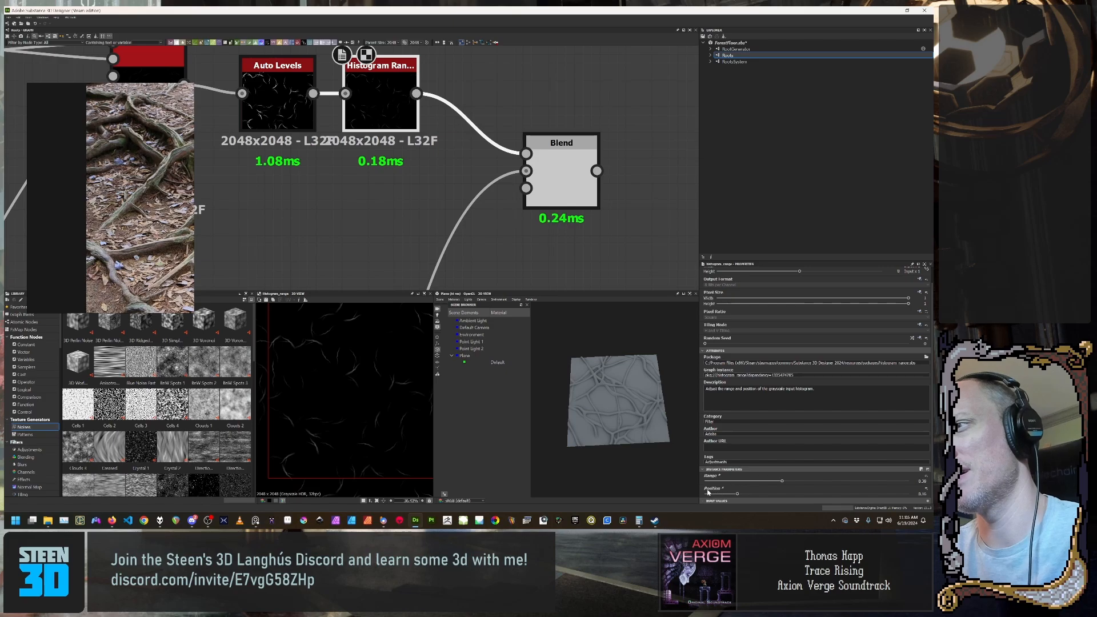
drag(724, 495, 730, 494)
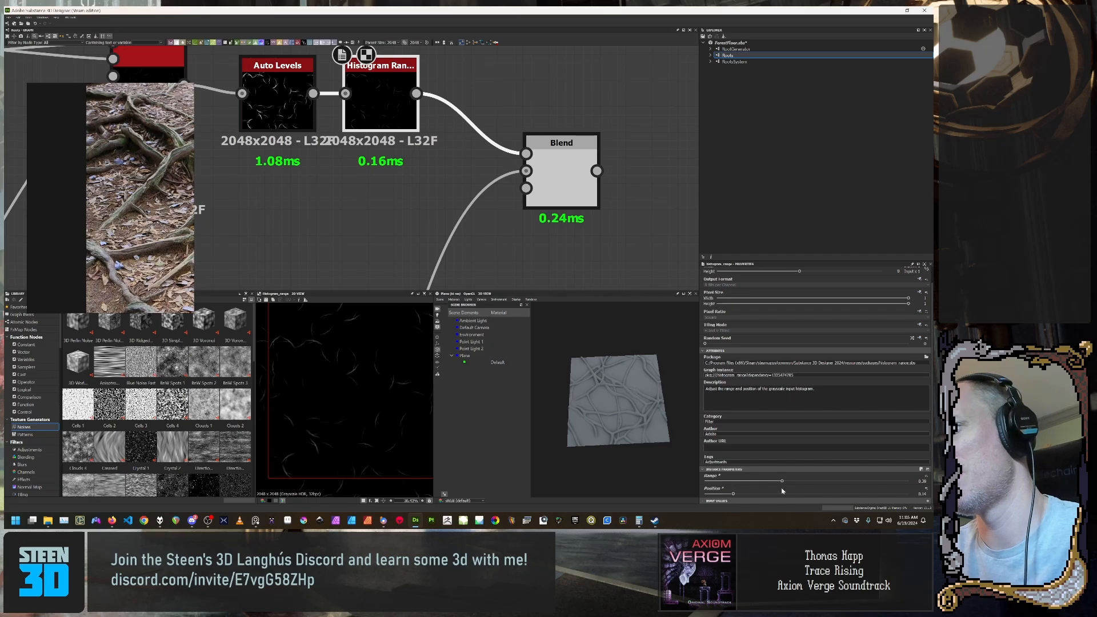
drag(783, 482, 730, 499)
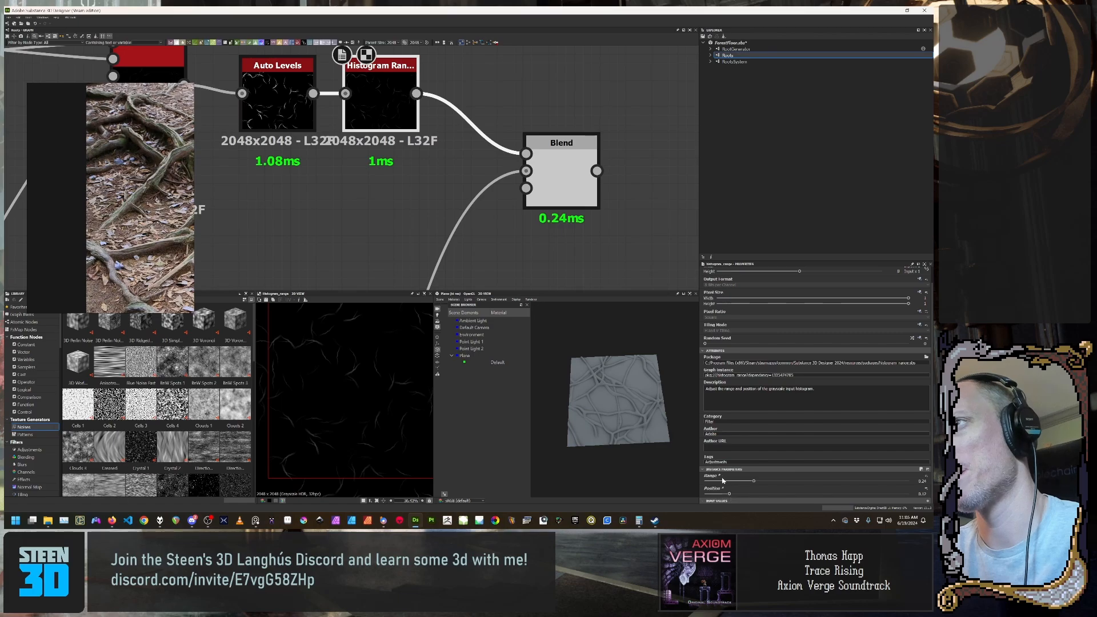
Step: Examine in the Blend output how the dimmed scattered roots merge with the main roots
double_click(540, 143)
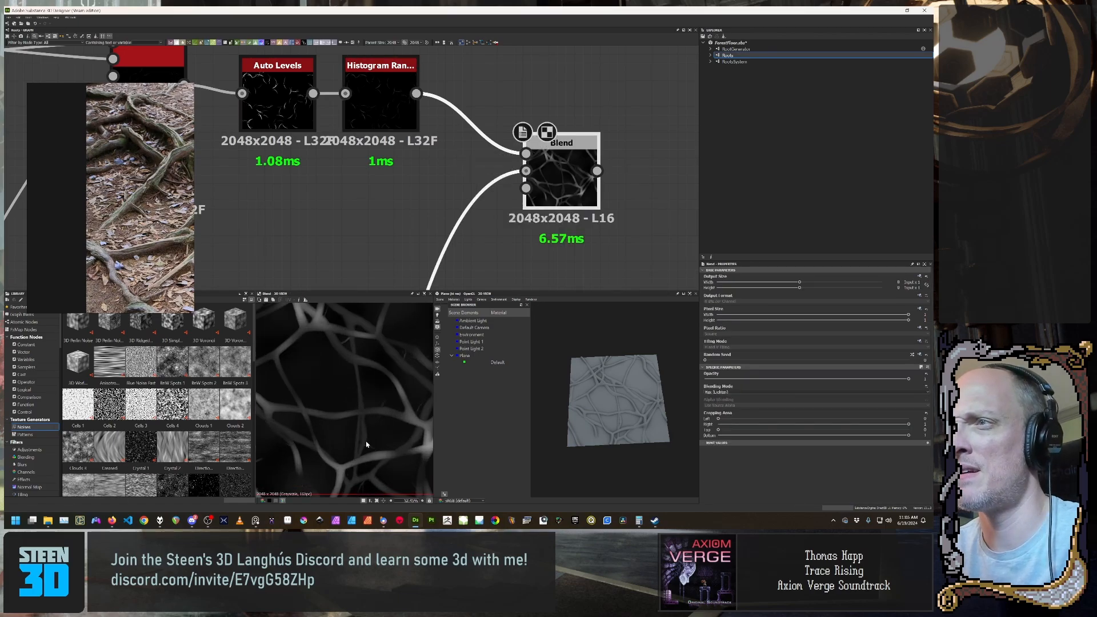
scroll(375, 420, down, 2)
scroll(380, 434, up, 2)
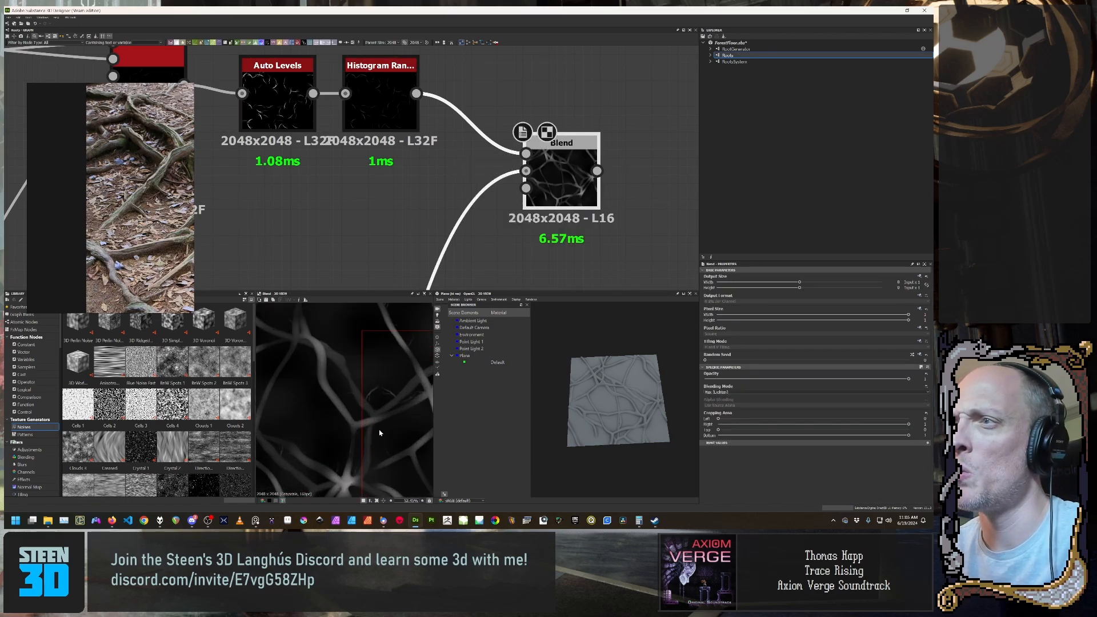
scroll(372, 422, down, 3)
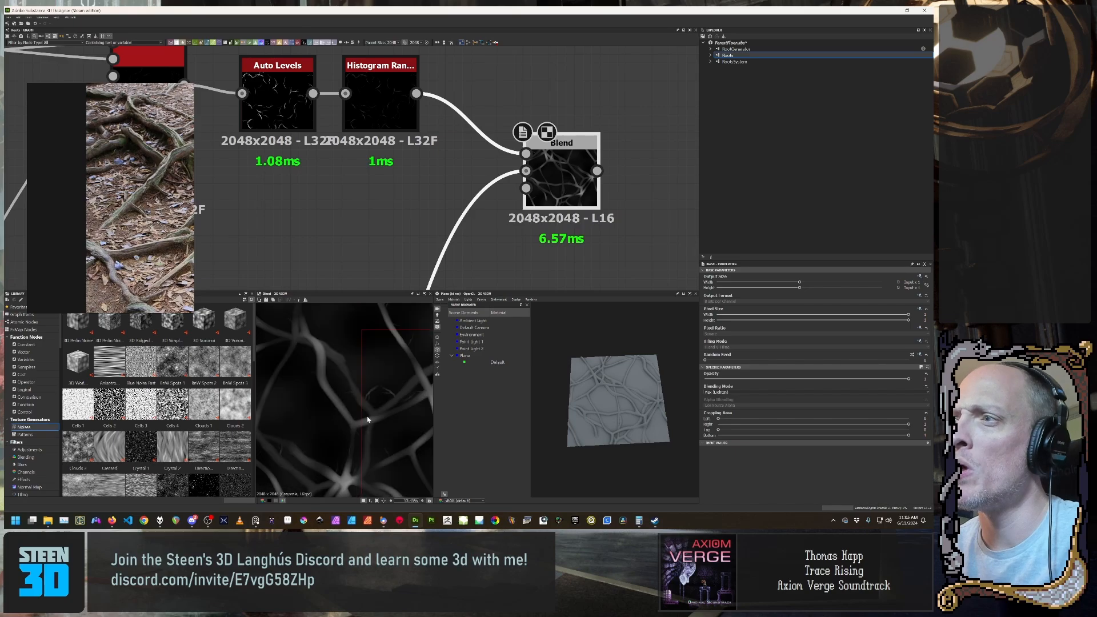
scroll(369, 419, up, 1)
scroll(355, 416, down, 1)
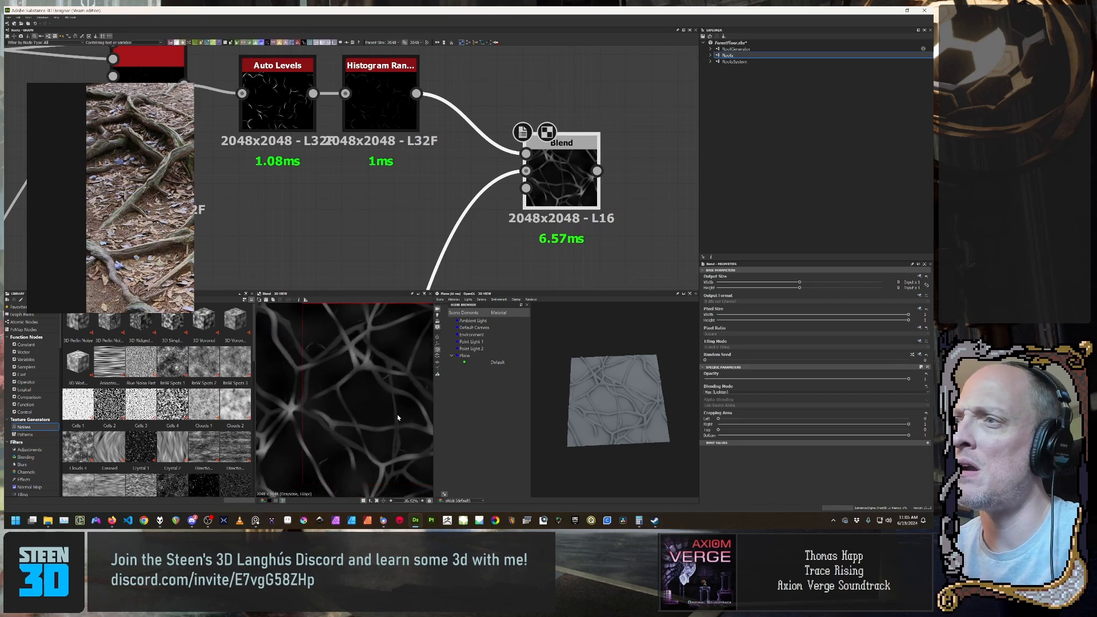
scroll(358, 420, down, 1)
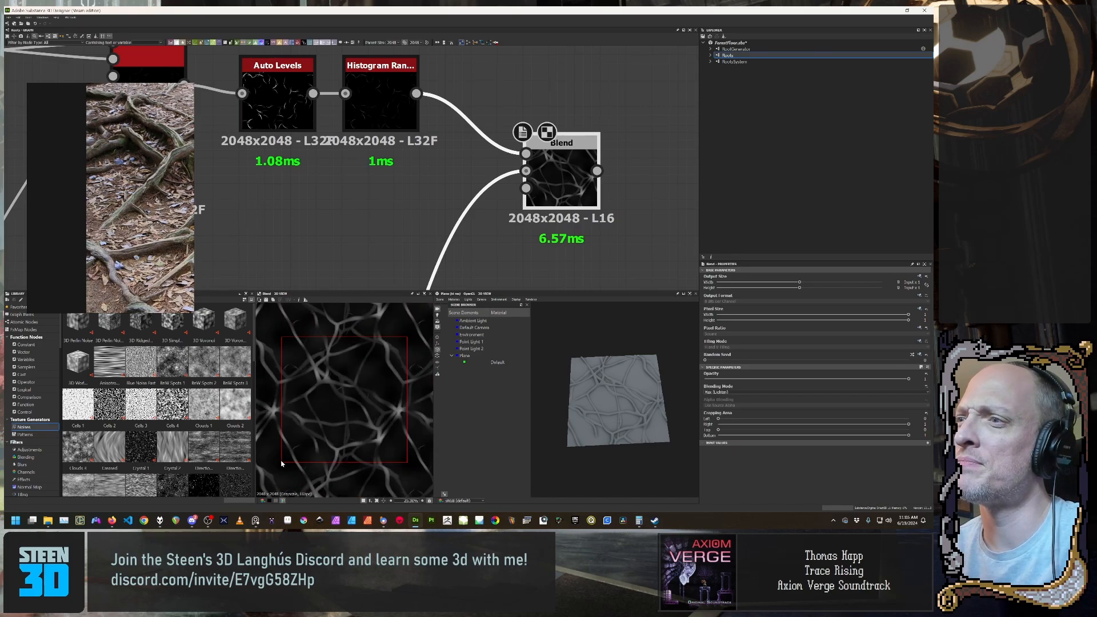
scroll(283, 465, up, 8)
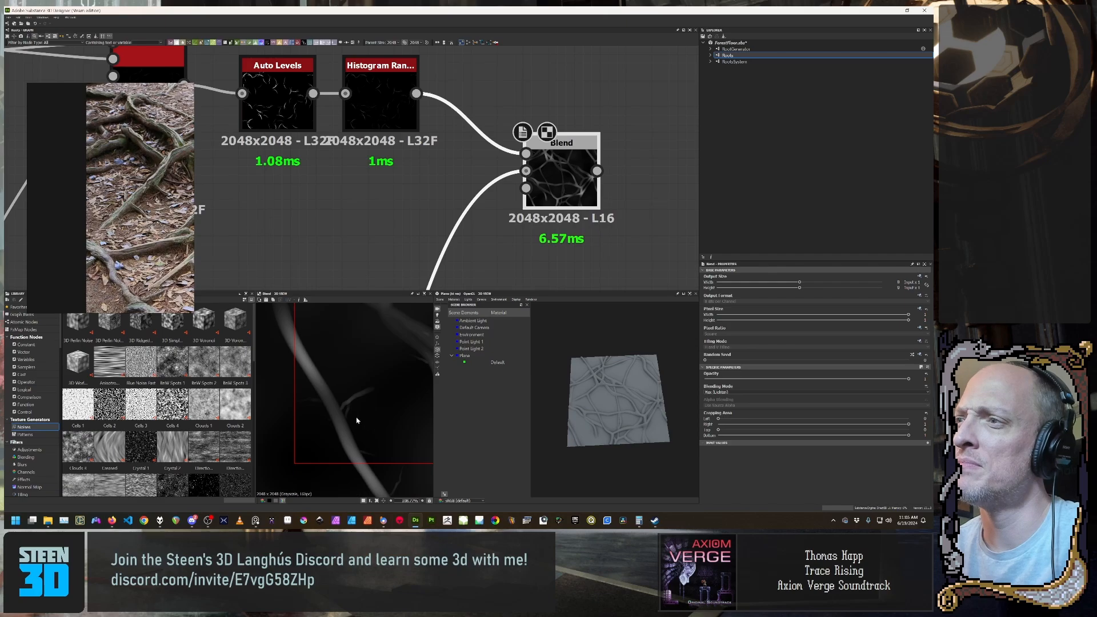
Step: Examine the tiled Blend output for the size and visibility of the small scattered roots
scroll(355, 423, down, 5)
scroll(340, 415, down, 2)
middle_drag(347, 418, 368, 383)
scroll(378, 394, up, 3)
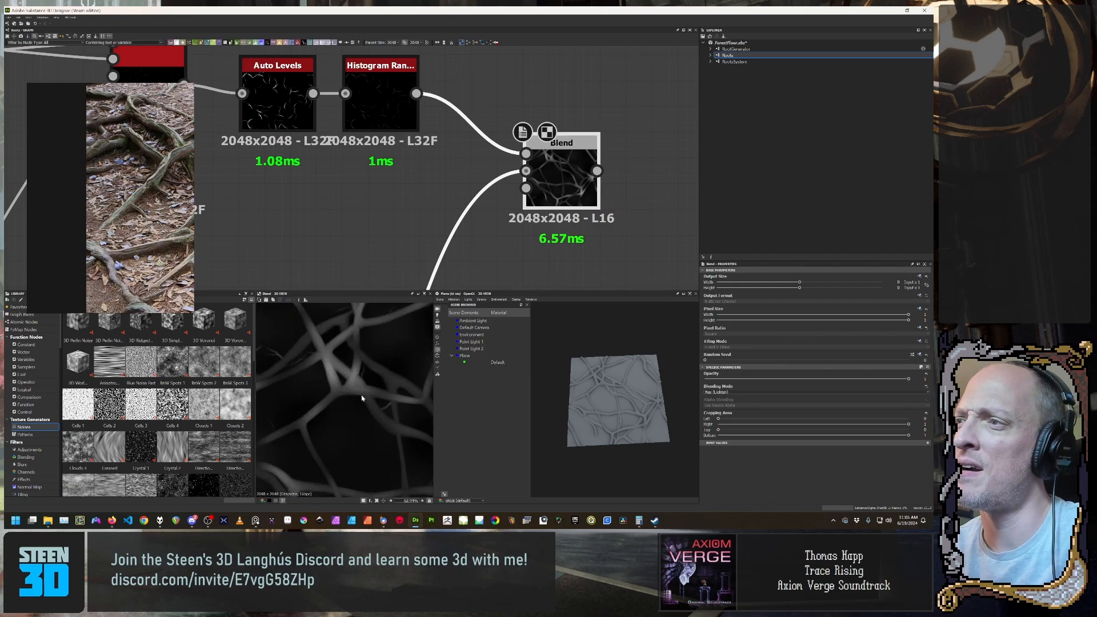
scroll(374, 387, down, 3)
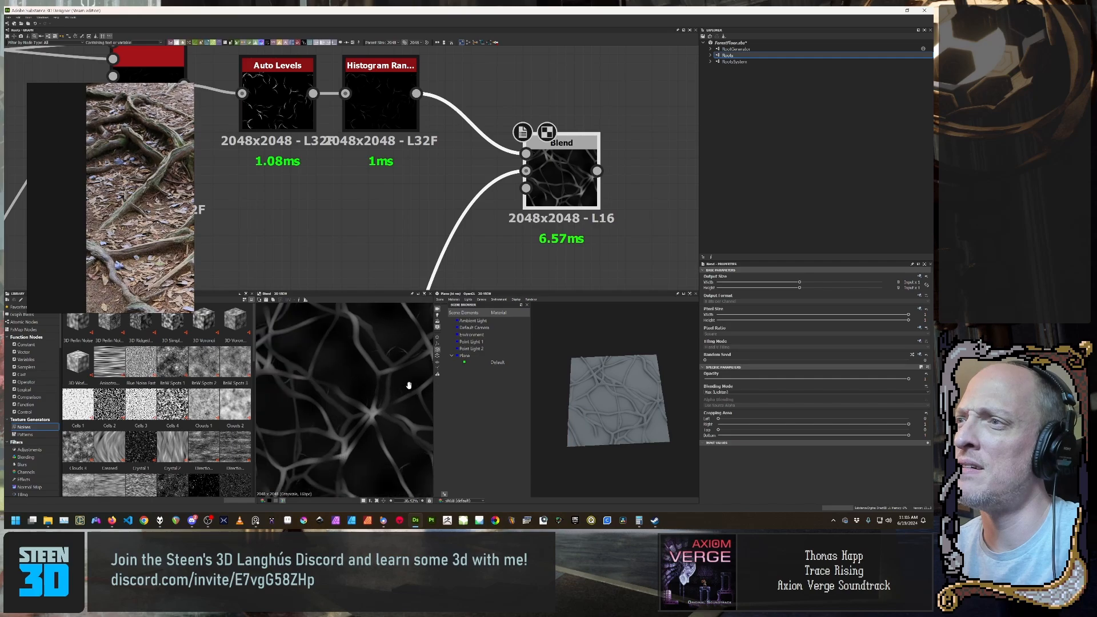
scroll(356, 407, down, 3)
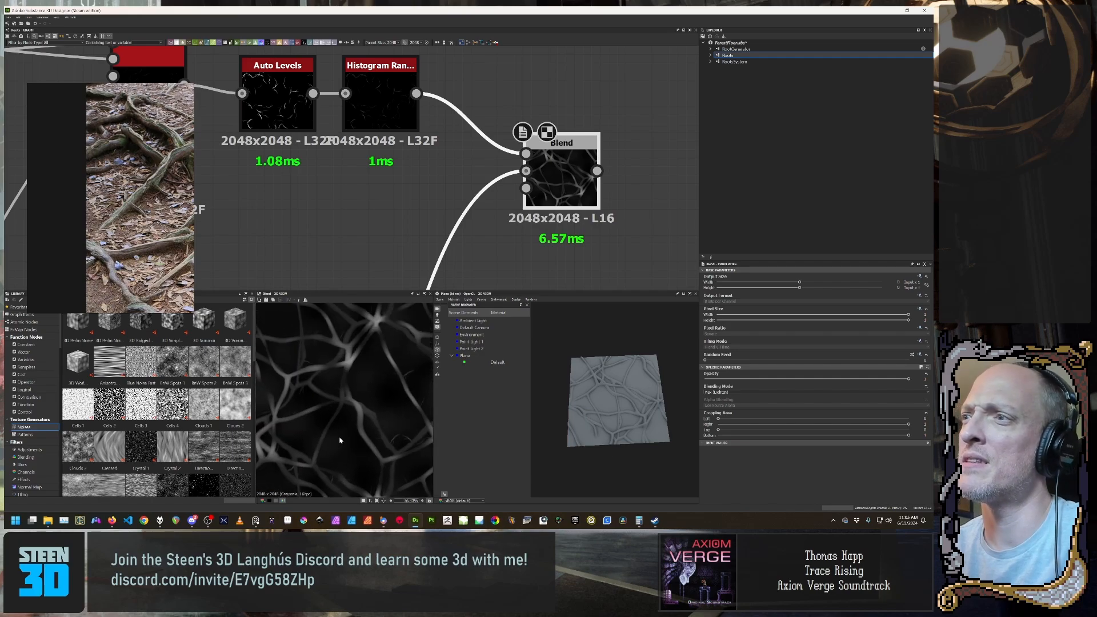
scroll(346, 420, up, 3)
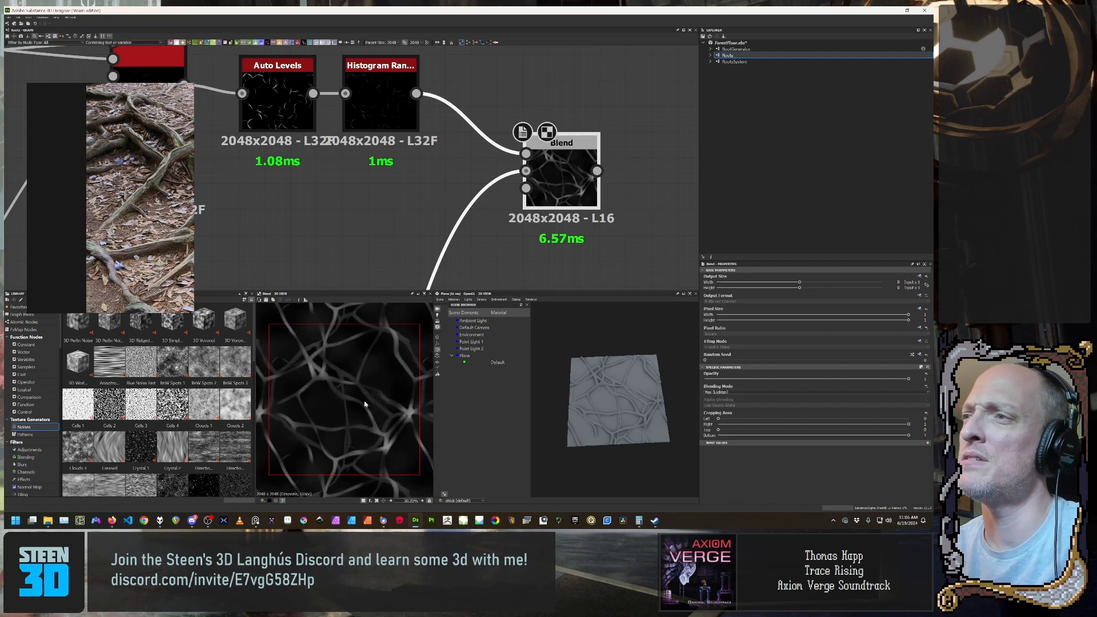
middle_drag(350, 407, 364, 412)
scroll(363, 411, down, 2)
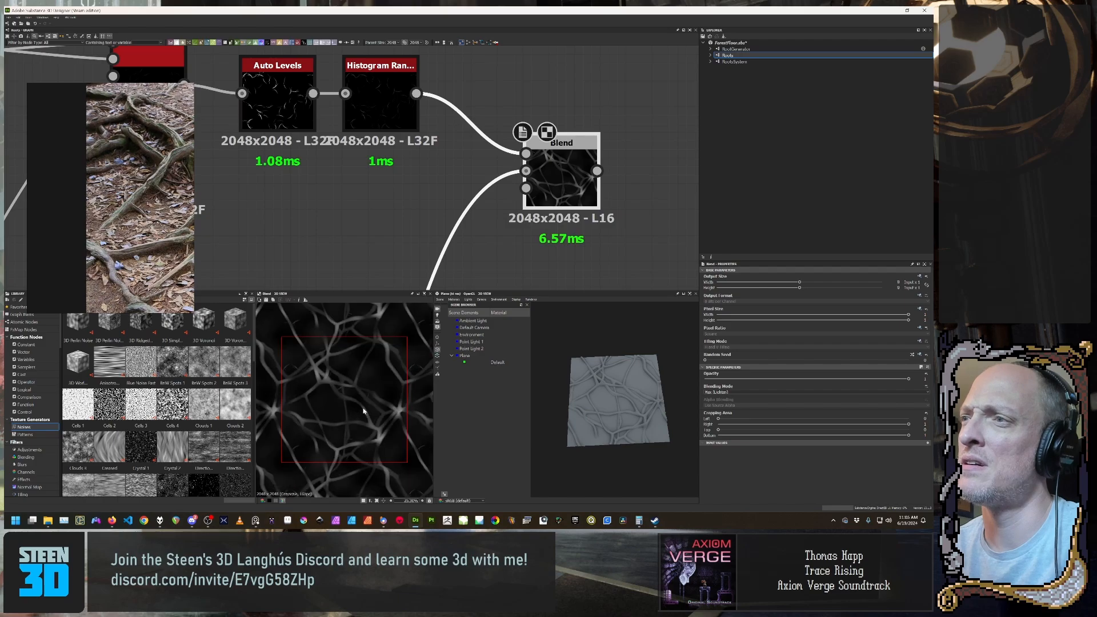
scroll(325, 397, up, 1)
scroll(380, 401, down, 1)
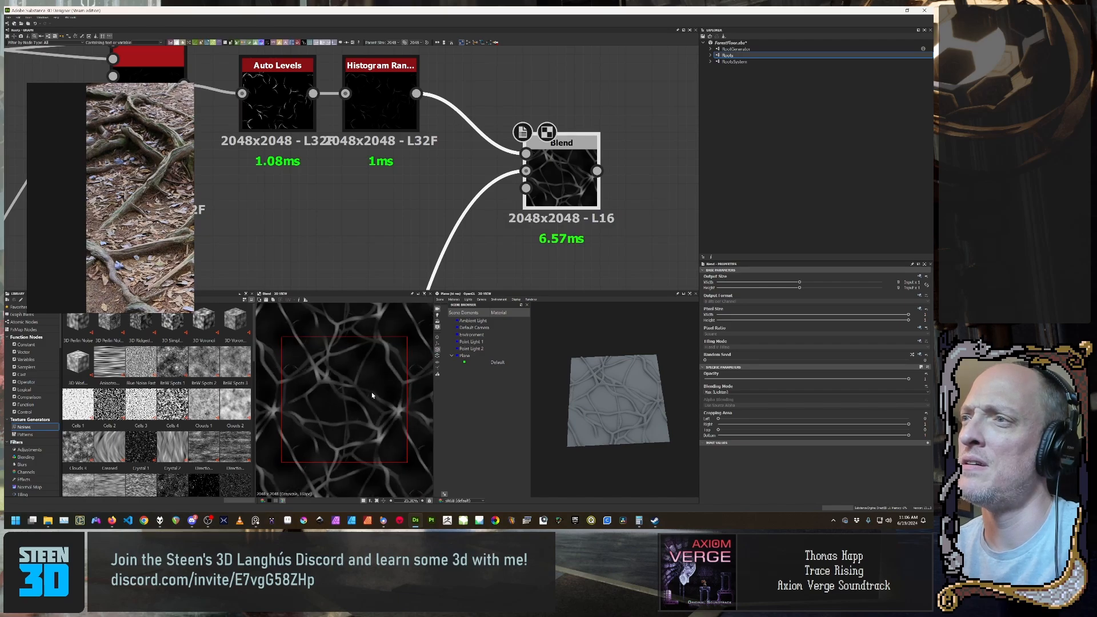
scroll(335, 392, down, 2)
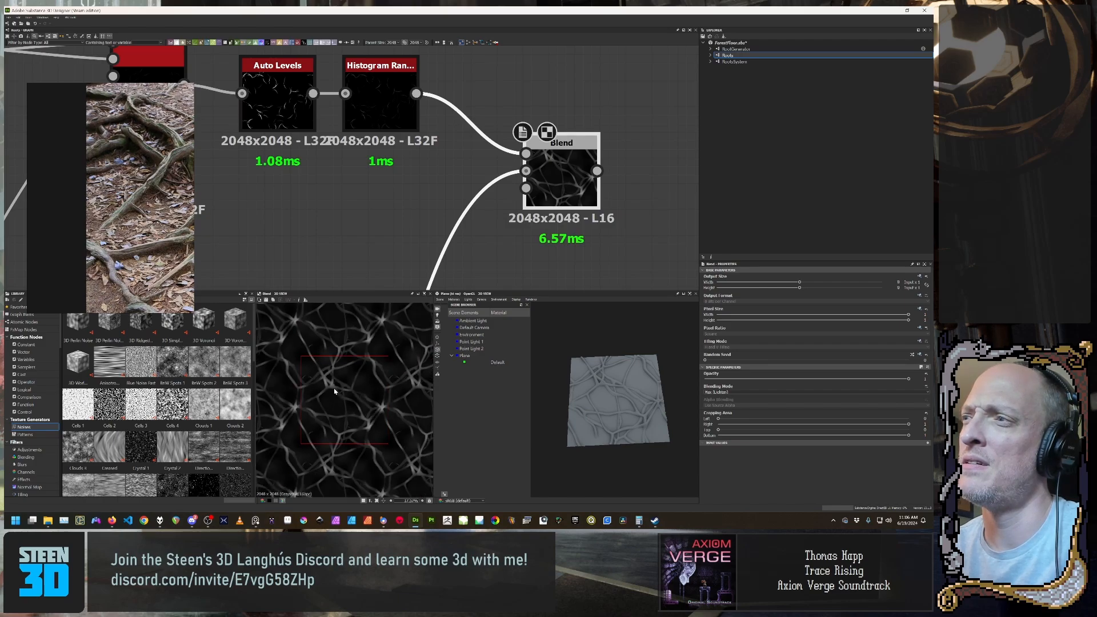
scroll(335, 391, up, 1)
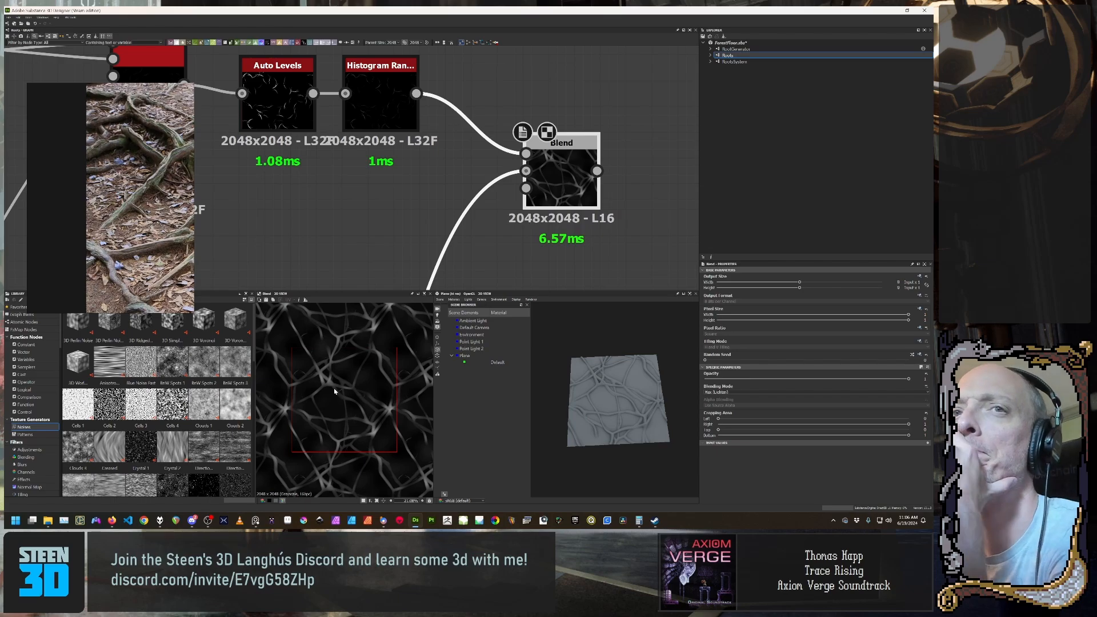
middle_drag(289, 130, 491, 173)
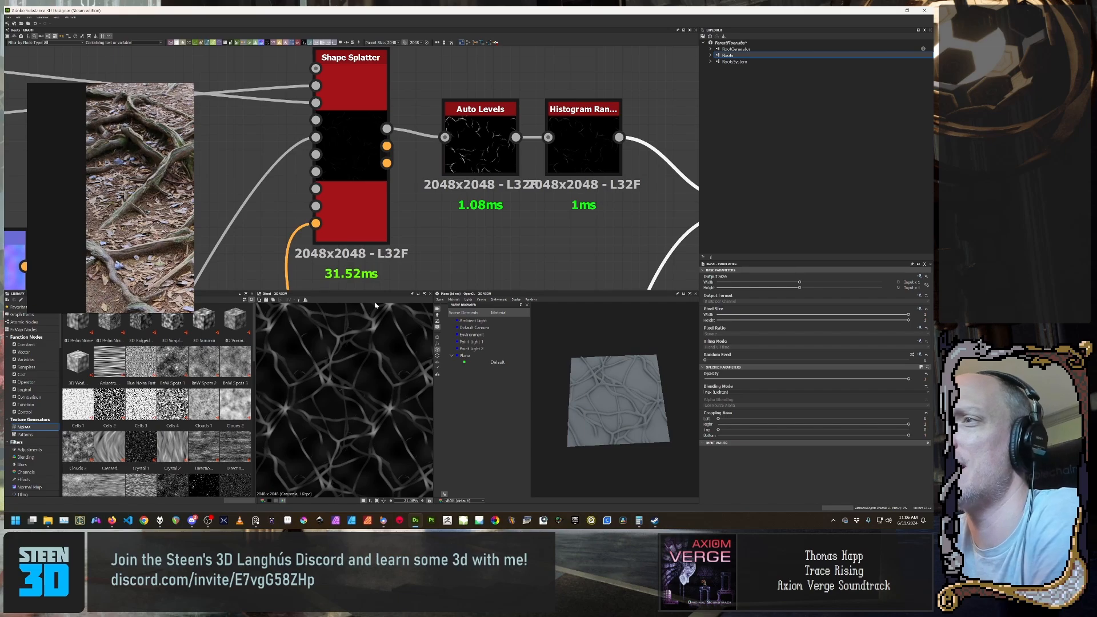
scroll(314, 490, up, 3)
middle_drag(314, 490, 386, 358)
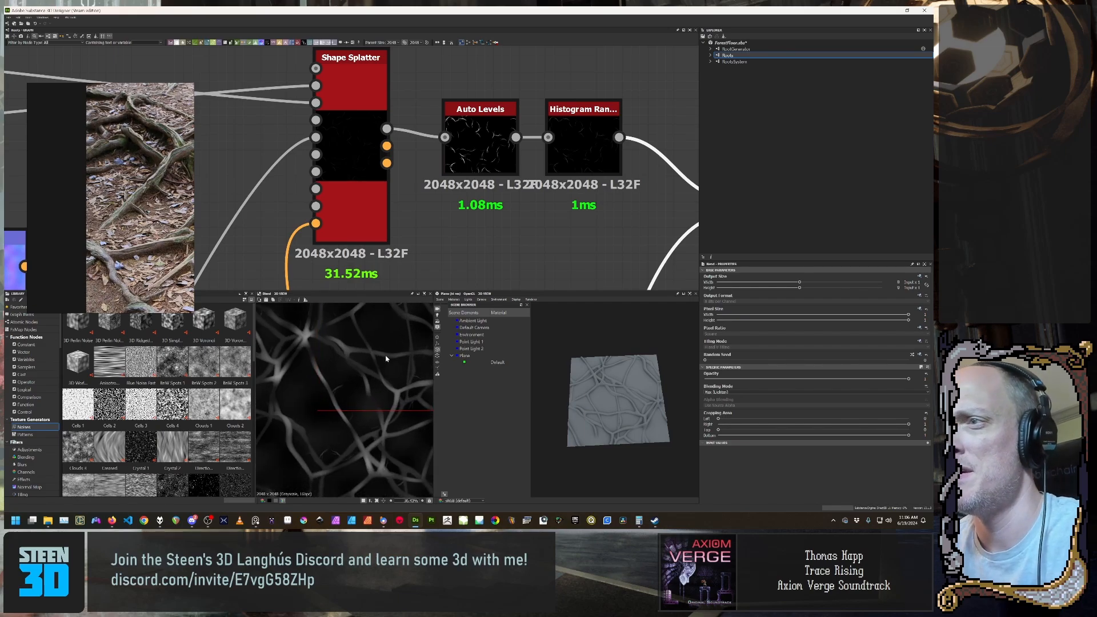
scroll(386, 358, down, 3)
scroll(372, 193, down, 1)
middle_drag(352, 150, 372, 192)
Step: Raise the Shape Splatter's Scale to about 4 and check the enlarged scattered roots in the Blend output
click(372, 193)
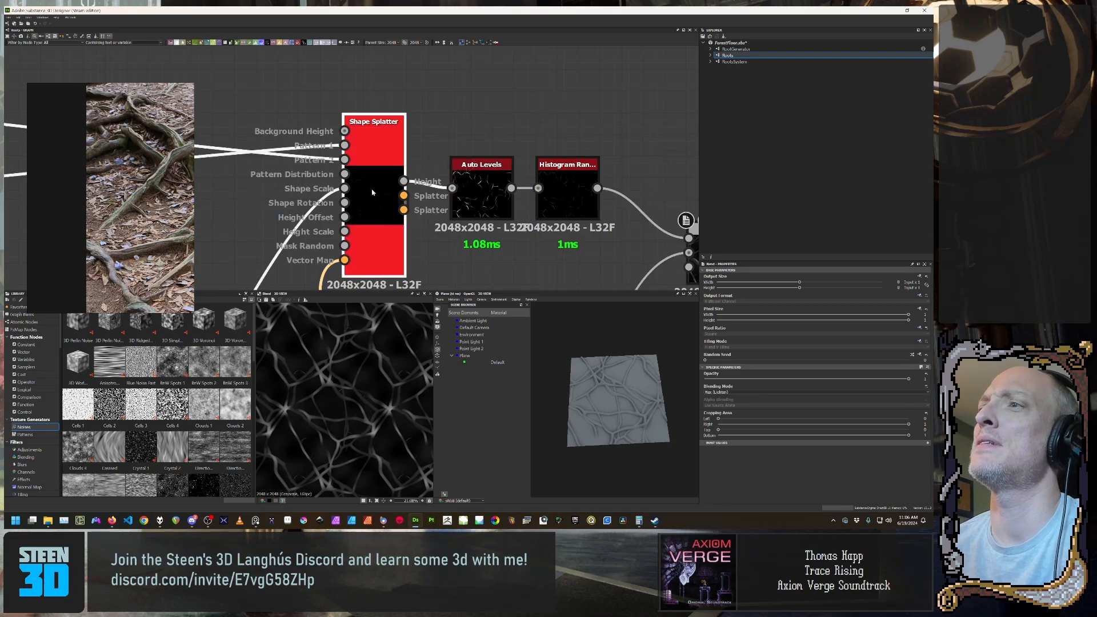
scroll(811, 413, down, 3)
scroll(786, 394, down, 2)
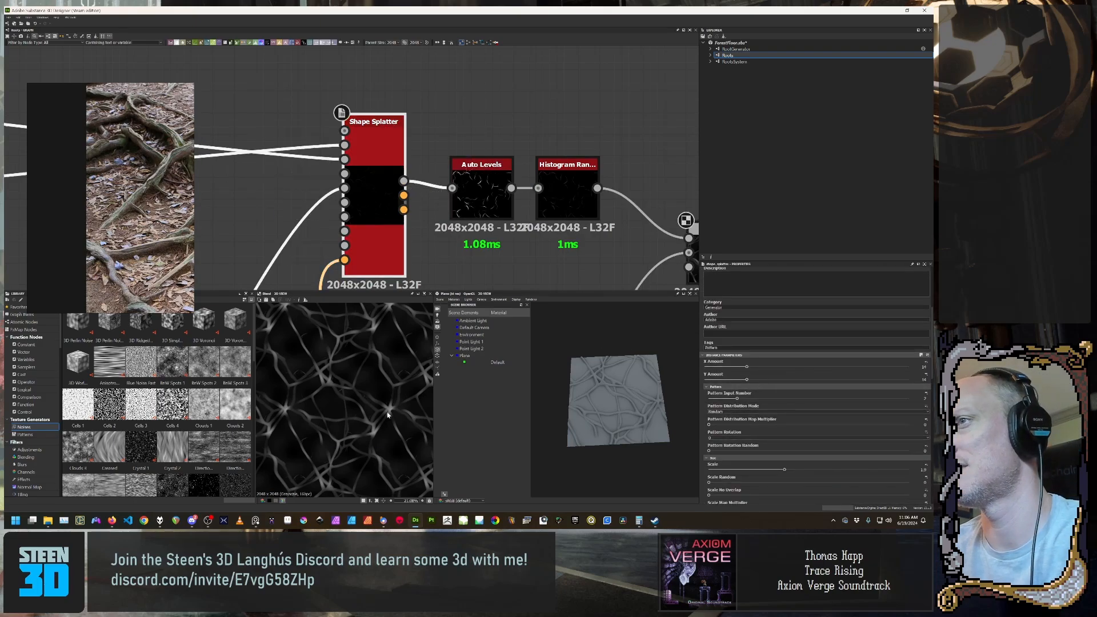
scroll(388, 415, down, 2)
drag(784, 470, 873, 481)
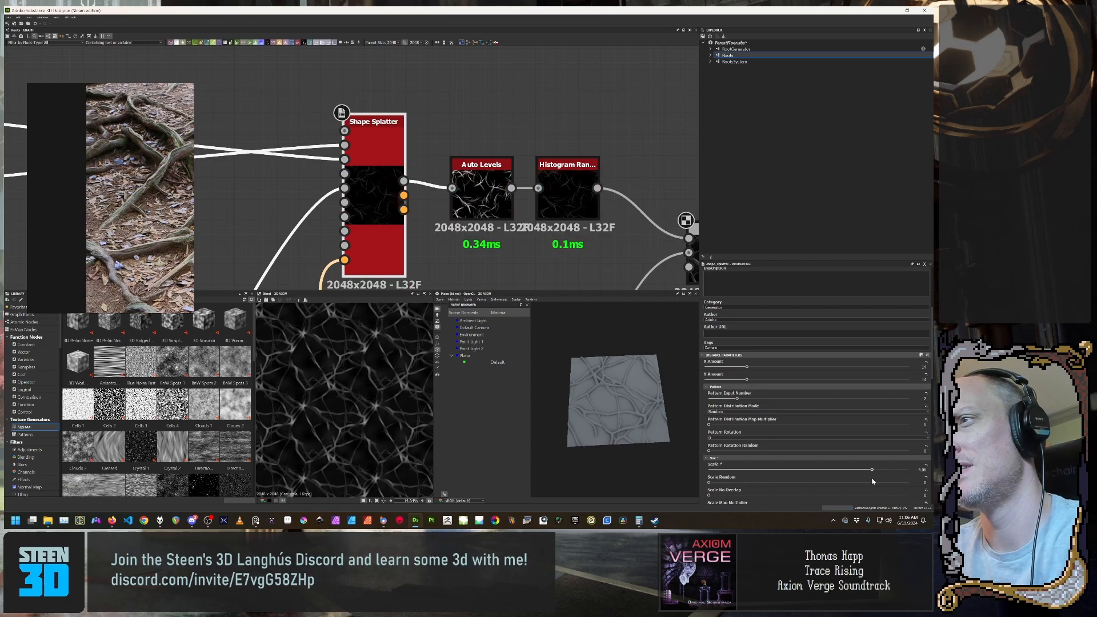
scroll(356, 378, up, 5)
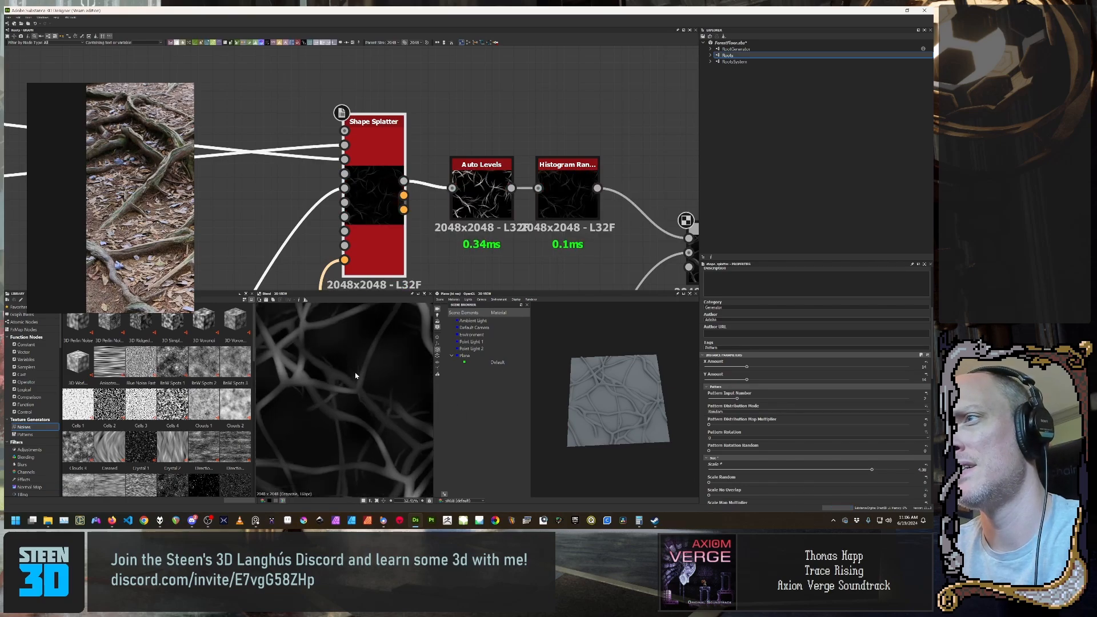
scroll(355, 377, down, 2)
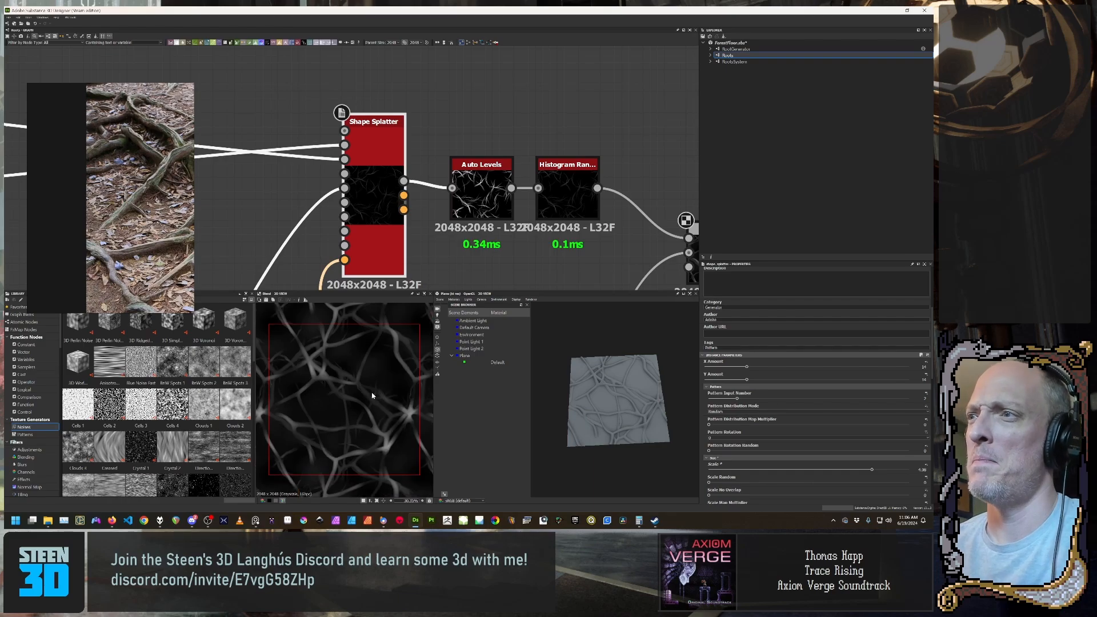
scroll(367, 382, up, 2)
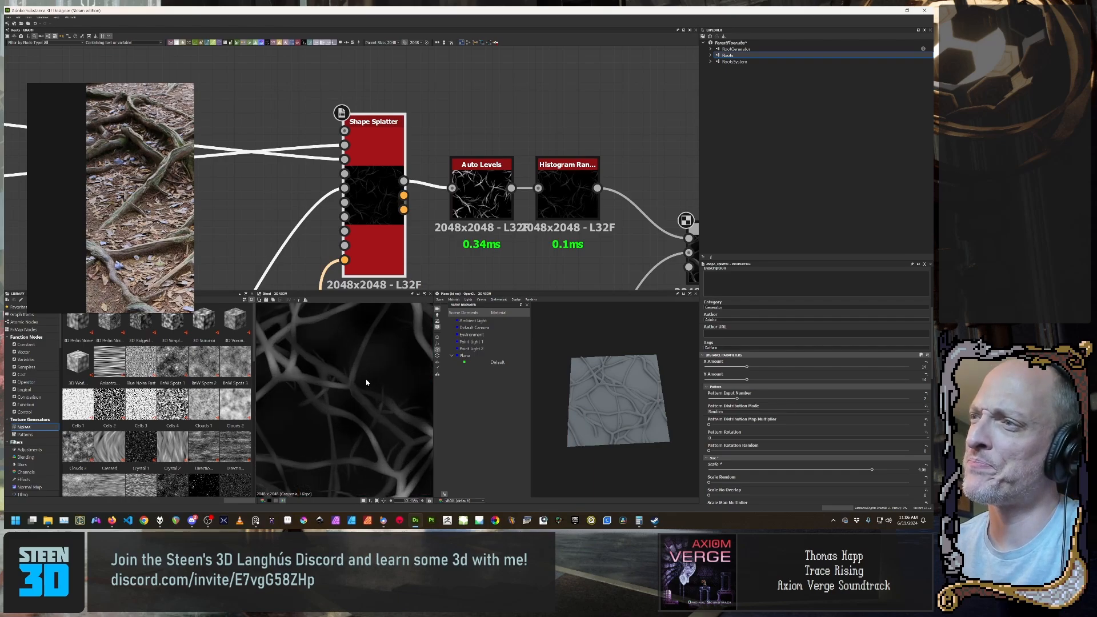
scroll(372, 389, down, 1)
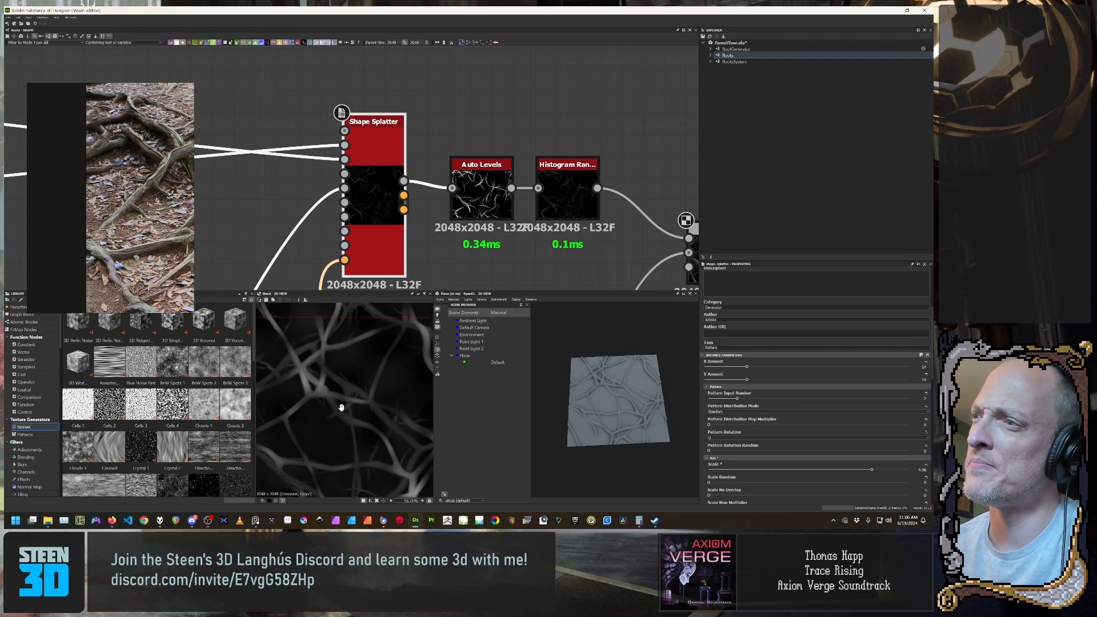
scroll(394, 408, down, 1)
drag(600, 430, 656, 435)
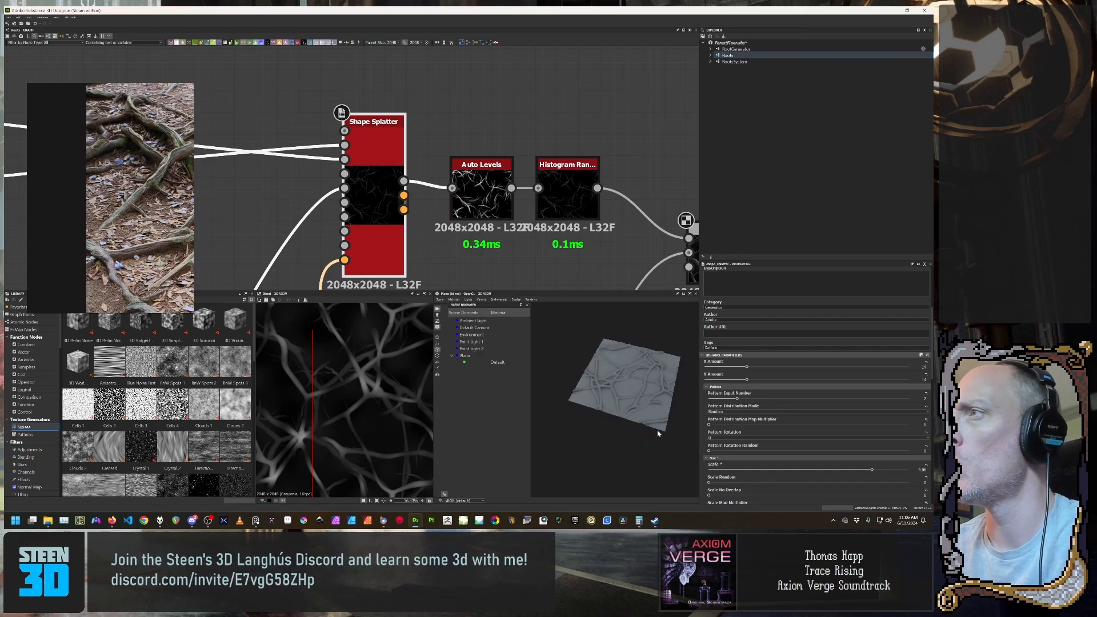
Step: Move all outgoing links of the last Blend node beside the Ground frame to the output of the new scattered-roots Blend
scroll(603, 257, down, 7)
middle_drag(606, 258, 475, 137)
scroll(477, 138, down, 3)
middle_drag(489, 187, 485, 150)
scroll(536, 140, up, 5)
scroll(527, 91, down, 3)
middle_drag(487, 211, 503, 169)
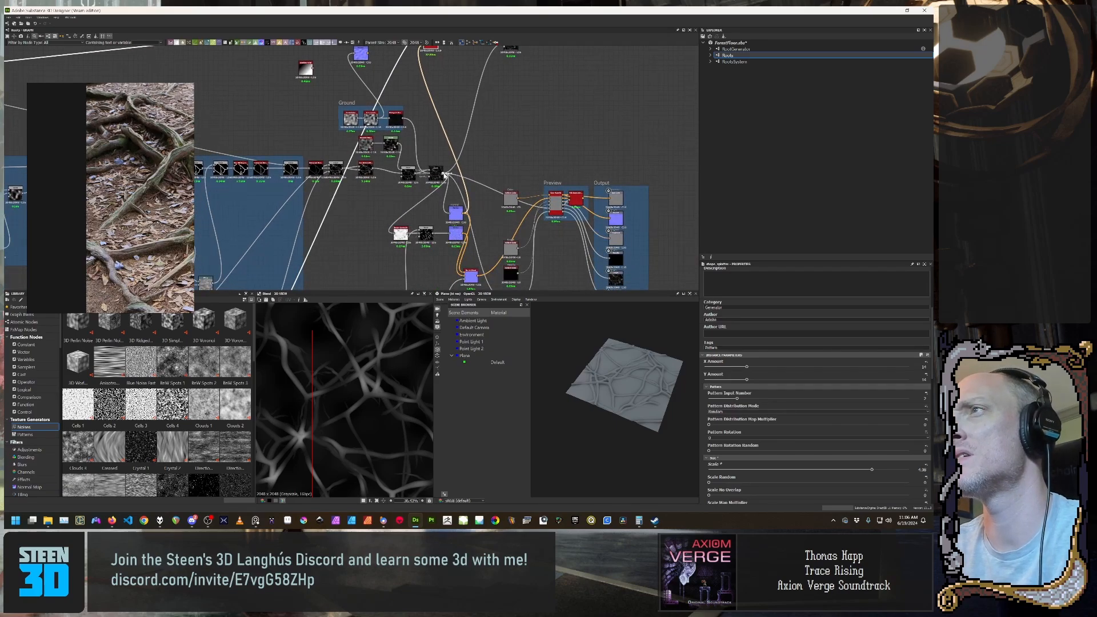
middle_drag(444, 175, 413, 207)
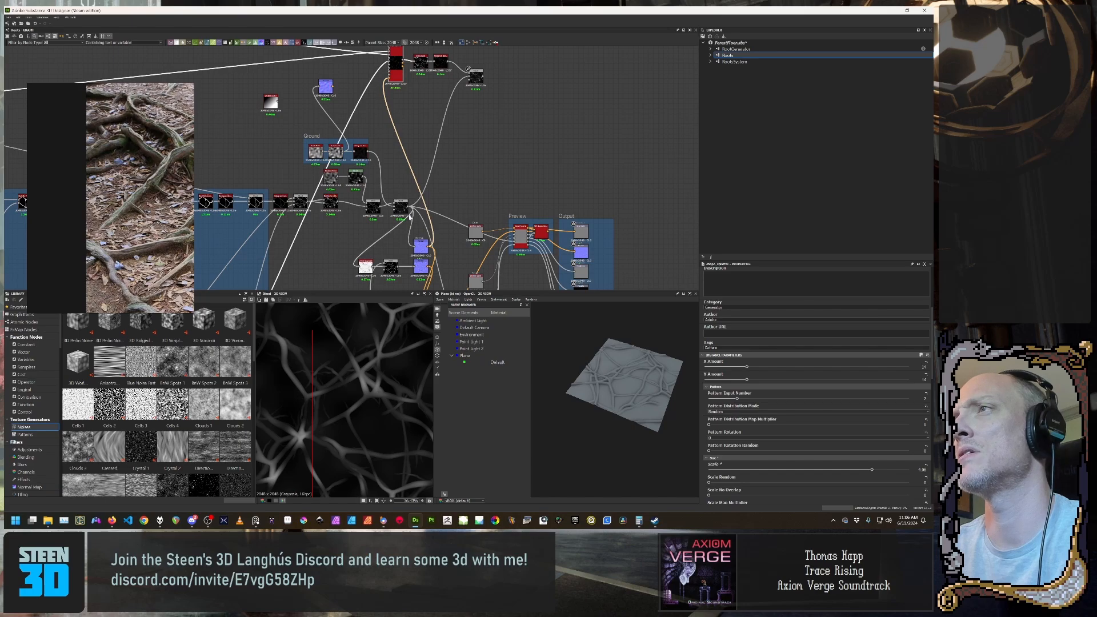
scroll(410, 228, down, 1)
middle_drag(411, 228, 392, 207)
scroll(386, 220, up, 1)
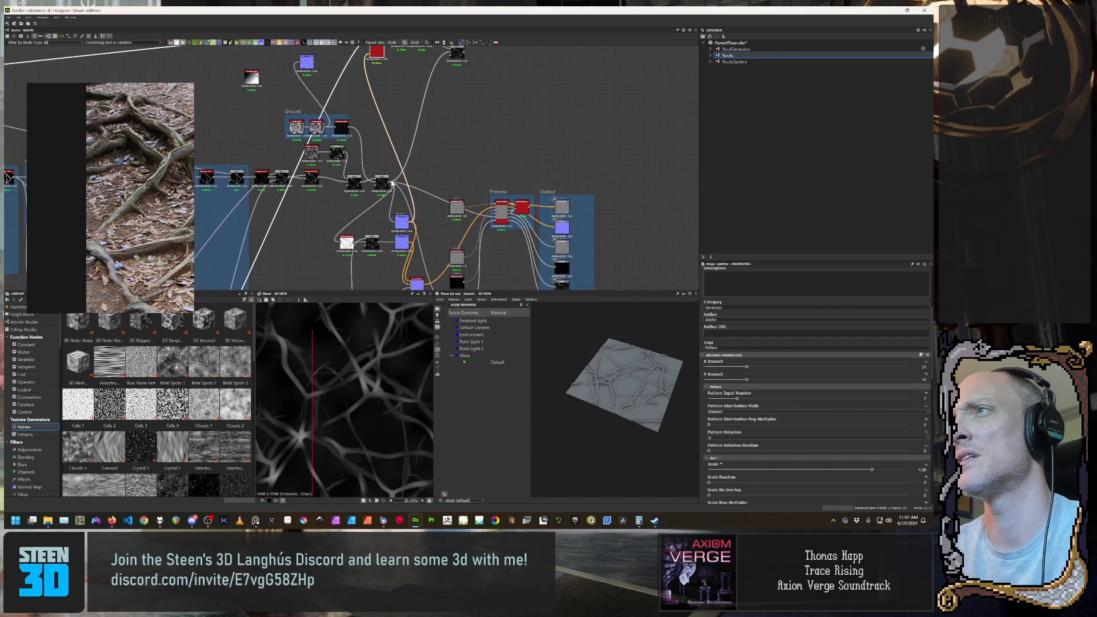
shift+drag(390, 182, 465, 53)
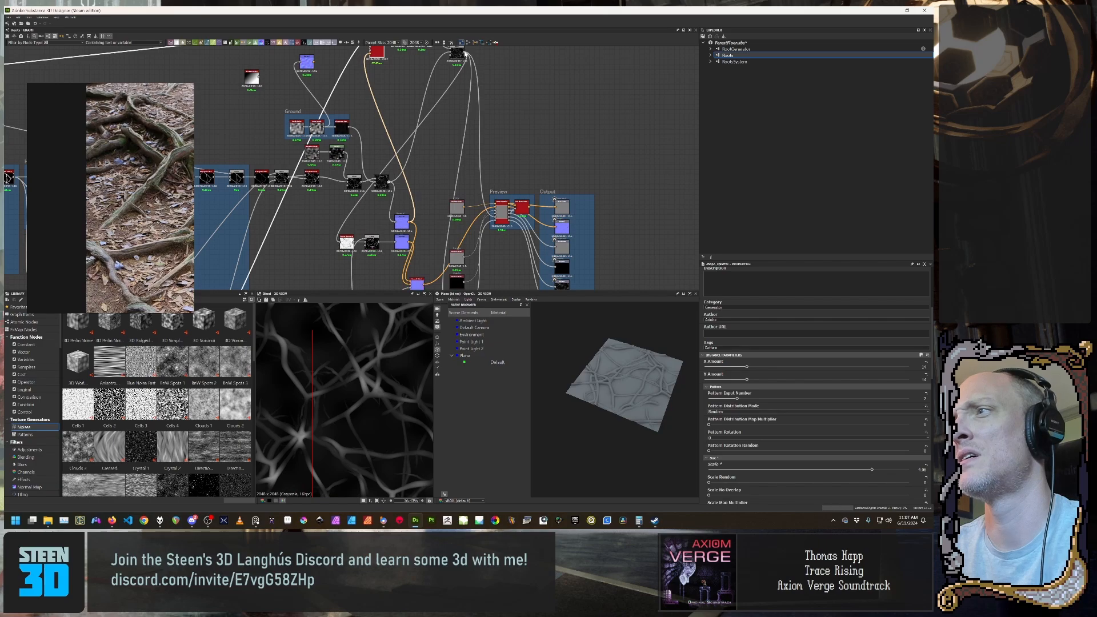
Step: Examine the displaced roots on the 3D plane up close and from several angles
mouse_move(617, 396)
mouse_down()
mouse_move(644, 402)
mouse_move(590, 392)
mouse_move(615, 379)
mouse_move(654, 387)
mouse_move(678, 415)
mouse_move(621, 400)
mouse_move(624, 393)
mouse_move(614, 415)
mouse_move(632, 392)
mouse_up()
scroll(637, 399, up, 2)
scroll(637, 398, up, 4)
scroll(620, 379, up, 4)
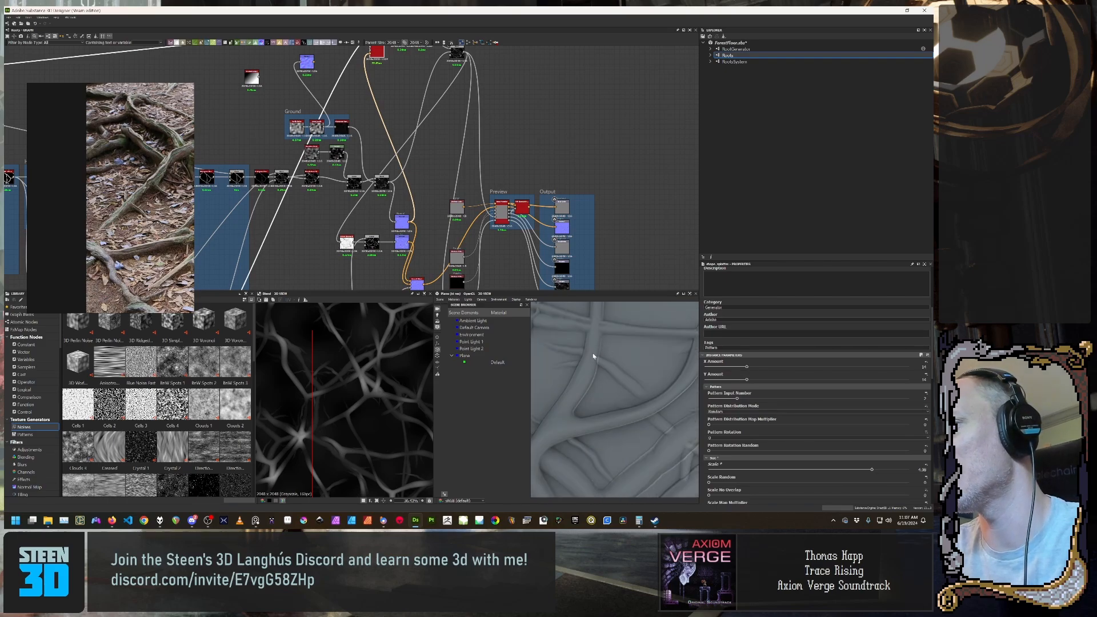
scroll(586, 393, down, 3)
drag(589, 395, 638, 423)
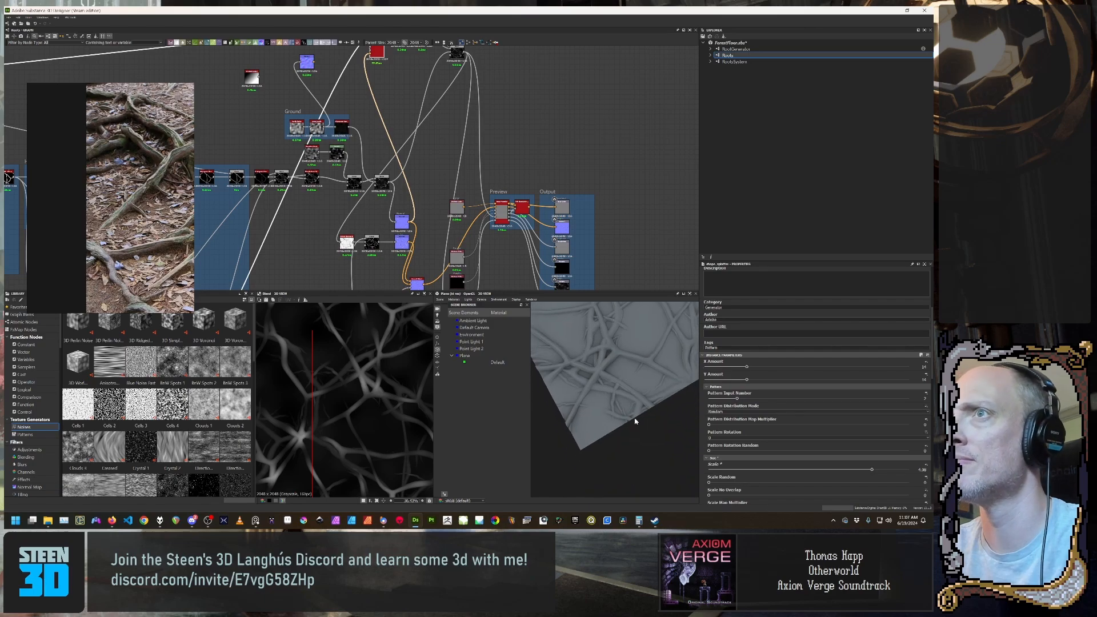
scroll(649, 398, up, 3)
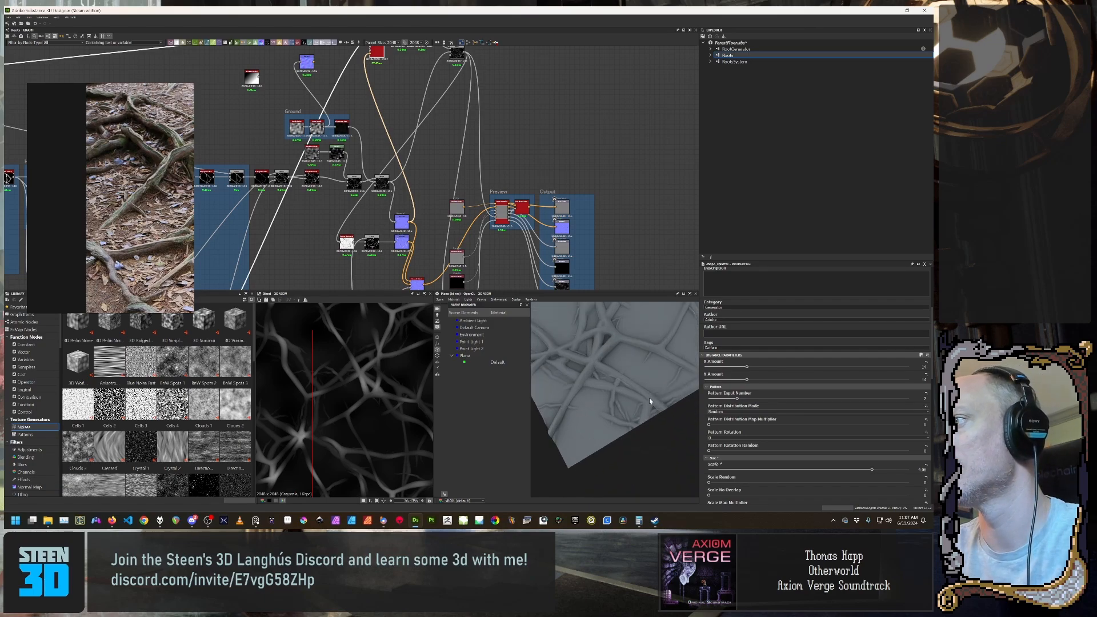
drag(606, 404, 593, 362)
scroll(652, 398, down, 3)
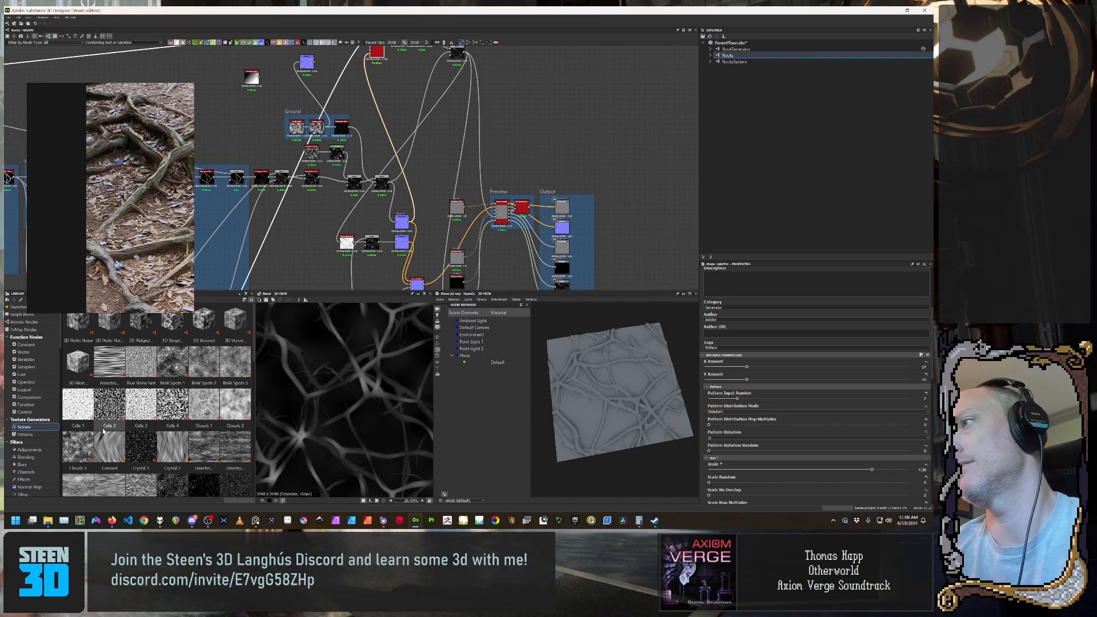
scroll(671, 422, up, 5)
middle_drag(671, 423, 639, 404)
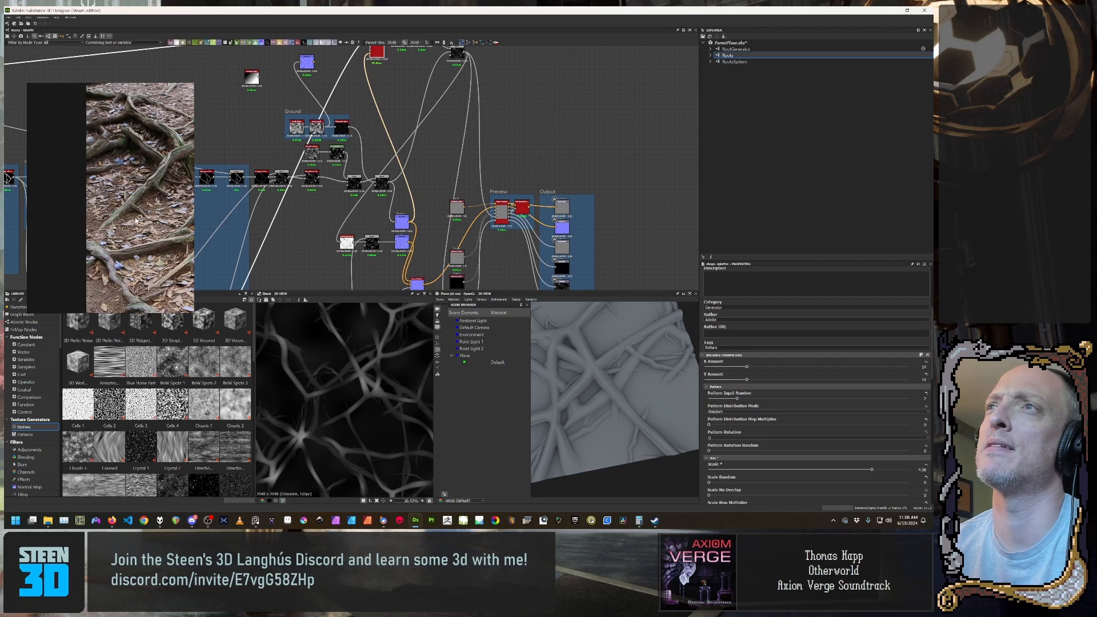
Step: Compare the root layout in the reference photos with the displaced roots on the 3D plane
scroll(141, 213, down, 2)
middle_drag(158, 210, 123, 191)
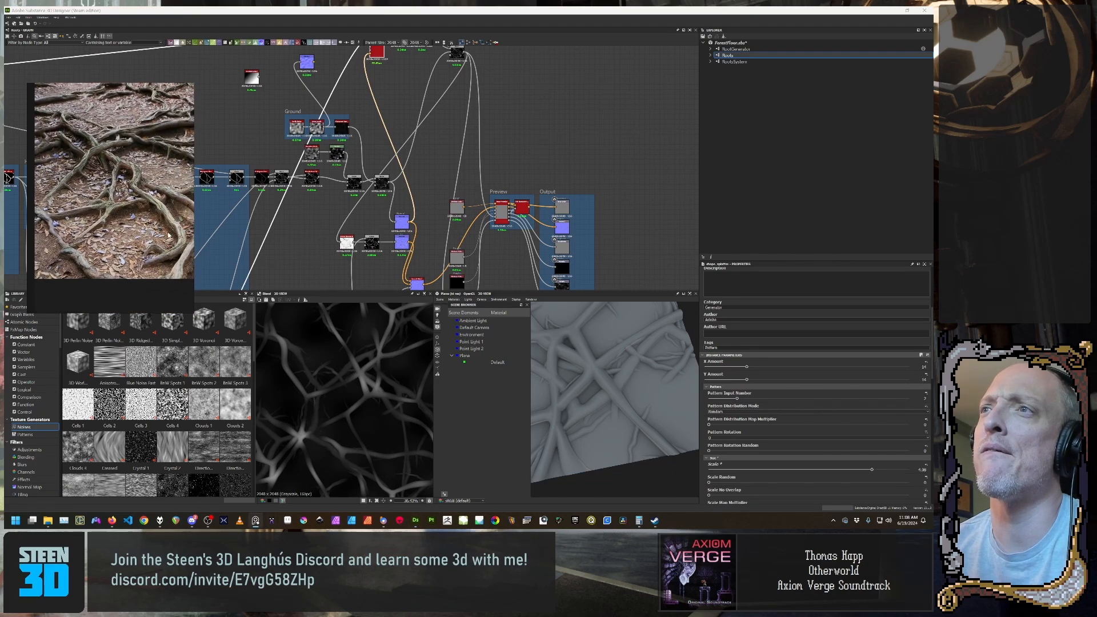
scroll(135, 251, down, 2)
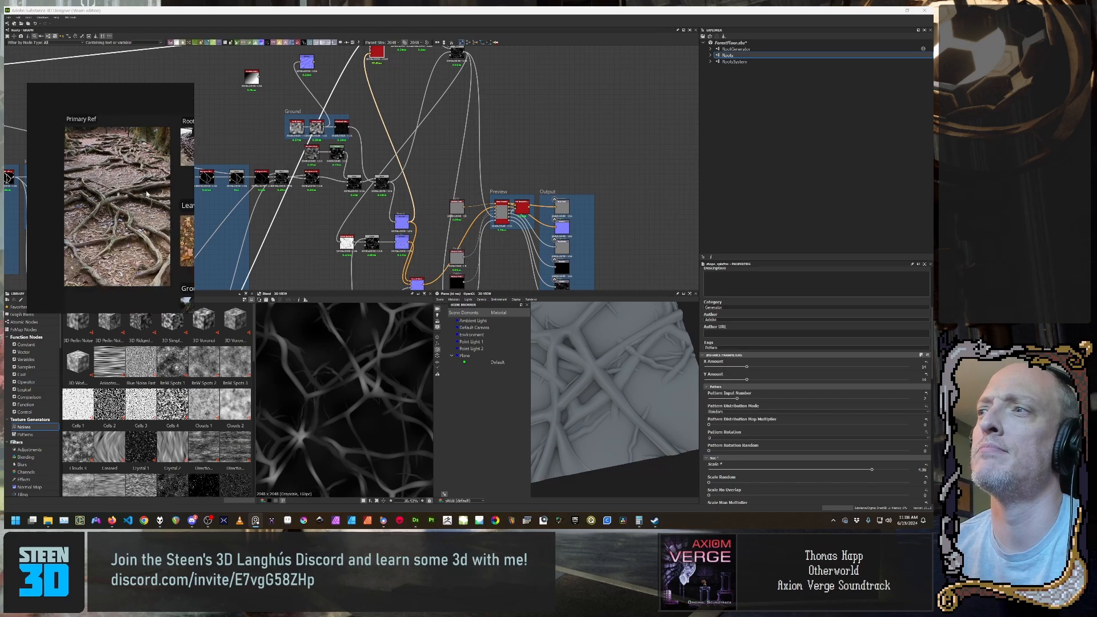
scroll(144, 171, up, 4)
scroll(140, 220, down, 3)
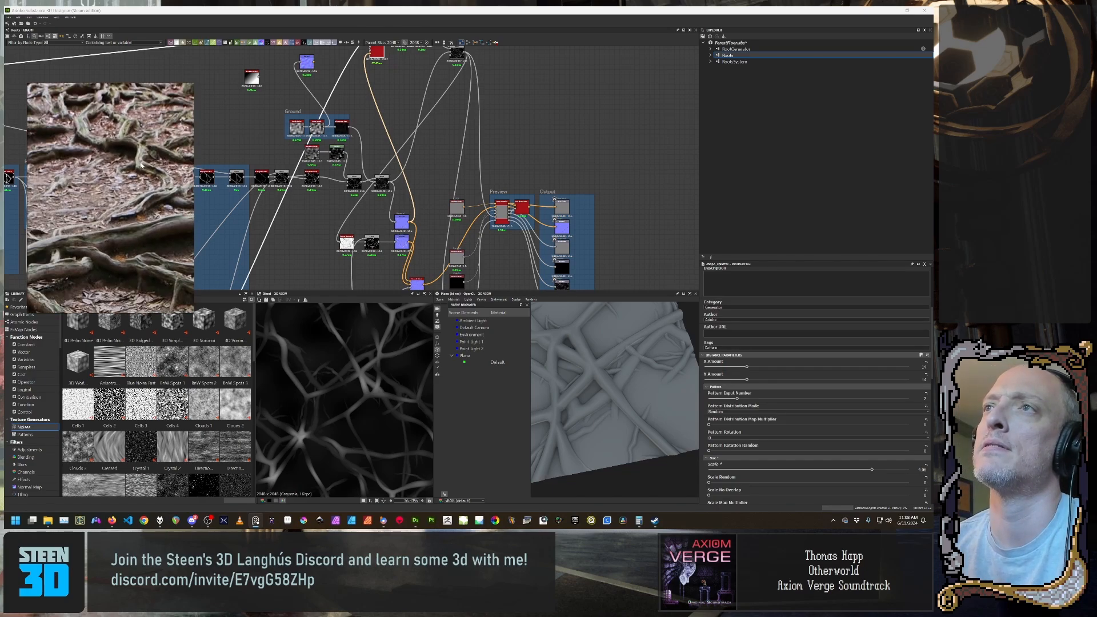
scroll(140, 161, down, 3)
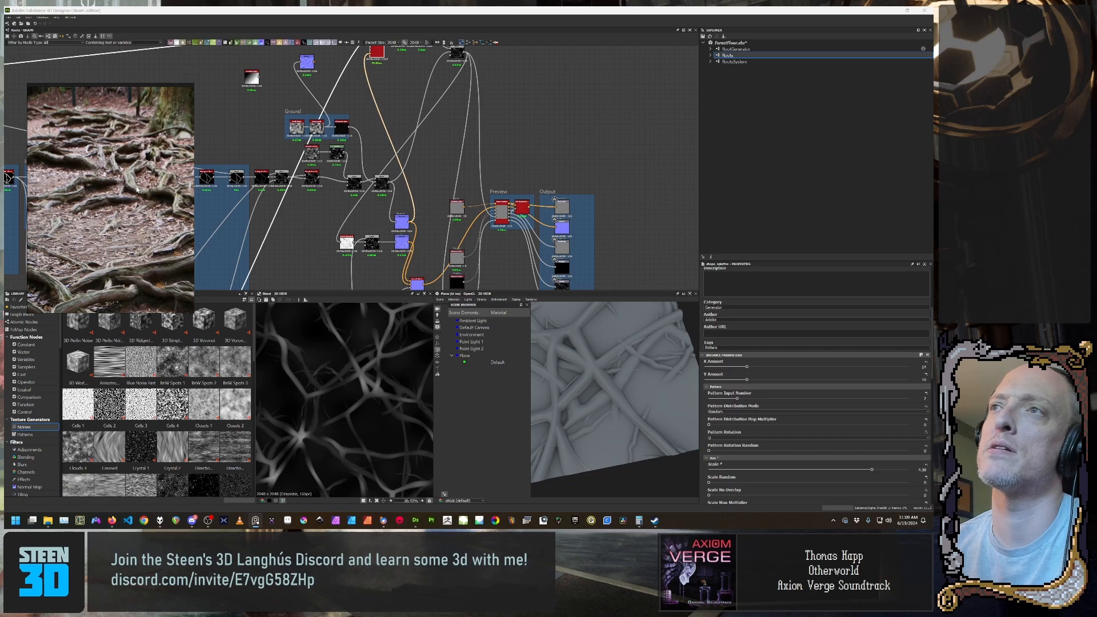
scroll(616, 407, down, 3)
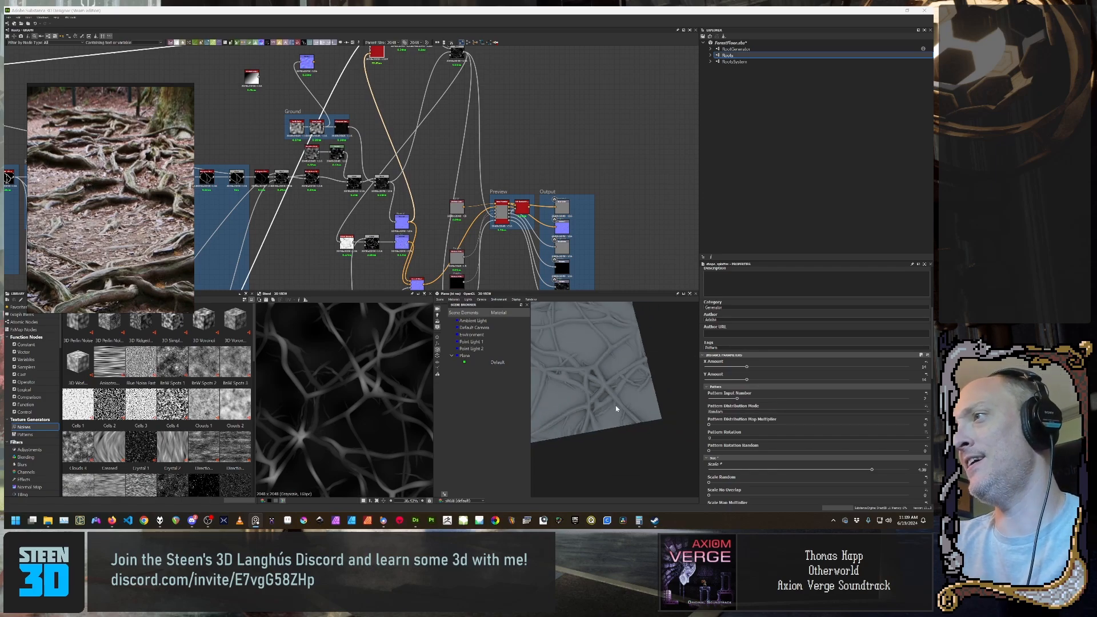
drag(630, 409, 607, 403)
scroll(632, 403, up, 3)
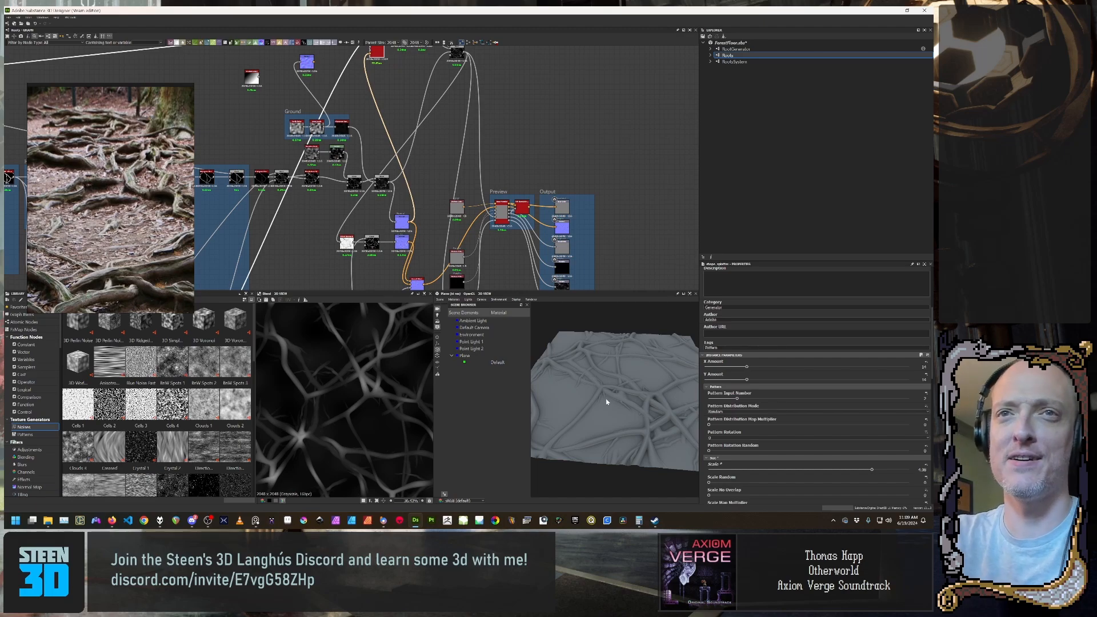
drag(591, 392, 628, 436)
scroll(595, 412, up, 3)
scroll(604, 414, up, 1)
scroll(626, 432, up, 5)
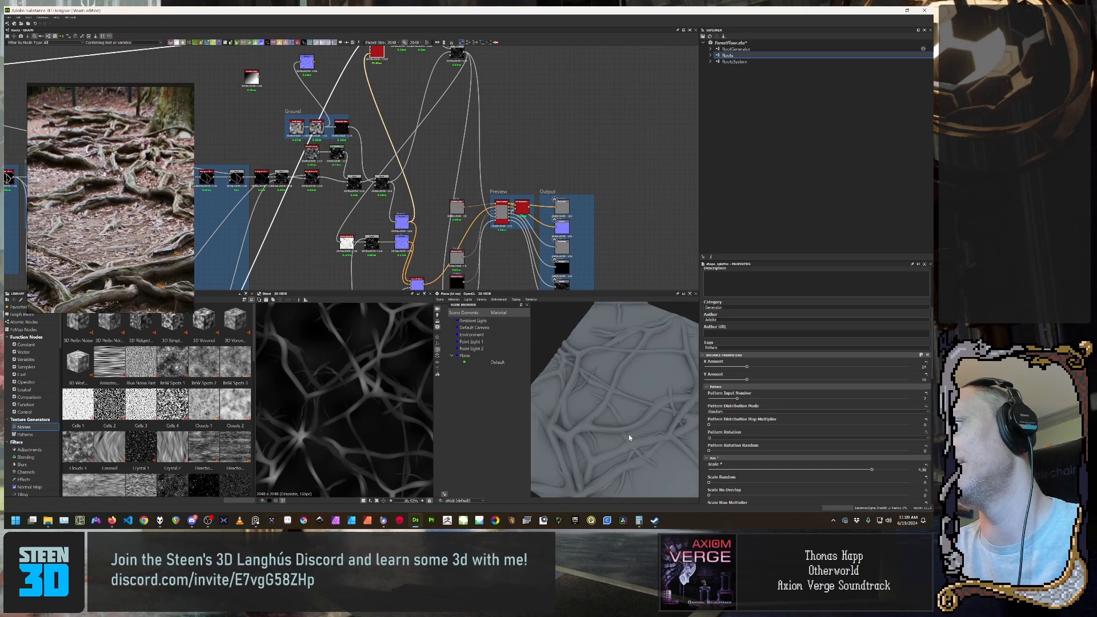
Step: Inspect the Shape Splatter's scattered roots output in the 2D view and compare it with the displaced plane
middle_drag(390, 101, 443, 134)
double_click(430, 97)
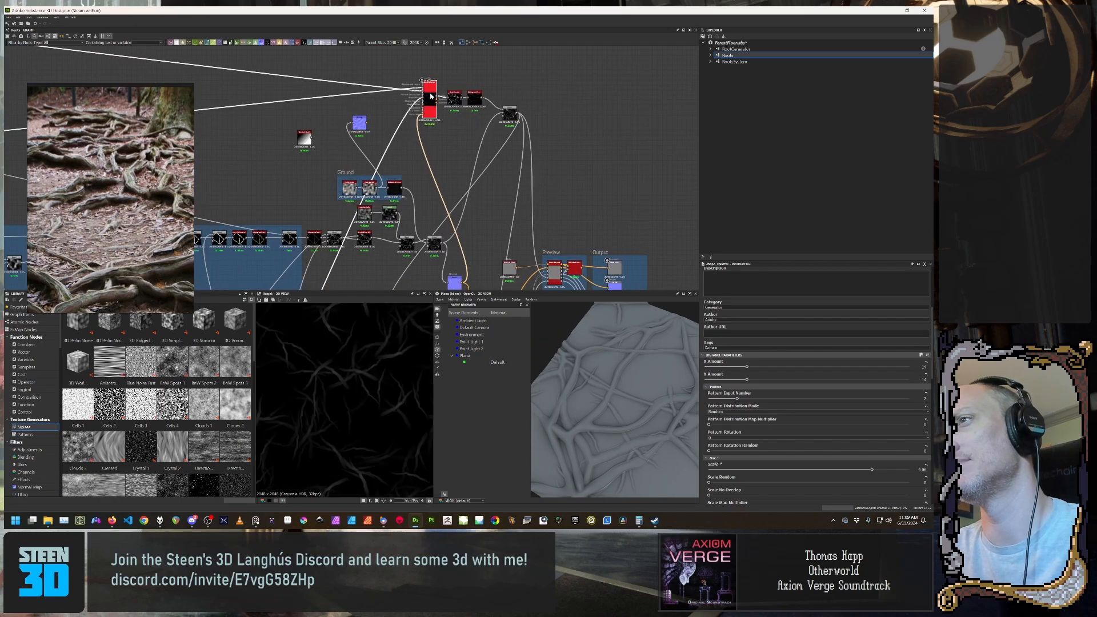
scroll(362, 457, down, 2)
scroll(362, 456, up, 3)
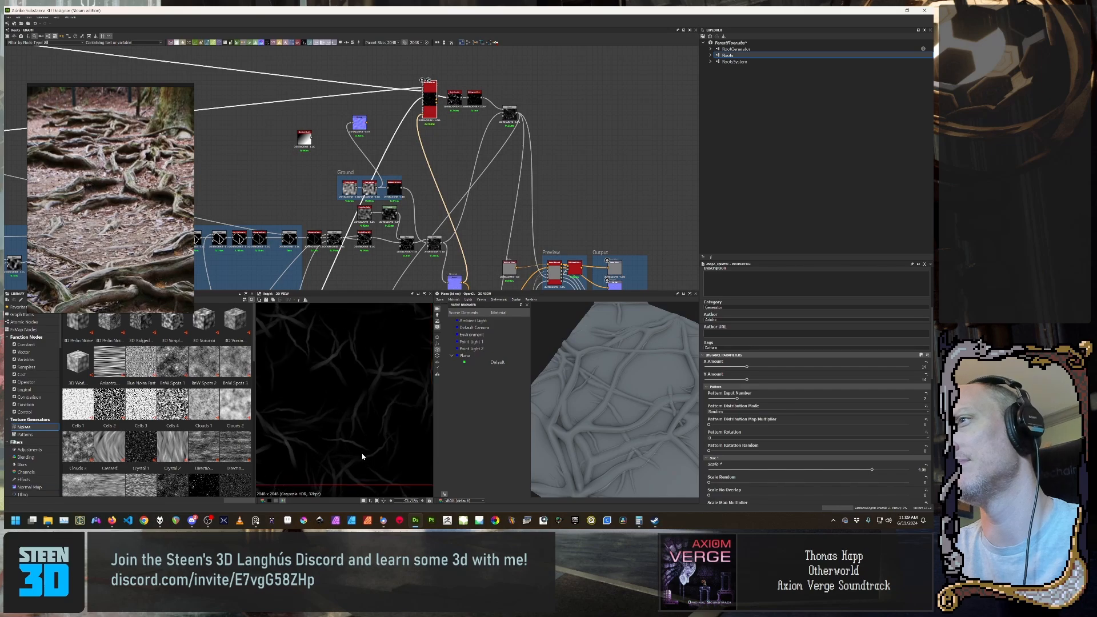
scroll(379, 434, down, 1)
scroll(380, 431, down, 2)
scroll(380, 431, up, 2)
drag(668, 407, 628, 424)
scroll(633, 428, up, 2)
scroll(628, 424, up, 2)
Step: Set the Histogram Range after the Shape Splatter's levels node to a Range of about 0.13 and a Position of about 0.07
middle_drag(445, 191, 488, 223)
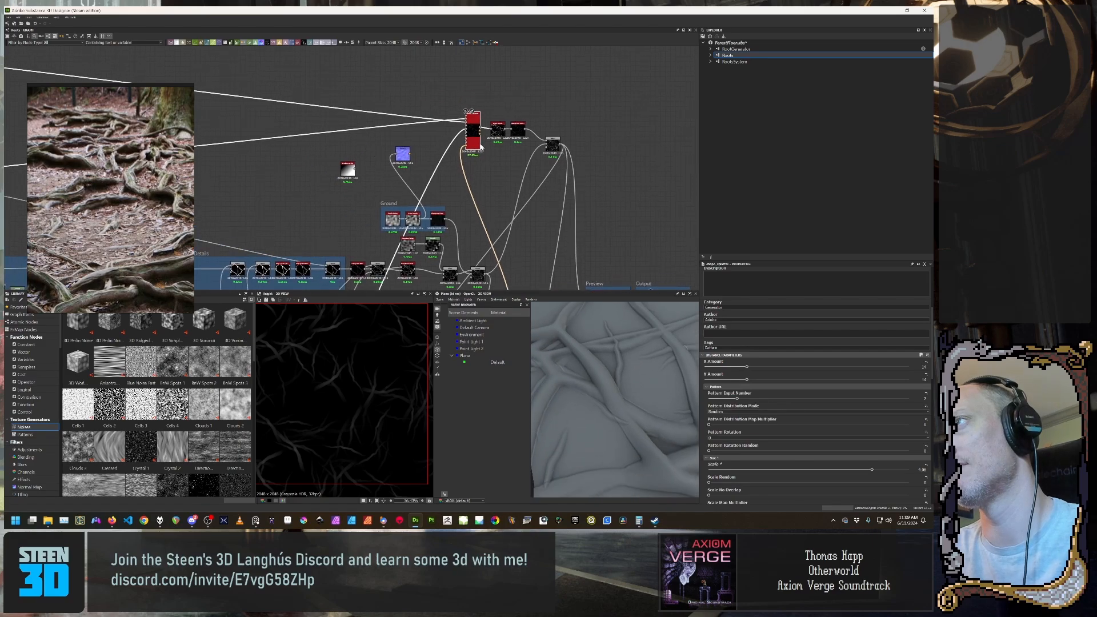
double_click(496, 130)
double_click(524, 135)
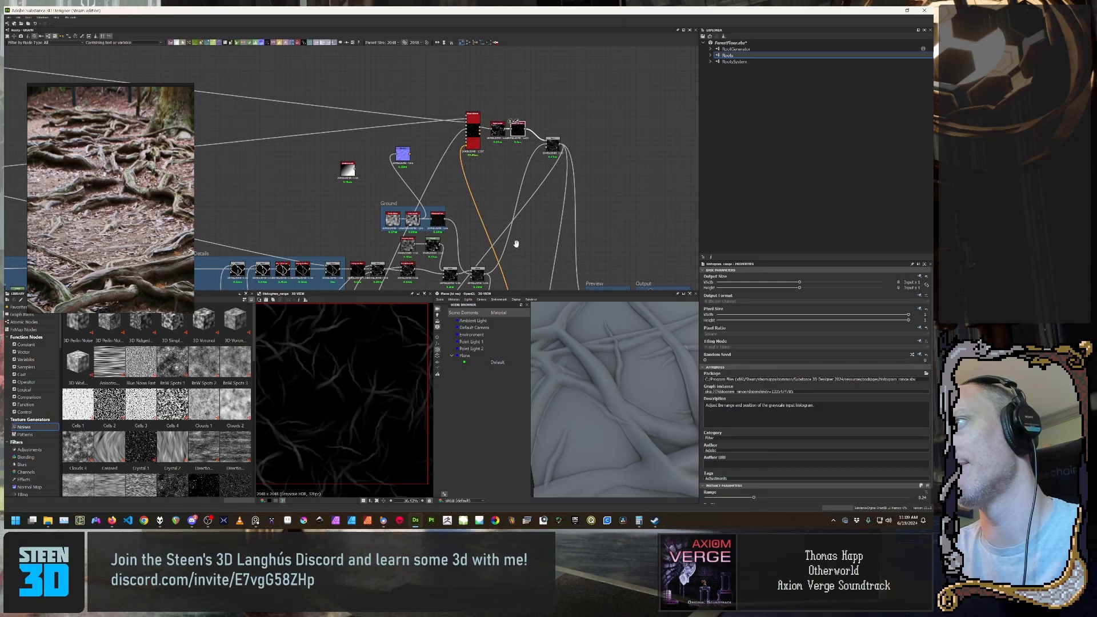
middle_drag(516, 244, 481, 185)
drag(641, 436, 431, 323)
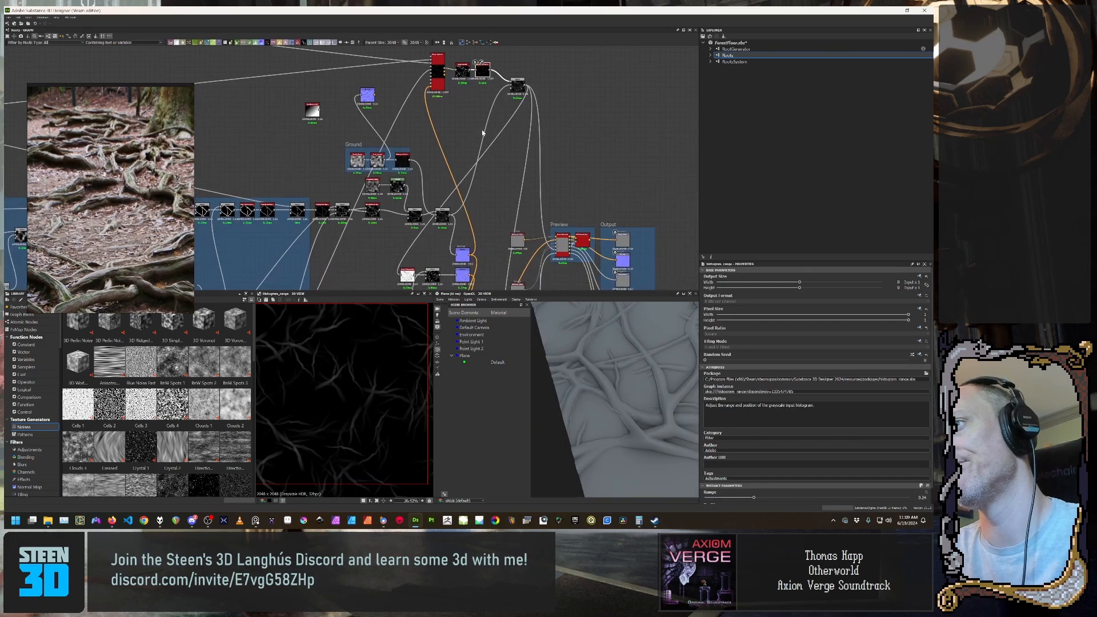
scroll(749, 485, down, 1)
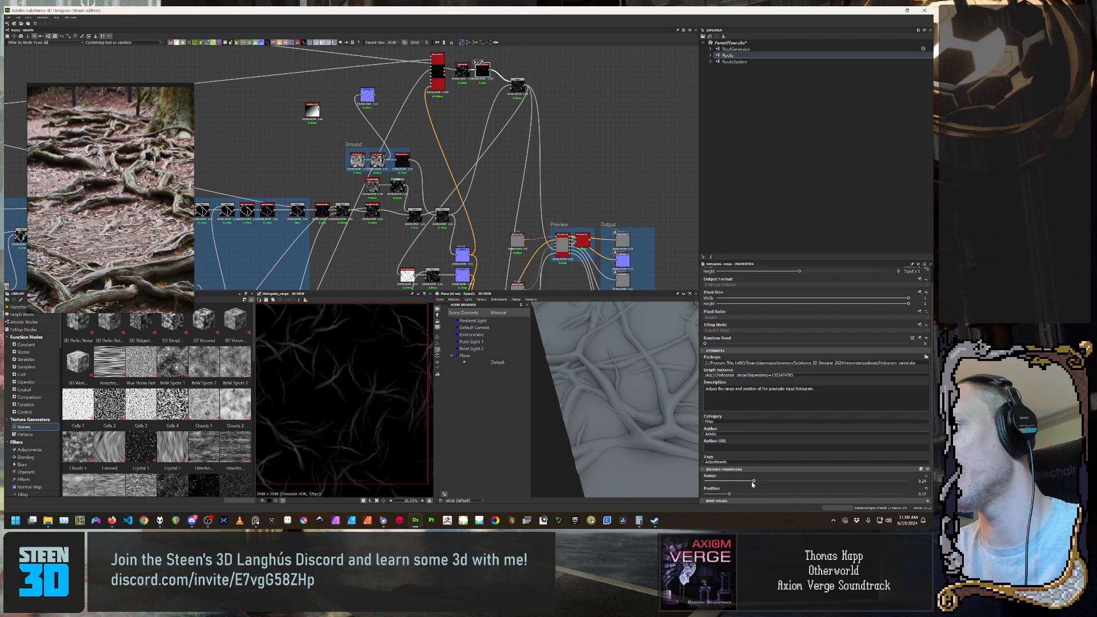
drag(752, 485, 733, 483)
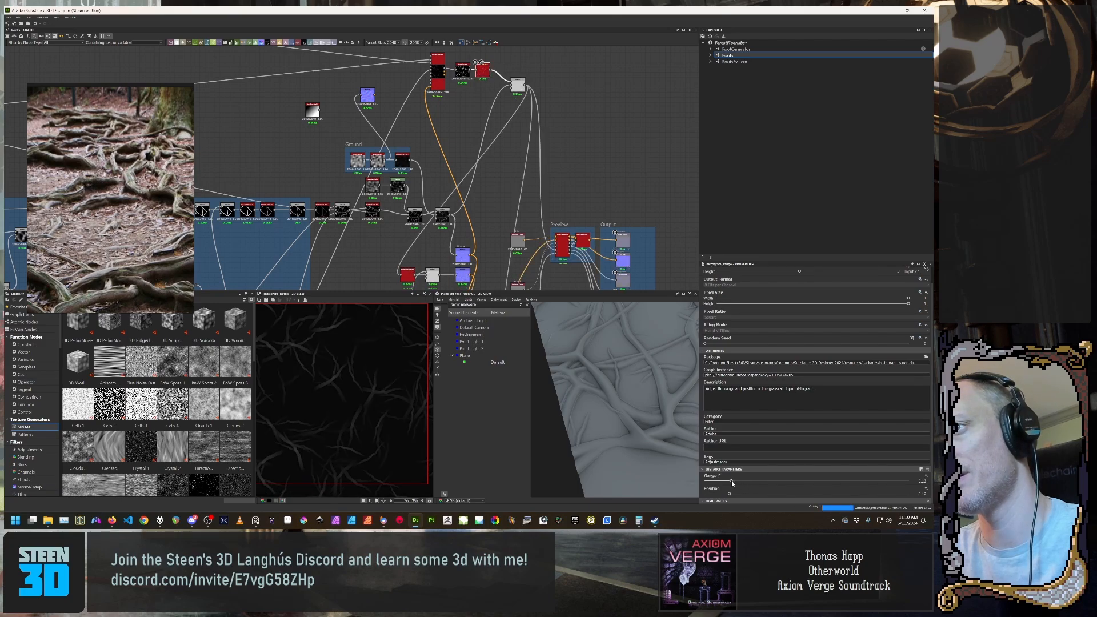
drag(729, 494, 720, 495)
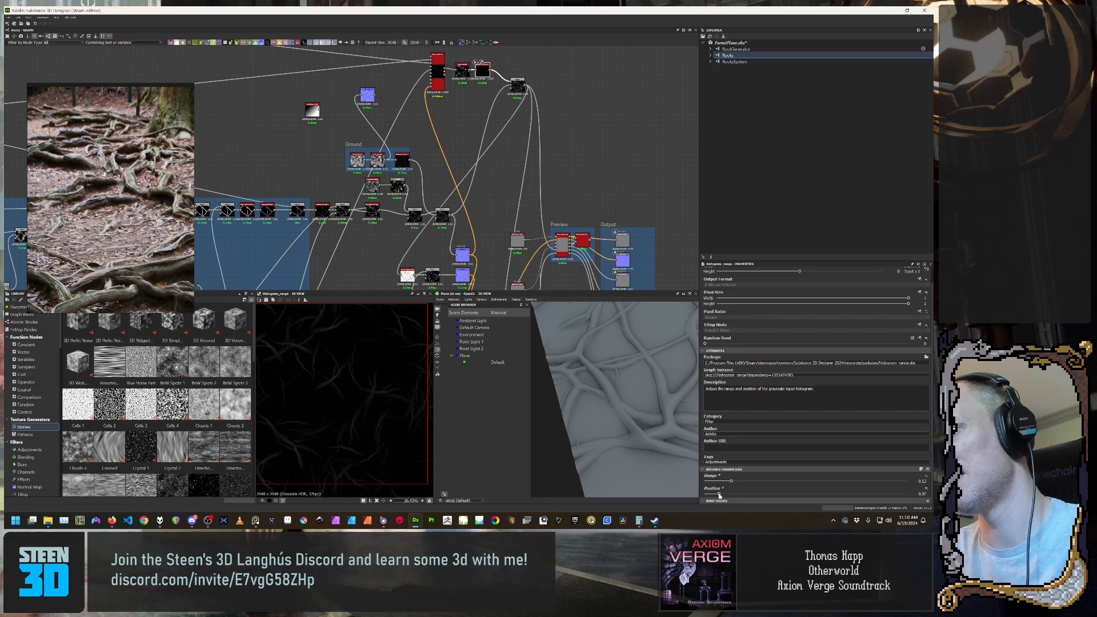
Step: Examine the blended roots on the 3D plane from several angles and distances
scroll(575, 457, down, 5)
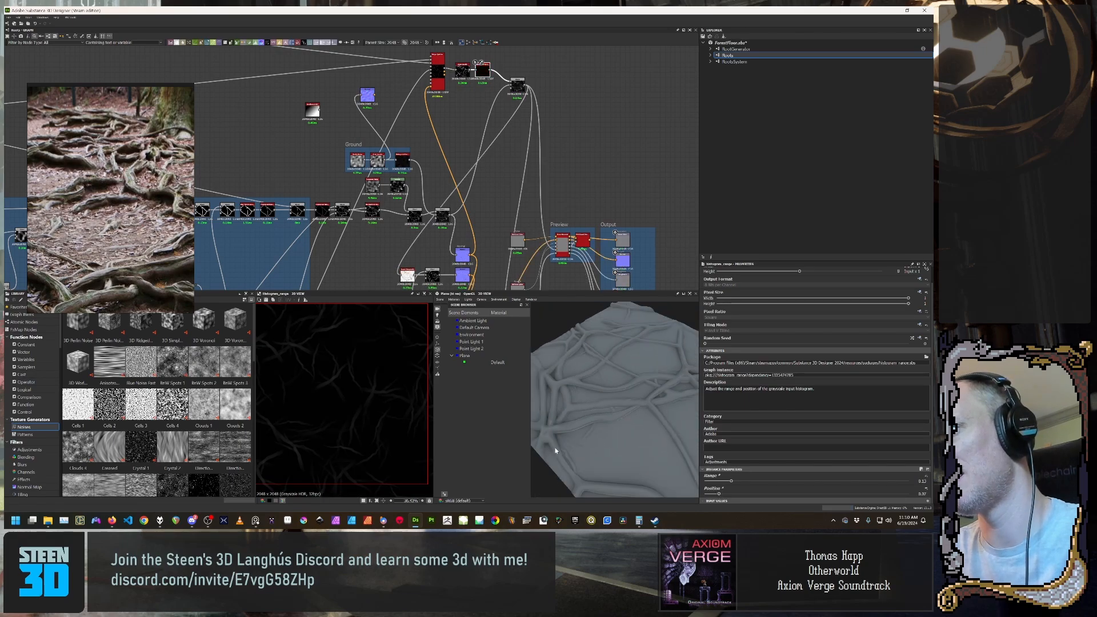
drag(579, 459, 657, 443)
scroll(630, 443, up, 5)
scroll(650, 435, down, 4)
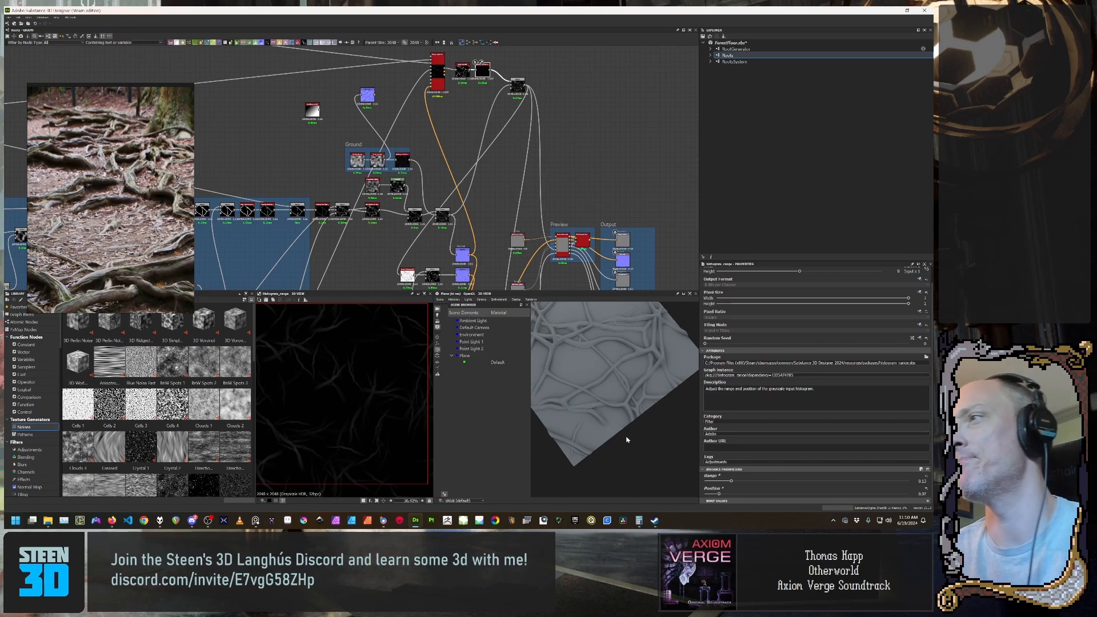
drag(627, 440, 667, 419)
middle_drag(667, 417, 715, 427)
middle_drag(617, 421, 583, 400)
right_drag(583, 400, 607, 408)
drag(607, 409, 654, 407)
right_drag(654, 407, 631, 427)
scroll(511, 170, down, 3)
Step: Review the Shape Splatter's pattern and parameters alongside the roots on the 3D plane
middle_drag(396, 138, 586, 167)
middle_drag(367, 166, 241, 159)
scroll(537, 171, up, 2)
middle_drag(537, 172, 421, 221)
scroll(407, 177, up, 3)
click(301, 70)
middle_drag(336, 153, 340, 176)
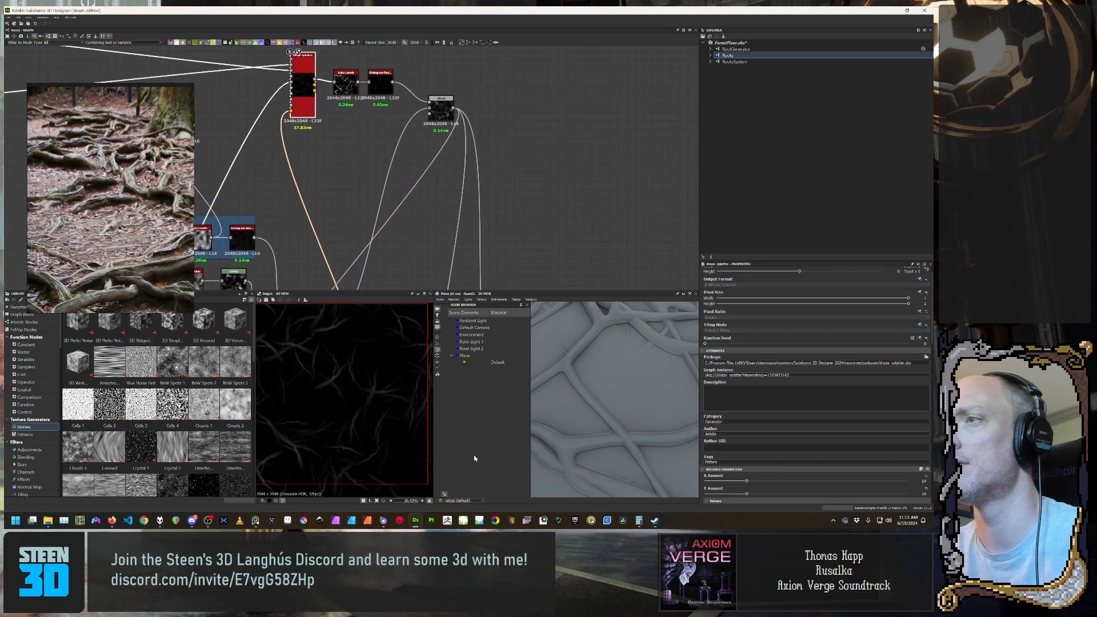
scroll(392, 413, down, 3)
scroll(392, 415, up, 4)
scroll(392, 416, down, 1)
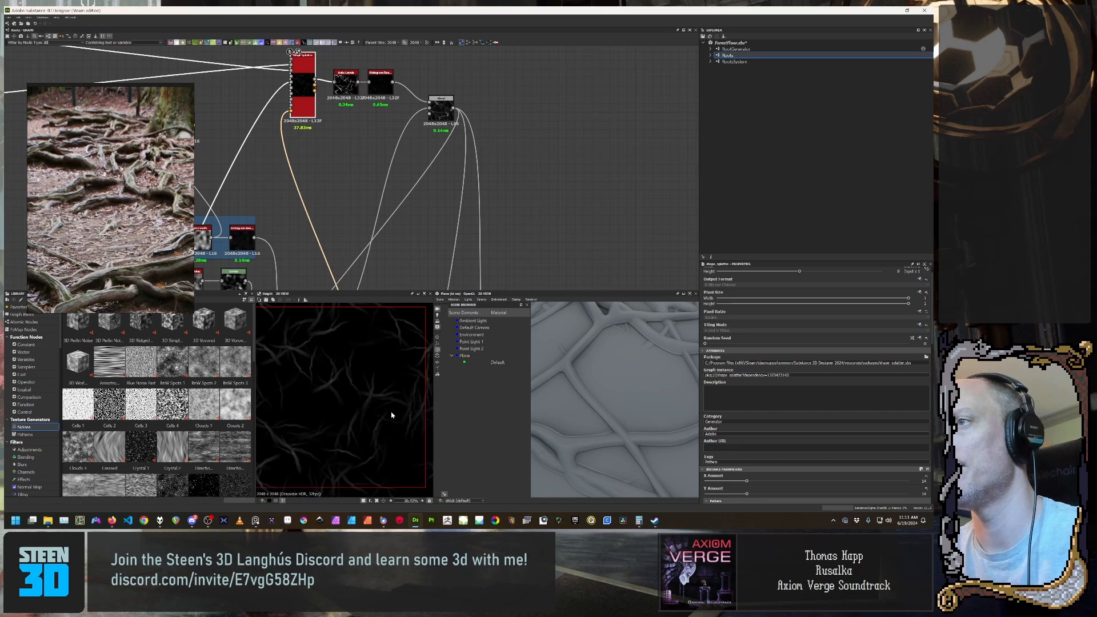
scroll(754, 433, down, 3)
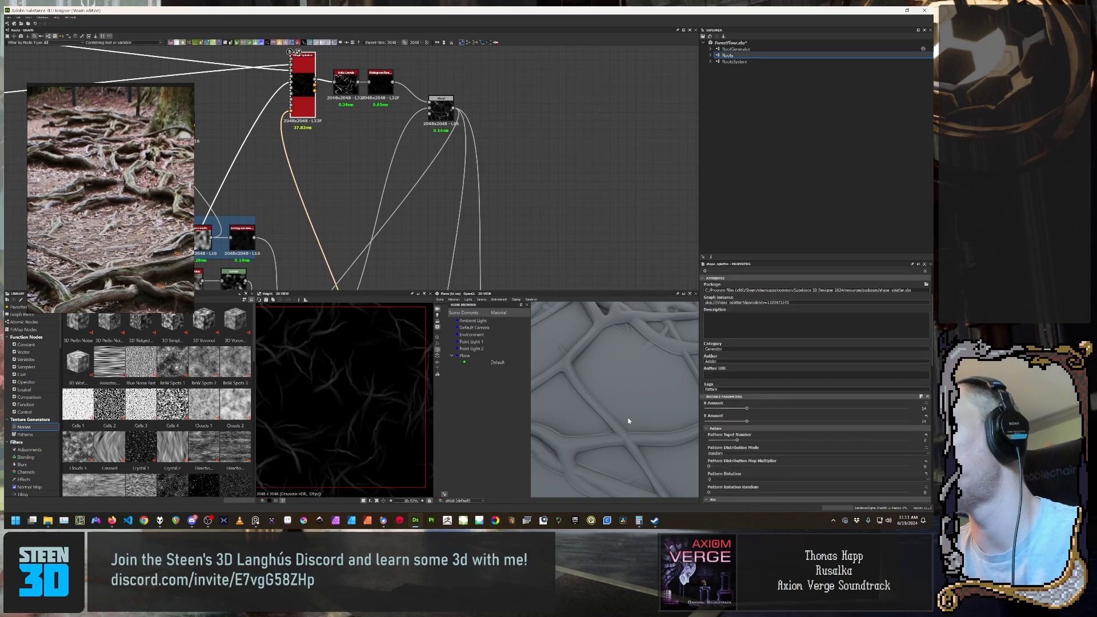
scroll(628, 421, down, 5)
mouse_move(628, 422)
mouse_down()
mouse_move(637, 394)
mouse_move(623, 398)
mouse_move(632, 409)
mouse_up()
middle_drag(392, 233, 400, 244)
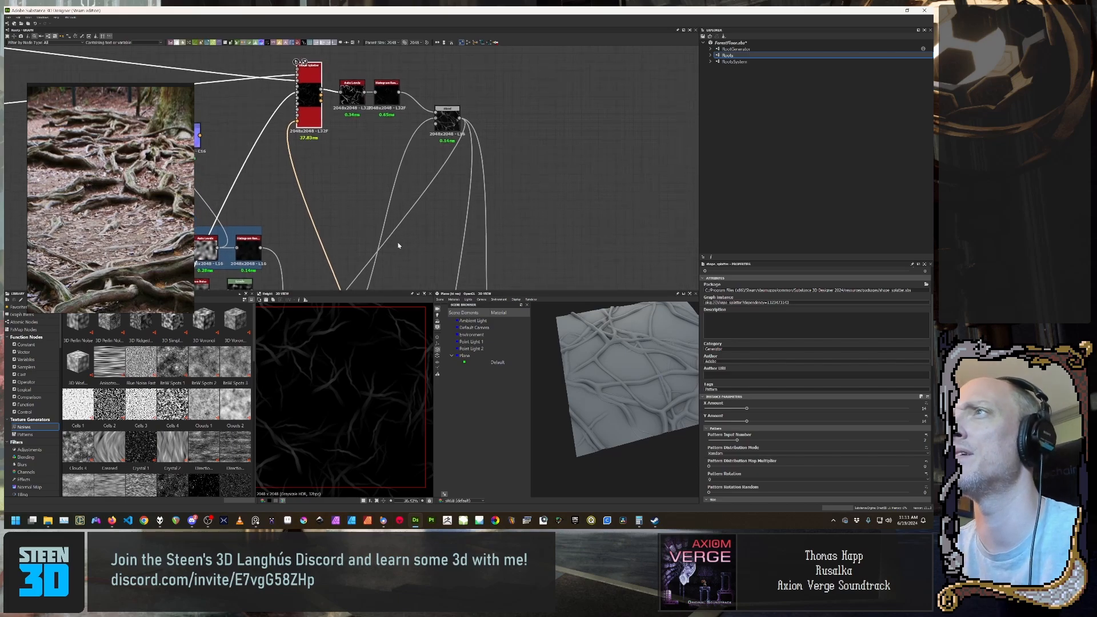
Step: Set the scattered roots' Histogram Range to a Range of about 0.26 and a Position of about 0.1, and check the 2D and 3D previews
click(391, 99)
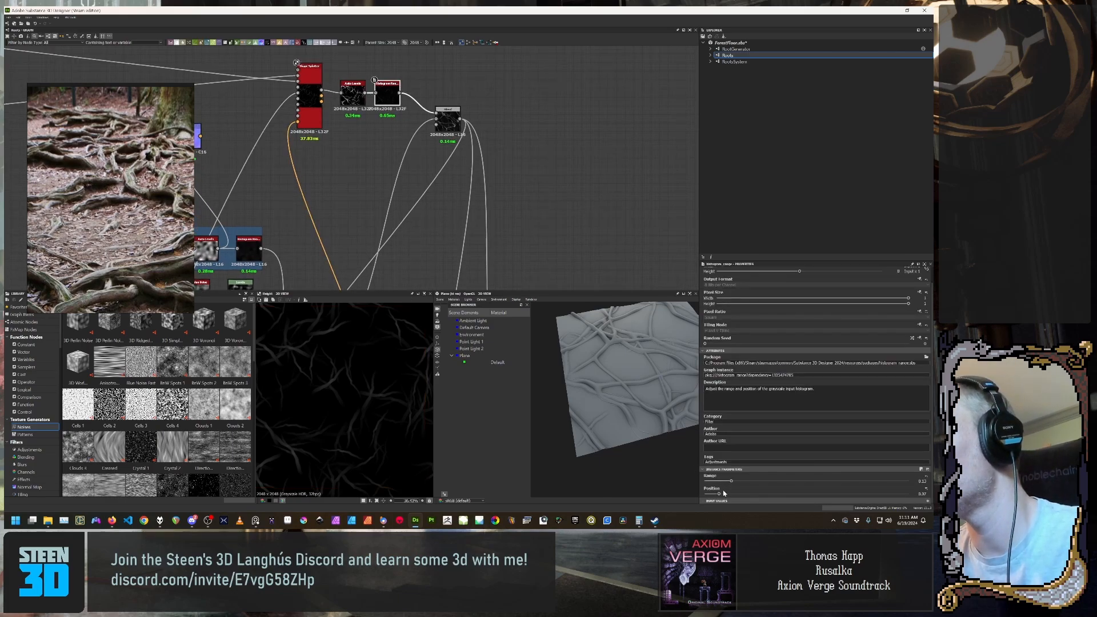
mouse_move(720, 495)
mouse_down()
mouse_move(757, 505)
mouse_move(722, 501)
mouse_up()
double_click(389, 98)
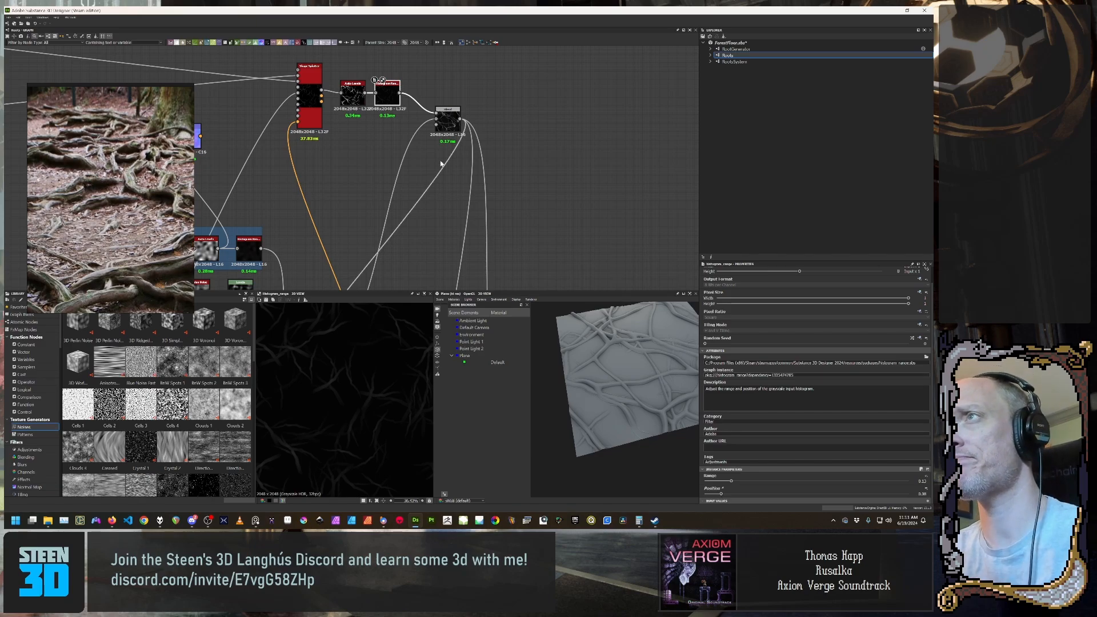
mouse_move(732, 483)
mouse_down()
mouse_move(722, 483)
mouse_move(767, 484)
mouse_move(726, 495)
mouse_up()
click(723, 494)
drag(664, 399, 595, 410)
scroll(357, 423, down, 3)
scroll(360, 424, up, 3)
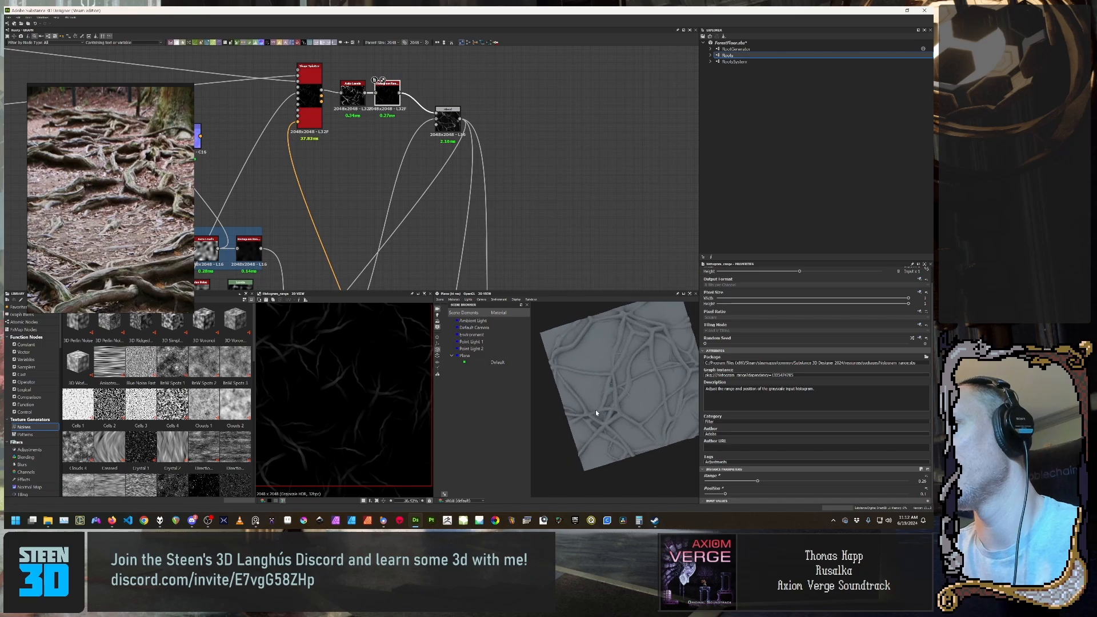
scroll(383, 375, down, 4)
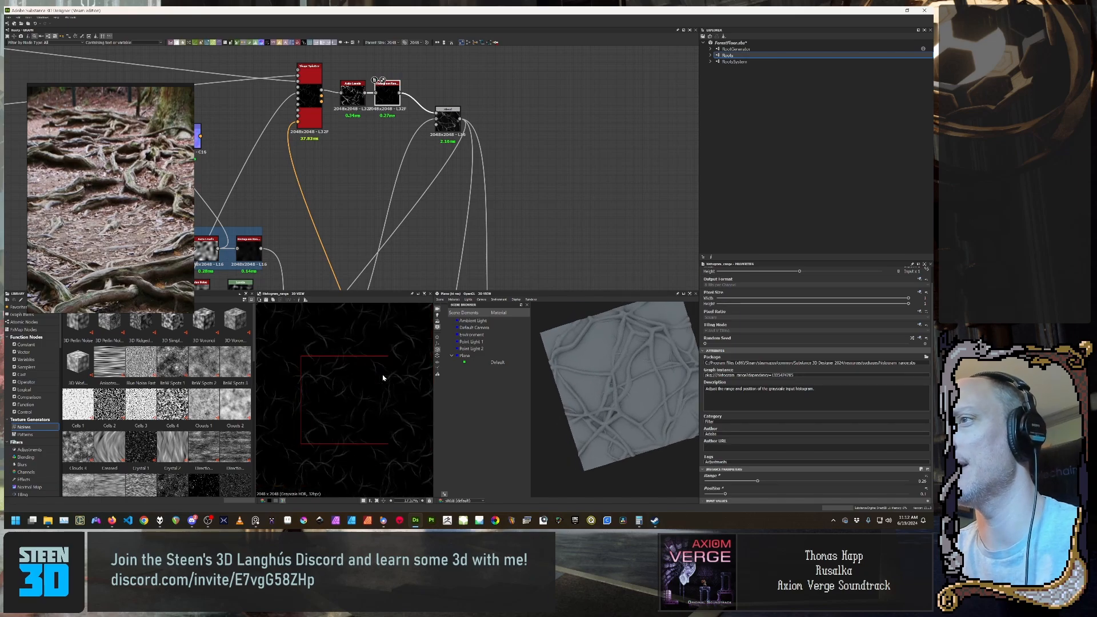
scroll(804, 357, up, 1)
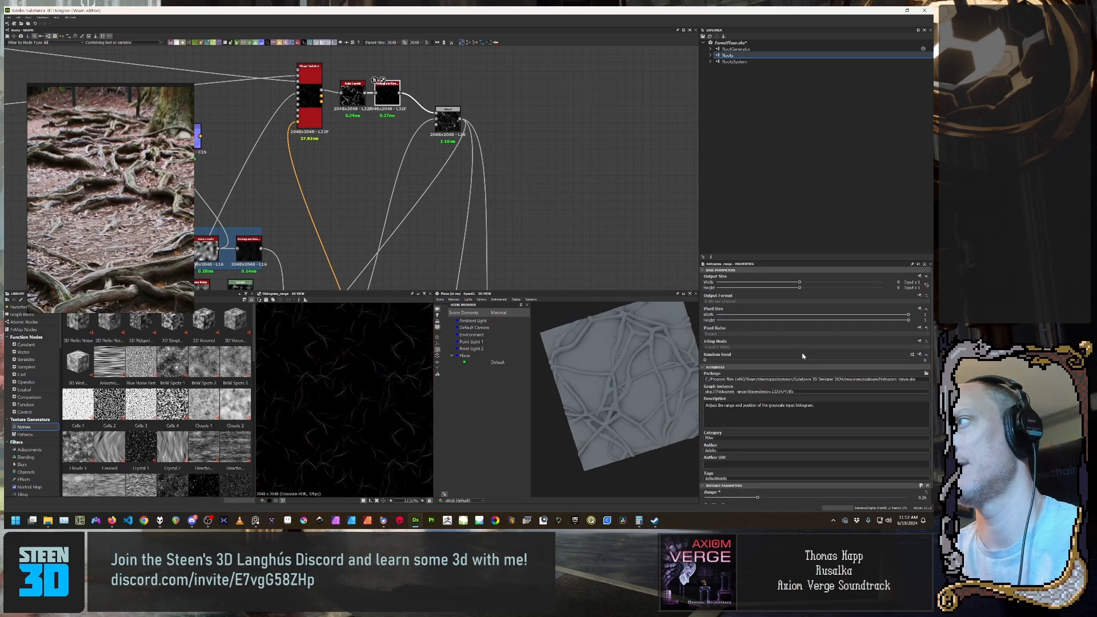
scroll(791, 346, down, 1)
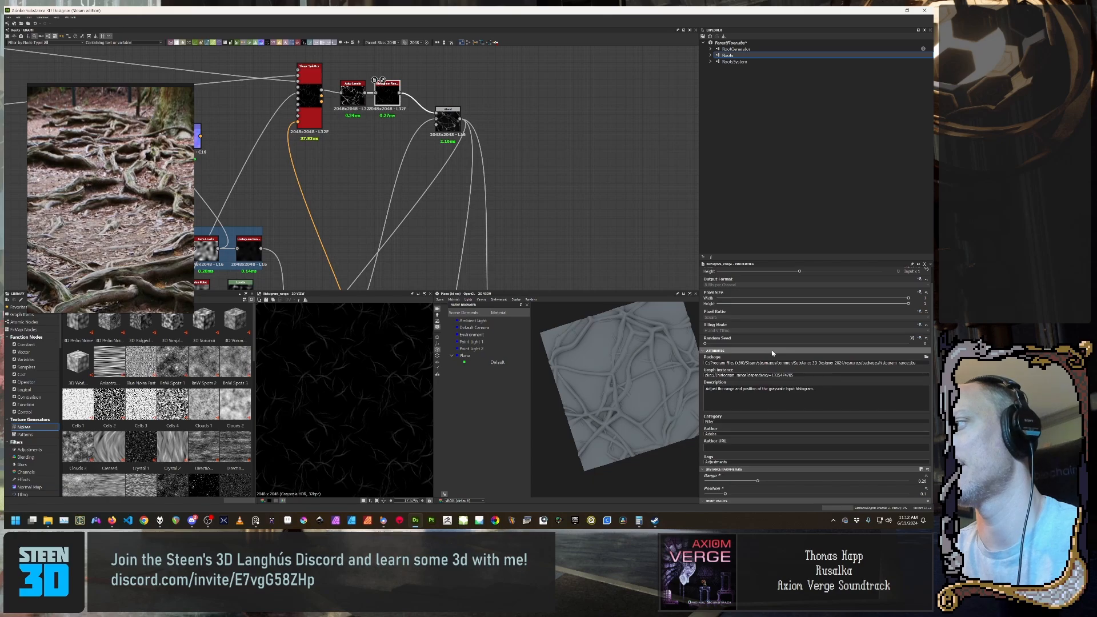
scroll(744, 415, up, 1)
Step: Raise the Shape Splatter's X Amount and Y Amount to about 24 each for denser scattered roots
click(311, 94)
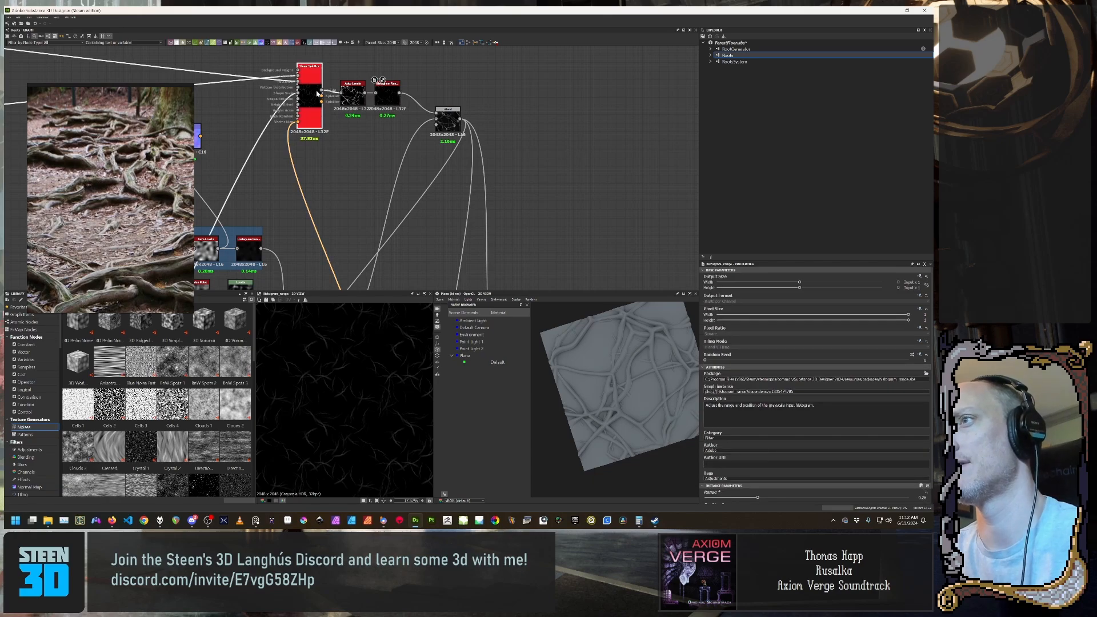
scroll(830, 405, down, 1)
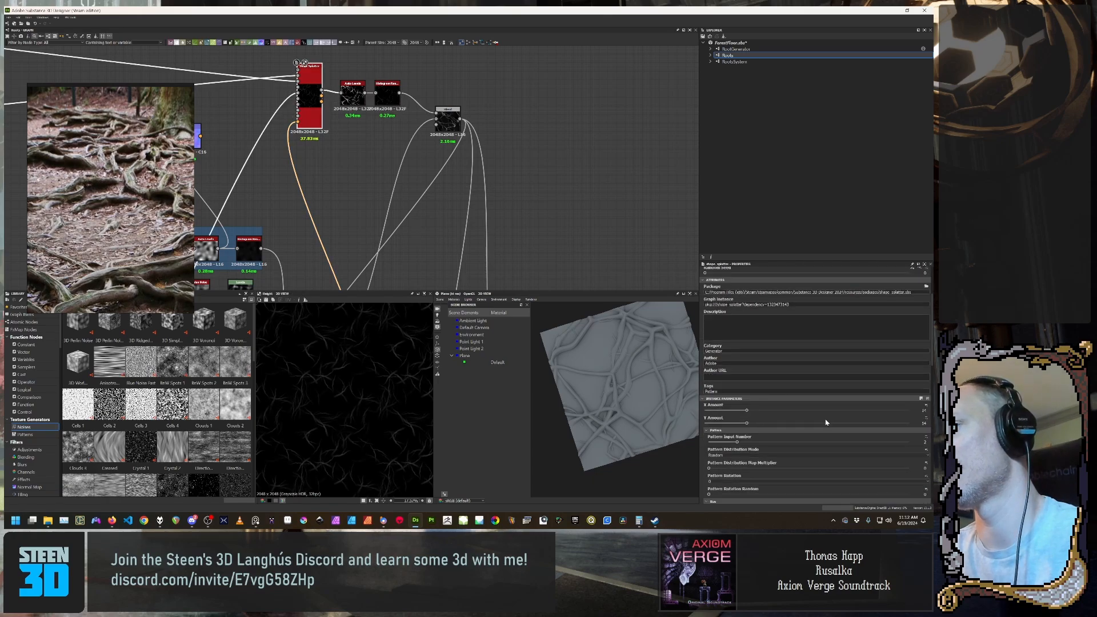
scroll(823, 426, down, 1)
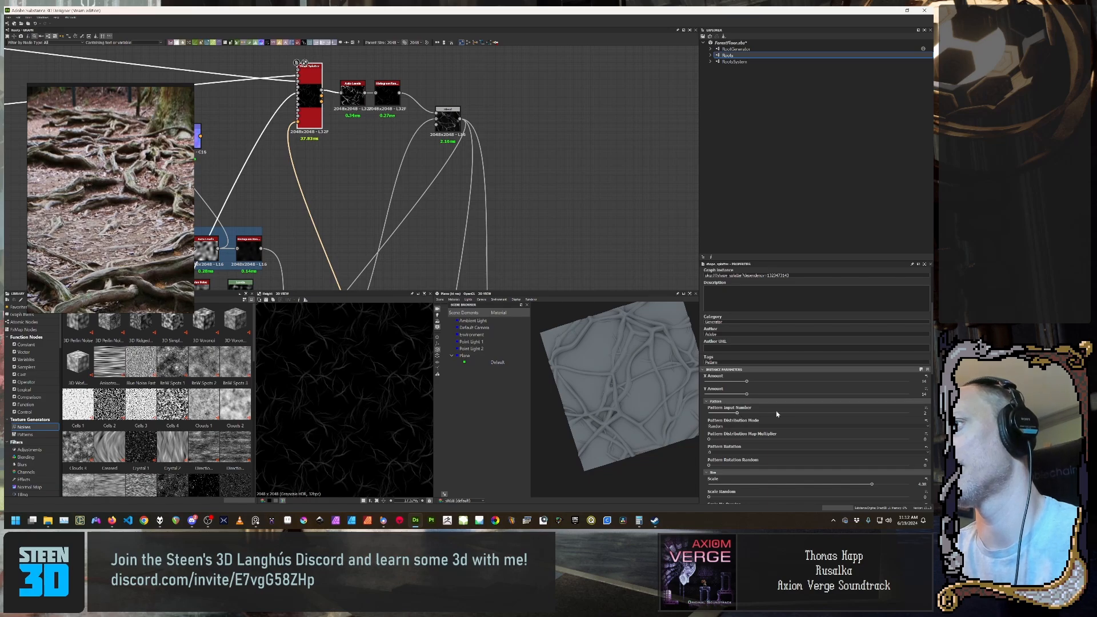
scroll(789, 420, down, 2)
scroll(777, 422, down, 2)
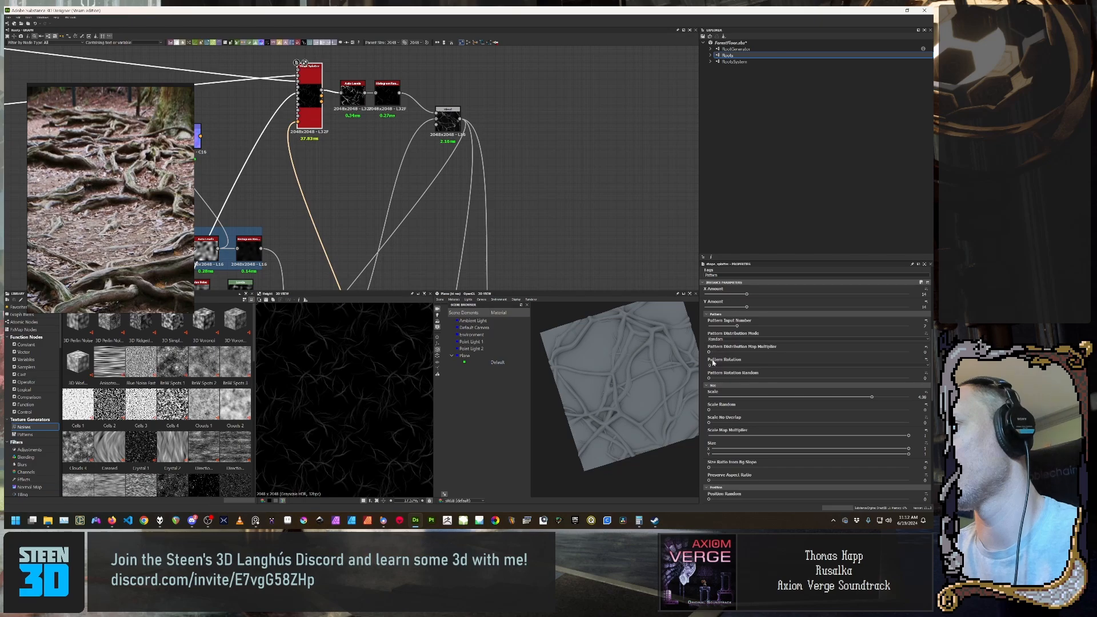
scroll(734, 418, down, 2)
scroll(738, 416, up, 6)
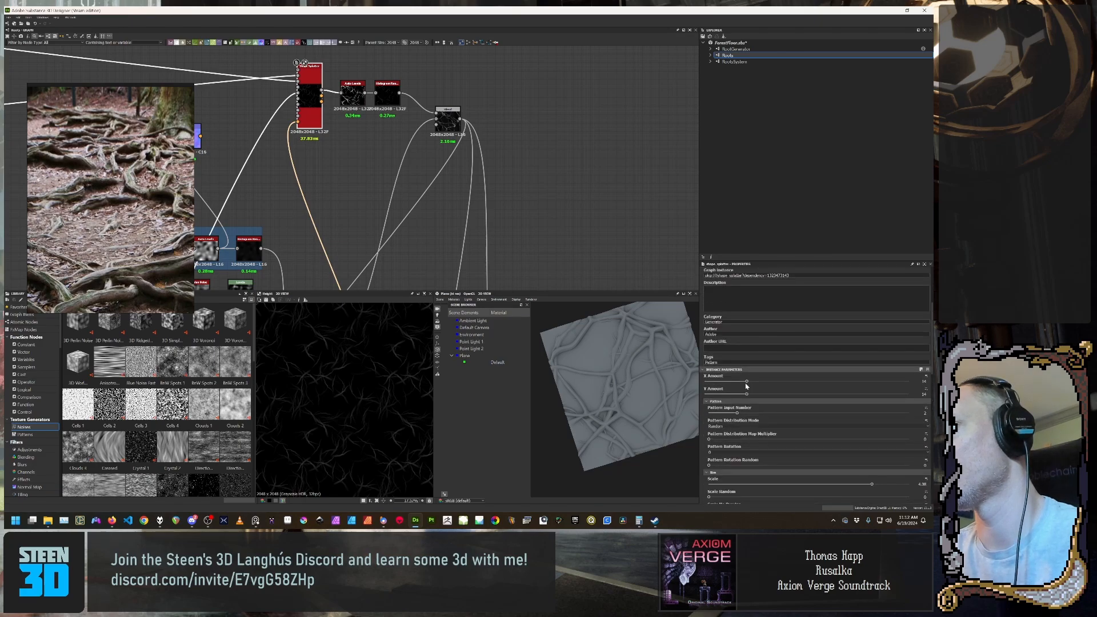
drag(748, 382, 770, 382)
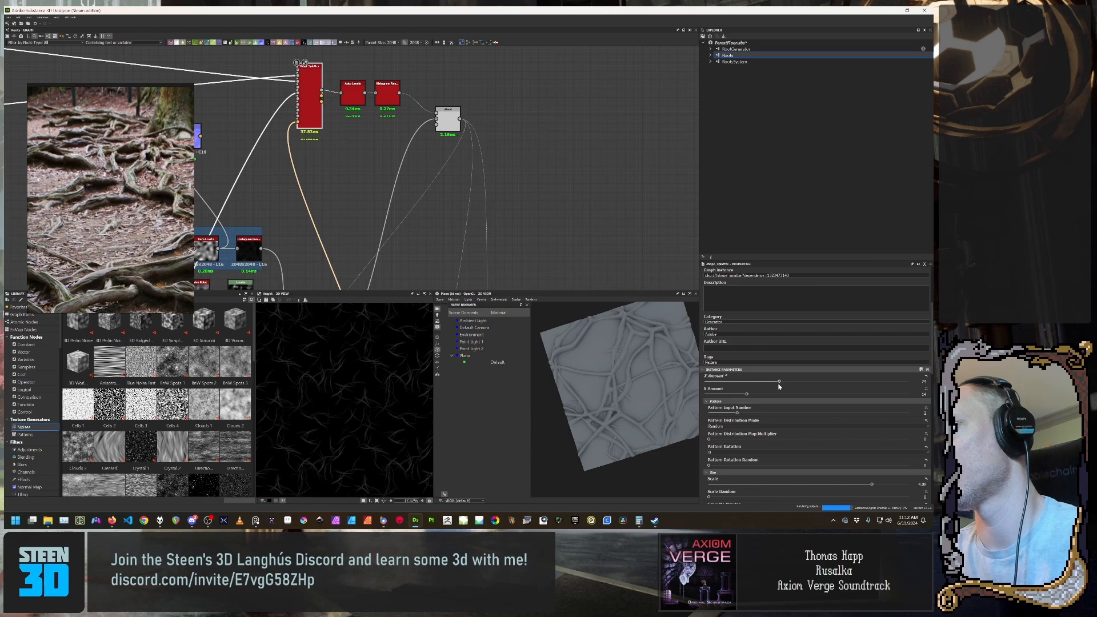
drag(747, 394, 780, 396)
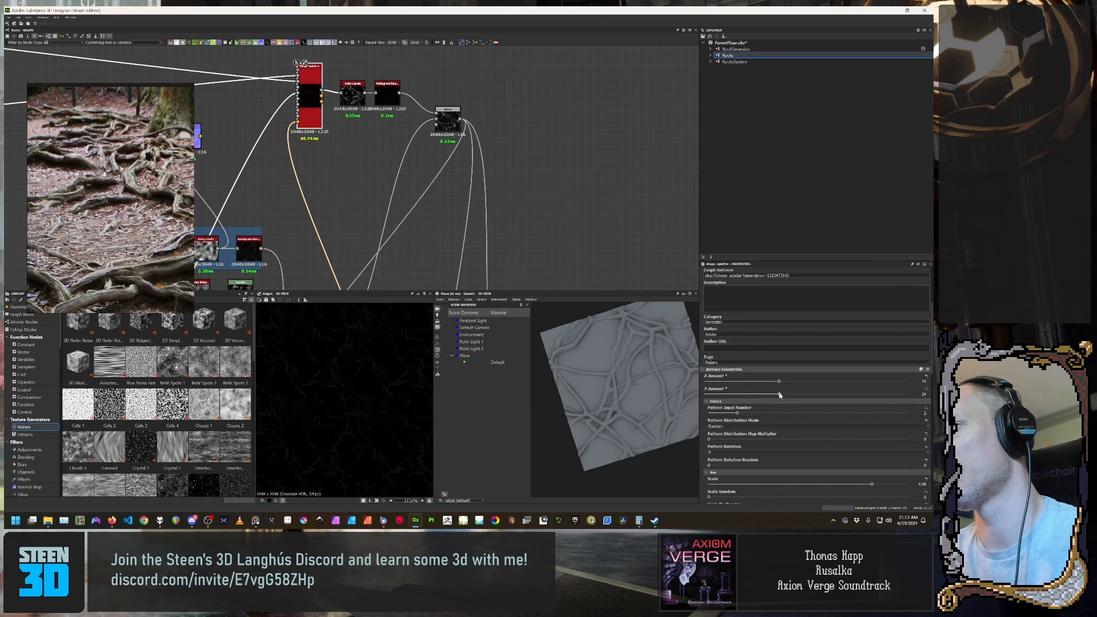
Step: Check the density of the small scattered roots on the 3D plane up close and from afar
drag(636, 407, 606, 438)
scroll(605, 438, up, 8)
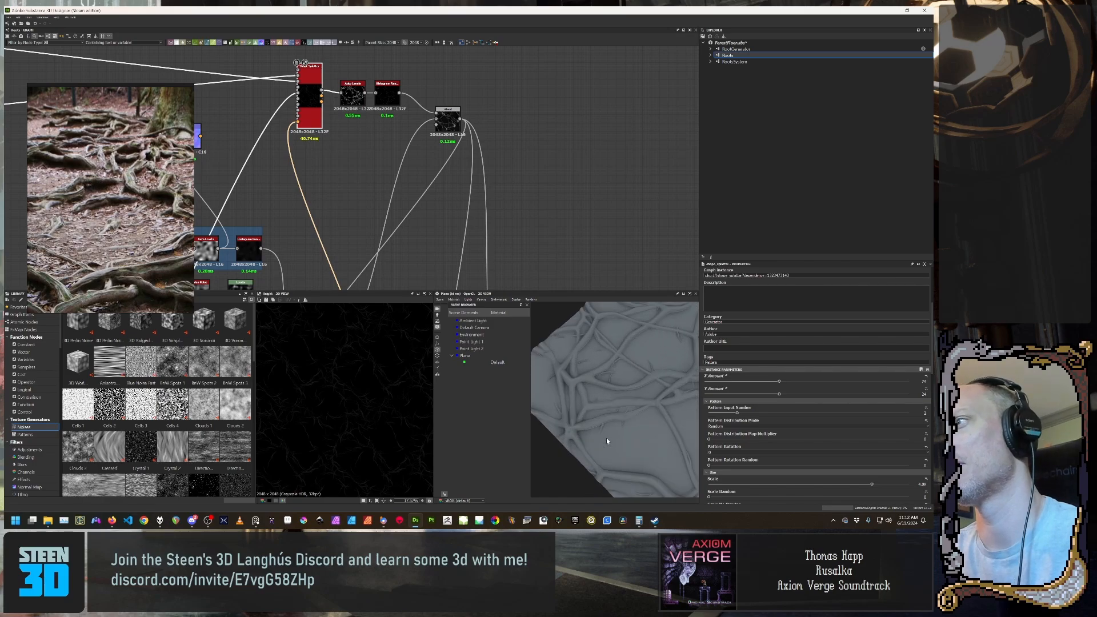
scroll(593, 437, down, 5)
scroll(601, 440, down, 4)
drag(602, 441, 624, 419)
scroll(641, 415, down, 5)
Step: Raise the Shape Splatter's Scale to 5 and check the larger scattered roots in the 2D preview
scroll(729, 414, down, 3)
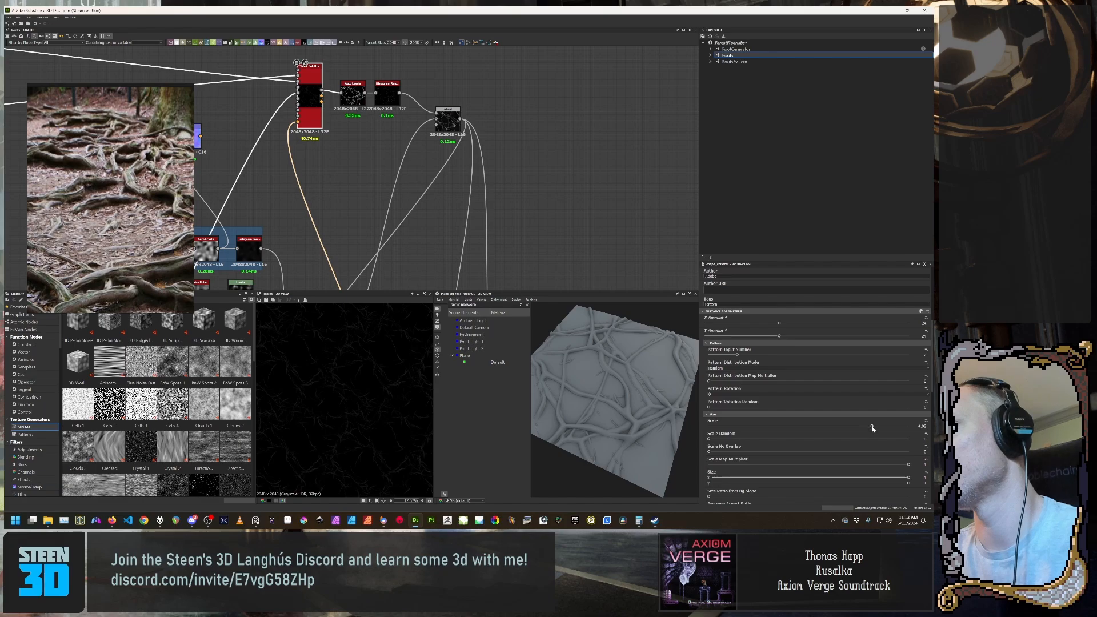
drag(873, 429, 910, 430)
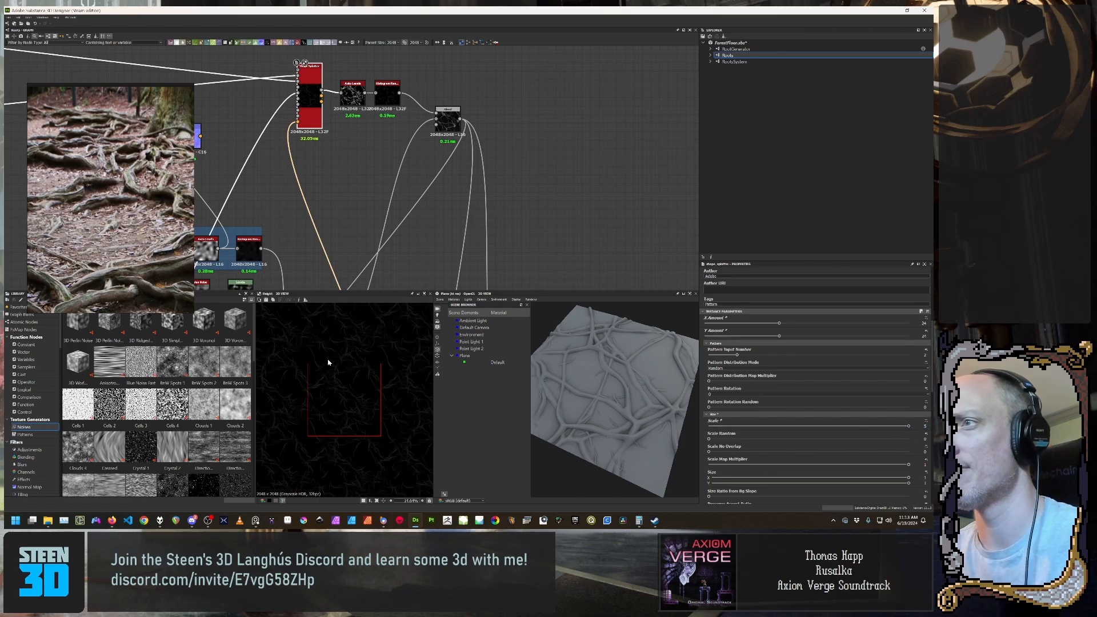
scroll(345, 375, up, 5)
scroll(345, 375, down, 4)
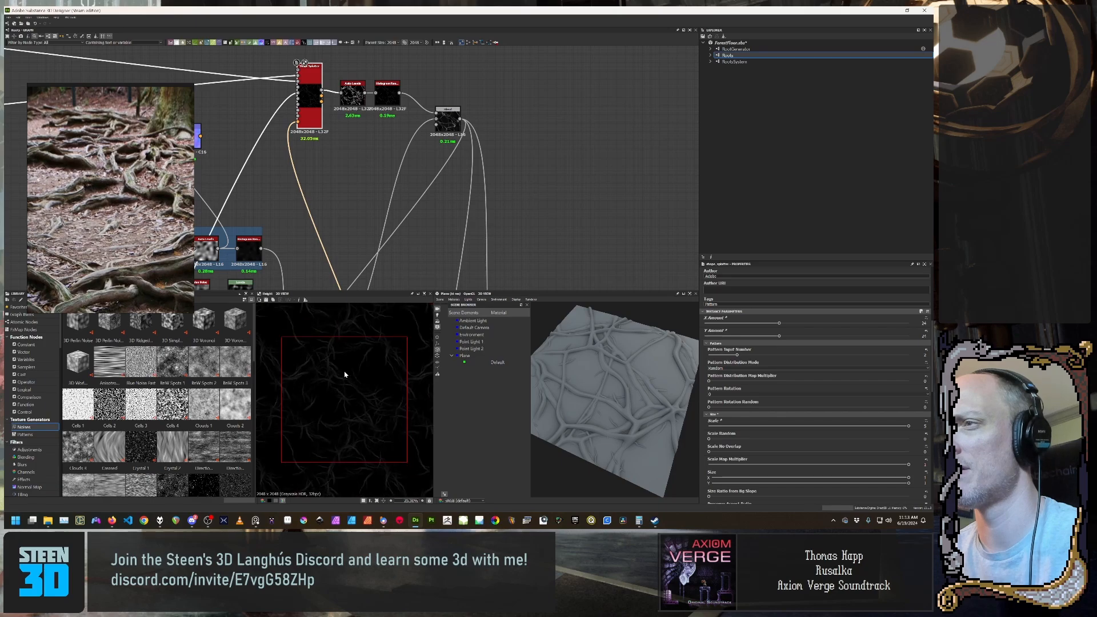
scroll(426, 426, up, 2)
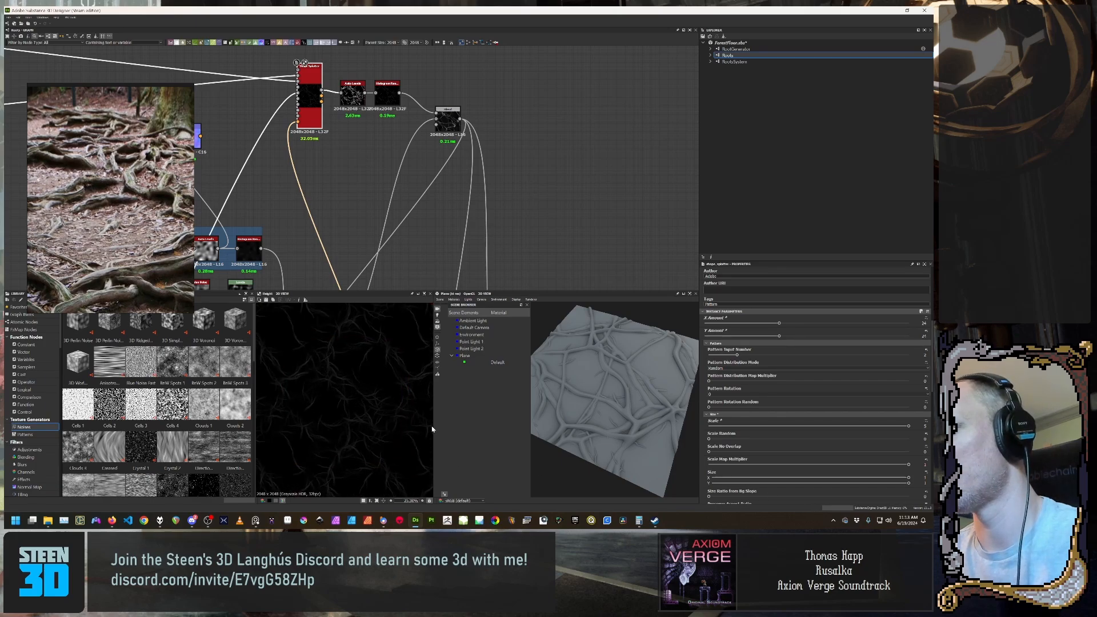
Step: Try the Shape Splatter's Scale Random and lower its Scale Map Multiplier to about 0.52
drag(712, 440, 686, 443)
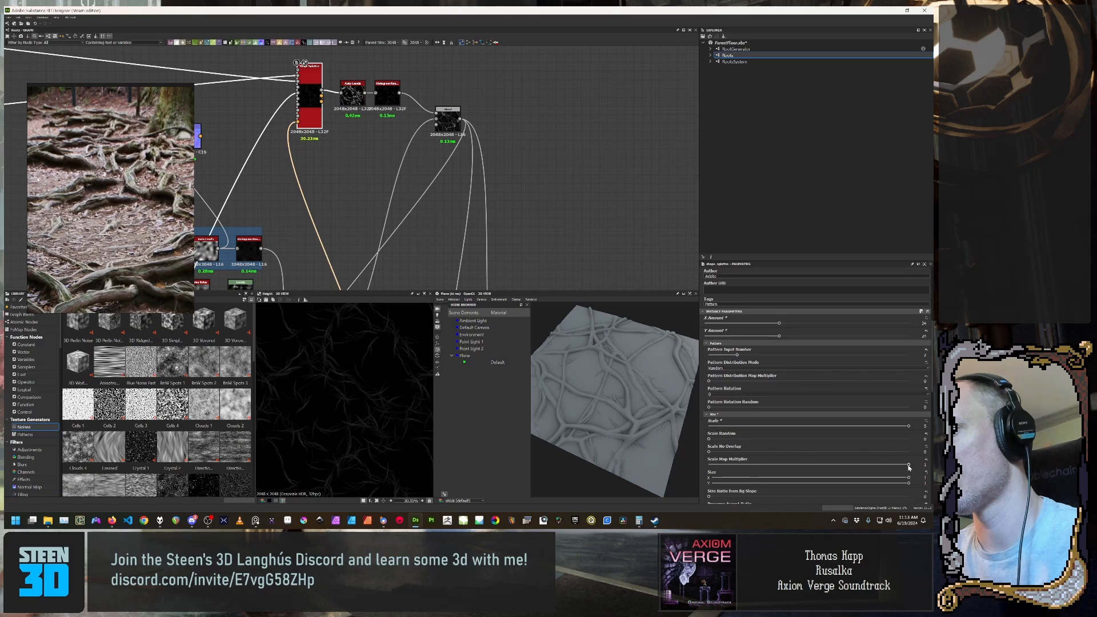
drag(909, 466, 821, 466)
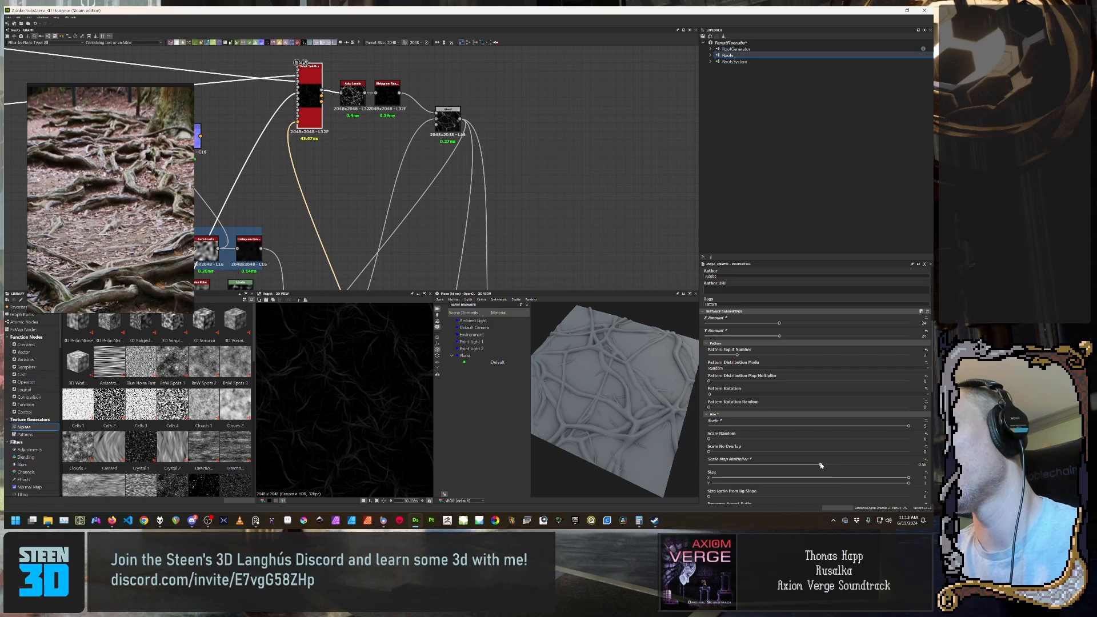
drag(820, 466, 814, 465)
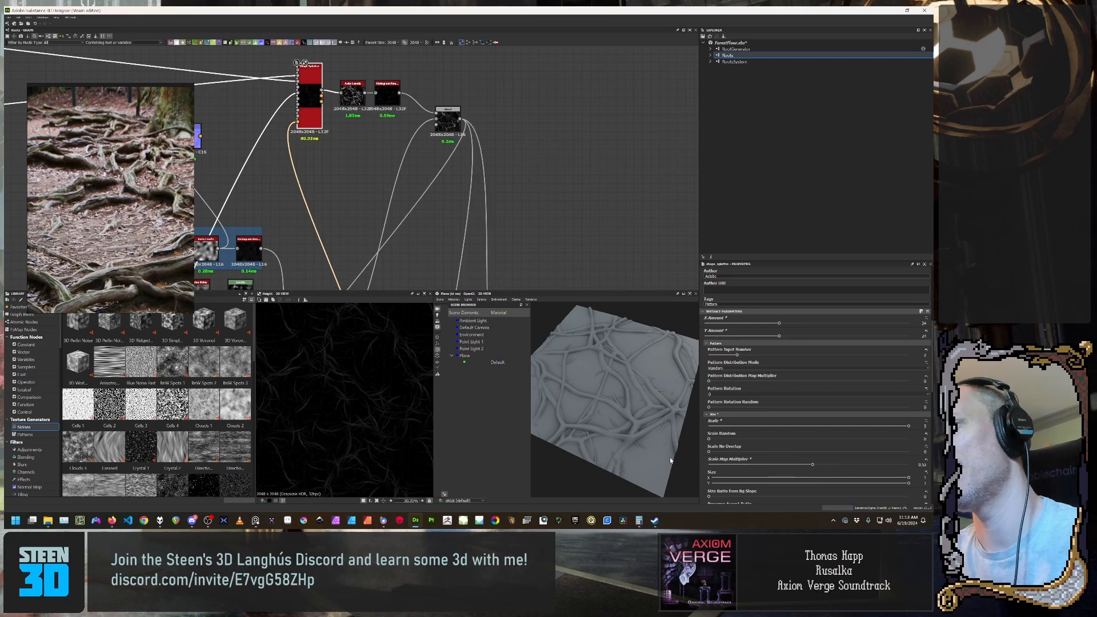
Step: Examine the scattered roots on the 3D plane from several angles and close up against the main roots
mouse_move(613, 432)
mouse_down()
mouse_move(677, 423)
mouse_move(602, 415)
mouse_move(612, 435)
mouse_move(595, 453)
mouse_move(644, 443)
mouse_move(607, 448)
mouse_up()
scroll(676, 424, up, 3)
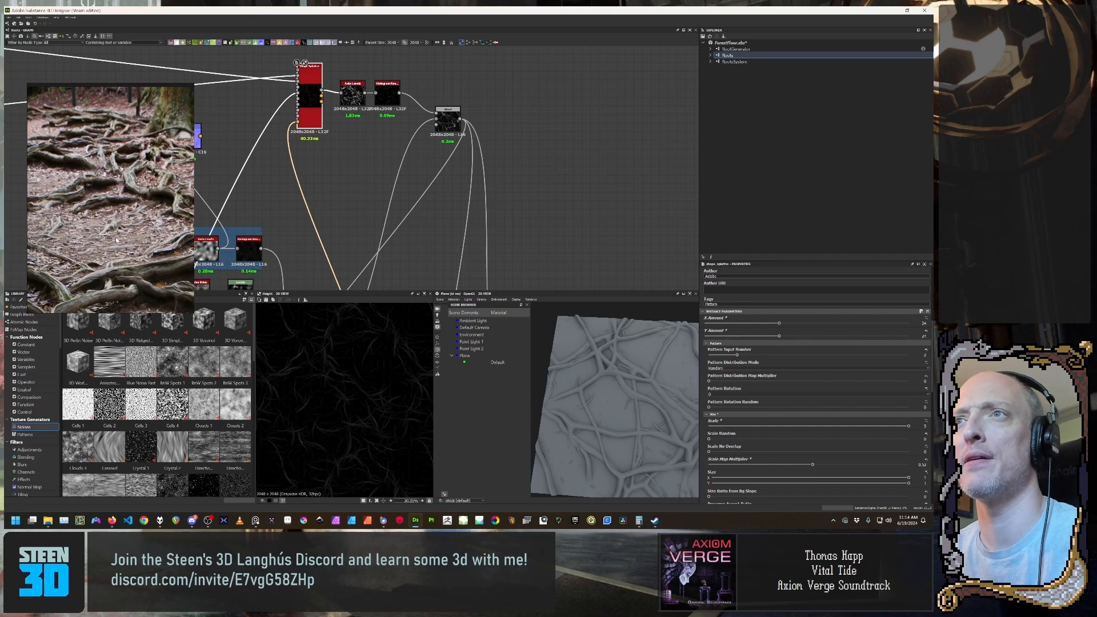
scroll(600, 447, up, 3)
drag(598, 447, 627, 451)
scroll(372, 399, up, 5)
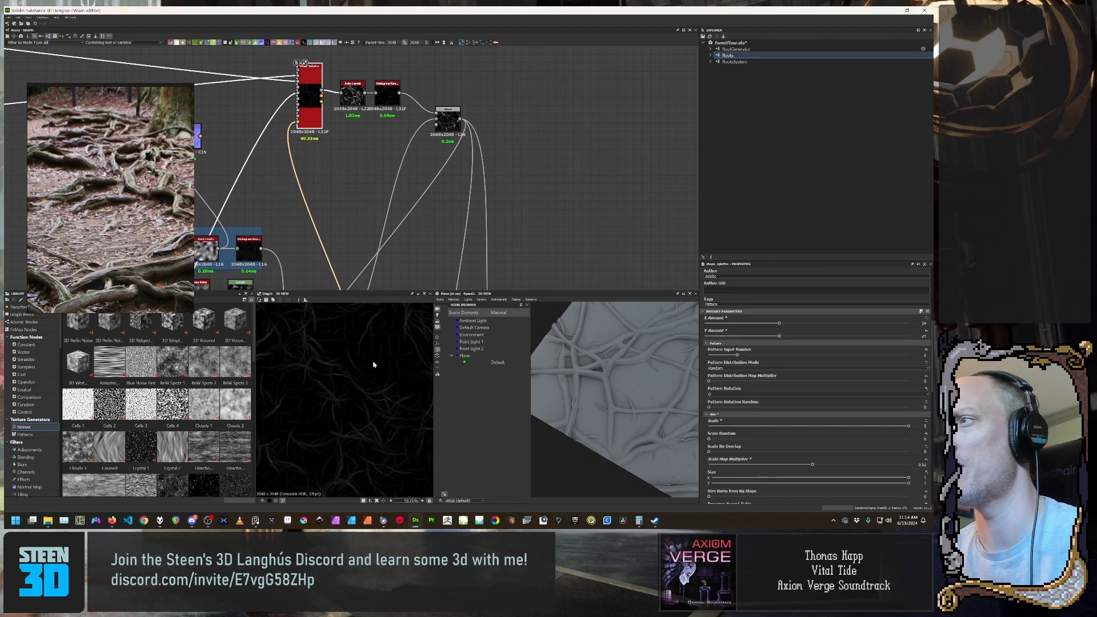
drag(622, 398, 606, 385)
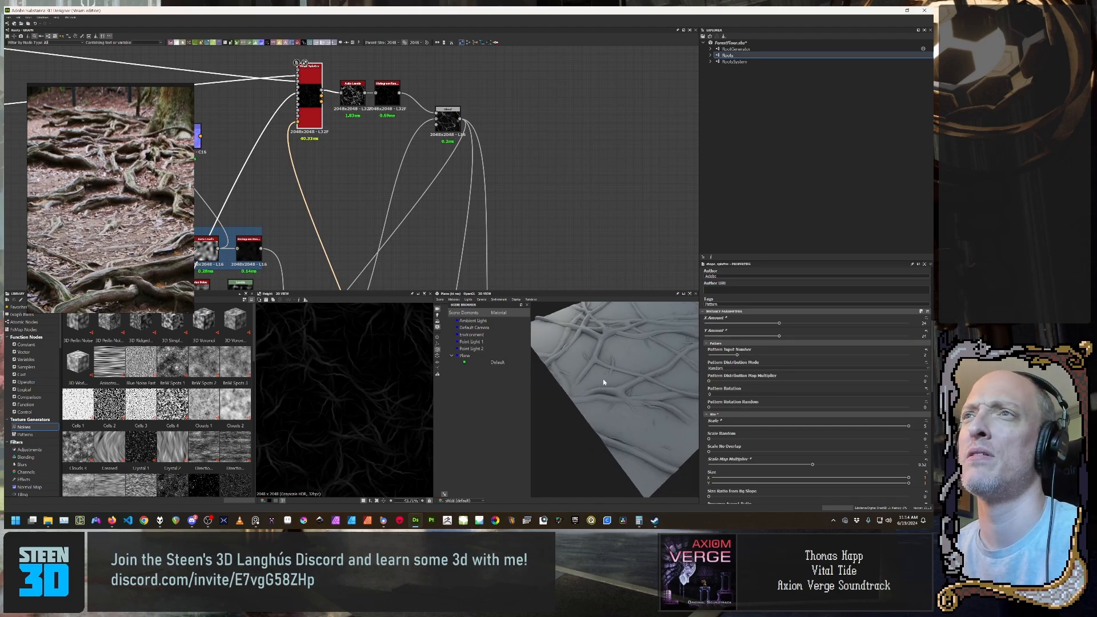
drag(604, 382, 644, 421)
Step: Try the Shape Splatter's Position Random and a position Vector Map Multiplier of 1, then return both to 0
scroll(807, 459, down, 5)
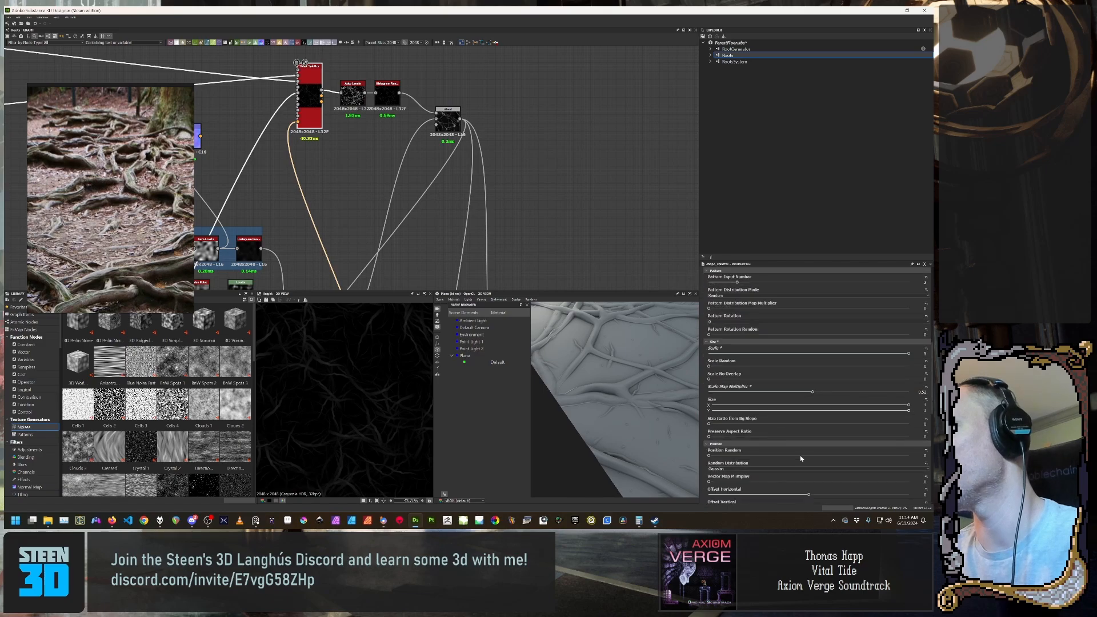
mouse_move(632, 398)
mouse_down()
mouse_move(600, 393)
mouse_move(626, 414)
mouse_up()
scroll(784, 495, down, 2)
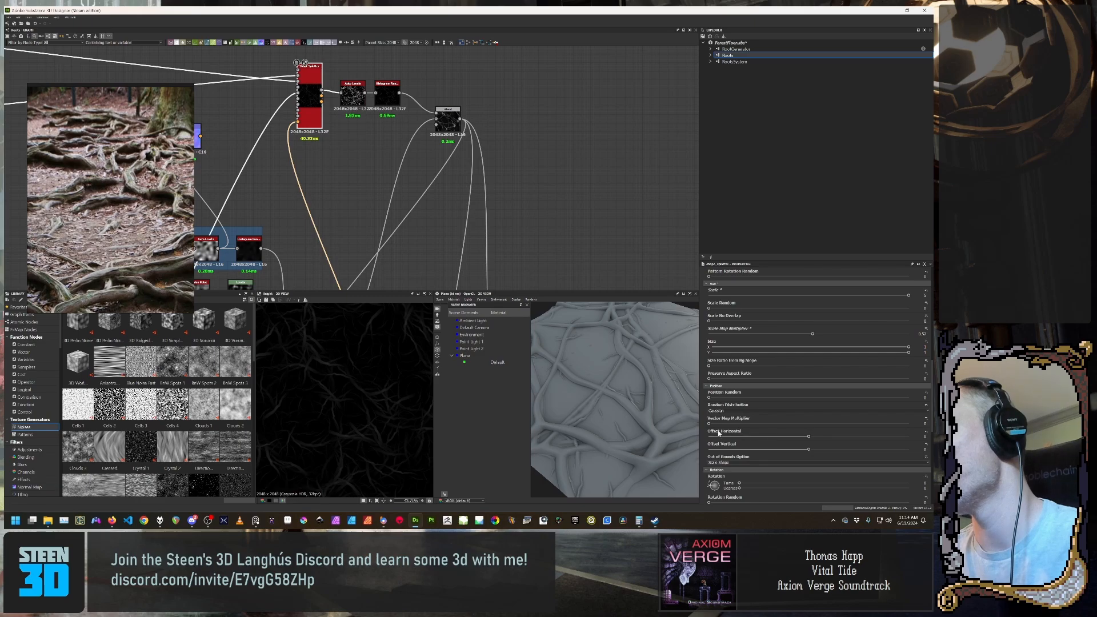
drag(709, 398, 689, 400)
scroll(711, 386, down, 2)
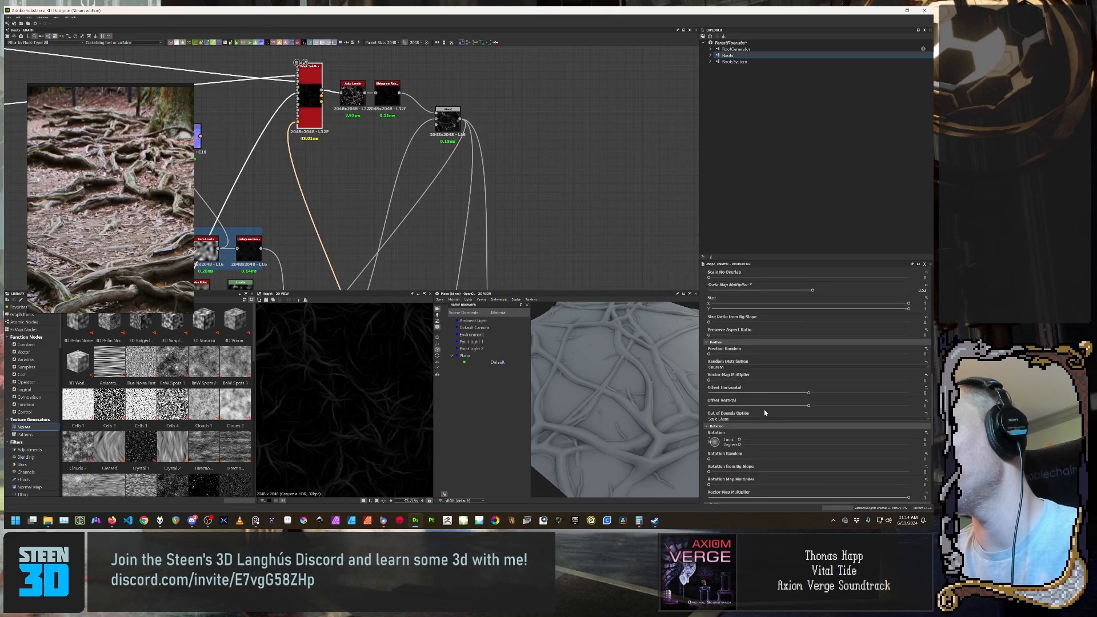
drag(711, 383, 932, 400)
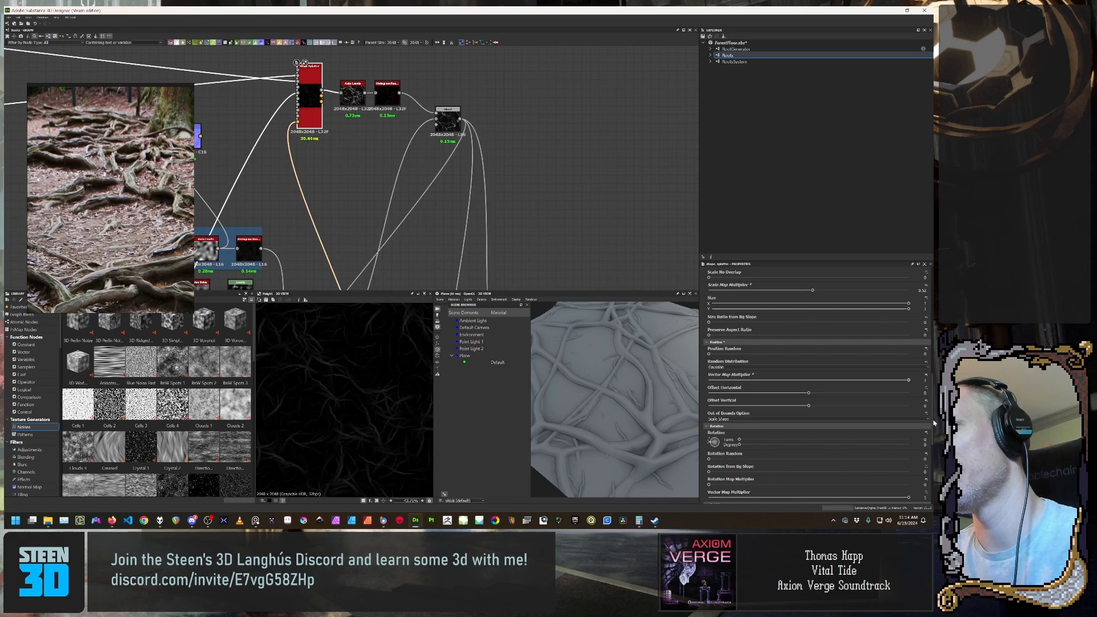
drag(934, 421, 634, 404)
Step: Raise the Shape Splatter's Height Offset to about 0.8 so the scattered roots stand out more
scroll(733, 420, down, 1)
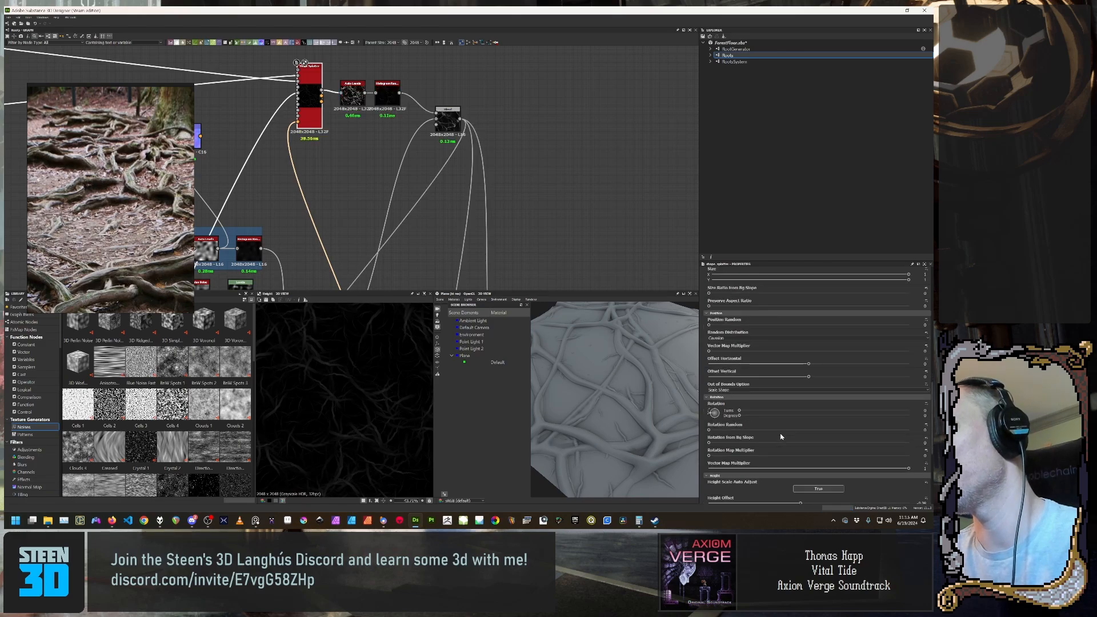
scroll(734, 424, down, 2)
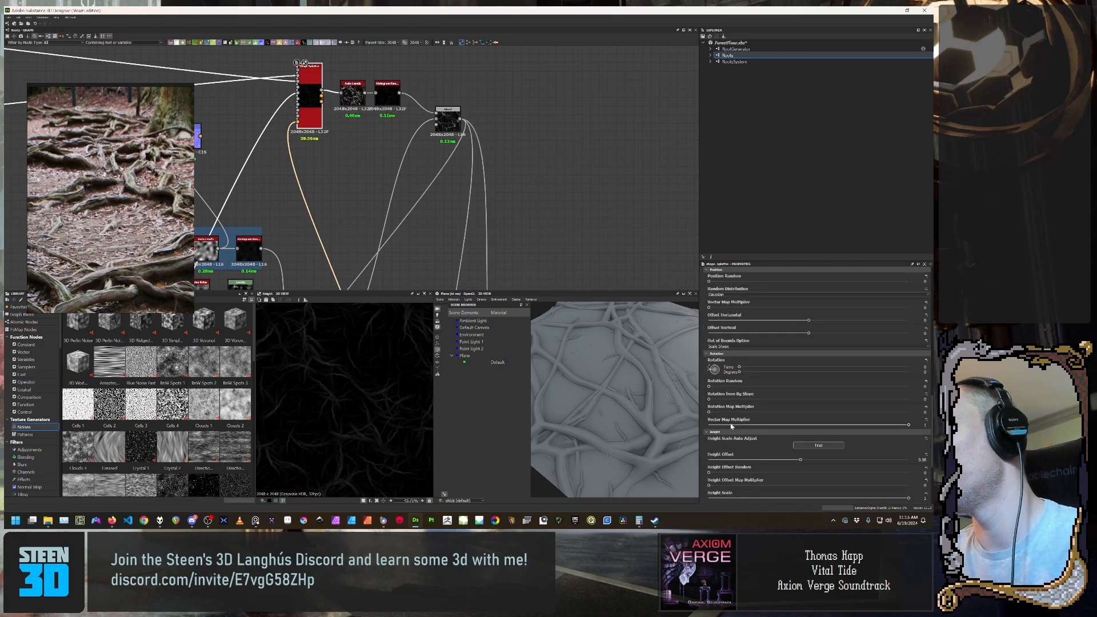
scroll(834, 420, down, 2)
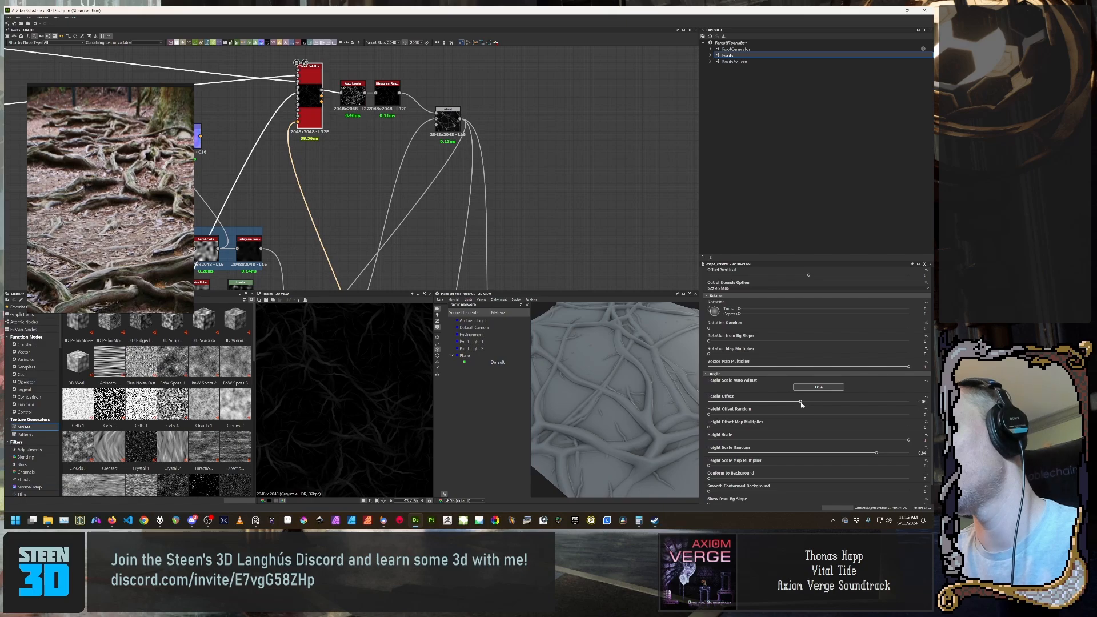
drag(802, 403, 889, 408)
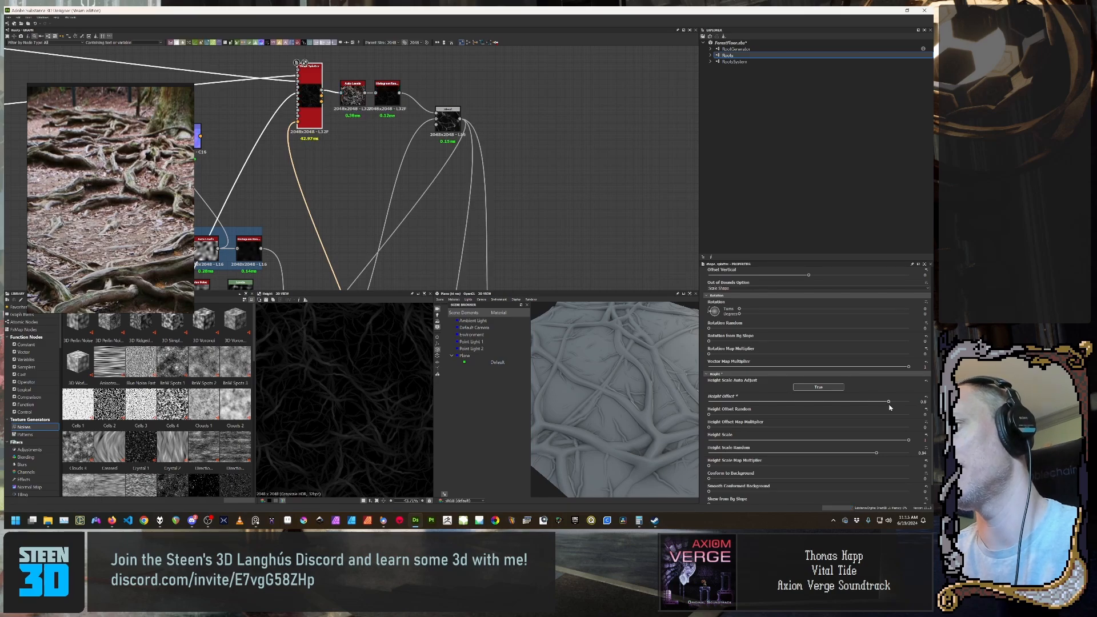
Step: Examine the scattered roots with the raised height offset on the 3D plane, from near and far
drag(674, 416, 657, 441)
scroll(626, 419, down, 5)
scroll(630, 430, up, 4)
scroll(616, 435, up, 3)
scroll(616, 435, down, 6)
scroll(660, 436, up, 4)
drag(659, 436, 617, 430)
scroll(603, 429, down, 3)
scroll(633, 445, up, 3)
scroll(618, 429, down, 2)
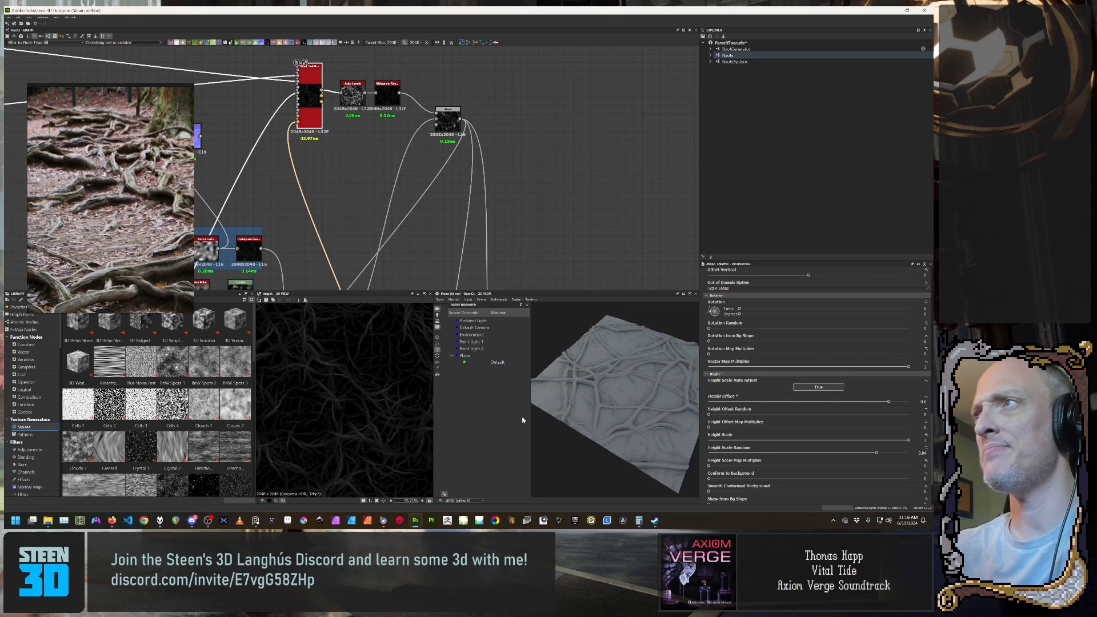
Step: Compare the scattered roots pattern in the 2D preview with close-ups of the main root crossings in 3D
scroll(410, 220, down, 2)
scroll(375, 428, down, 2)
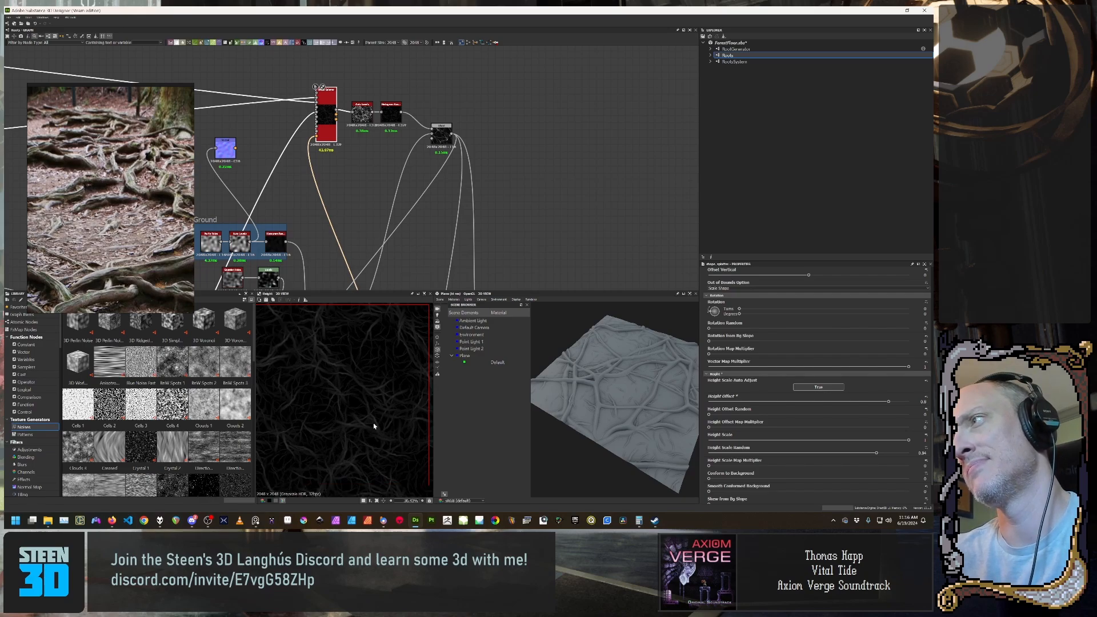
scroll(375, 426, up, 1)
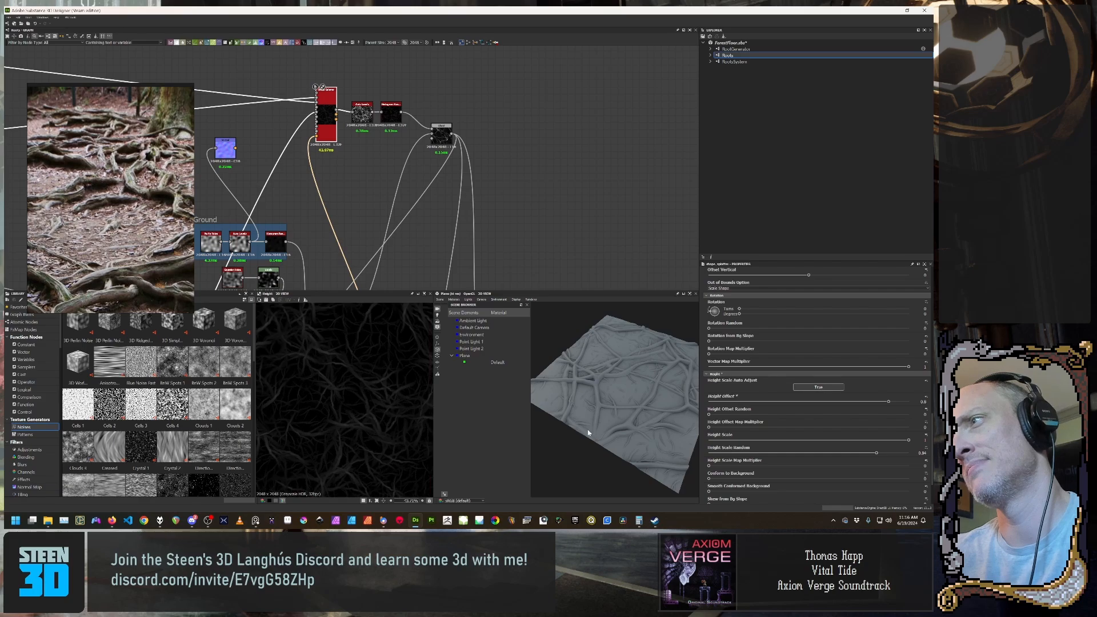
scroll(604, 433, up, 5)
drag(621, 440, 642, 434)
scroll(629, 436, up, 3)
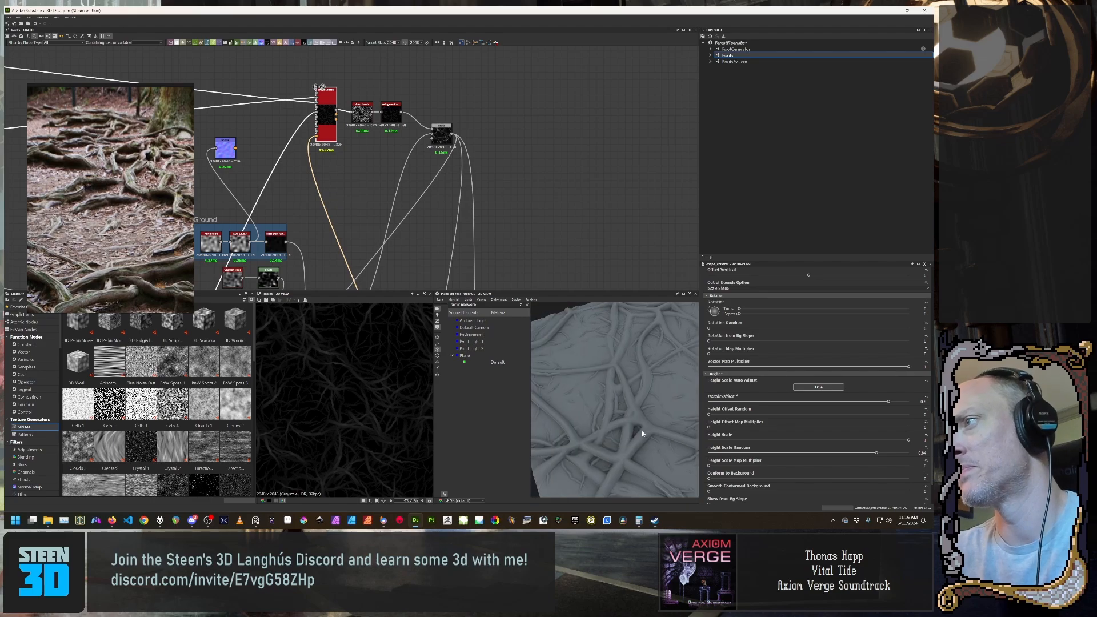
scroll(641, 435, up, 3)
scroll(641, 435, down, 3)
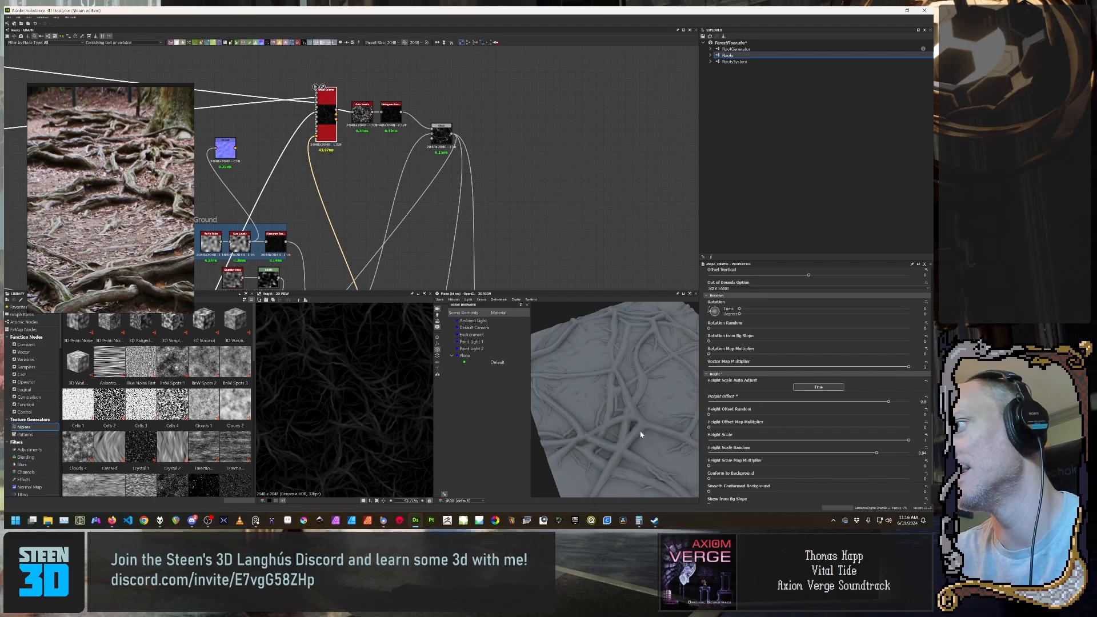
drag(642, 443, 622, 404)
drag(622, 365, 595, 417)
Step: Set the roughness Uniform Color's grayscale output to 0.6, beside the Preview and Output frames
middle_drag(486, 280, 487, 215)
scroll(488, 216, down, 4)
middle_drag(534, 244, 549, 173)
scroll(549, 173, up, 6)
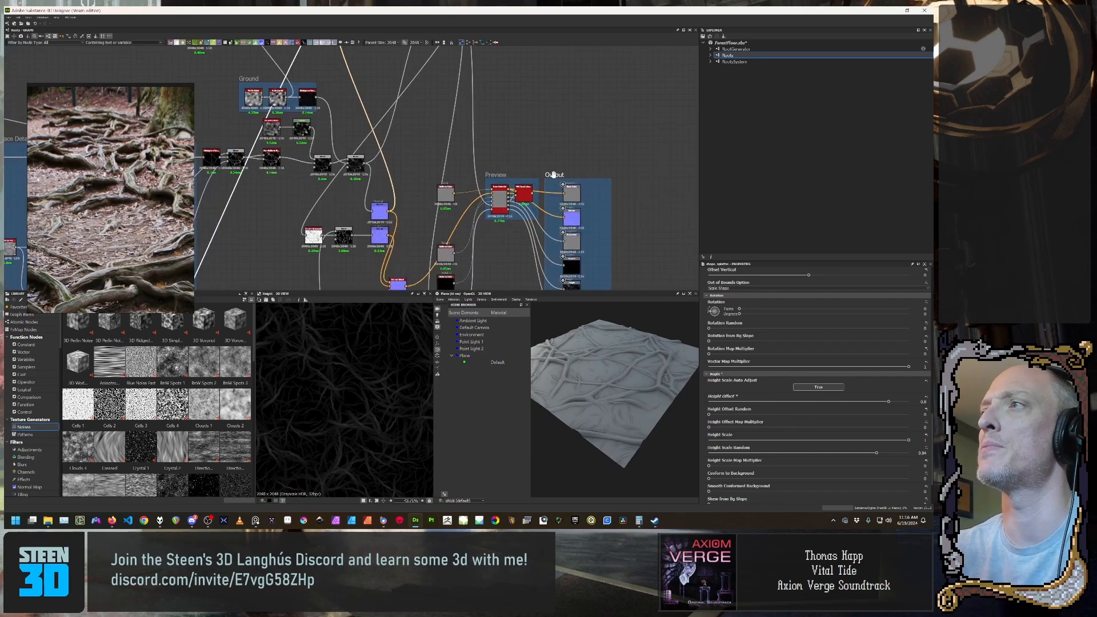
middle_drag(392, 219, 406, 159)
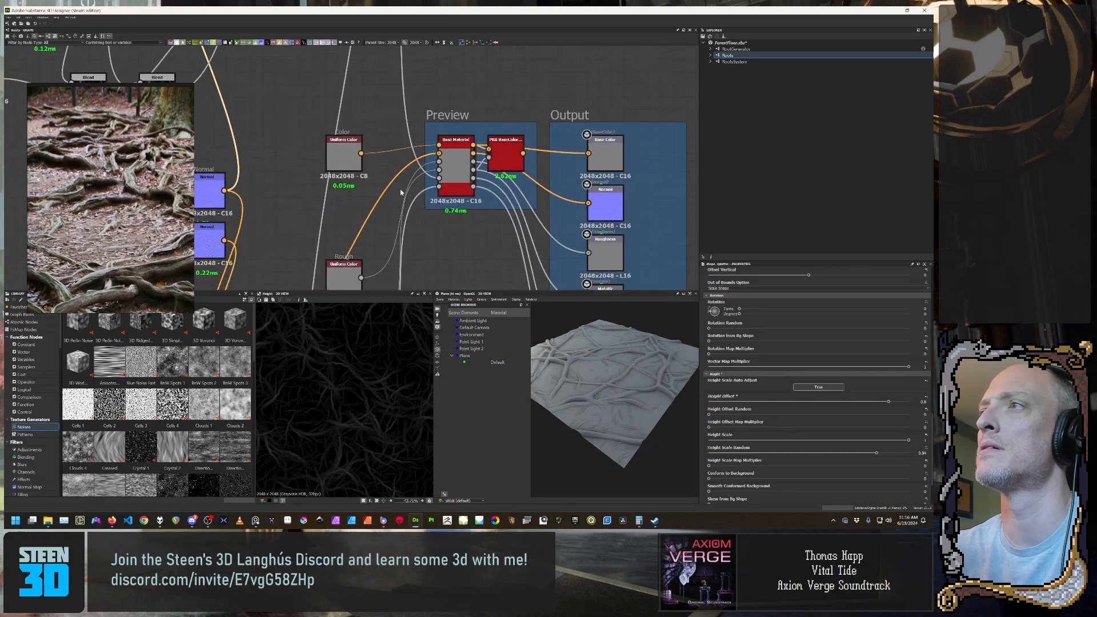
double_click(344, 269)
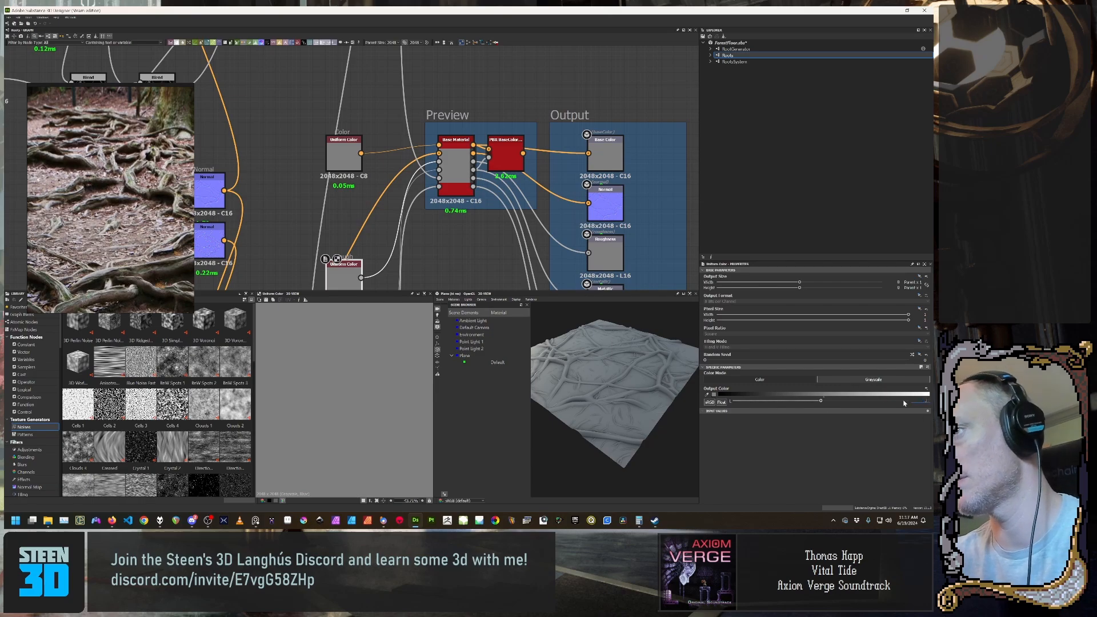
key(Return)
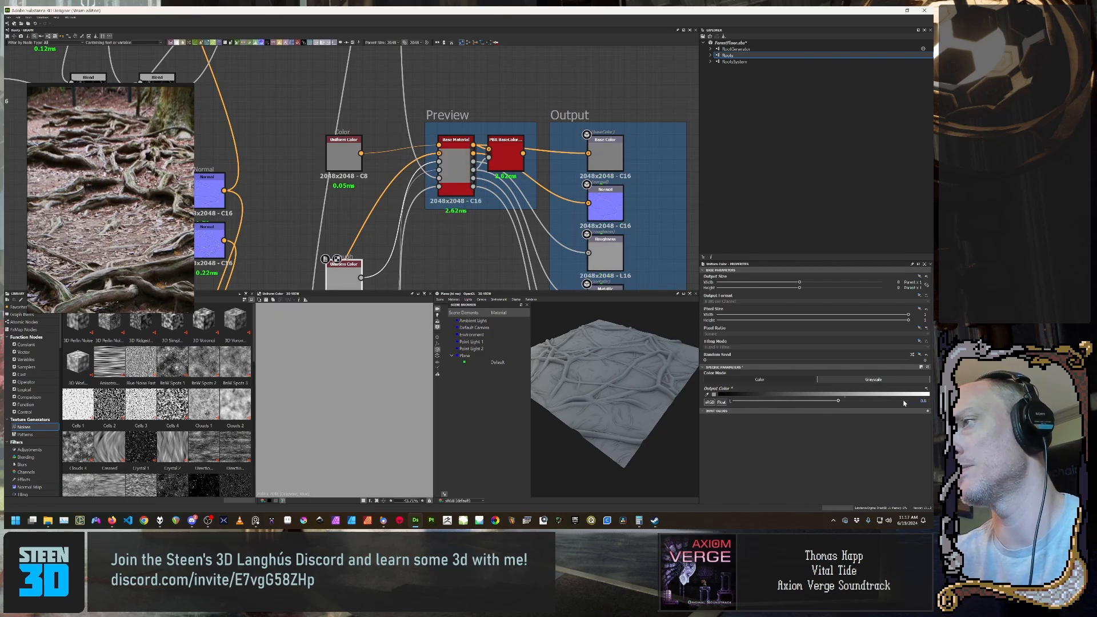
Step: Inspect the root surfaces and their crossings up close on the 3D plane with the new roughness
mouse_move(663, 371)
mouse_down()
mouse_move(634, 377)
mouse_move(606, 366)
mouse_move(655, 362)
mouse_up()
scroll(628, 369, up, 6)
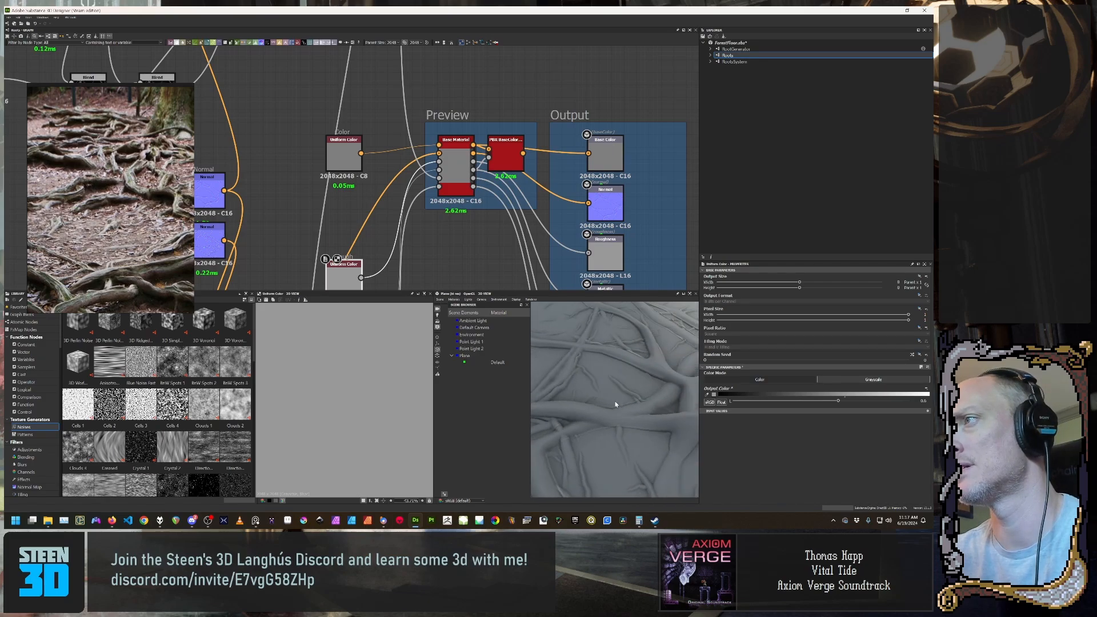
mouse_move(615, 402)
mouse_down()
mouse_move(660, 392)
mouse_move(594, 383)
mouse_move(657, 406)
mouse_move(642, 412)
mouse_move(674, 407)
mouse_move(578, 416)
mouse_move(614, 410)
mouse_move(595, 406)
mouse_move(639, 438)
mouse_move(581, 423)
mouse_move(606, 420)
mouse_up()
scroll(643, 388, down, 5)
scroll(623, 399, up, 5)
scroll(595, 406, up, 3)
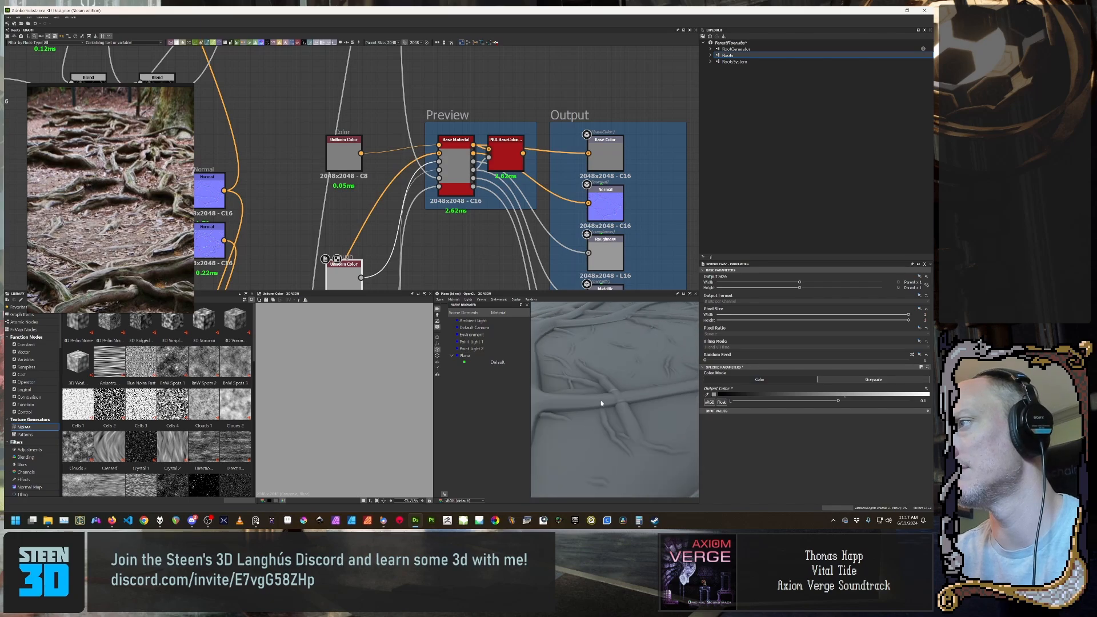
Step: Preview the root outline Blend and the combined ground and roots height Blend in the 2D view
scroll(518, 193, down, 3)
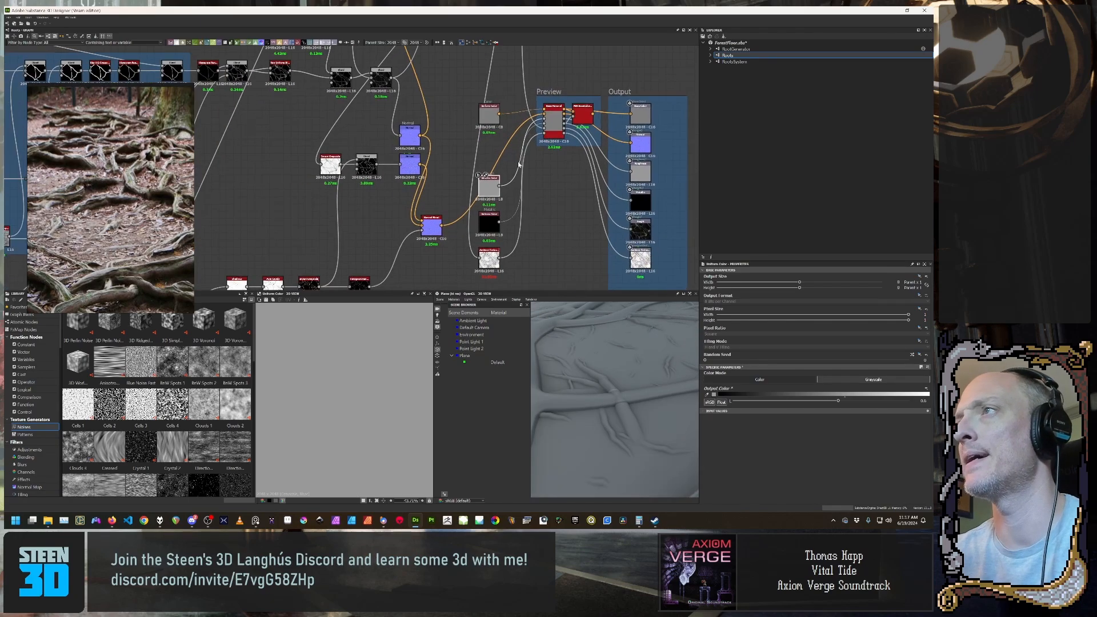
double_click(366, 167)
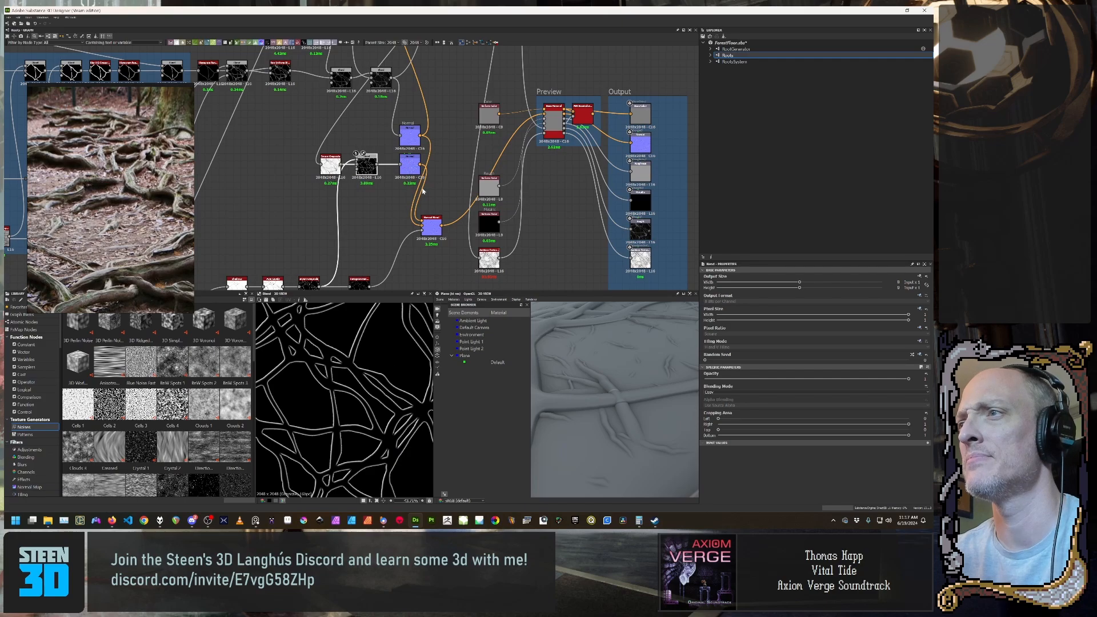
scroll(423, 191, down, 2)
double_click(378, 137)
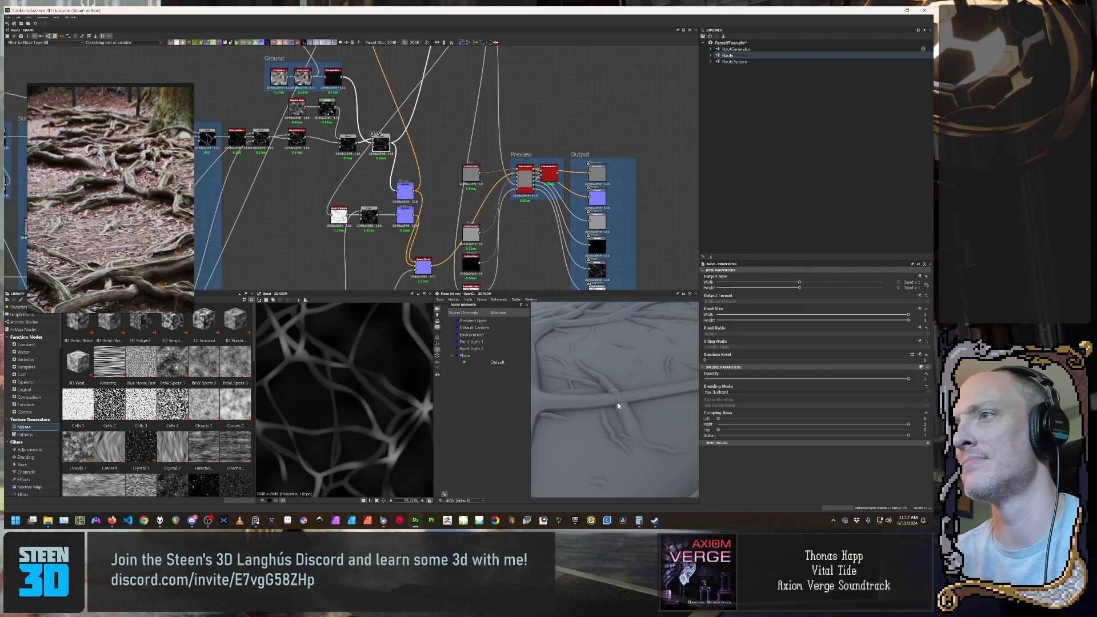
drag(617, 403, 447, 432)
middle_drag(332, 445, 369, 424)
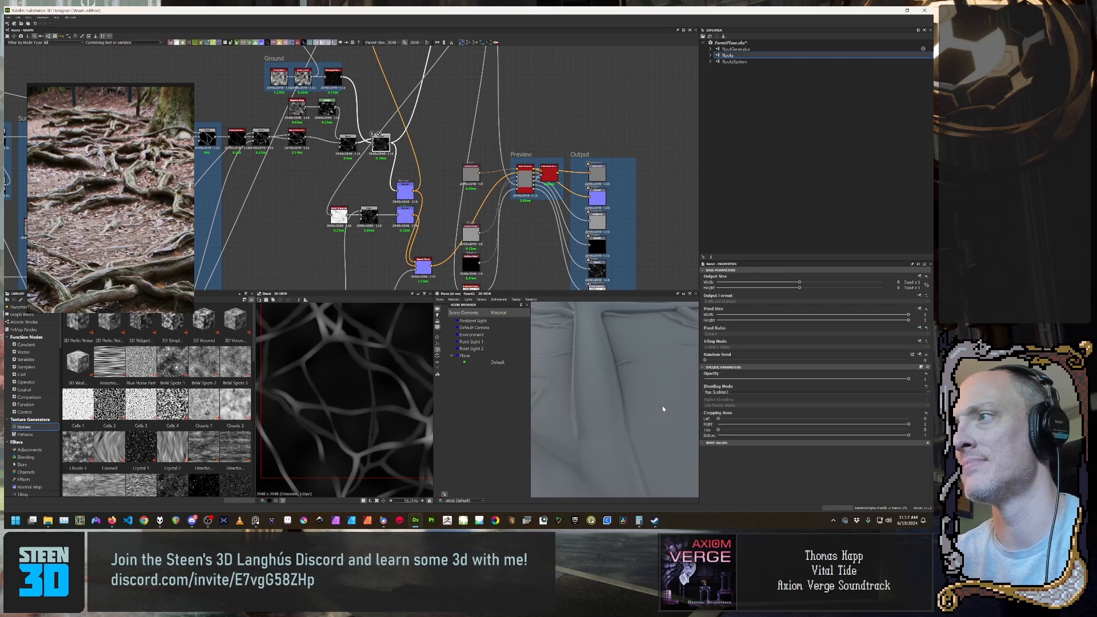
Step: Compare one root crossing close up in the 2D height preview with the same crossing on the 3D plane
scroll(661, 409, down, 5)
drag(610, 421, 594, 408)
scroll(343, 395, down, 2)
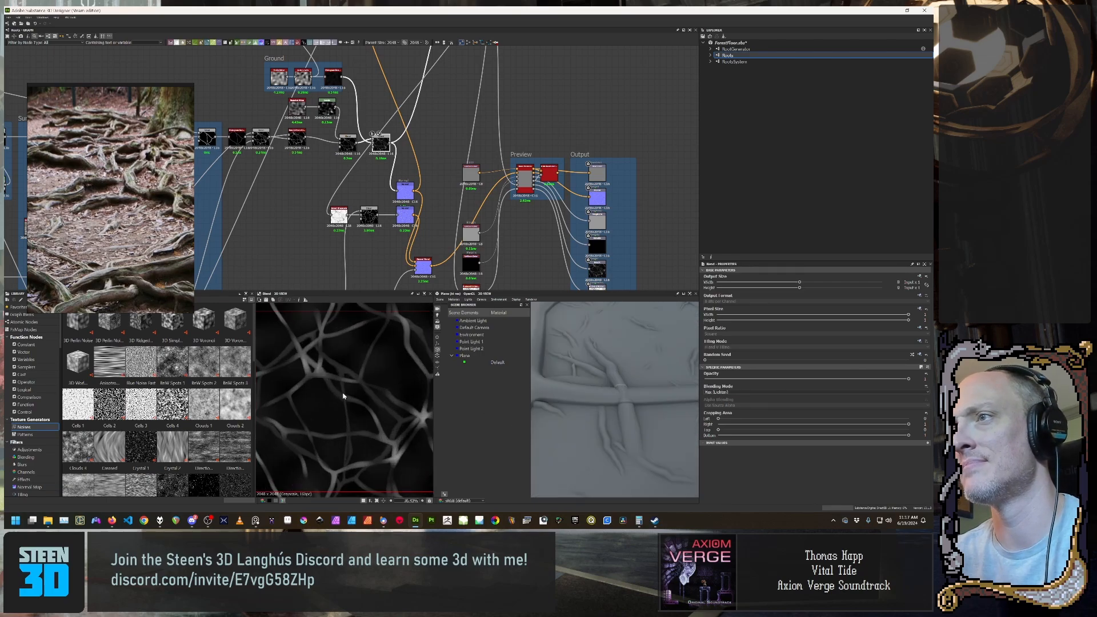
scroll(366, 424, up, 7)
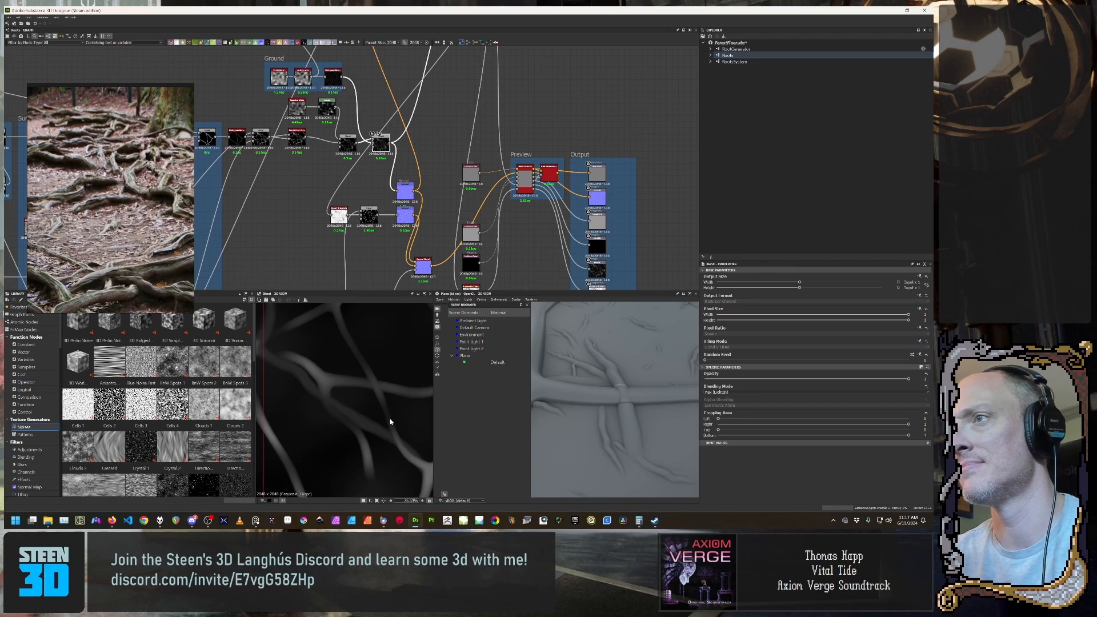
scroll(365, 402, up, 2)
scroll(378, 404, up, 2)
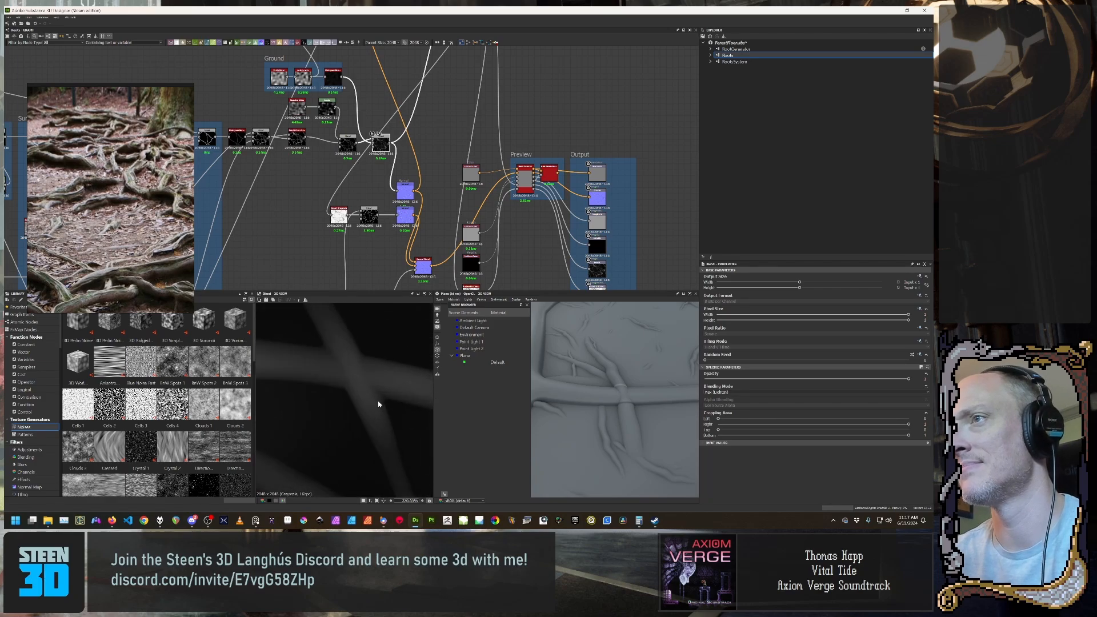
middle_drag(352, 386, 350, 404)
mouse_move(589, 401)
mouse_down()
mouse_move(588, 413)
mouse_move(584, 403)
mouse_up()
scroll(392, 236, down, 4)
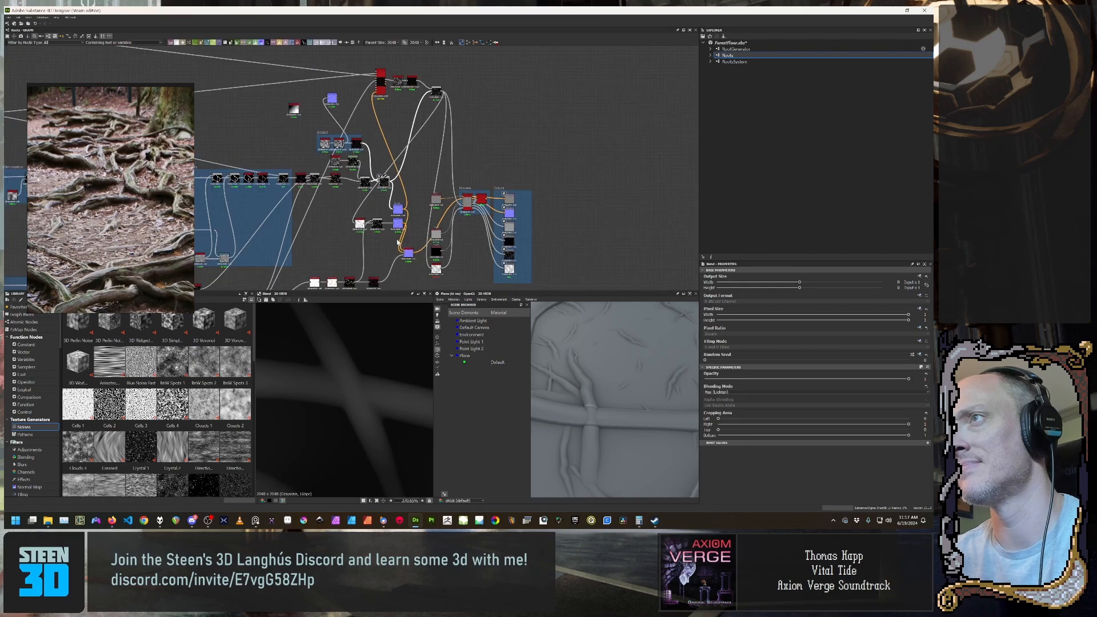
Step: Preview the two Normal nodes and the Normal Blend combining them, checking how the root crossings are shaded
scroll(399, 243, up, 3)
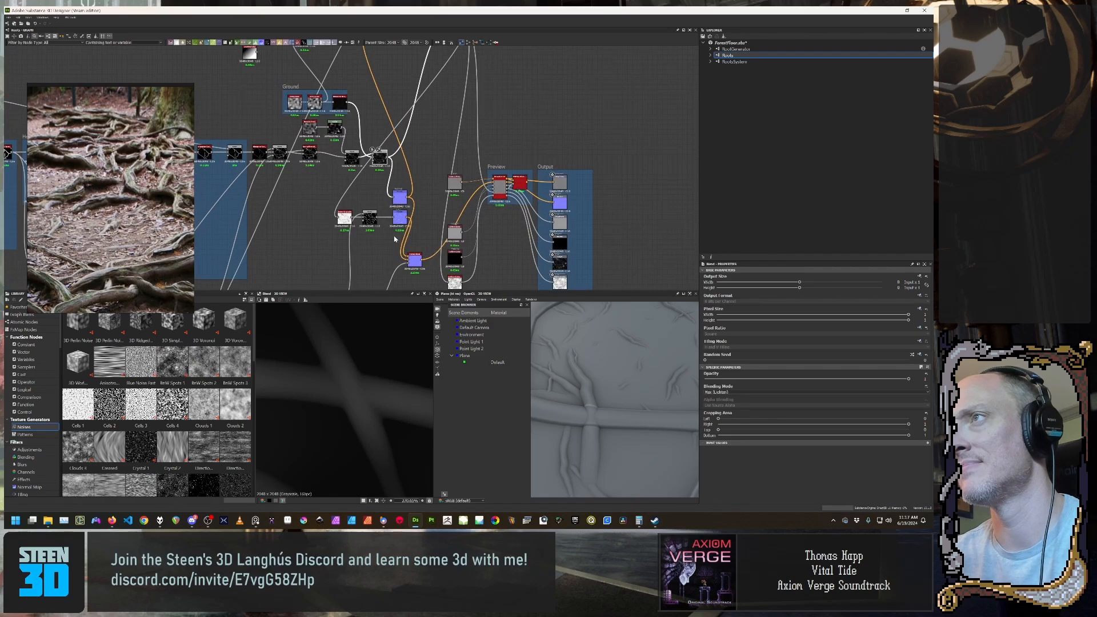
double_click(399, 199)
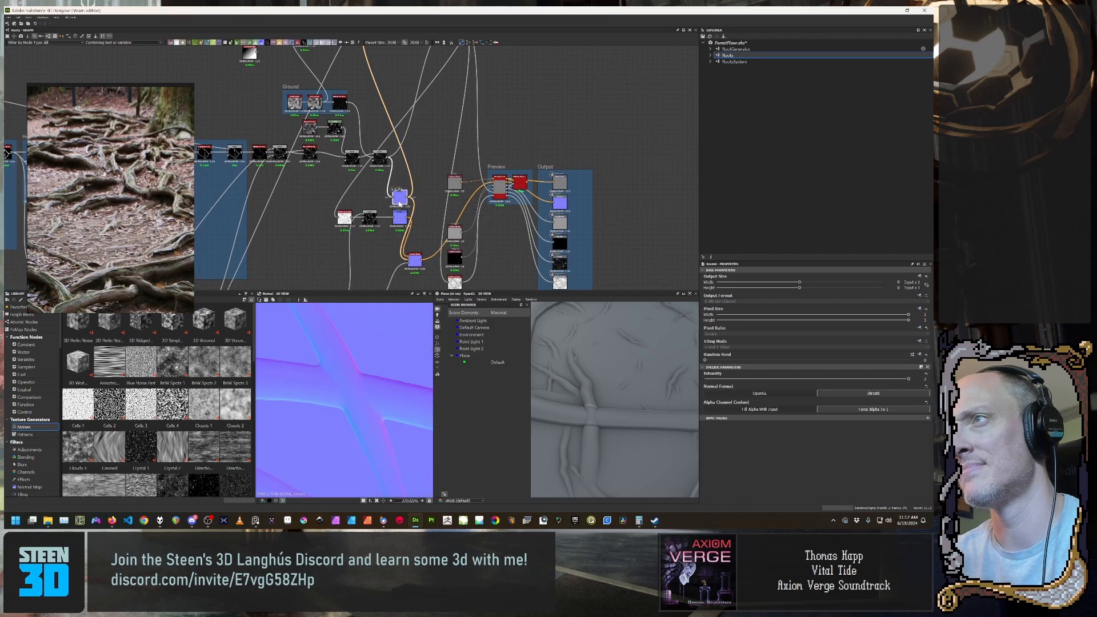
double_click(400, 221)
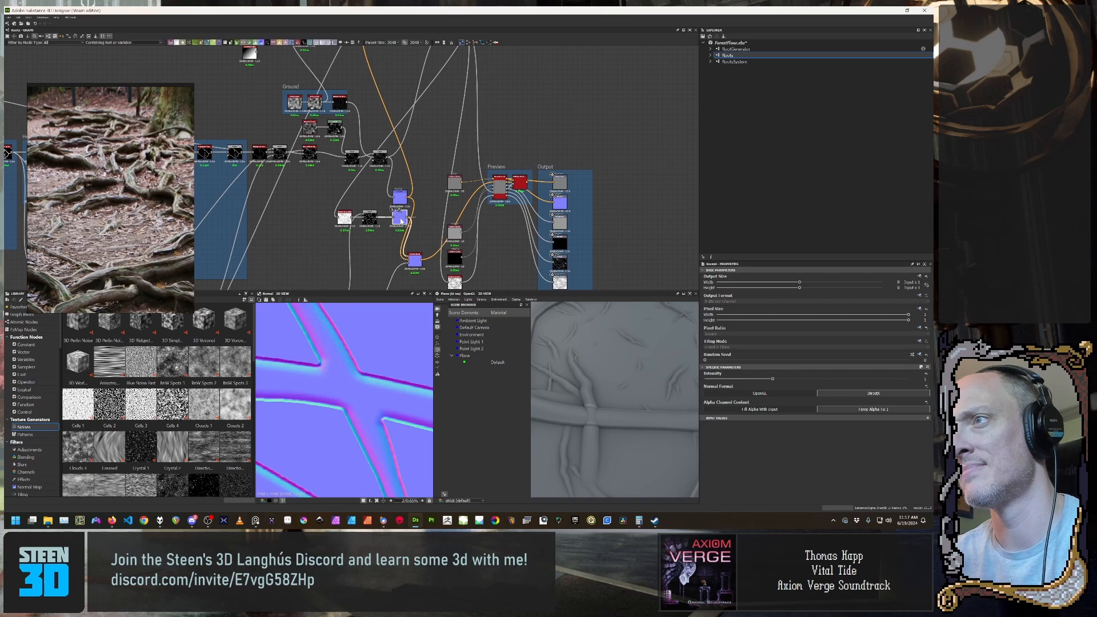
double_click(416, 262)
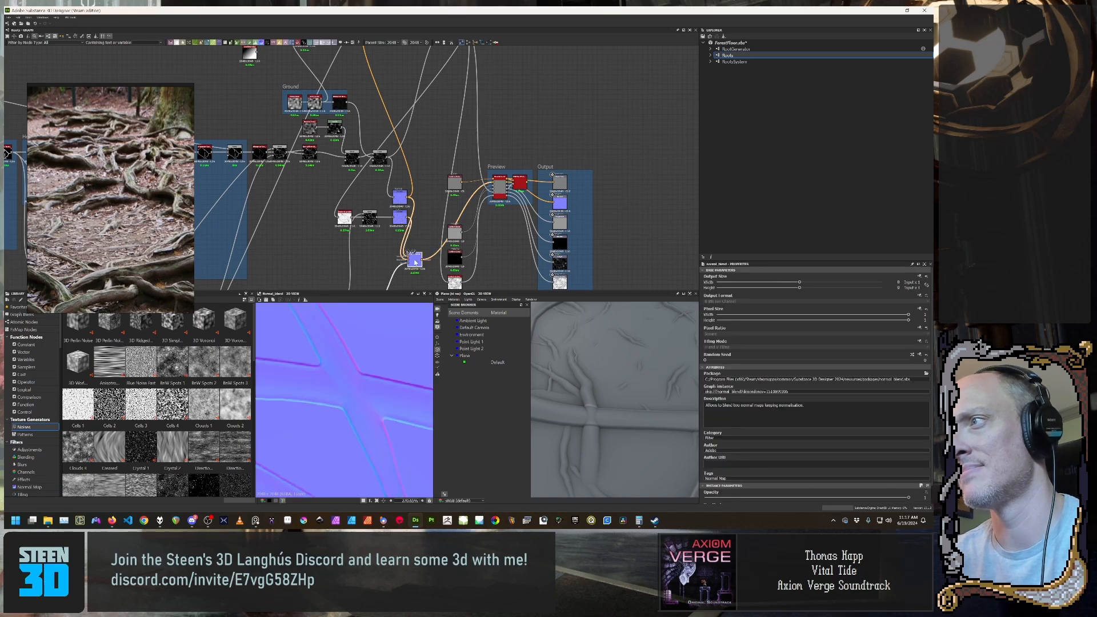
scroll(338, 437, down, 11)
middle_drag(349, 424, 347, 377)
scroll(354, 400, down, 3)
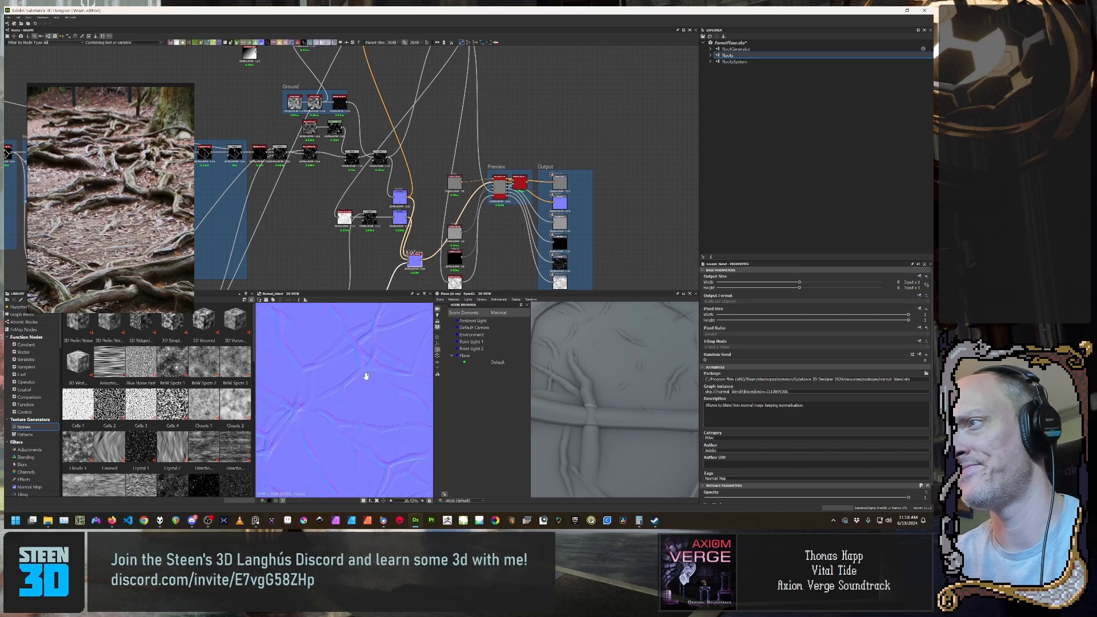
Step: Inspect the Normal Blend in the 2D view and the scattered roots from several distances on the 3D plane
scroll(368, 377, down, 4)
scroll(368, 378, up, 2)
scroll(629, 383, down, 5)
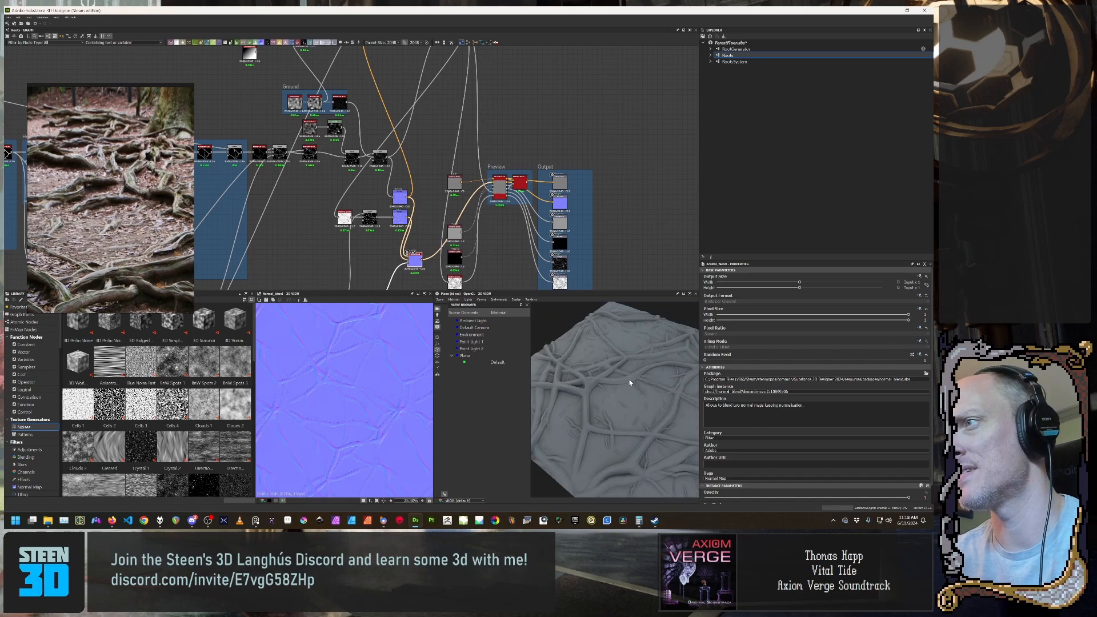
scroll(632, 400, up, 5)
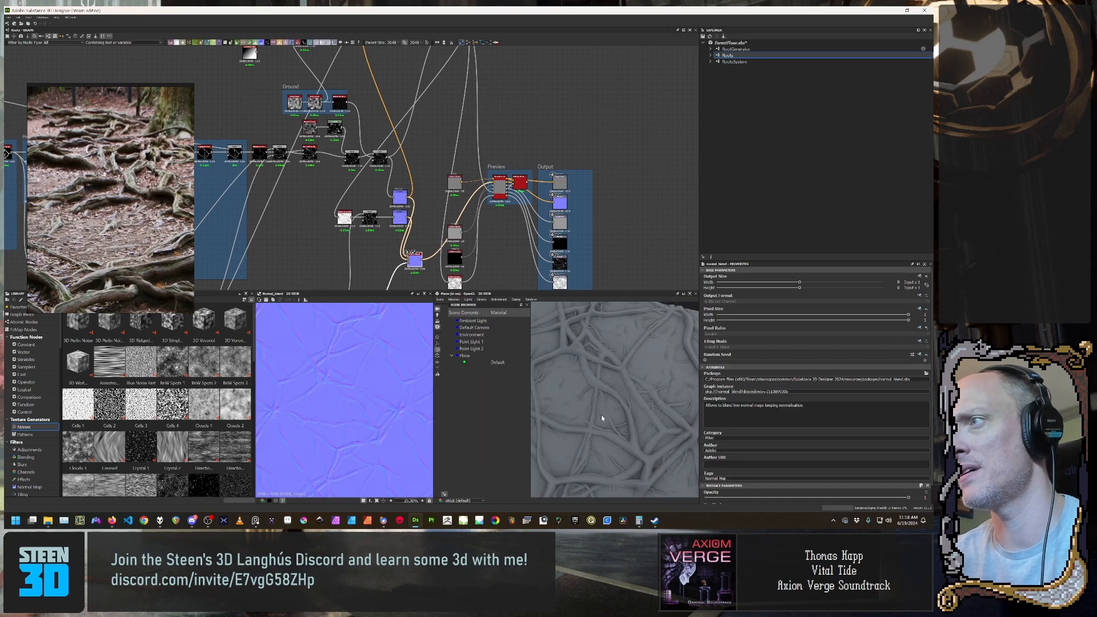
drag(622, 409, 607, 371)
scroll(608, 370, up, 3)
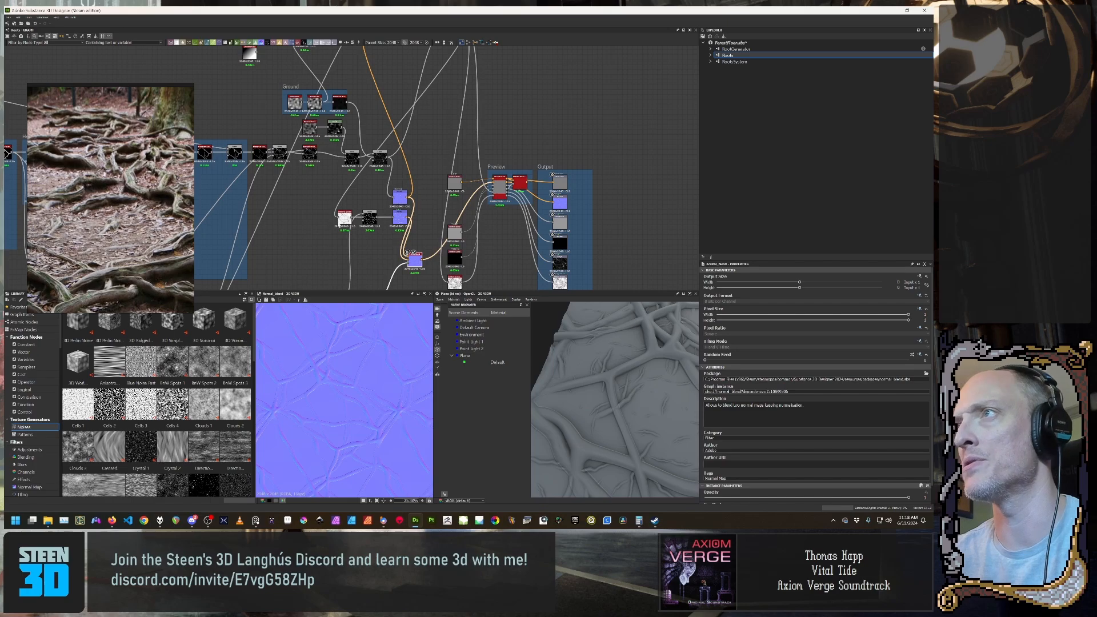
Step: Preview the combined height Blend and the Invert Grayscale node that takes its output
scroll(338, 224, down, 3)
middle_drag(308, 107, 306, 130)
scroll(423, 189, up, 4)
middle_drag(395, 202, 447, 121)
scroll(448, 121, up, 3)
middle_drag(303, 268, 389, 213)
double_click(393, 174)
double_click(387, 129)
middle_drag(392, 170, 380, 194)
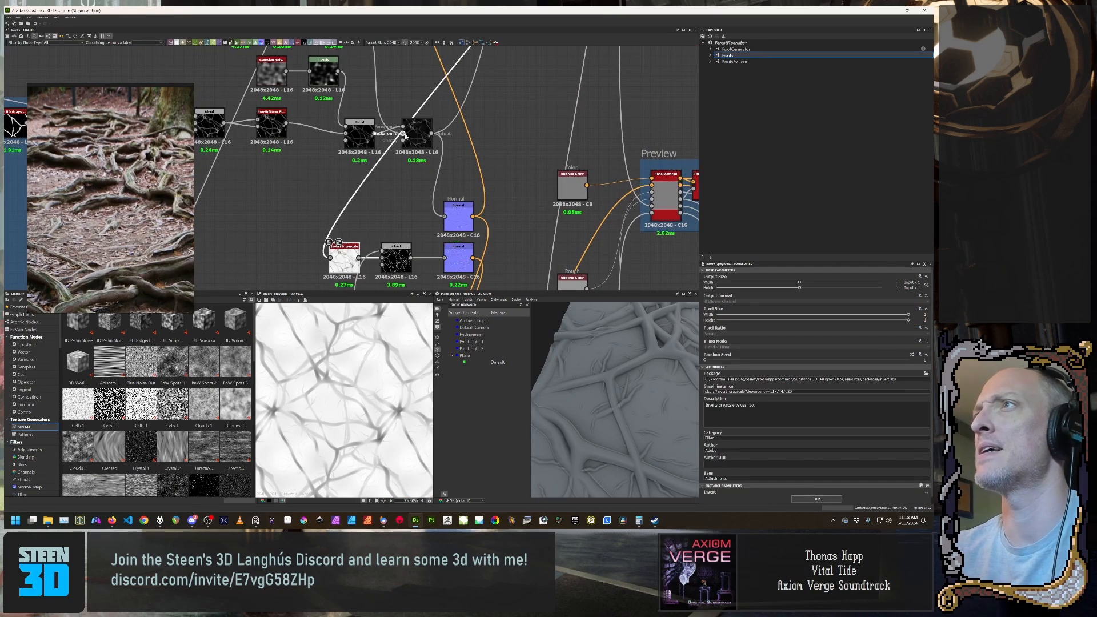
Step: Compare the inverted combined height with the root outline mask in the 2D view
scroll(504, 132, down, 3)
middle_drag(508, 117, 424, 135)
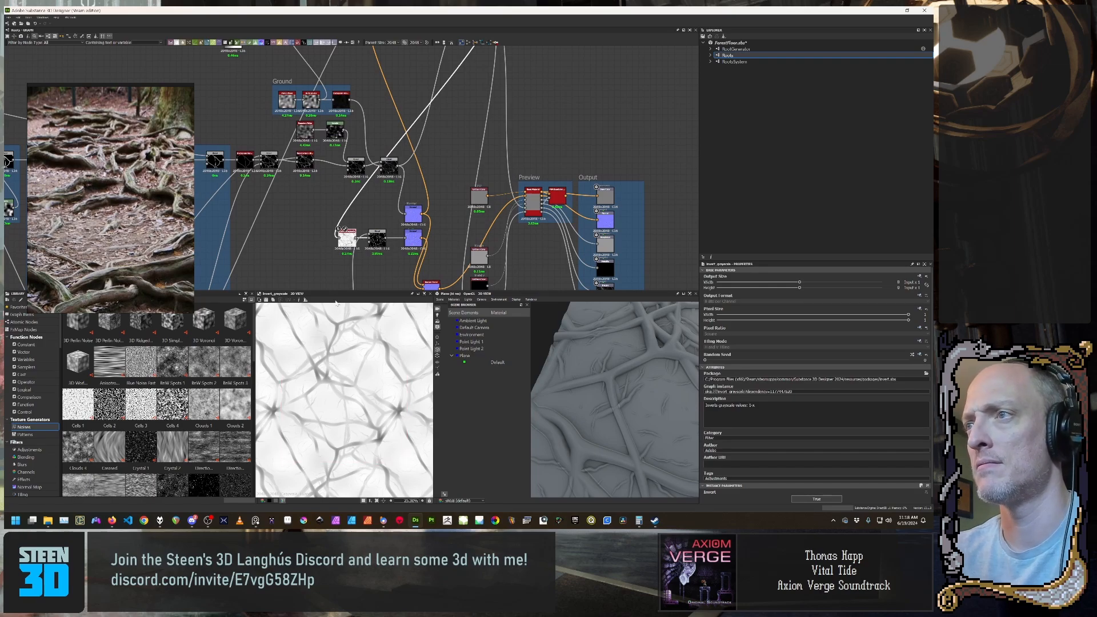
scroll(336, 304, up, 3)
middle_drag(341, 248, 334, 163)
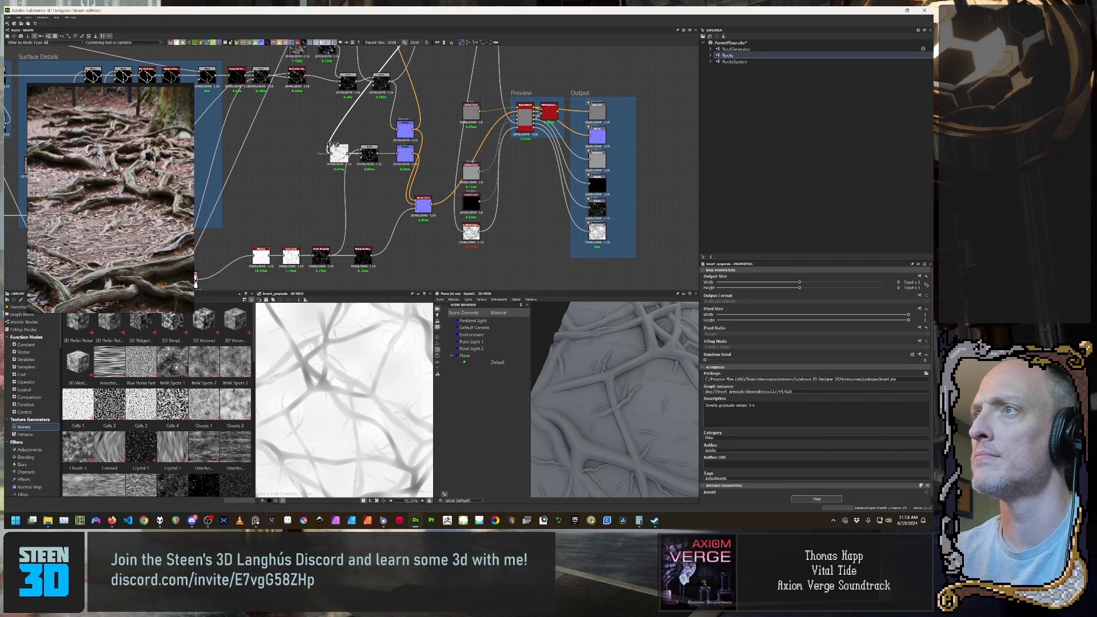
double_click(321, 256)
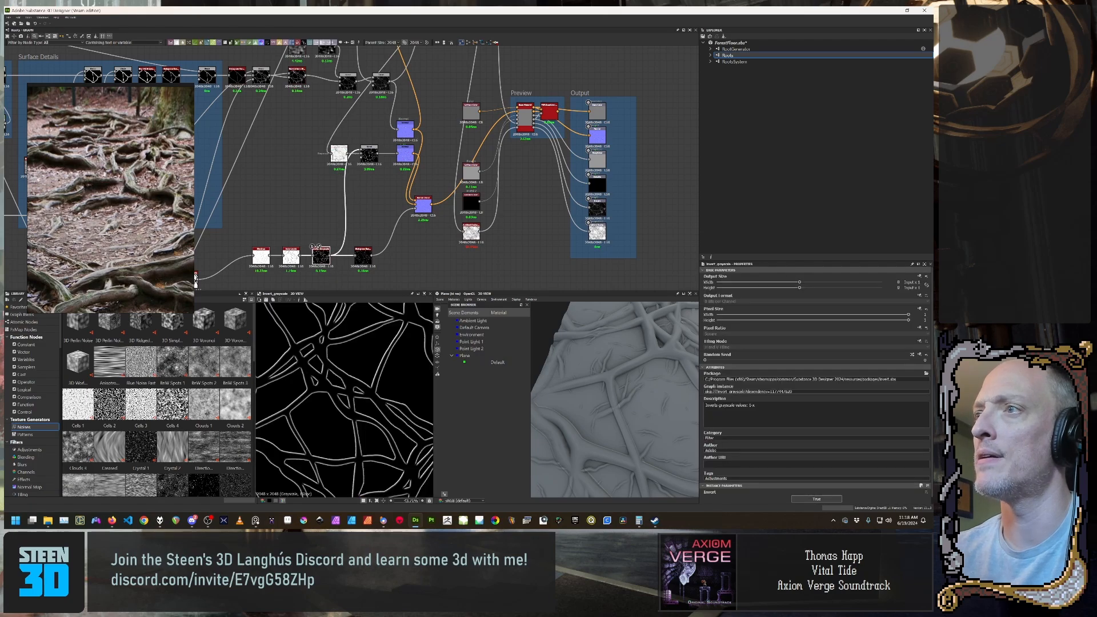
double_click(331, 154)
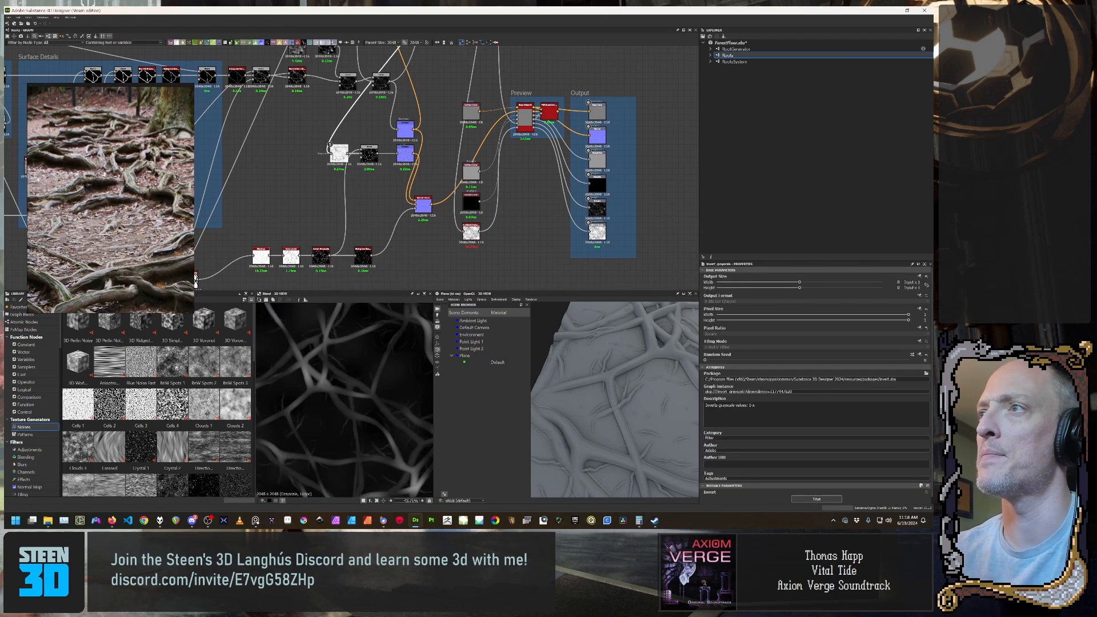
double_click(318, 249)
Step: Trace the root outline chain from its Histogram Range back through Invert Grayscale, Auto Levels and Shadows to the inverted root mask
middle_drag(321, 256, 376, 255)
scroll(411, 223, down, 1)
double_click(417, 222)
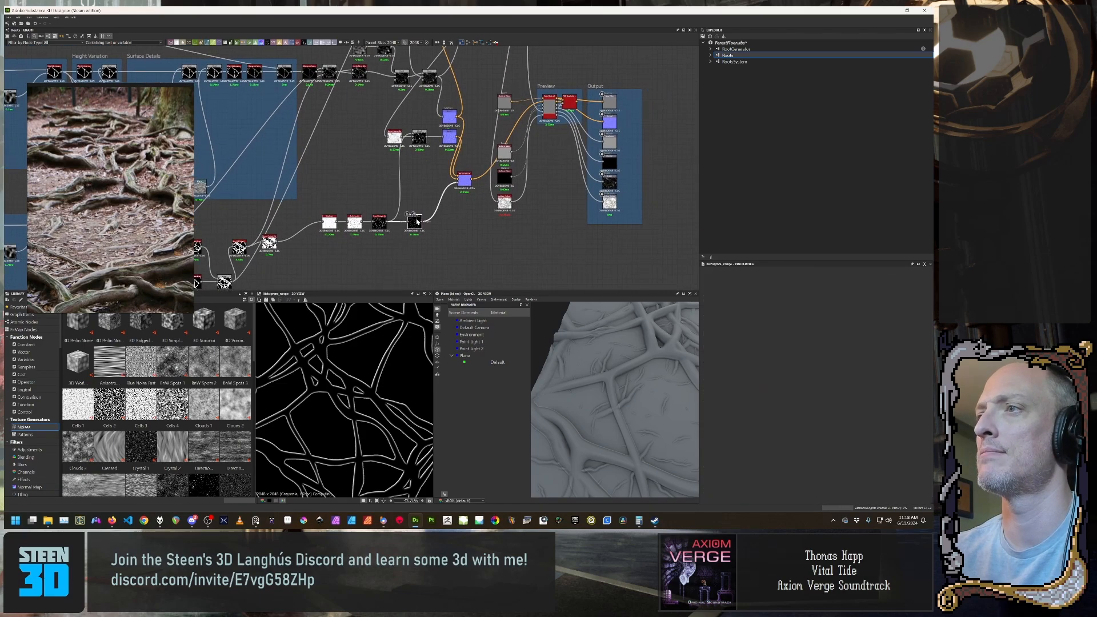
scroll(399, 256, up, 2)
double_click(367, 212)
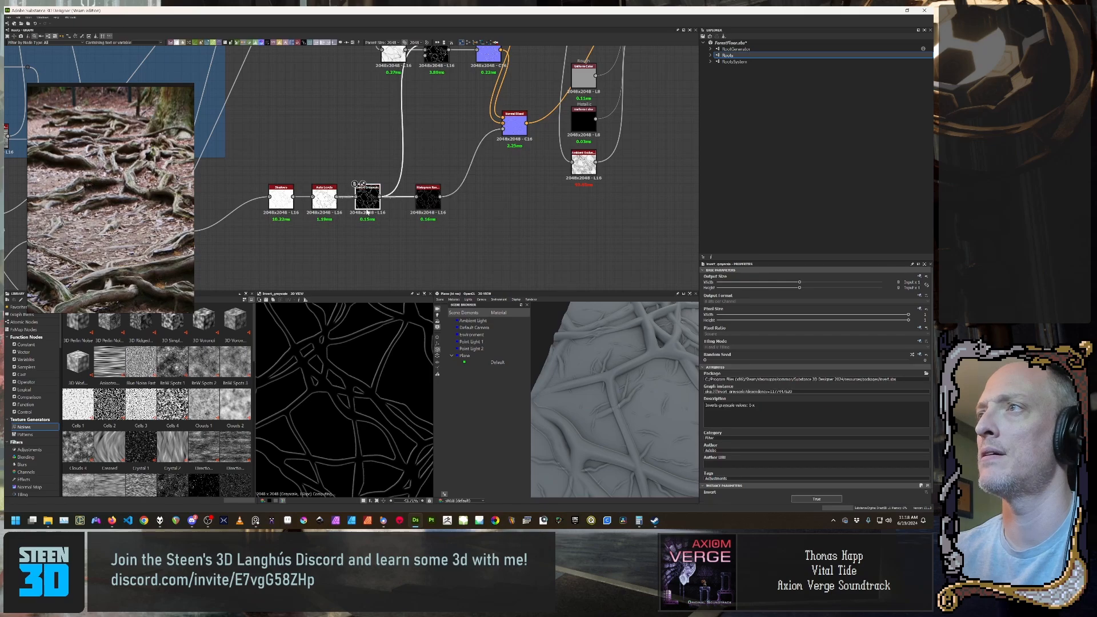
double_click(325, 206)
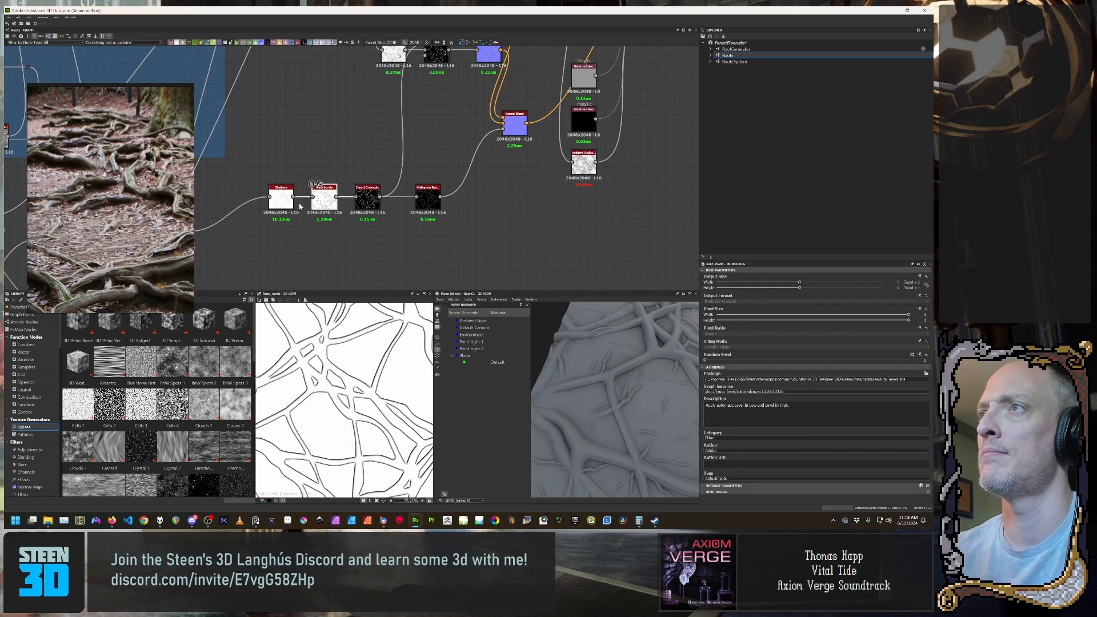
double_click(281, 198)
middle_drag(290, 203, 402, 206)
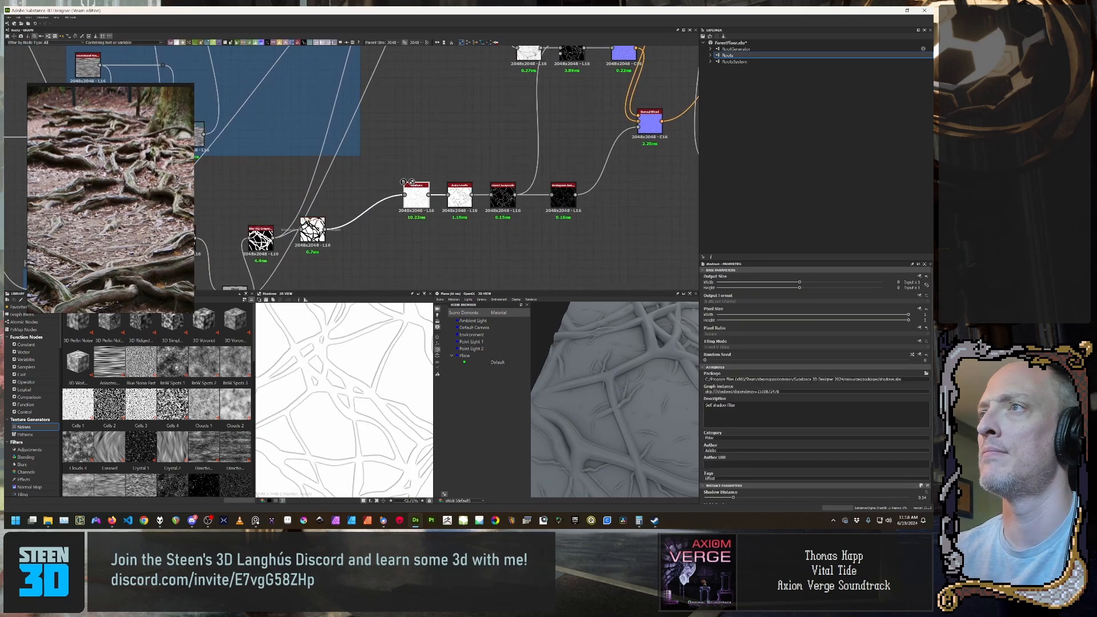
double_click(313, 230)
Step: Check the inverted root mask with its inversion switched off and on, and preview the two Histogram Scan masks feeding the chain
drag(312, 230, 321, 238)
scroll(321, 239, down, 1)
middle_drag(321, 239, 411, 211)
click(817, 499)
click(817, 499)
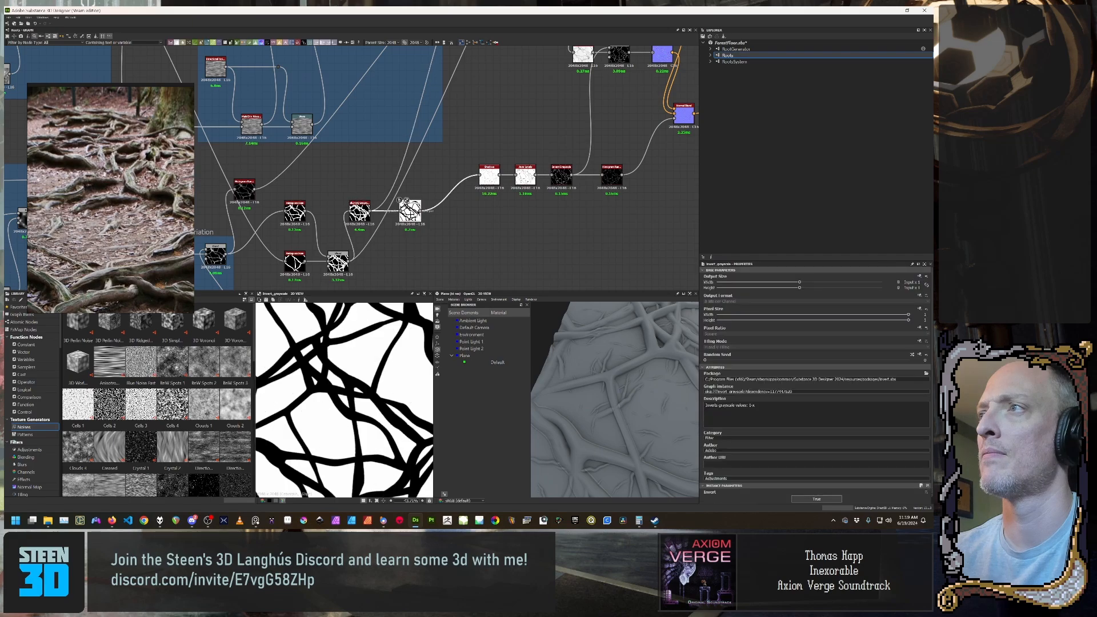
drag(410, 211, 421, 211)
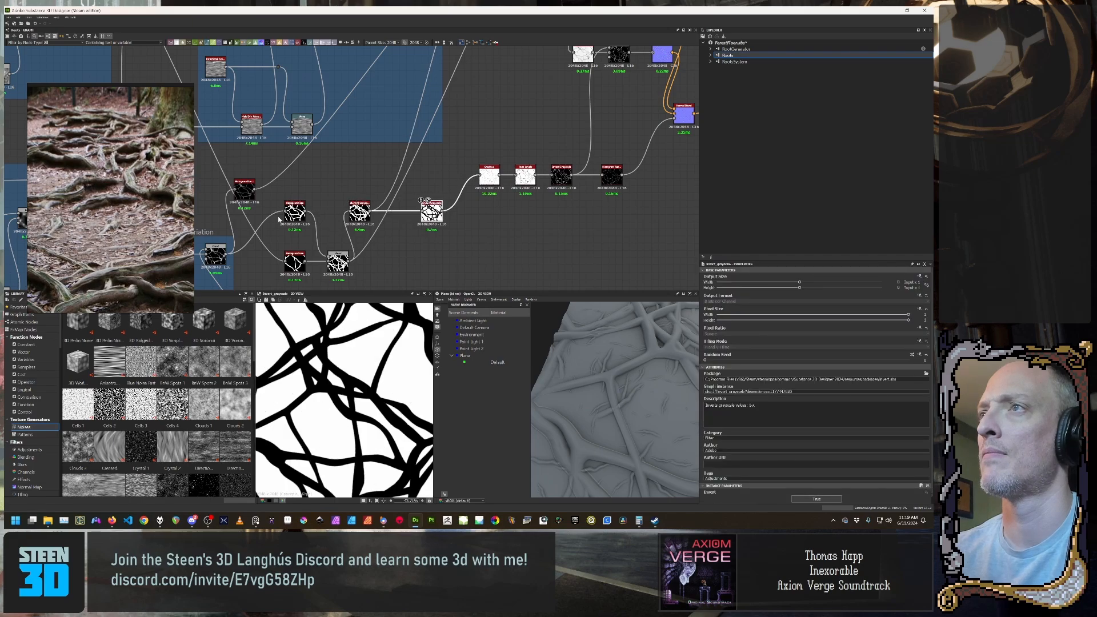
click(311, 197)
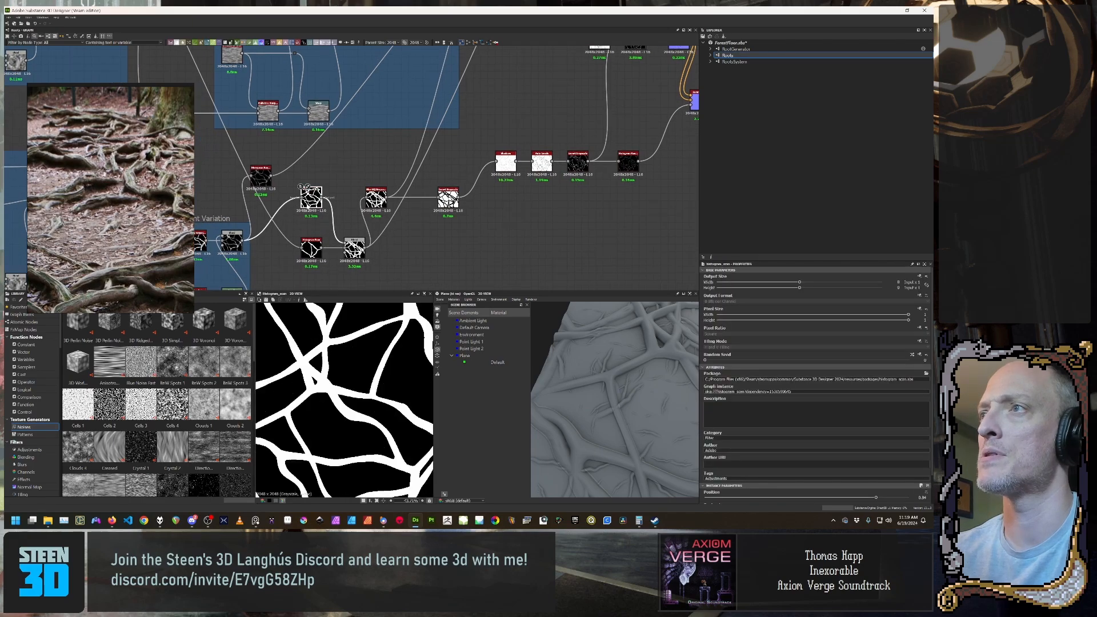
double_click(311, 248)
Step: Rearrange the mask nodes, placing Invert Grayscale beside Shadows and lining Blur HQ Grayscale up with the mask Blend
drag(354, 249, 340, 249)
drag(376, 199, 469, 196)
key(space)
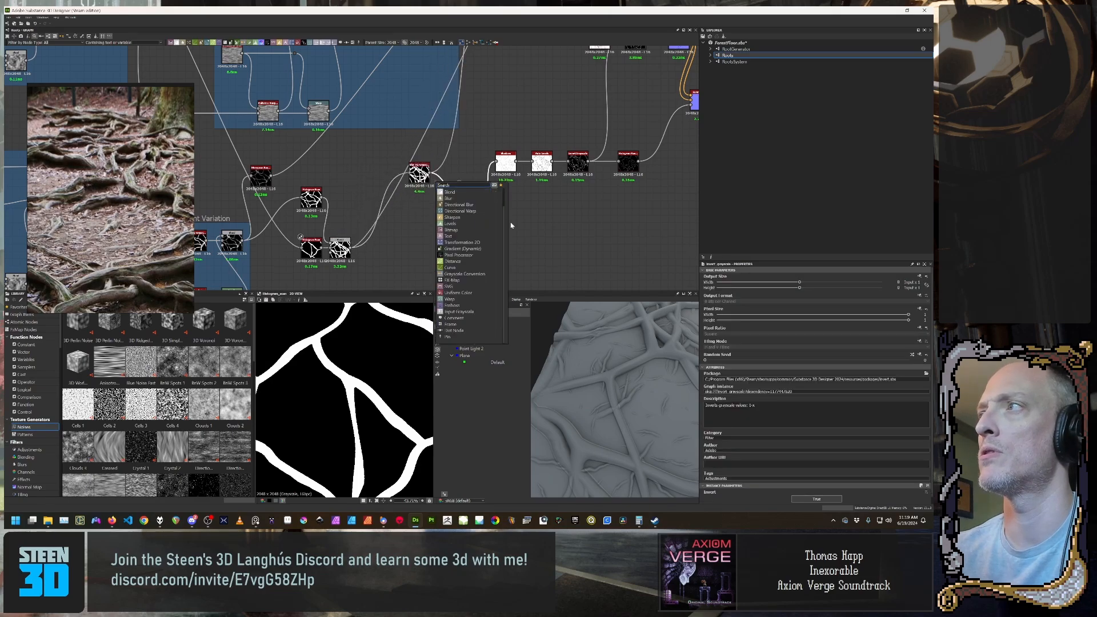
middle_drag(560, 231, 535, 233)
scroll(535, 232, down, 1)
drag(490, 208, 622, 174)
click(542, 208)
drag(464, 203, 500, 178)
drag(416, 184, 438, 246)
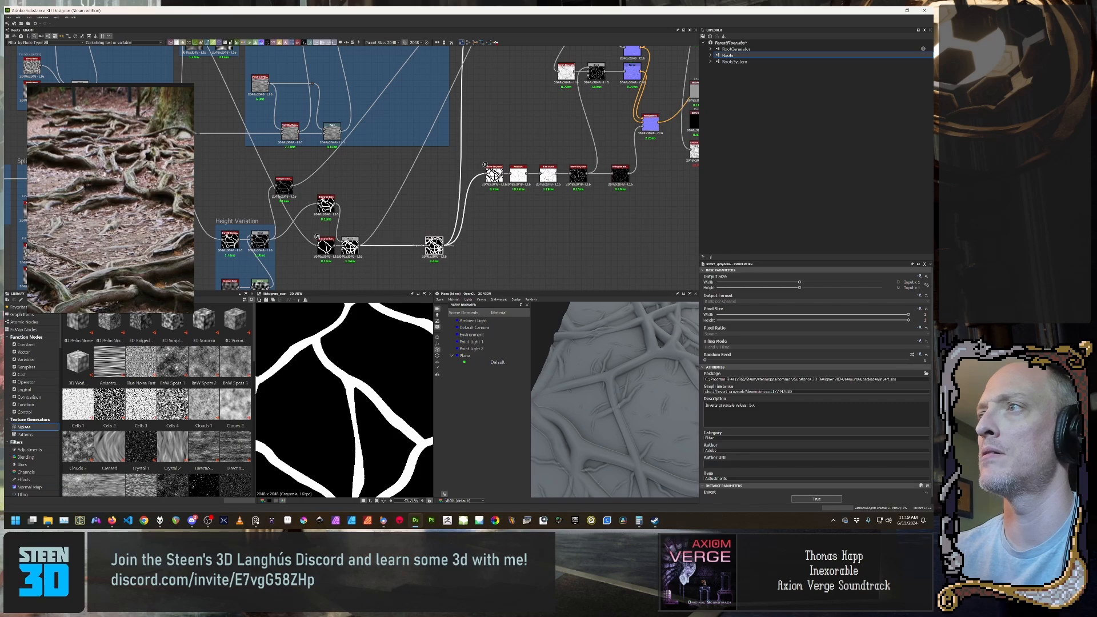
Step: Insert a Blend node on the link between the root mask Blend and the Blur HQ Grayscale
scroll(437, 245, up, 5)
middle_drag(278, 230, 368, 213)
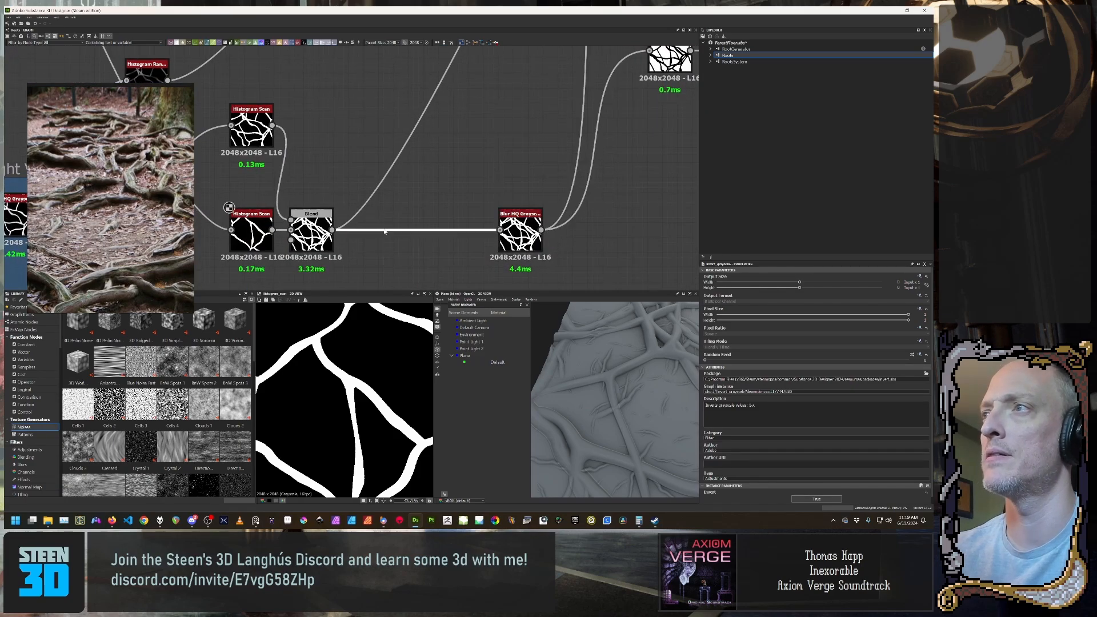
key(space)
text(blend)
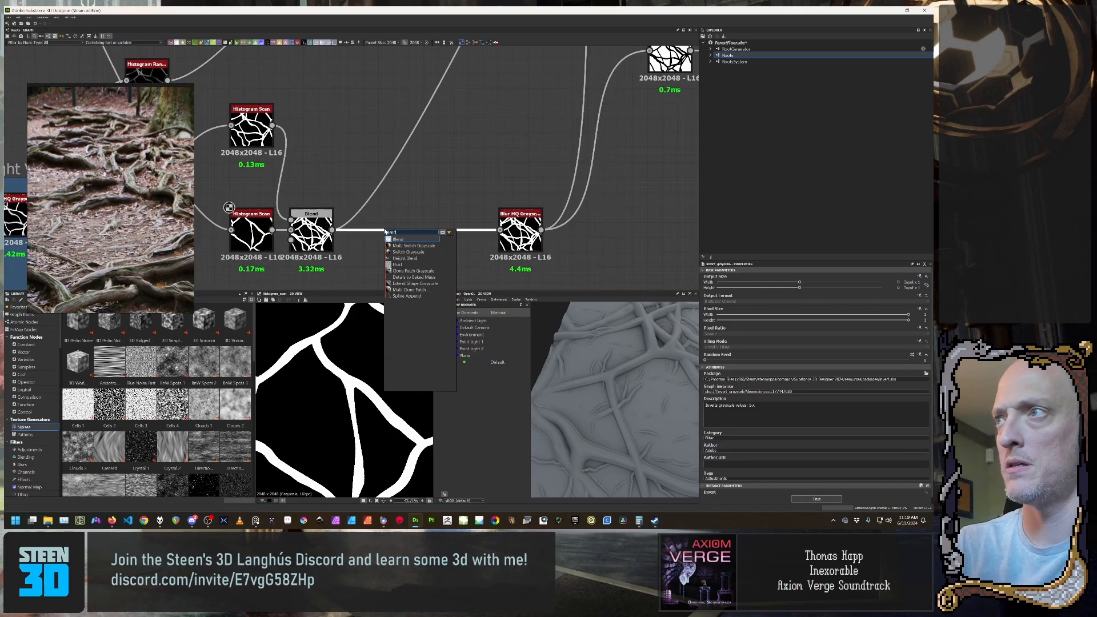
key(Return)
Step: Add a Histogram Scan above the new Blend, fed from the Blend that combines main and scattered root heights
scroll(386, 231, down, 6)
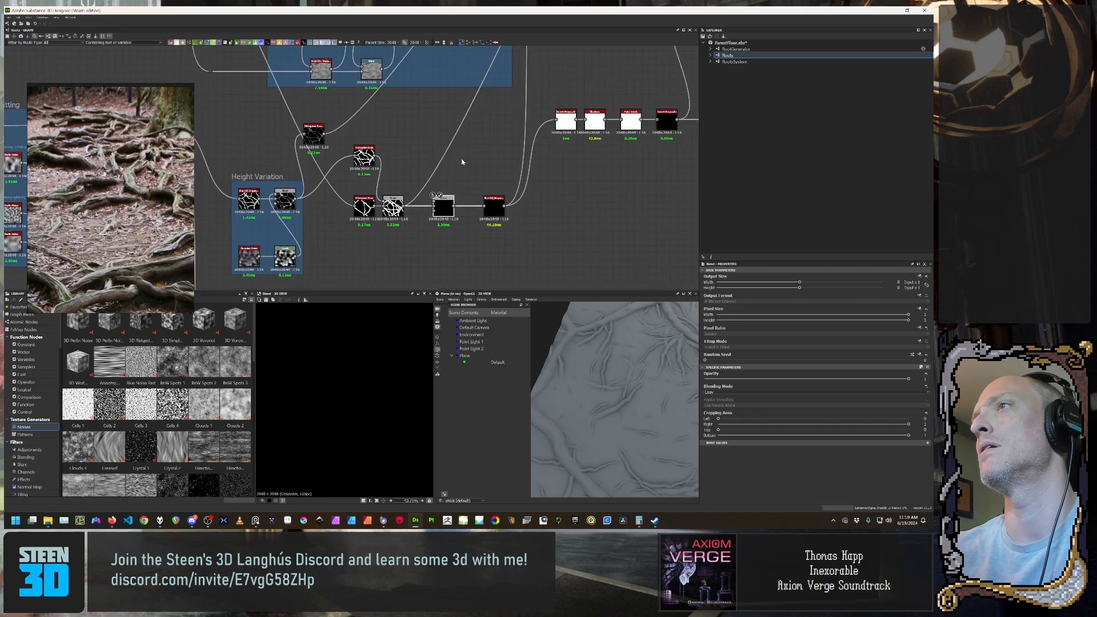
middle_drag(450, 172, 422, 216)
middle_drag(529, 86, 406, 217)
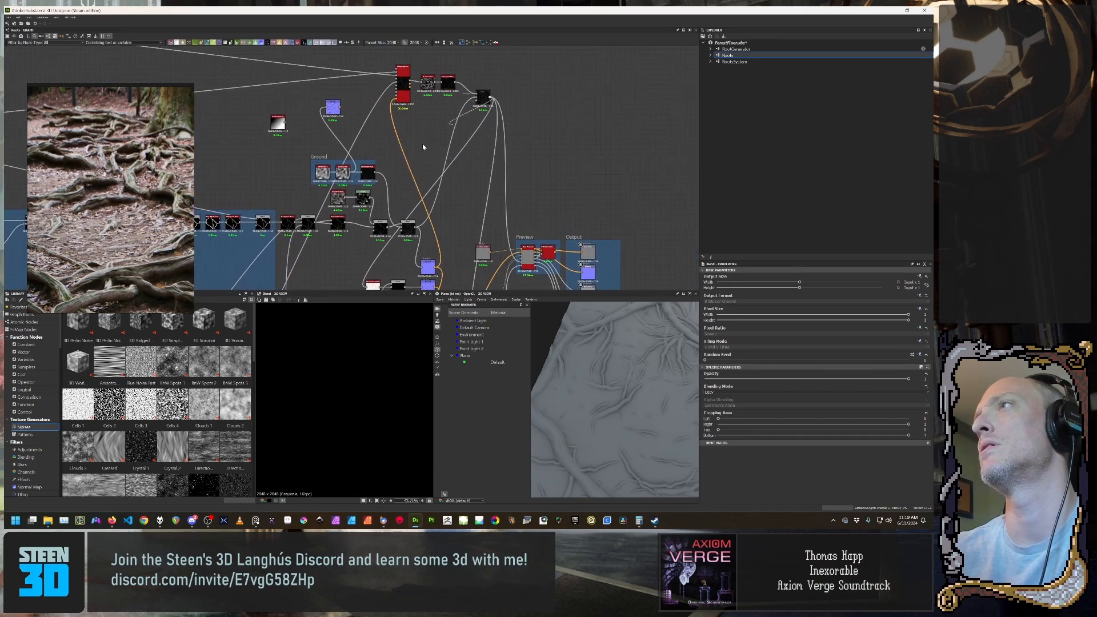
middle_drag(318, 258, 395, 62)
drag(336, 159, 298, 216)
middle_drag(302, 241, 242, 335)
scroll(299, 272, down, 2)
drag(425, 89, 316, 132)
scroll(309, 220, up, 4)
text(hist)
key(Down)
key(Return)
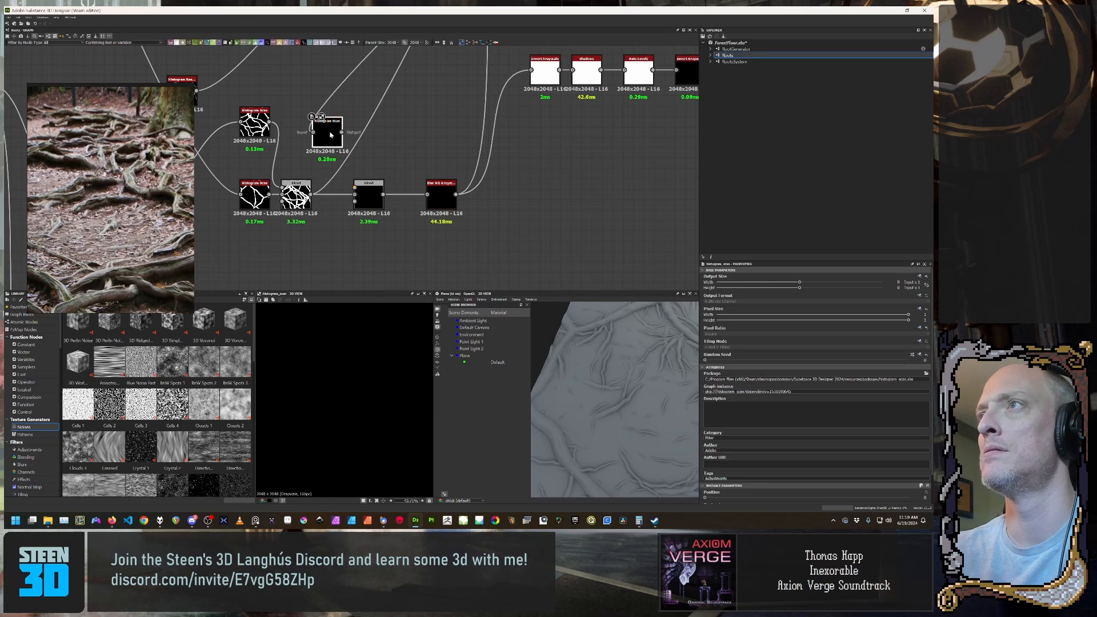
Step: Set the new Histogram Scan's contrast to 1 and its position to about 0.9
scroll(756, 476, down, 2)
drag(741, 466, 935, 485)
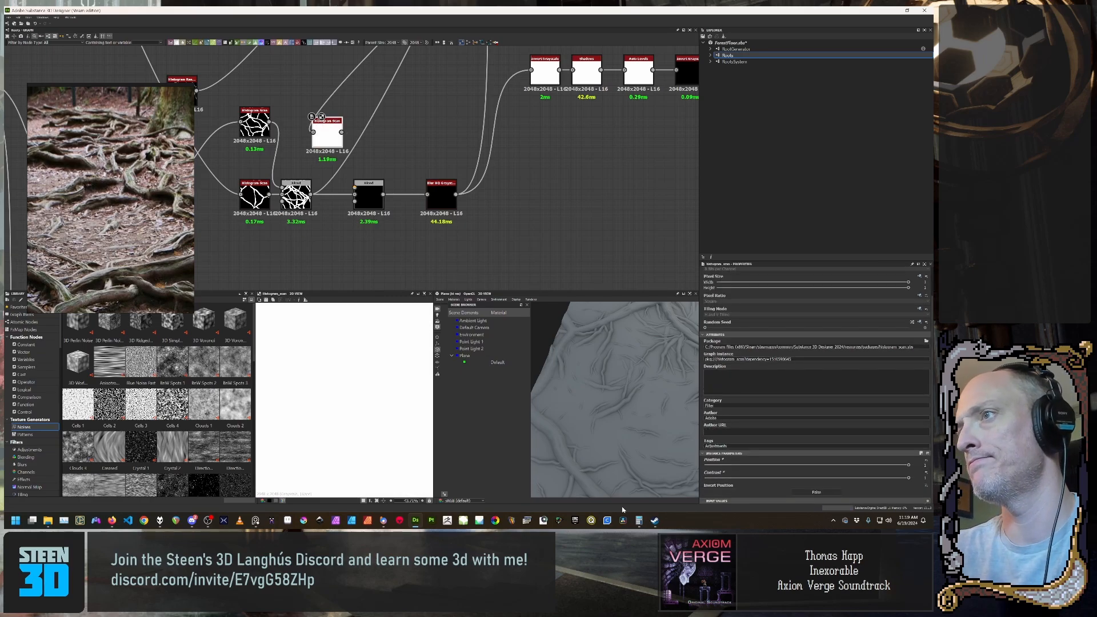
drag(874, 466, 890, 490)
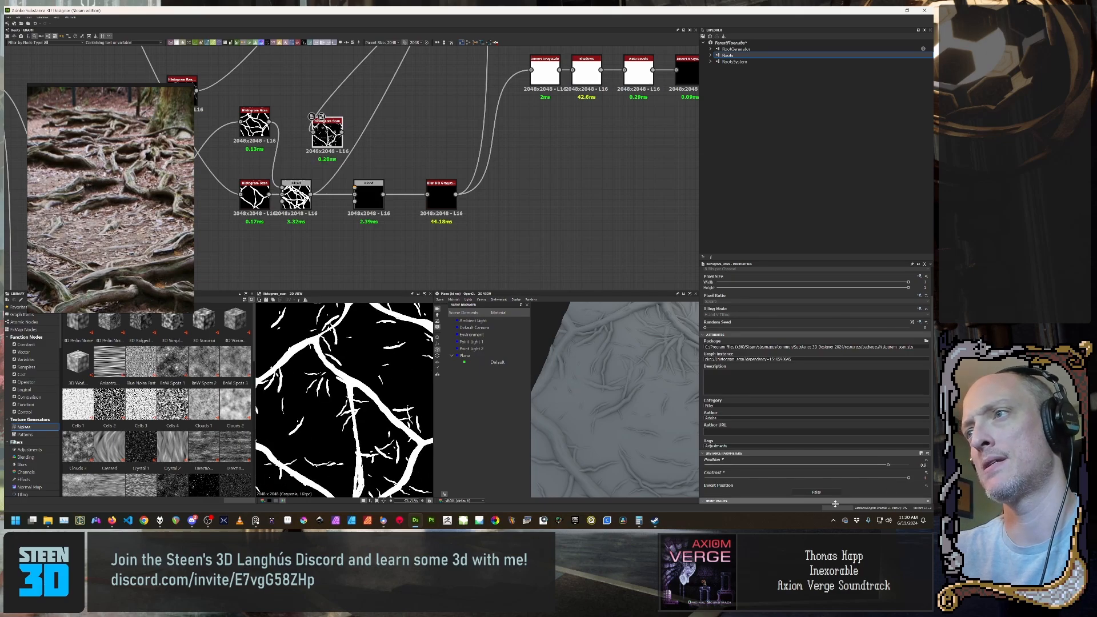
Step: Rewire the new Histogram Scan's input to the scattered roots' Histogram Range and preview the resulting mask
scroll(311, 416, down, 3)
scroll(311, 416, down, 3)
scroll(310, 416, up, 2)
middle_drag(366, 216, 343, 258)
scroll(375, 166, down, 3)
middle_drag(376, 167, 316, 376)
double_click(368, 231)
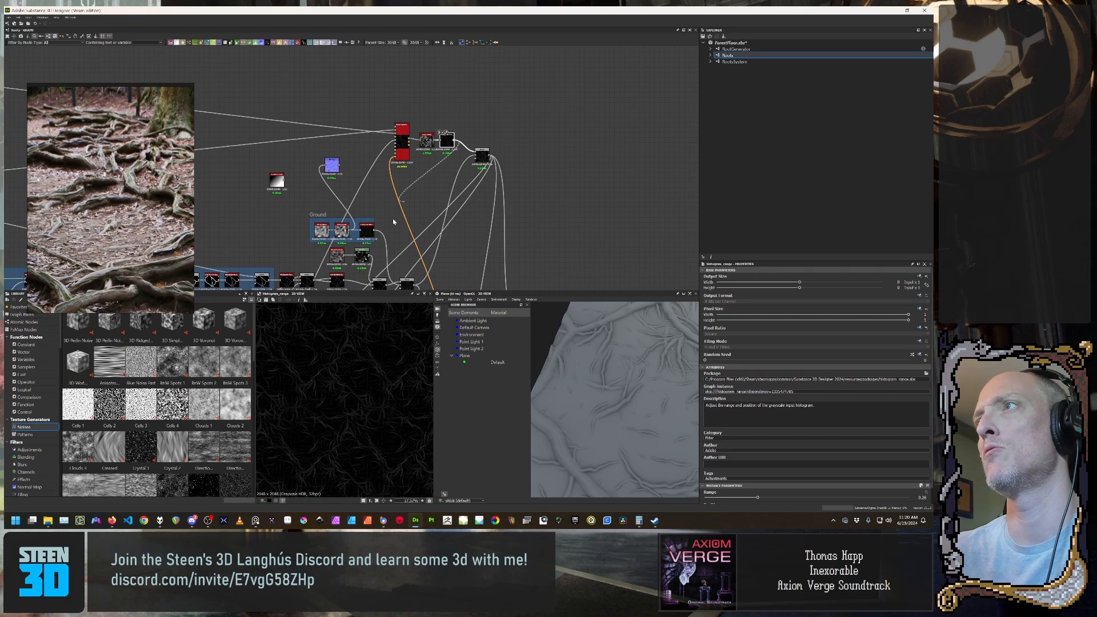
click(377, 231)
middle_drag(390, 226, 478, 67)
middle_drag(431, 153, 448, 112)
scroll(449, 112, up, 10)
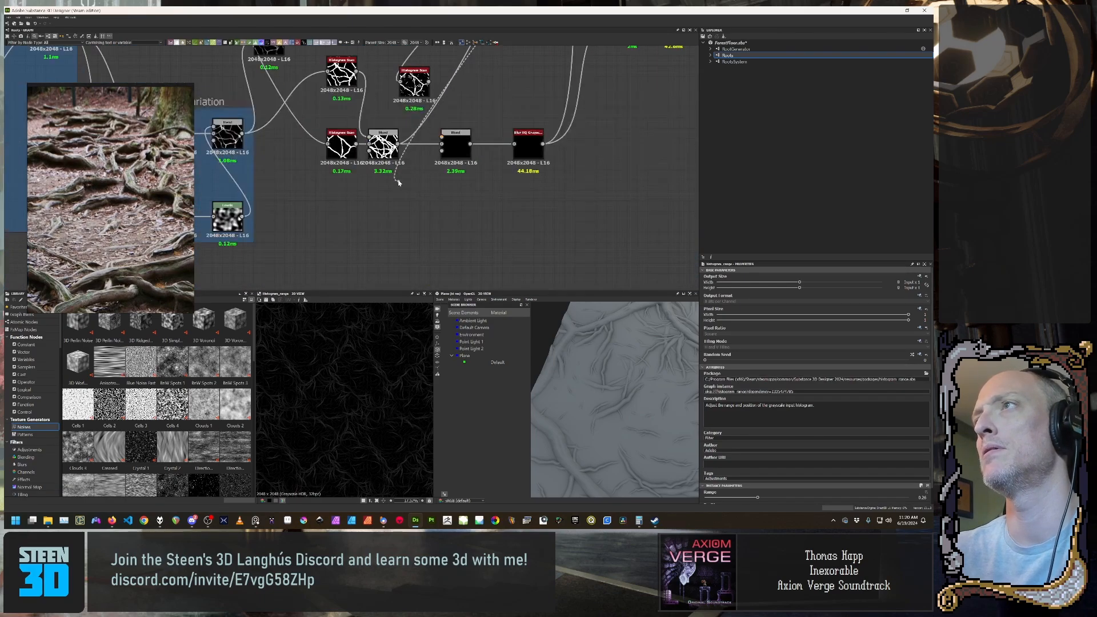
click(381, 109)
double_click(399, 117)
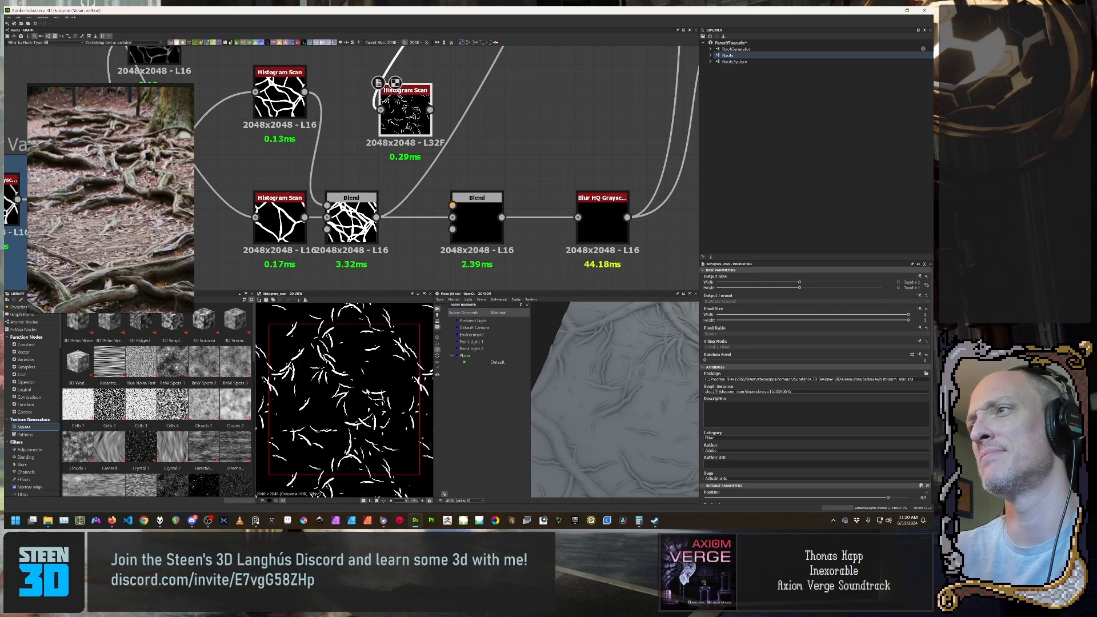
Step: Set the scattered roots' Histogram Scan position to 0.985
scroll(866, 479, down, 2)
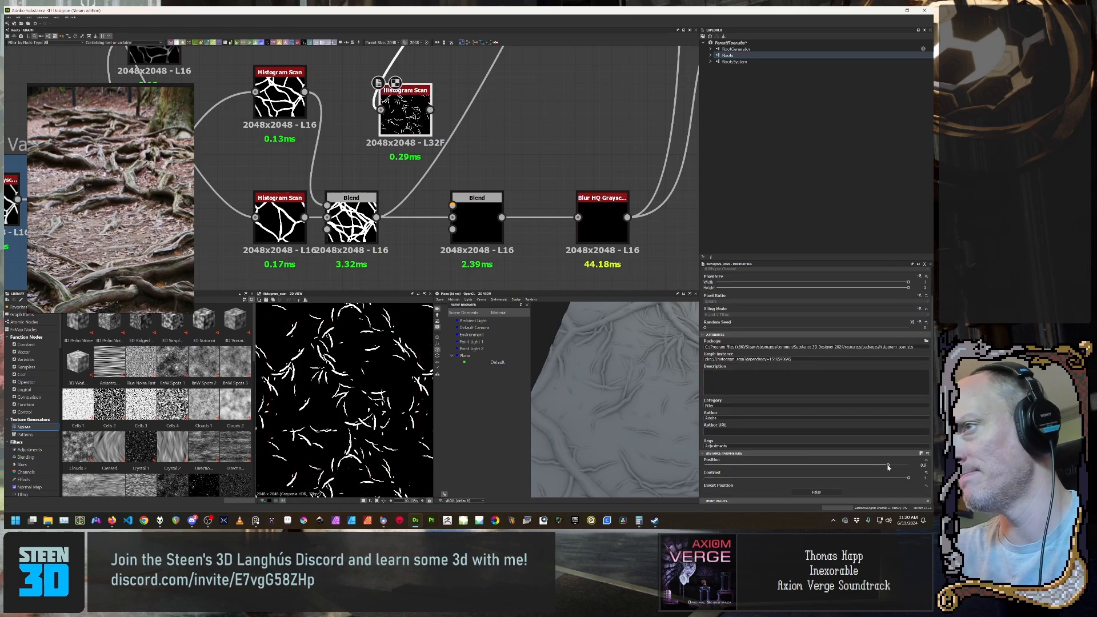
drag(888, 467, 935, 476)
scroll(345, 400, up, 5)
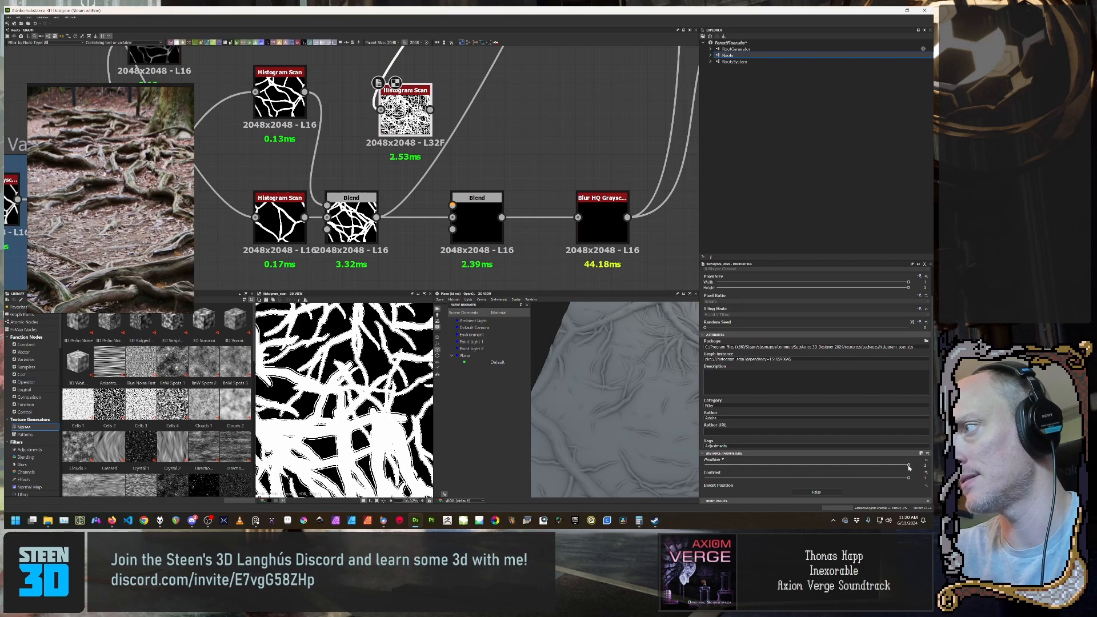
drag(907, 468, 909, 468)
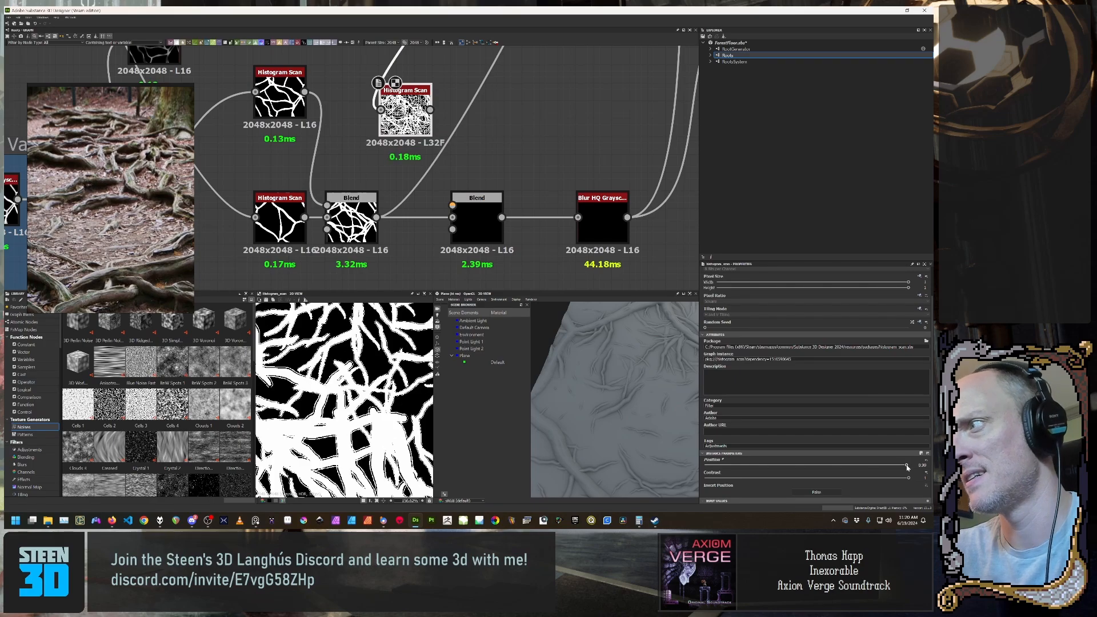
text(.98)
key(Return)
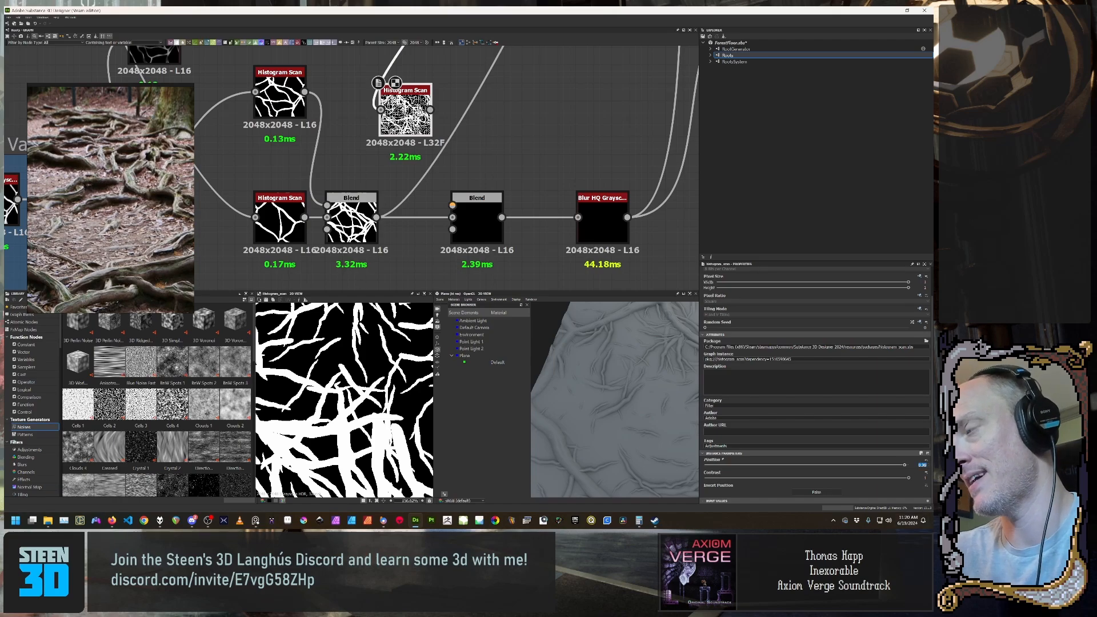
key(Return)
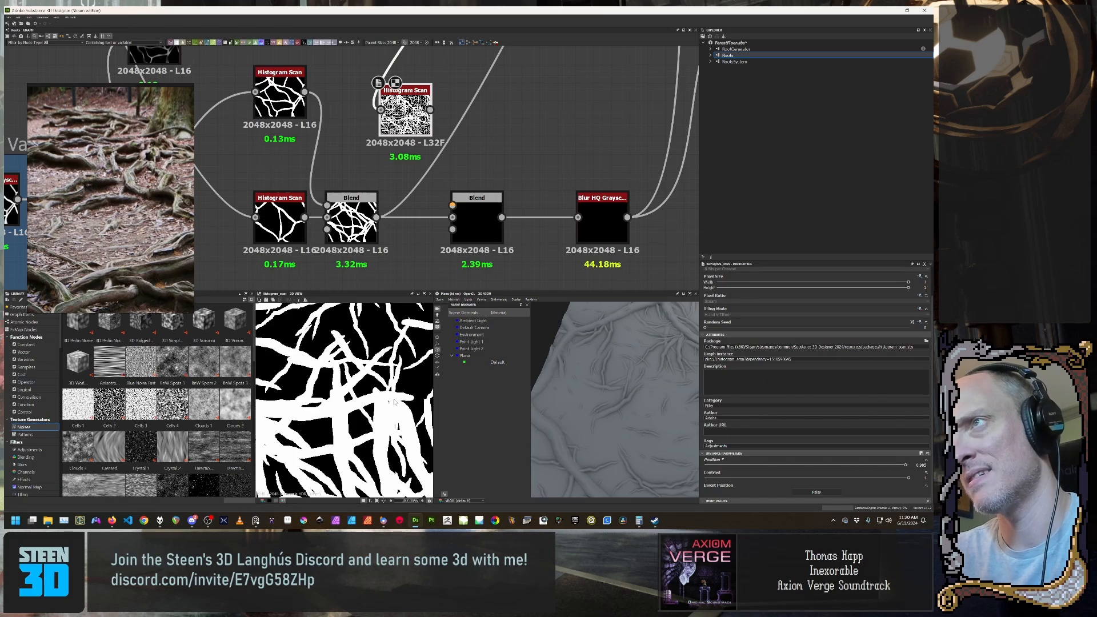
Step: Place the scattered roots' Histogram Scan above the root outline Blend and try to connect it to the foreground of the next Blend
drag(405, 112, 352, 129)
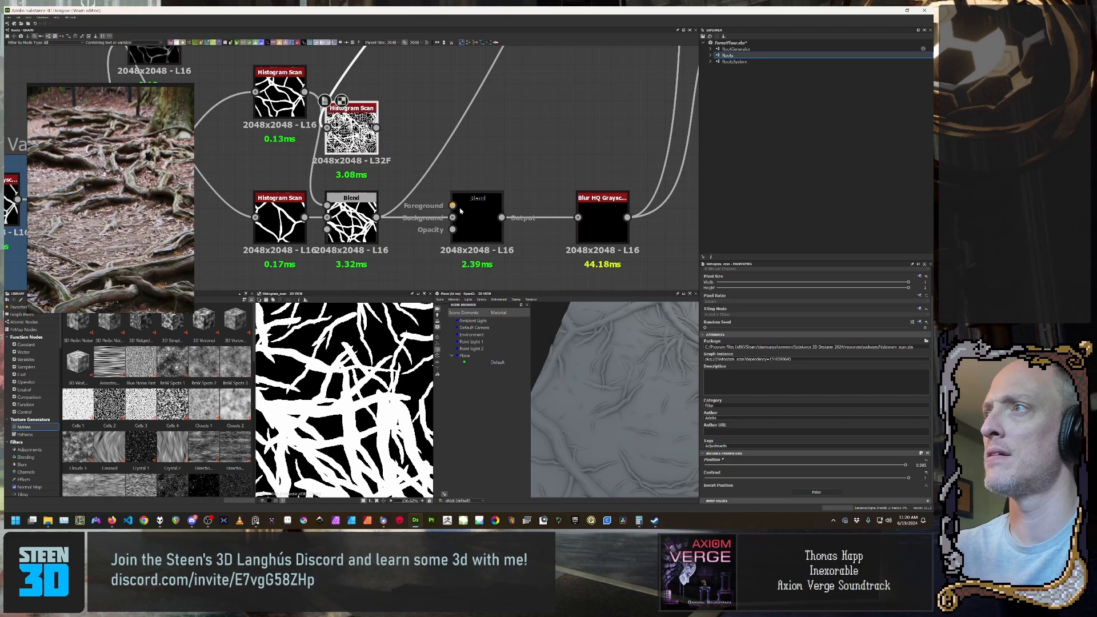
mouse_move(453, 205)
mouse_down()
mouse_move(379, 142)
mouse_move(433, 196)
mouse_up()
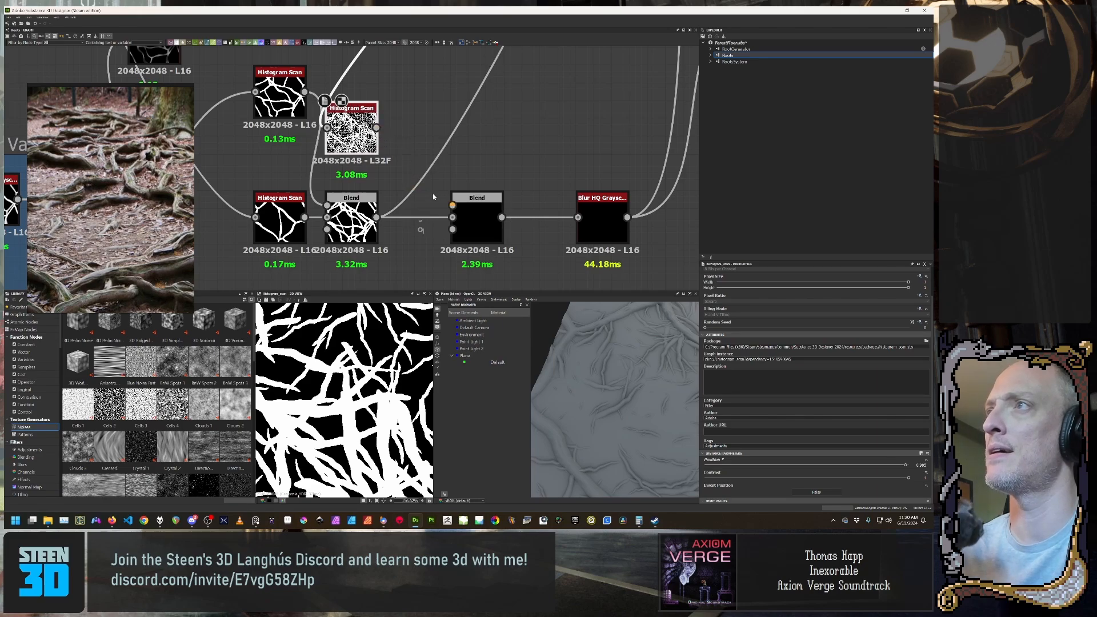
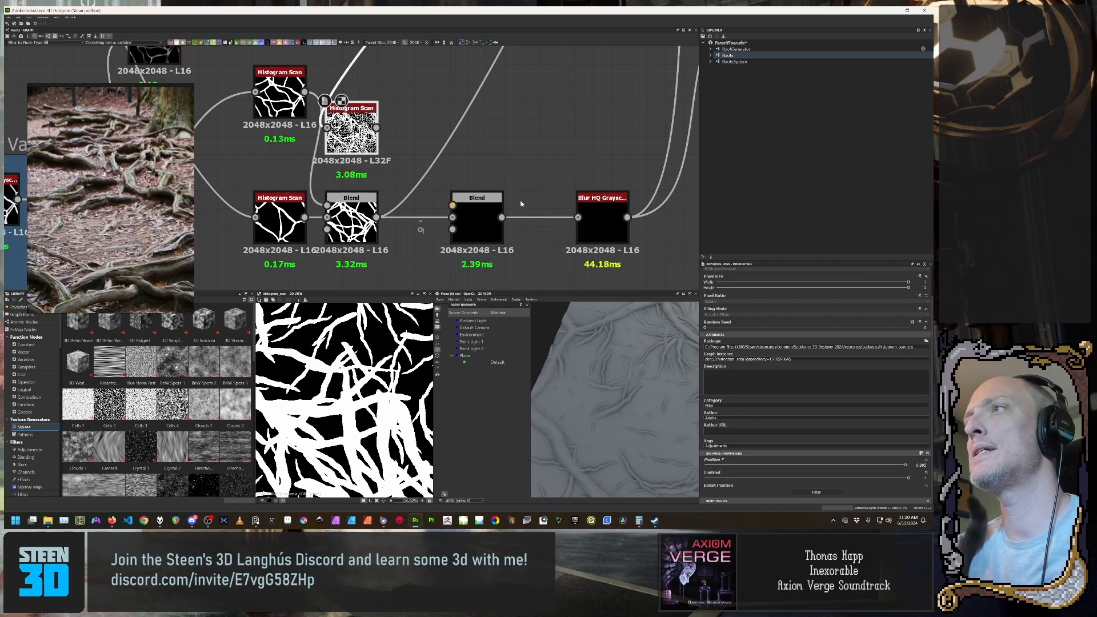
click(480, 219)
click(357, 130)
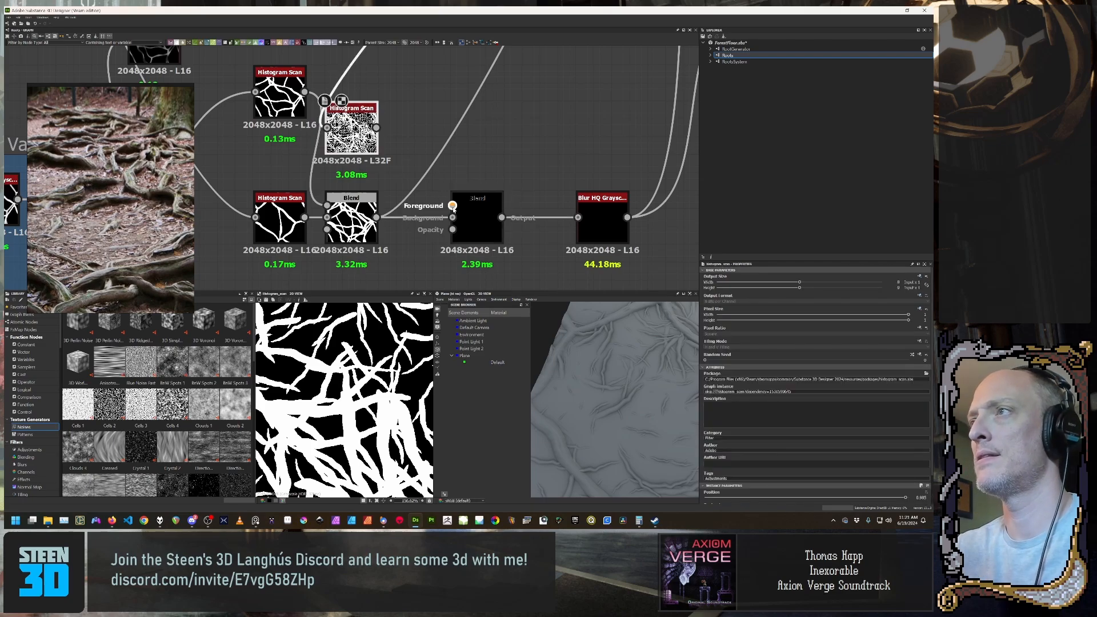
click(481, 215)
drag(376, 127, 452, 207)
double_click(471, 222)
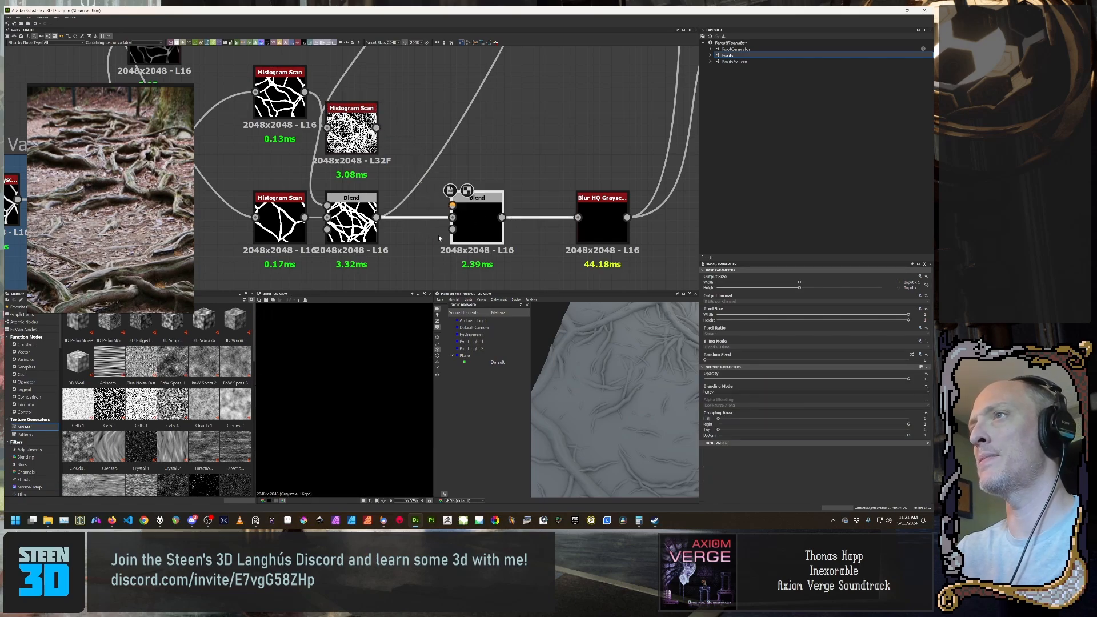
Step: Preview the root outline Blend, move the black Blend up, and try again to feed the Histogram Scan into its foreground
click(350, 202)
double_click(350, 203)
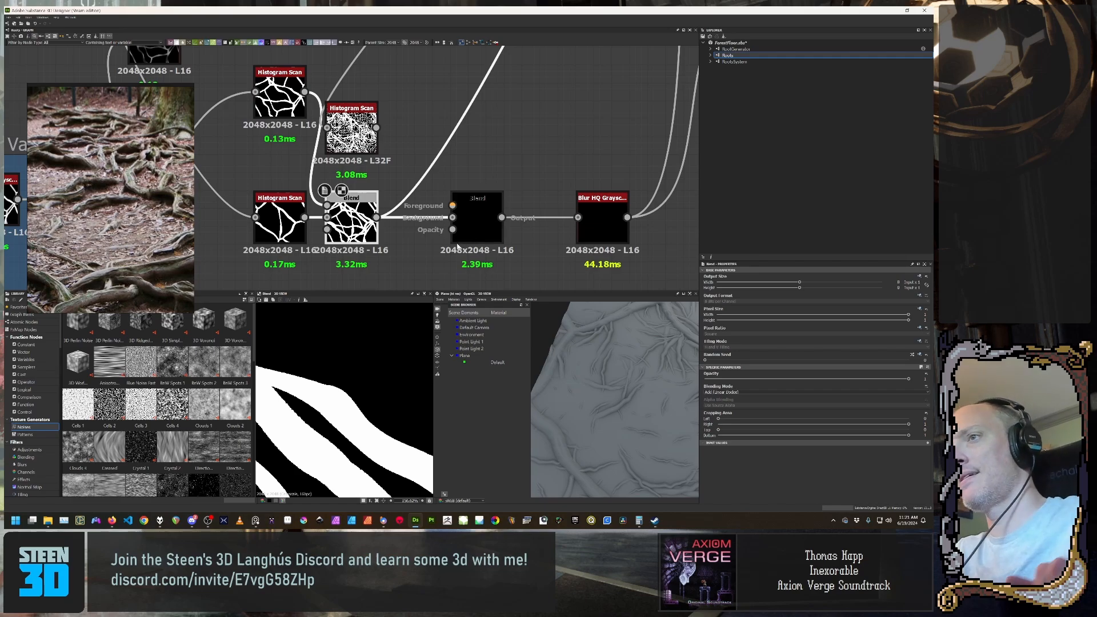
drag(376, 126, 519, 176)
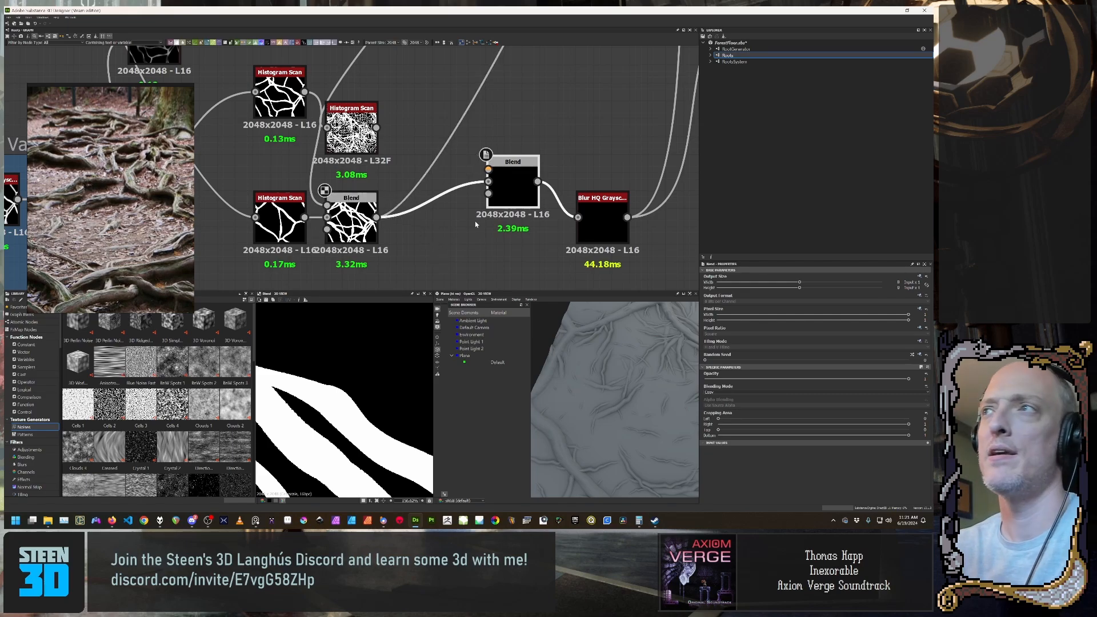
mouse_move(489, 182)
mouse_down()
mouse_move(494, 169)
mouse_move(489, 182)
mouse_up()
drag(377, 127, 488, 169)
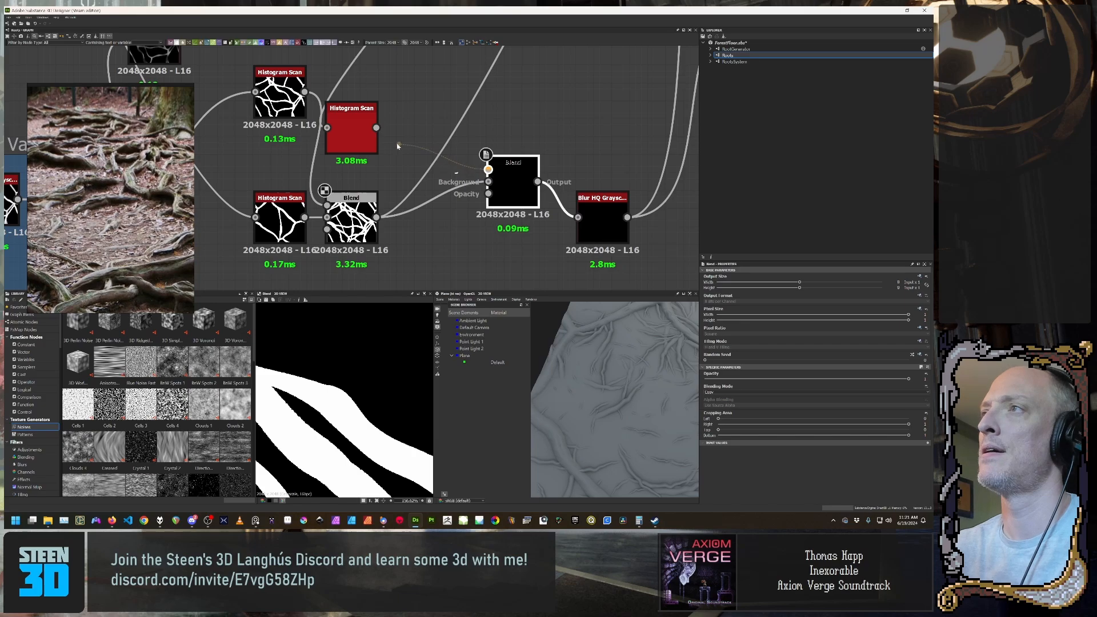
Step: Preview the scattered roots' Histogram Scan and add a Gradient Map node fed from its output
drag(410, 127, 369, 138)
double_click(352, 137)
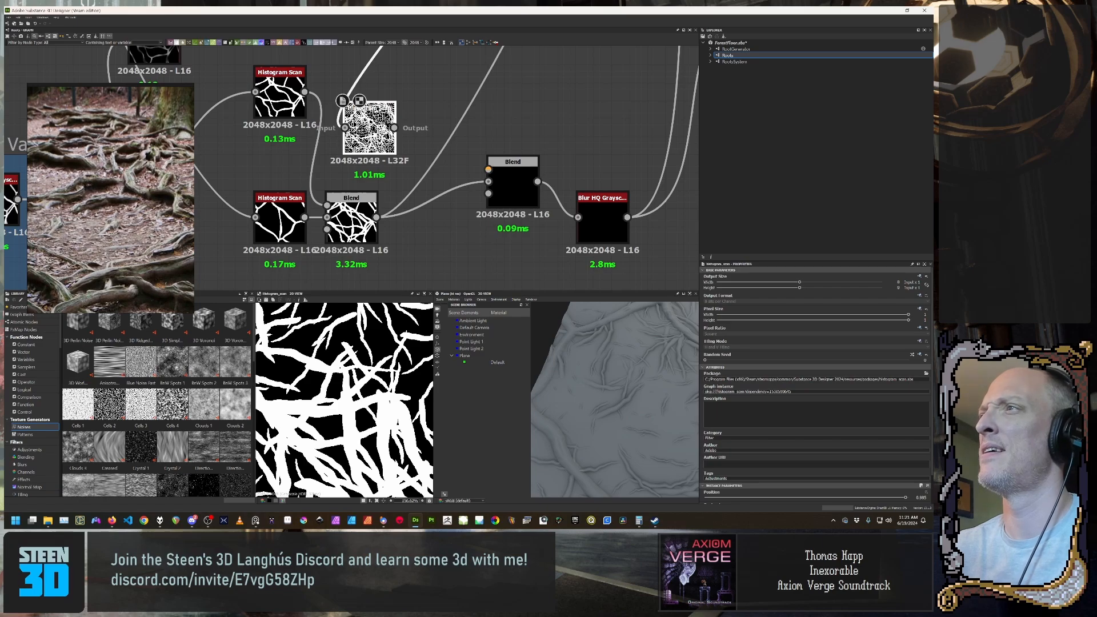
key(space)
text(his)
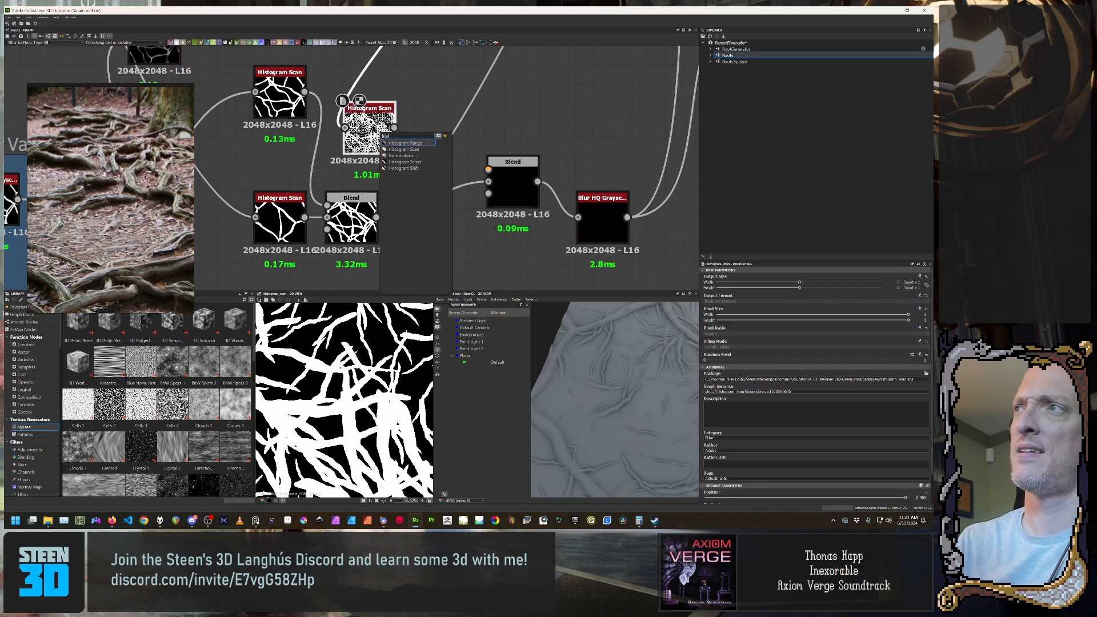
key(BackSpace)
key(BackSpace)
key(BackSpace)
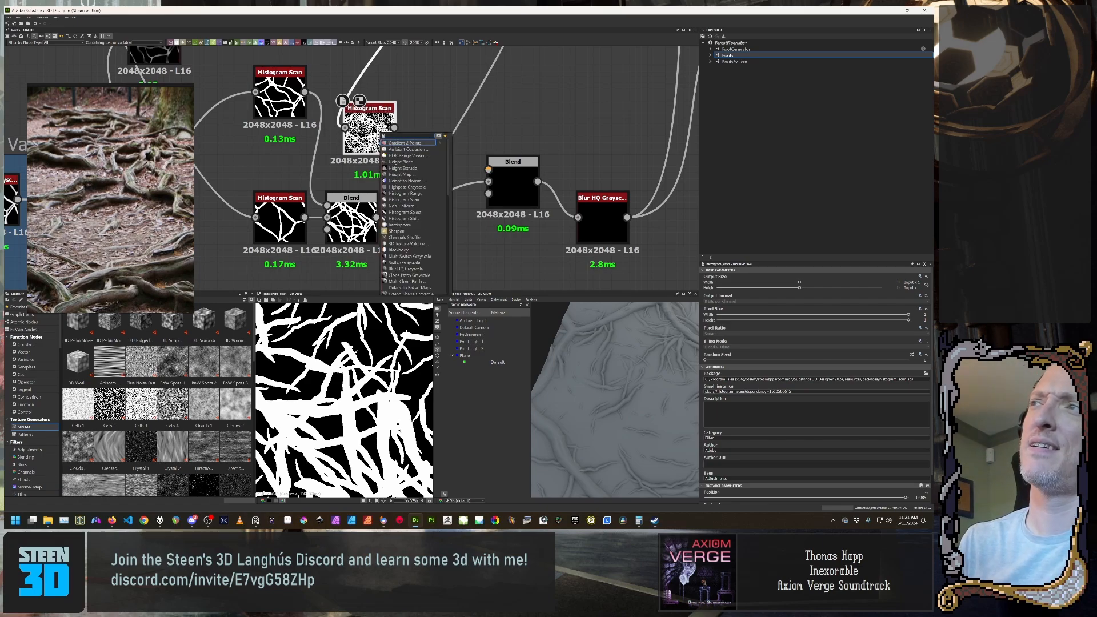
text(grad)
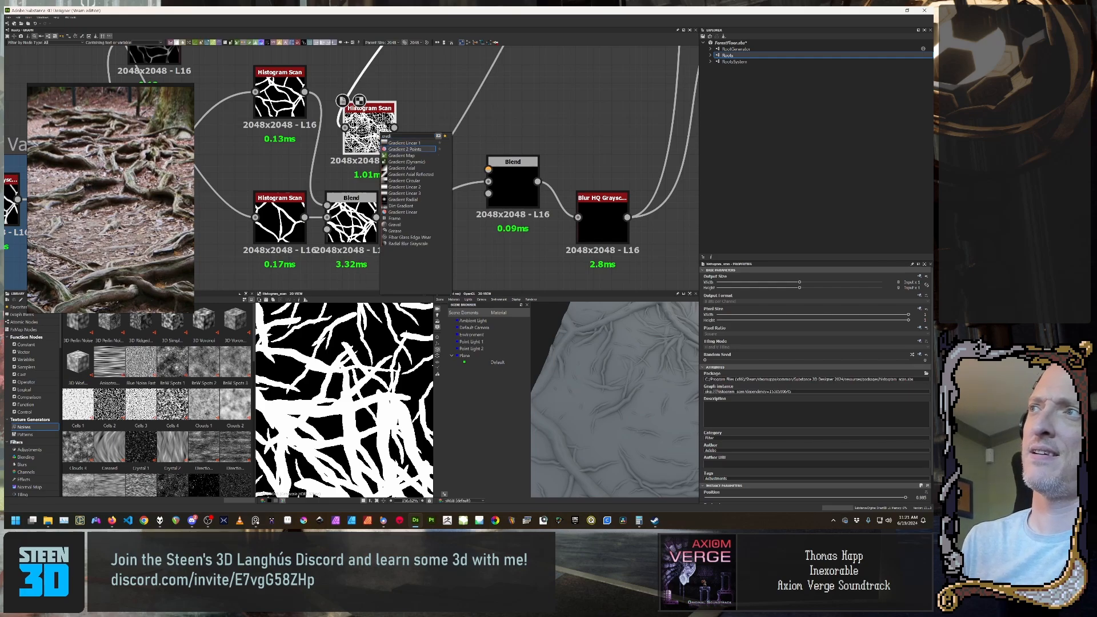
click(402, 155)
Step: Try to connect the Gradient Map to the black Blend's foreground, and delete the Gradient Map
drag(484, 74, 443, 130)
drag(514, 184, 532, 184)
drag(468, 112, 507, 172)
click(467, 114)
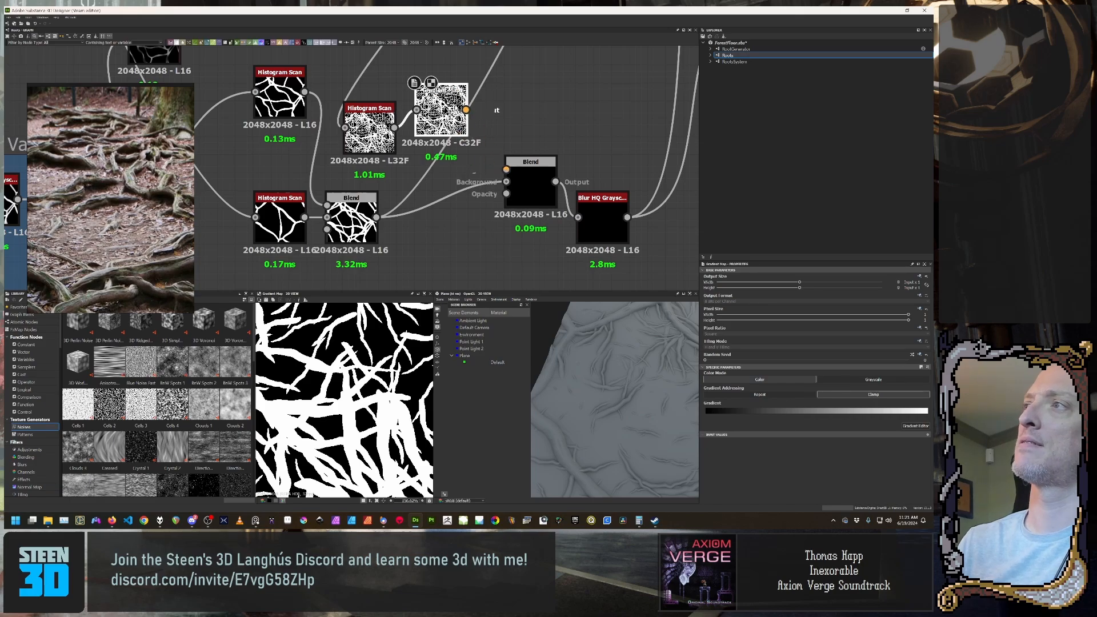
key(Delete)
Step: Add a Blend with the scattered roots' Histogram Scan as foreground and the root outline Blend as background
click(379, 129)
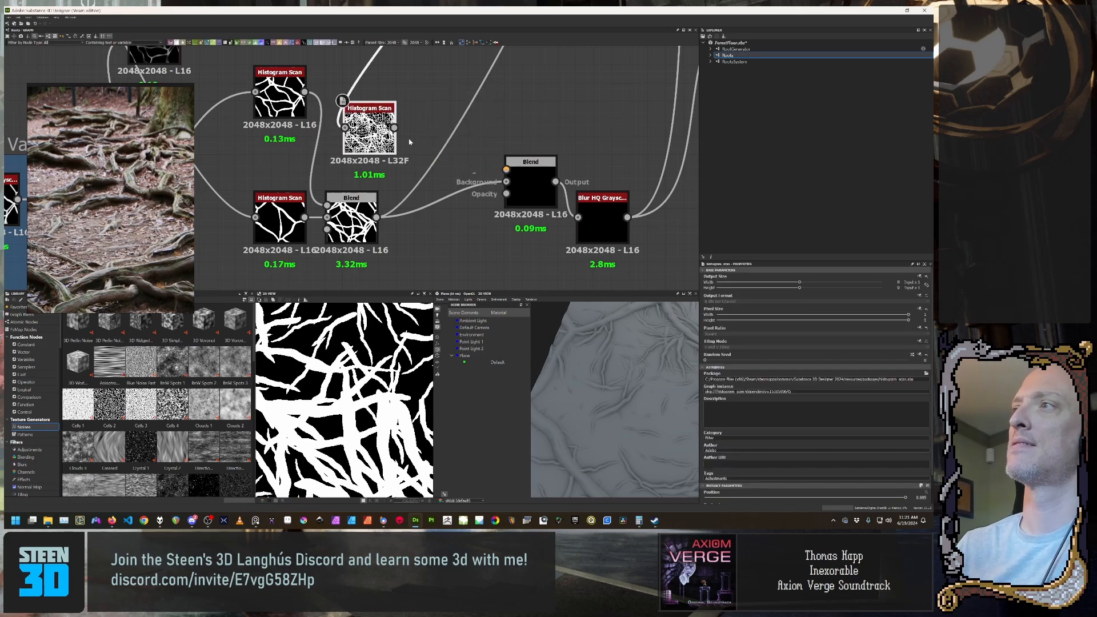
key(space)
text(blend)
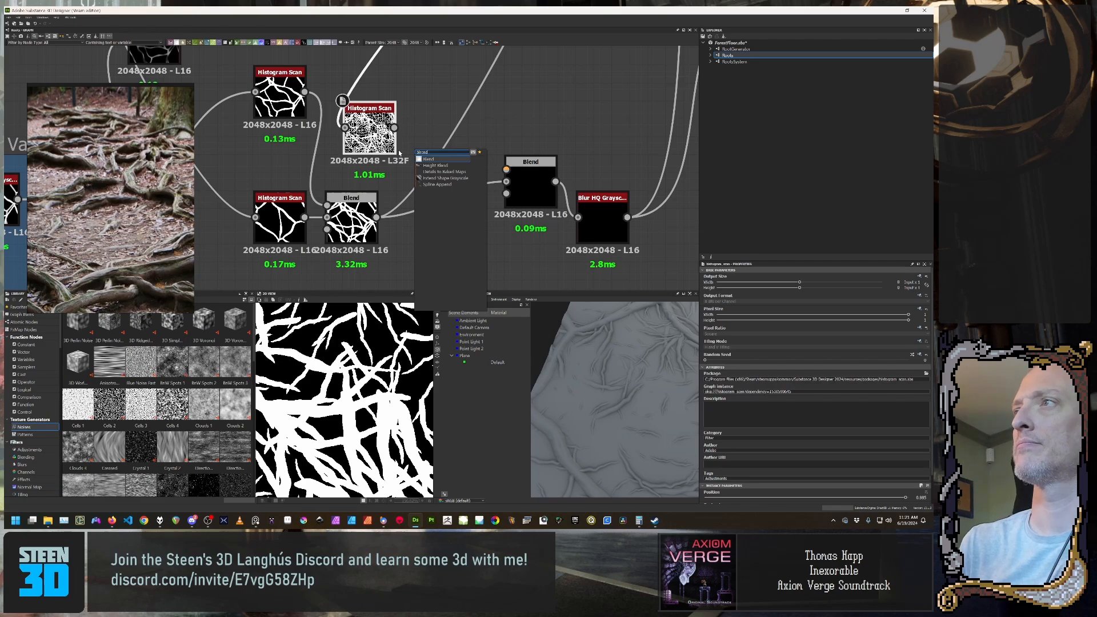
key(Return)
scroll(399, 153, up, 1)
drag(474, 80, 474, 130)
drag(393, 123, 442, 109)
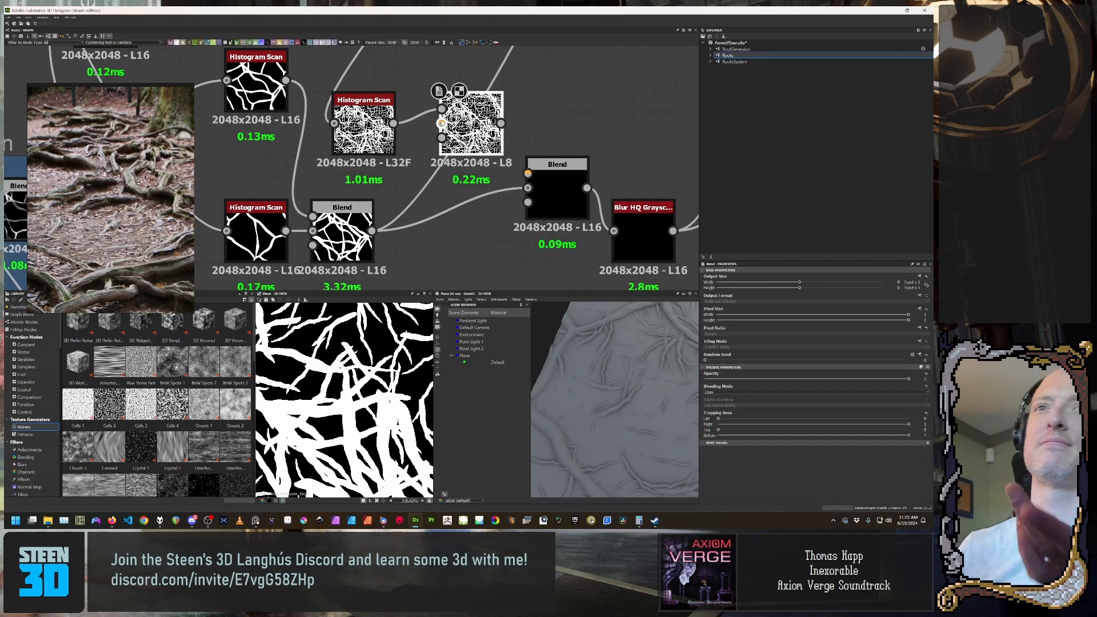
drag(372, 231, 441, 124)
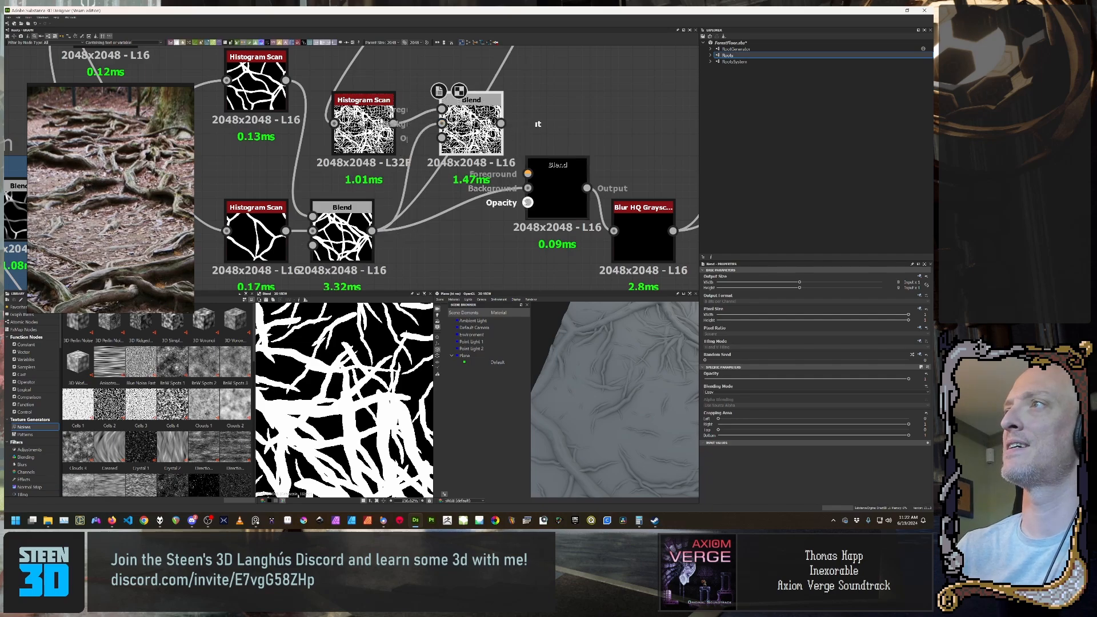
Step: Try to route the new Blend into the black Blend, move the Blur HQ Grayscale farther along the chain, and select the black Blend
drag(528, 189, 502, 124)
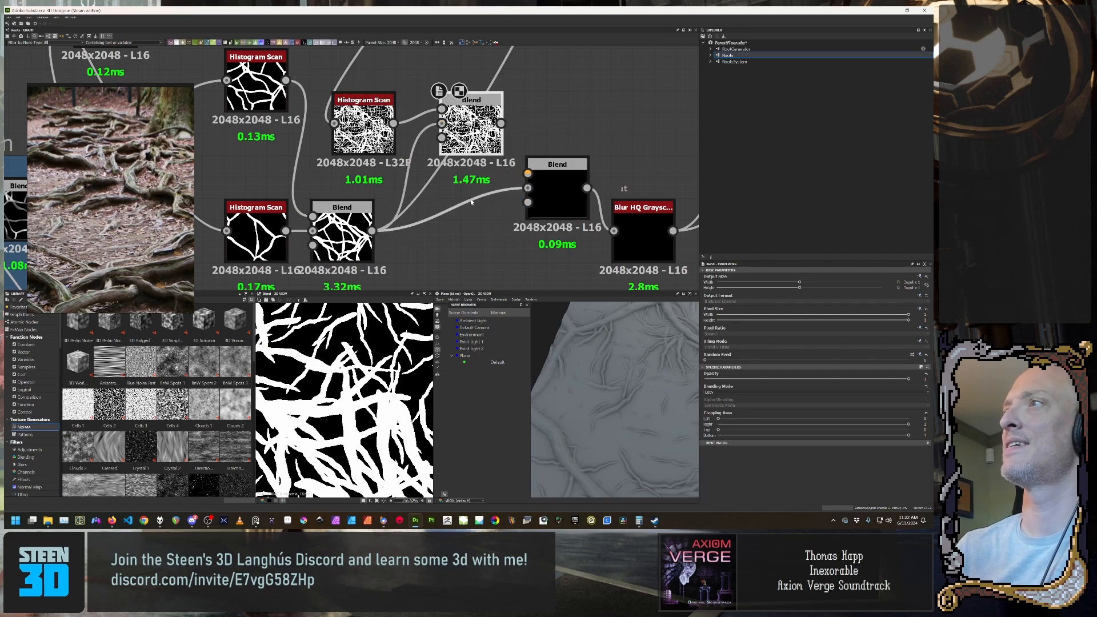
scroll(466, 206, down, 5)
scroll(462, 218, up, 1)
drag(553, 212, 606, 212)
click(515, 192)
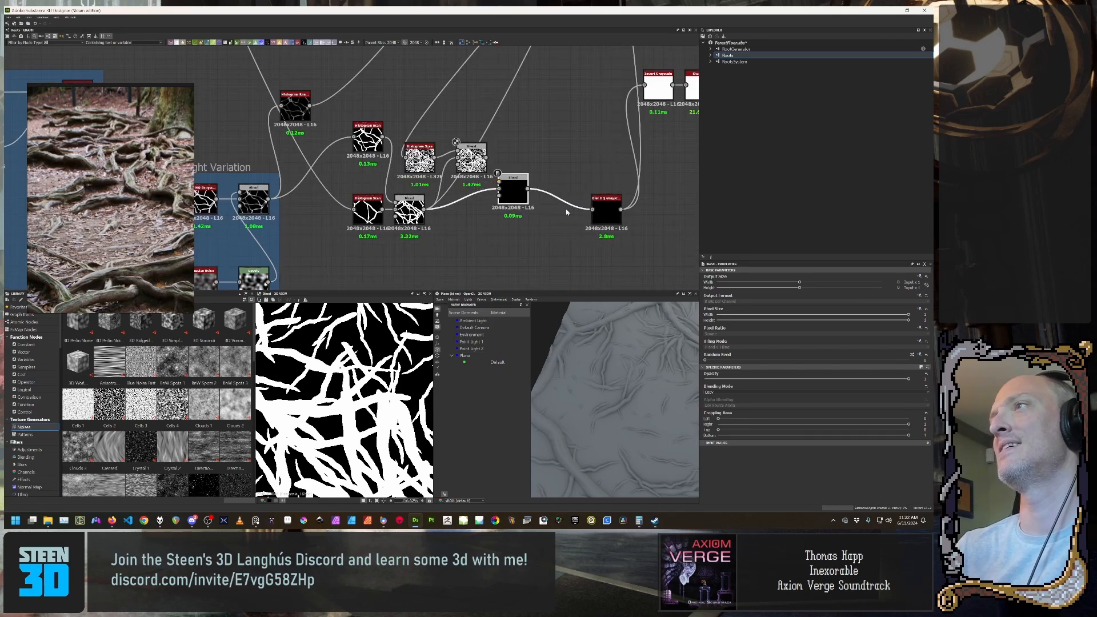
Step: Delete the black Blend node feeding Blur HQ Grayscale and move the upper Blend node closer to the blur
scroll(553, 216, up, 2)
key(Delete)
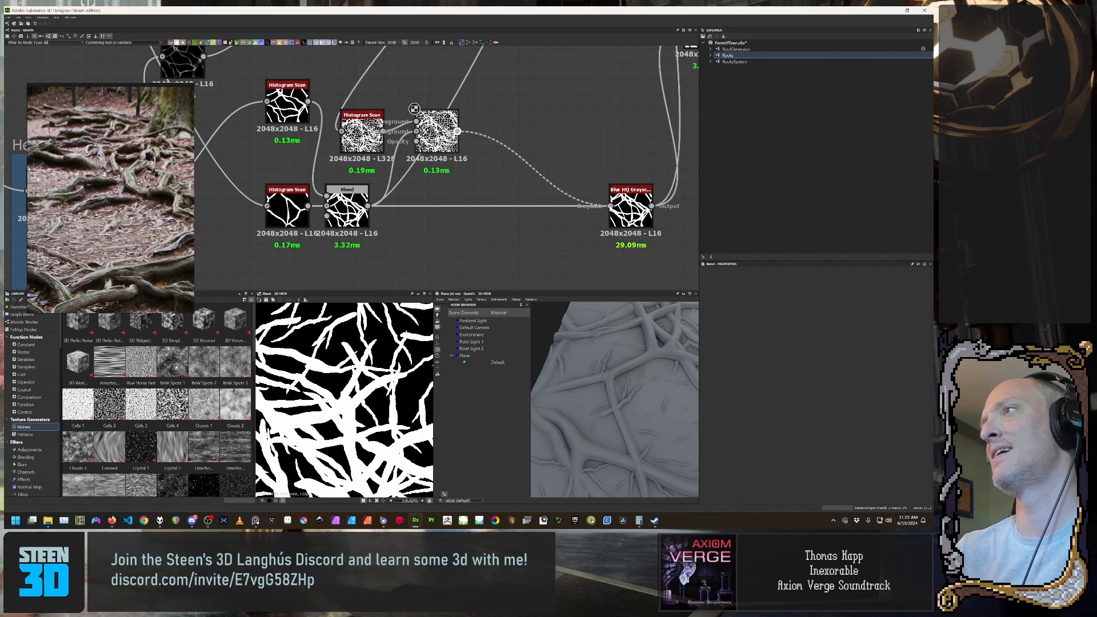
drag(437, 129, 512, 166)
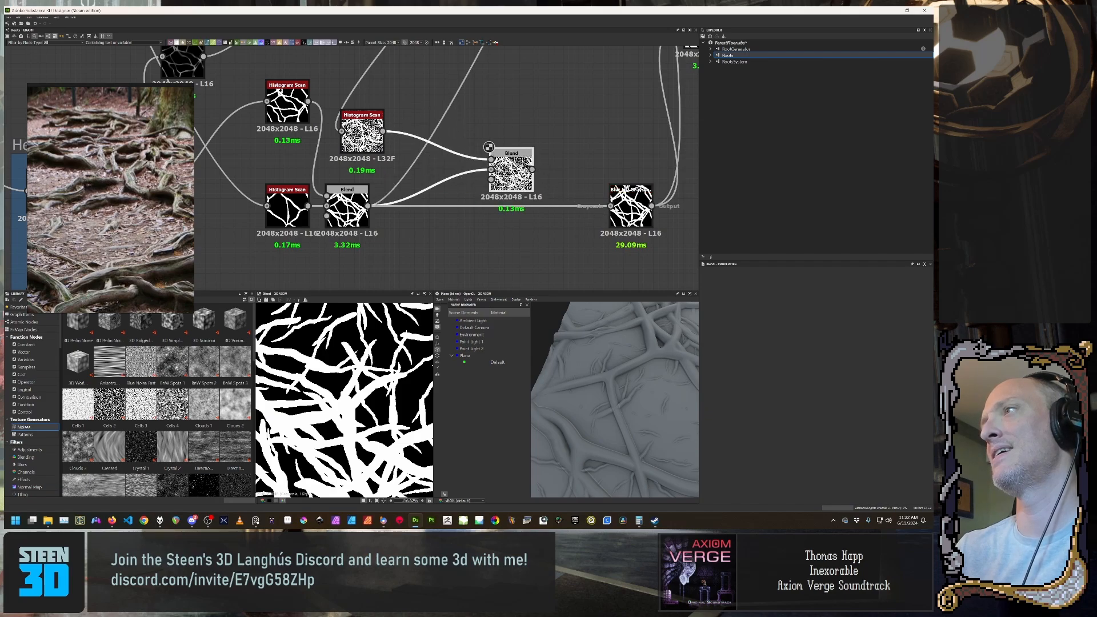
Step: Try to connect the upper Blend node's output to the Blur HQ Grayscale input
click(533, 172)
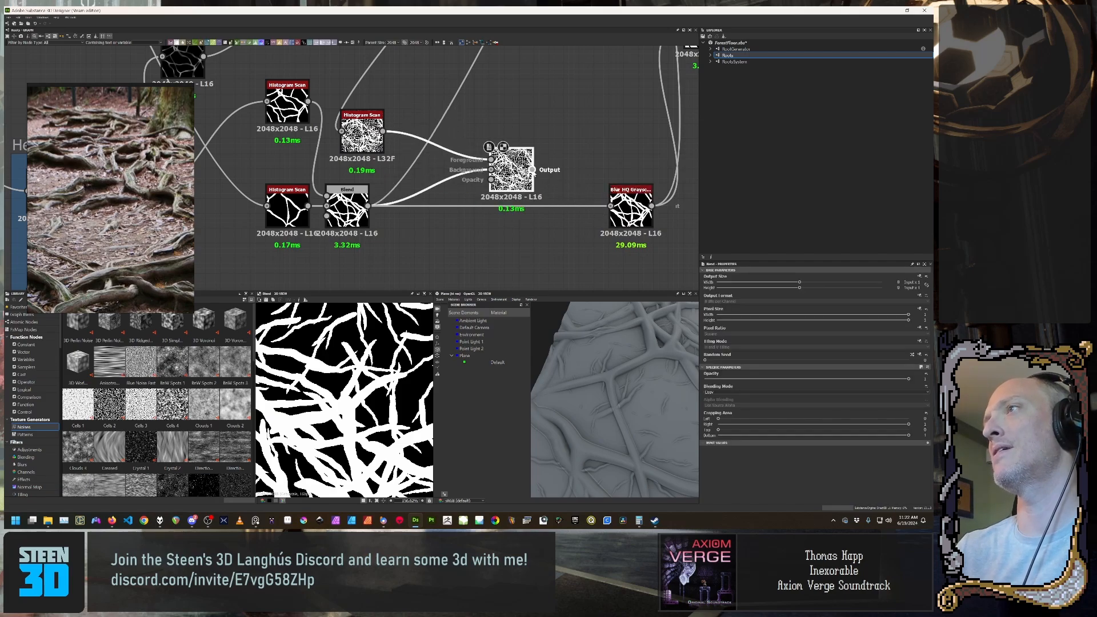
double_click(631, 207)
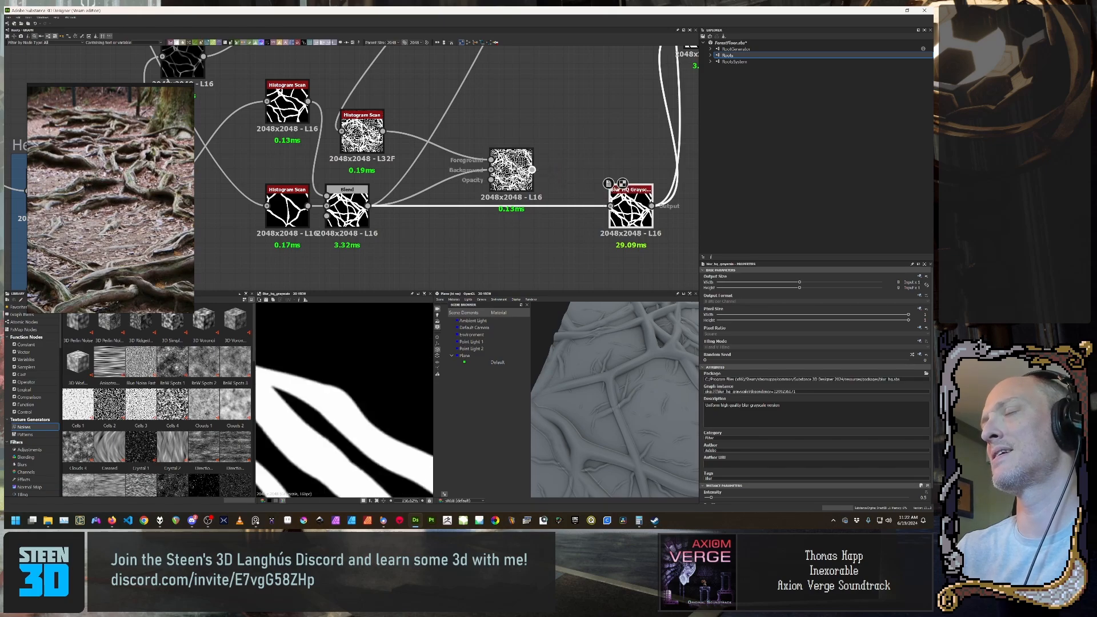
double_click(611, 206)
double_click(440, 134)
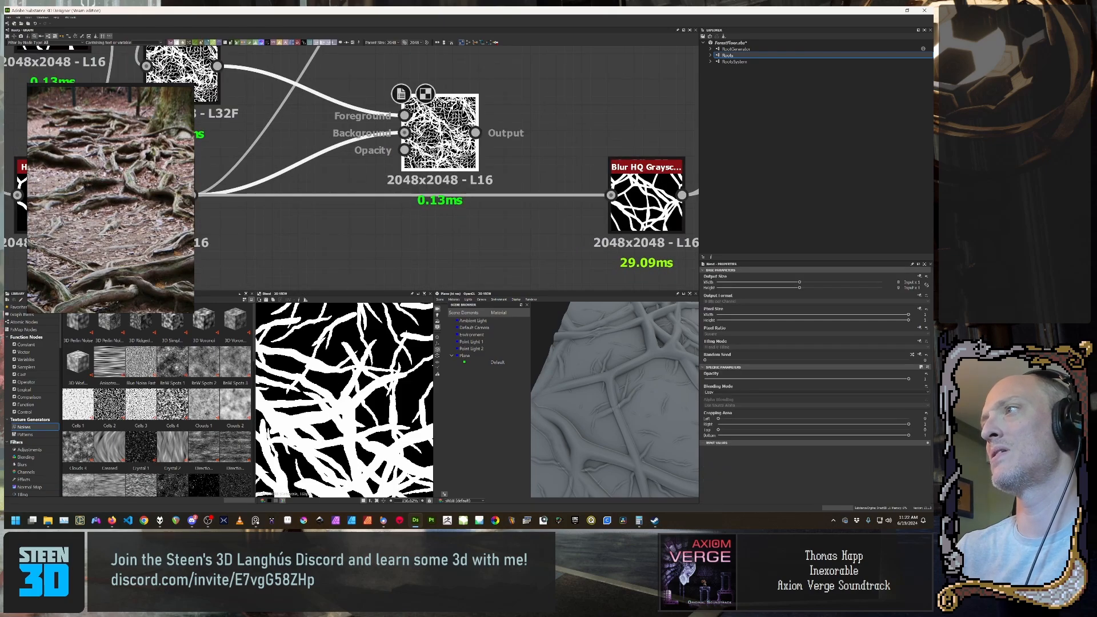
scroll(501, 183, down, 1)
scroll(494, 177, down, 3)
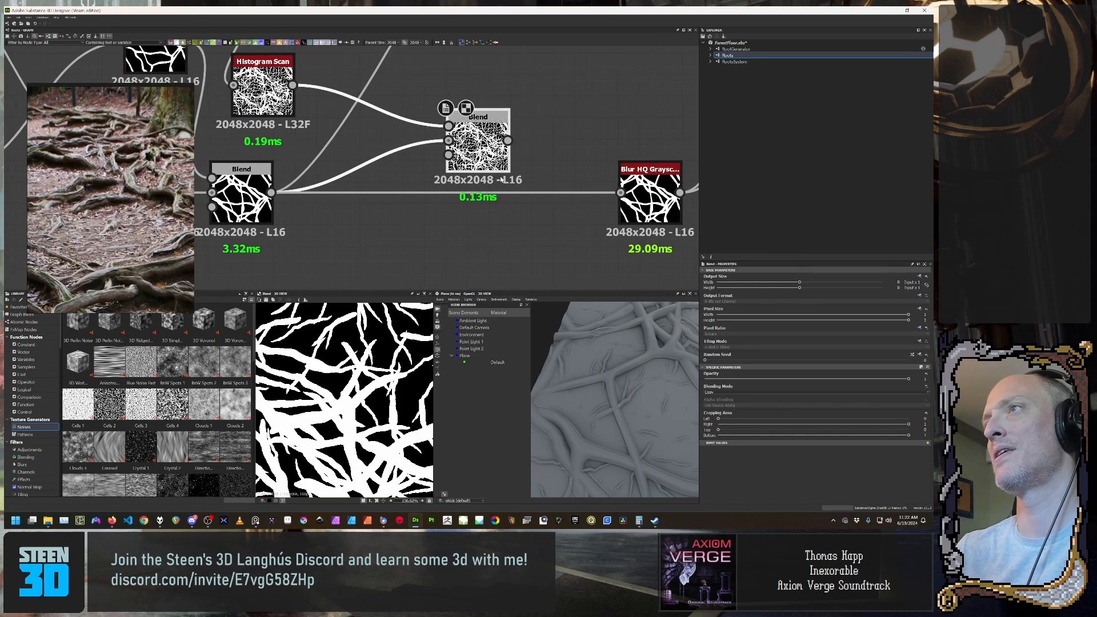
click(506, 148)
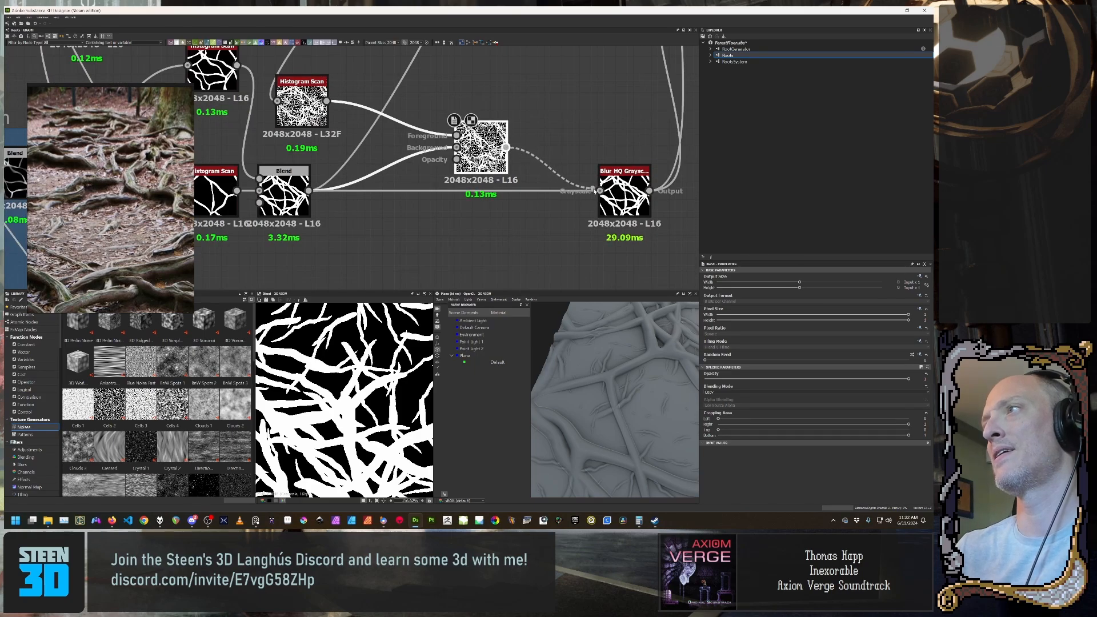
double_click(600, 192)
Step: Save the ForestFloor package and reopen its Roots graph
key(ctrl+s)
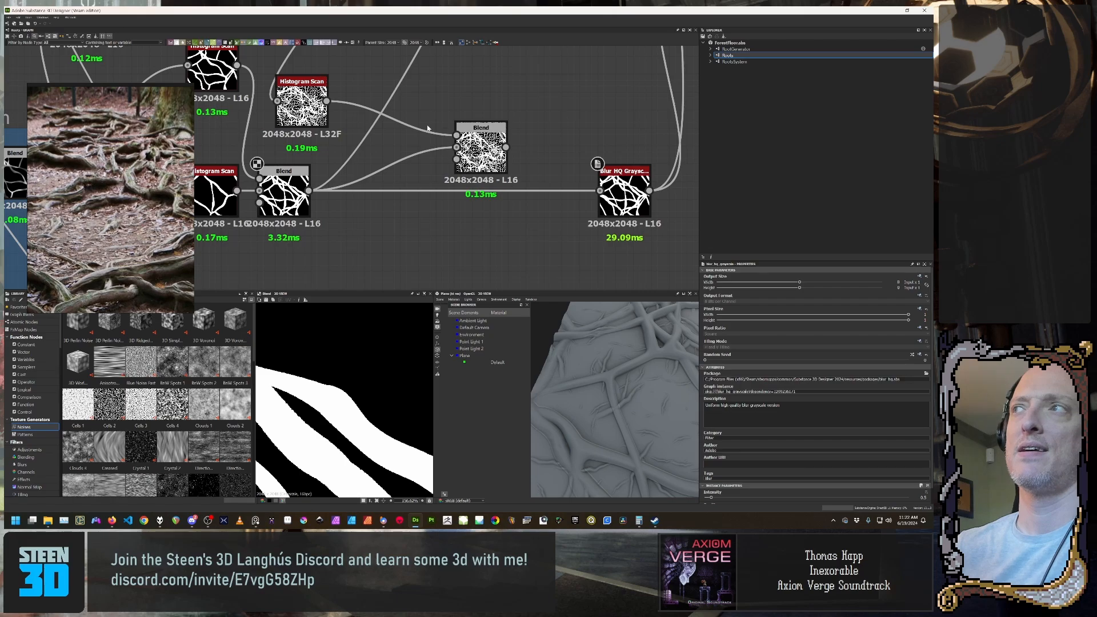
click(760, 49)
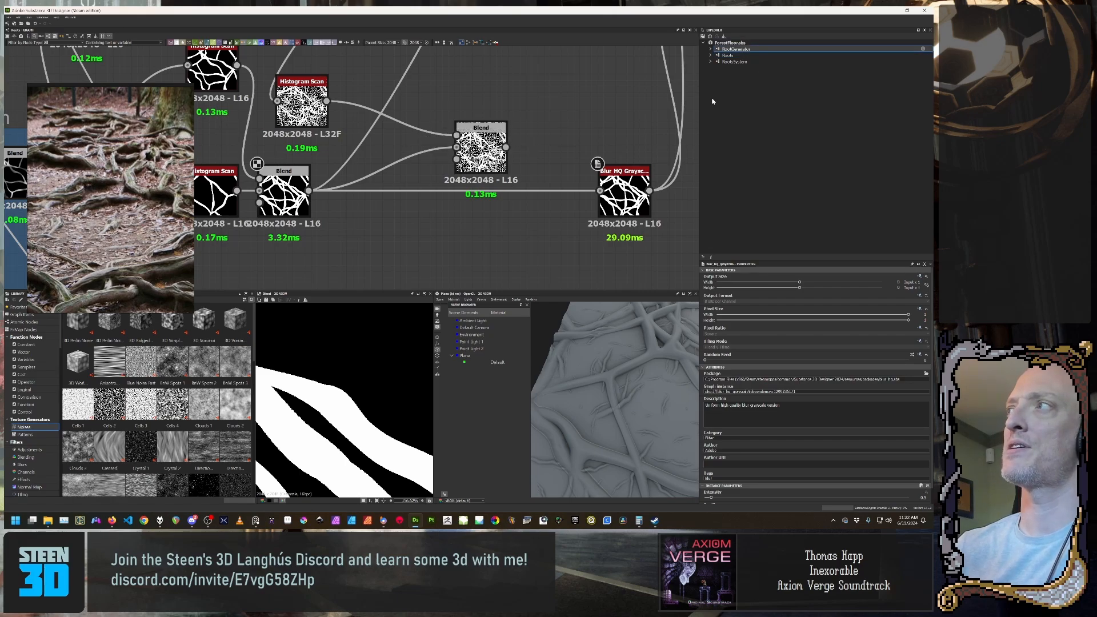
double_click(747, 56)
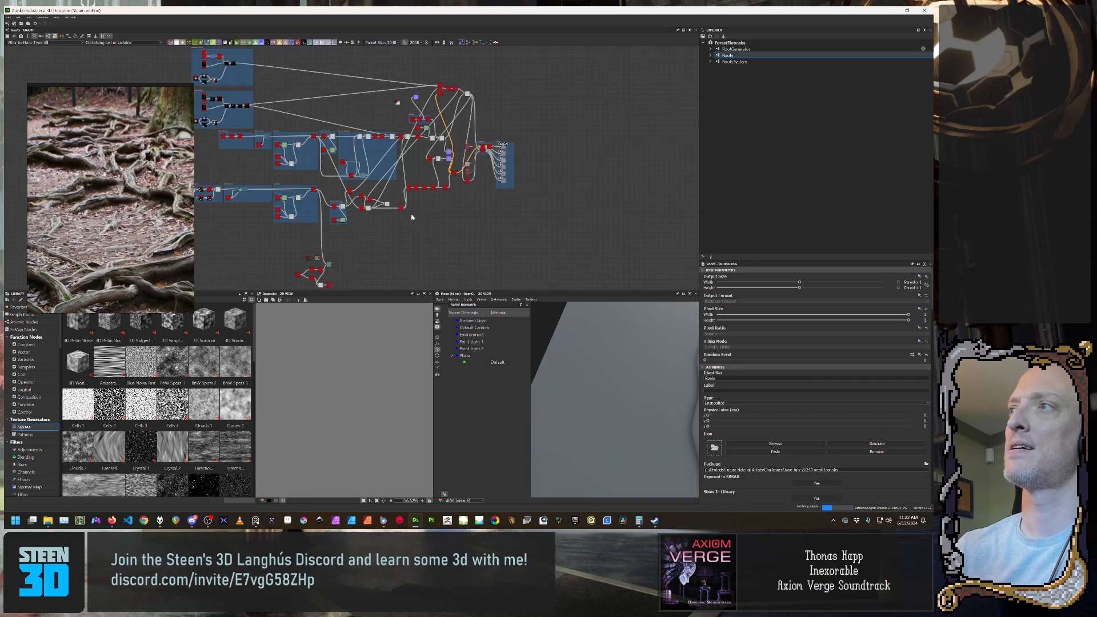
Step: Retry linking the upper Blend output to Blur HQ Grayscale in the reopened Roots graph
scroll(411, 217, up, 6)
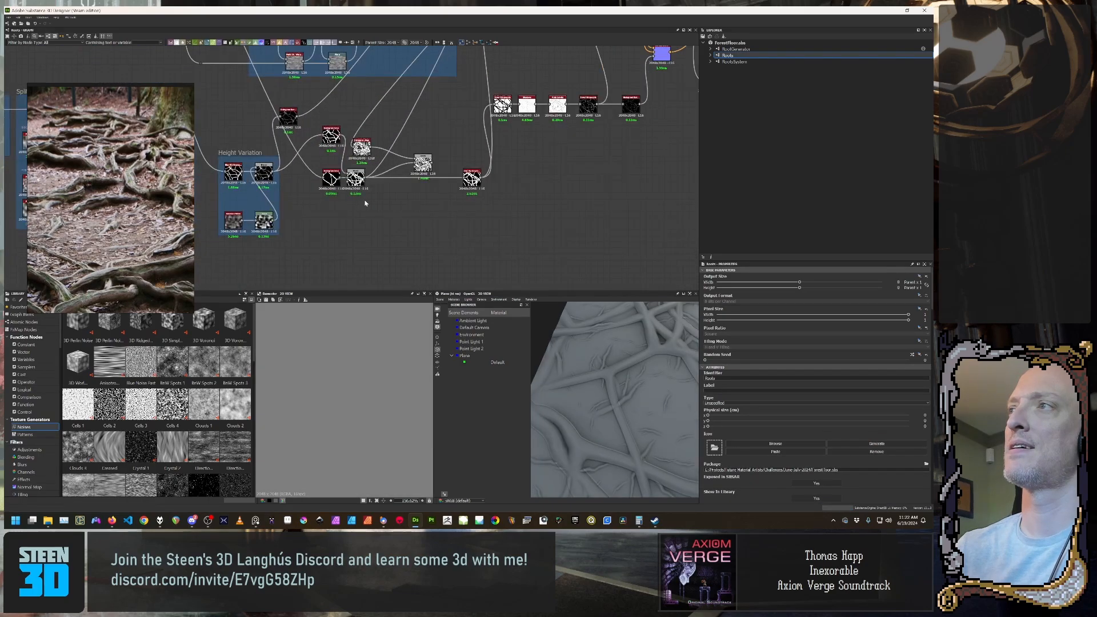
scroll(367, 201, up, 2)
scroll(473, 185, up, 2)
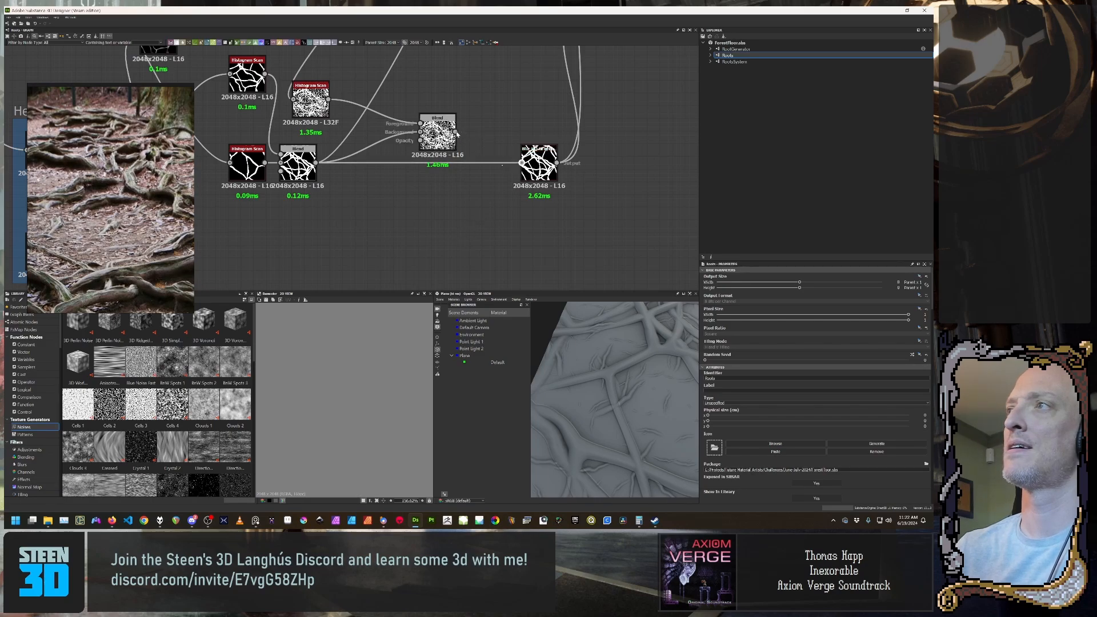
double_click(518, 164)
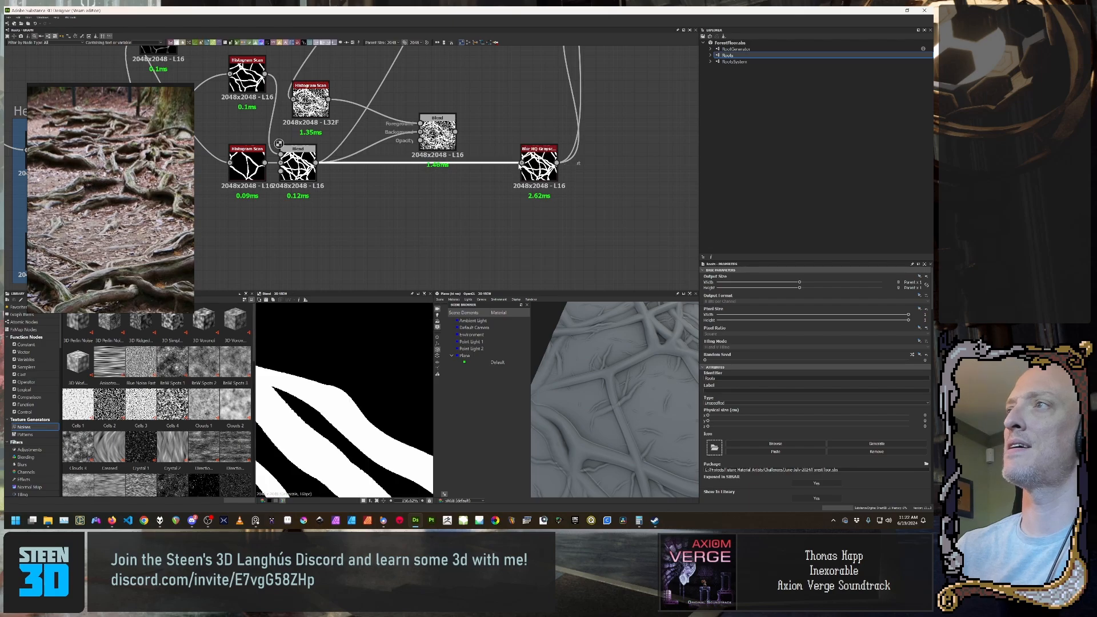
Step: Restart the program, reopening the recent ForestFloor.sbs package and its Roots graph
click(891, 11)
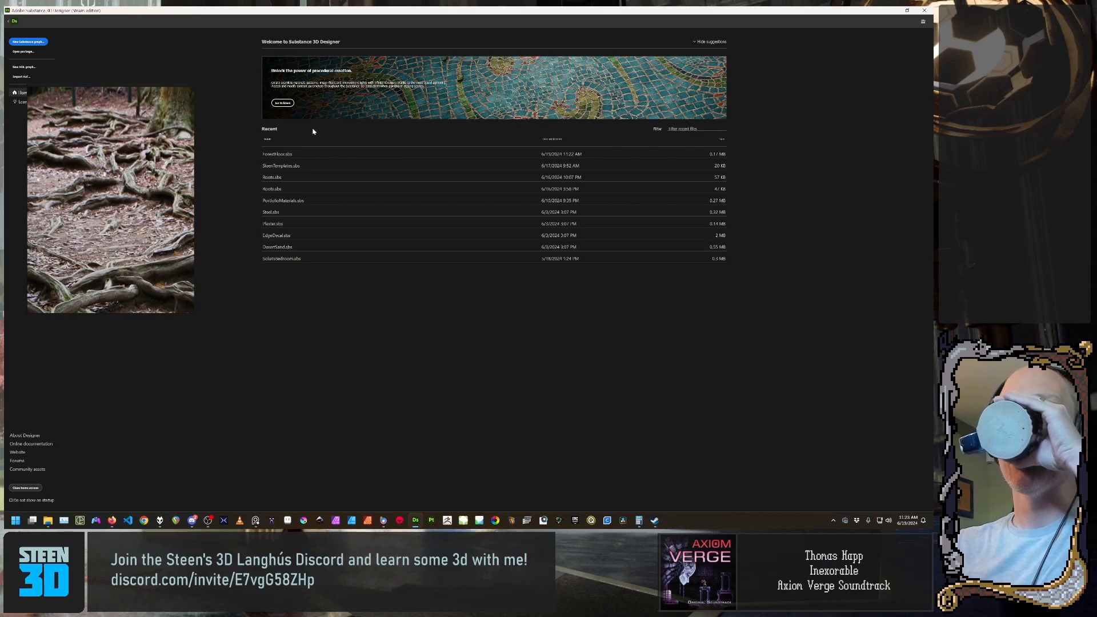
click(289, 154)
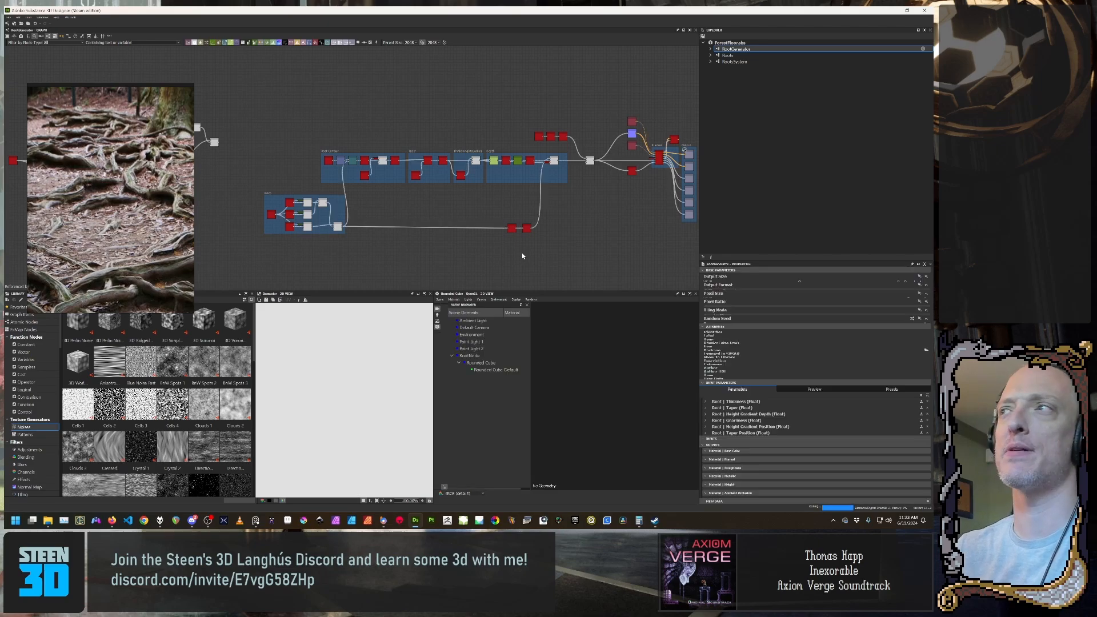
click(729, 56)
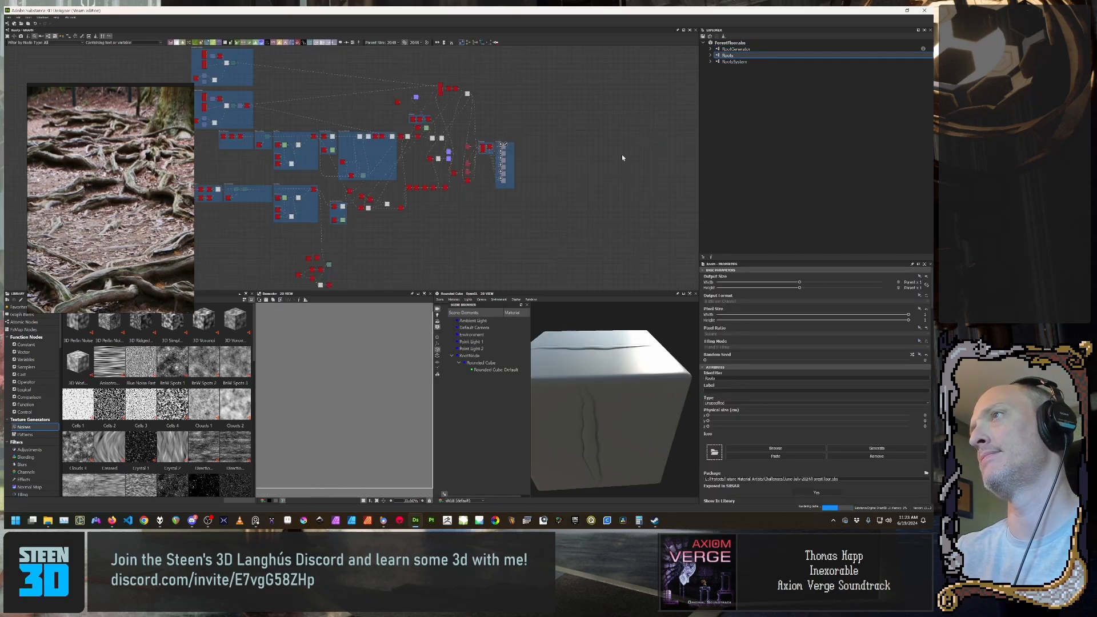
Step: Preview the upper Blend node and try again to feed its output into the Blur HQ Grayscale node
scroll(400, 211, up, 4)
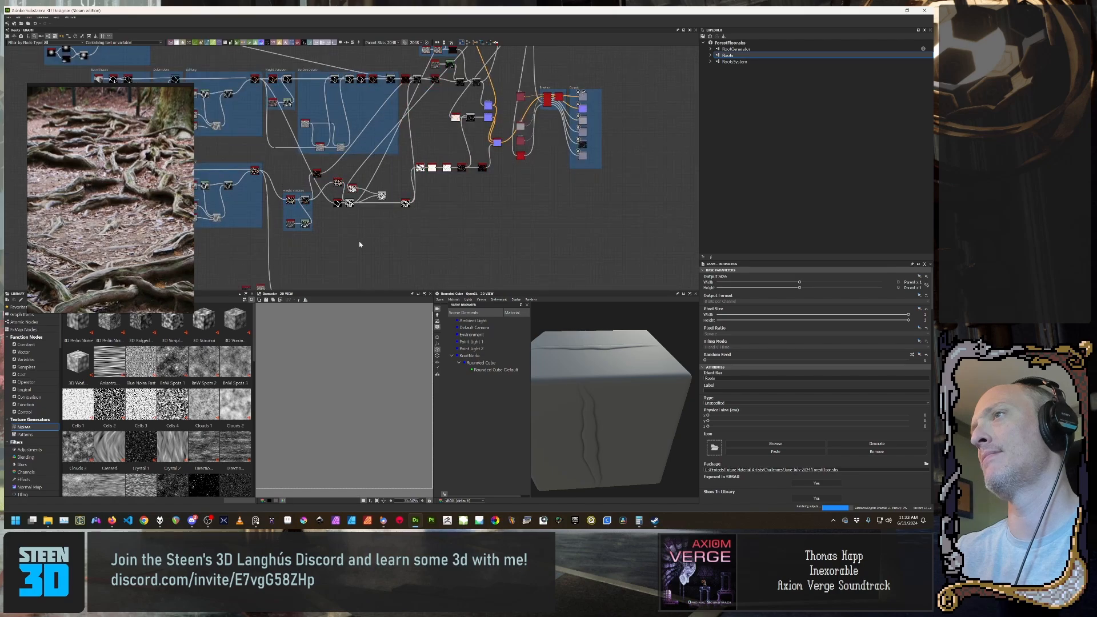
scroll(408, 187, up, 6)
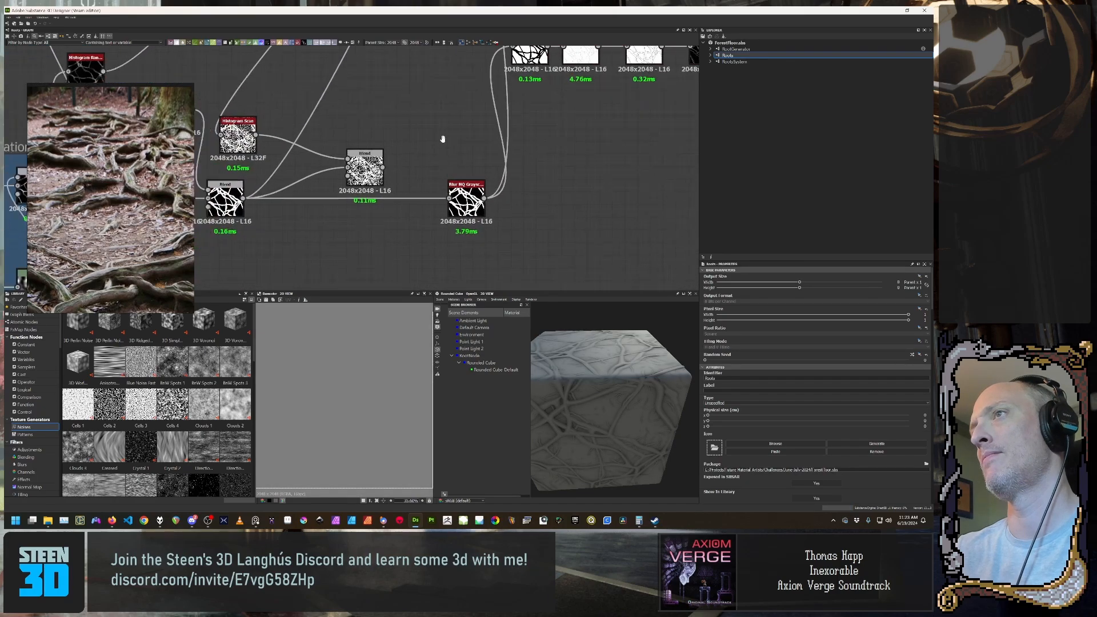
click(388, 160)
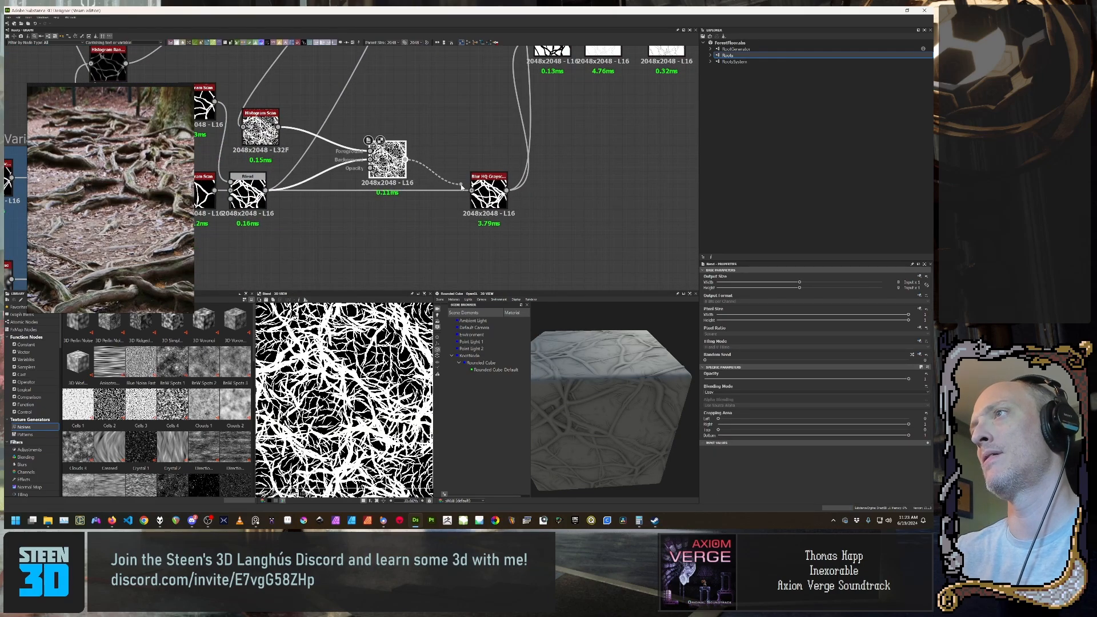
scroll(427, 254, up, 3)
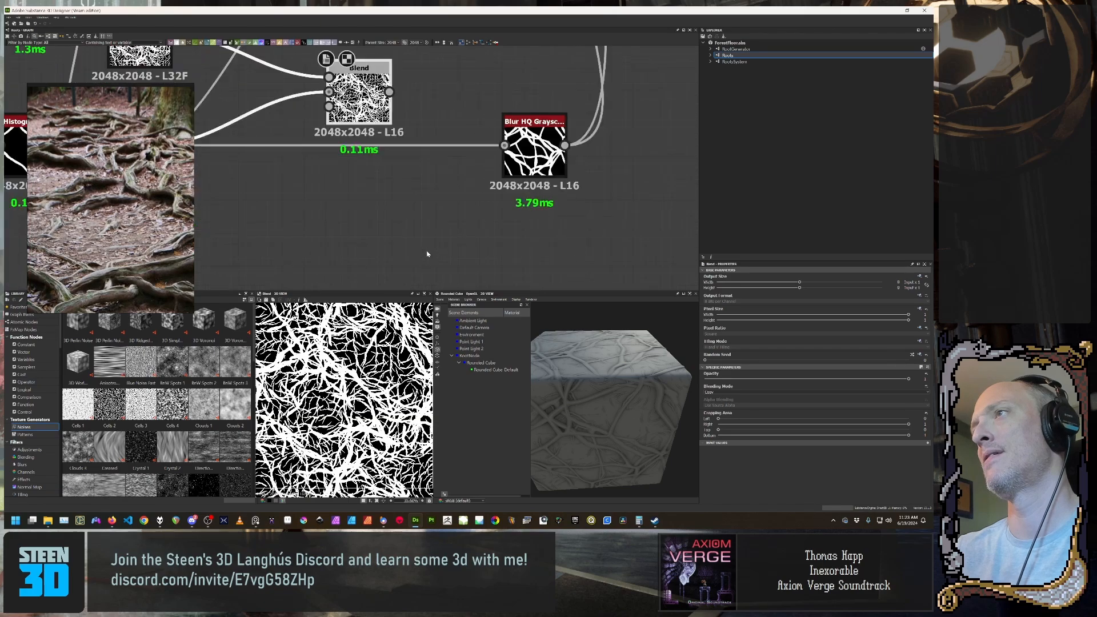
scroll(440, 237, down, 2)
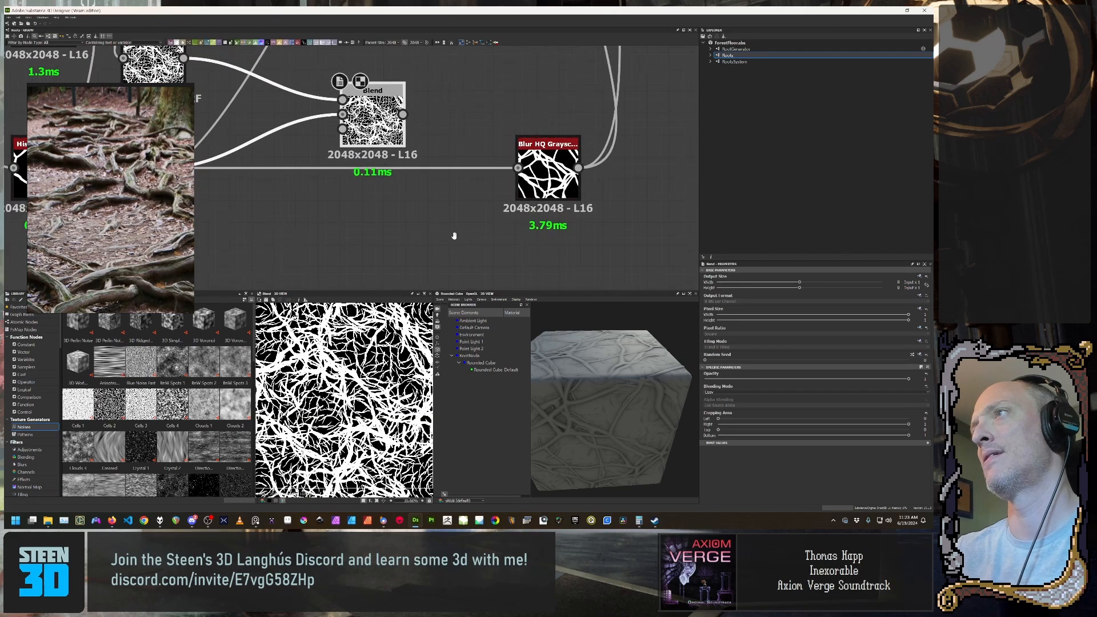
Step: Remove the lower Blend's direct link into Blur HQ Grayscale and try wiring the upper Blend's output into the freed input
click(469, 196)
key(Delete)
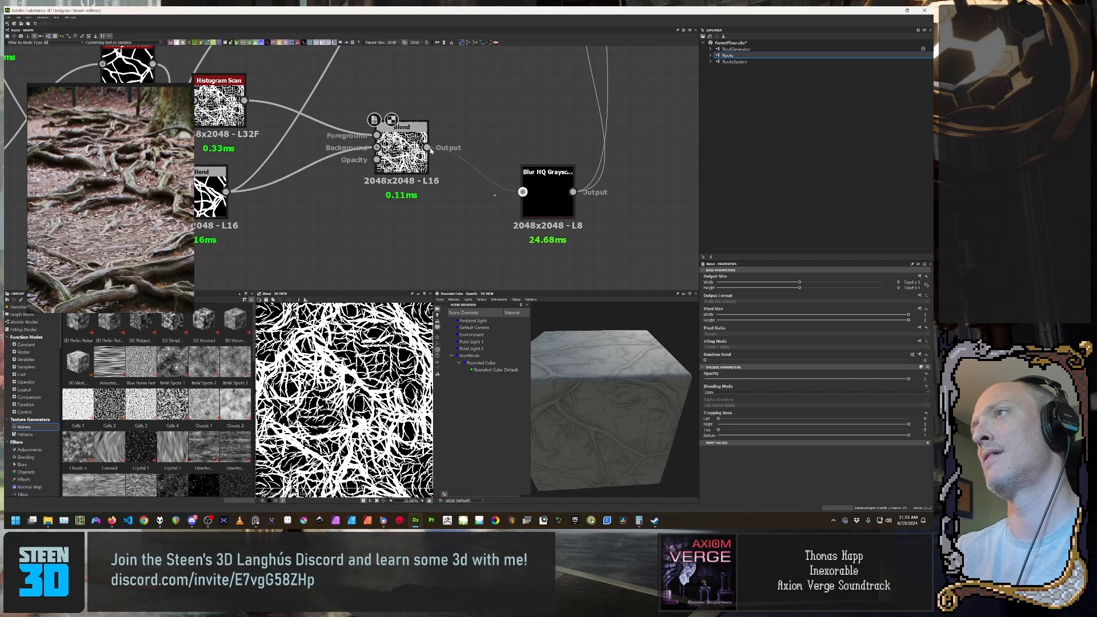
drag(427, 147, 524, 194)
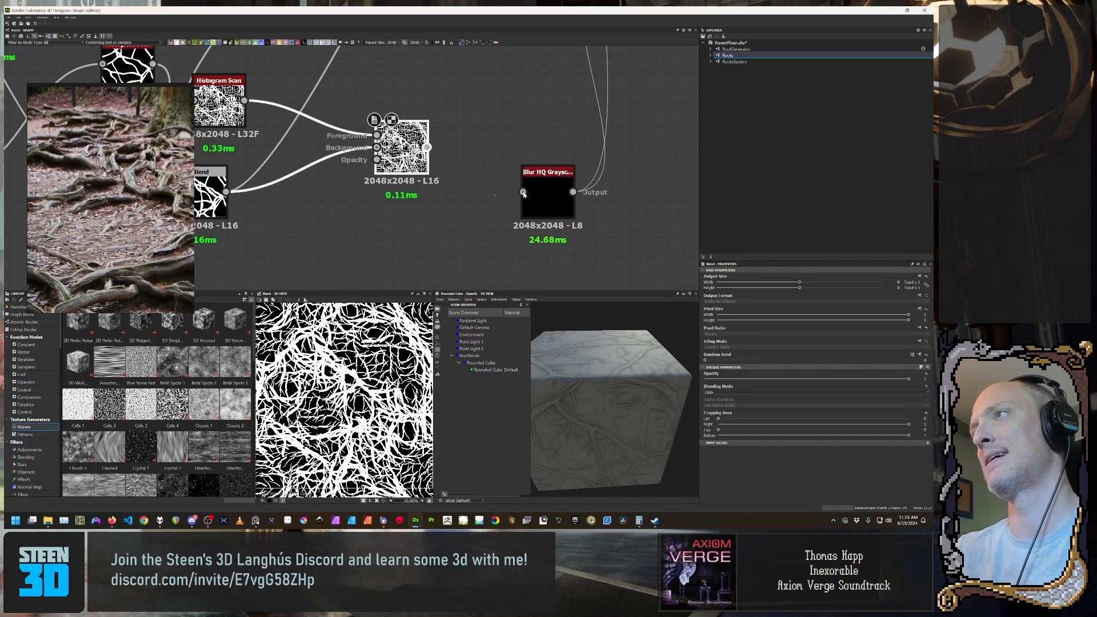
drag(447, 243, 447, 242)
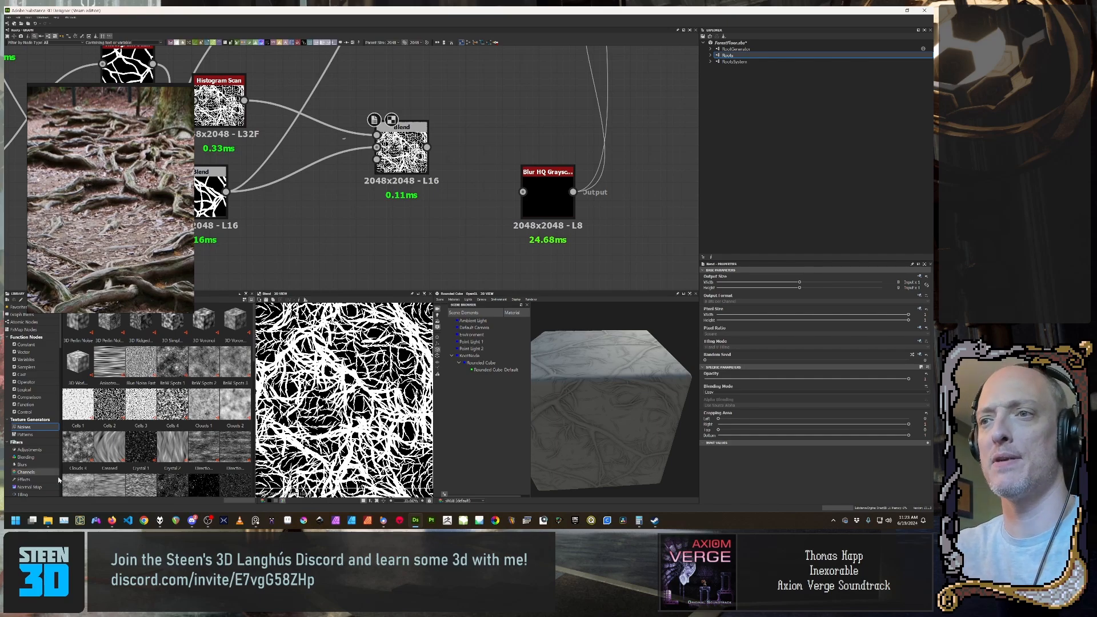
Step: Switch to Firefox, search the web in a new tab for "grayscale substance designer nodes wont connect", and look through the results
mouse_move(112, 520)
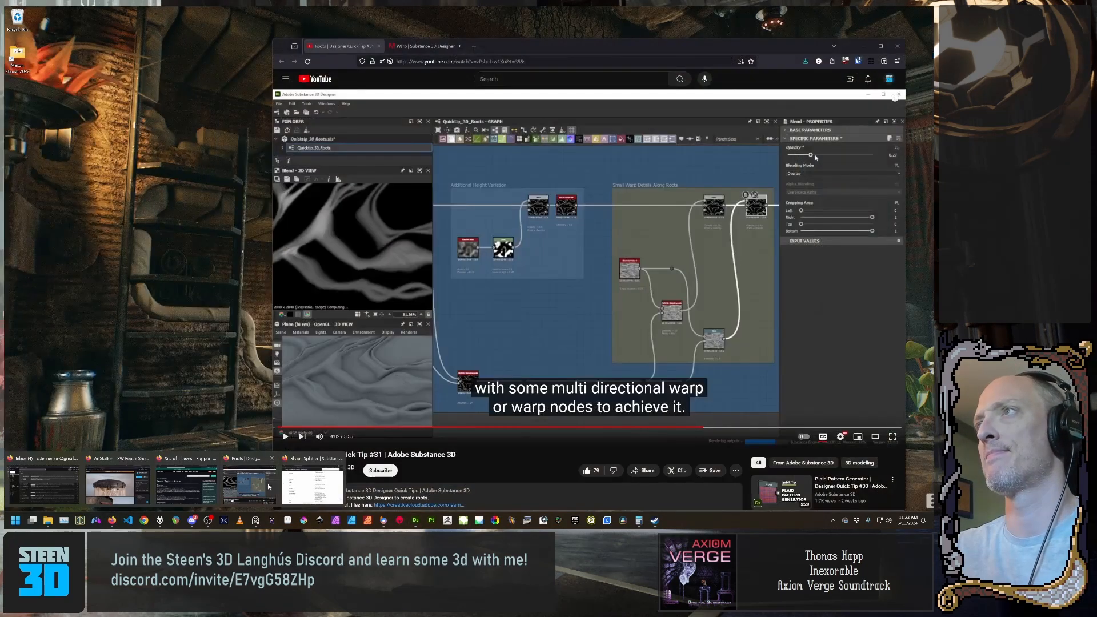
click(243, 487)
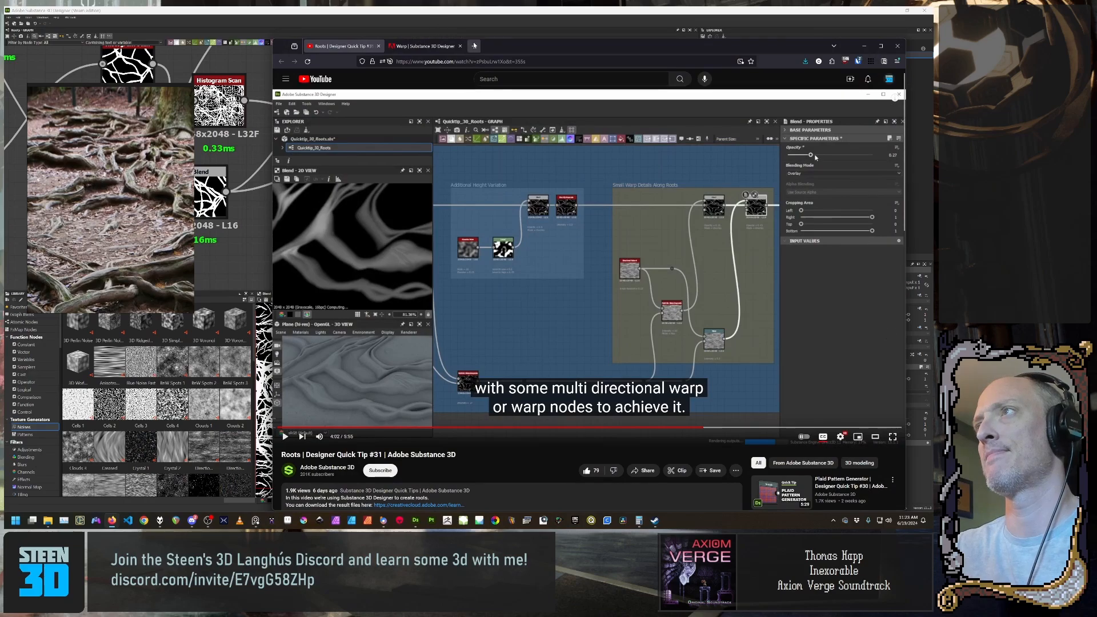
key(ctrl+t)
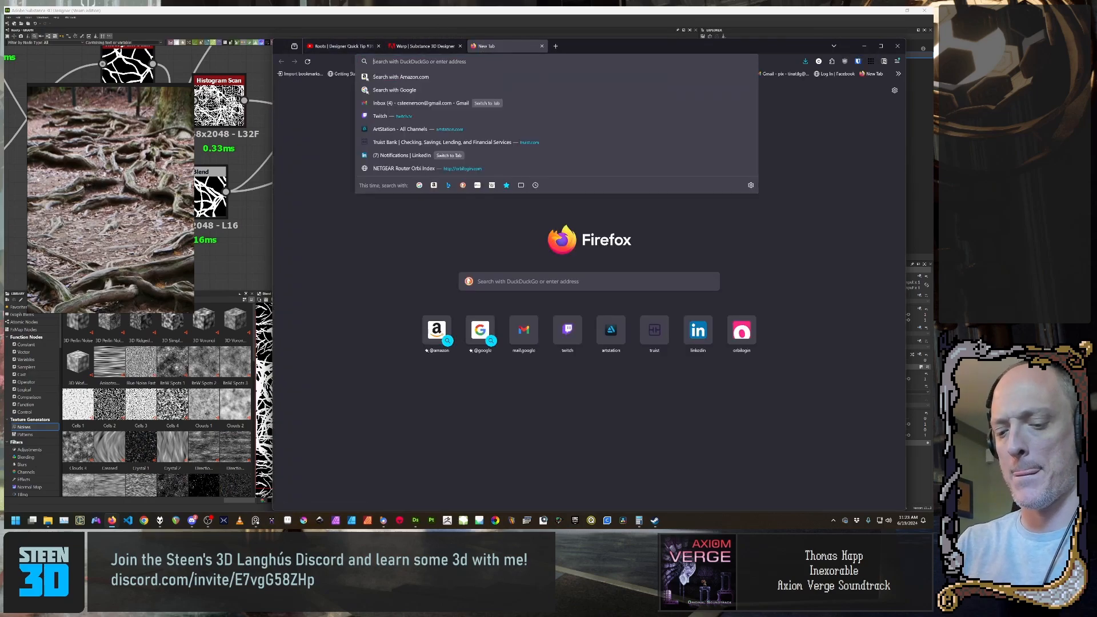
text(graysca)
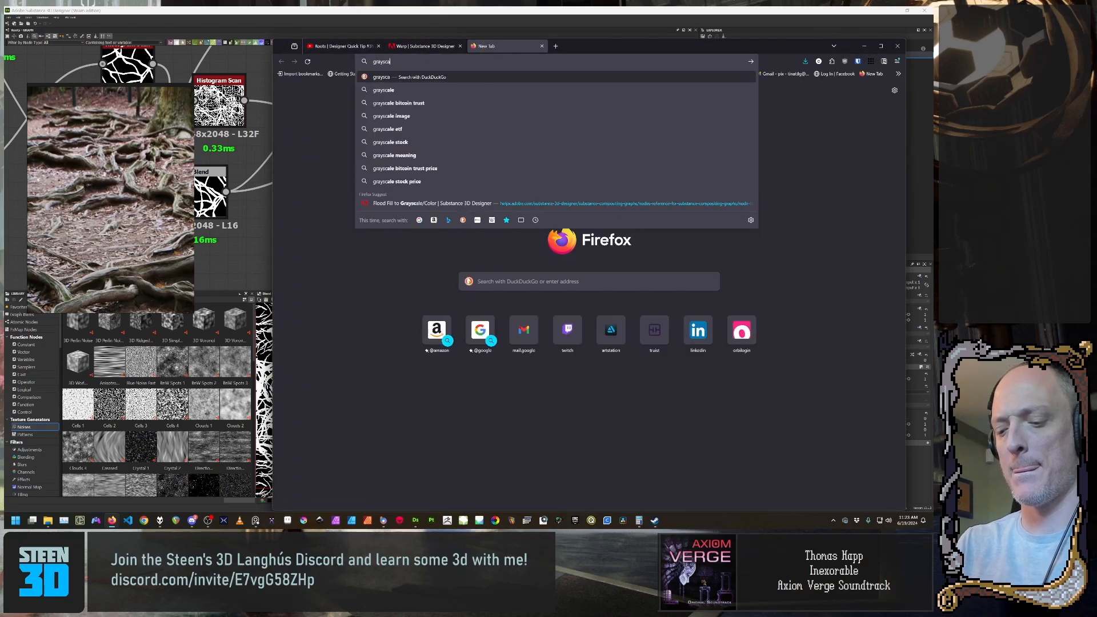
text(le substan)
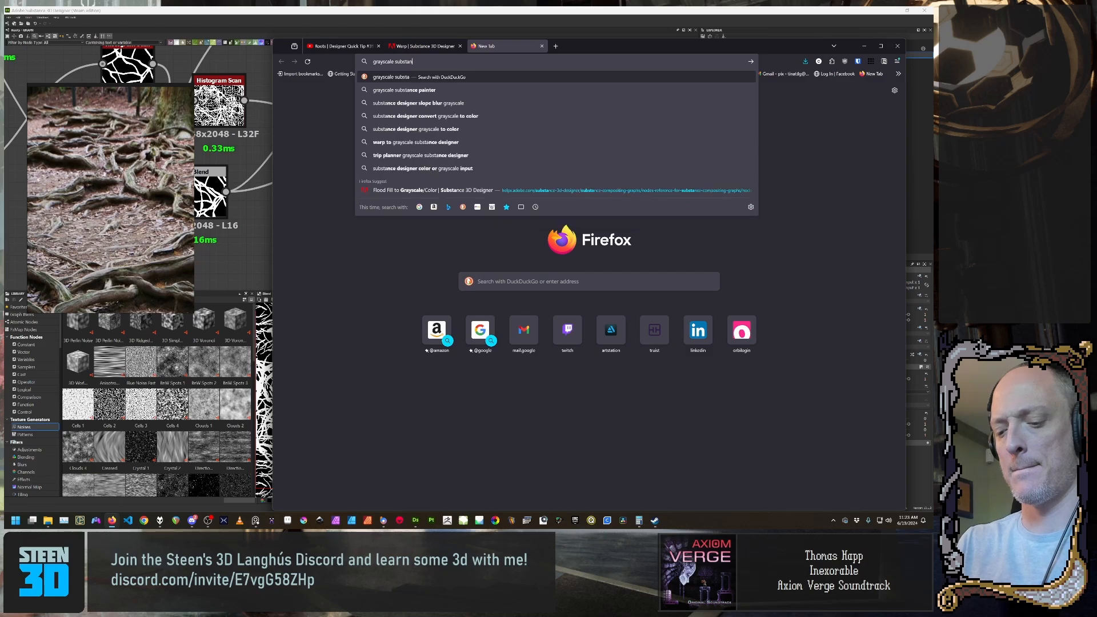
text(ce designer)
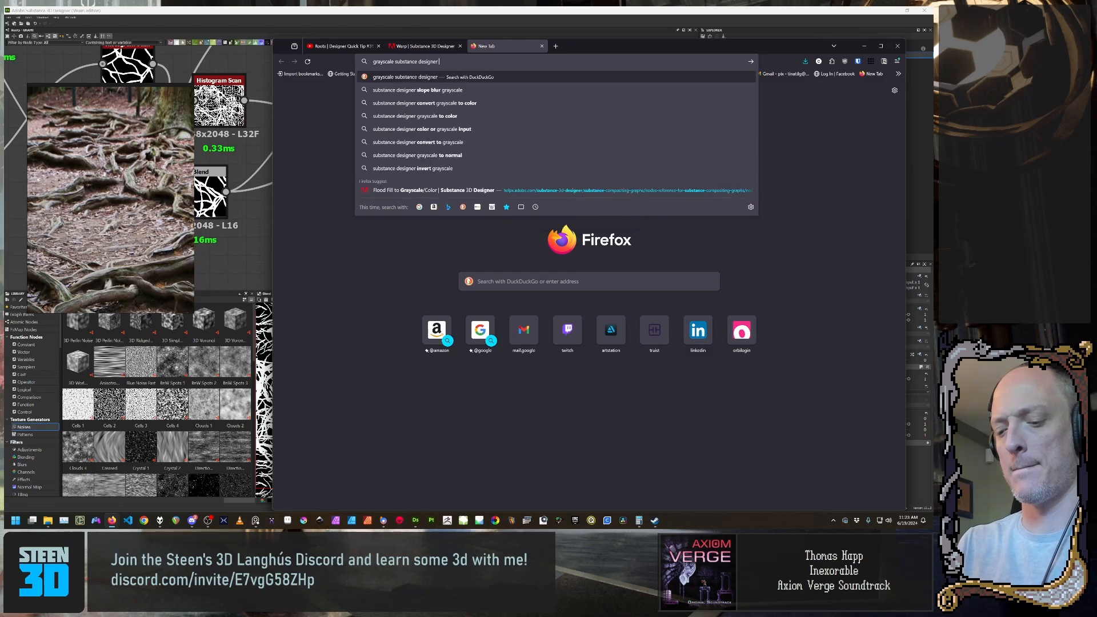
text( nodes wpn)
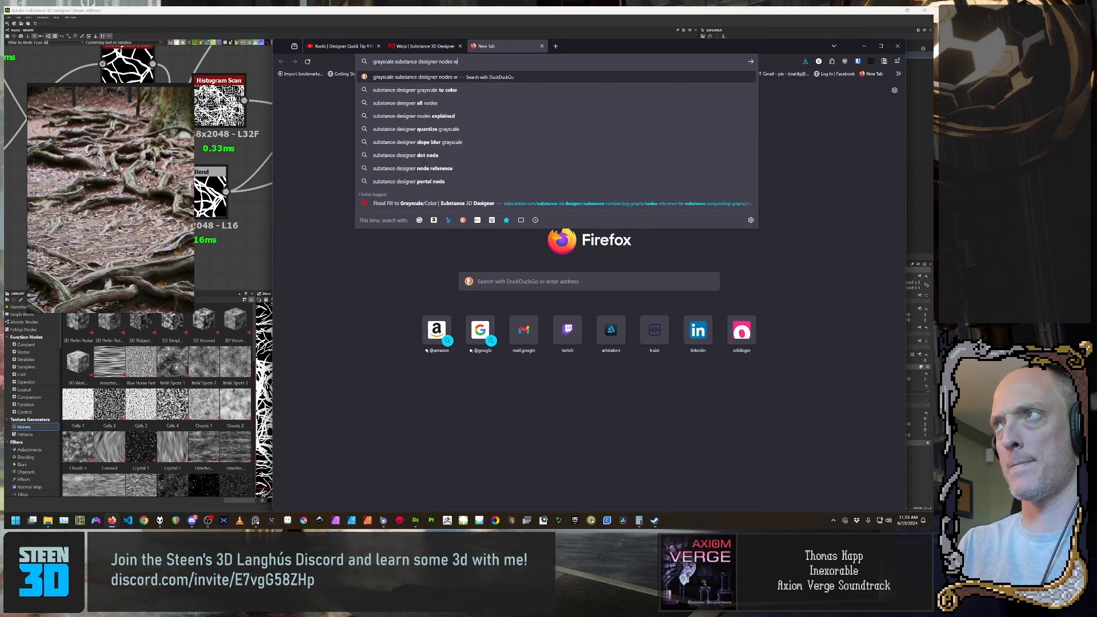
key(BackSpace)
key(BackSpace)
text(o)
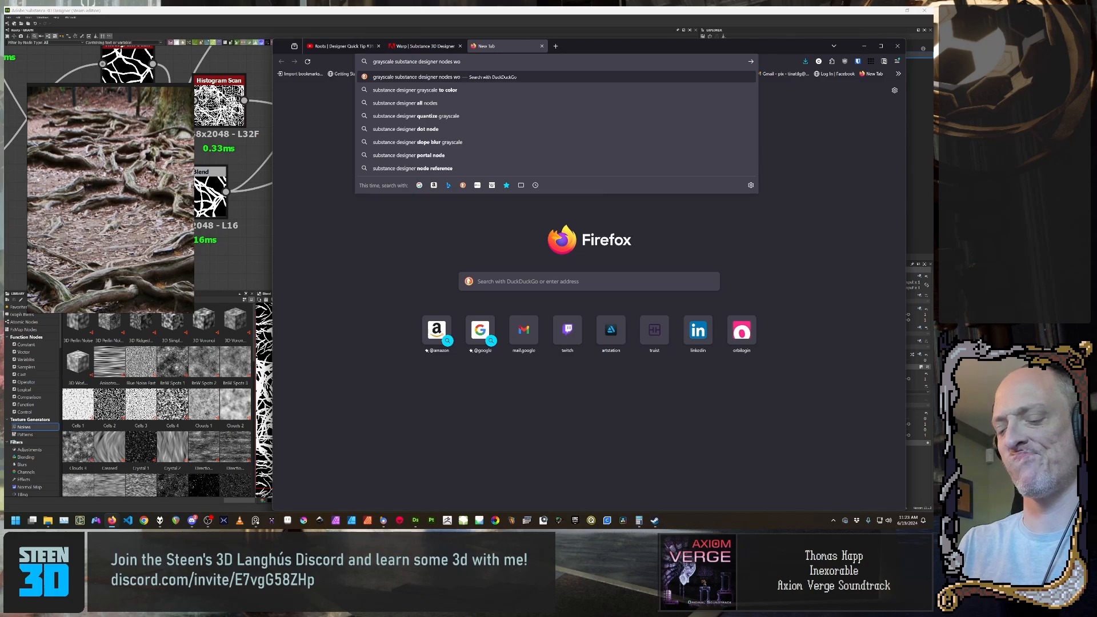
text(nt connect)
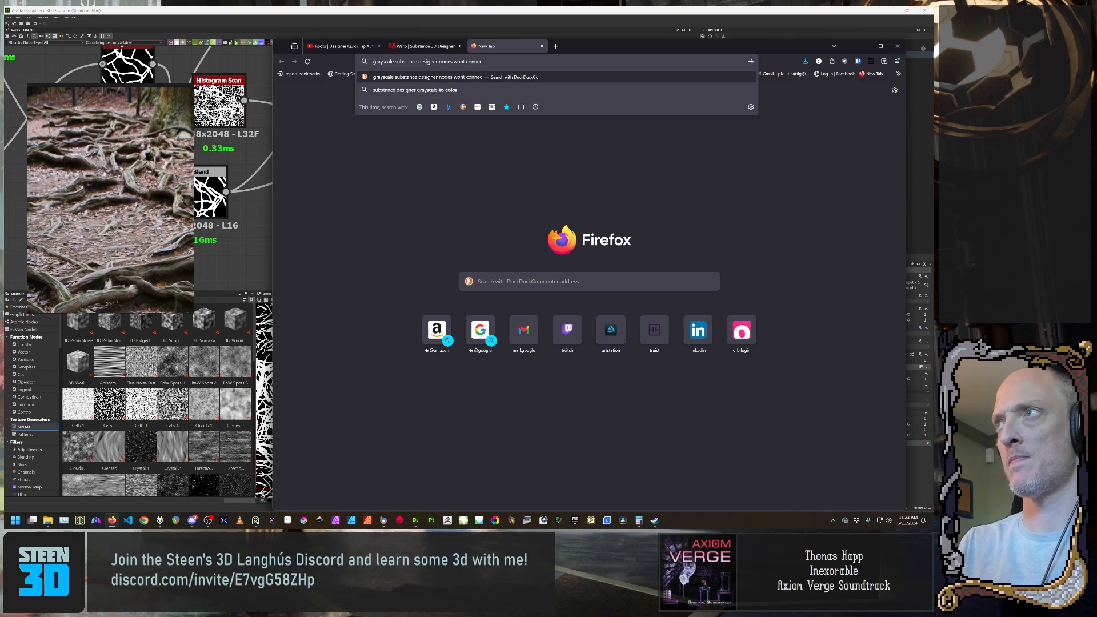
key(Return)
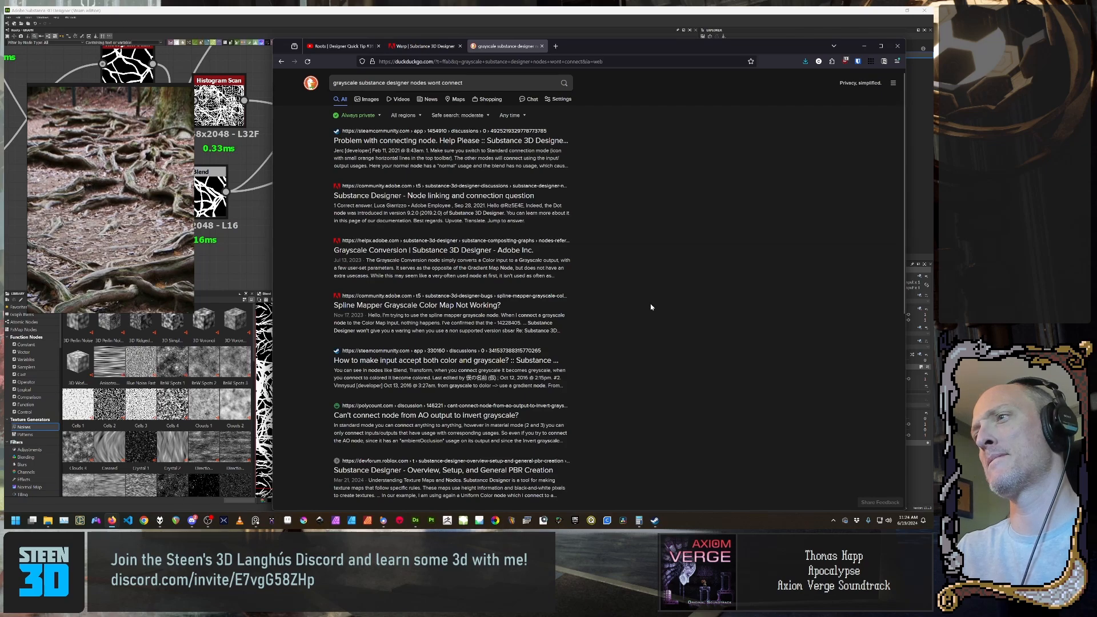
scroll(651, 311, down, 2)
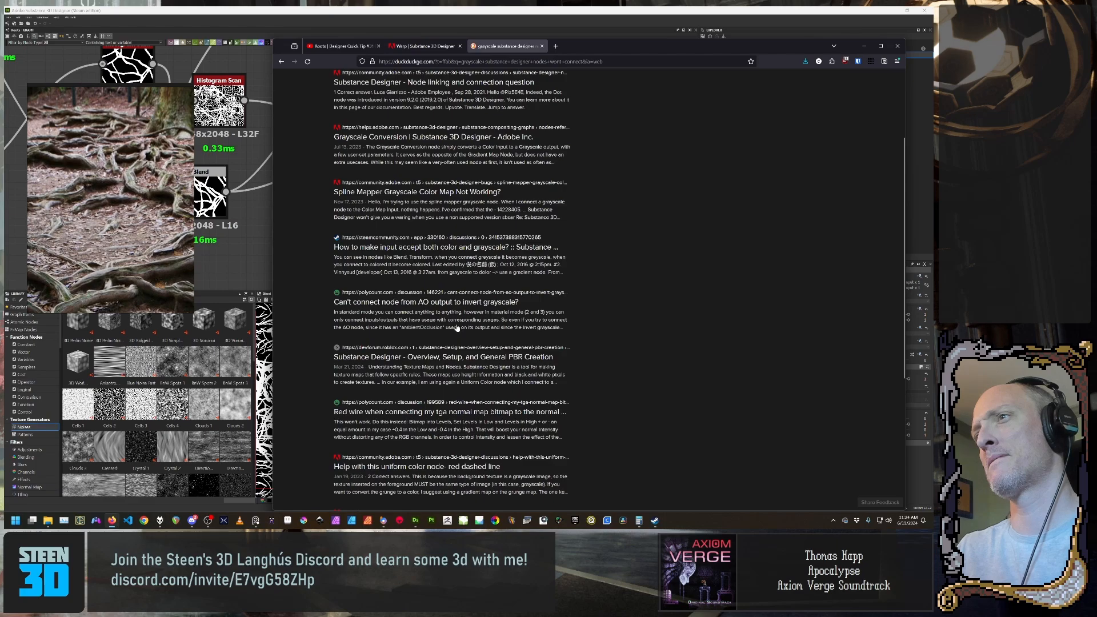
Step: Open the Polycount thread "Can't connect node from AO output to invert grayscale?" and read the replies about the graph connection modes
click(385, 327)
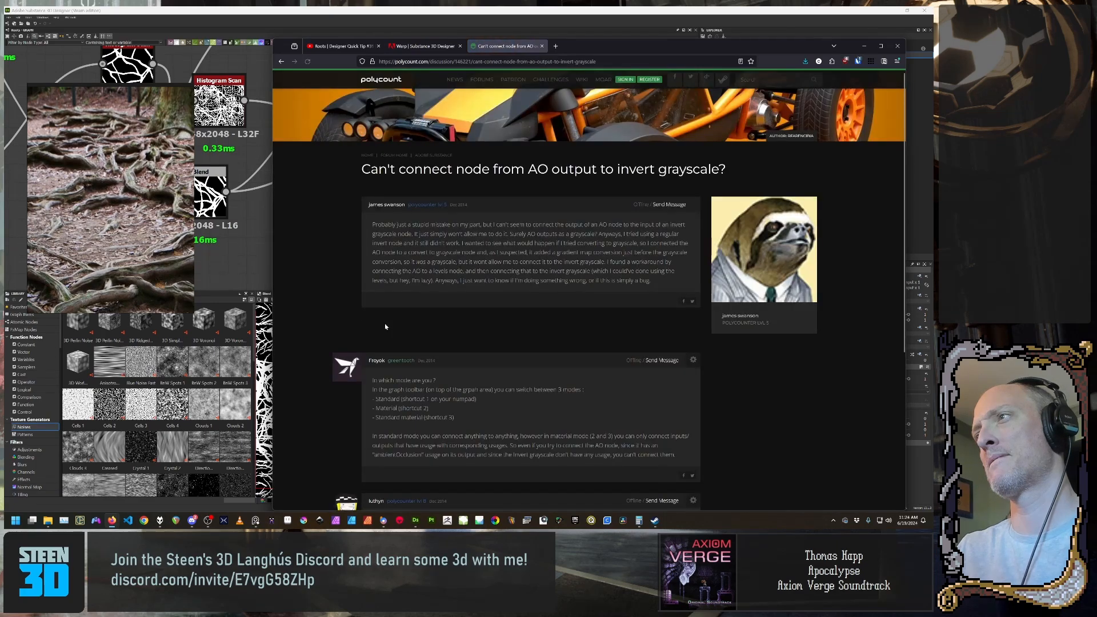
scroll(387, 327, down, 3)
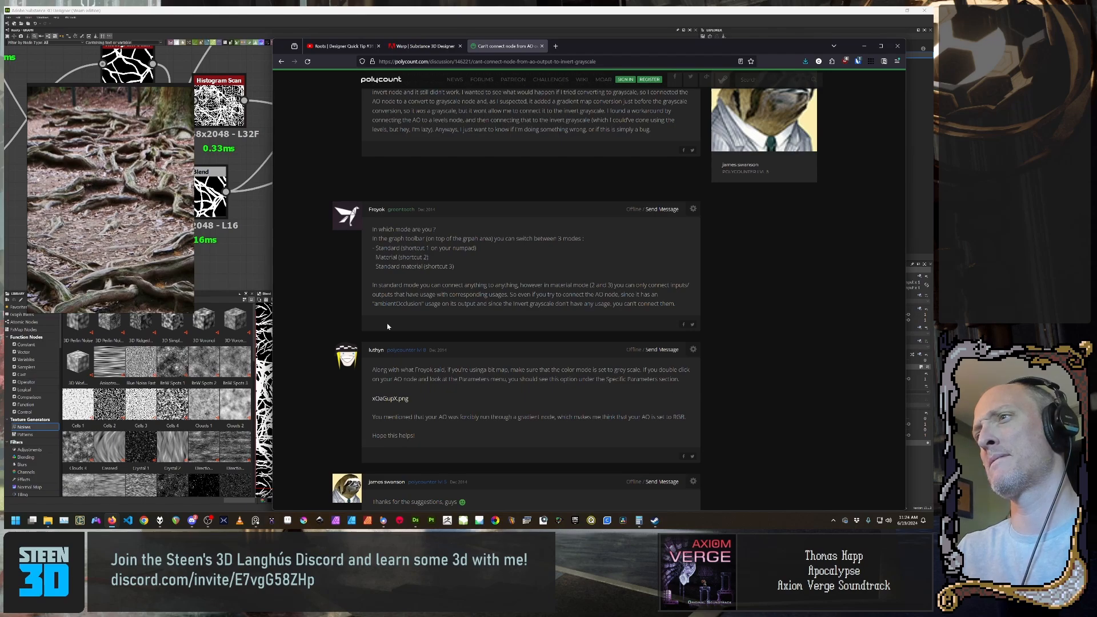
scroll(388, 326, down, 2)
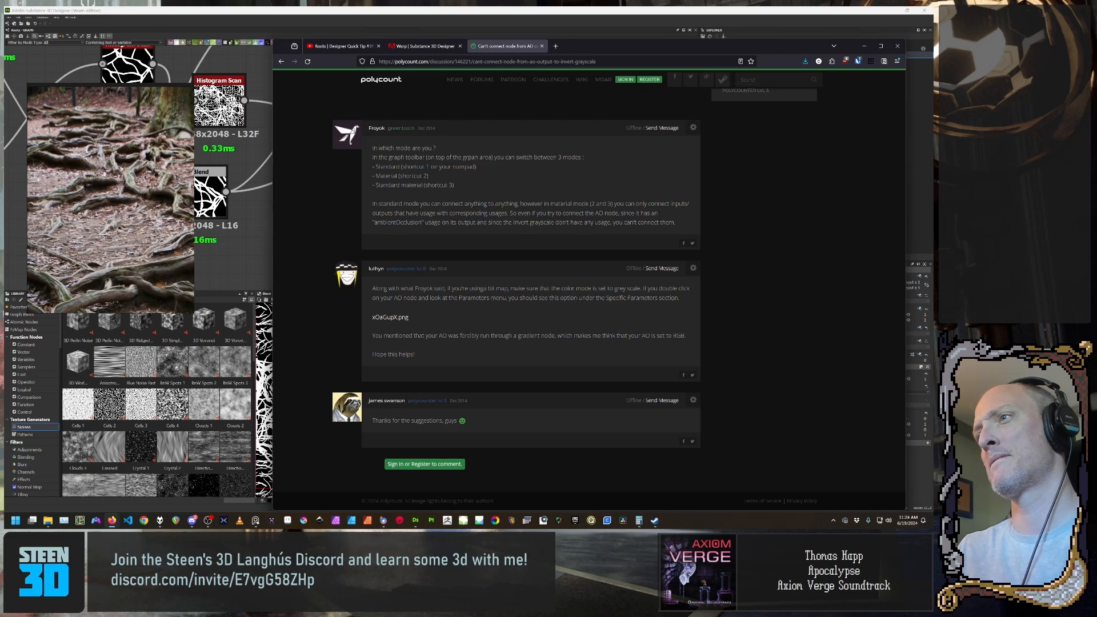
scroll(536, 305, up, 3)
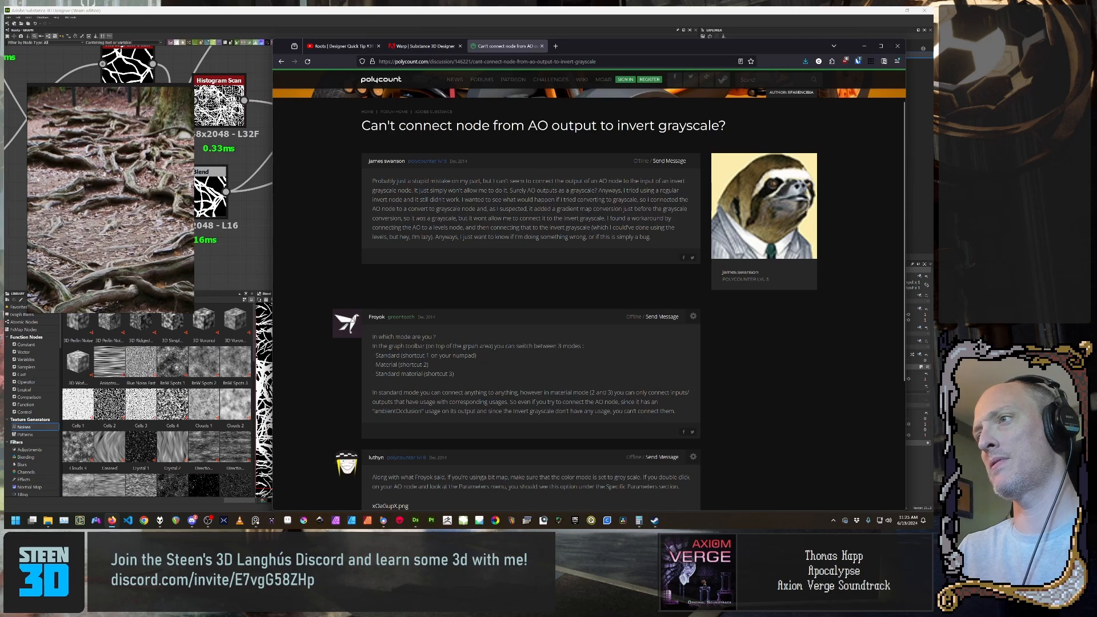
Step: Switch back to Substance 3D Designer and look for the connection mode setting among the graph view options
click(247, 252)
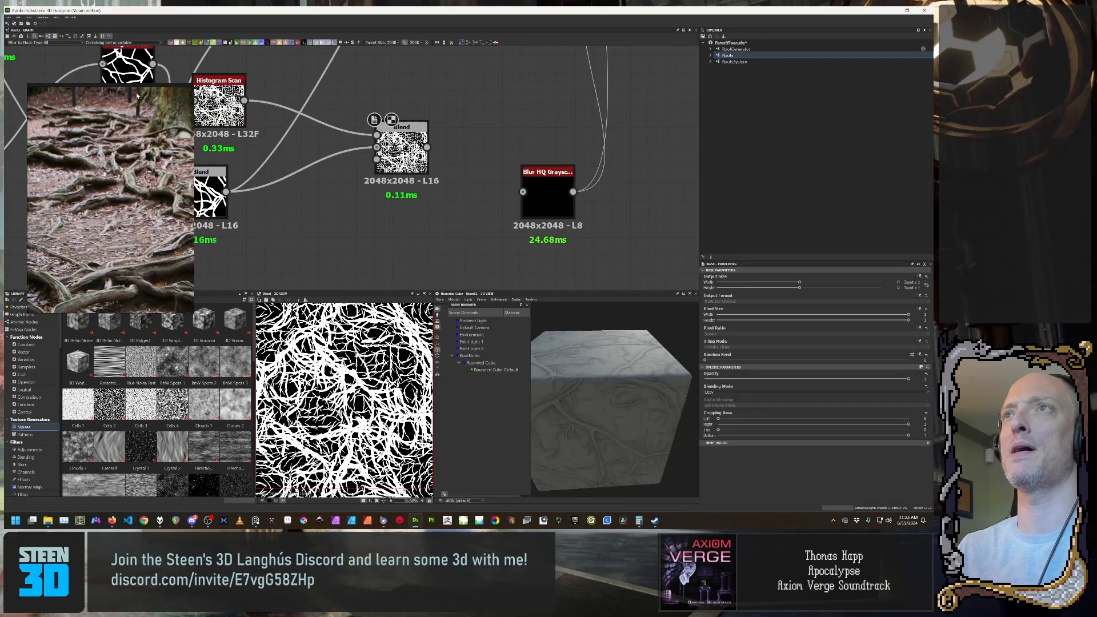
click(48, 36)
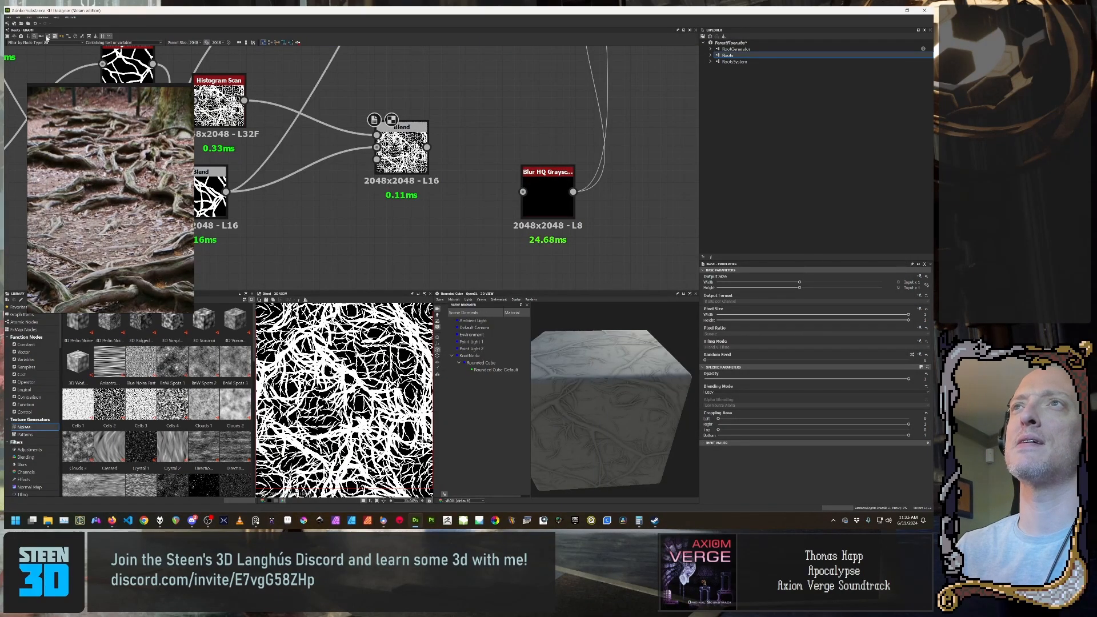
click(47, 36)
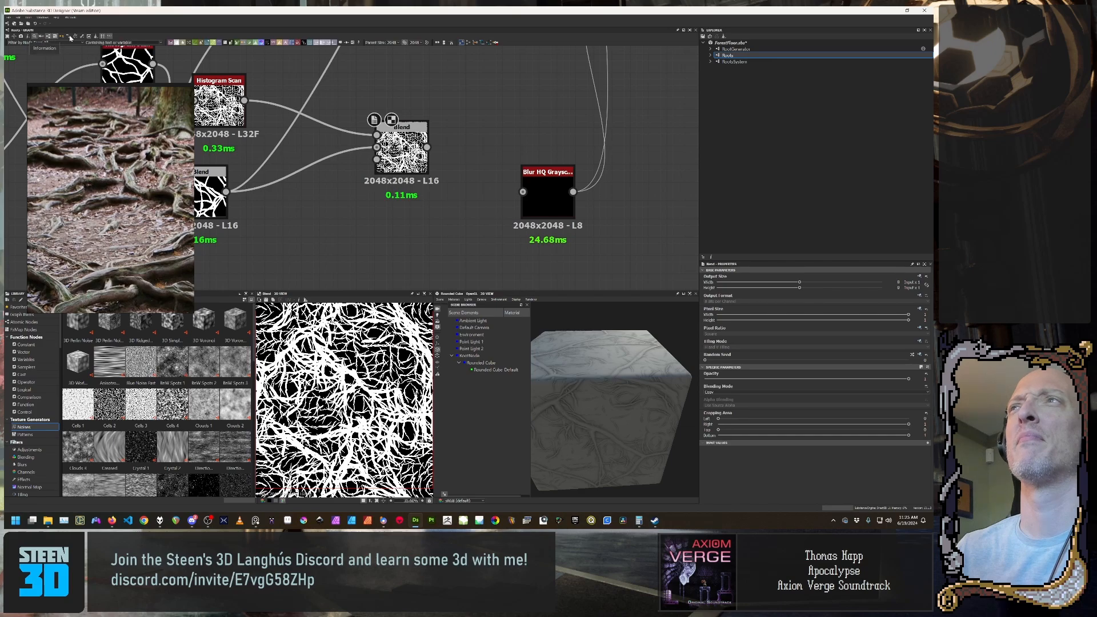
click(245, 44)
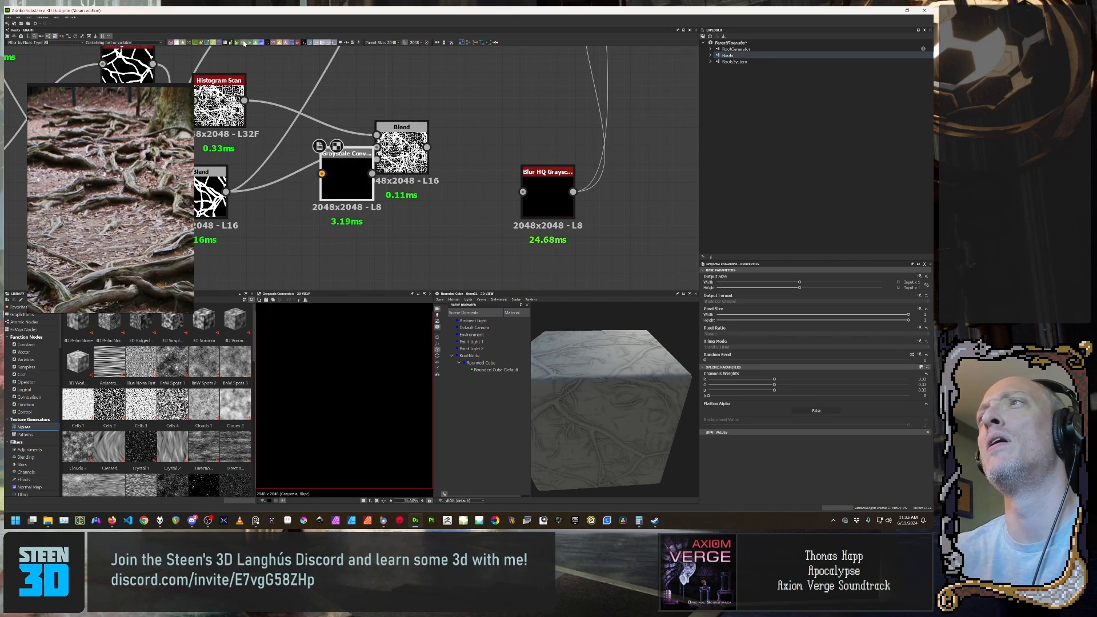
click(245, 44)
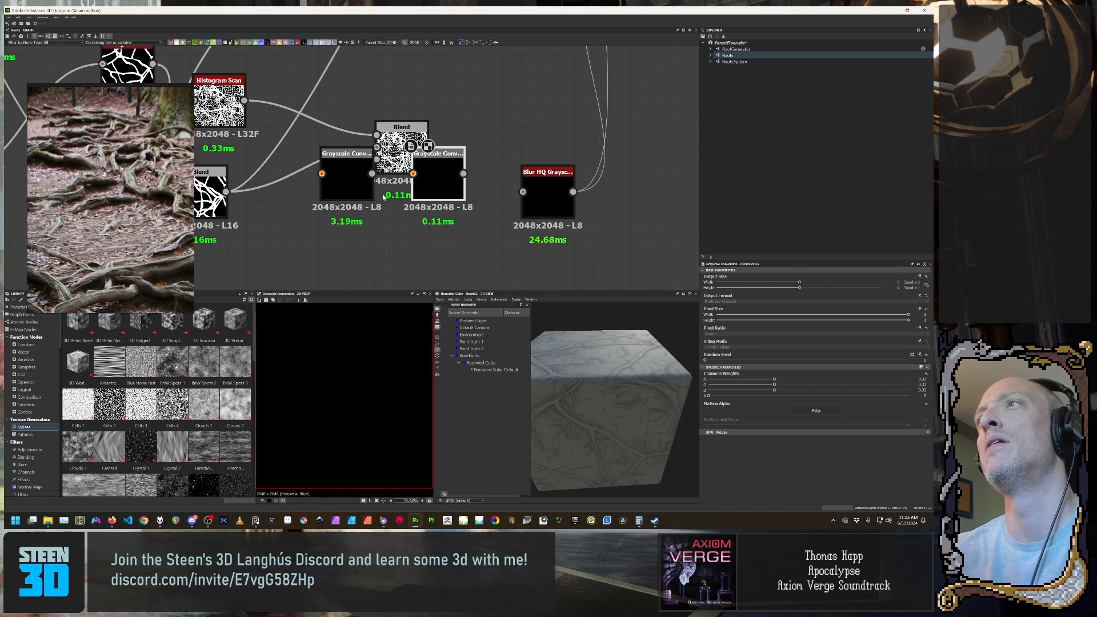
key(Delete)
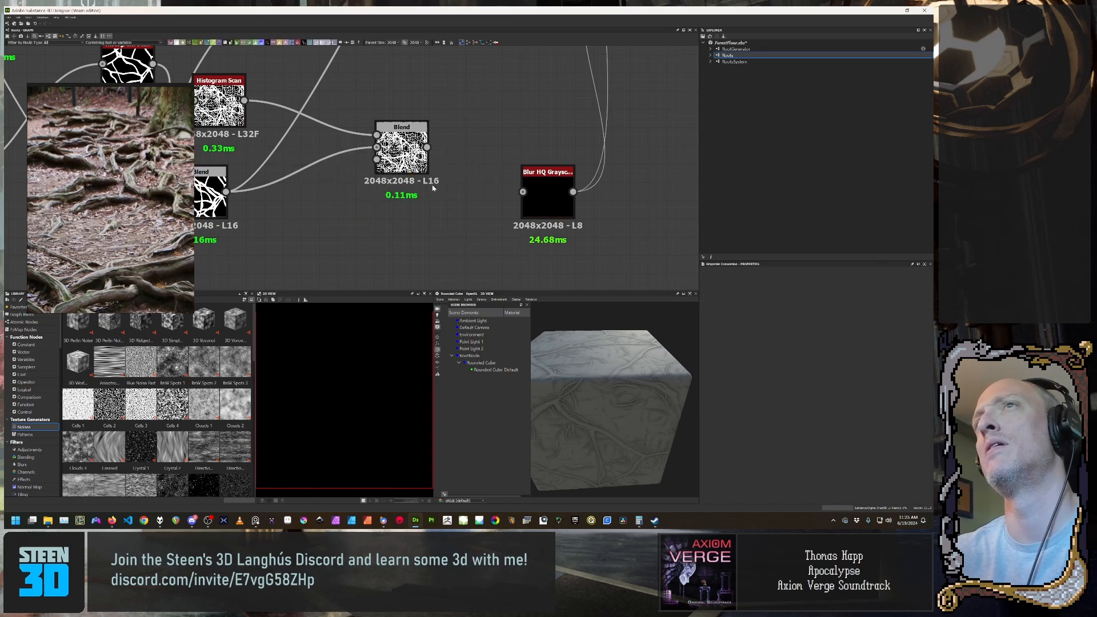
Step: Check the remaining graph view options for the standard connection mode
click(66, 36)
click(64, 43)
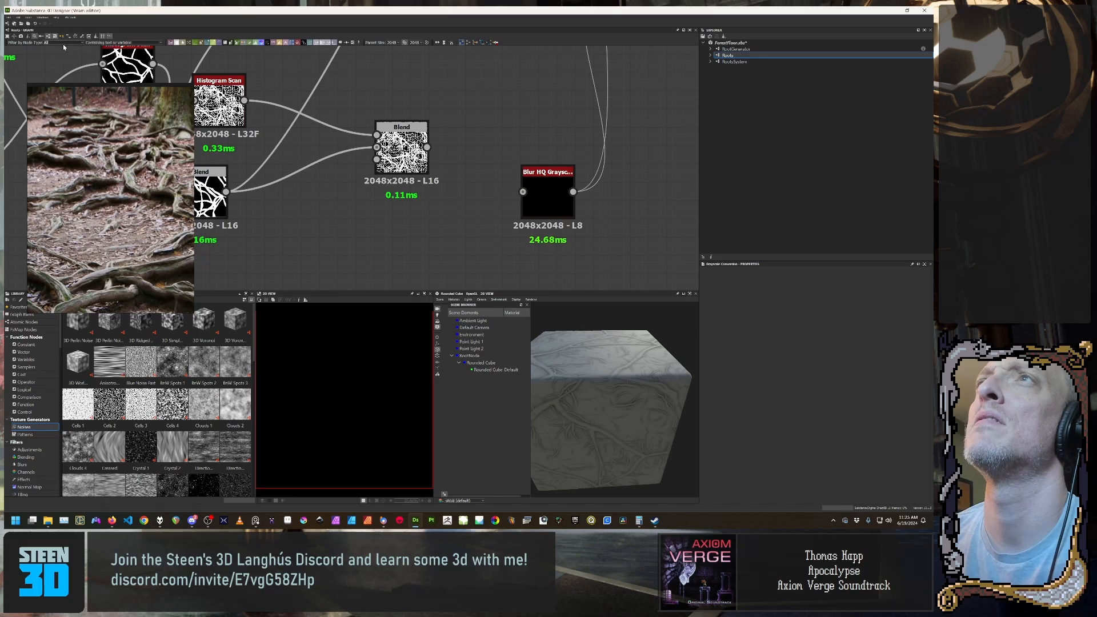
click(64, 38)
click(63, 38)
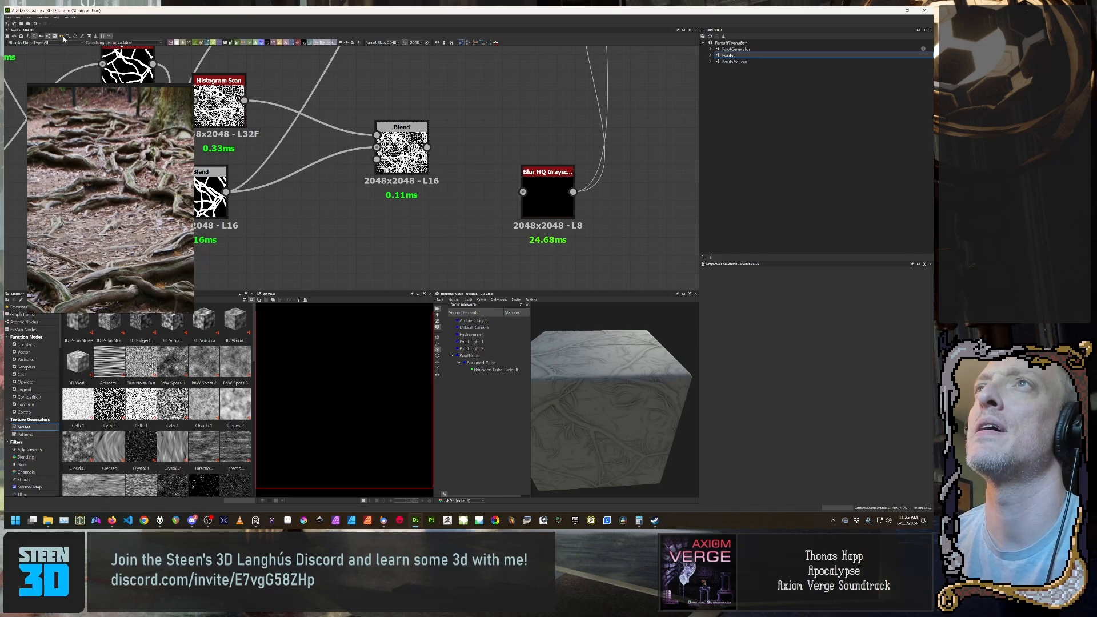
Step: Preview the Max (Lighten) Blend node upstream of the combined root mask
middle_drag(396, 238, 398, 242)
scroll(399, 242, down, 6)
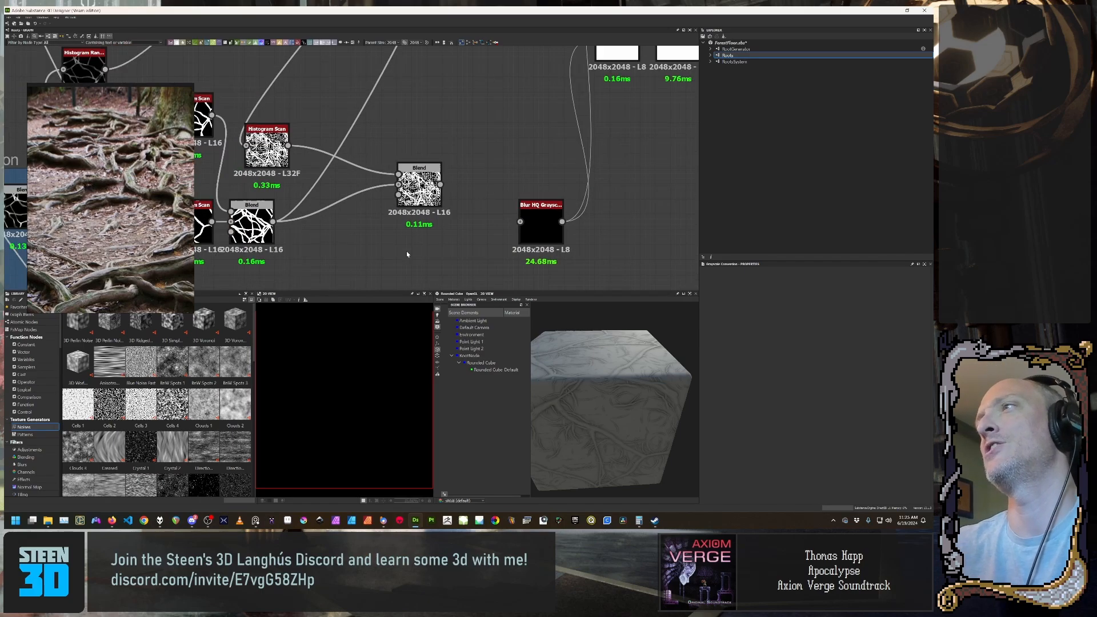
scroll(399, 255, down, 8)
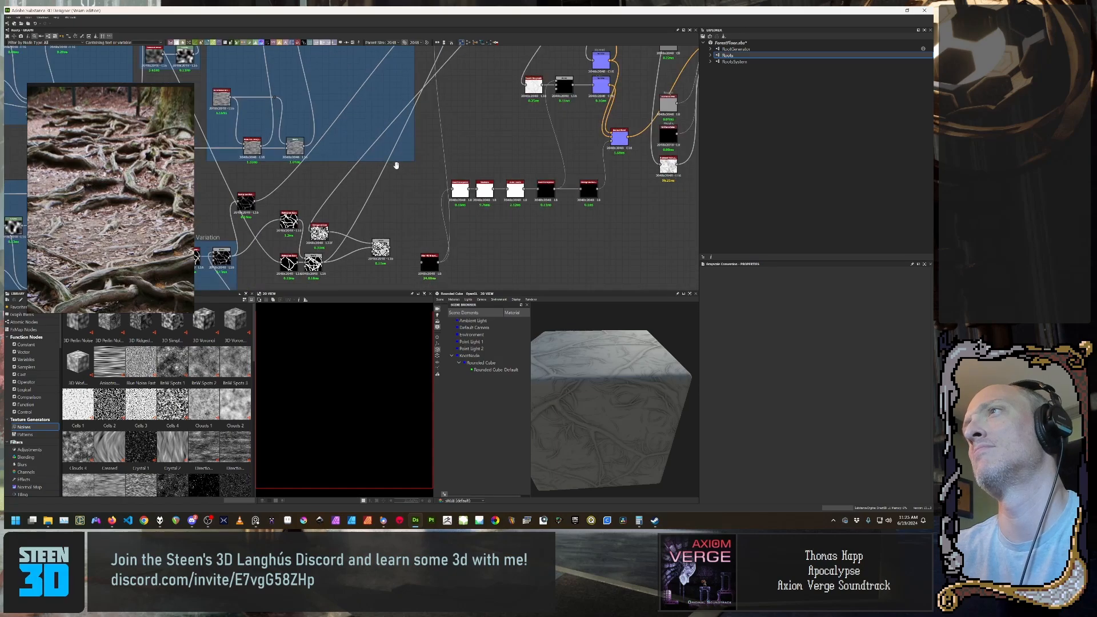
scroll(396, 213, up, 3)
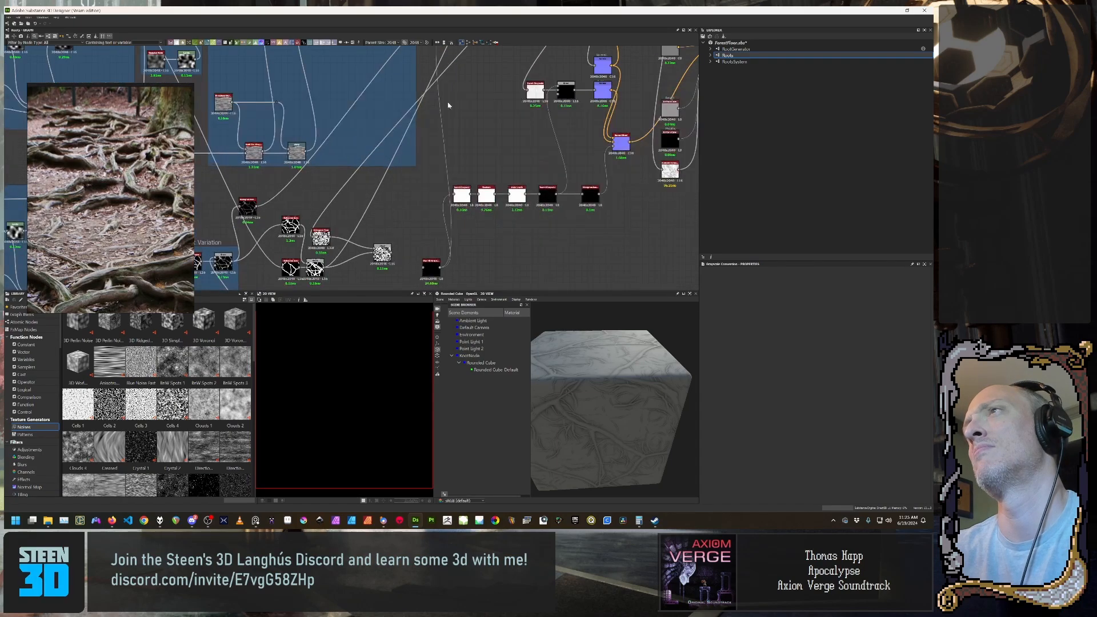
middle_drag(446, 81, 437, 208)
scroll(437, 208, up, 1)
click(424, 130)
double_click(459, 134)
Step: Try to wire the combined root mask Blend's output into the existing Blur HQ Grayscale node
scroll(383, 257, down, 3)
middle_drag(383, 257, 406, 117)
middle_drag(404, 217, 426, 96)
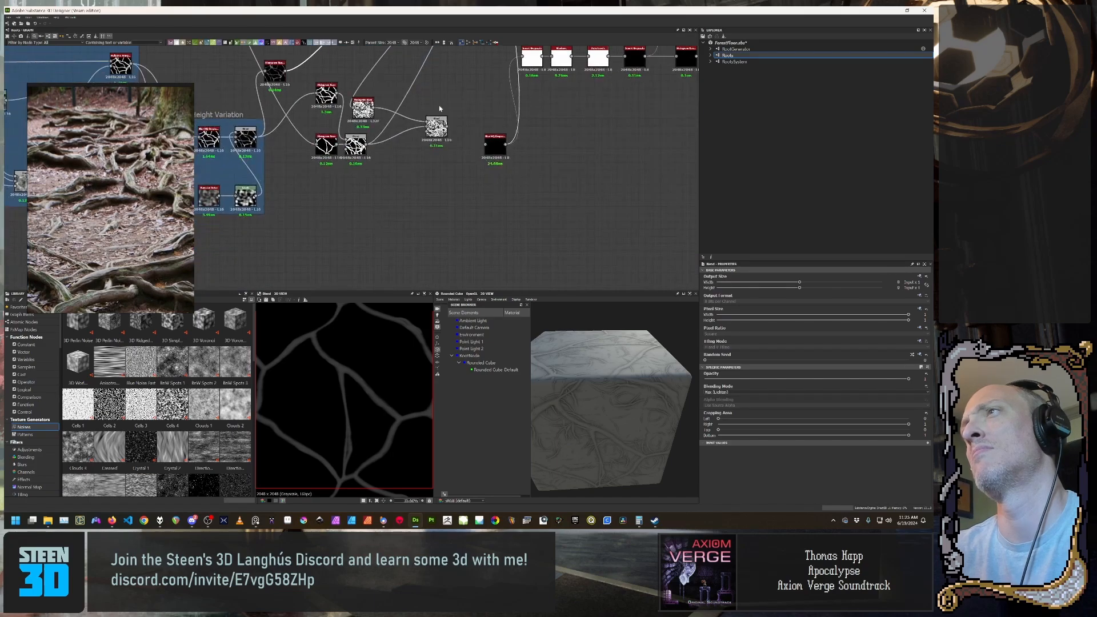
drag(458, 126, 486, 148)
Step: Add a new Blur HQ Grayscale node fed by the combined root mask Blend and place it below that Blend
middle_drag(436, 170, 424, 189)
click(429, 190)
click(425, 147)
drag(414, 134, 411, 143)
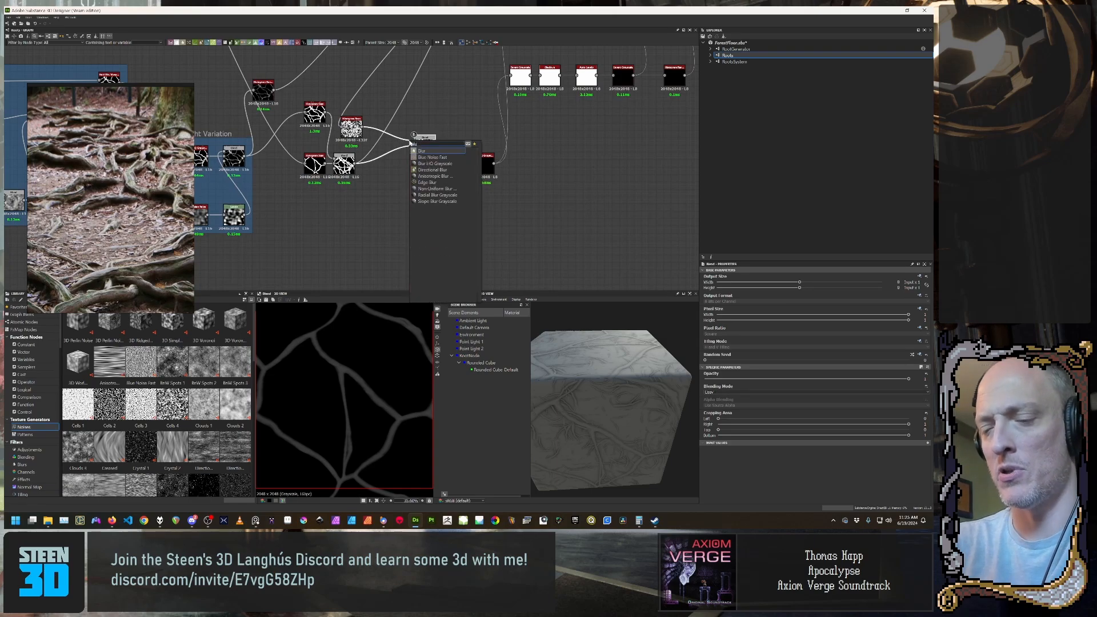
key(Escape)
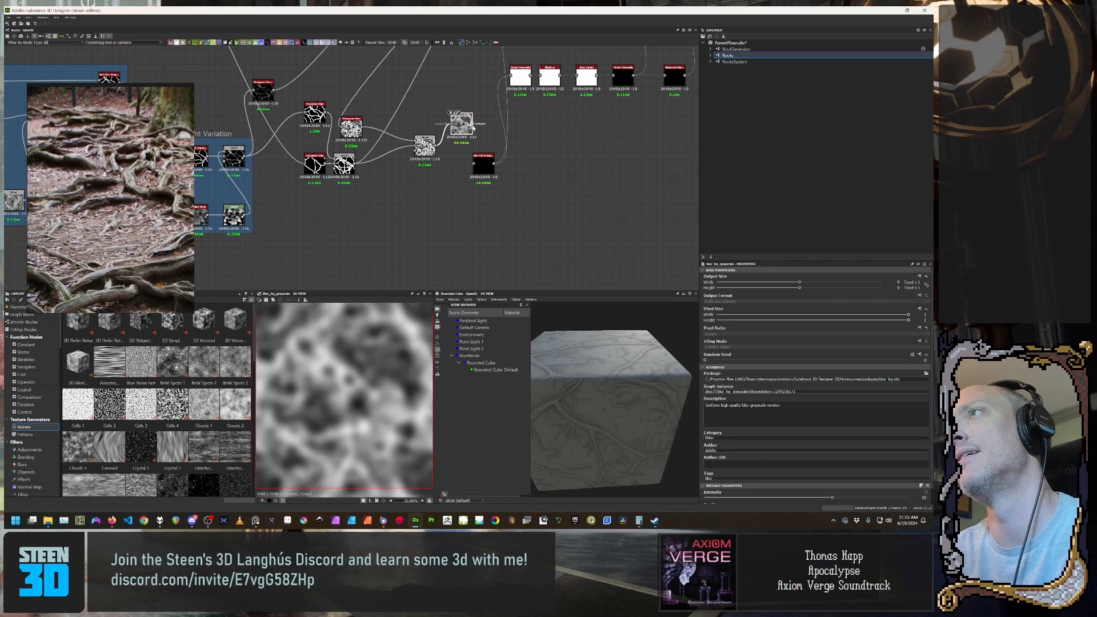
drag(463, 129, 433, 227)
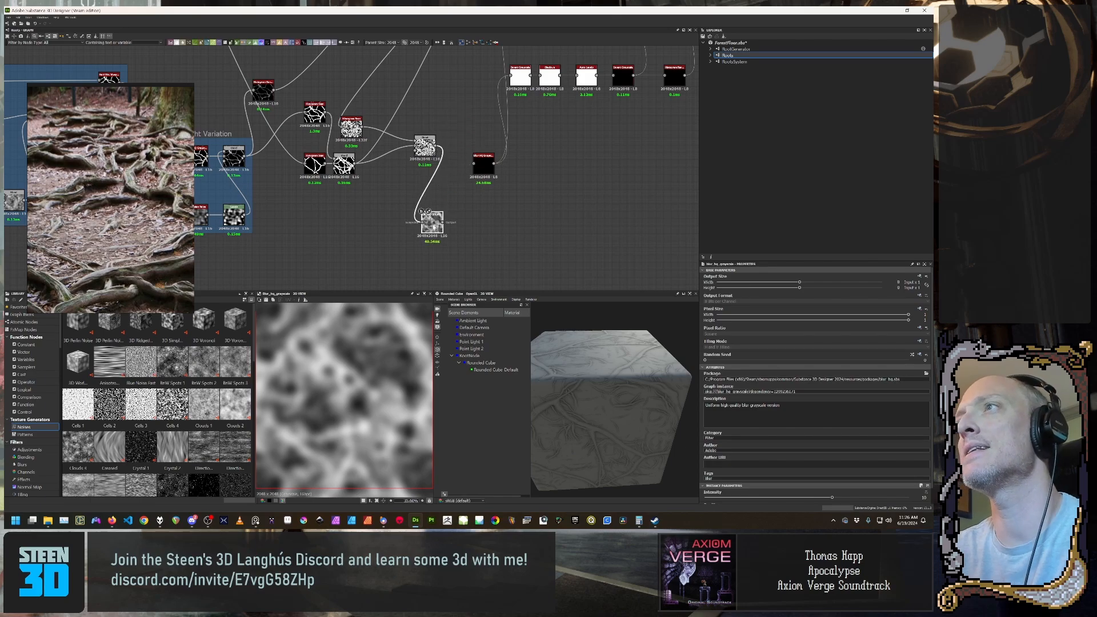
Step: Preview the combined root mask Blend beside the original Blur HQ Grayscale node
scroll(435, 220, up, 3)
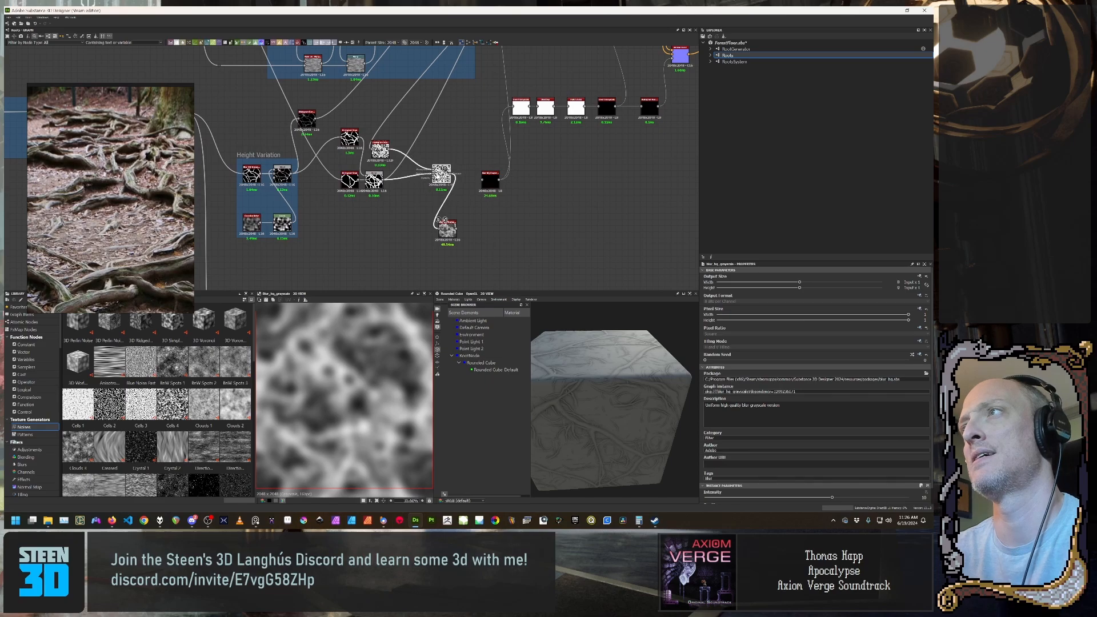
middle_drag(598, 212, 579, 269)
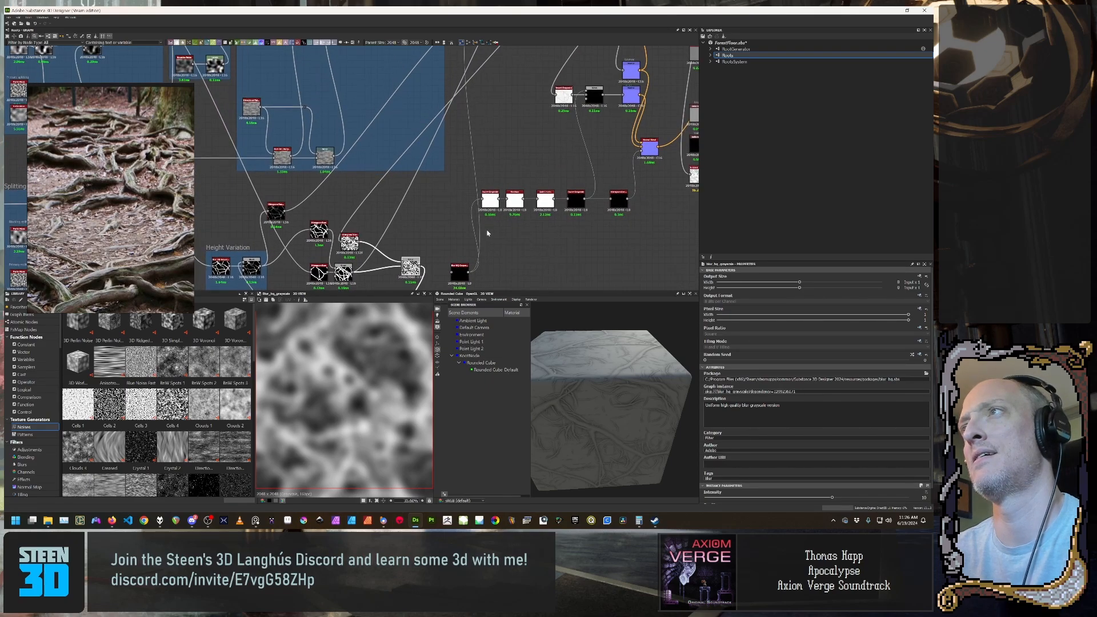
middle_drag(472, 225, 515, 169)
click(452, 210)
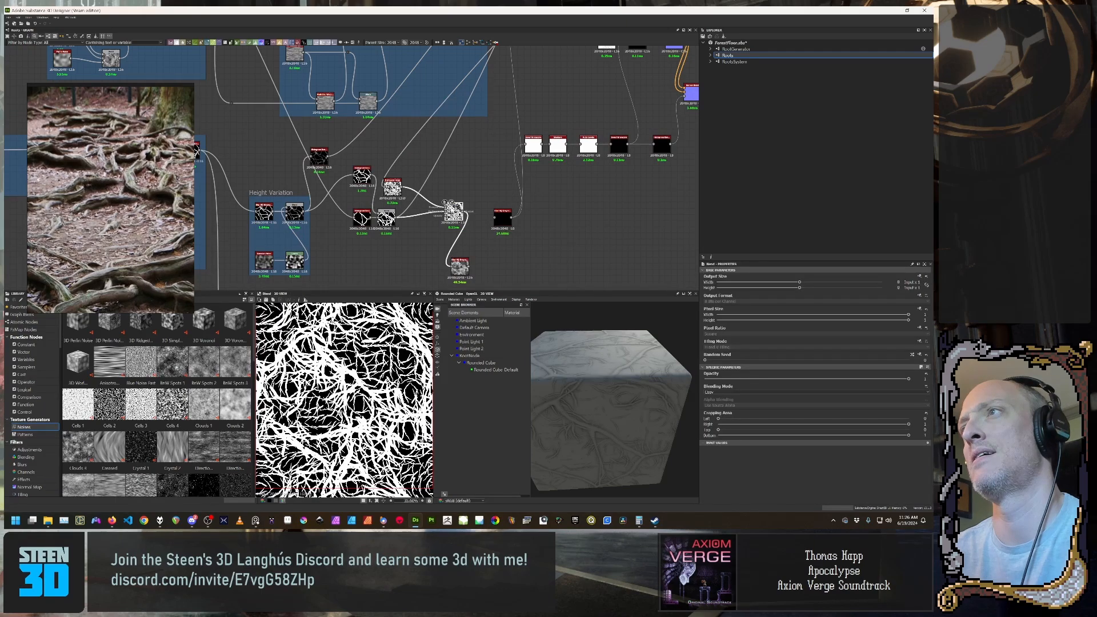
Step: Preview the lower Add (Linear Dodge) Blend and delete the test Blur HQ Grayscale node
scroll(440, 229, down, 4)
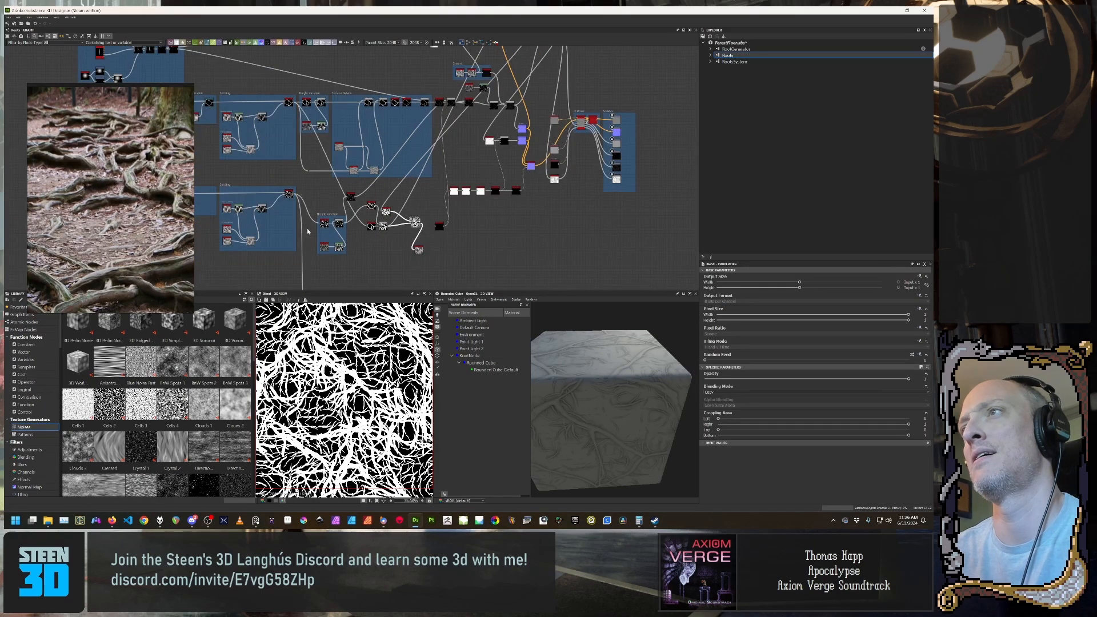
scroll(360, 241, up, 5)
middle_drag(403, 216, 235, 188)
scroll(342, 171, up, 1)
double_click(262, 155)
click(415, 256)
key(Delete)
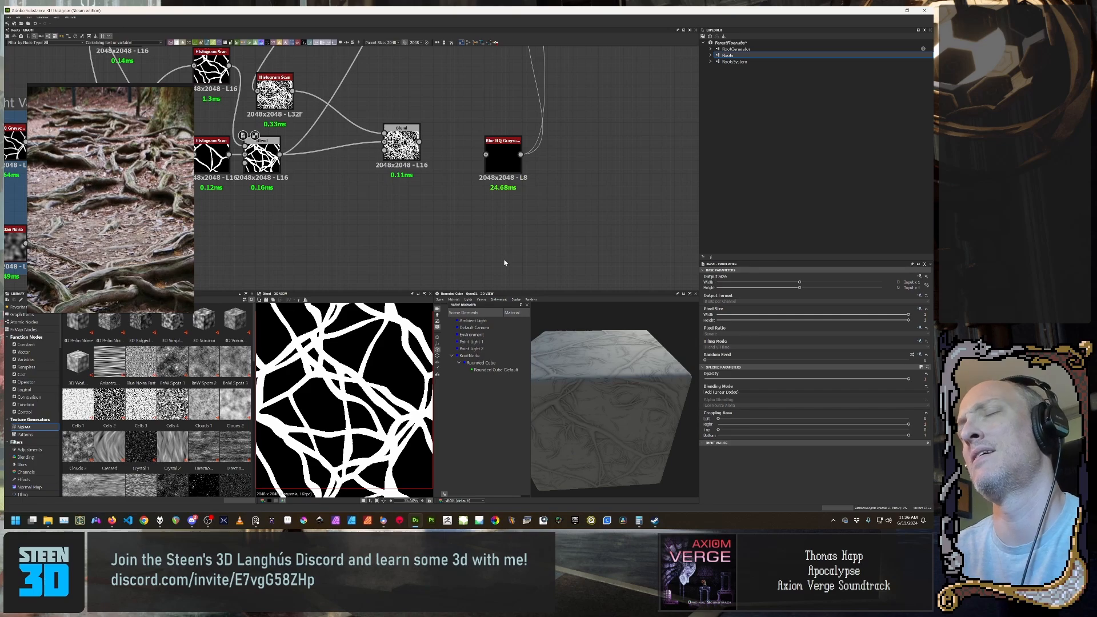
click(405, 141)
key(space)
text(gray)
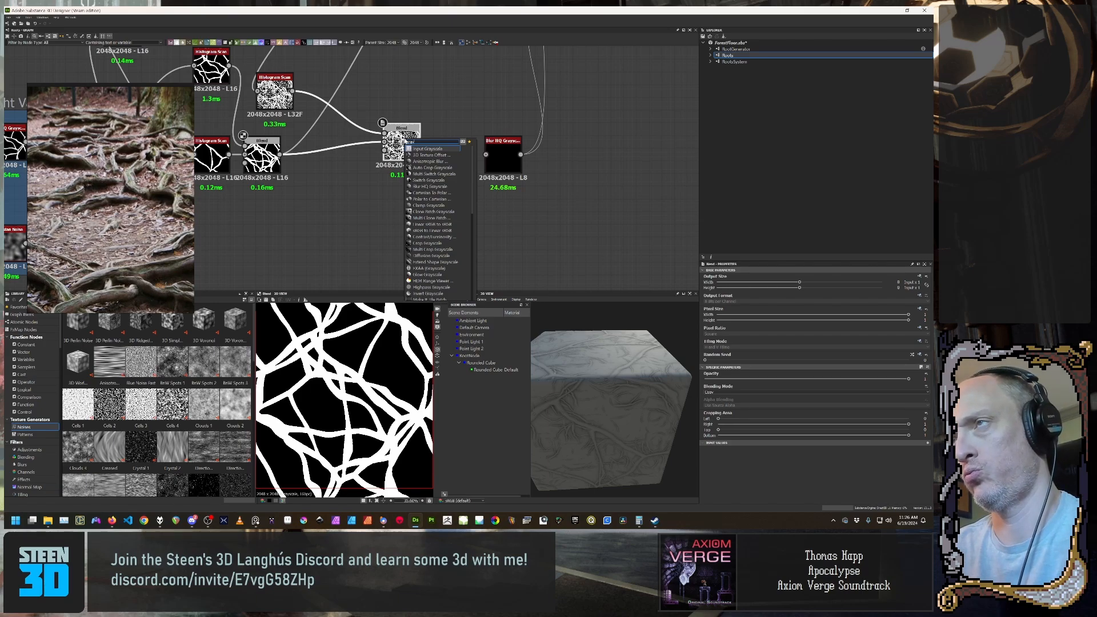
key(Escape)
Step: Preview the combined root mask Blend and try once more to link it to the original Blur HQ Grayscale node
double_click(402, 145)
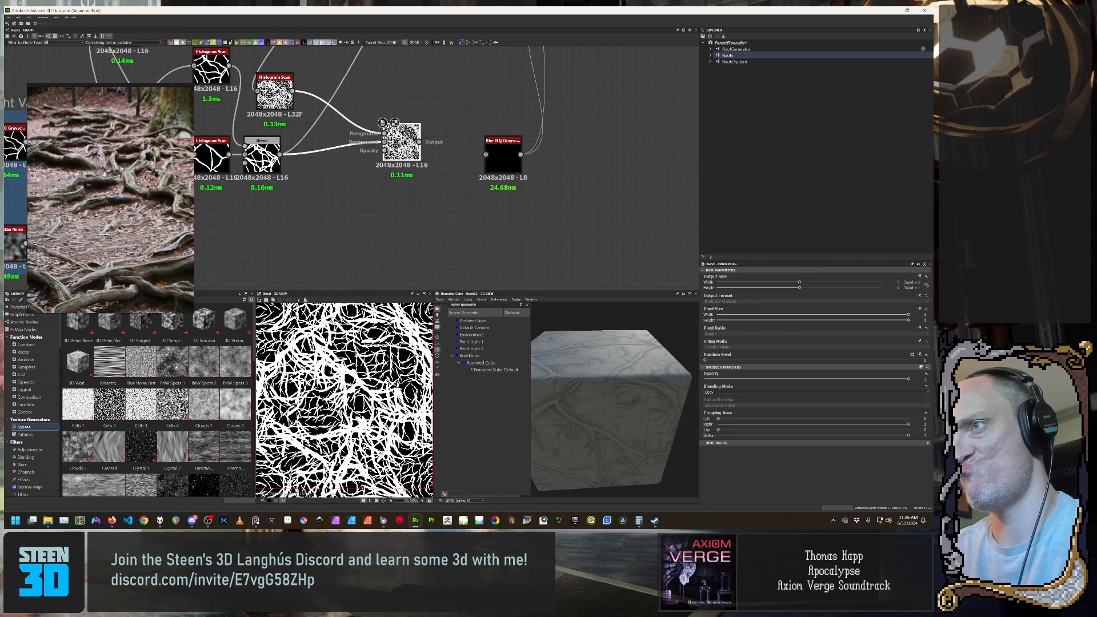
scroll(344, 400, down, 3)
key(space)
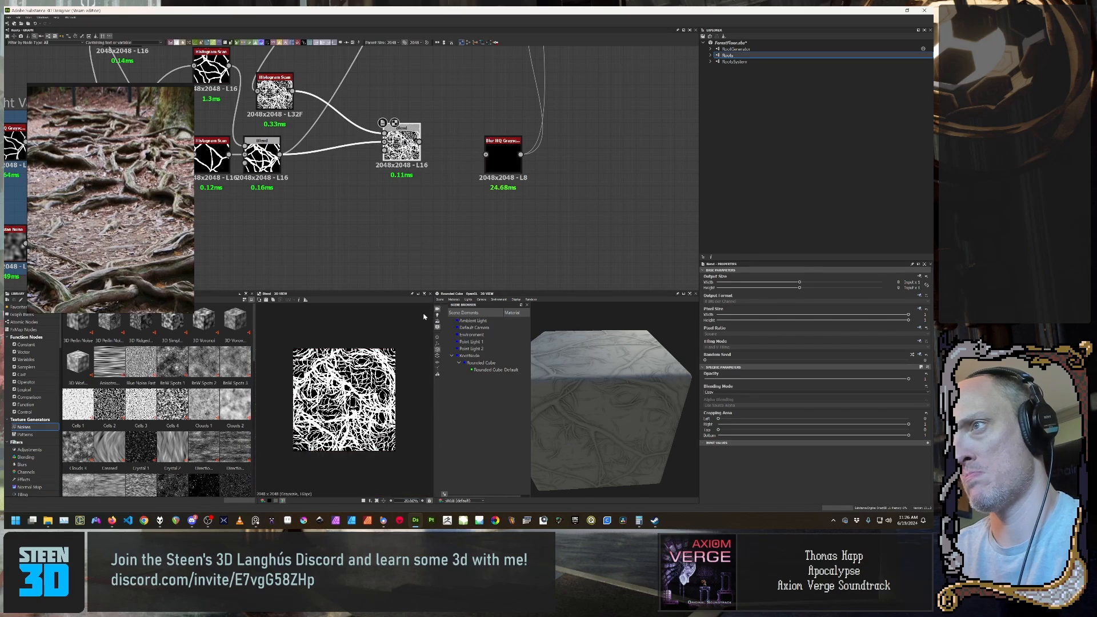
scroll(344, 400, up, 3)
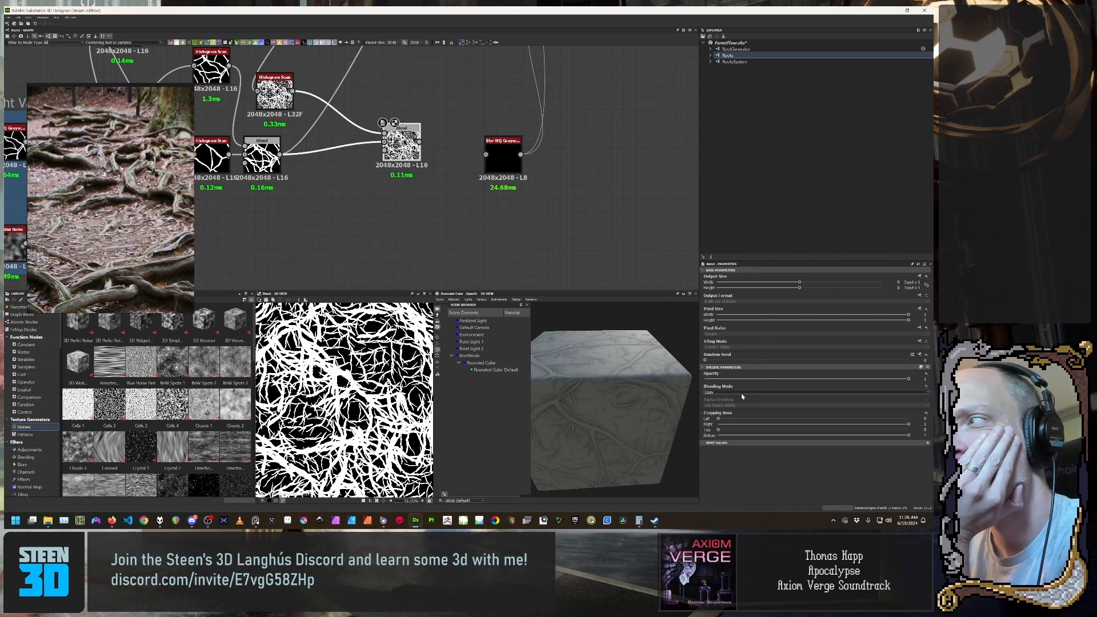
mouse_move(486, 154)
mouse_down()
mouse_move(421, 141)
mouse_move(486, 159)
mouse_up()
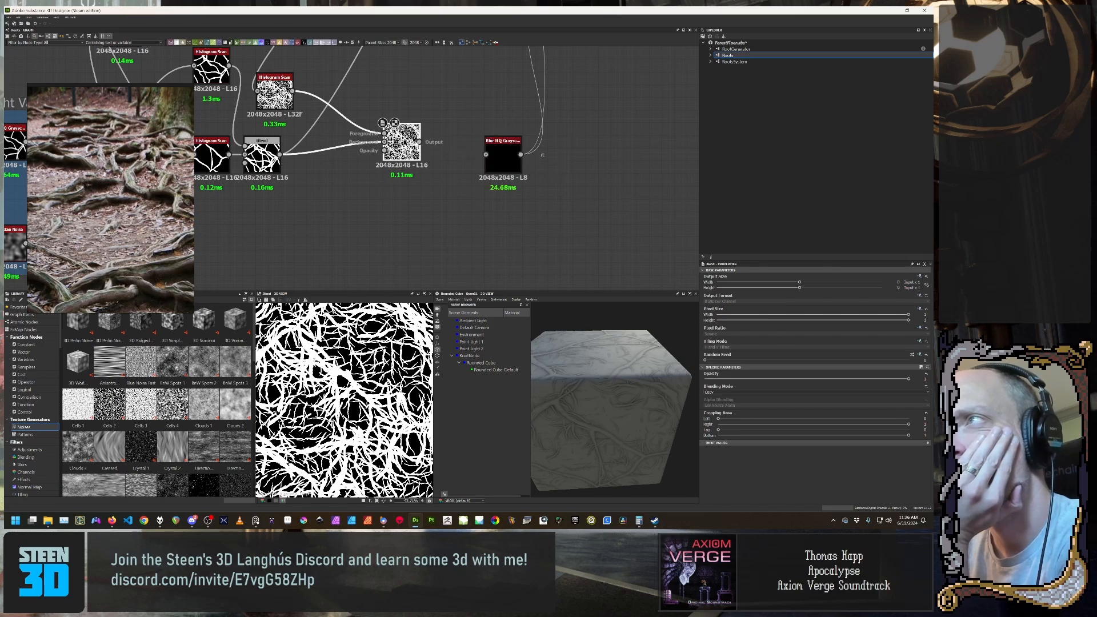
Step: Look over the wider graph and trace the links between the root mask nodes and the upper node chain
scroll(418, 160, down, 5)
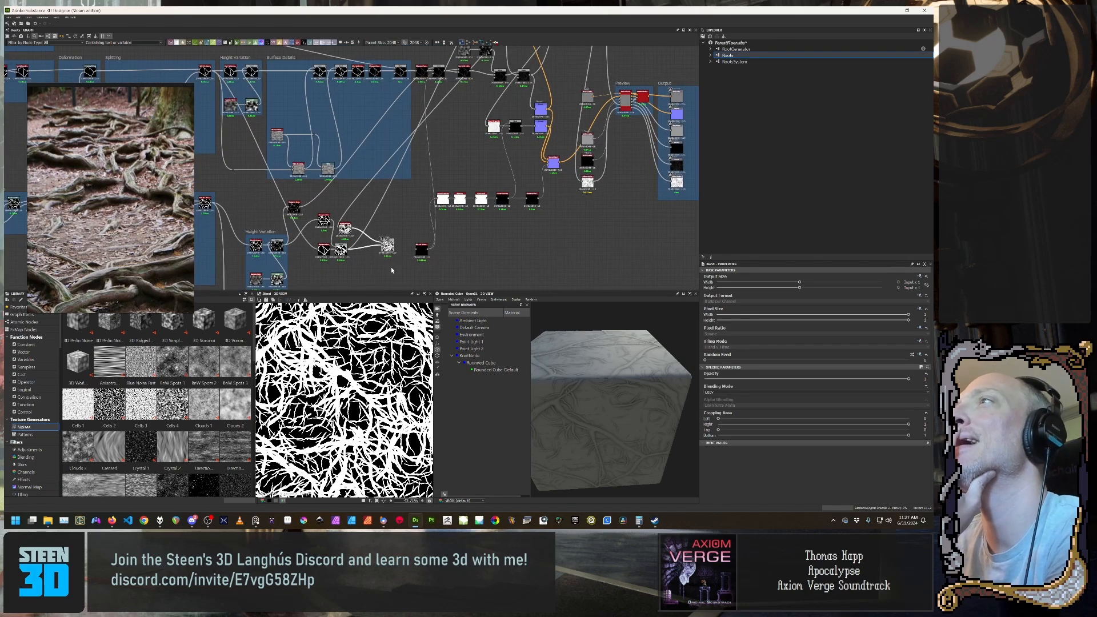
middle_drag(402, 241, 408, 259)
drag(398, 259, 394, 252)
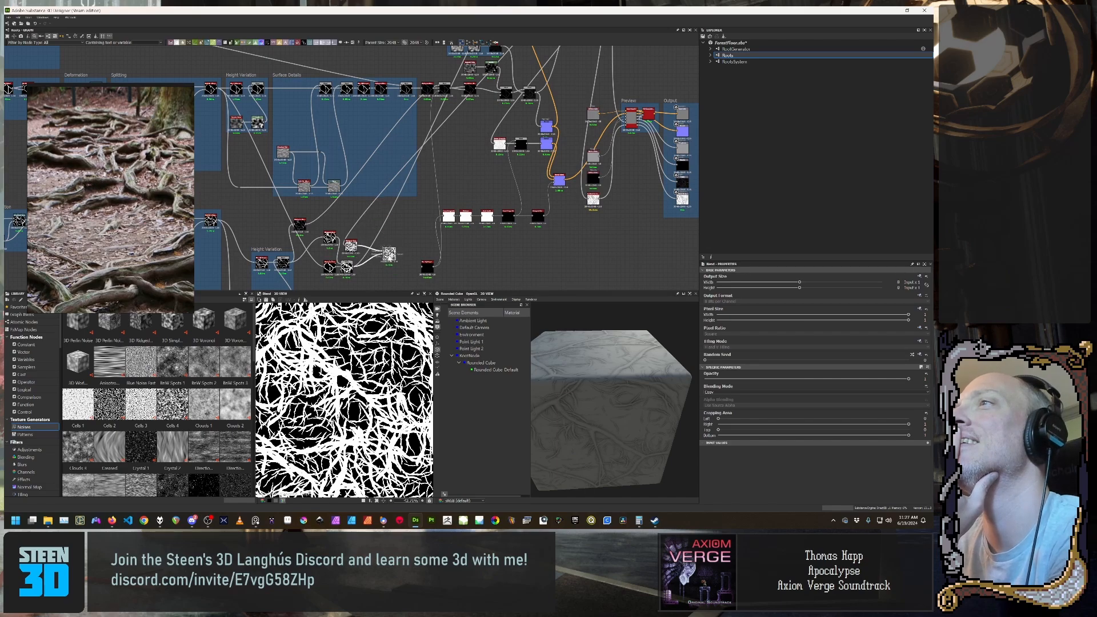
scroll(394, 258, down, 5)
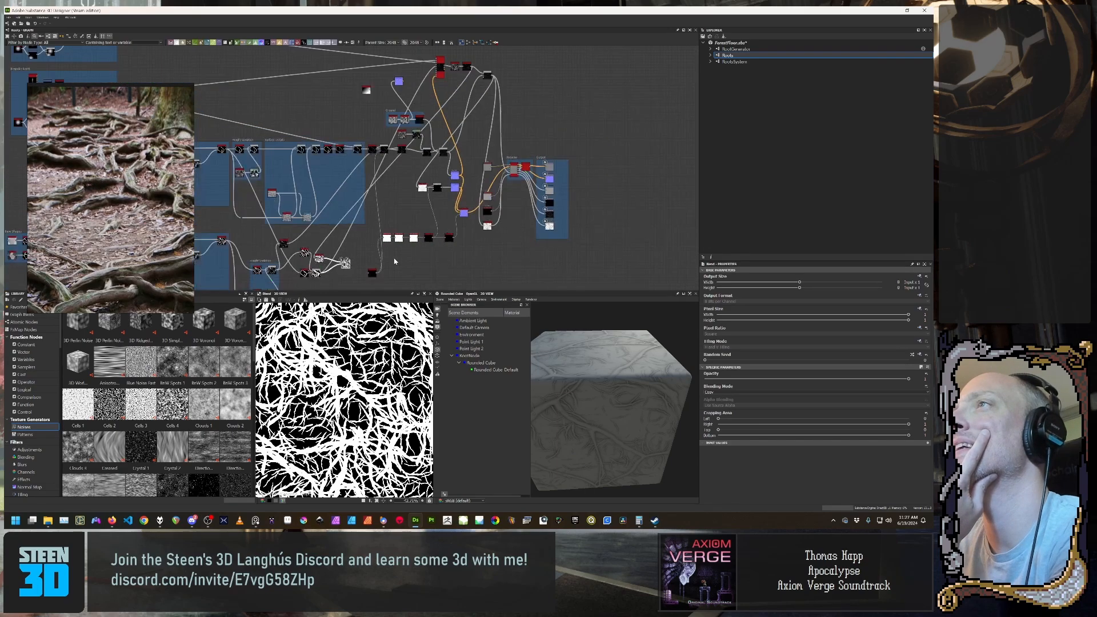
scroll(391, 257, up, 3)
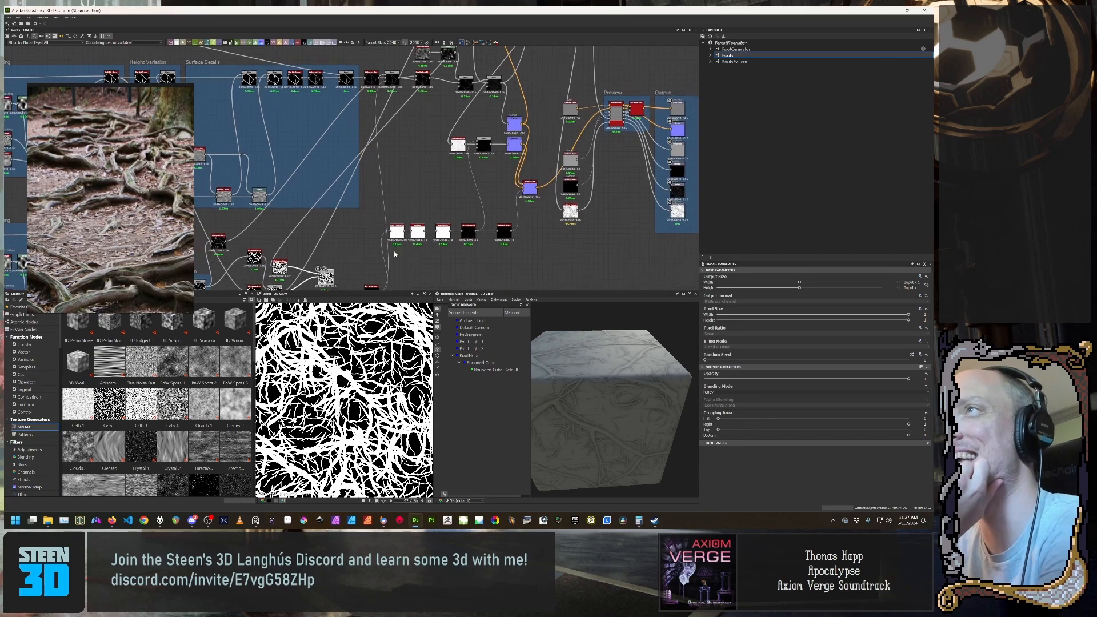
click(361, 252)
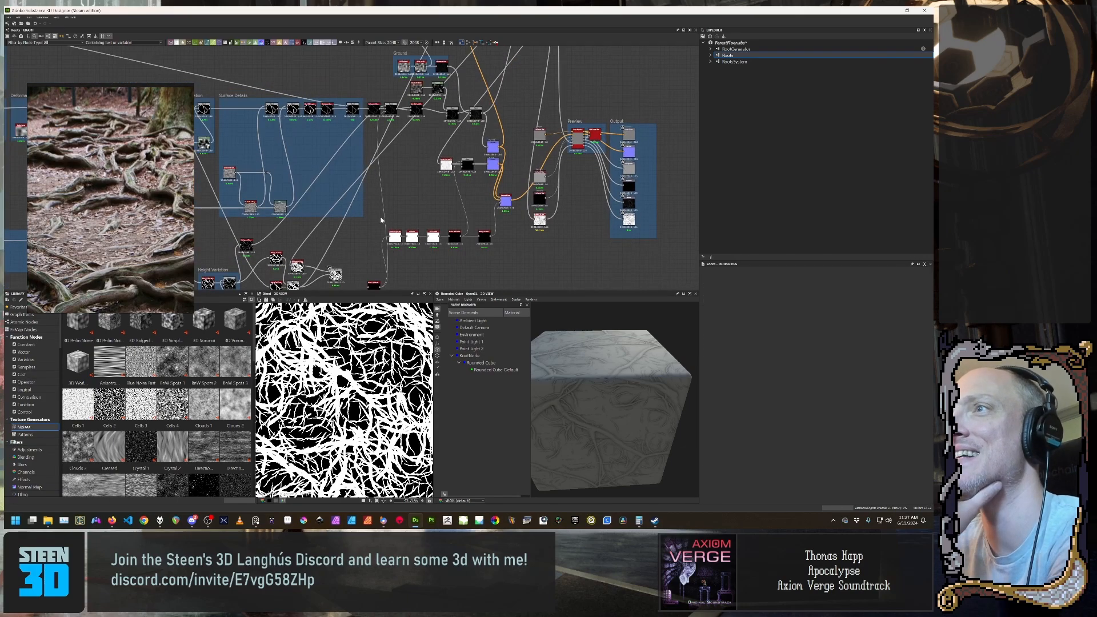
click(336, 276)
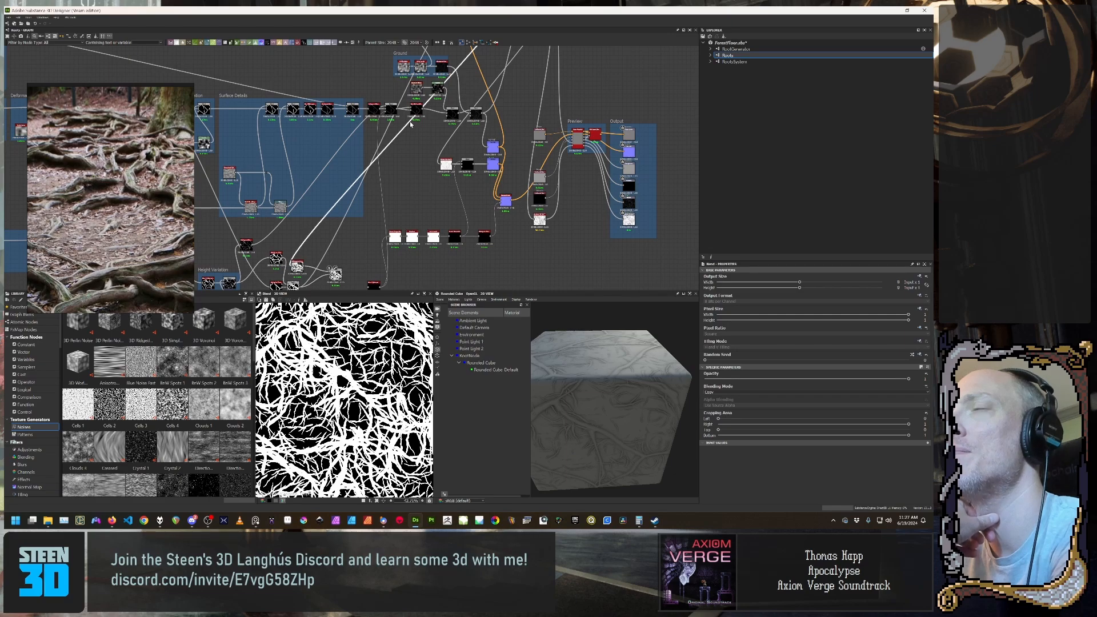
Step: Follow the highlighted links across the Roots graph from the lower Blend cluster up to the Shape Splatter chain
scroll(409, 146, down, 3)
middle_drag(414, 141, 399, 154)
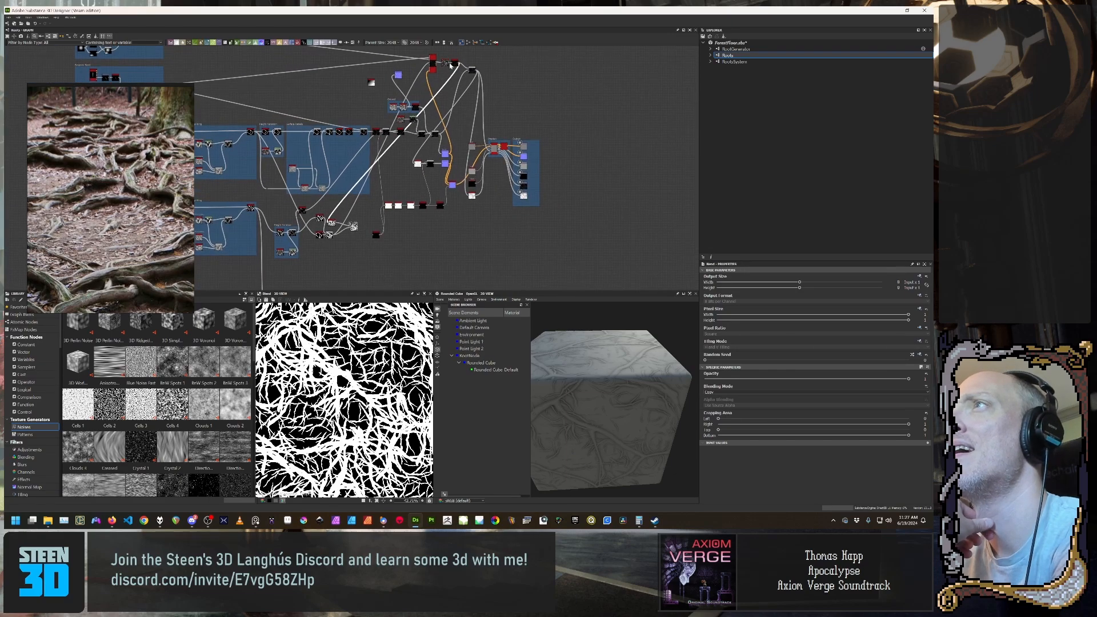
scroll(422, 116, up, 1)
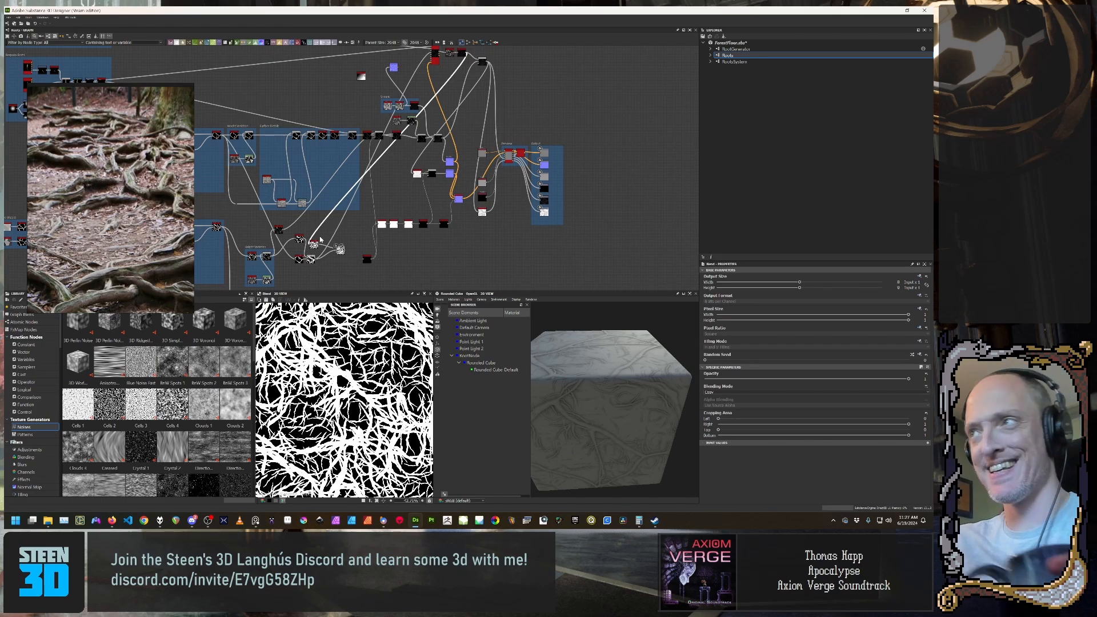
scroll(393, 218, up, 2)
middle_drag(393, 220, 470, 183)
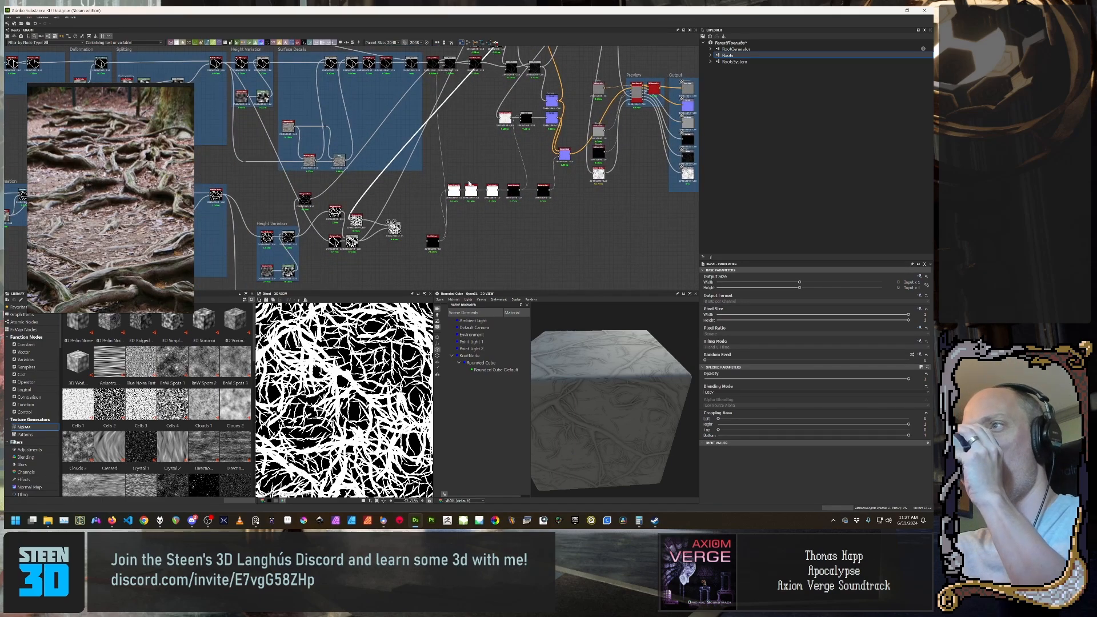
scroll(469, 183, down, 1)
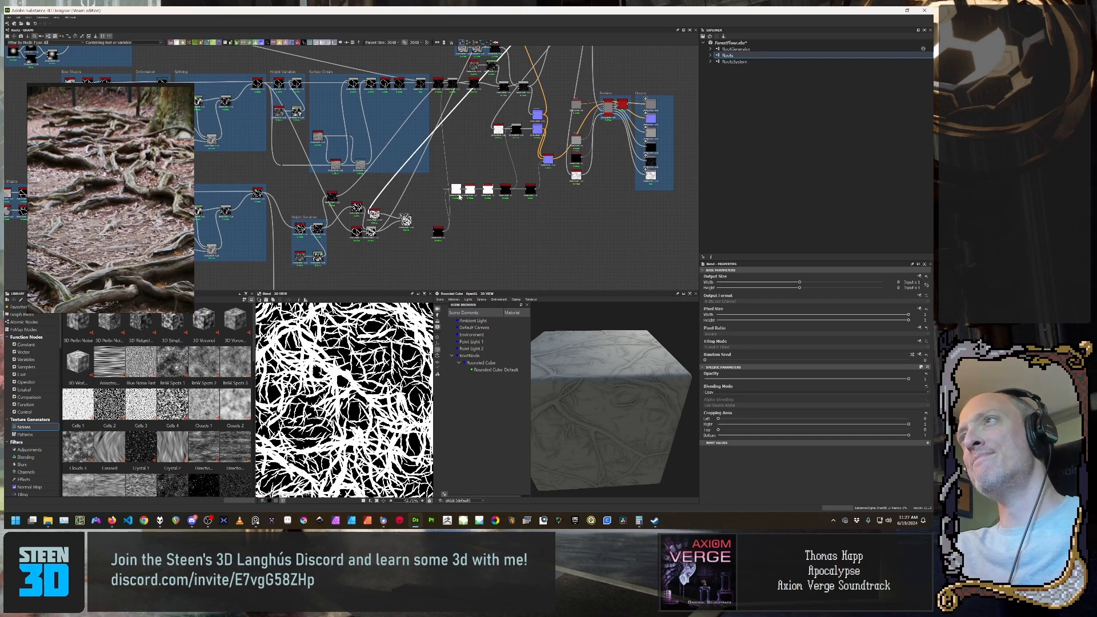
scroll(460, 198, up, 3)
mouse_move(460, 199)
middle_down()
mouse_move(461, 225)
mouse_move(505, 163)
mouse_move(469, 257)
middle_up()
scroll(459, 227, up, 1)
scroll(496, 152, down, 2)
mouse_move(484, 186)
middle_down()
mouse_move(480, 215)
mouse_move(458, 240)
middle_up()
scroll(480, 216, down, 1)
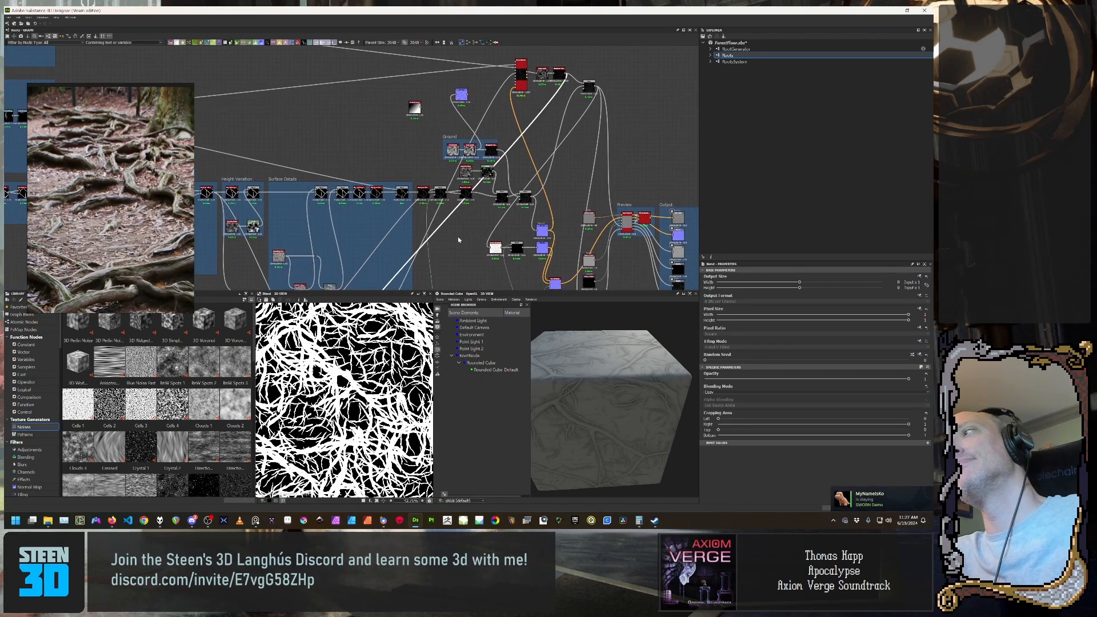
Step: Preview the upper Histogram Range and delete the link running from the lower Add (Linear Dodge) Blend to the upper node chain
double_click(560, 73)
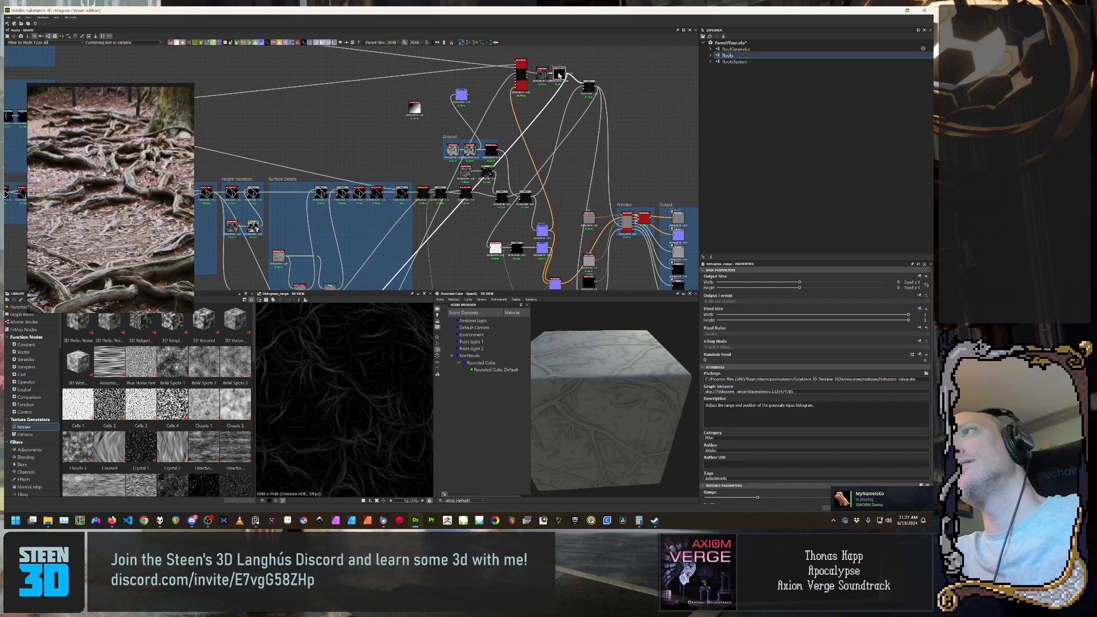
middle_drag(514, 168, 563, 113)
scroll(563, 113, down, 2)
middle_drag(508, 191, 517, 157)
scroll(521, 159, up, 1)
scroll(521, 155, up, 1)
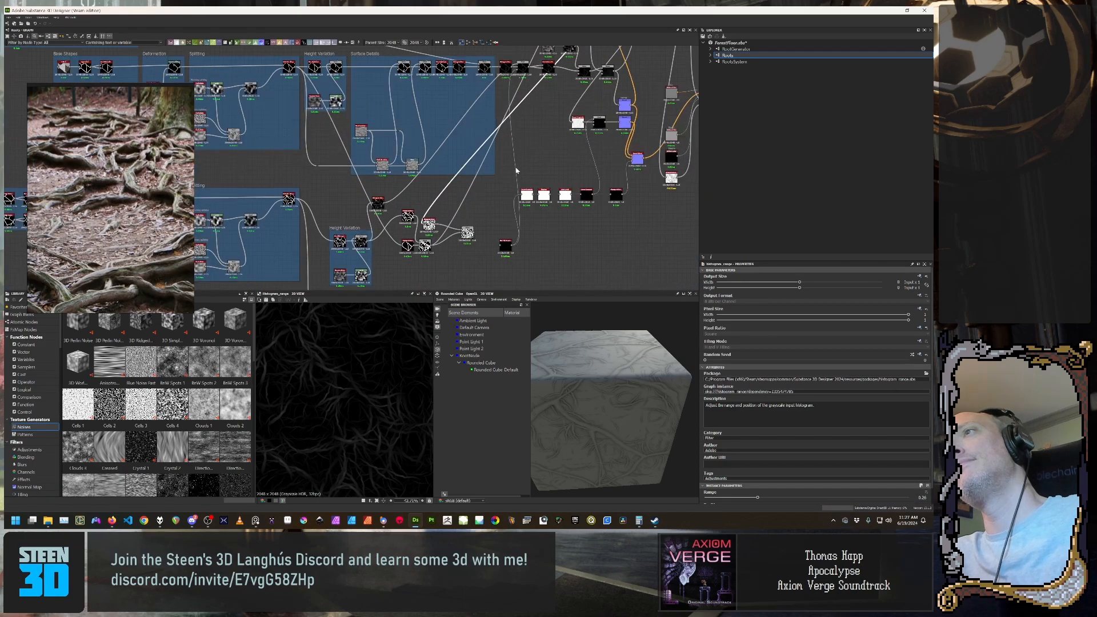
click(461, 203)
double_click(464, 203)
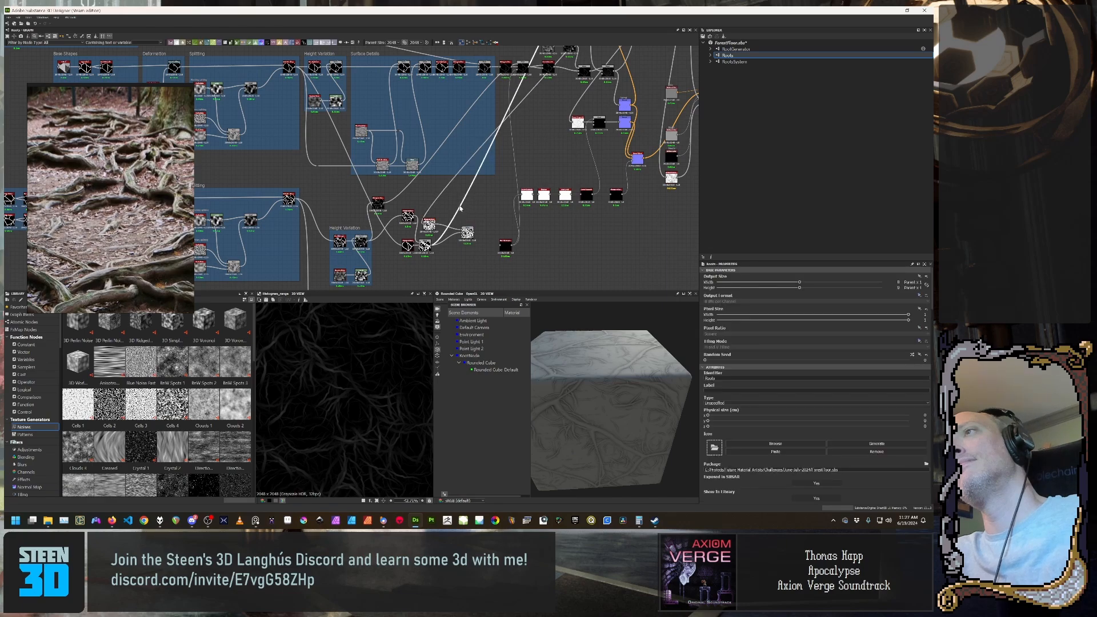
key(Delete)
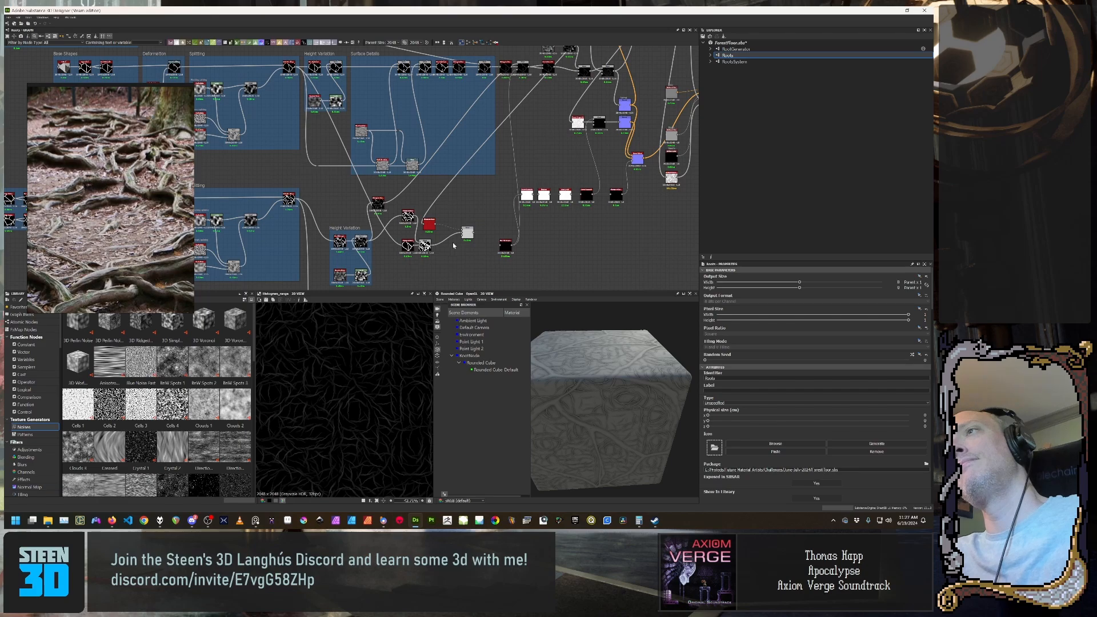
Step: Preview the lower Blend, the Histogram Scan above it and the Histogram Range feeding that scan
double_click(425, 249)
double_click(430, 227)
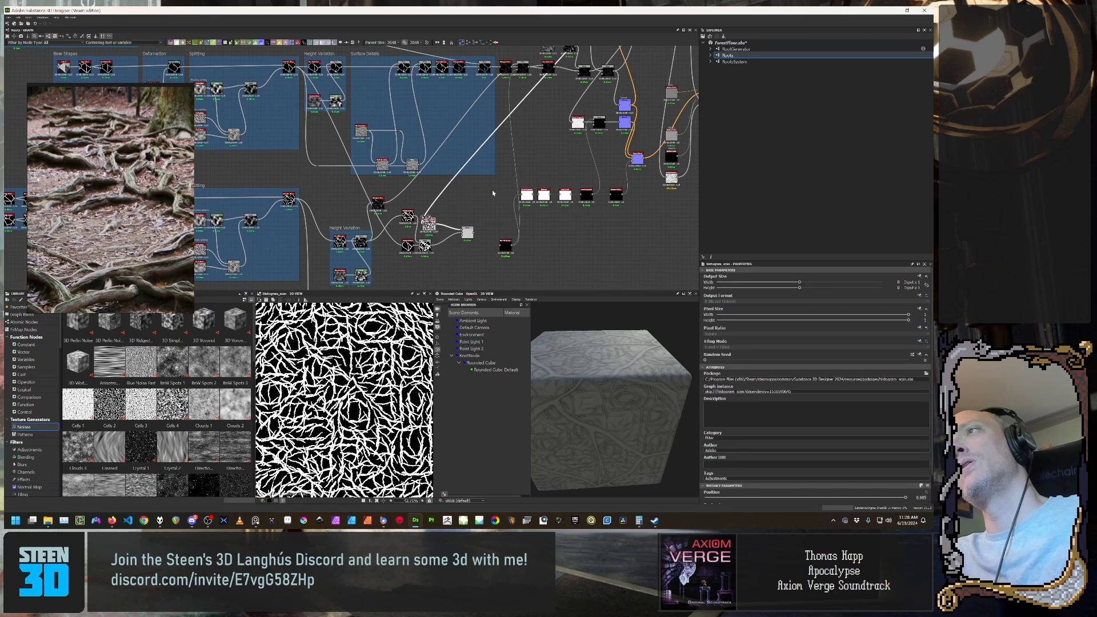
scroll(492, 192, down, 3)
middle_drag(524, 136, 508, 105)
scroll(481, 205, up, 1)
double_click(547, 105)
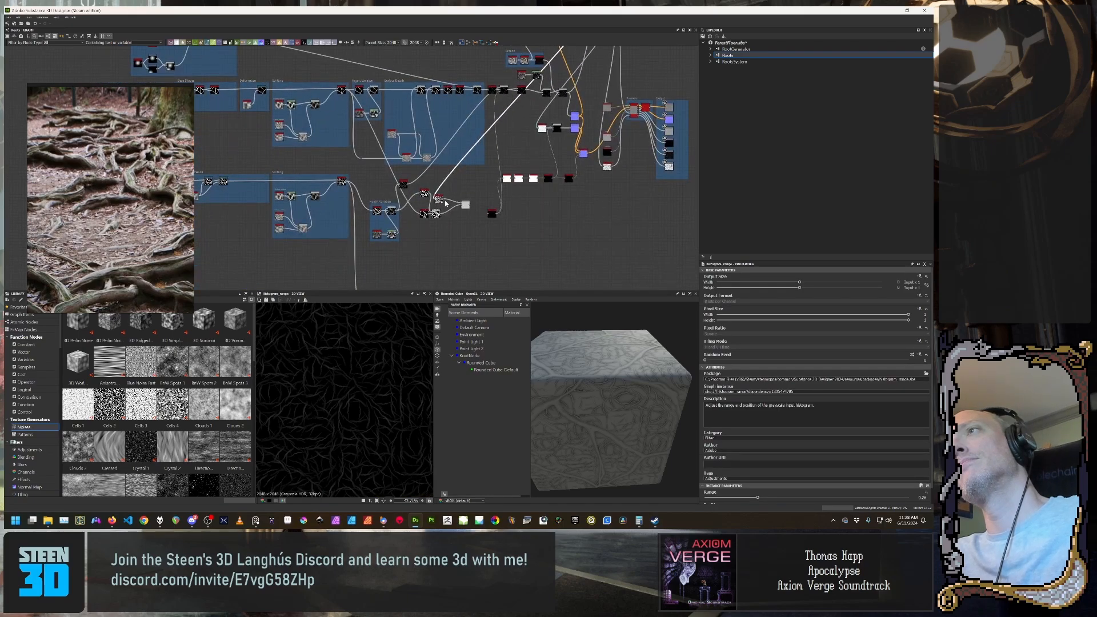
Step: Move the Histogram Scan up and away from the lower Add (Linear Dodge) Blend, and preview that Blend and the upper Histogram Range
drag(439, 201, 451, 195)
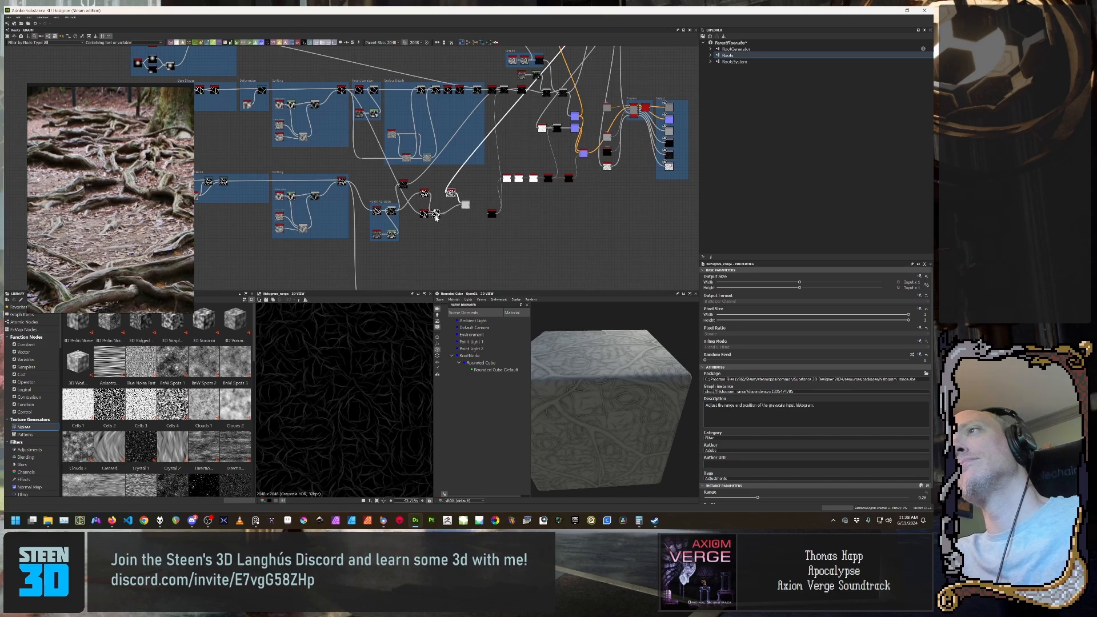
double_click(436, 217)
middle_drag(498, 150, 467, 227)
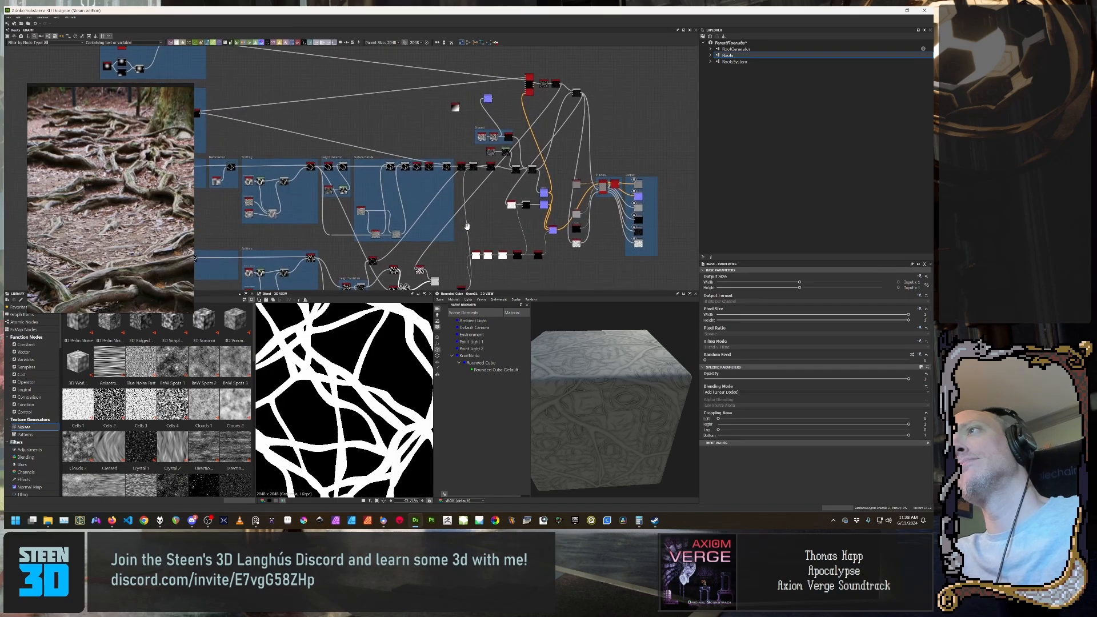
double_click(555, 85)
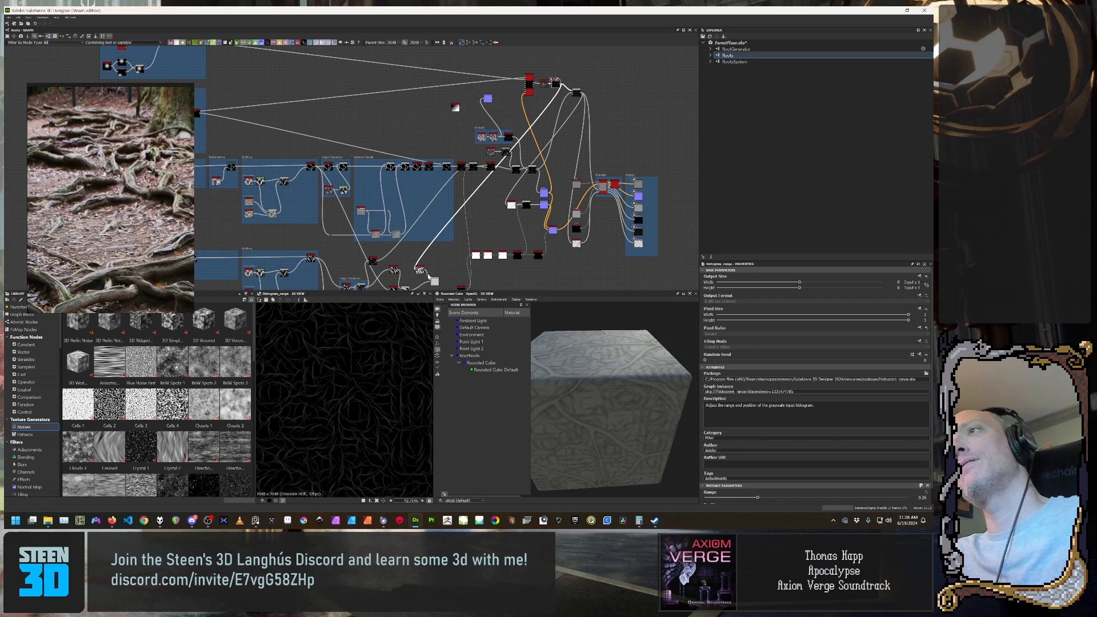
Step: Inspect the combined root mask Blend and Blur HQ Grayscale, and move the blur node up beside the Invert Grayscale row
click(434, 282)
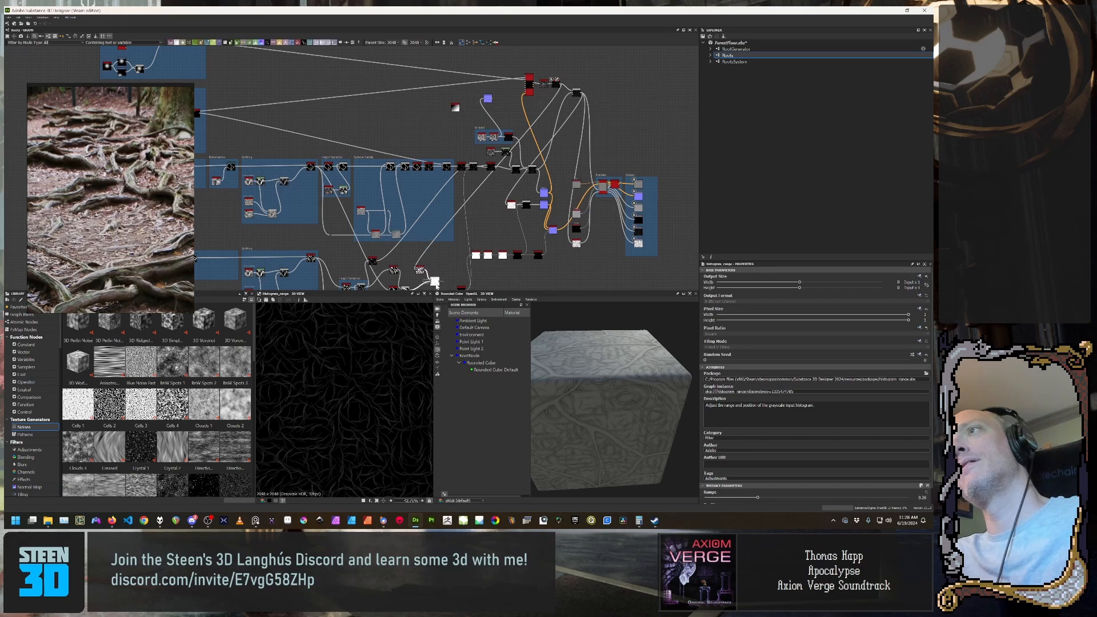
middle_drag(437, 288, 440, 263)
click(463, 266)
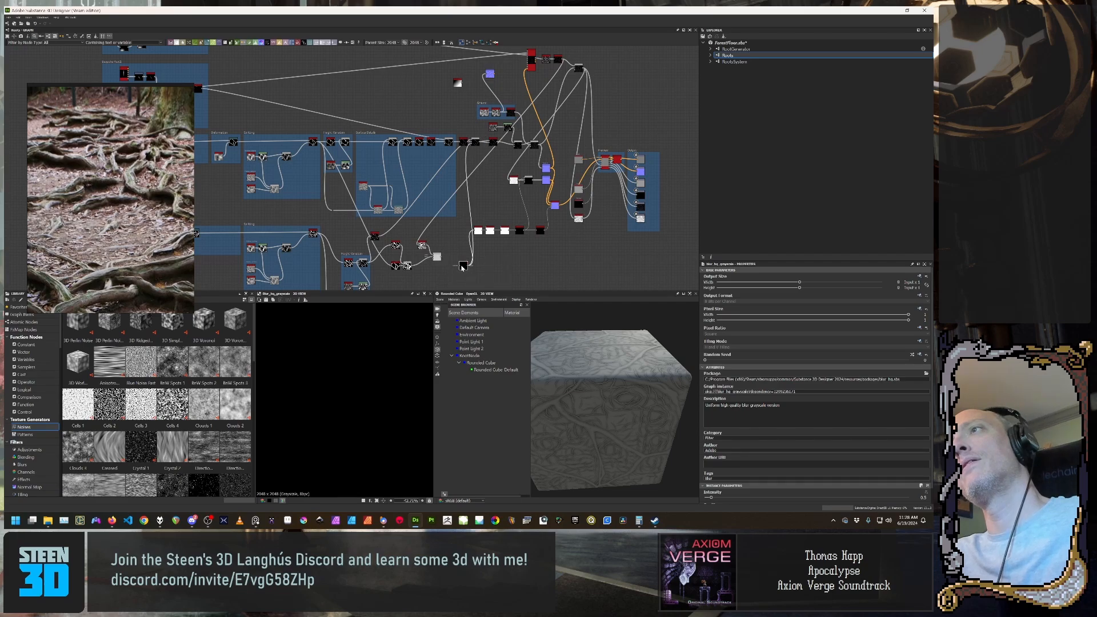
click(437, 257)
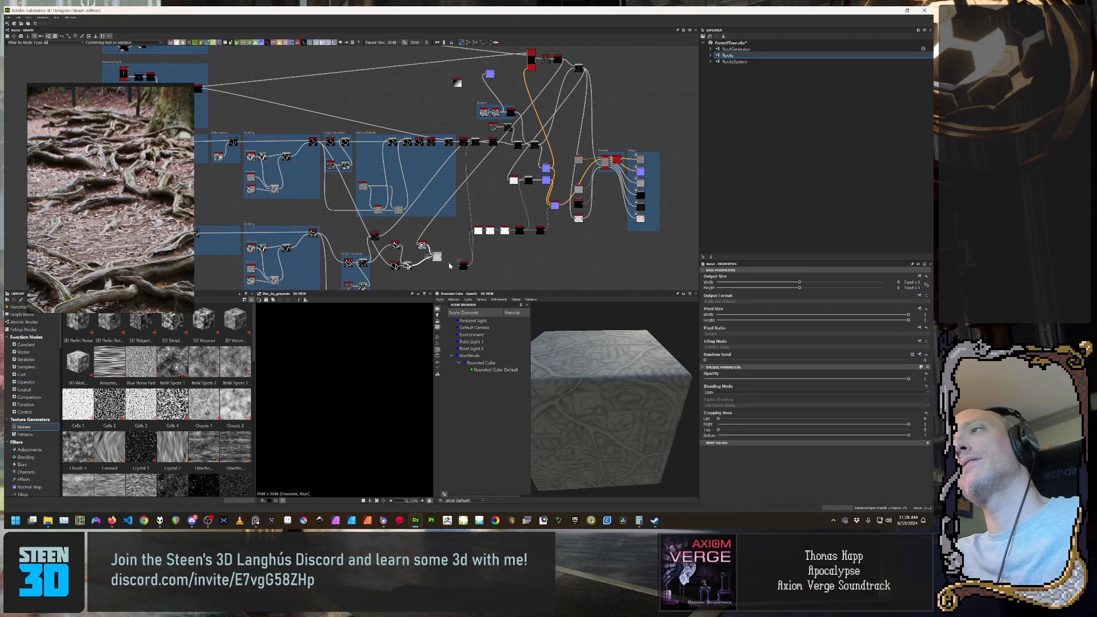
scroll(449, 261, up, 6)
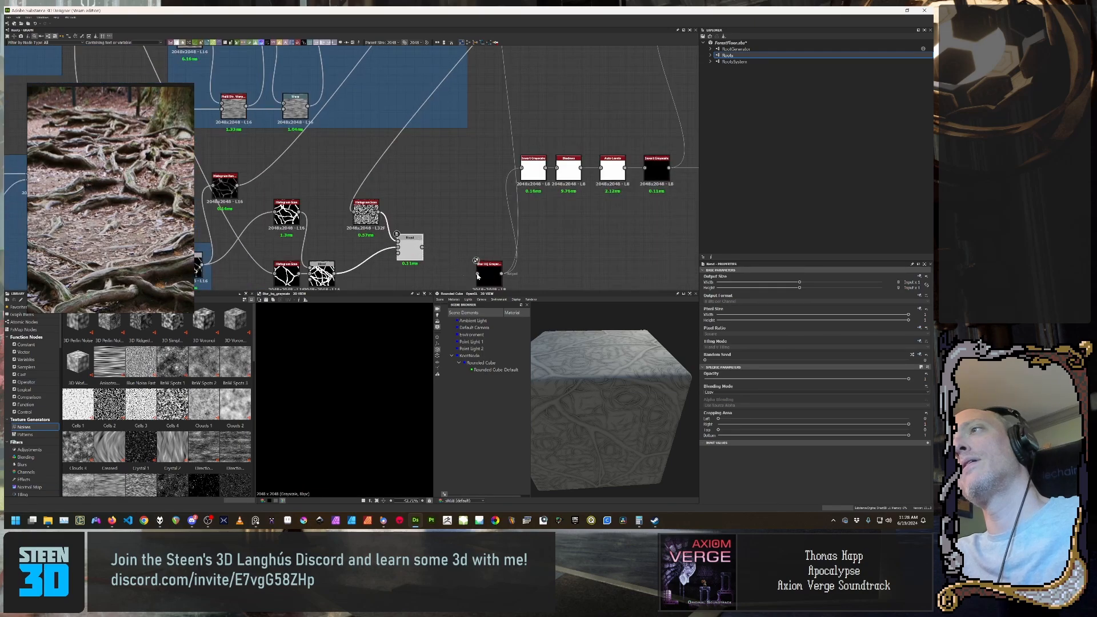
scroll(478, 257, down, 5)
drag(478, 235, 477, 207)
scroll(477, 206, down, 2)
scroll(477, 207, up, 3)
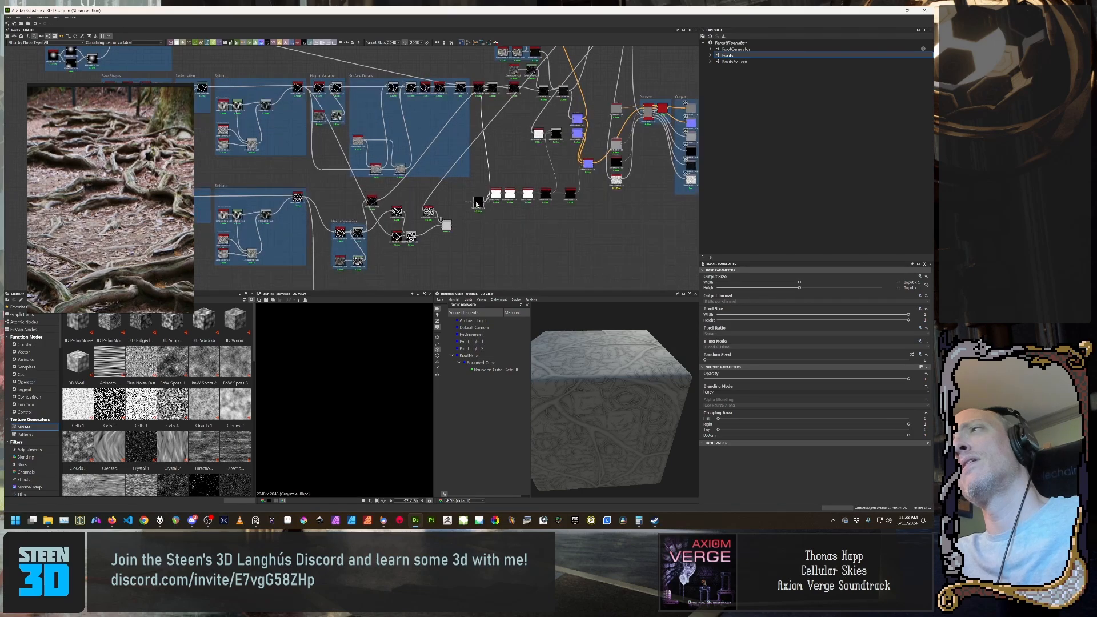
Step: Delete the unconnected gradient node above the Ground frame
middle_drag(537, 166, 478, 228)
scroll(478, 228, down, 2)
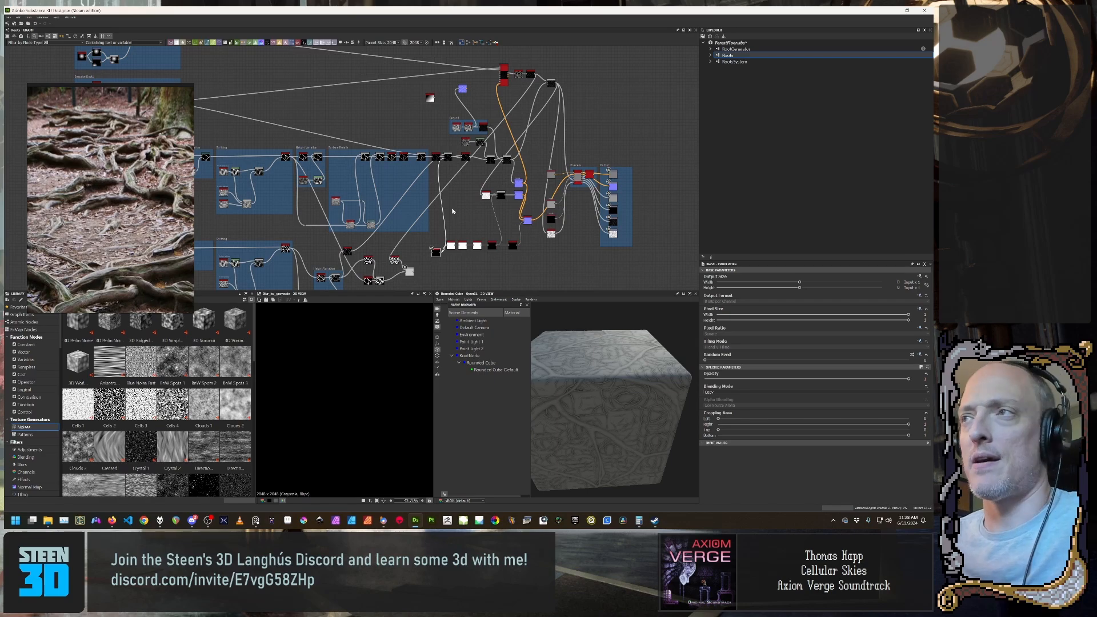
scroll(452, 211, down, 3)
middle_drag(340, 184, 371, 183)
scroll(370, 184, up, 3)
middle_drag(561, 164, 429, 198)
scroll(430, 196, up, 4)
middle_drag(441, 148, 424, 186)
click(384, 140)
key(Delete)
scroll(493, 151, down, 1)
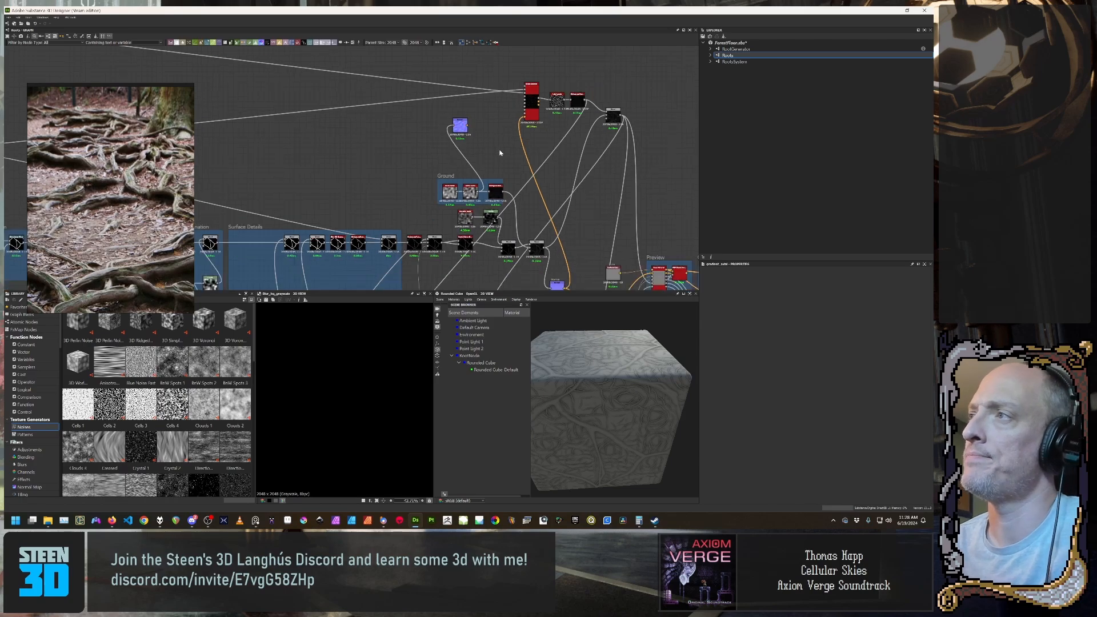
Step: Move the Normal node closer to the Ground frame
middle_drag(516, 172, 487, 172)
click(437, 129)
middle_drag(440, 130, 424, 156)
drag(415, 153, 452, 175)
scroll(452, 175, up, 4)
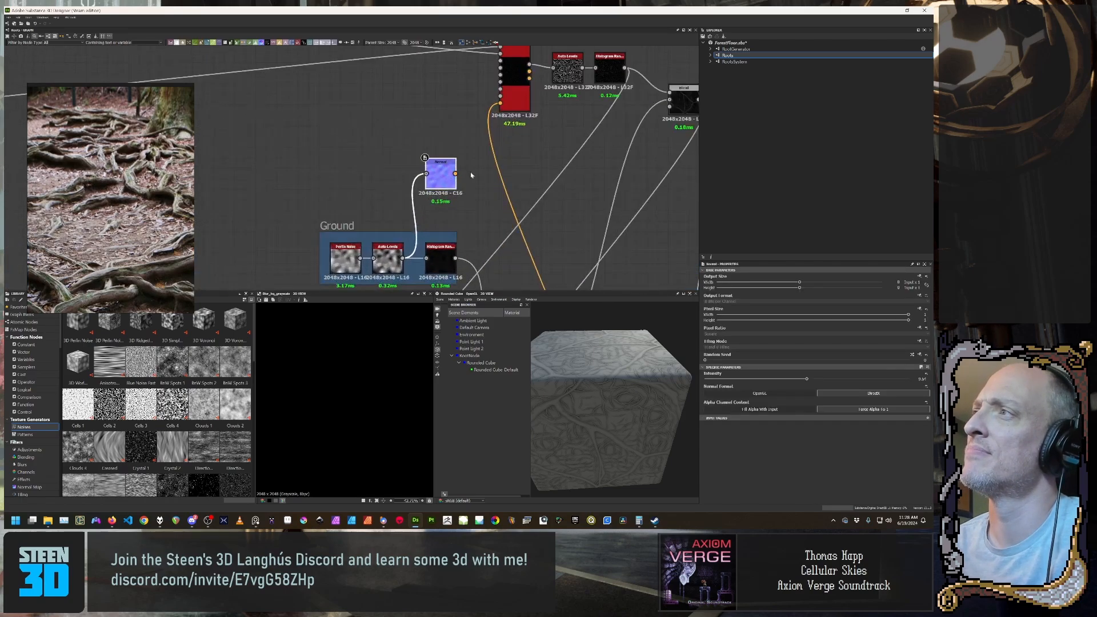
Step: Examine the Shape Splatter inputs and outputs and trace the graph back down to the lower root mask nodes
middle_drag(518, 150, 425, 203)
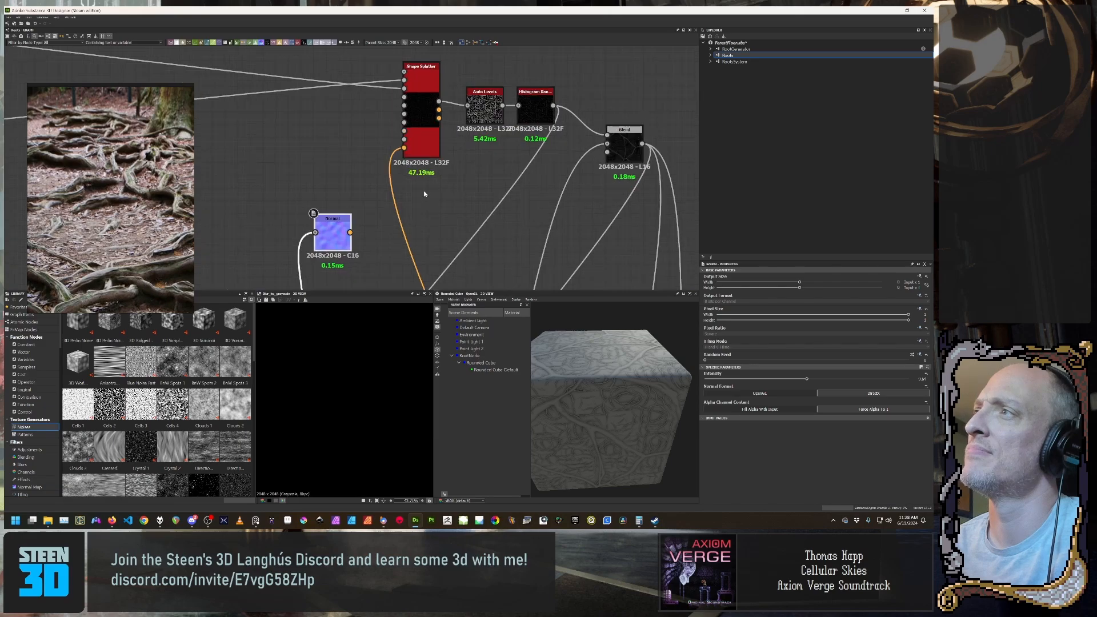
scroll(426, 192, up, 3)
scroll(425, 192, down, 8)
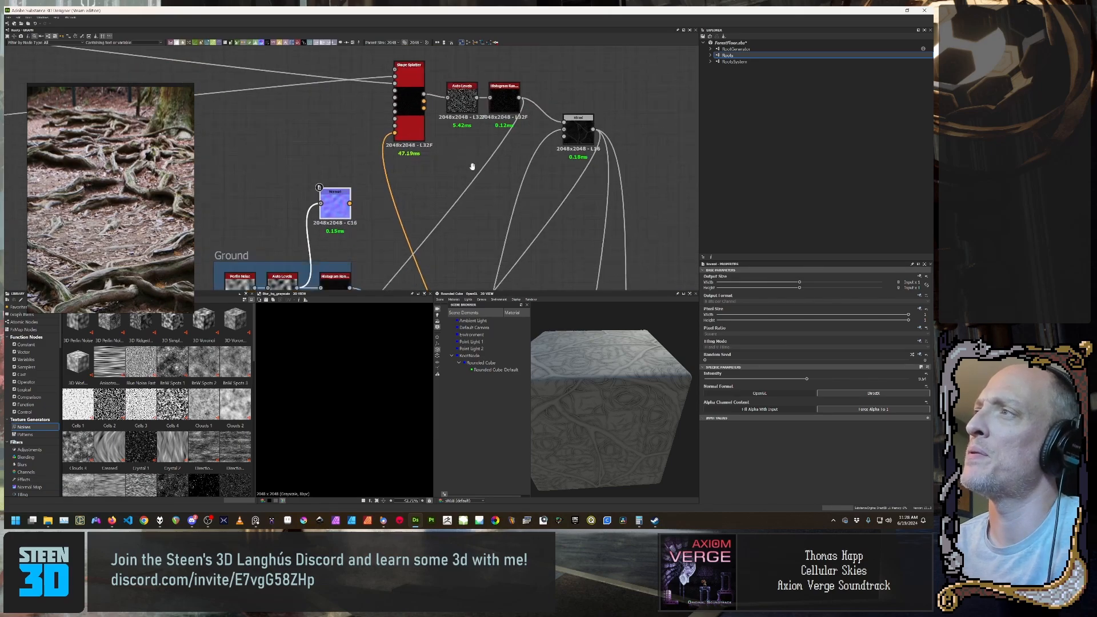
middle_drag(422, 140, 453, 106)
scroll(426, 137, up, 3)
middle_drag(385, 229, 486, 81)
scroll(486, 81, down, 4)
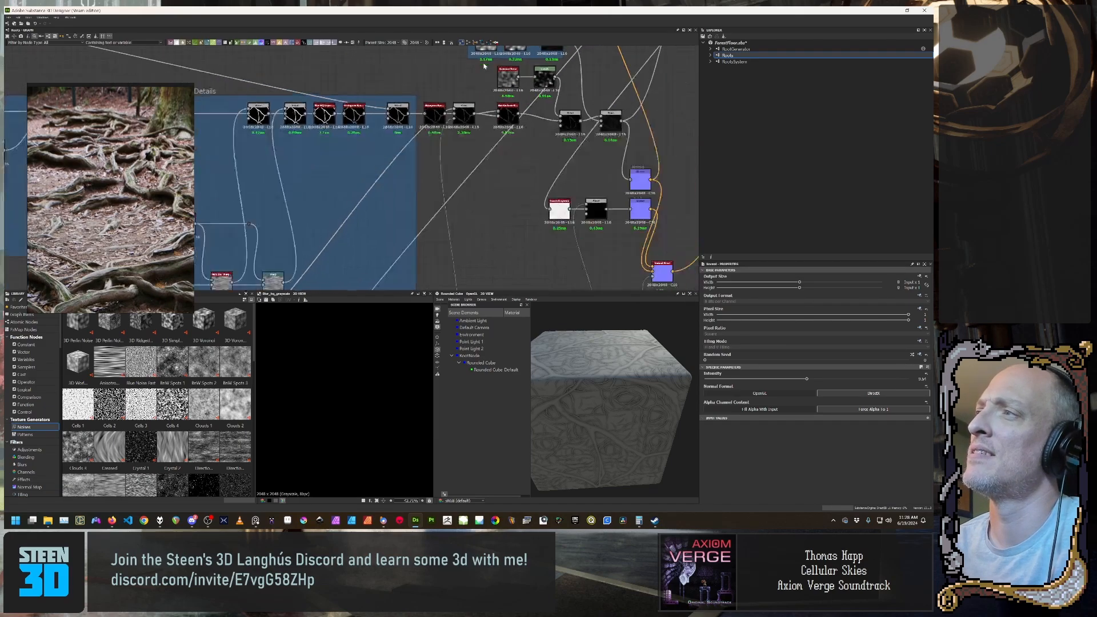
middle_drag(394, 229, 467, 111)
scroll(422, 140, up, 1)
middle_drag(287, 165, 319, 166)
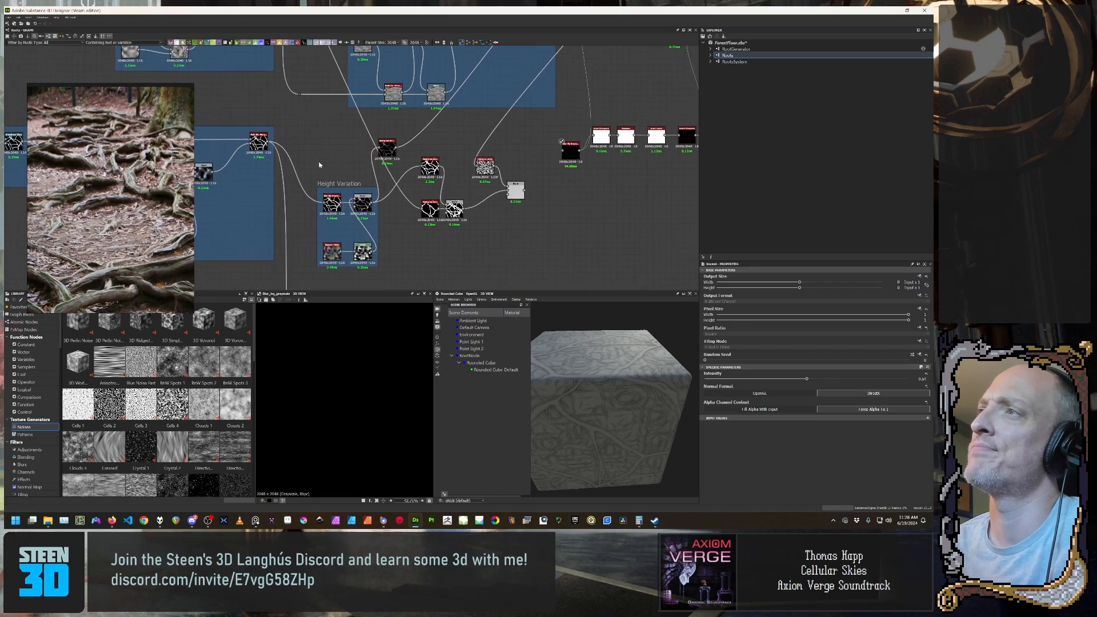
Step: Line up Blur HQ Grayscale and the final node with the Invert Grayscale row
click(557, 148)
mouse_move(556, 148)
middle_down()
mouse_move(519, 250)
mouse_move(493, 180)
mouse_move(468, 171)
middle_up()
scroll(519, 249, down, 3)
middle_drag(519, 215, 478, 223)
drag(445, 184, 517, 217)
drag(523, 196, 526, 200)
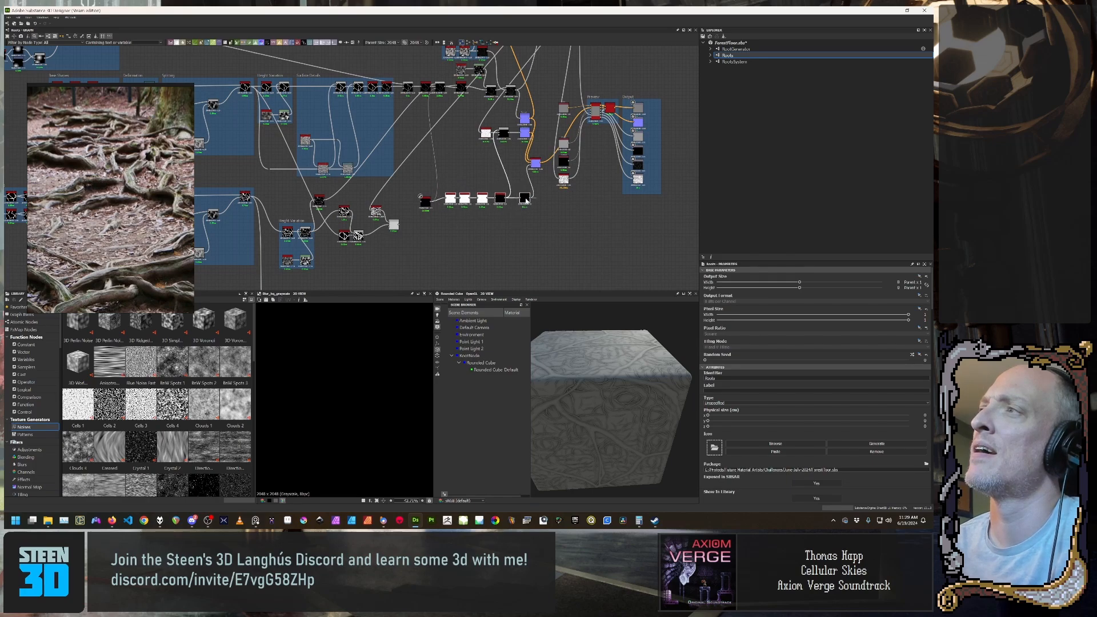
click(418, 207)
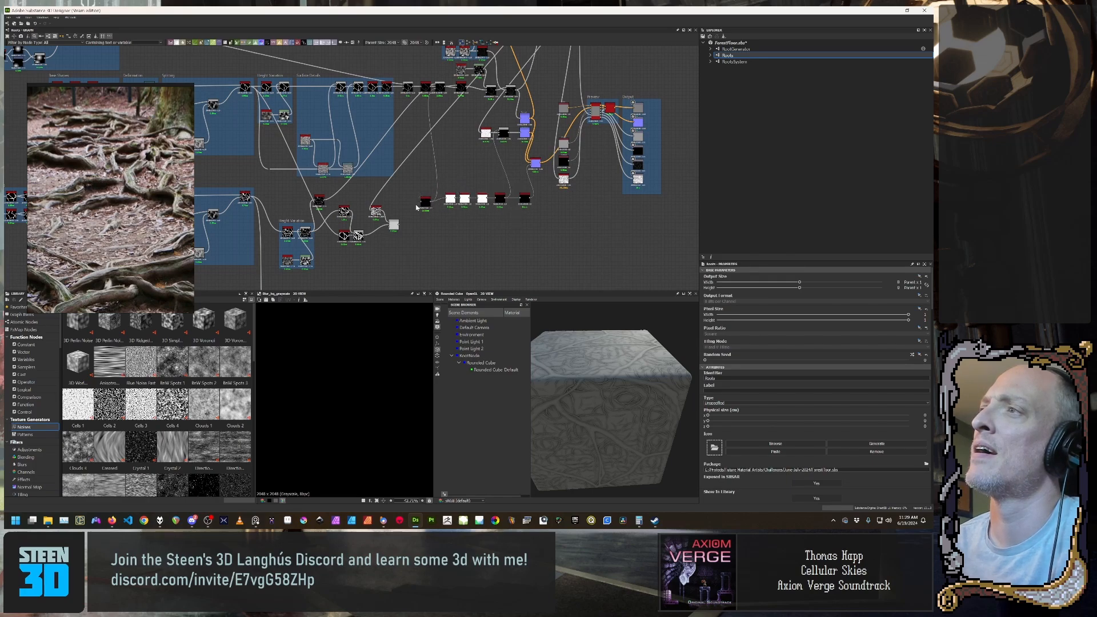
drag(426, 205, 433, 202)
click(435, 220)
Step: Preview the Max (Lighten) Blend after Surface Details and inspect the neighbouring Non Uniform Blur Grayscale
middle_drag(444, 168, 434, 206)
scroll(433, 206, up, 1)
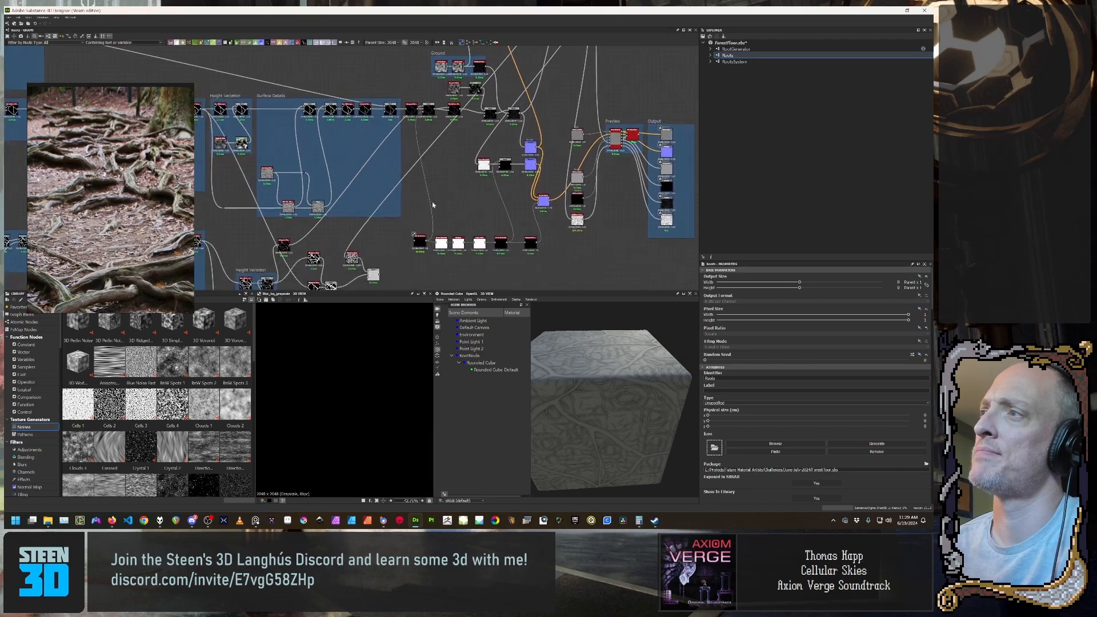
click(430, 109)
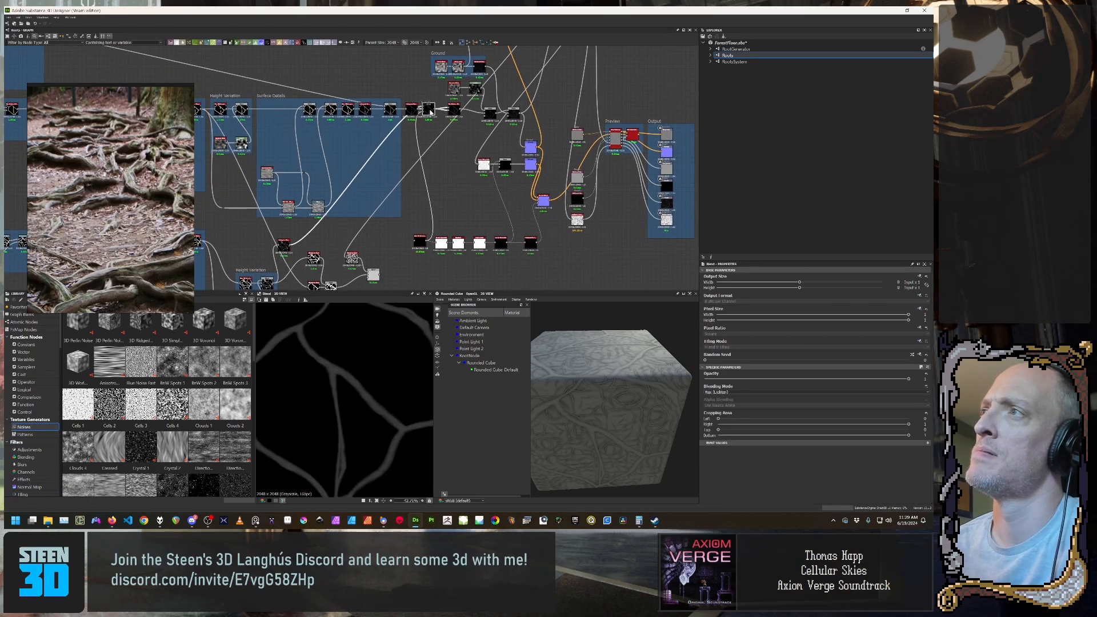
click(413, 111)
click(432, 111)
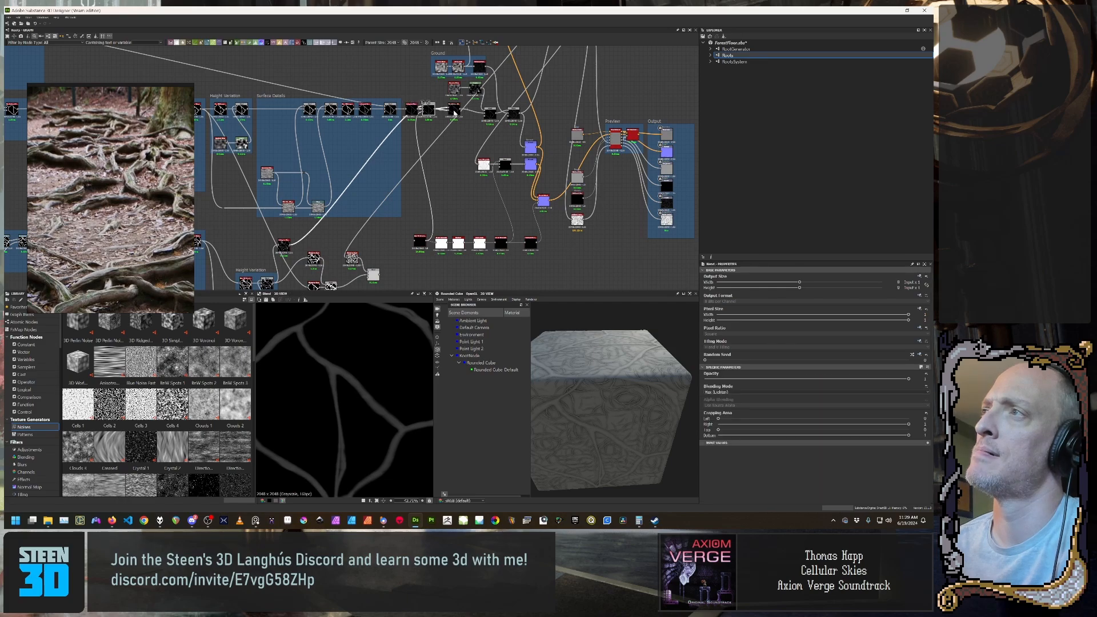
click(454, 110)
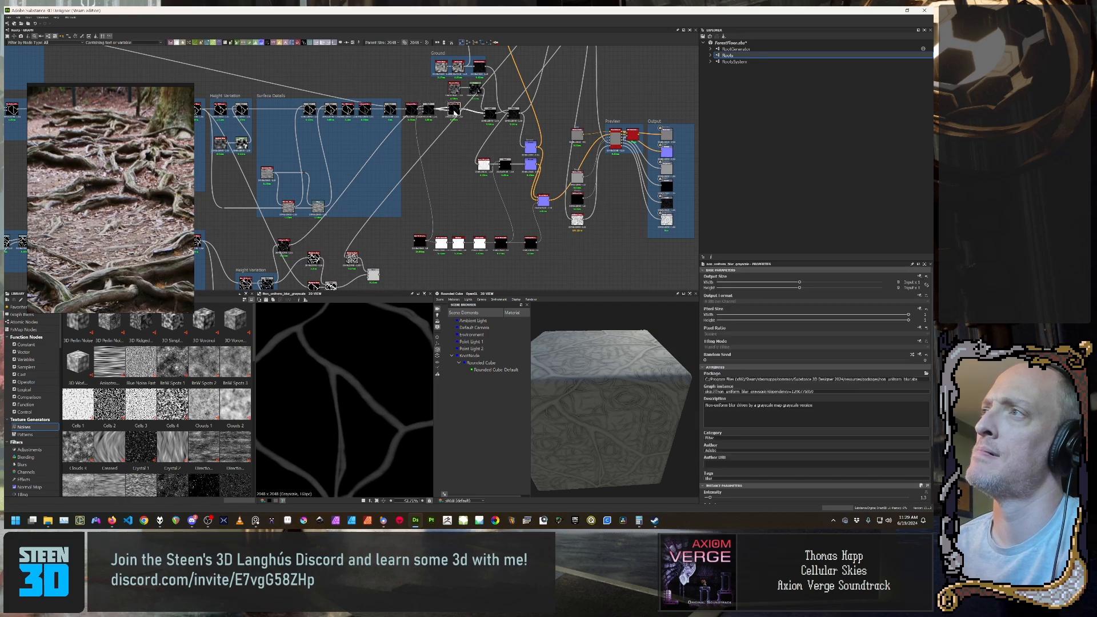
click(430, 109)
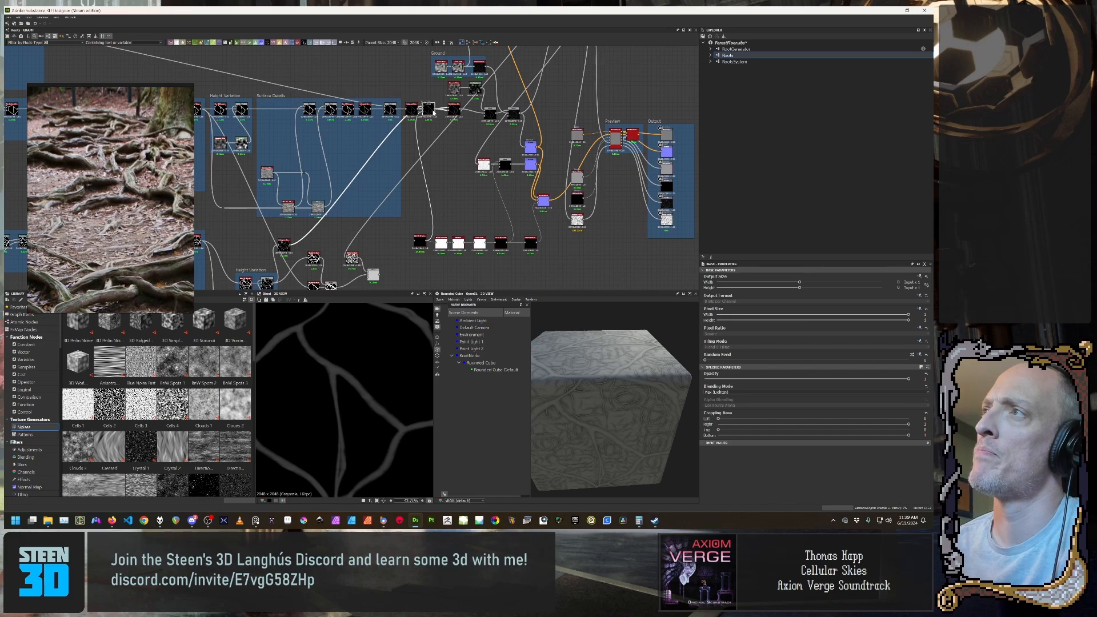
Step: Switch the 3D preview mesh from the rounded cube to Plane (hi-res) for viewing the root surface
mouse_move(656, 407)
mouse_down()
mouse_move(663, 391)
mouse_move(681, 388)
mouse_move(657, 409)
mouse_up()
scroll(667, 390, up, 4)
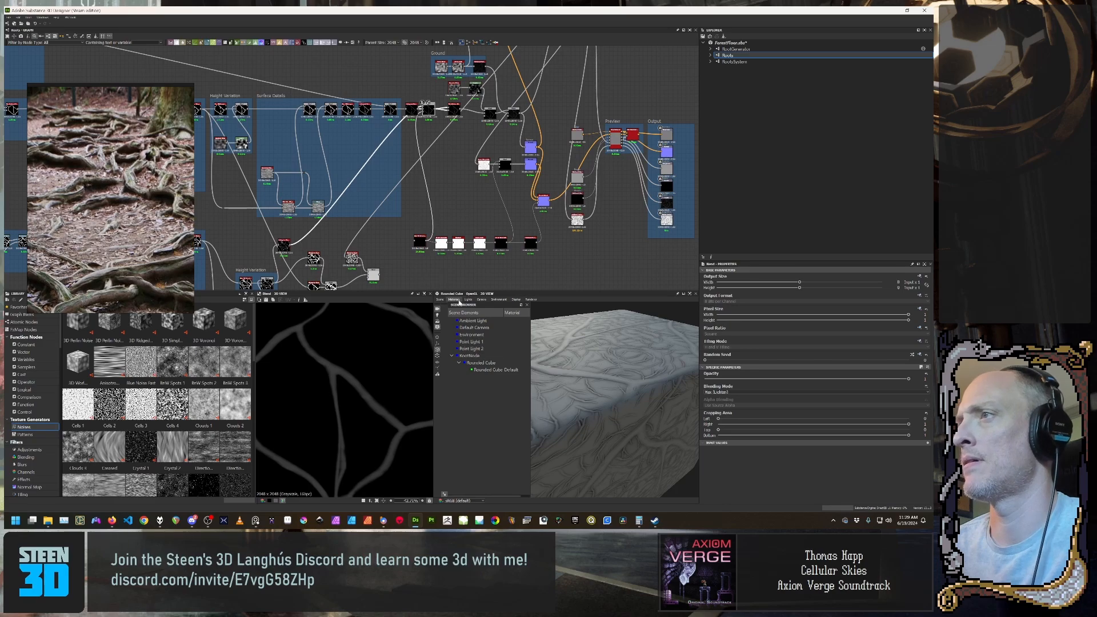
click(440, 299)
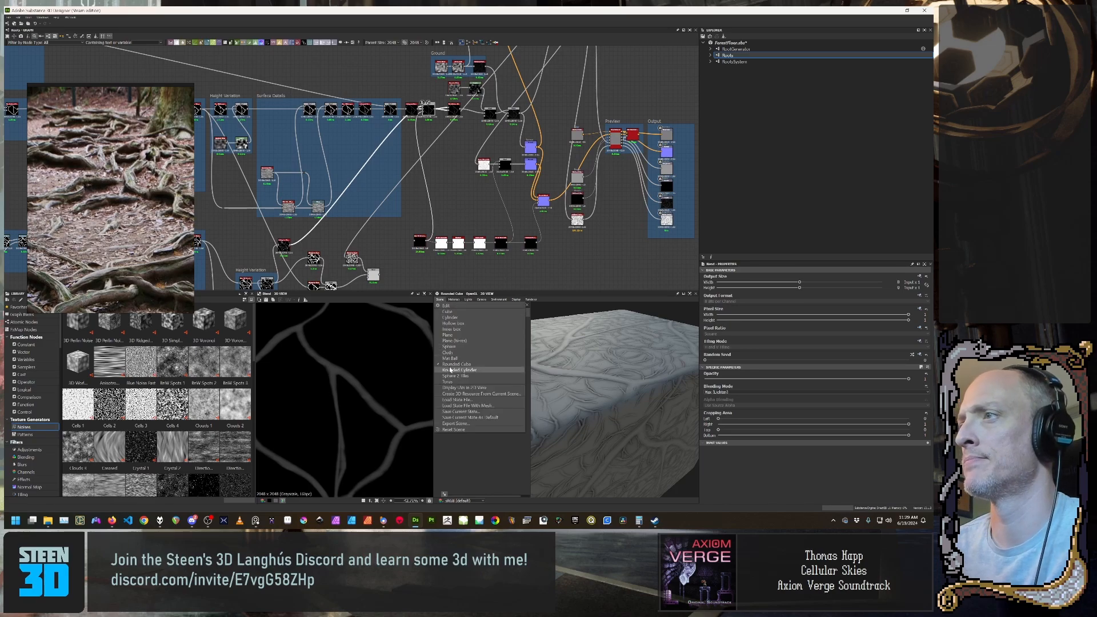
click(455, 341)
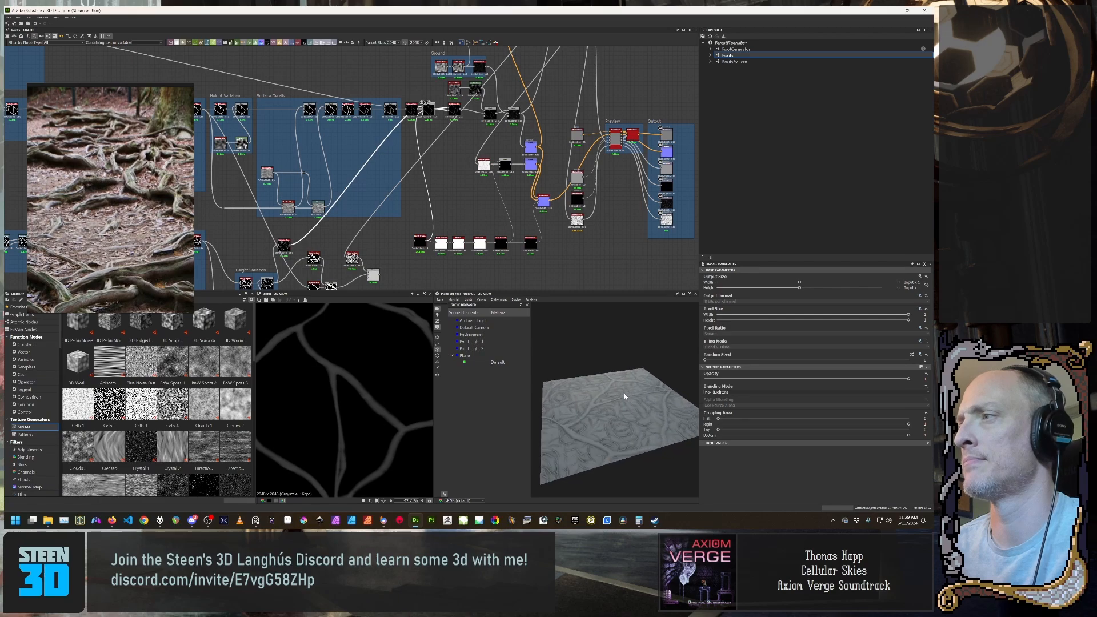
scroll(624, 393, up, 5)
drag(627, 393, 634, 394)
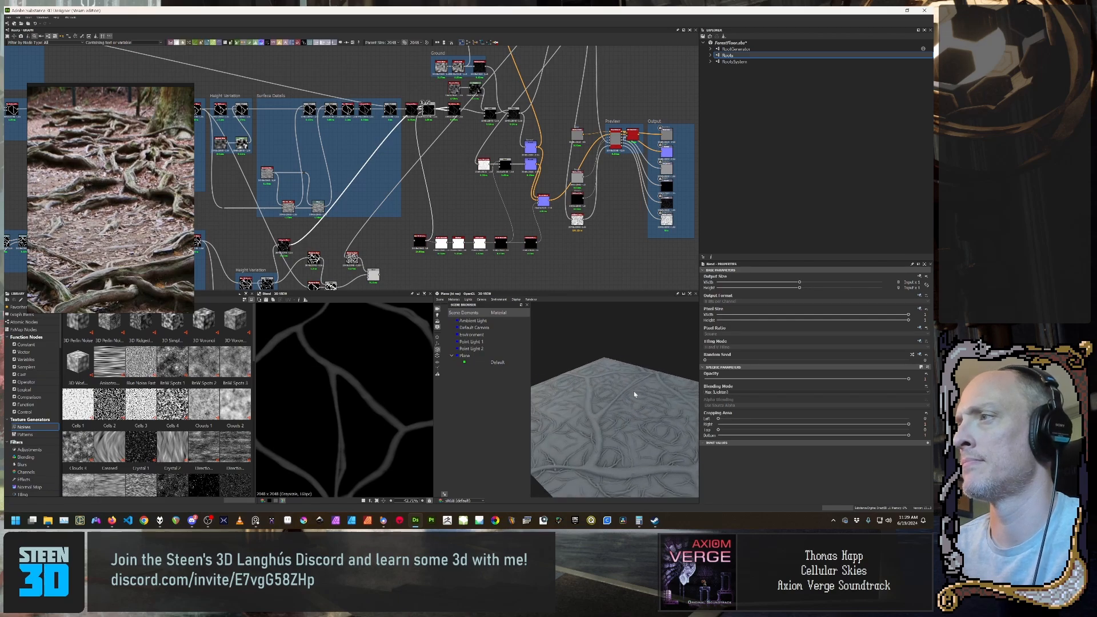
Step: Set the Height Scale of the preview's Default material to 5 and view the displaced plane from above
click(454, 299)
mouse_move(459, 307)
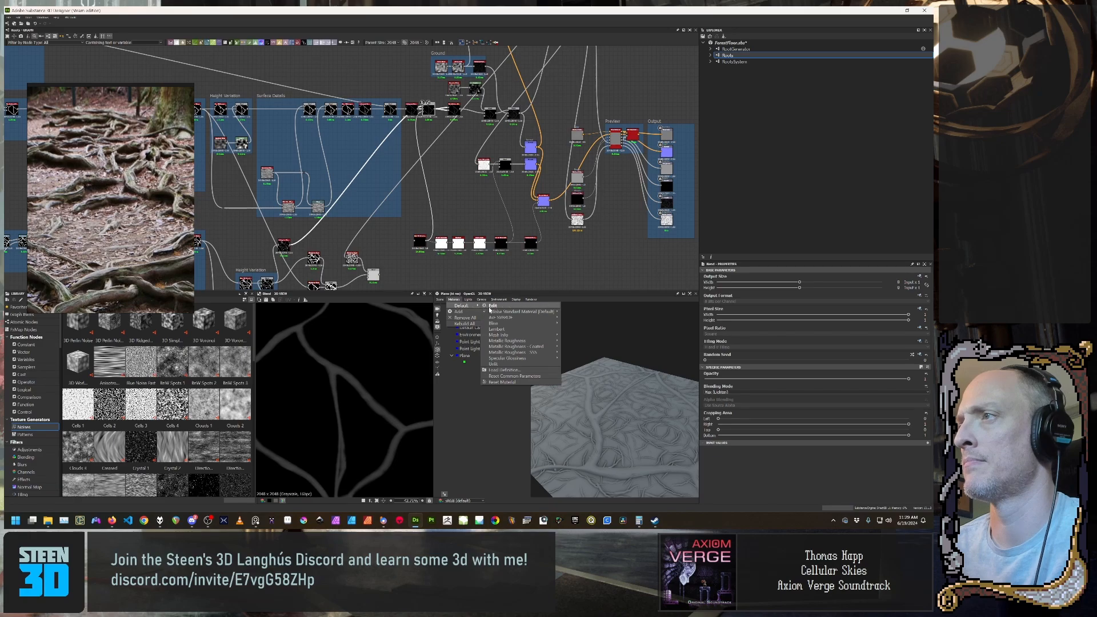
click(498, 305)
scroll(769, 375, down, 5)
scroll(768, 392, down, 3)
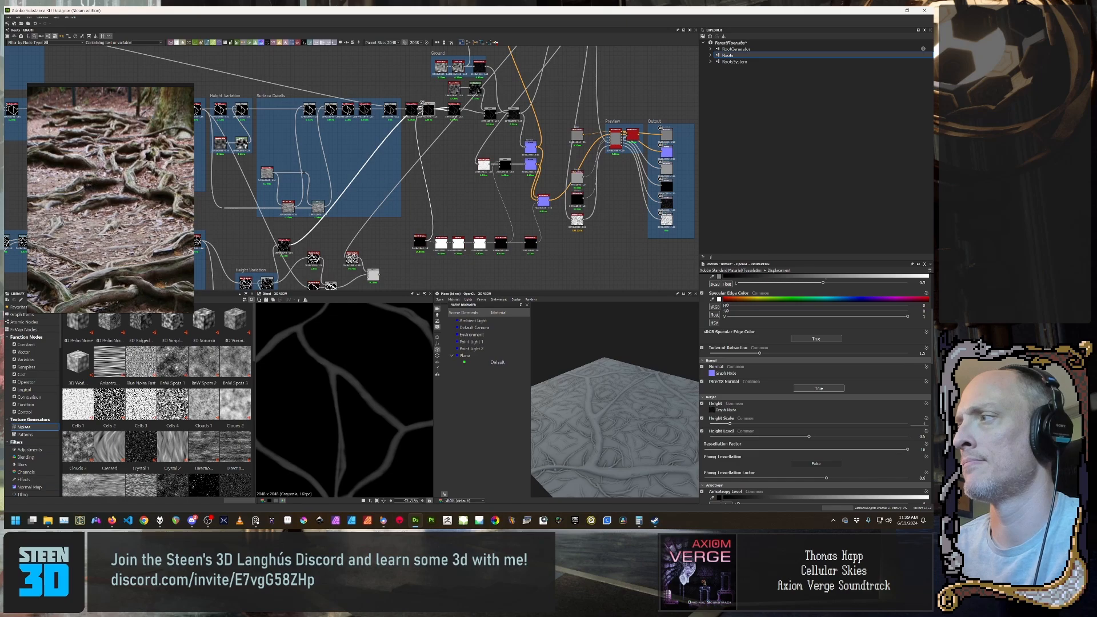
key(Return)
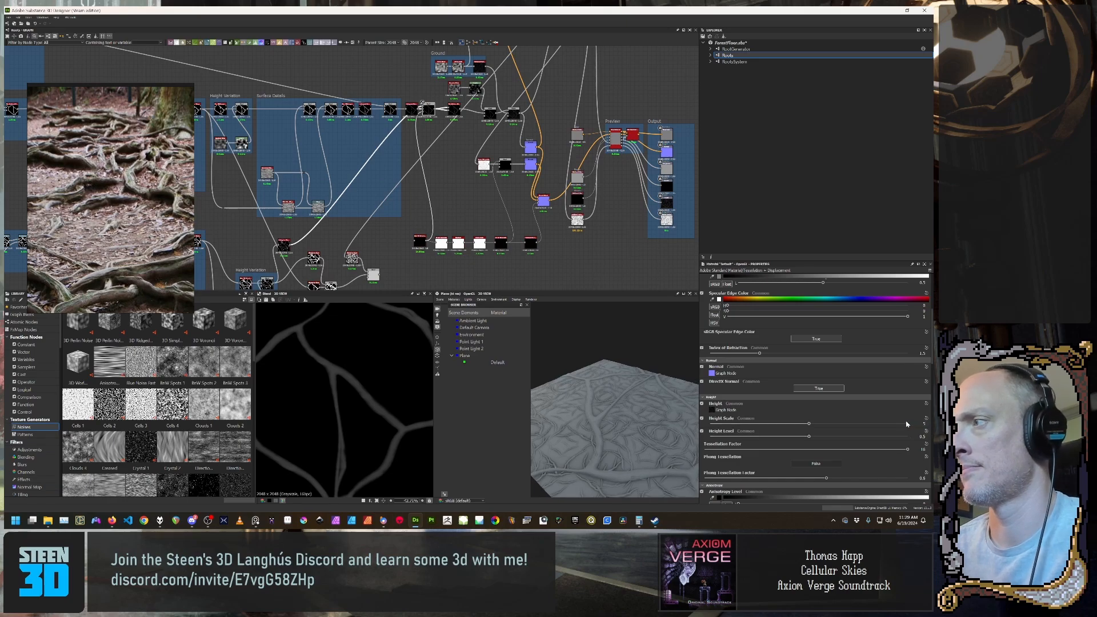
drag(661, 425, 622, 447)
Step: Preview the loose Warp node below the lower Splitting frame and delete its whole cluster of leftover nodes
scroll(509, 181, down, 3)
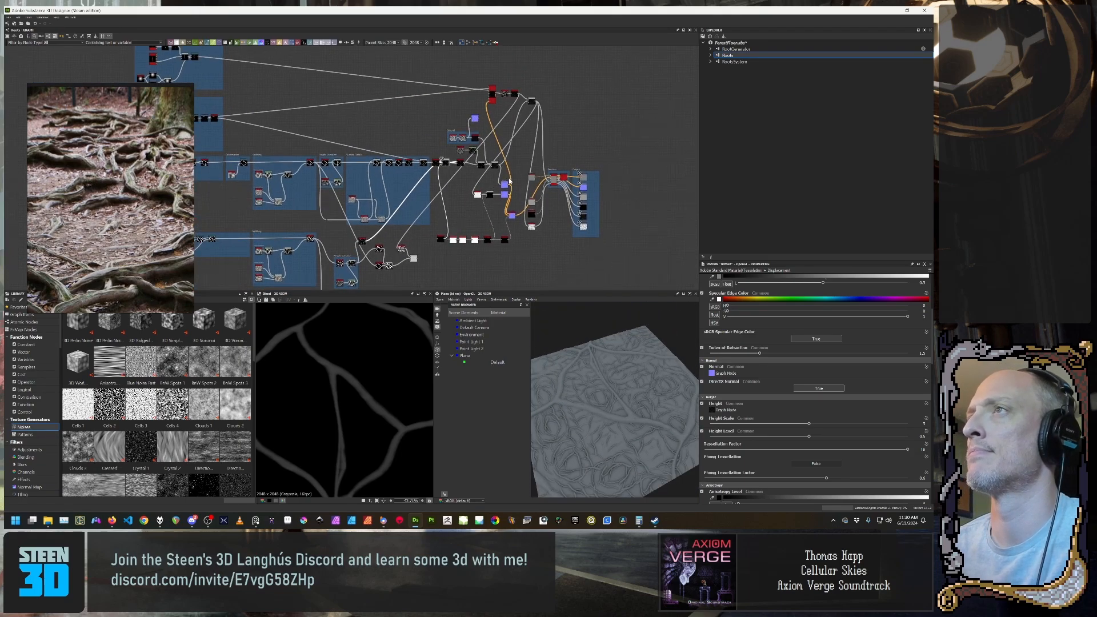
scroll(509, 181, down, 2)
scroll(459, 181, up, 4)
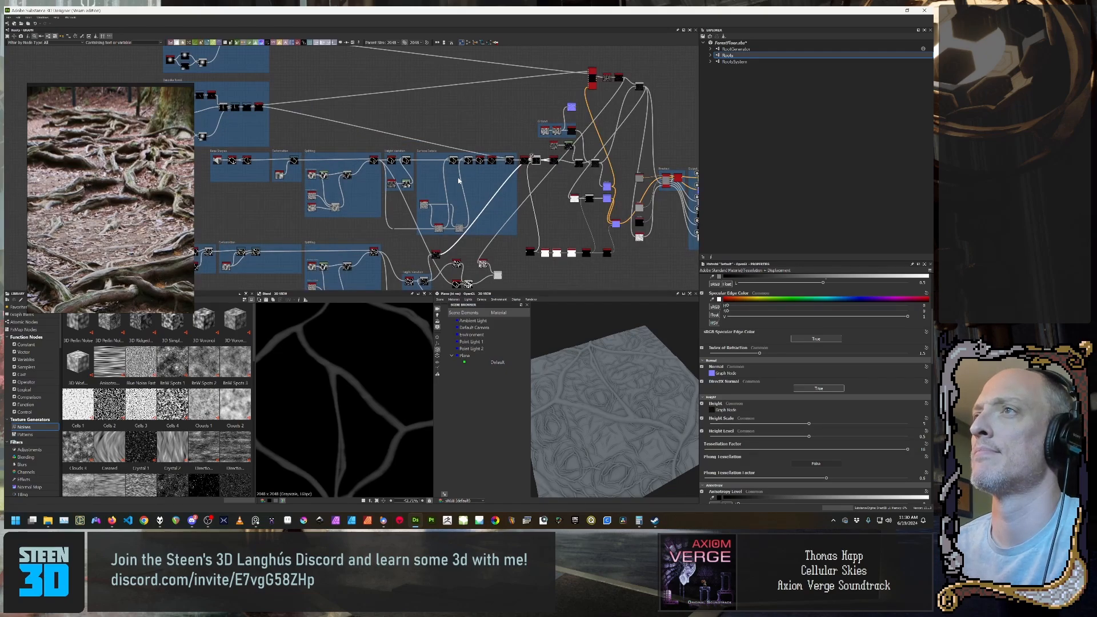
scroll(458, 180, up, 5)
scroll(479, 153, down, 6)
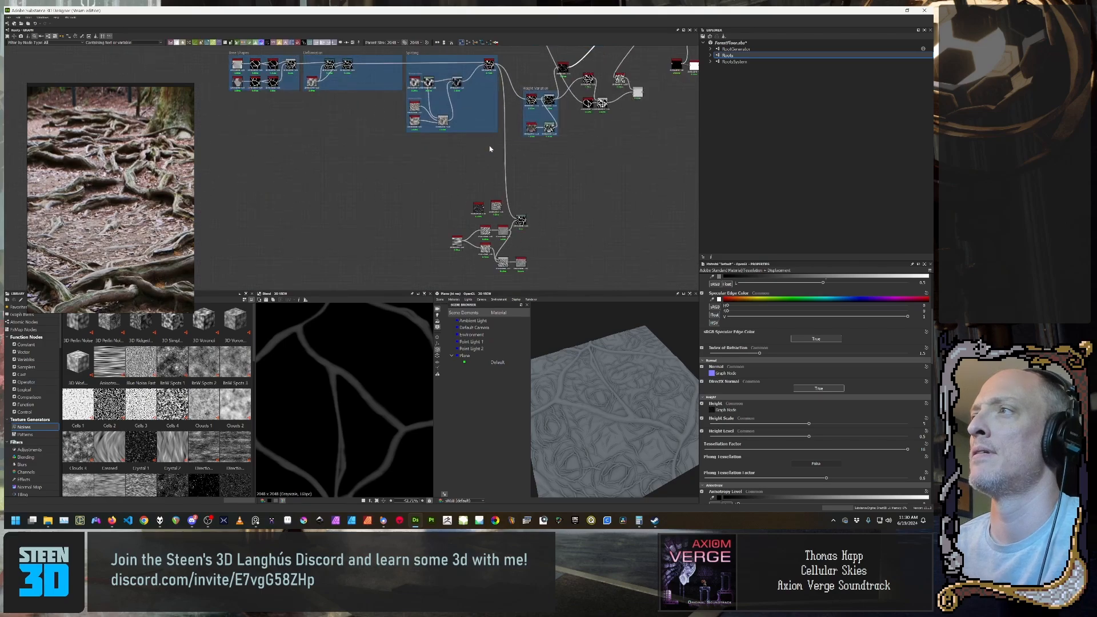
scroll(541, 252, up, 5)
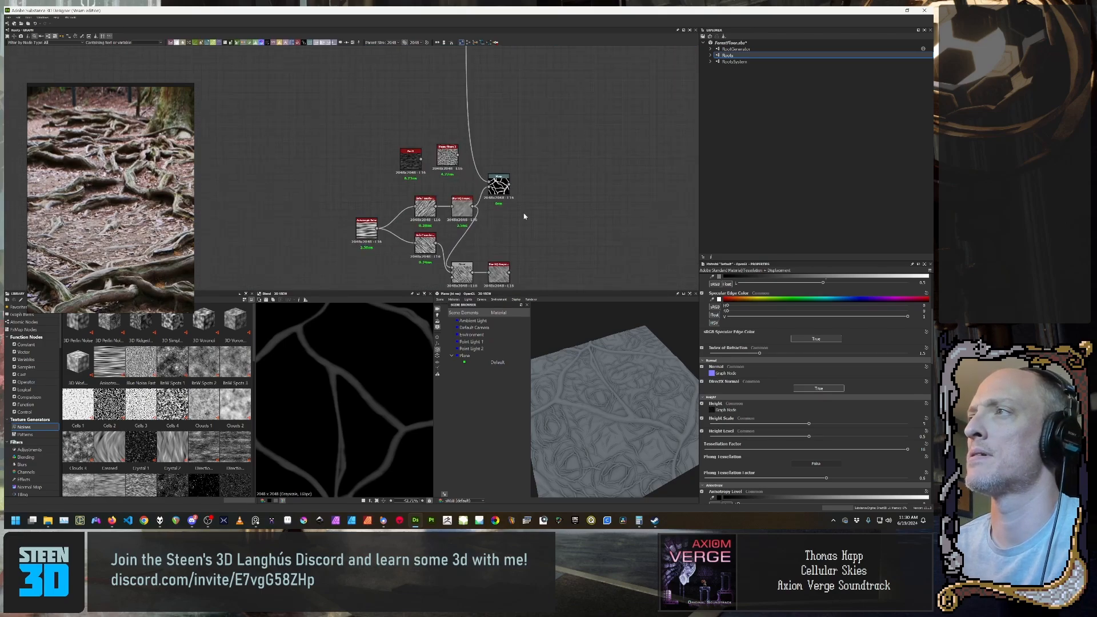
double_click(499, 187)
scroll(643, 50, down, 5)
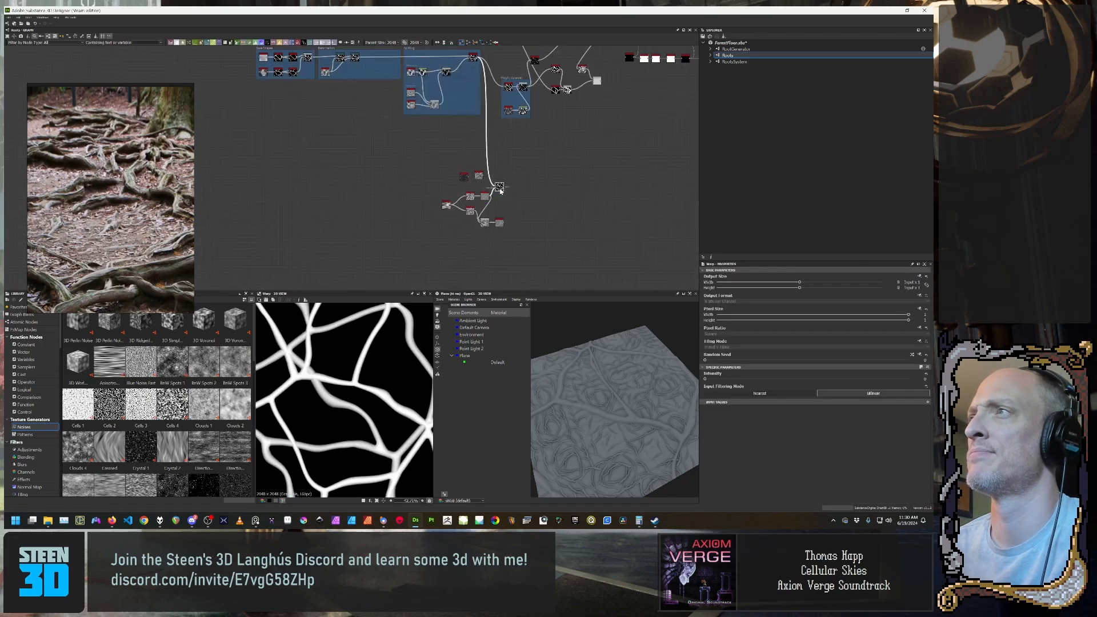
double_click(453, 121)
middle_drag(482, 186, 498, 101)
scroll(497, 102, down, 1)
drag(396, 131, 584, 268)
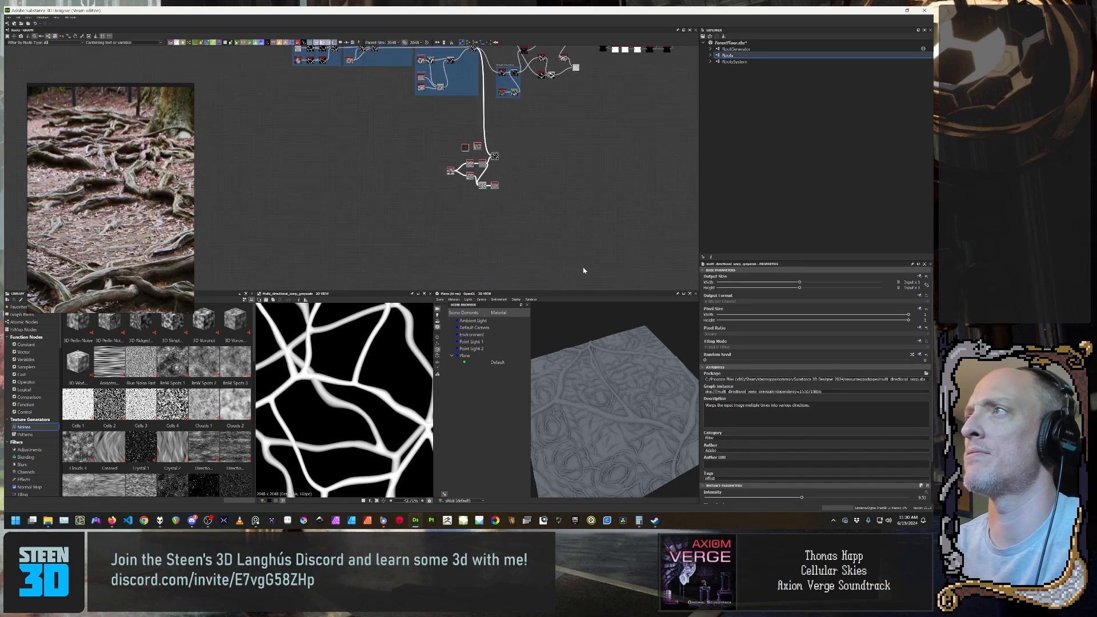
key(Delete)
Step: Move the node below Surface Details to just after the light-coloured blend node of the lower root branch
middle_drag(577, 189, 562, 269)
scroll(563, 238, up, 3)
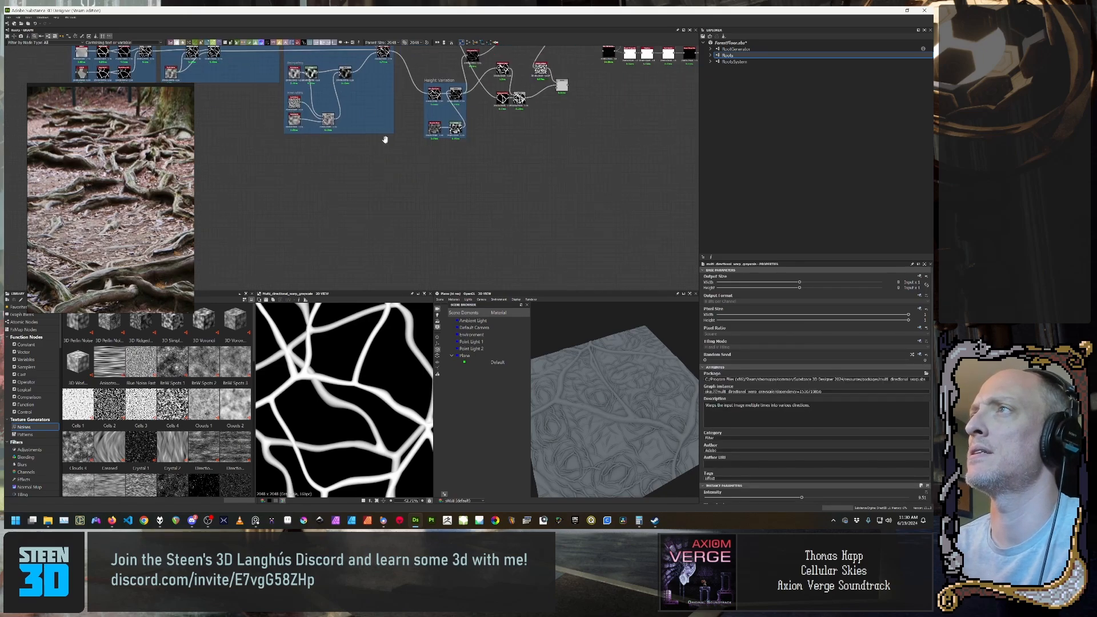
scroll(371, 115, up, 1)
middle_drag(370, 115, 454, 225)
scroll(454, 223, down, 4)
middle_drag(485, 172, 358, 186)
scroll(353, 176, up, 2)
scroll(379, 205, up, 1)
scroll(358, 187, up, 2)
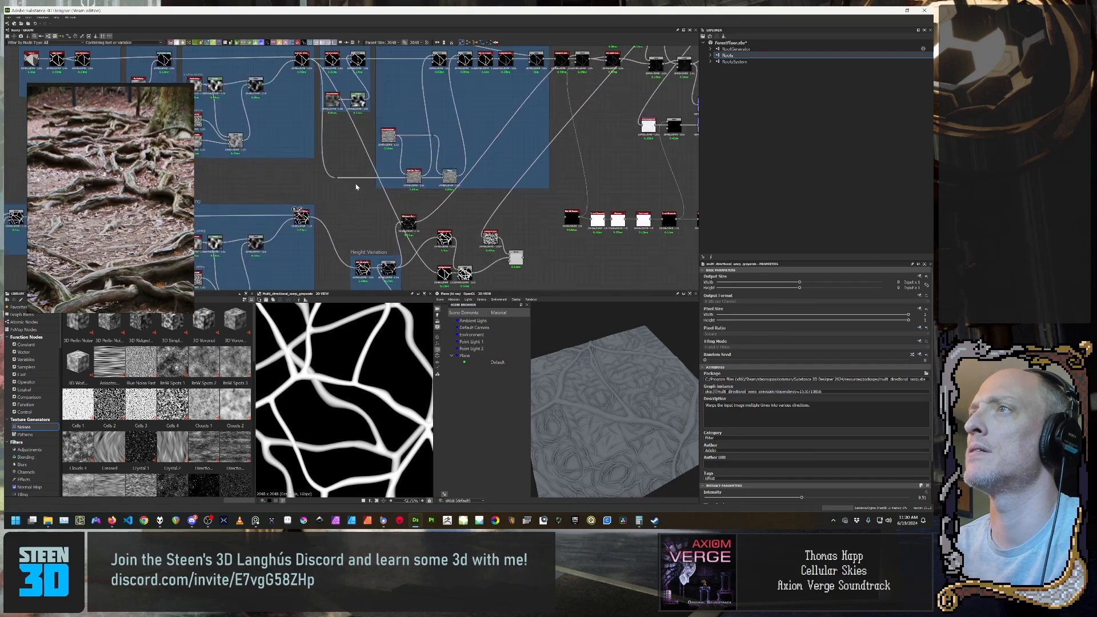
middle_drag(415, 230, 348, 211)
scroll(341, 164, down, 2)
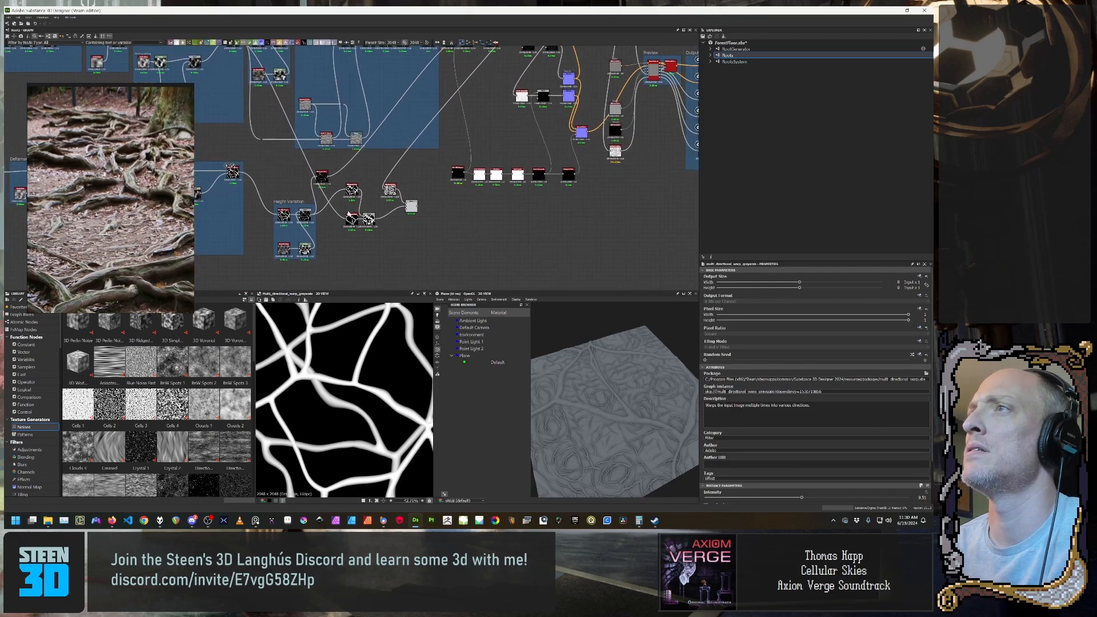
scroll(348, 214, down, 1)
drag(326, 185, 421, 215)
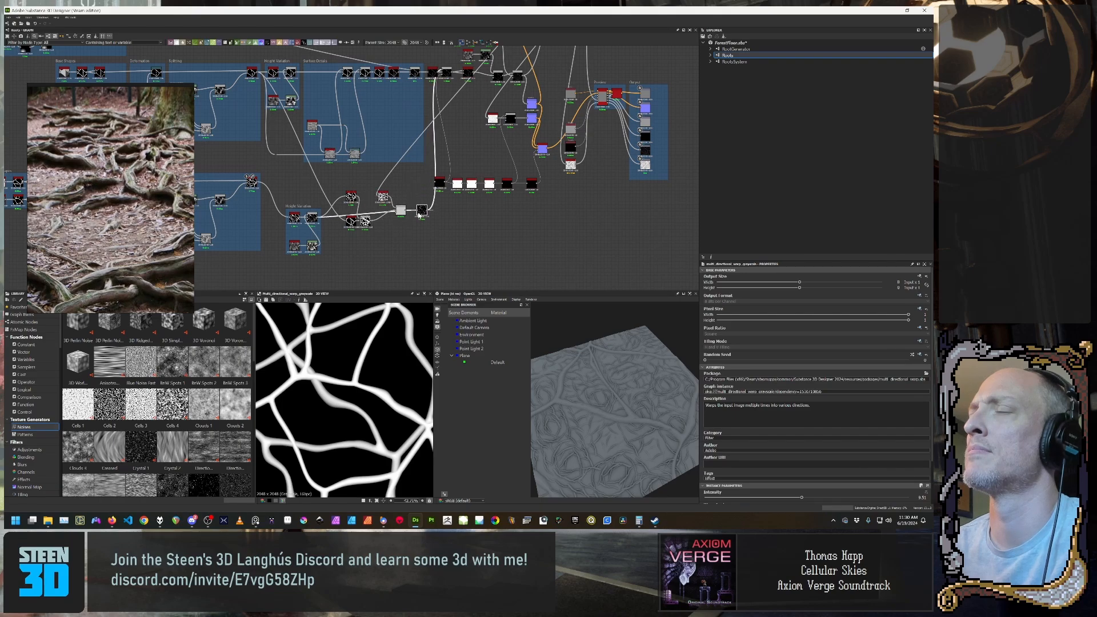
Step: Examine the lower Height Variation frame and trace its incoming links back to the upper Splitting and Surface Details frames
click(398, 154)
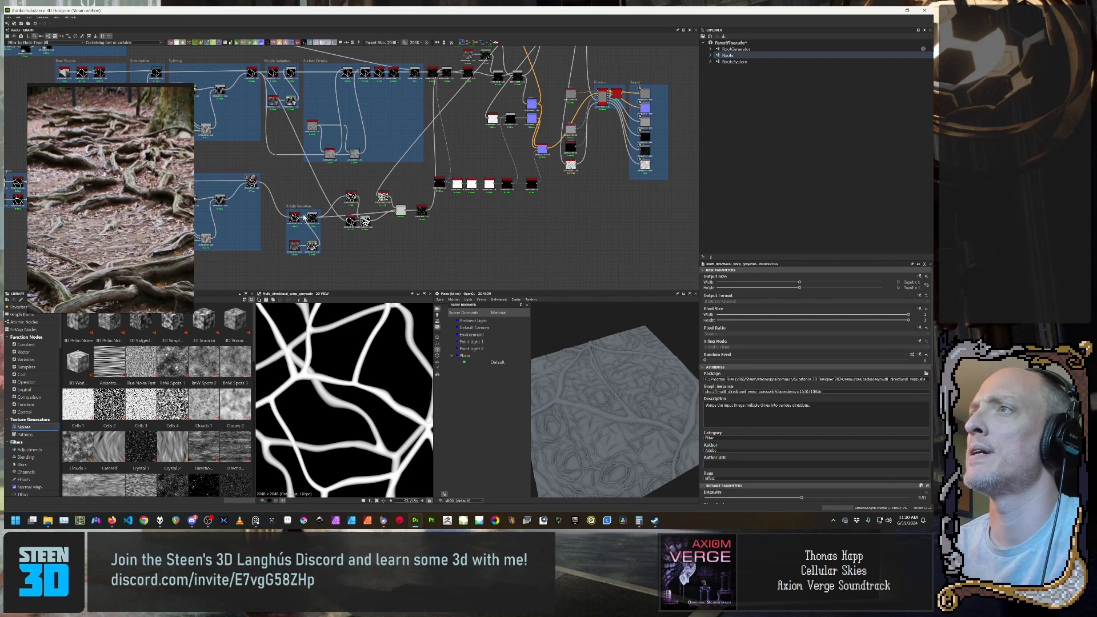
click(305, 215)
scroll(367, 246, up, 4)
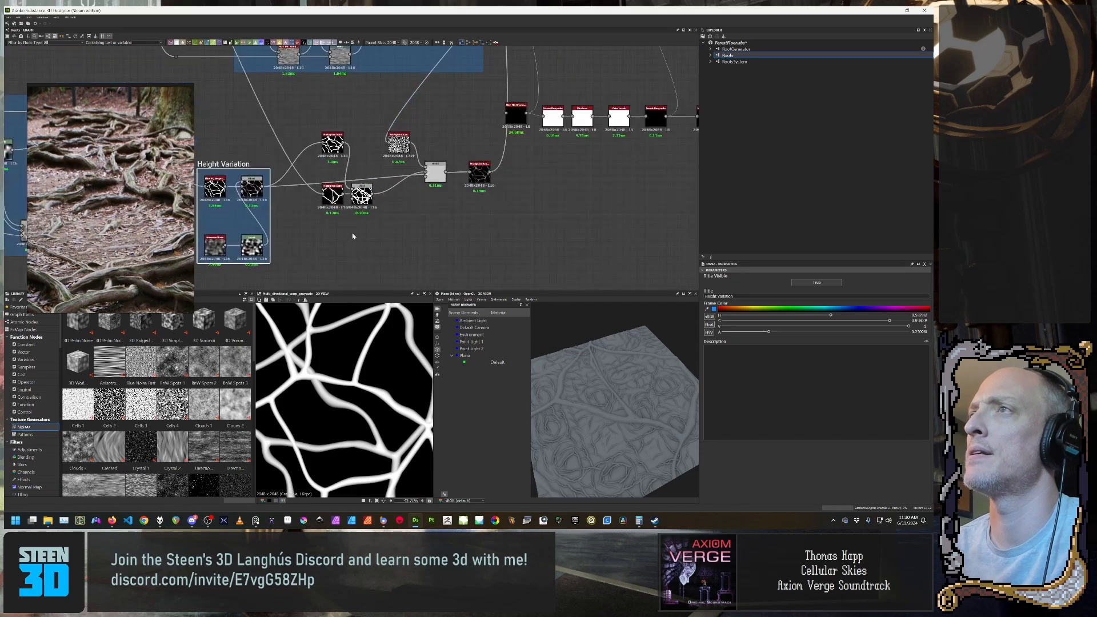
middle_drag(361, 204, 409, 275)
scroll(408, 275, down, 2)
middle_drag(361, 236, 372, 268)
middle_drag(318, 184, 443, 164)
middle_drag(462, 200, 433, 248)
scroll(414, 204, down, 1)
scroll(414, 204, up, 1)
scroll(433, 248, down, 1)
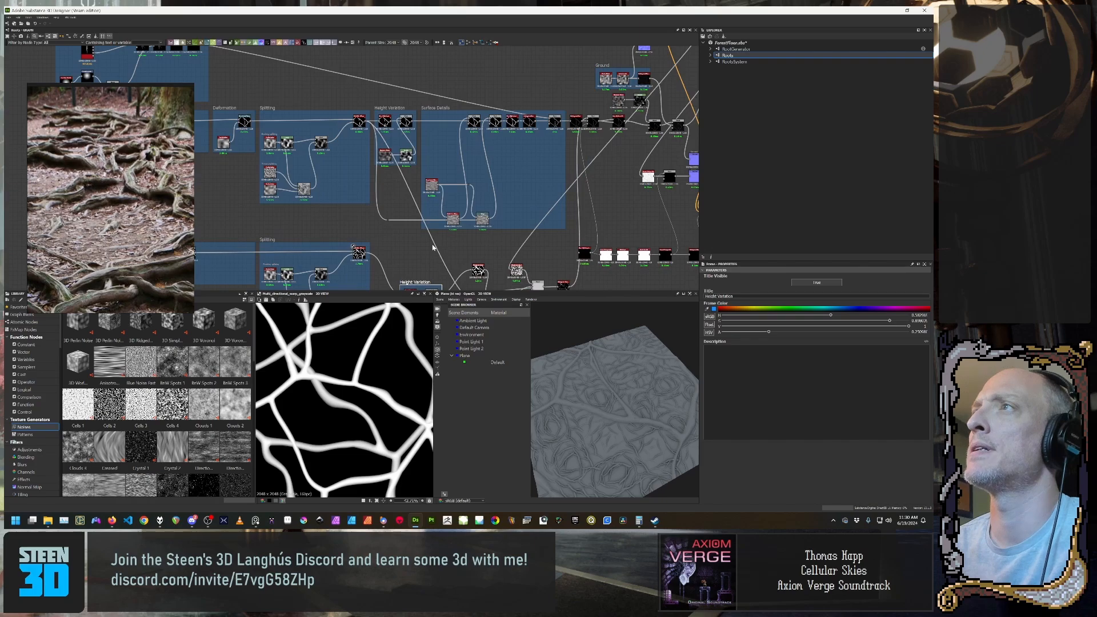
scroll(369, 173, up, 1)
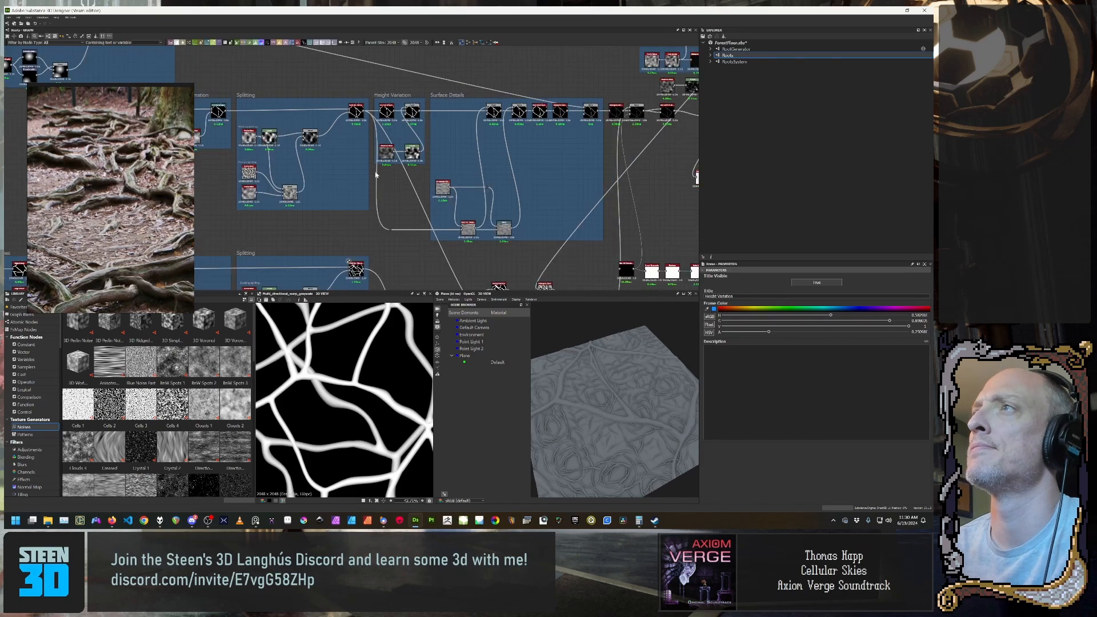
Step: Add a comment to the Multi Directional Warp Grayscale node at the end of the upper Splitting frame
scroll(363, 174, up, 1)
middle_drag(357, 110, 340, 172)
click(383, 141)
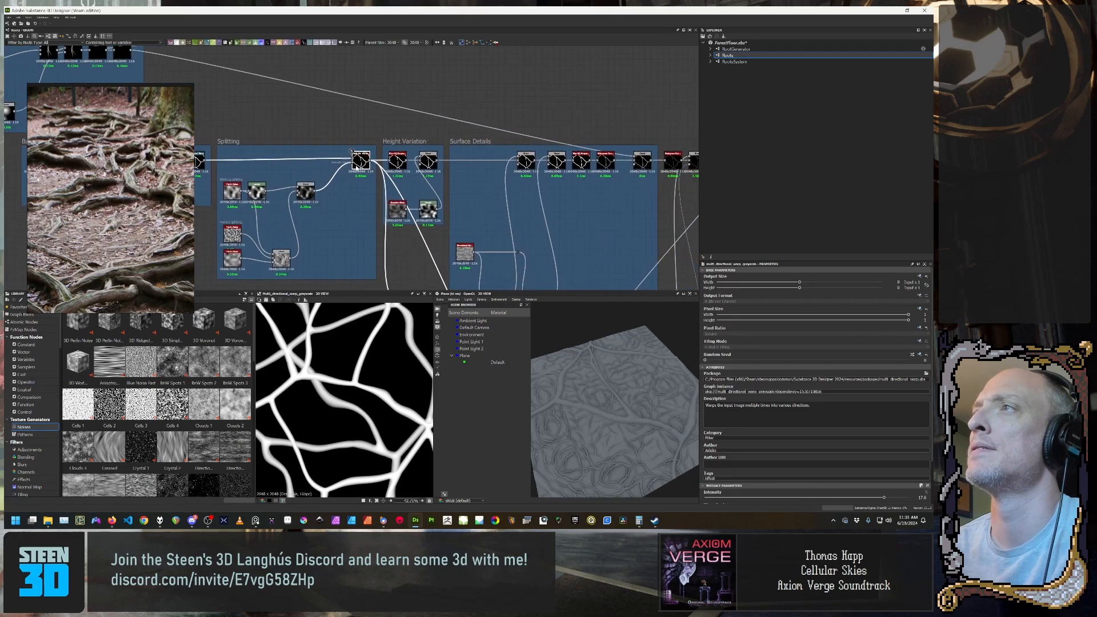
right_click(358, 165)
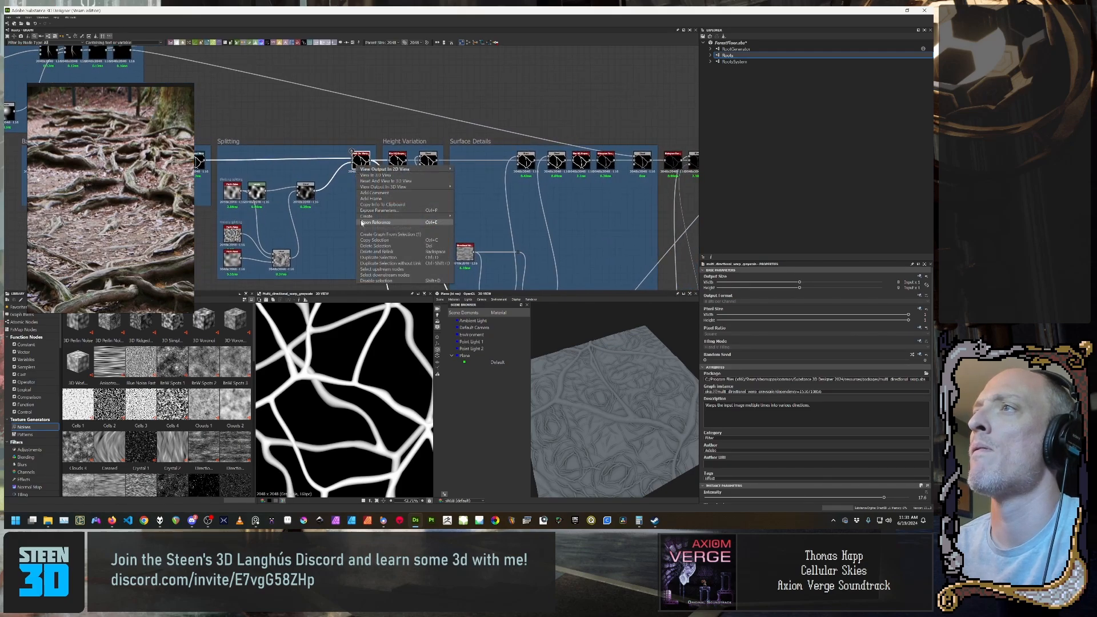
click(377, 192)
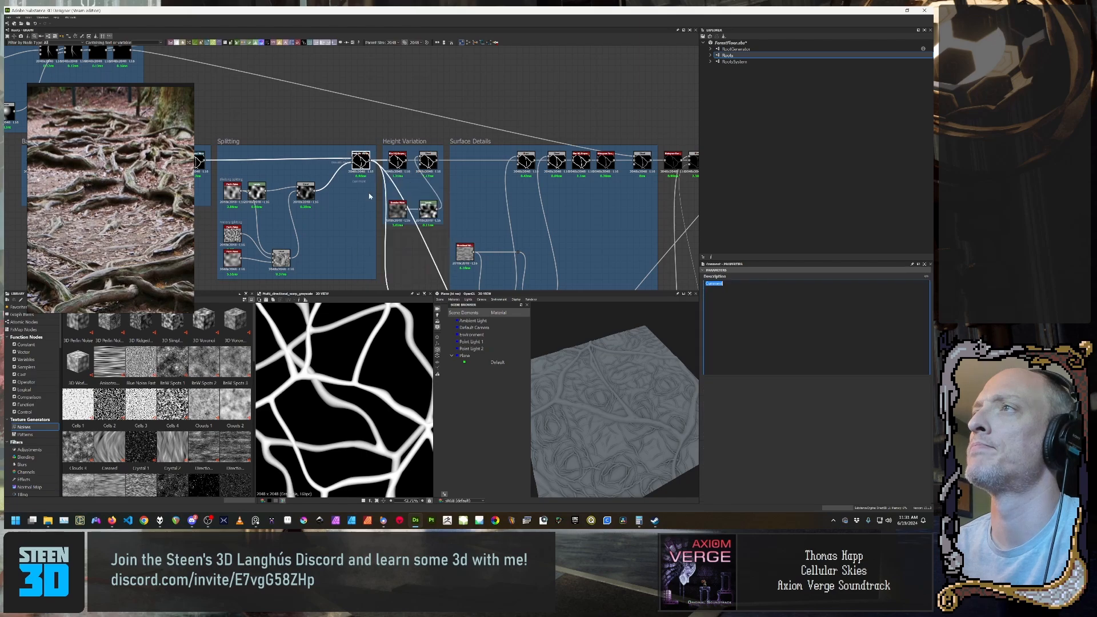
Step: Rename the upper Base Shapes frame as "Root Mesh Layer 1"
mouse_move(392, 192)
middle_down()
mouse_move(667, 187)
mouse_move(378, 189)
middle_up()
scroll(378, 189, down, 4)
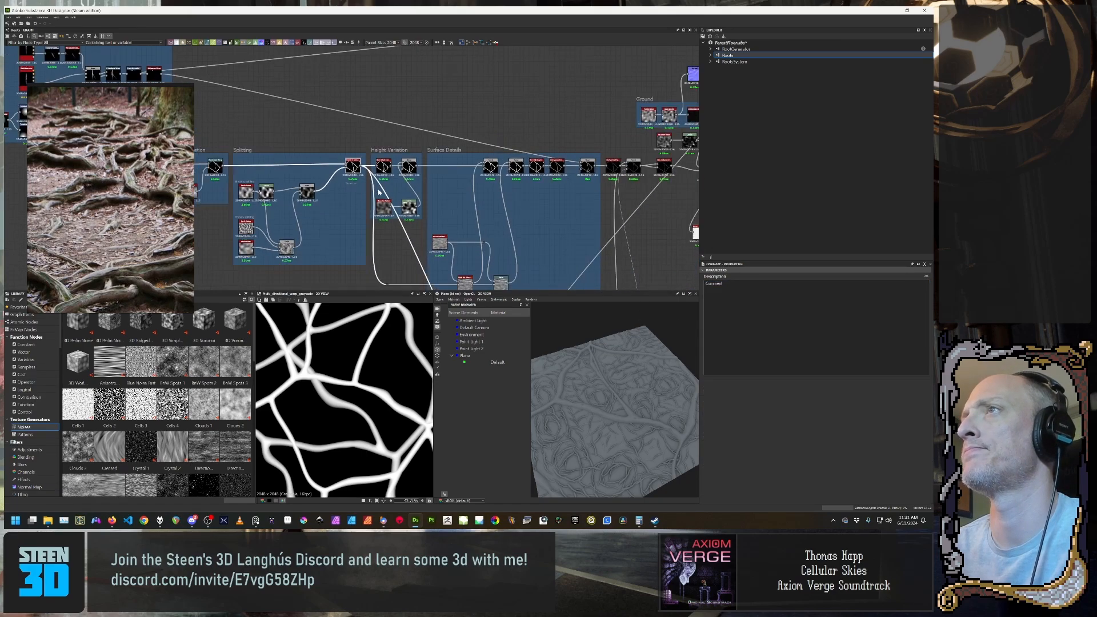
middle_drag(283, 180, 496, 135)
scroll(433, 190, up, 2)
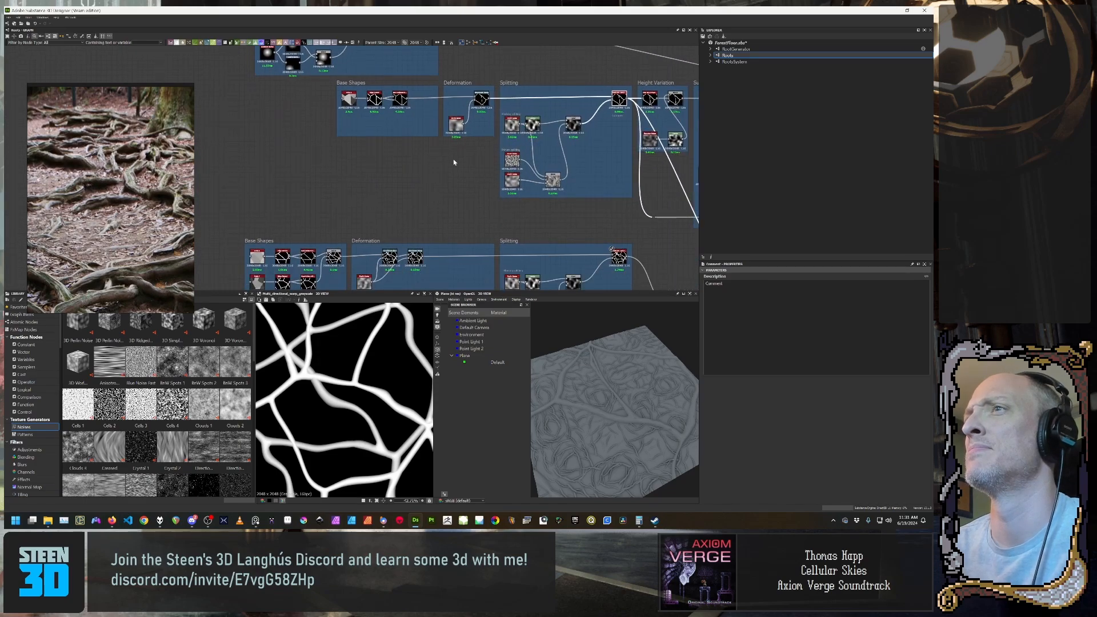
scroll(454, 162, down, 5)
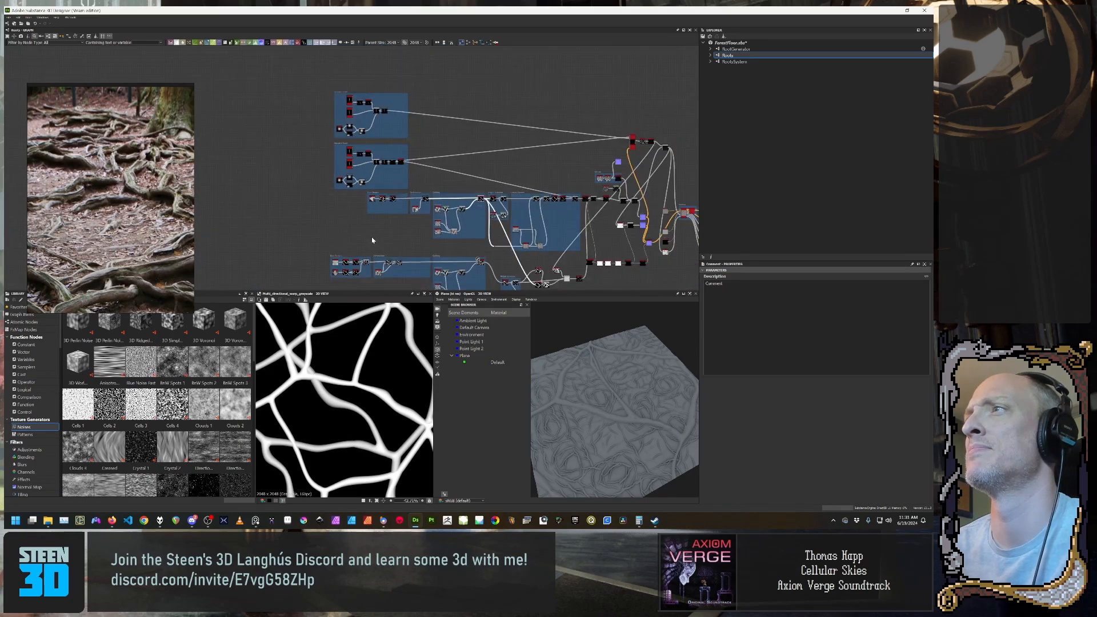
scroll(372, 240, up, 5)
click(374, 147)
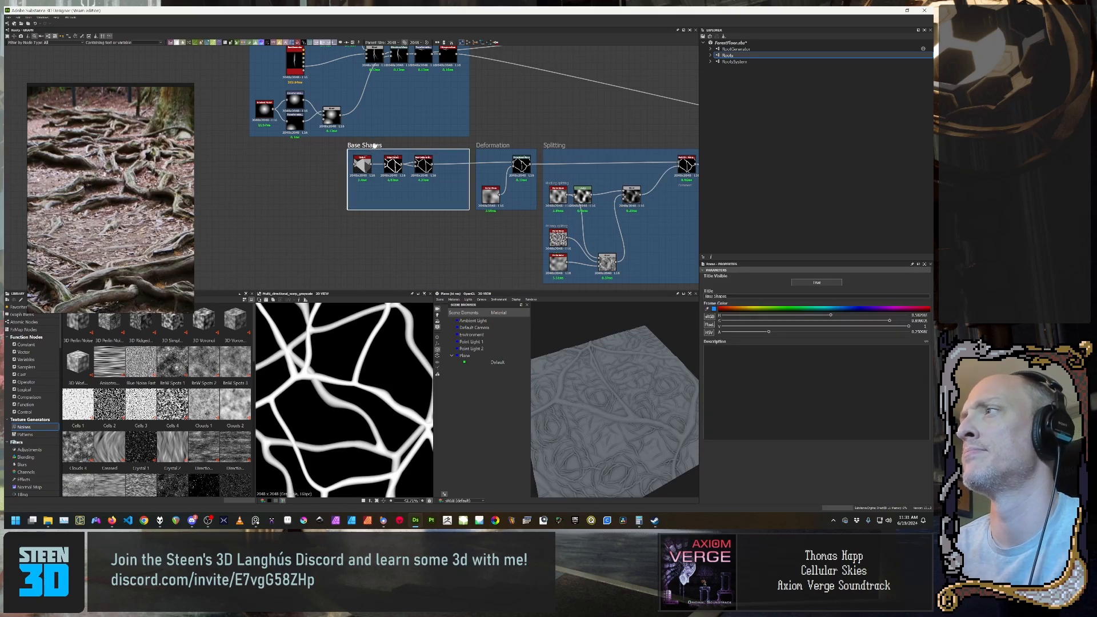
click(754, 296)
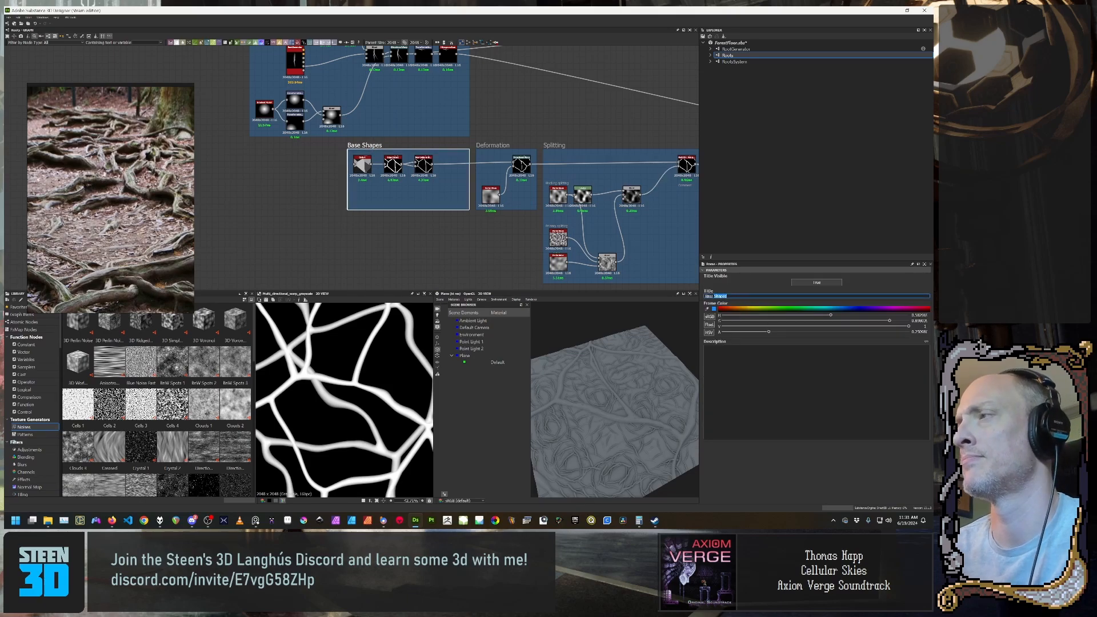
text(B)
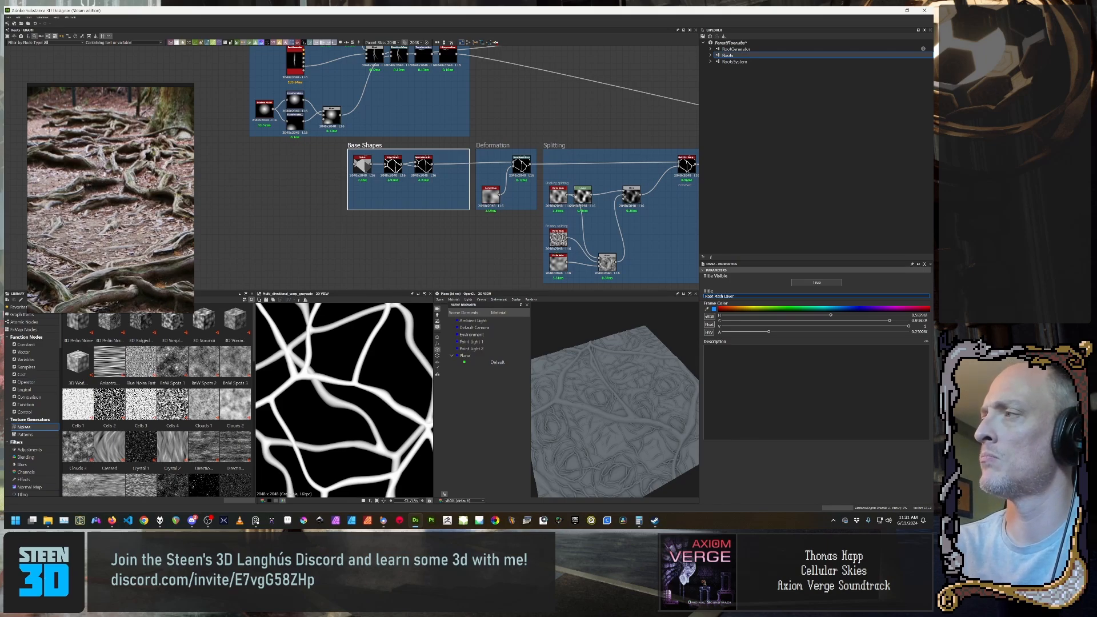
Step: Rename the lower Base Shapes frame as "Root Mesh Layer 2"
scroll(527, 196, down, 3)
middle_drag(526, 196, 458, 137)
click(351, 249)
drag(746, 296, 714, 296)
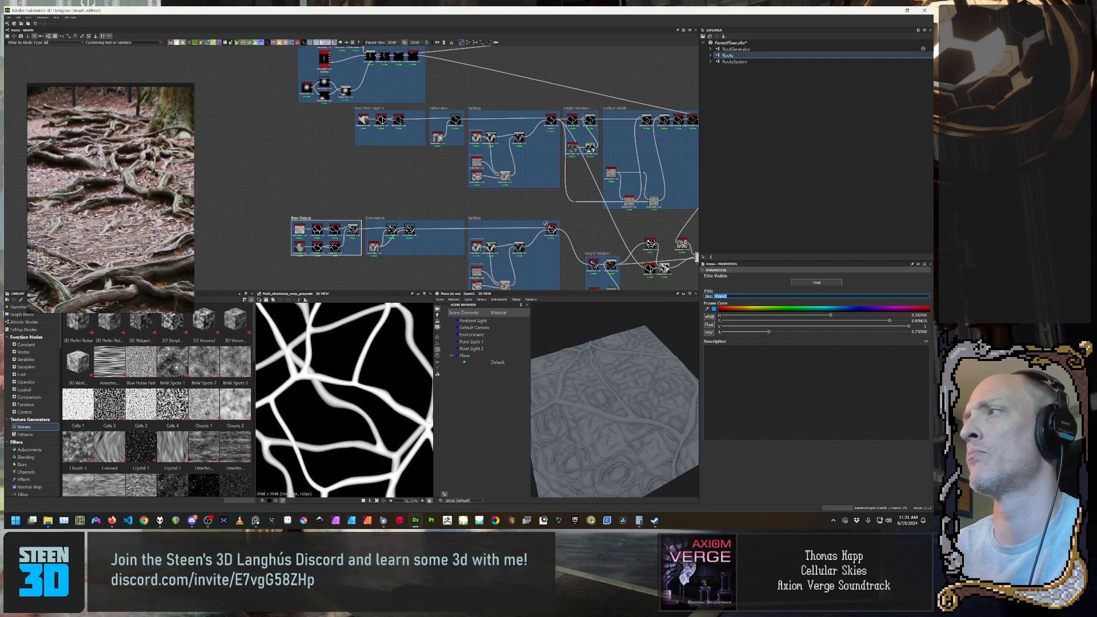
text(Root Mesh Layer)
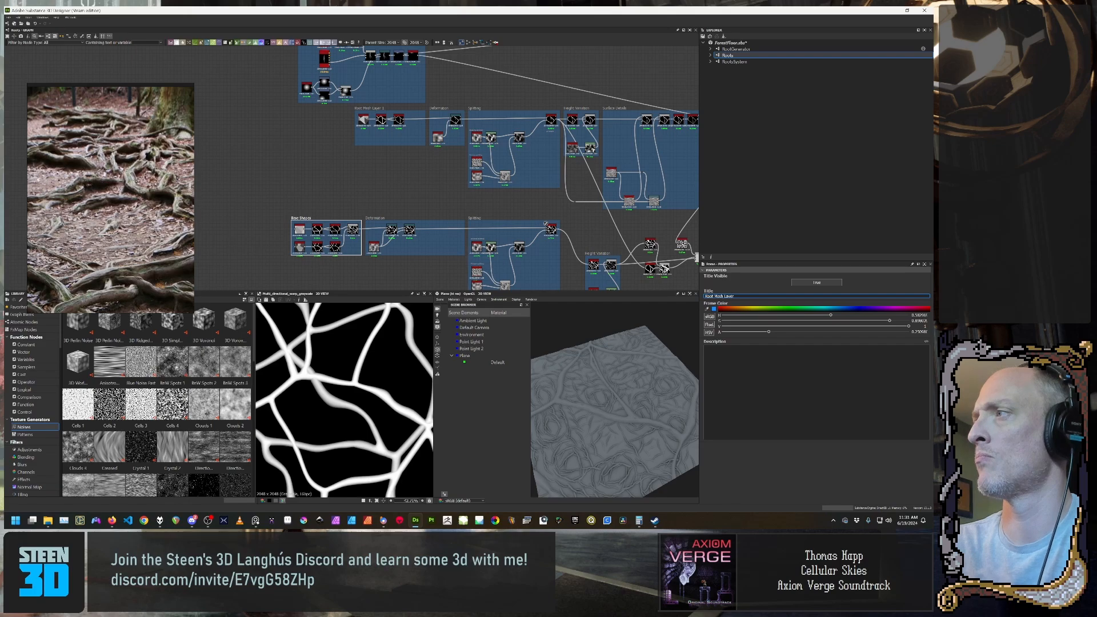
click(399, 157)
Step: Change the title of the lower root mesh frame to "Root Mesh Layer 1"
scroll(546, 256, down, 2)
middle_drag(545, 256, 369, 217)
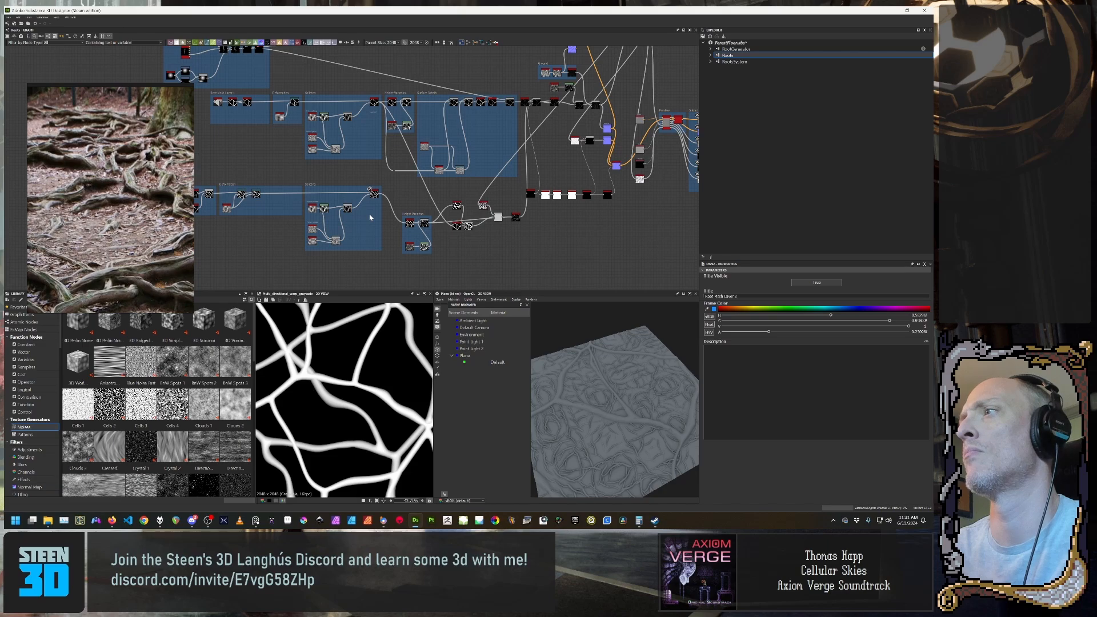
middle_drag(355, 216, 439, 223)
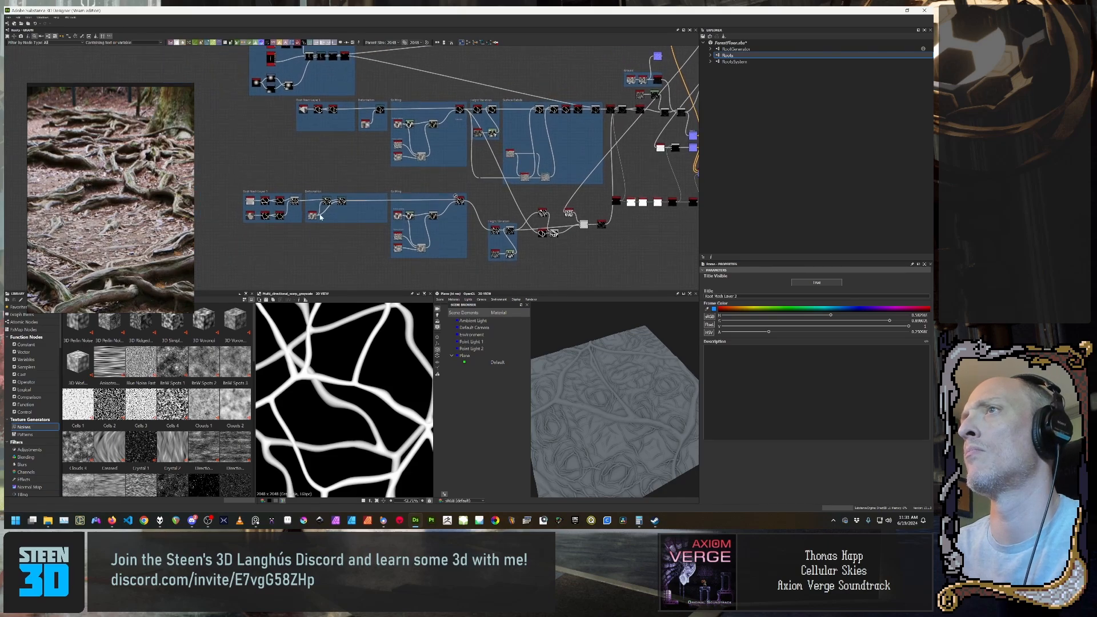
scroll(277, 213, up, 2)
click(299, 194)
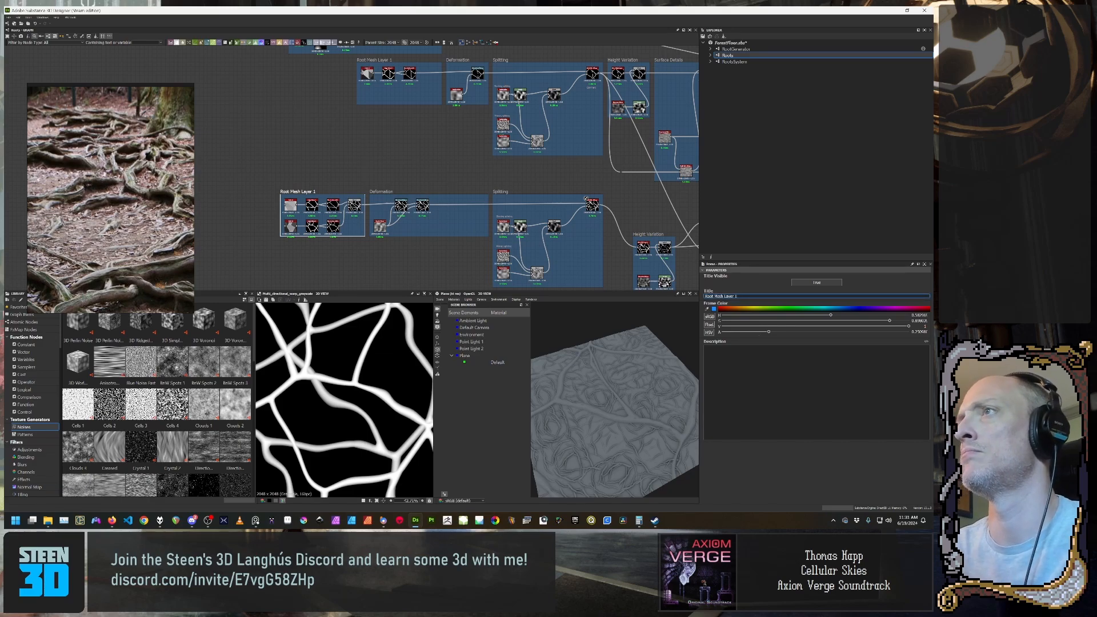
Step: Undo the Root Mesh Layer renames so the two frames carry the title Base Shapes
click(436, 132)
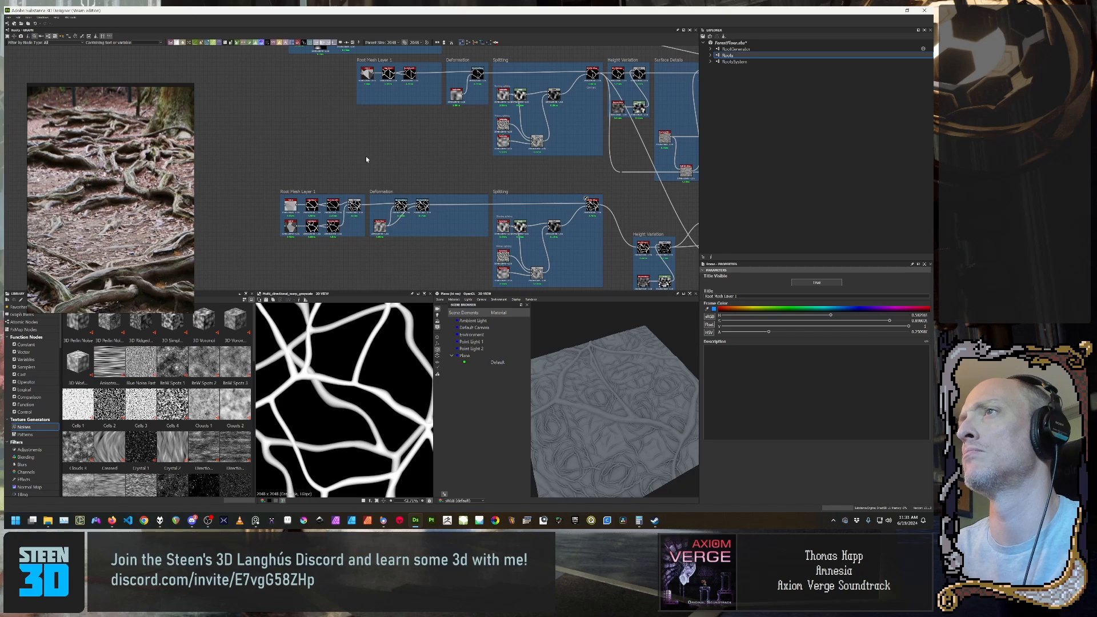
middle_drag(344, 192, 374, 256)
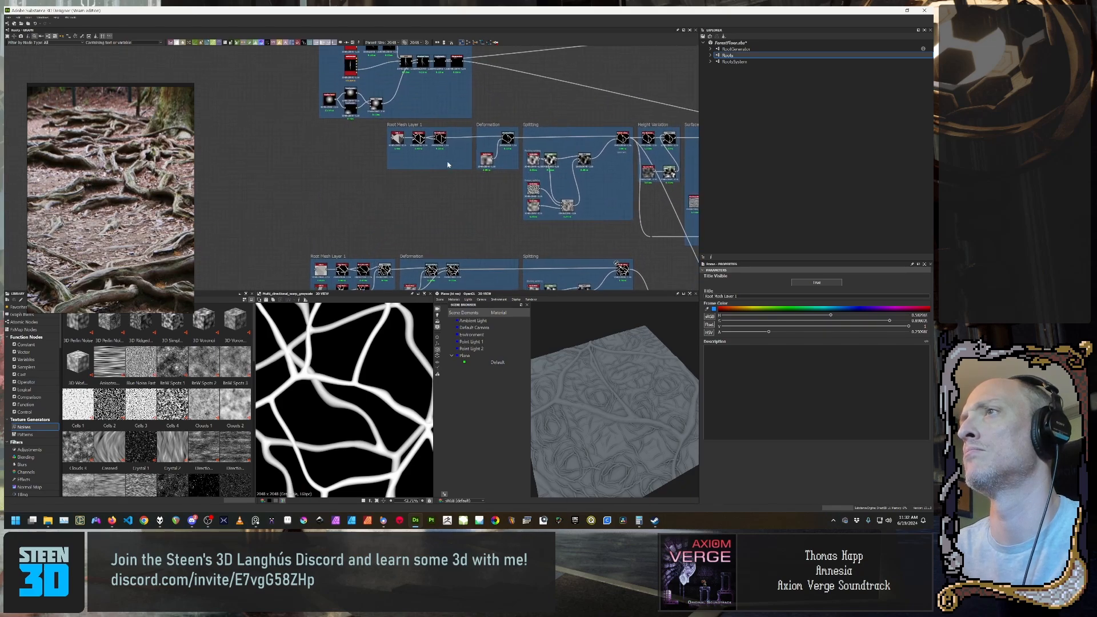
scroll(448, 164, down, 3)
middle_drag(503, 210, 456, 173)
middle_drag(337, 244, 384, 236)
scroll(384, 236, up, 2)
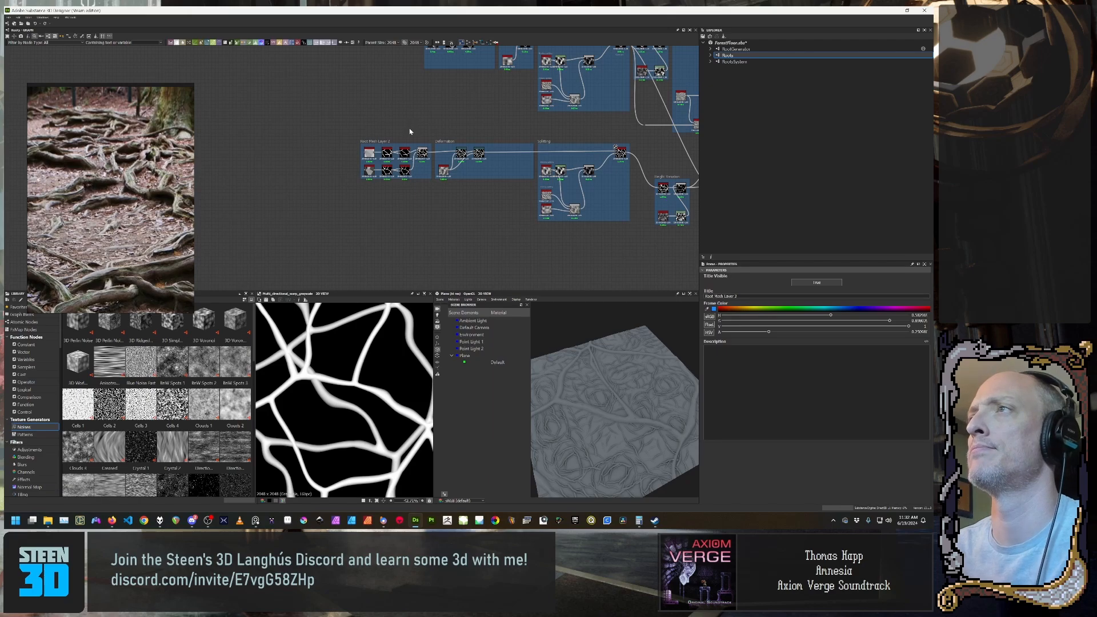
middle_drag(409, 131, 380, 231)
scroll(423, 230, down, 3)
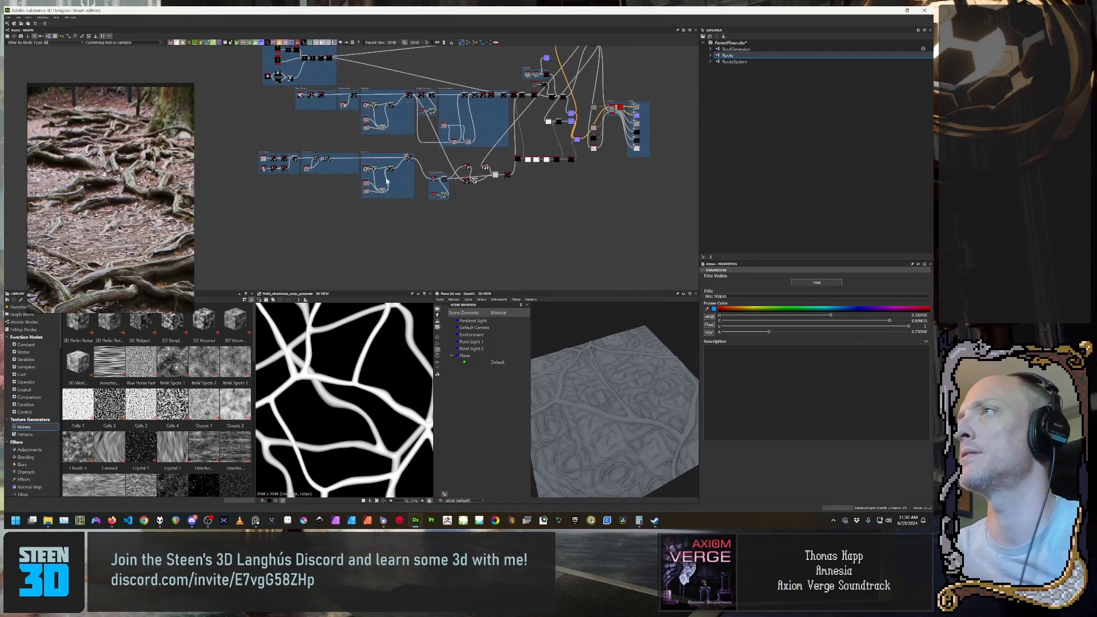
middle_drag(375, 150, 427, 232)
scroll(294, 81, down, 1)
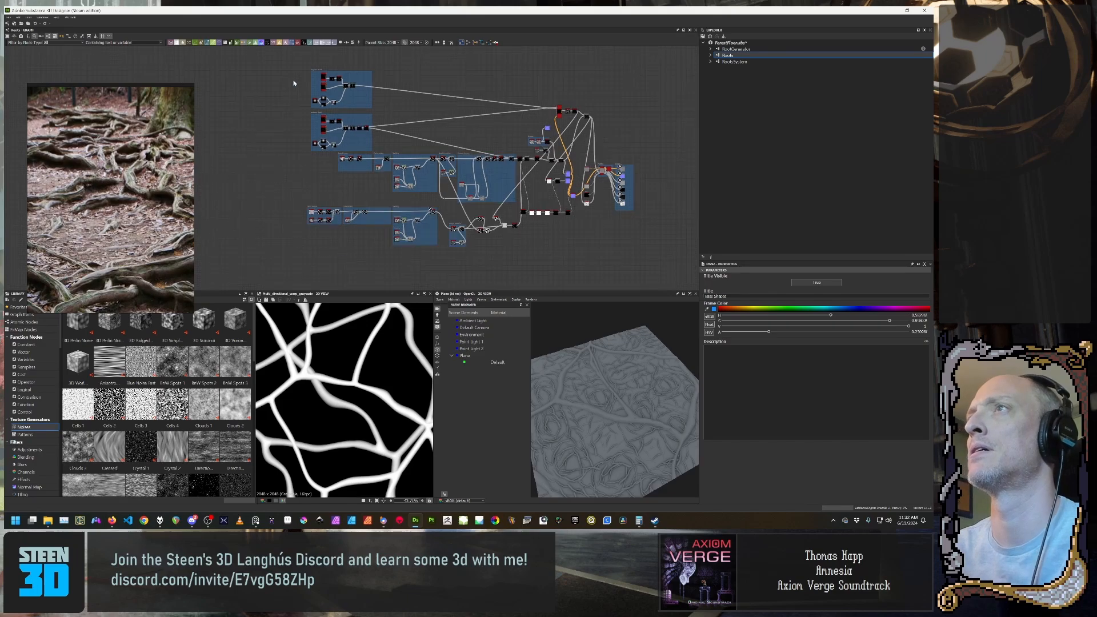
Step: Move the two Bespoke Root1 frames upward together, leaving a gap above the upper root mesh frames
drag(310, 81, 379, 148)
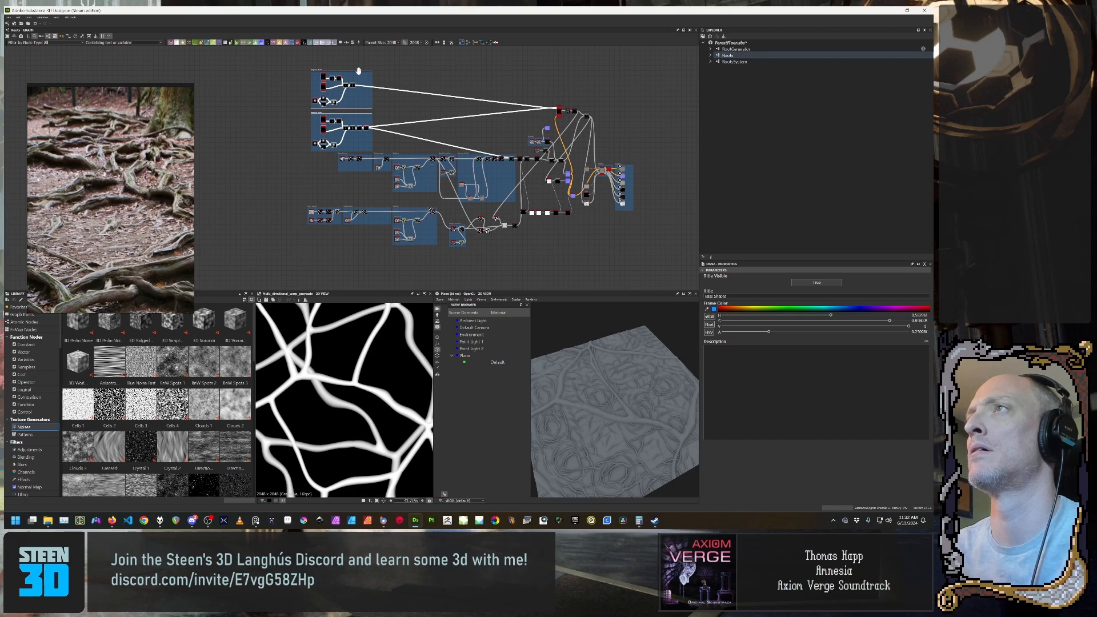
scroll(358, 70, up, 5)
middle_drag(383, 126, 459, 178)
scroll(448, 159, up, 1)
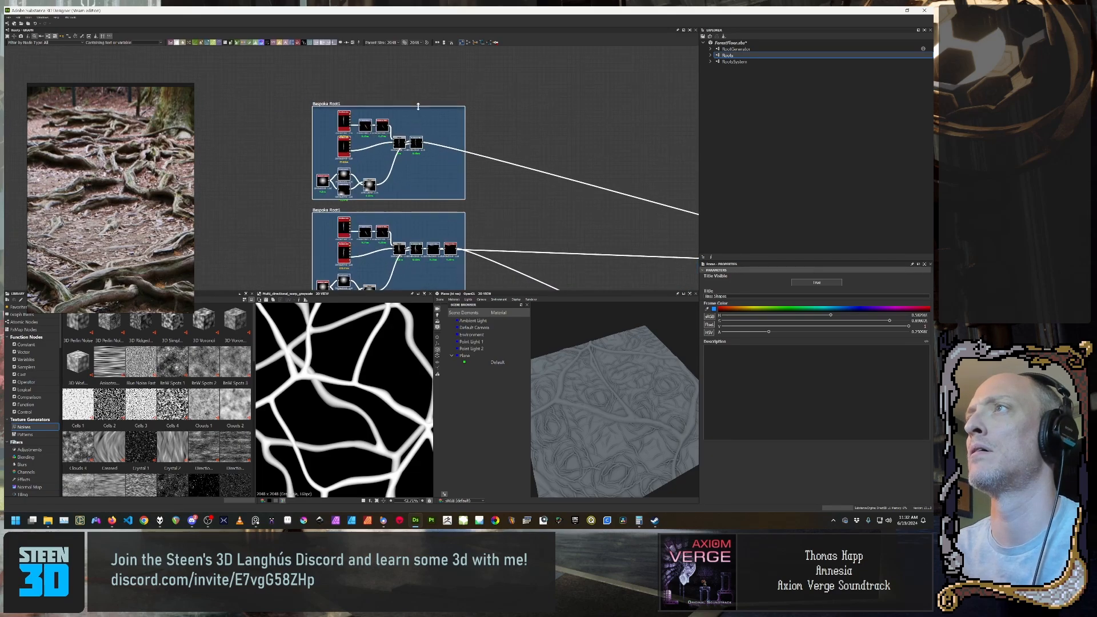
middle_drag(417, 109, 417, 71)
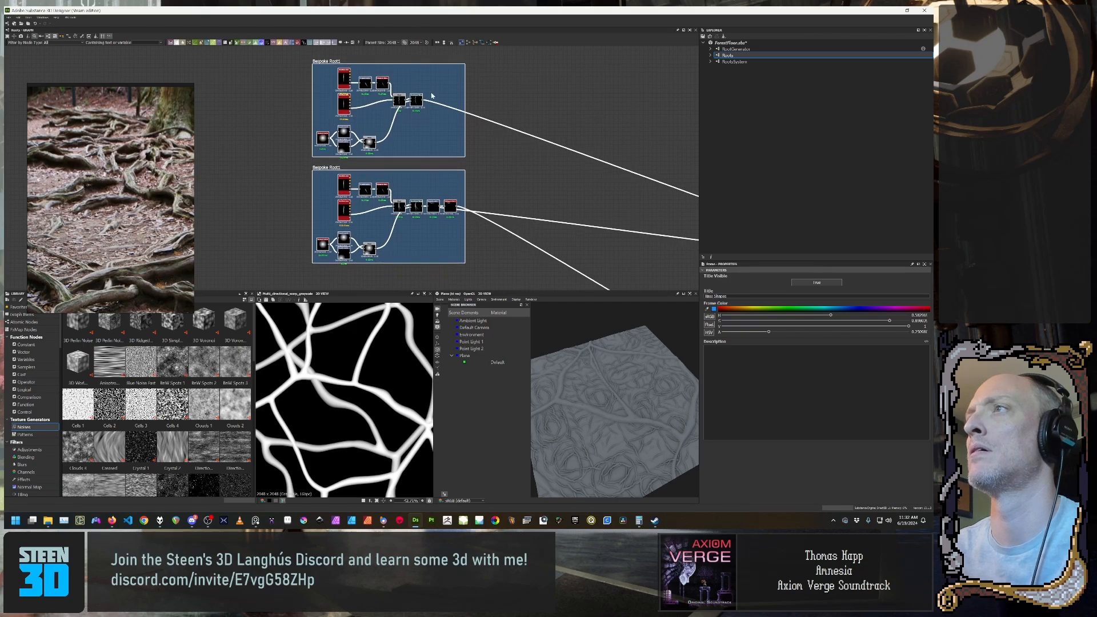
Step: Examine the Directional Warp output in the lower Bespoke Root1 frame and trace where both Bespoke Root1 frames connect in the graph
scroll(506, 172, down, 6)
scroll(506, 173, down, 1)
middle_drag(539, 222, 508, 133)
scroll(509, 132, up, 6)
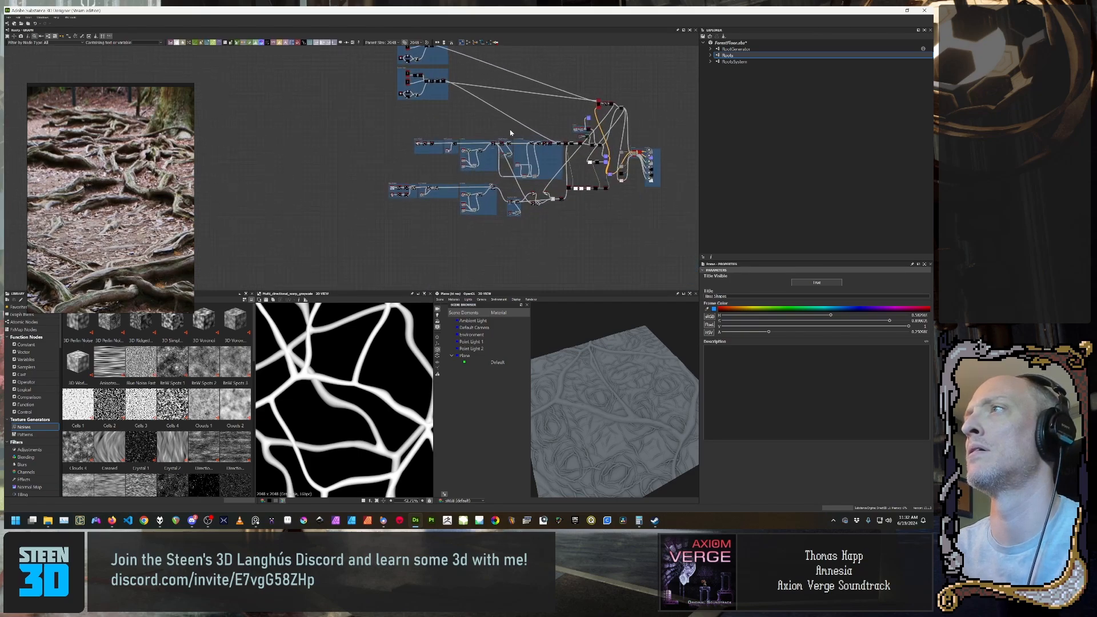
middle_drag(414, 148, 475, 231)
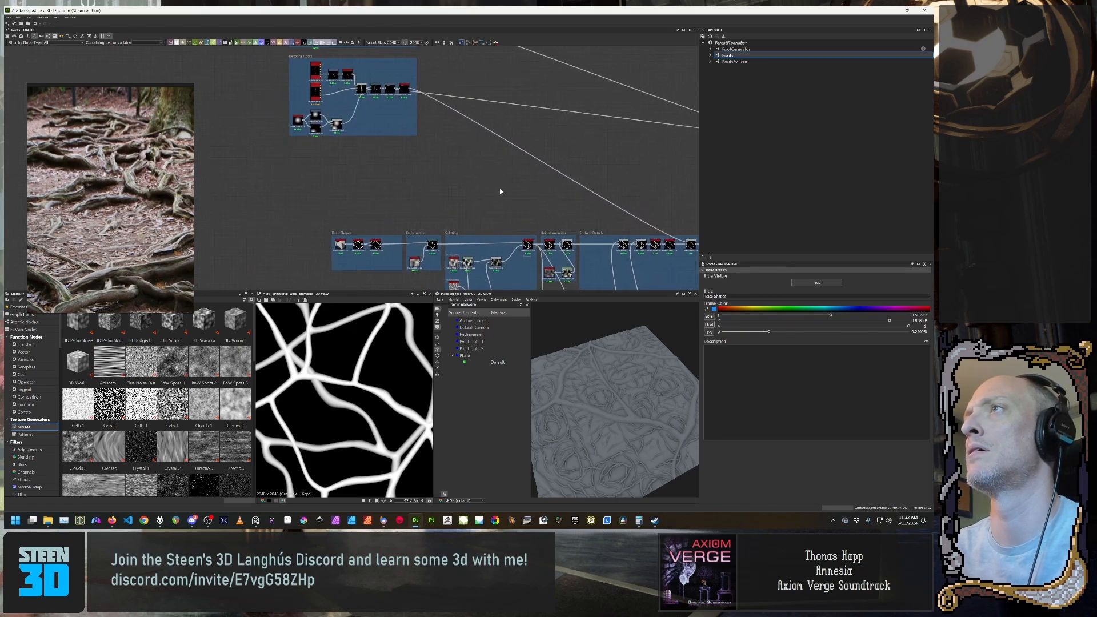
scroll(412, 144, up, 5)
middle_drag(410, 136, 435, 218)
double_click(348, 87)
scroll(344, 400, down, 8)
click(514, 104)
middle_drag(646, 223, 423, 206)
middle_drag(331, 162, 519, 209)
scroll(519, 208, down, 5)
middle_drag(389, 182, 595, 172)
middle_drag(345, 135, 592, 177)
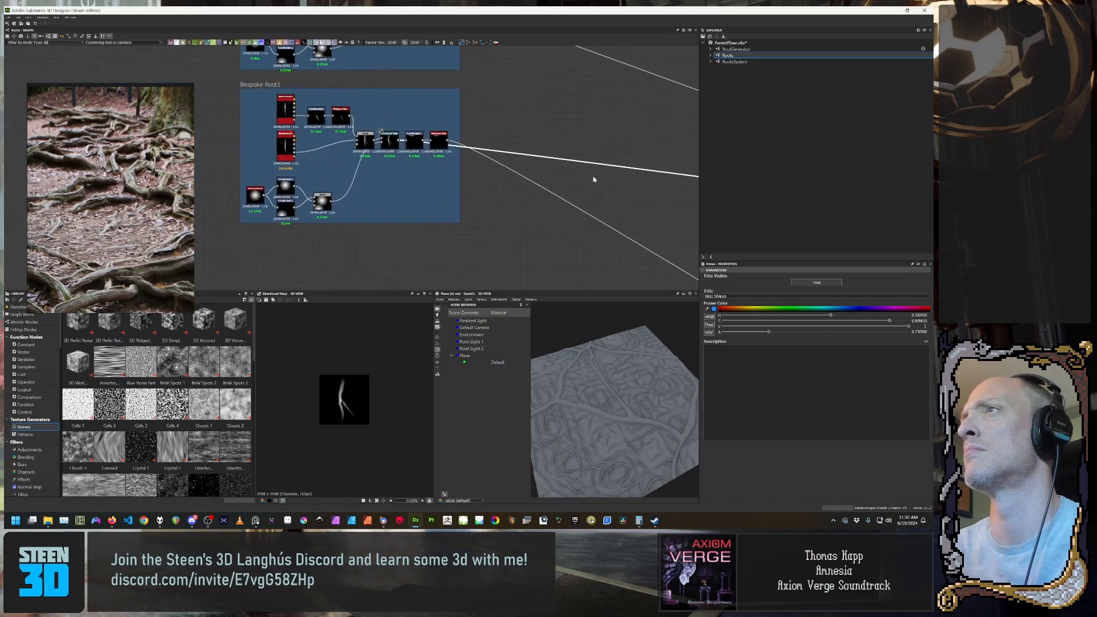
middle_drag(568, 108, 451, 240)
scroll(451, 240, down, 1)
middle_drag(345, 170, 478, 196)
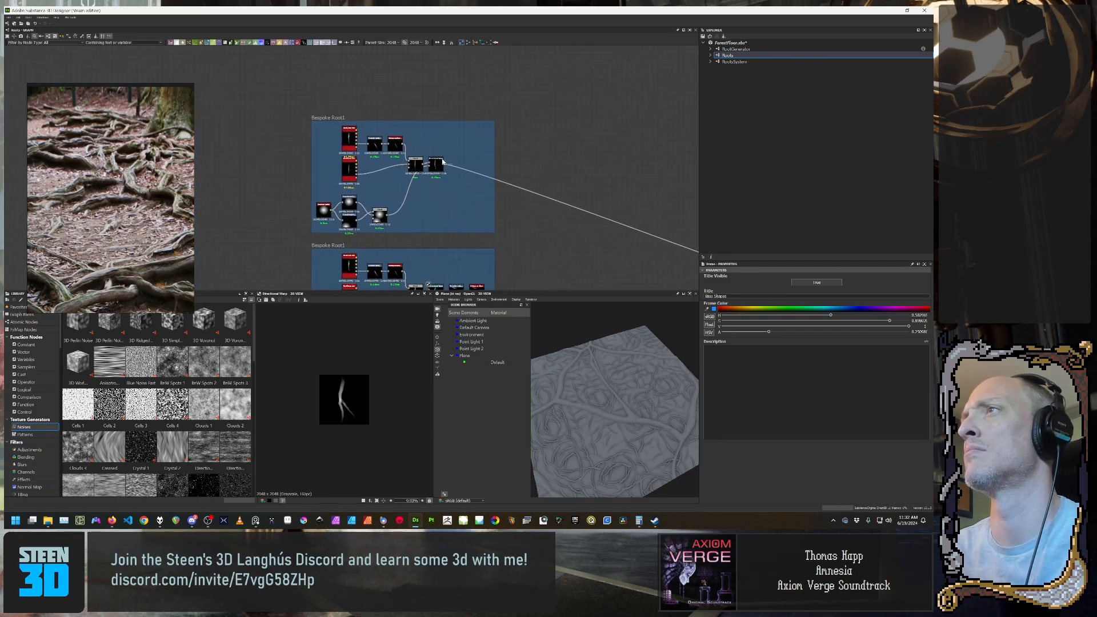
scroll(521, 236, down, 3)
scroll(521, 246, up, 2)
middle_drag(520, 253, 483, 141)
scroll(482, 140, up, 2)
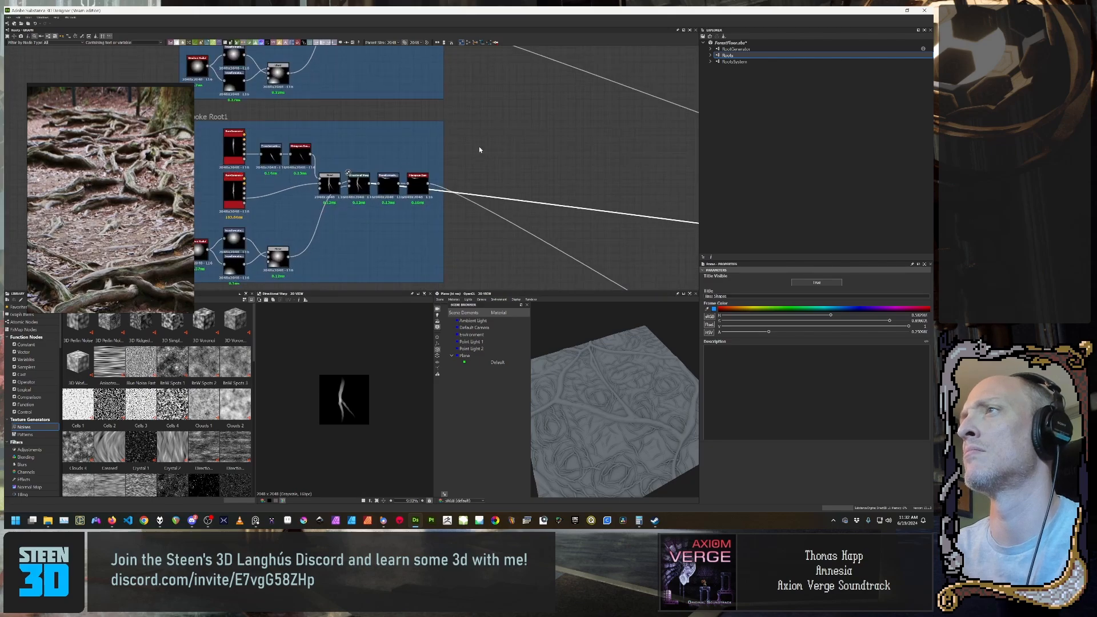
scroll(440, 206, up, 2)
middle_drag(336, 217, 375, 237)
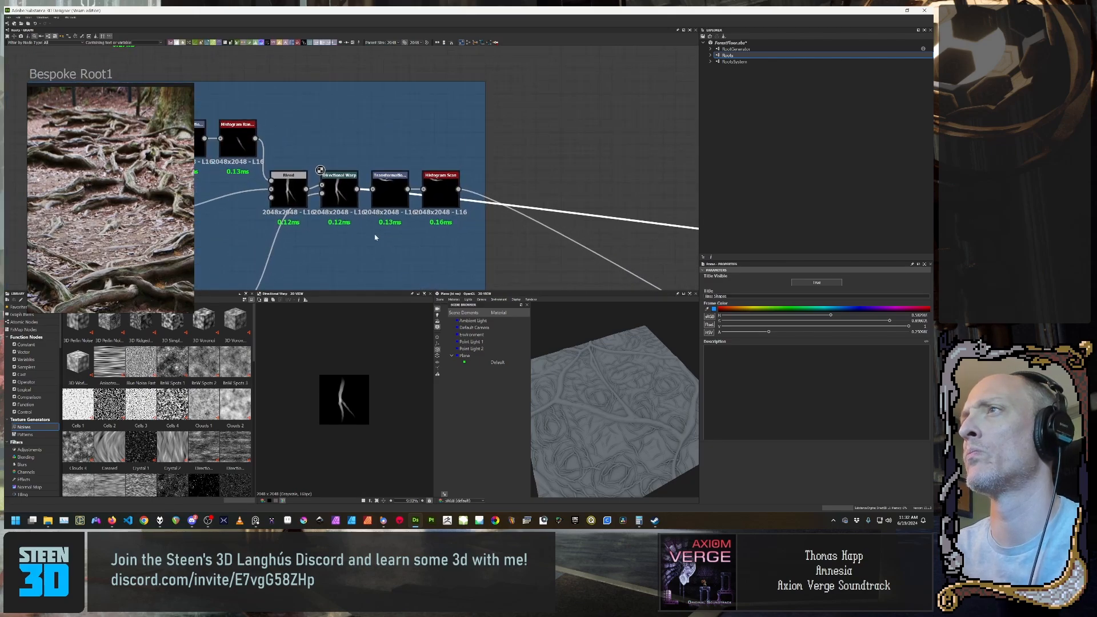
scroll(375, 237, down, 6)
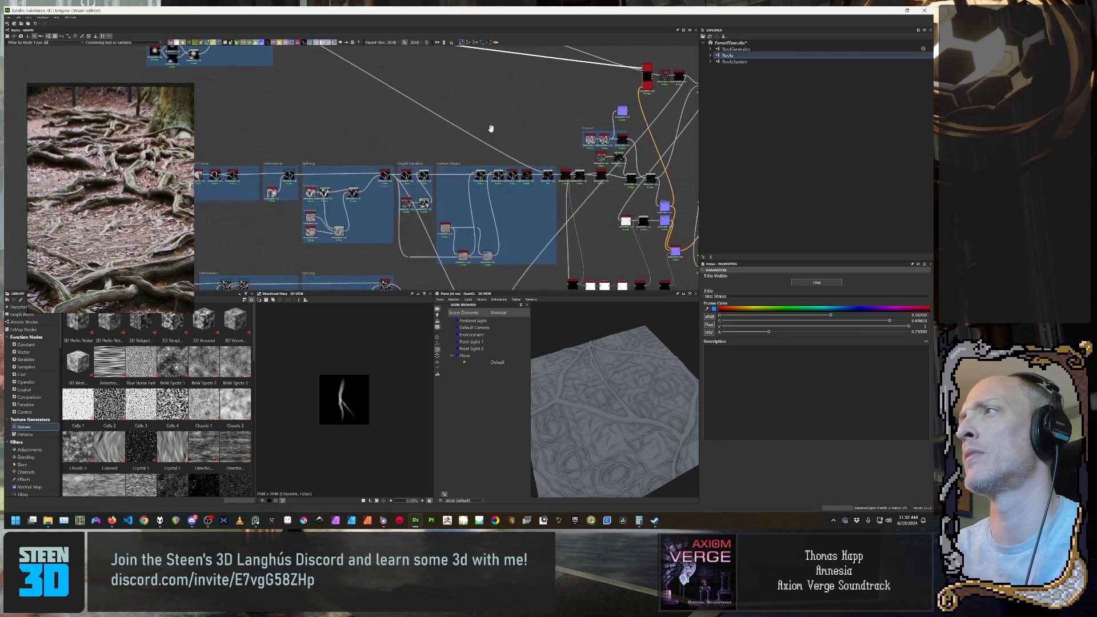
Step: Raise the opacity of the Blend node after the Surface Details chain to 1 for inspection, and delete the node while keeping the chain linked
double_click(546, 174)
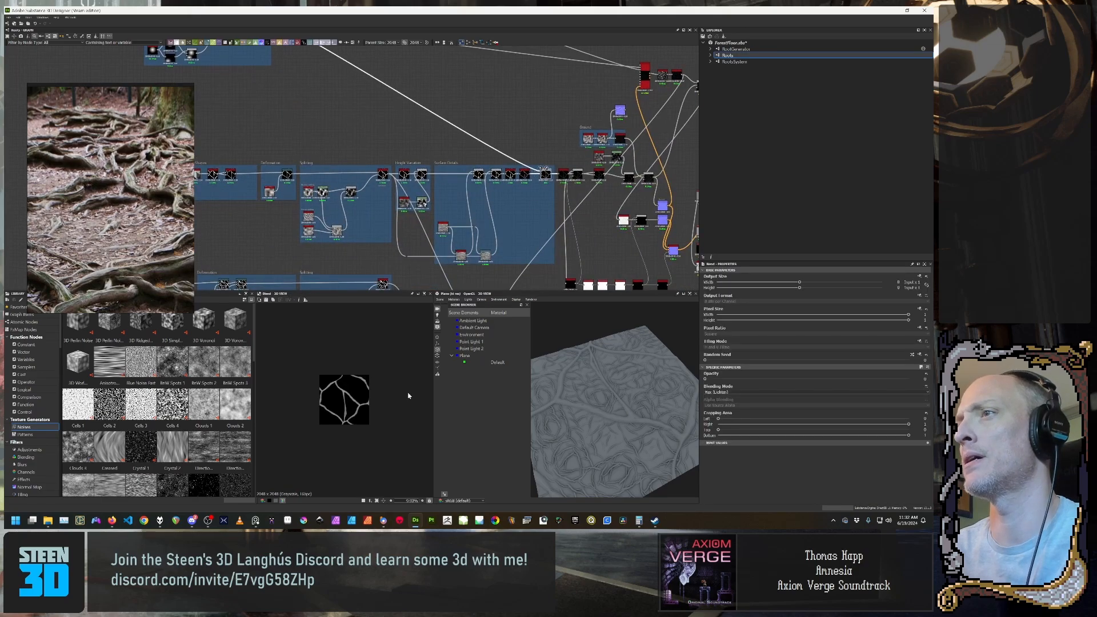
drag(832, 380, 915, 380)
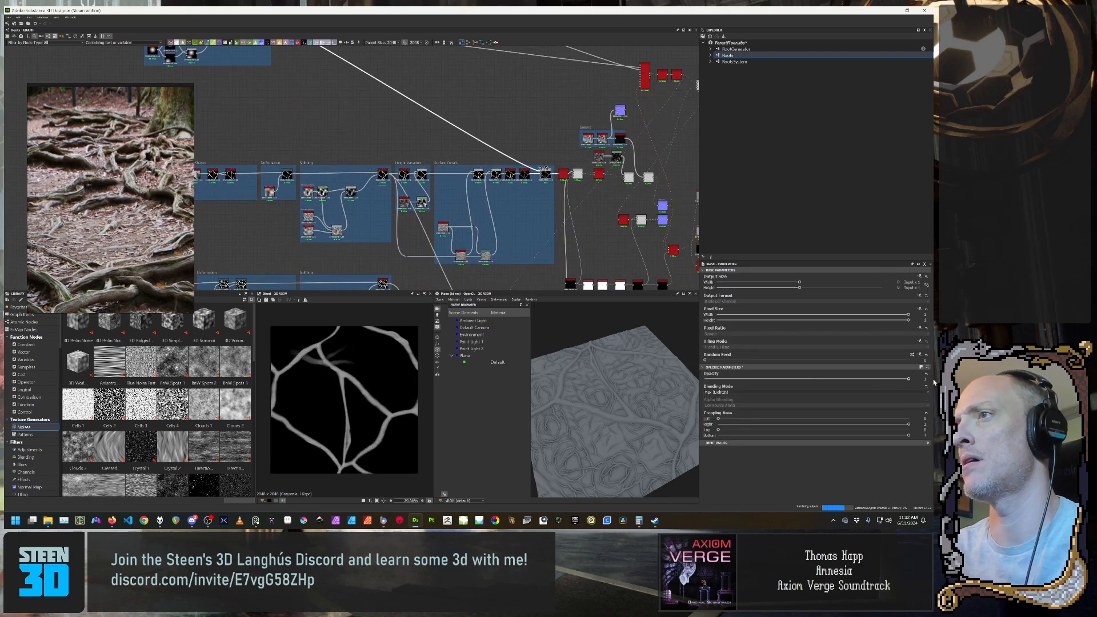
scroll(429, 150, up, 3)
middle_drag(595, 156, 321, 152)
scroll(322, 151, up, 1)
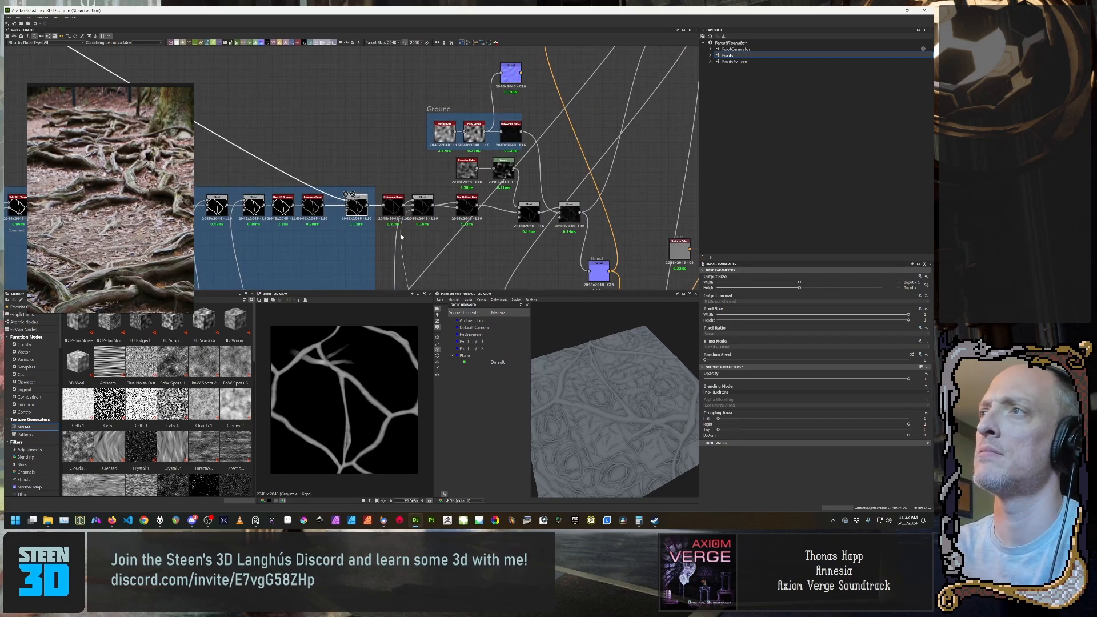
key(BackSpace)
Step: Pull the Transformation 2D and Histogram Scan nodes out of the lower Bespoke Root1 frame and delete both
scroll(255, 83, down, 4)
middle_drag(288, 83, 463, 161)
middle_drag(244, 81, 441, 172)
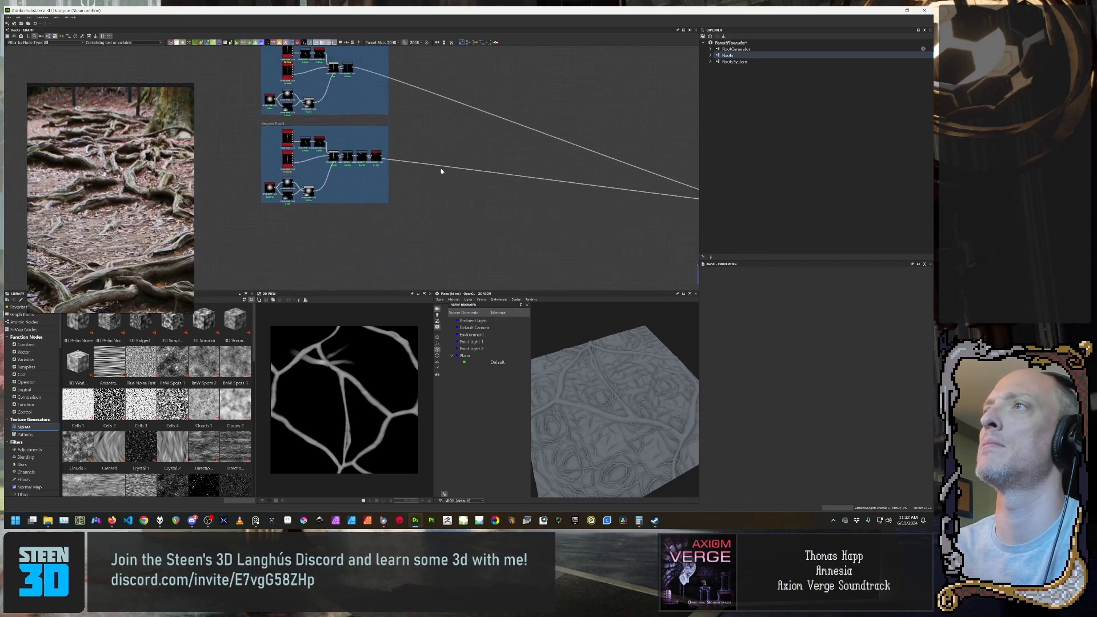
scroll(354, 106, up, 5)
drag(464, 190, 535, 146)
drag(422, 193, 497, 159)
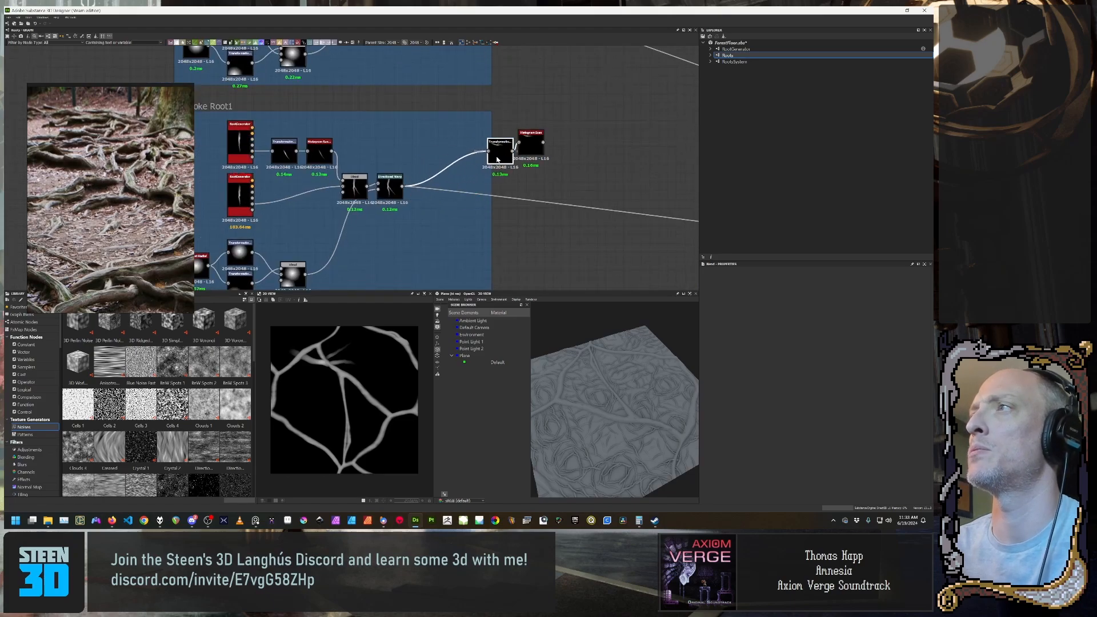
click(531, 143)
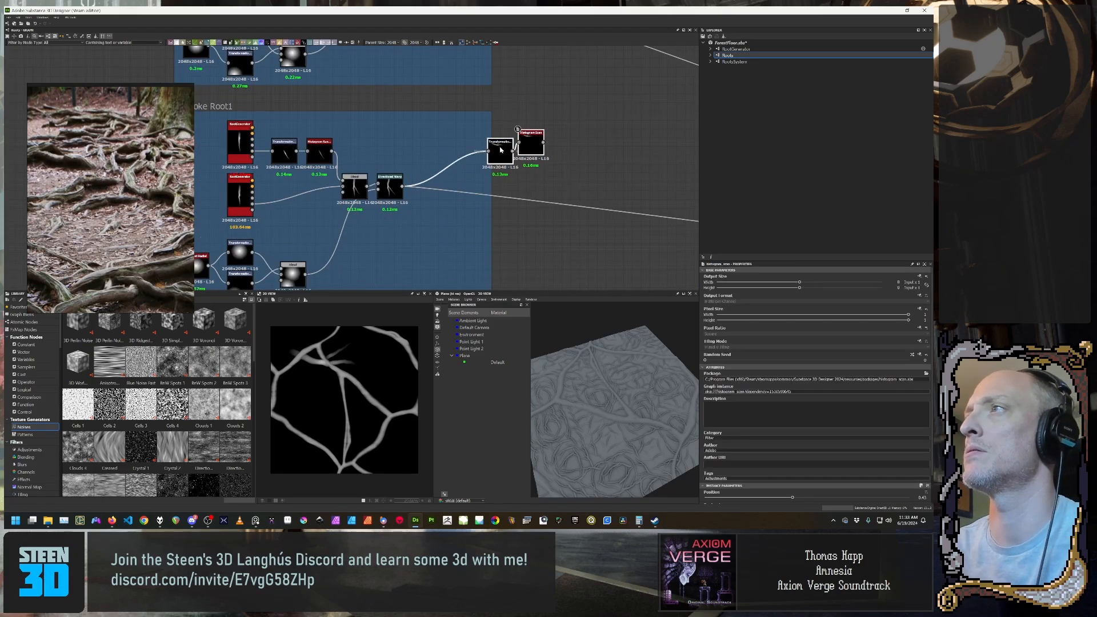
key(Delete)
Step: Move the upper chain of frames, from Base Shapes through Surface Details, to just below the lower Bespoke Root1 frame with right edges aligned
scroll(477, 160, down, 8)
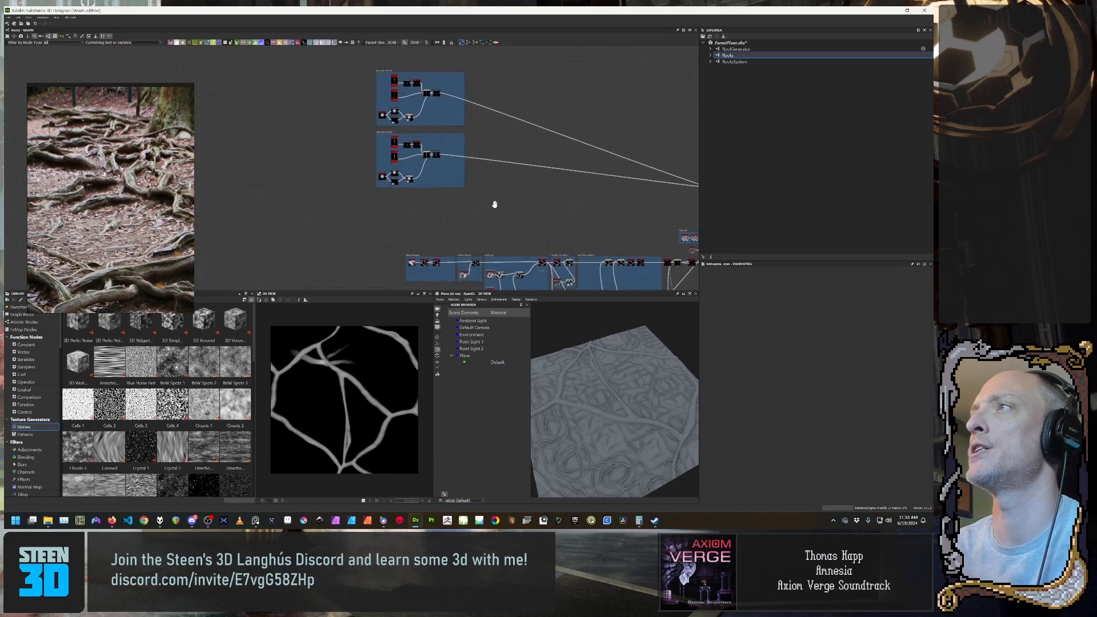
scroll(416, 111, up, 10)
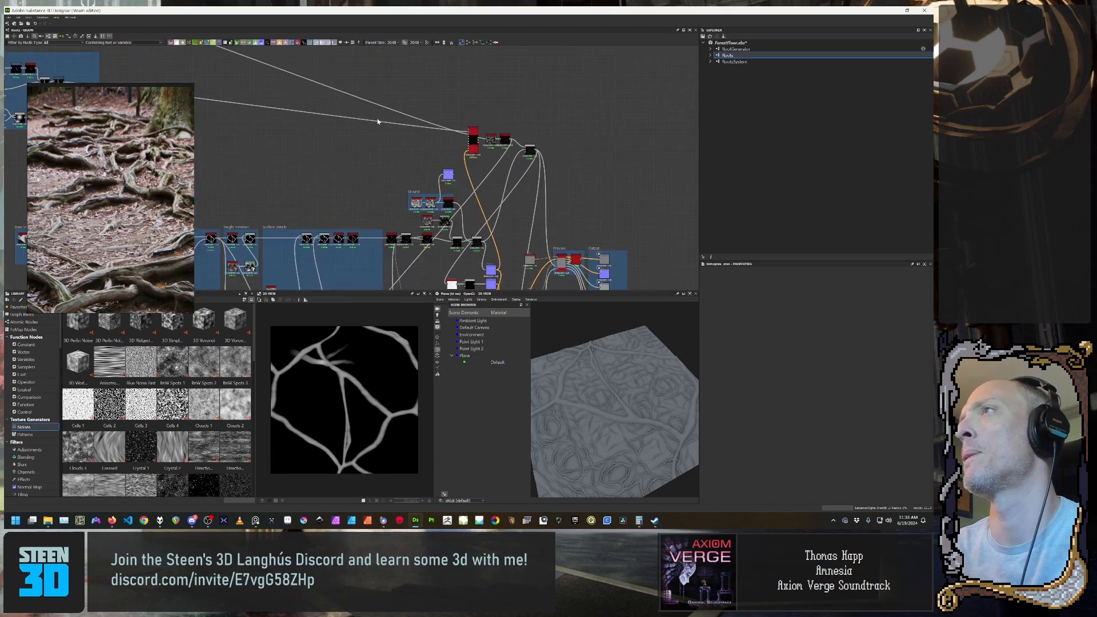
scroll(323, 114, down, 6)
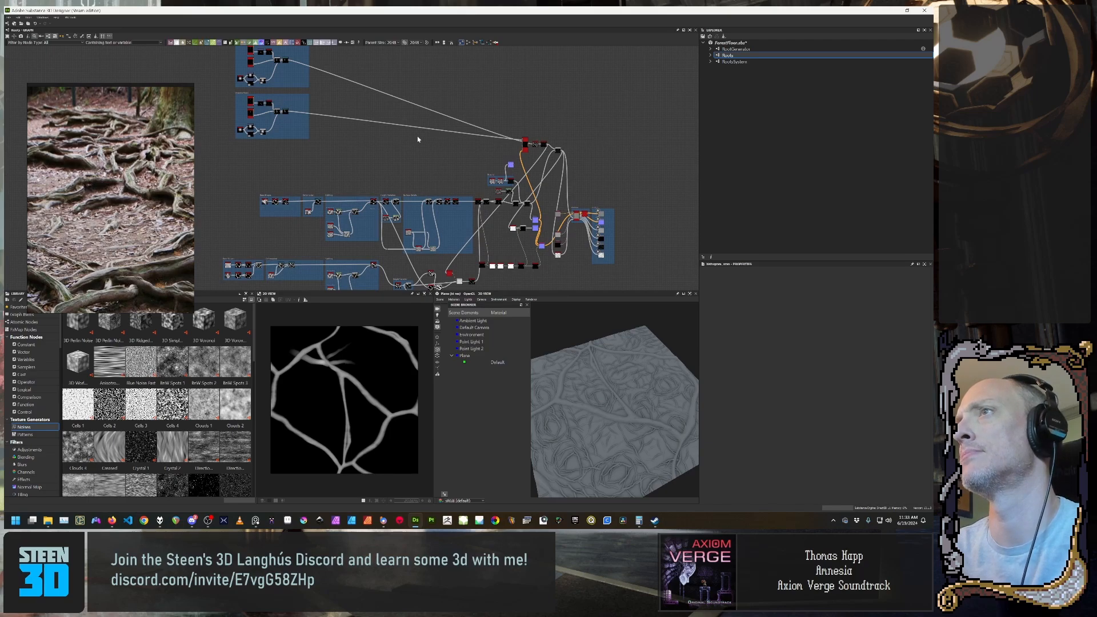
middle_drag(351, 154, 503, 116)
scroll(495, 132, up, 2)
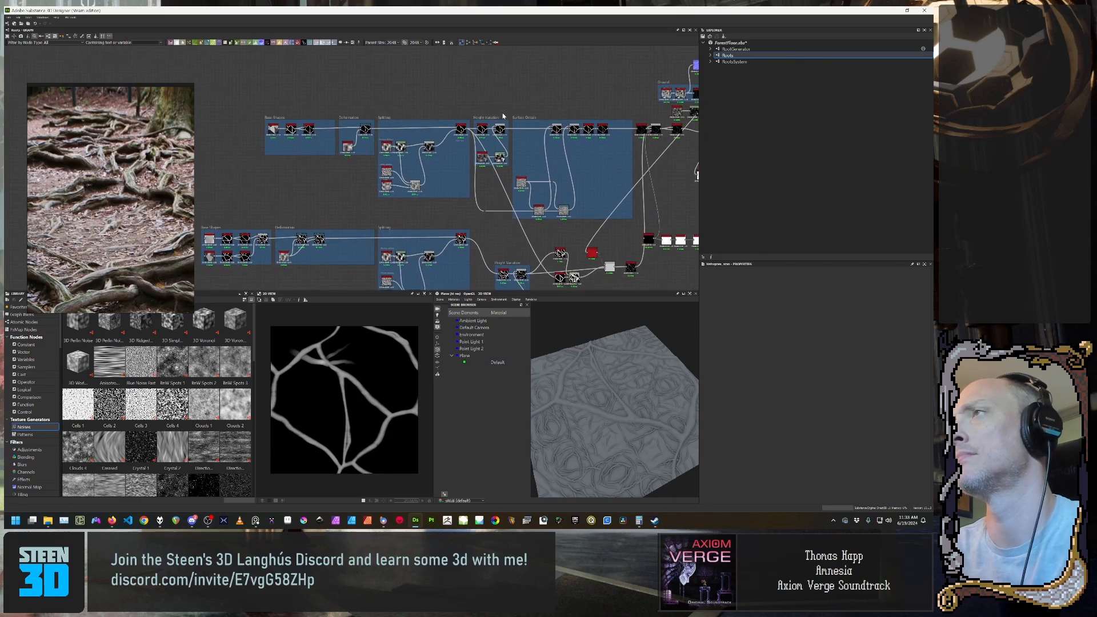
scroll(549, 136, down, 2)
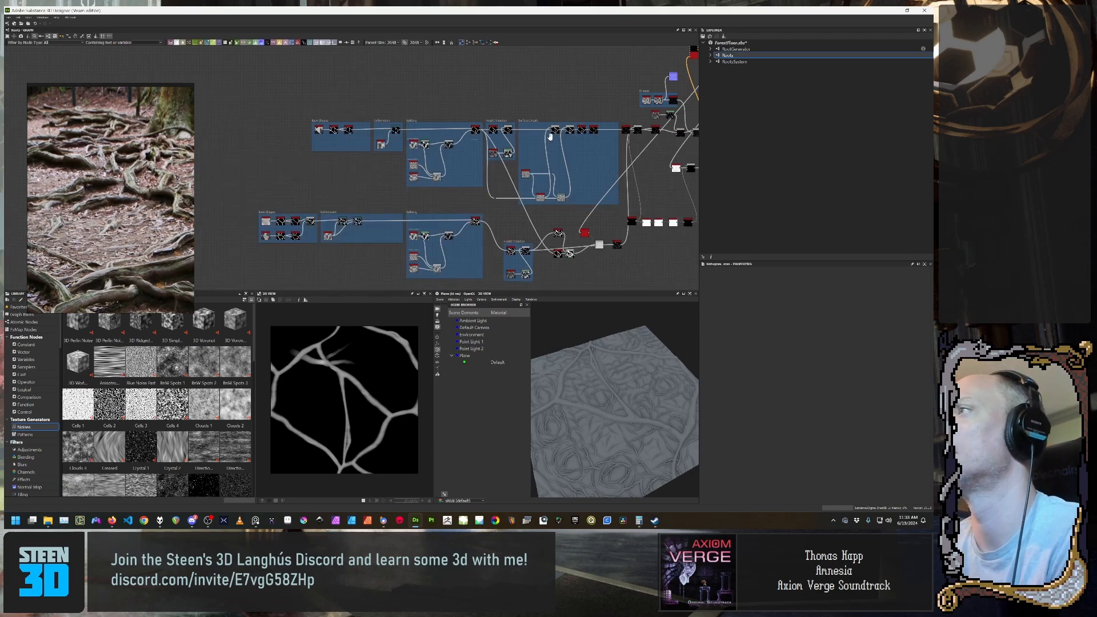
click(560, 130)
drag(560, 130, 290, 180)
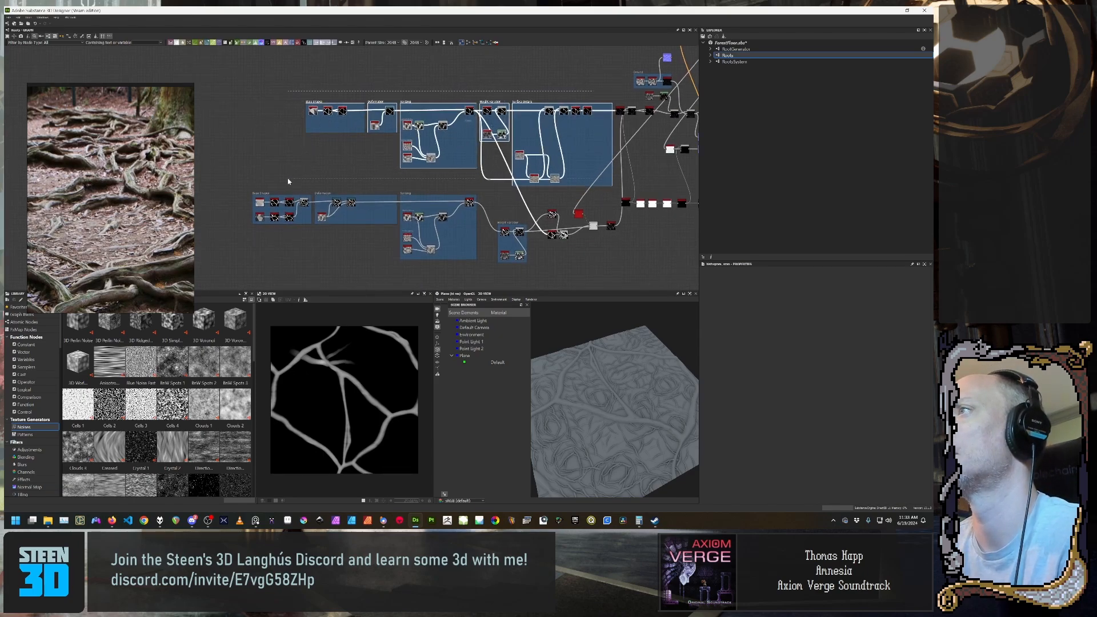
drag(328, 112, 242, 74)
middle_drag(314, 109, 420, 171)
scroll(420, 171, down, 1)
scroll(420, 171, down, 2)
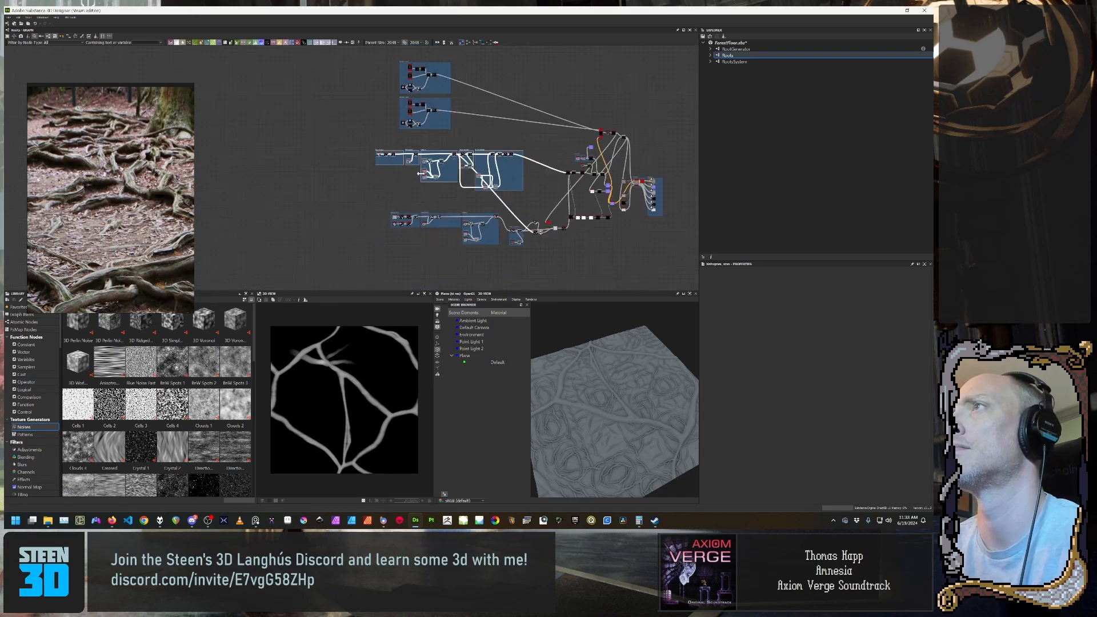
drag(393, 158, 321, 140)
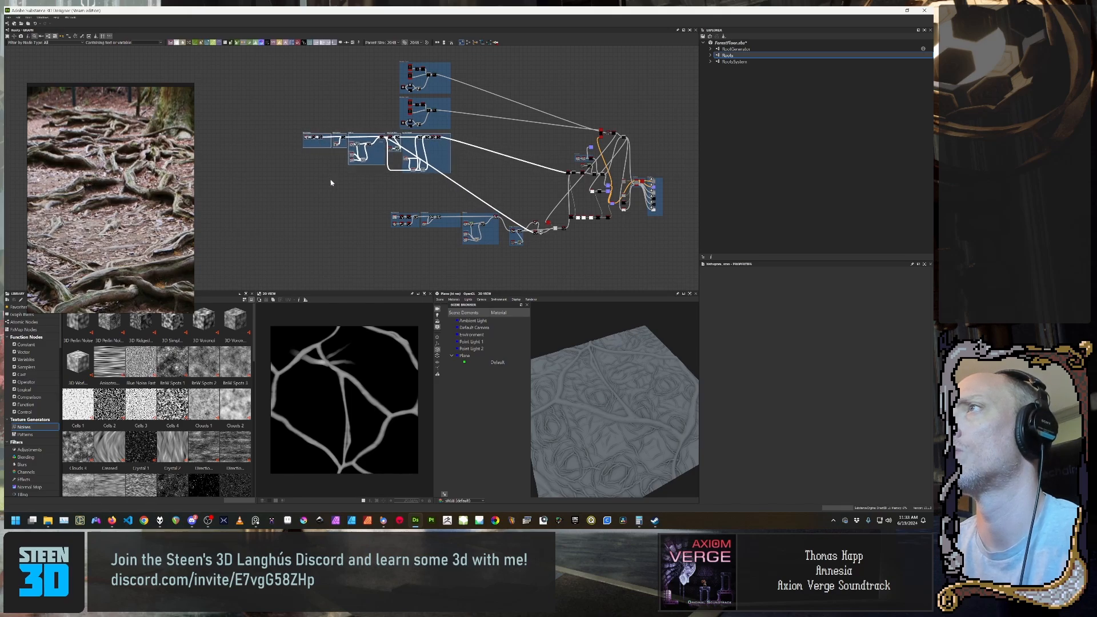
Step: Add a frame around the upper Base Shapes to Surface Details frames and extend its lower and right edges beyond them
scroll(330, 183, up, 5)
middle_drag(366, 122, 415, 258)
scroll(415, 258, up, 2)
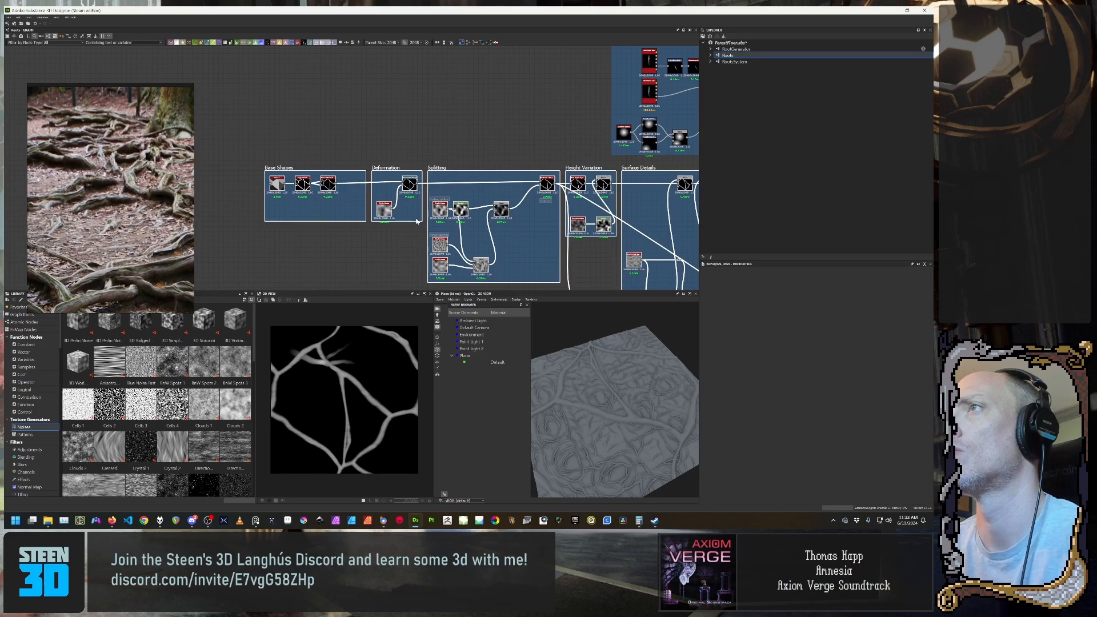
scroll(417, 222, down, 5)
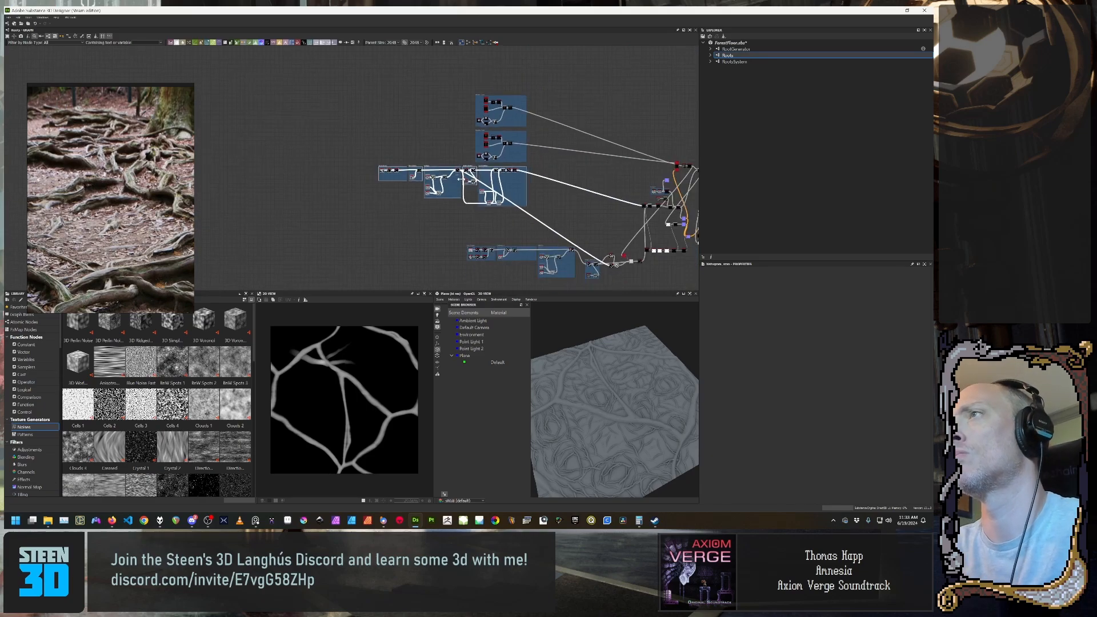
scroll(461, 206, up, 3)
middle_drag(474, 202, 421, 194)
scroll(411, 204, down, 2)
right_click(394, 218)
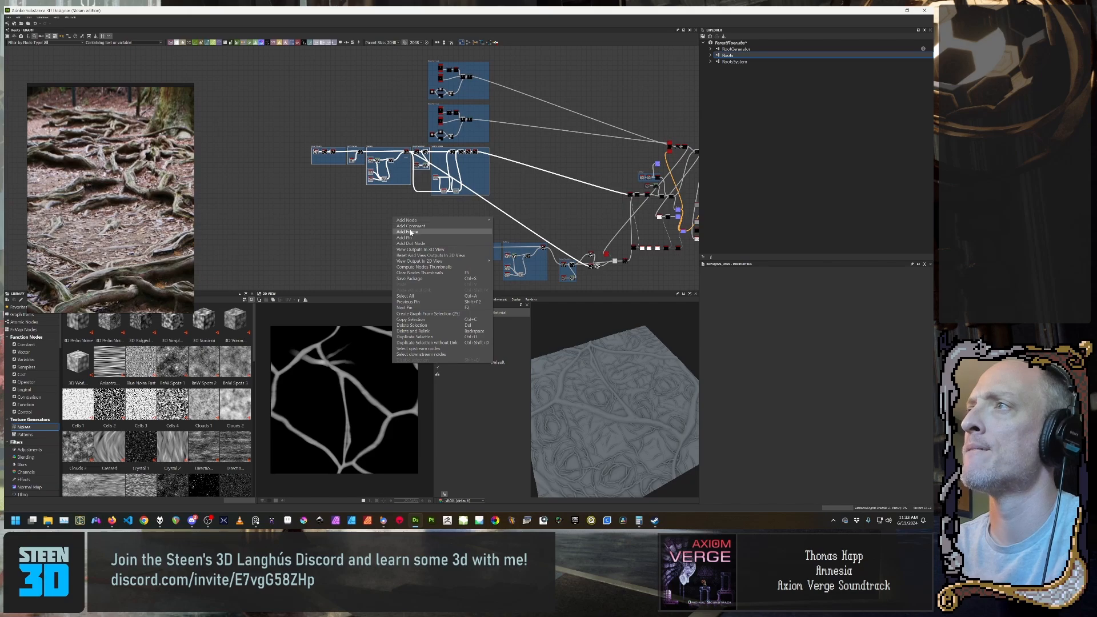
click(411, 232)
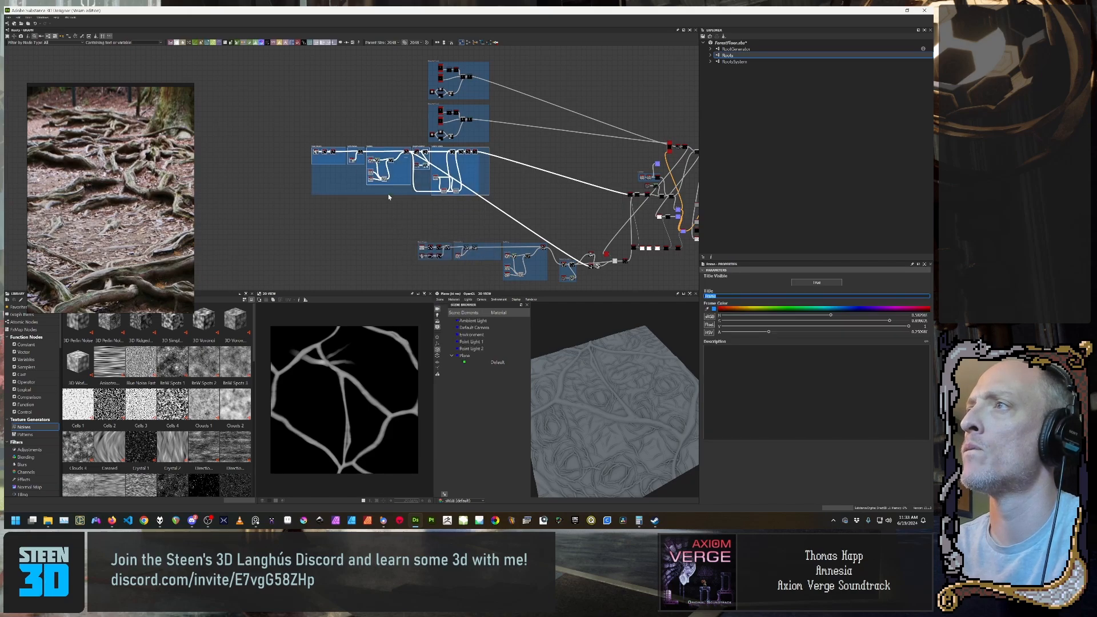
drag(387, 194, 387, 209)
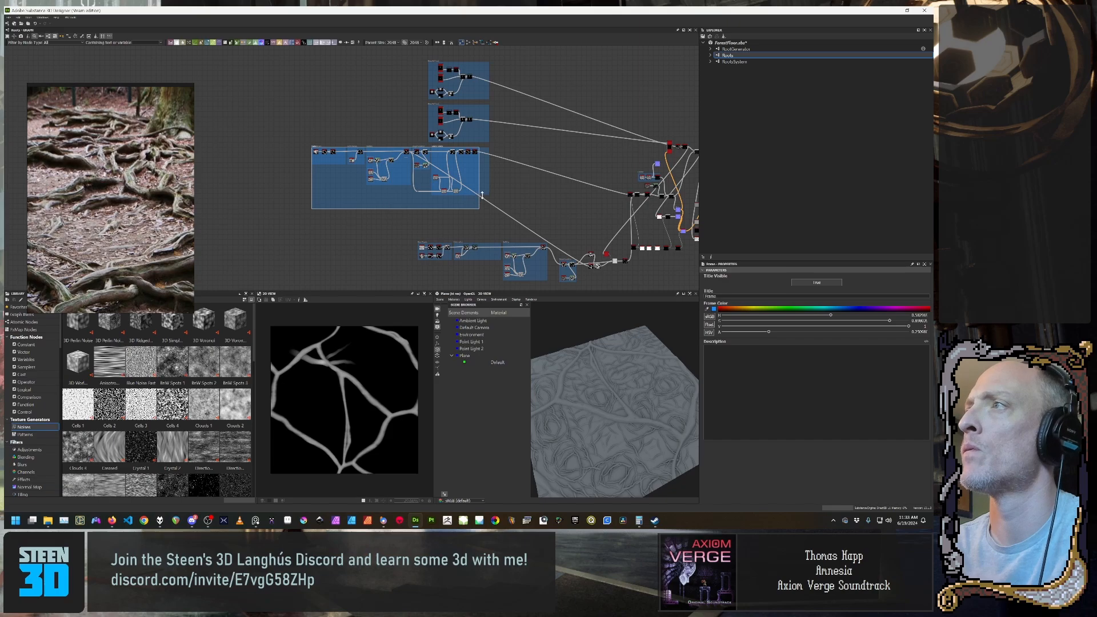
drag(479, 201, 494, 203)
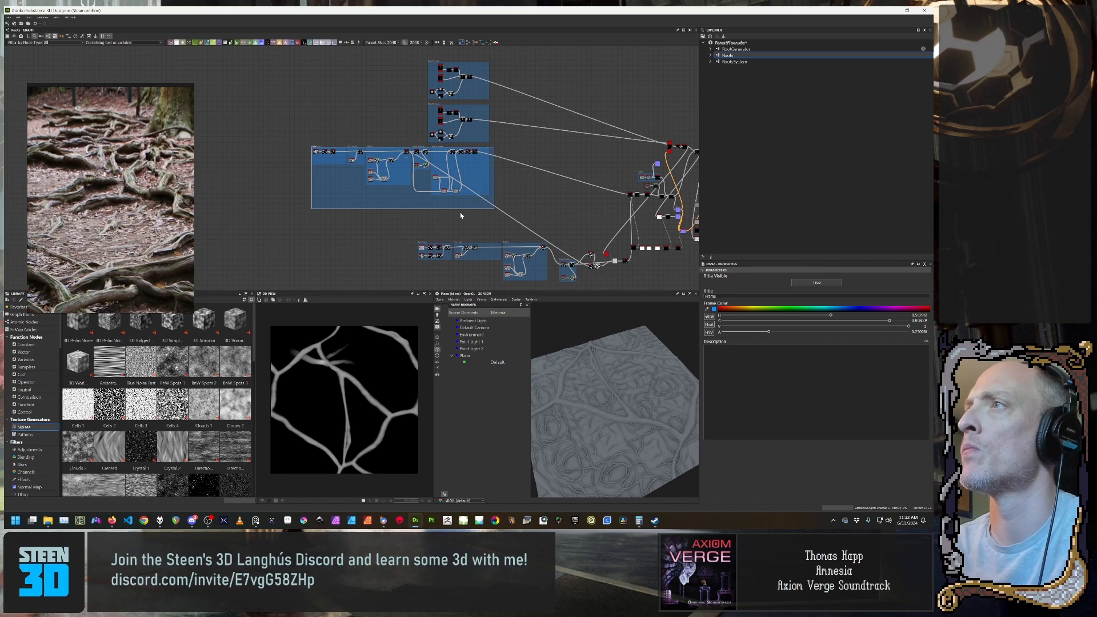
Step: Extend the left edge of the new outer frame a little beyond the upper Base Shapes frame
scroll(339, 186, up, 5)
middle_drag(329, 104, 357, 236)
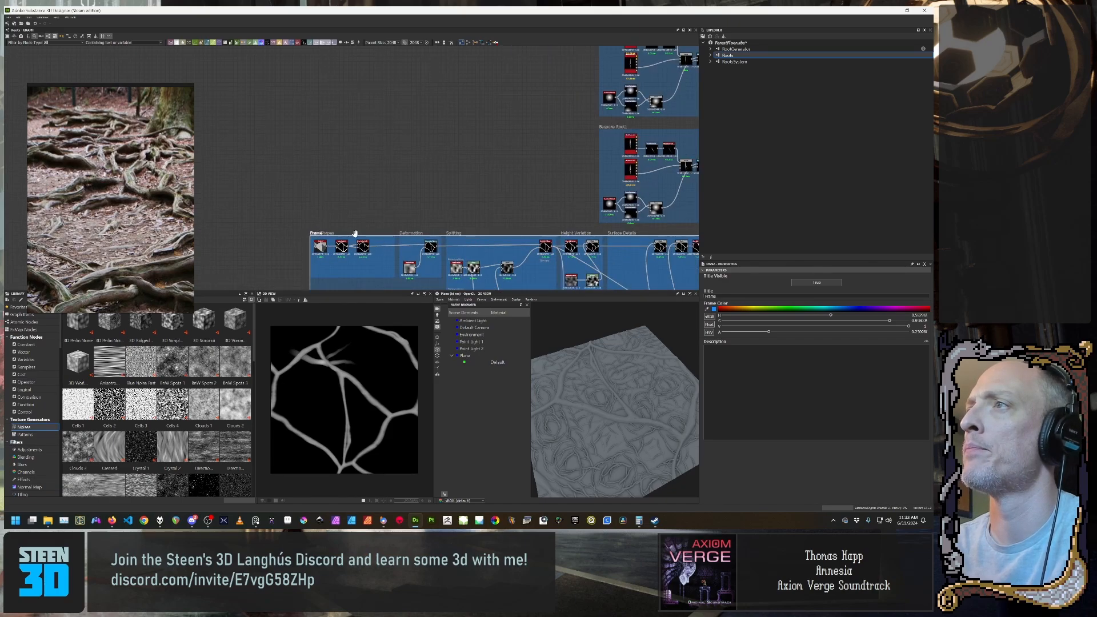
drag(357, 237, 360, 232)
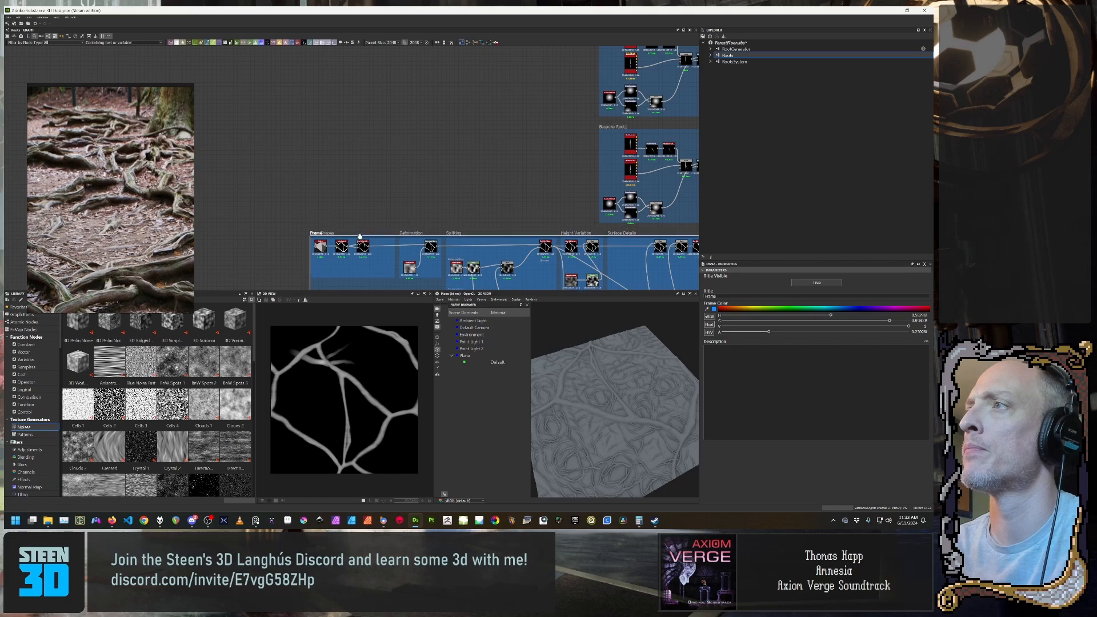
scroll(342, 215, down, 2)
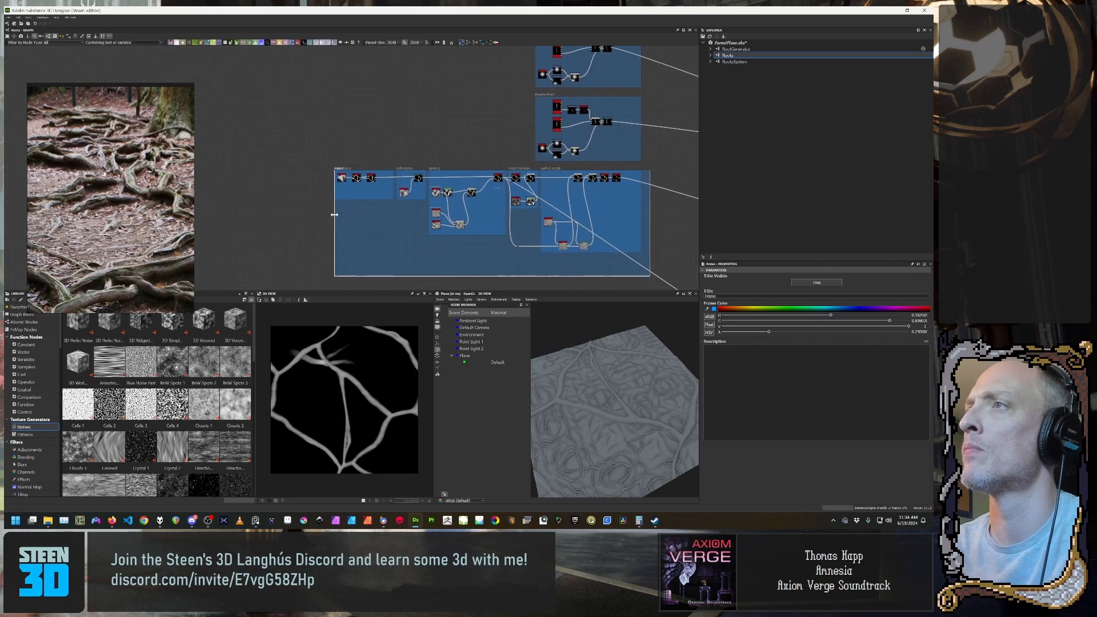
drag(335, 215, 317, 215)
drag(329, 172, 317, 183)
scroll(336, 209, up, 2)
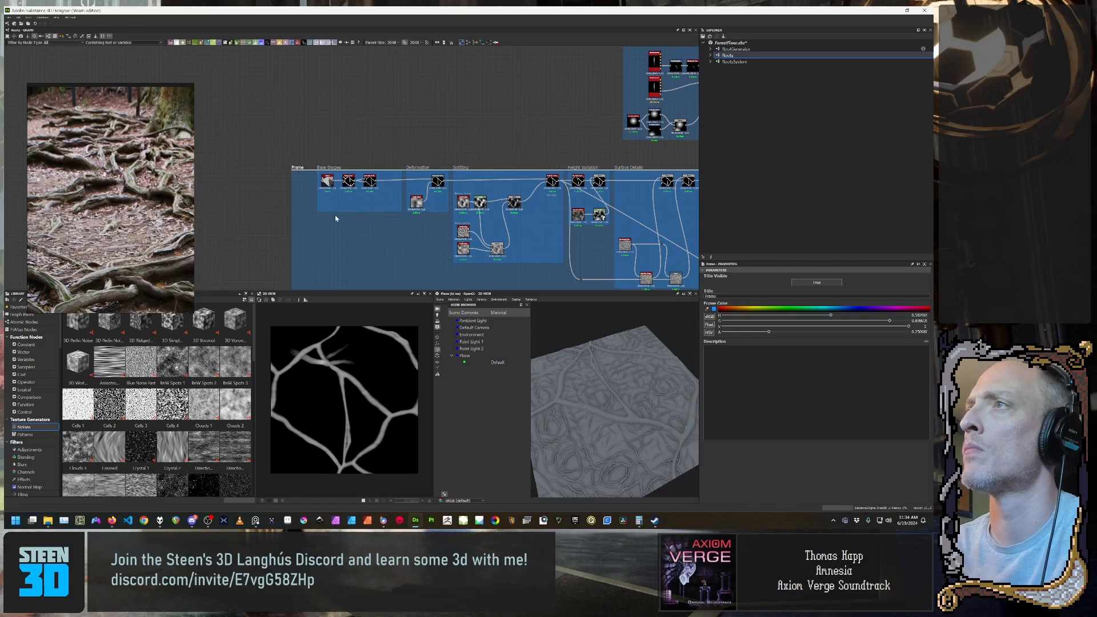
scroll(277, 177, down, 2)
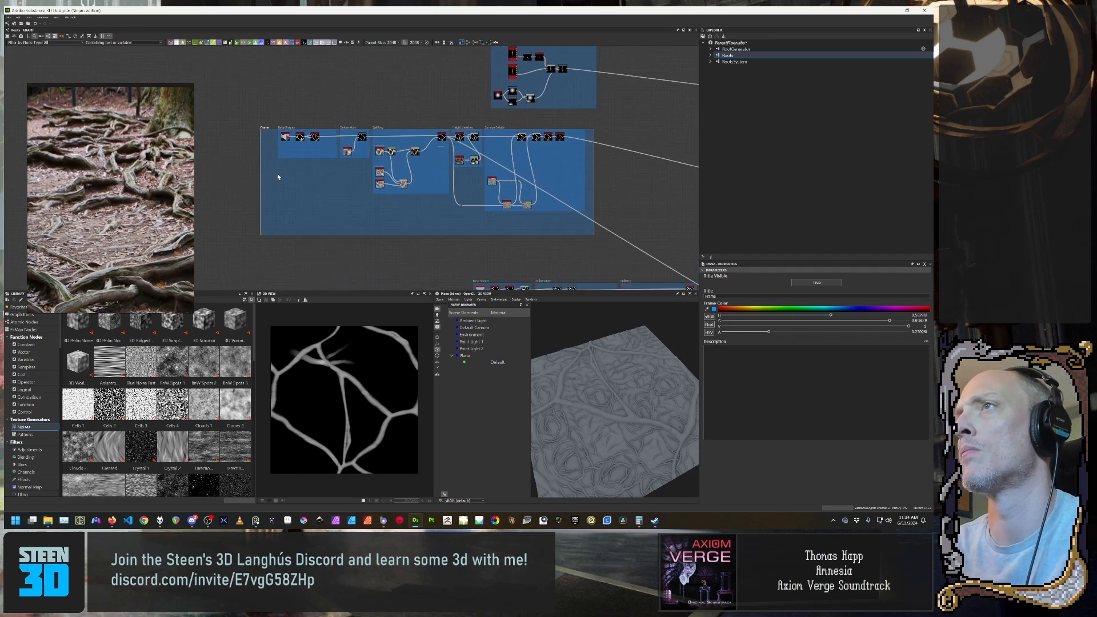
drag(261, 175, 265, 176)
Step: Raise the outer frame's upper edge above the inner frame titles and bring its side edges close to the enclosed frames
drag(560, 225, 287, 139)
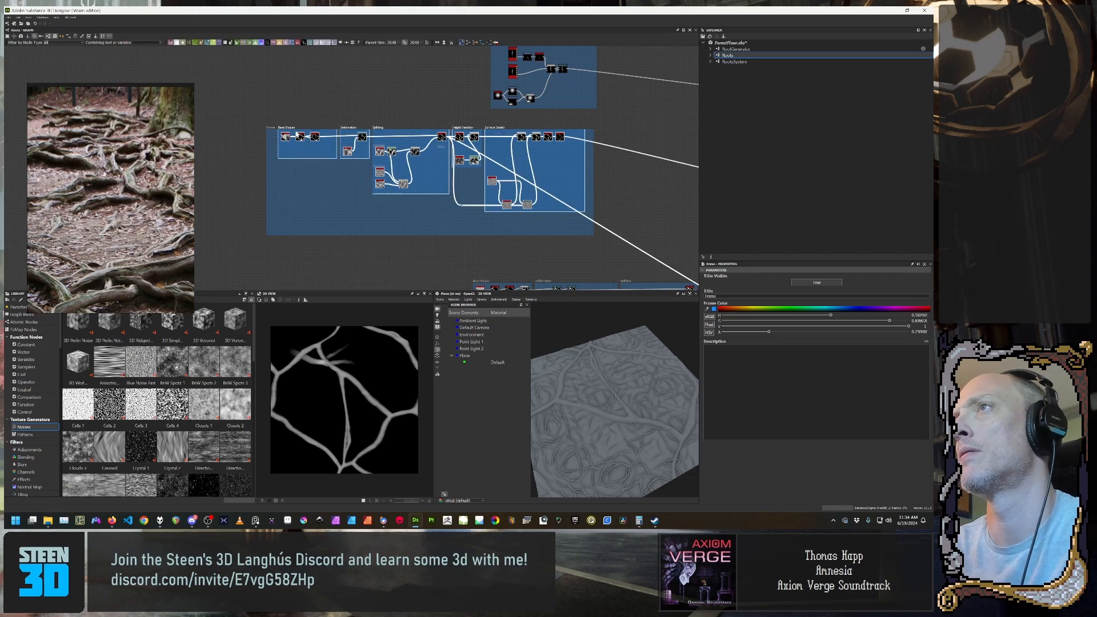
drag(299, 130, 297, 133)
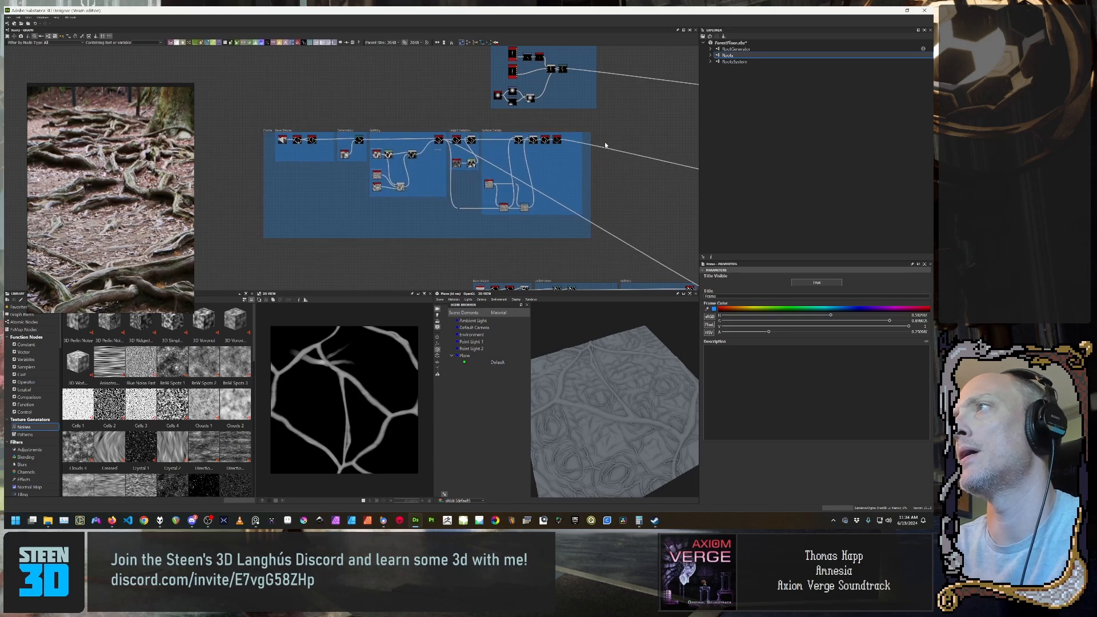
drag(591, 133, 588, 124)
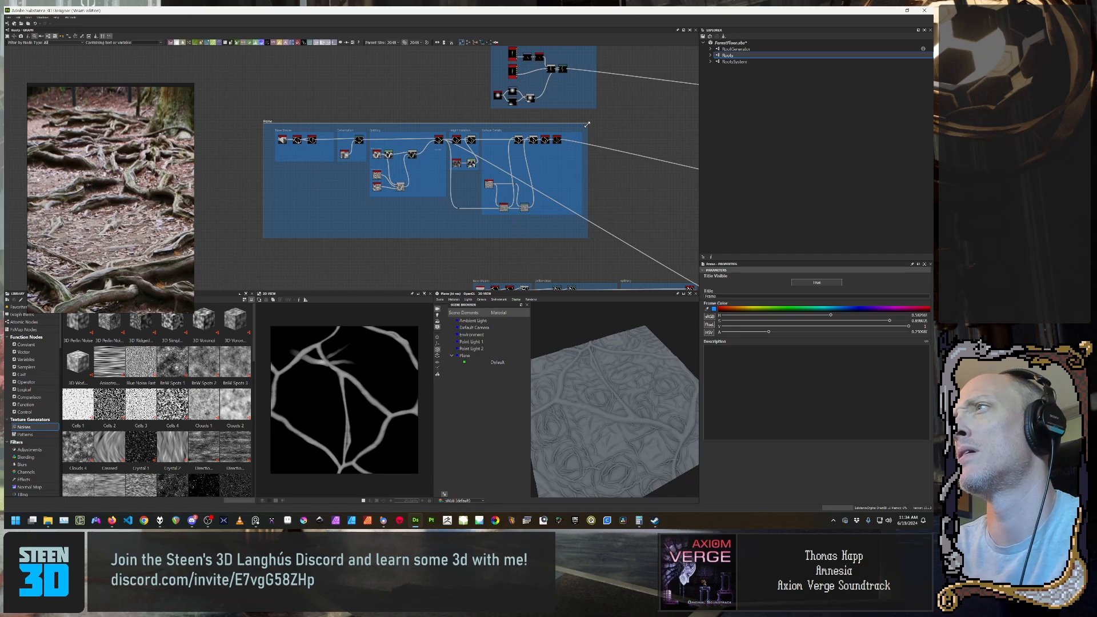
drag(263, 200, 269, 199)
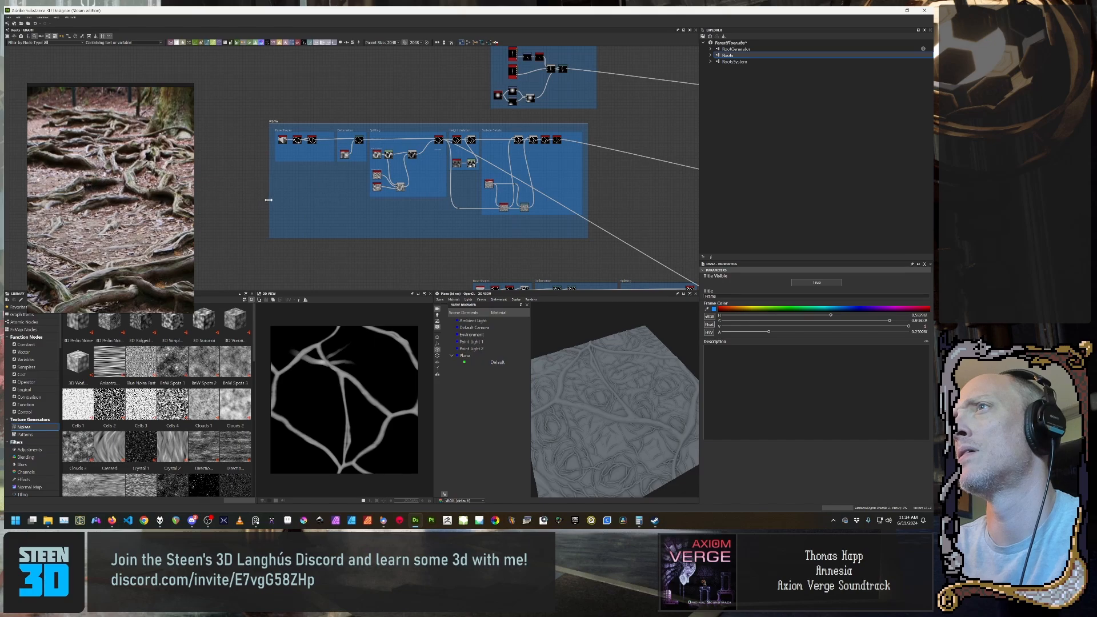
Step: Title the outer frame around the Base Shapes to Surface Details chain "Root Layer 2"
scroll(321, 218, up, 3)
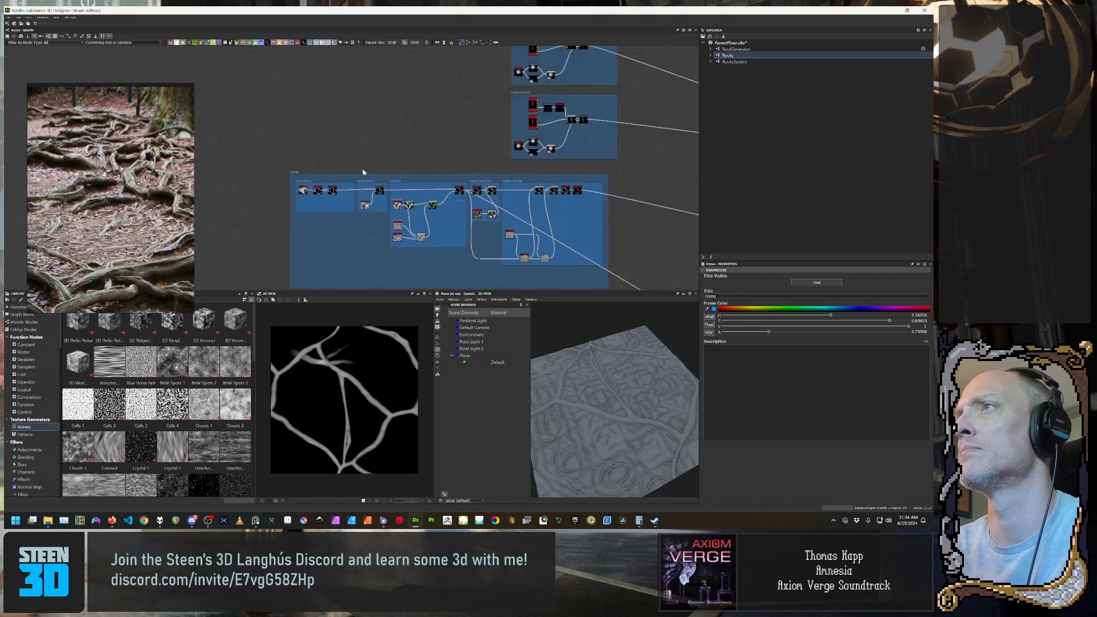
scroll(258, 170, up, 2)
double_click(719, 296)
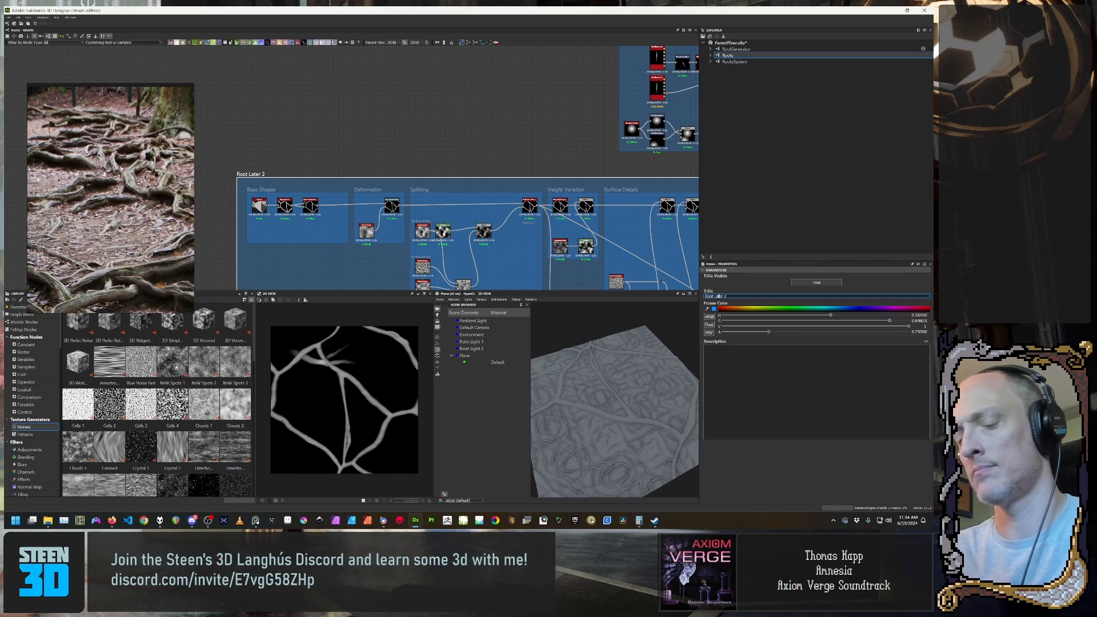
click(476, 138)
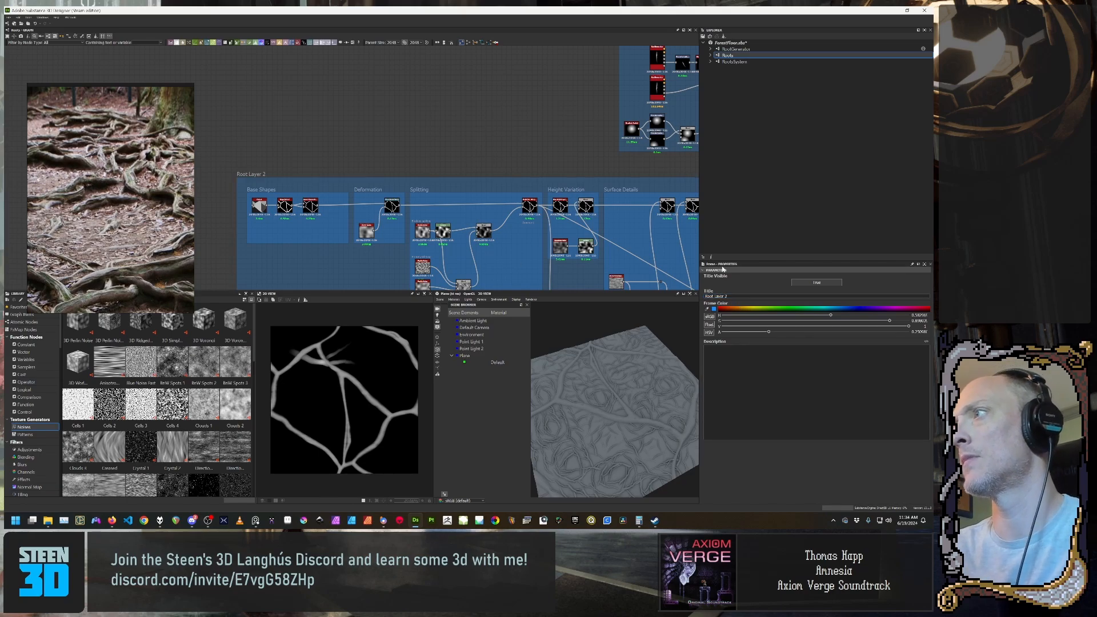
click(715, 297)
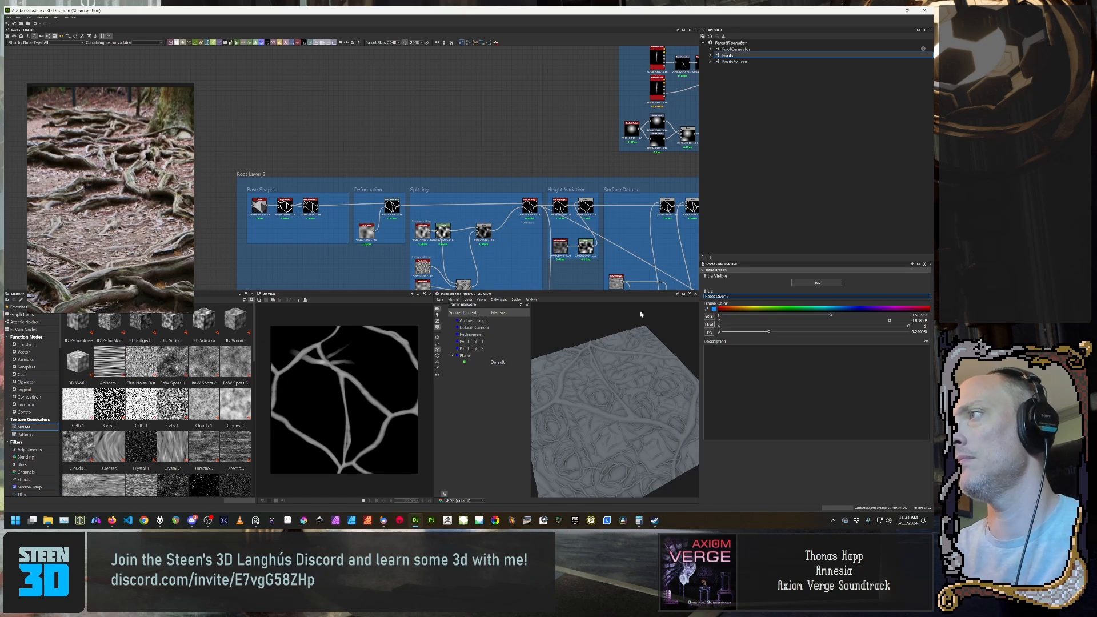
Step: Move the lower chain's Base Shapes, Deformation and Splitting frames under the left part of Root Layer 2, and place Height Variation beside Splitting
scroll(448, 105, down, 5)
middle_drag(568, 212, 414, 216)
scroll(443, 154, down, 1)
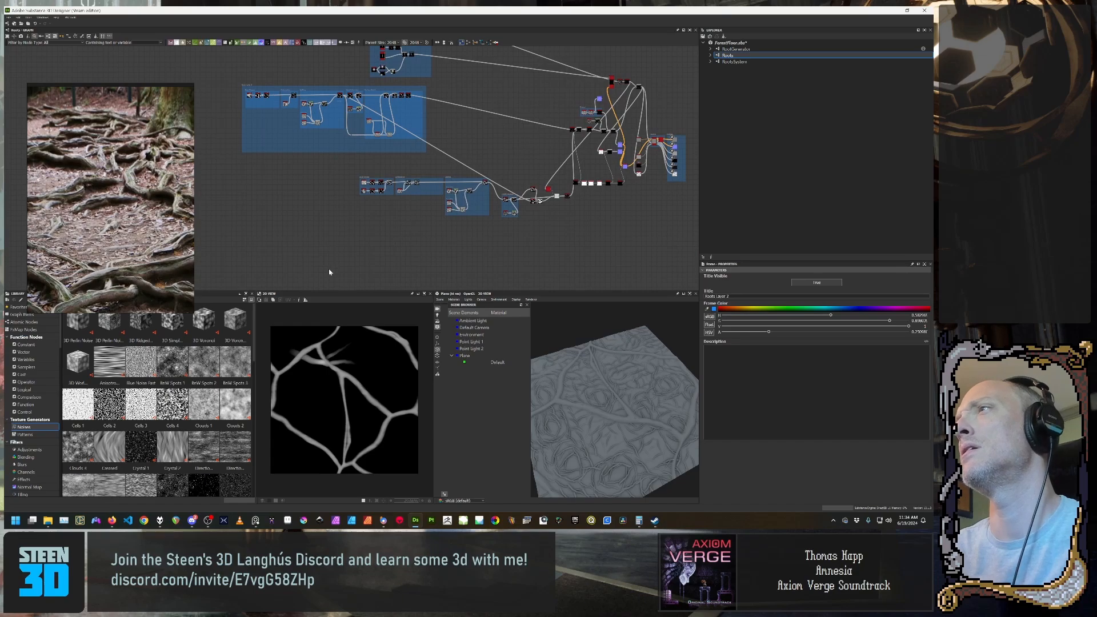
scroll(415, 269, up, 3)
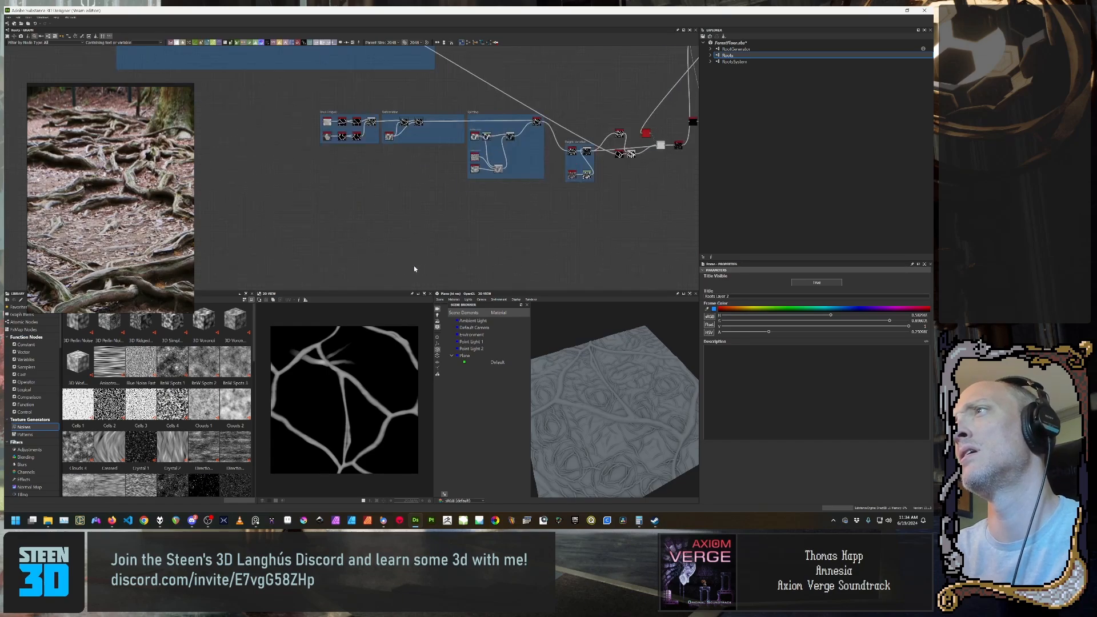
click(576, 144)
middle_drag(454, 143, 489, 280)
scroll(434, 220, up, 1)
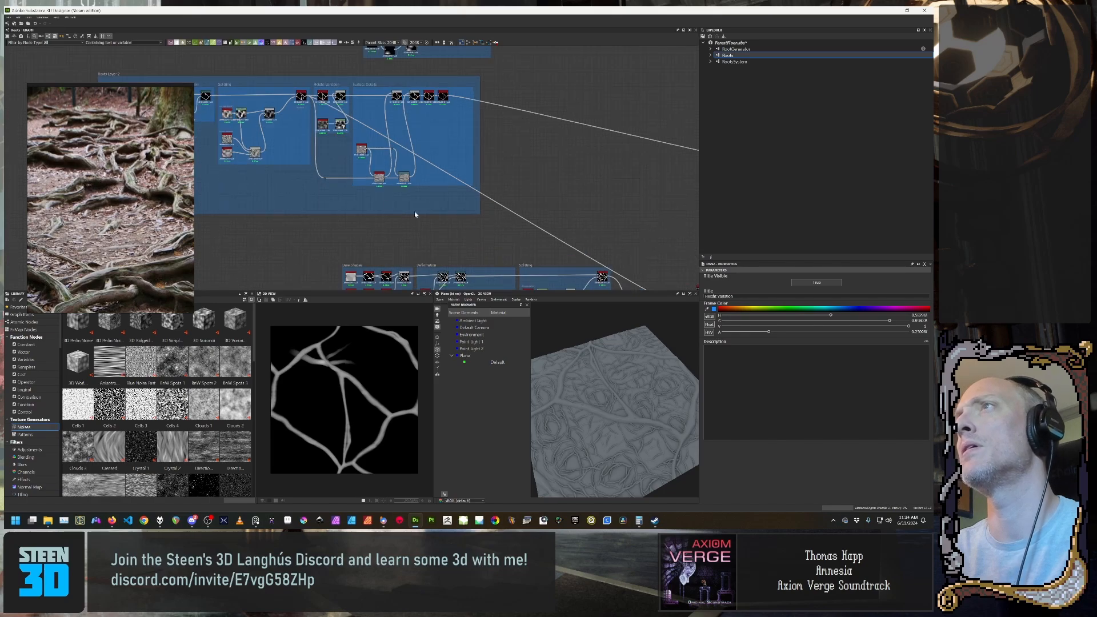
scroll(415, 214, down, 6)
scroll(526, 264, up, 3)
middle_drag(590, 241, 458, 259)
scroll(458, 259, up, 3)
scroll(457, 259, down, 3)
middle_drag(433, 221, 583, 116)
scroll(583, 116, down, 1)
drag(285, 230, 403, 155)
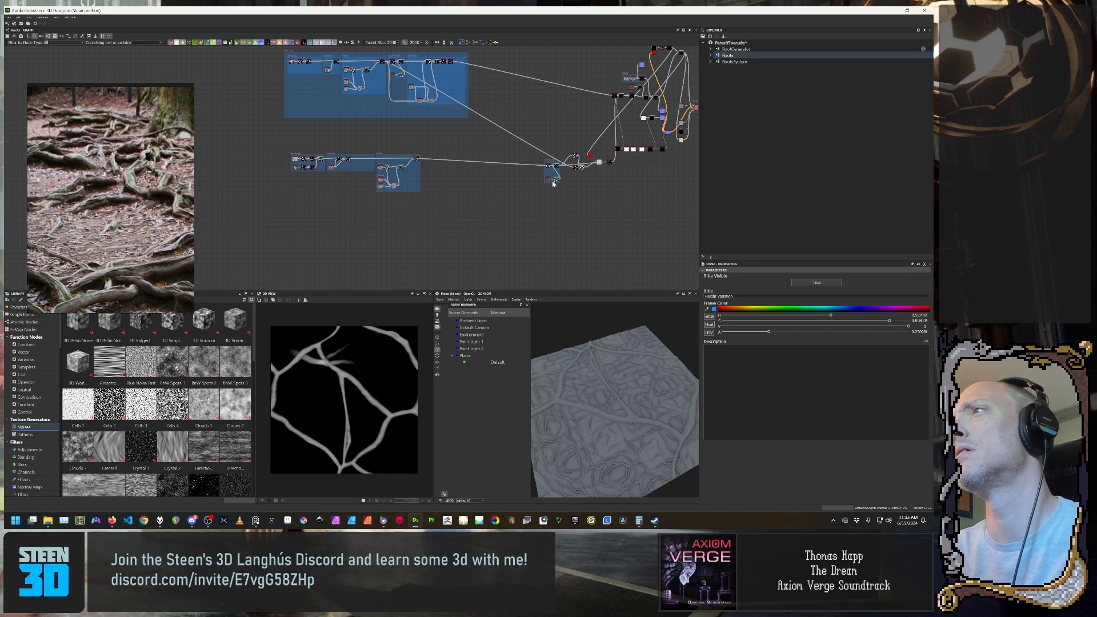
drag(550, 163, 434, 161)
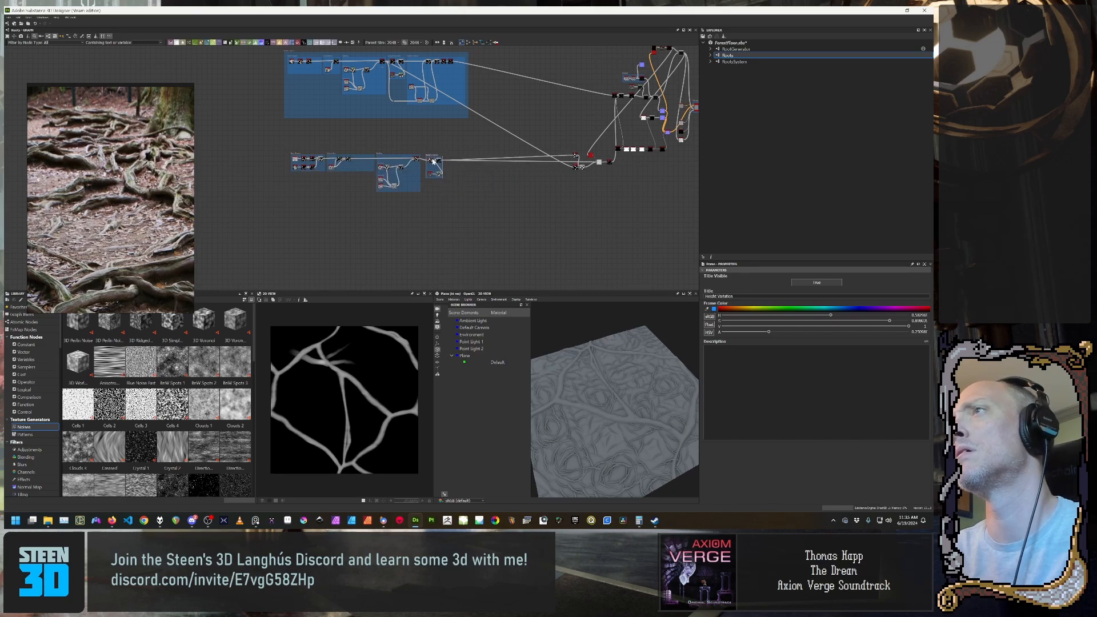
Step: Add a frame around the lower Base Shapes to Height Variation chain and extend its edges beyond the enclosed frames on all sides
scroll(435, 177, up, 3)
middle_drag(411, 205, 480, 225)
scroll(480, 225, down, 4)
drag(354, 175, 547, 281)
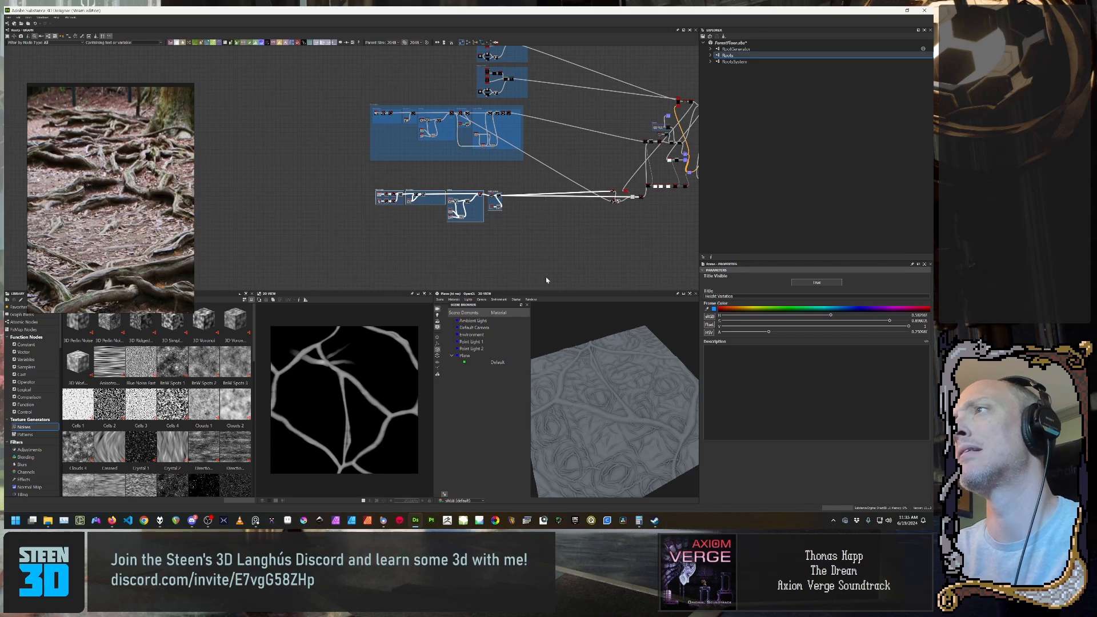
right_click(553, 253)
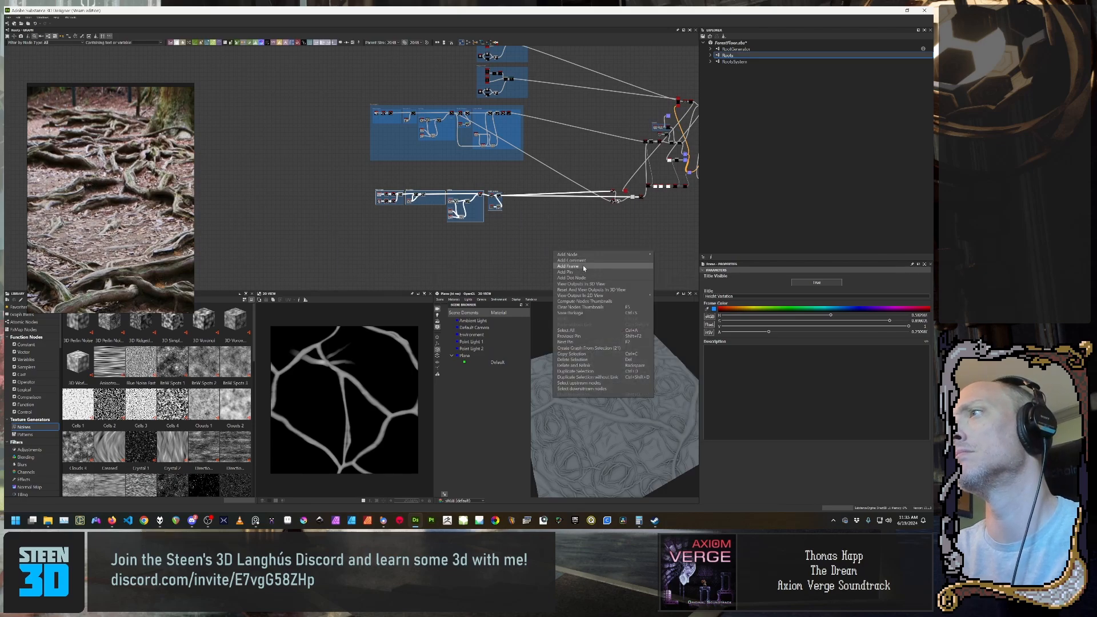
click(583, 266)
scroll(485, 244, up, 5)
middle_drag(500, 215, 533, 240)
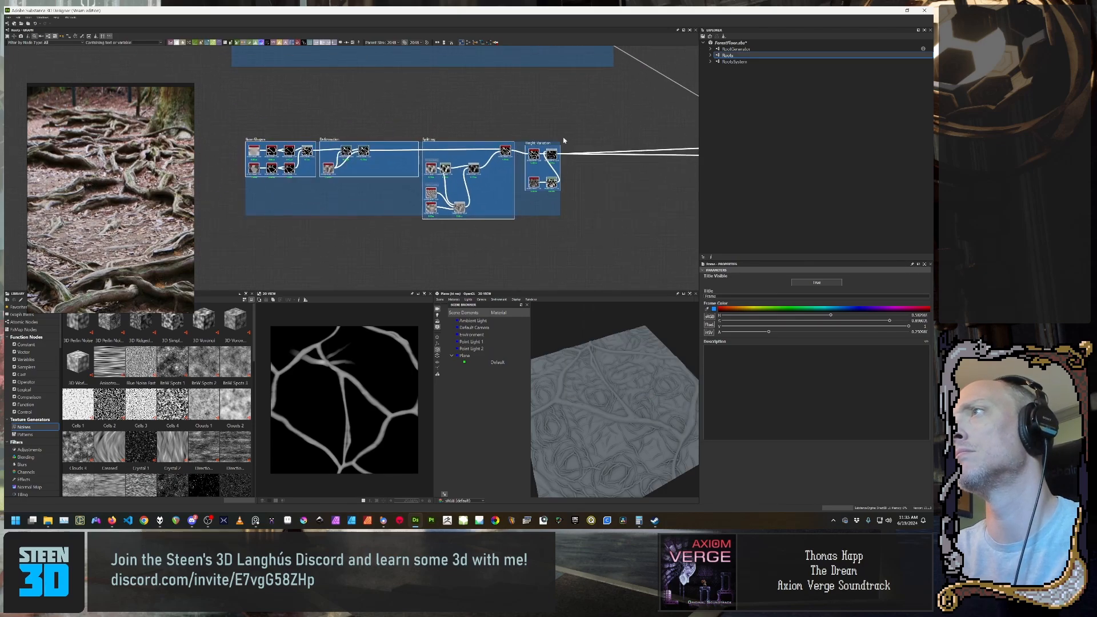
drag(561, 142, 568, 135)
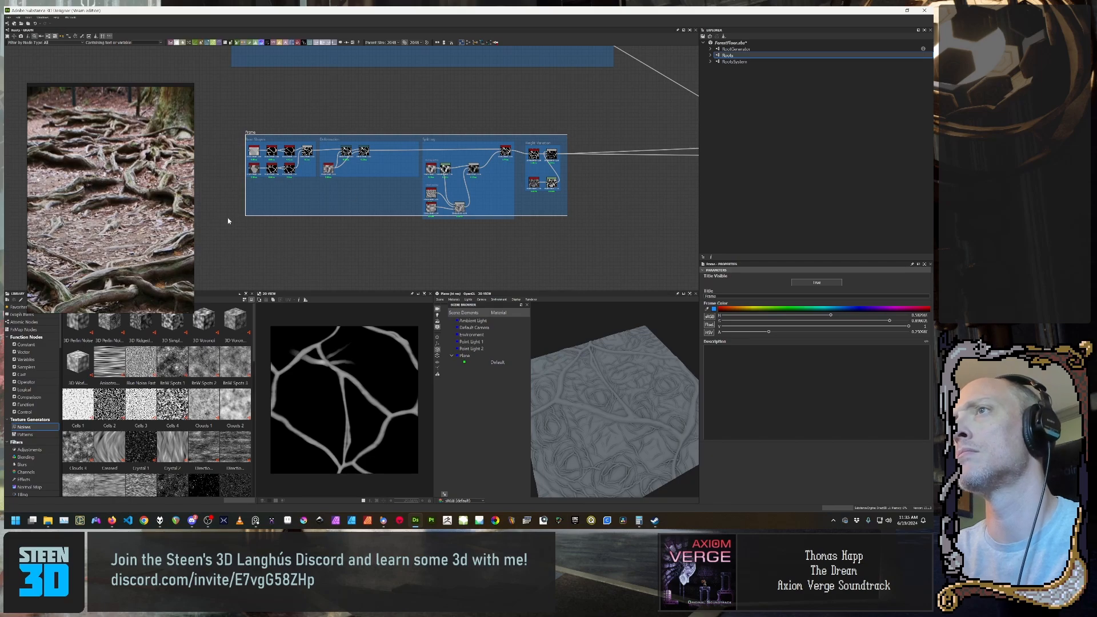
drag(244, 216, 237, 233)
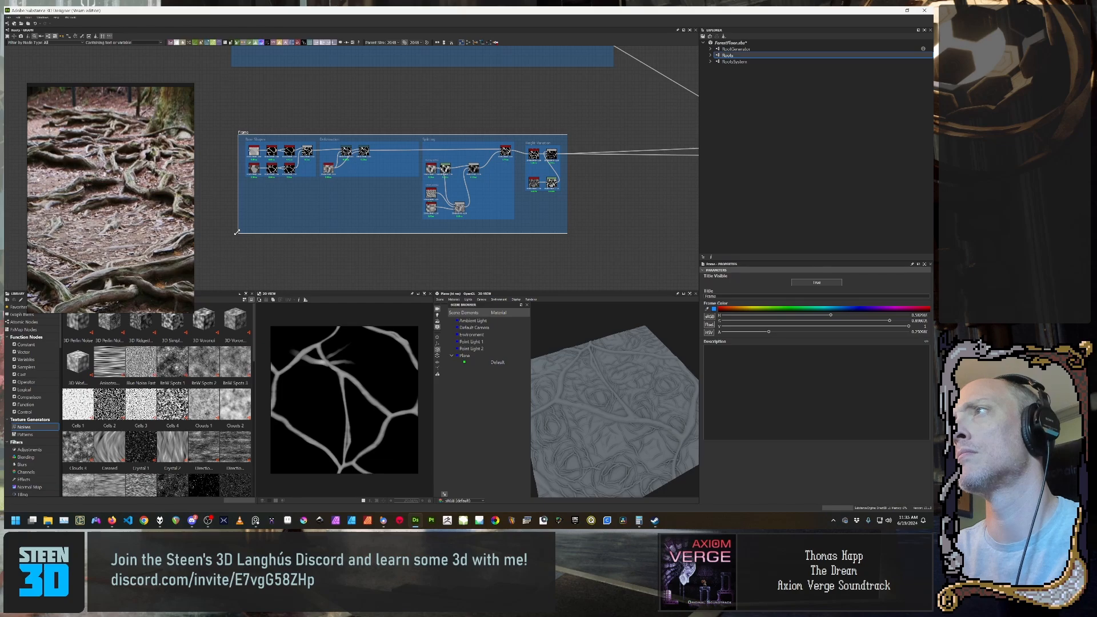
Step: Title the frame around the lower chain "Root Layer 1"
scroll(366, 242, down, 3)
scroll(316, 231, up, 3)
middle_drag(293, 216, 318, 243)
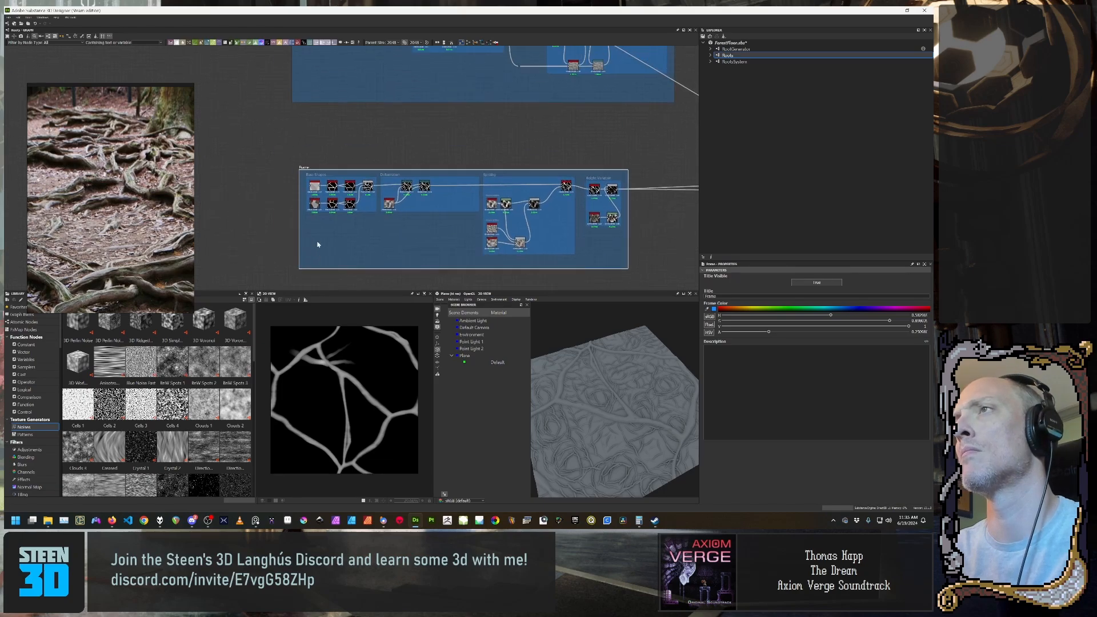
click(754, 295)
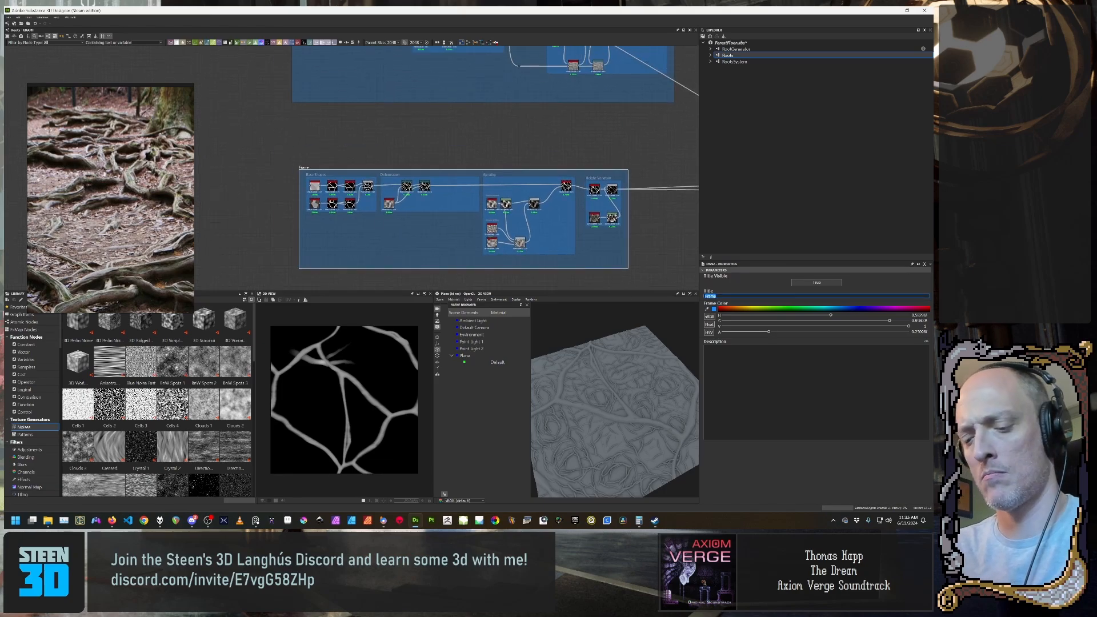
text(R)
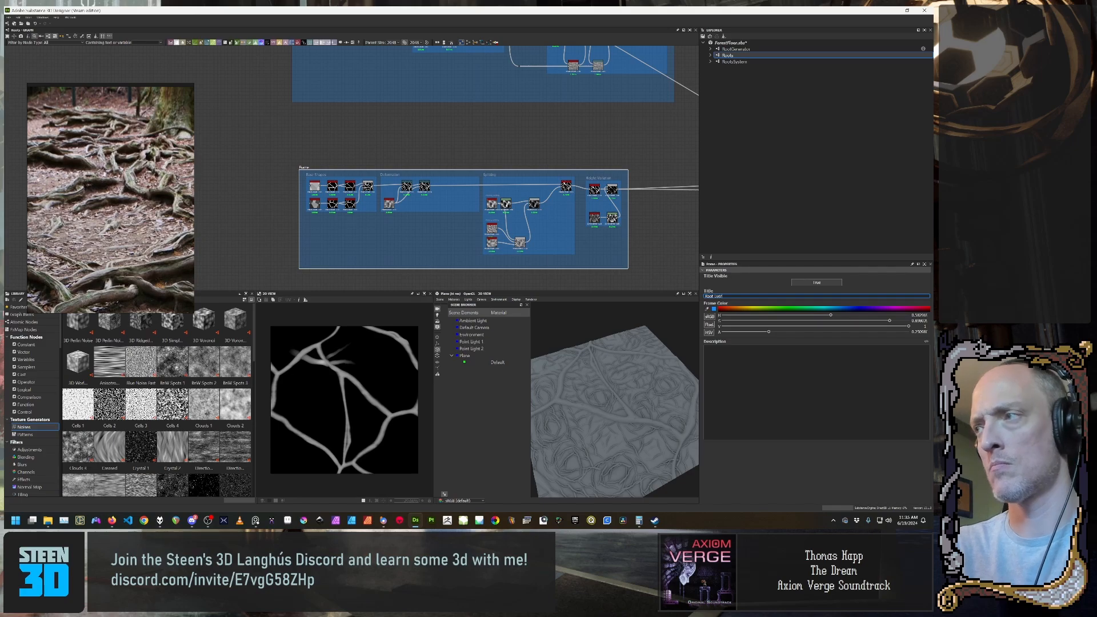
text(oot Latyer 1)
key(Return)
Step: Move the Root Layer 1 frame slightly up and left so its left edge aligns with the Root Layer 2 frame
scroll(519, 185, up, 2)
middle_drag(529, 152, 537, 185)
scroll(529, 272, down, 3)
scroll(537, 185, up, 2)
middle_drag(450, 247, 468, 231)
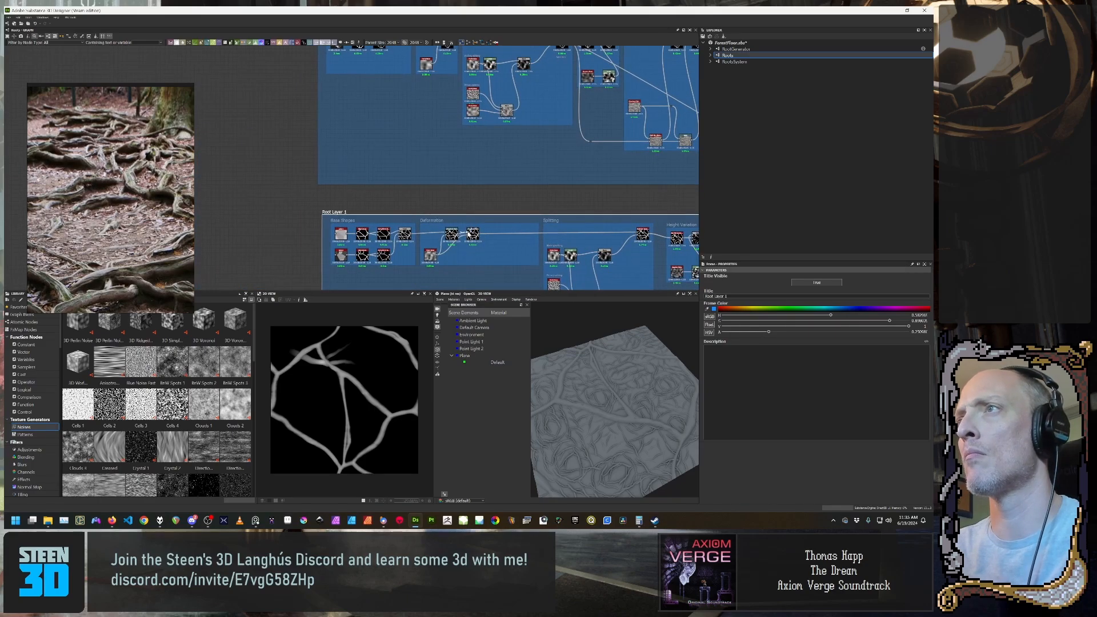
scroll(462, 220, up, 1)
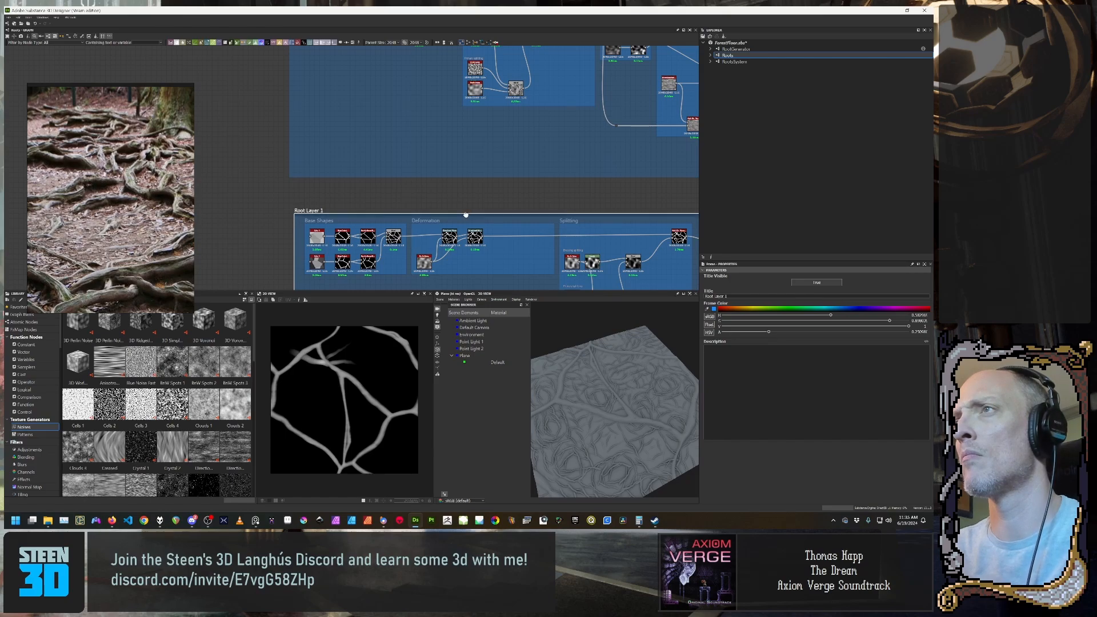
drag(465, 213, 460, 207)
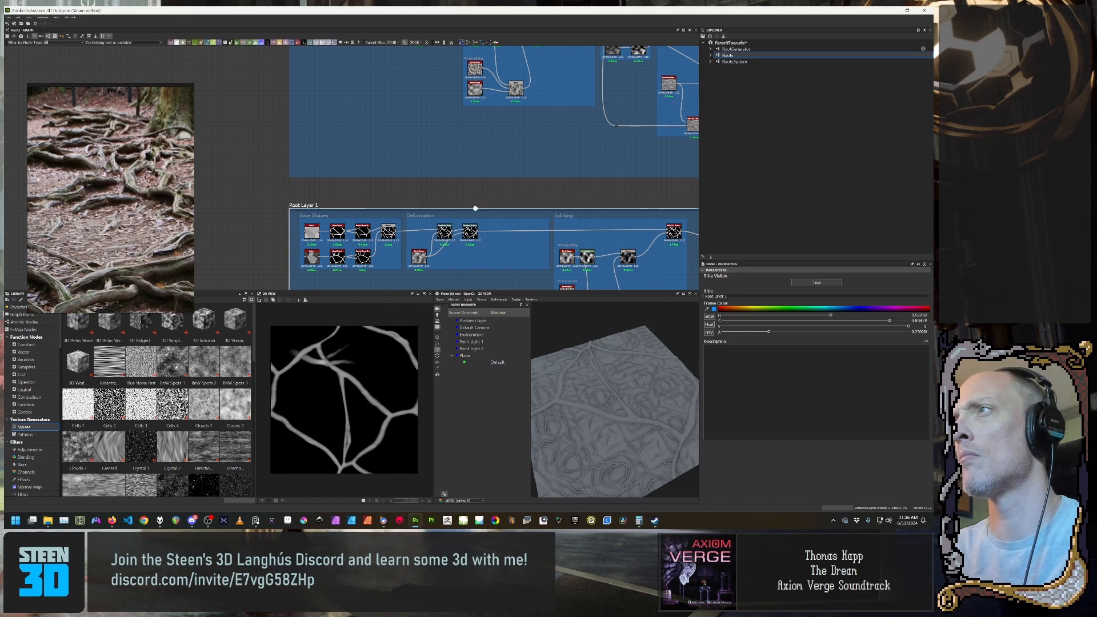
drag(476, 210, 476, 205)
scroll(483, 197, down, 5)
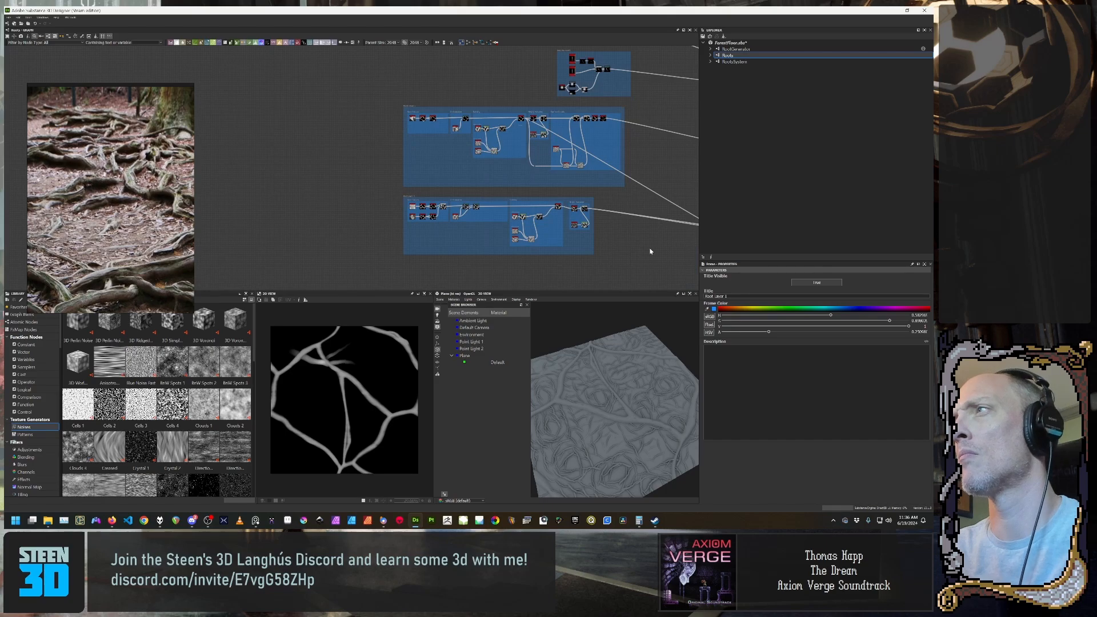
Step: Examine where both root layers connect downstream, and preview the Blend node in Root Layer 1's Height Variation frame
middle_drag(651, 250, 487, 226)
middle_drag(495, 160, 487, 215)
scroll(497, 227, up, 2)
scroll(502, 231, down, 4)
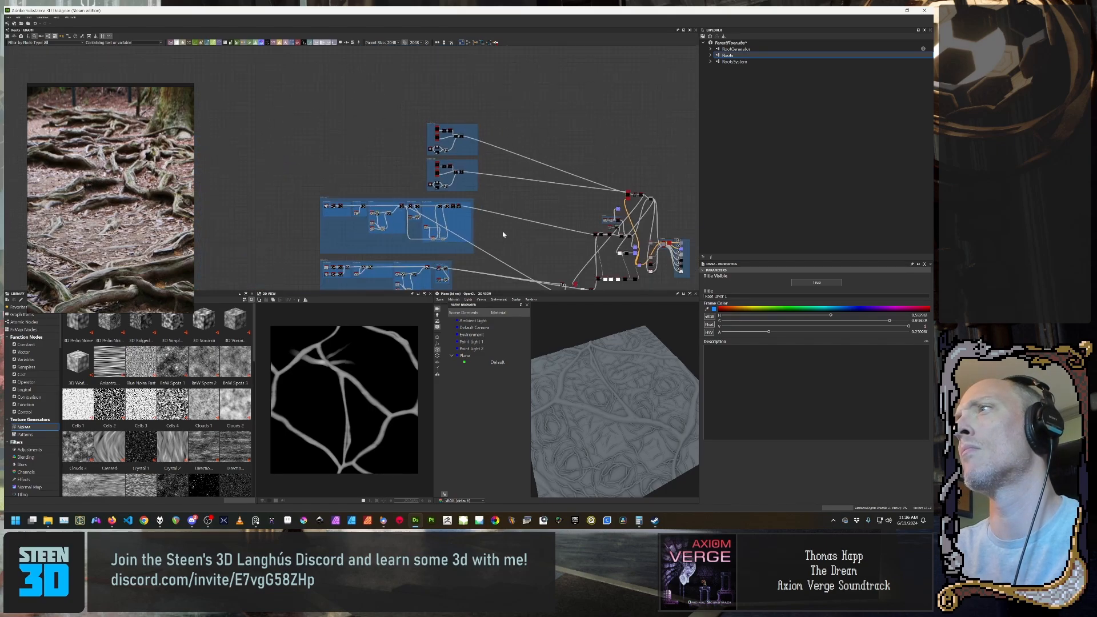
middle_drag(552, 252, 494, 184)
scroll(511, 220, up, 5)
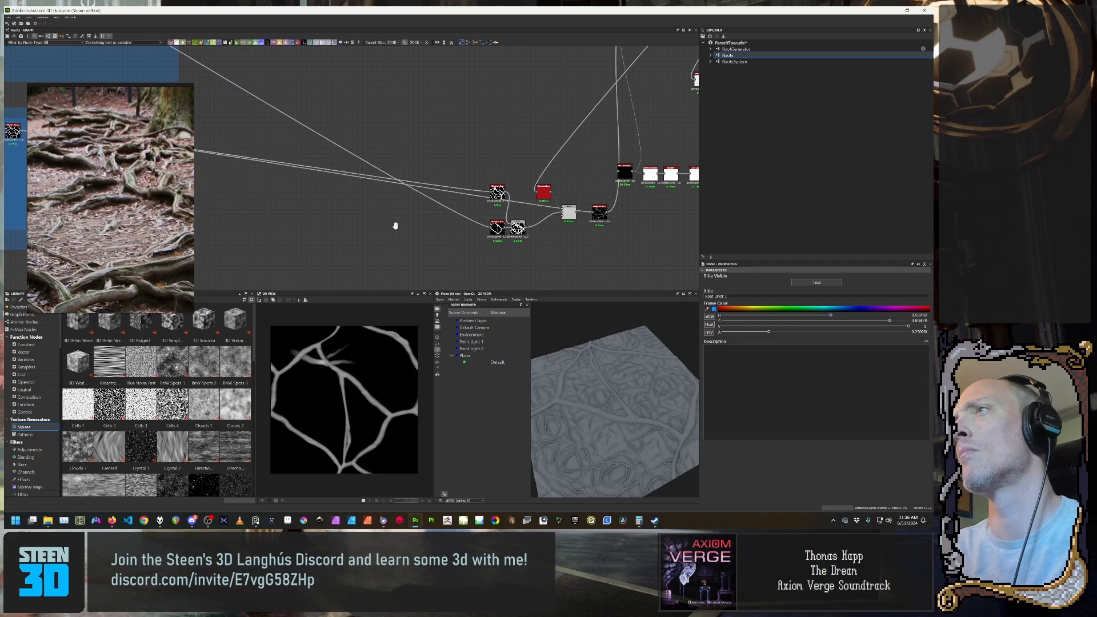
middle_drag(395, 226, 534, 250)
scroll(533, 250, down, 2)
scroll(468, 244, up, 2)
middle_drag(443, 245, 407, 205)
scroll(398, 209, up, 2)
click(345, 162)
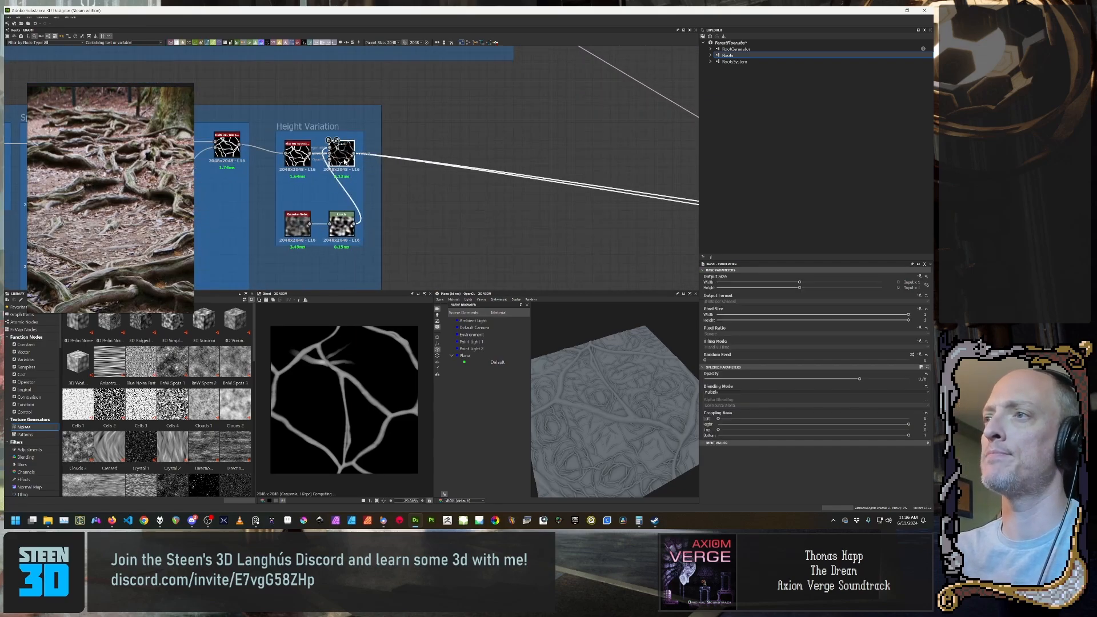
scroll(502, 238, down, 4)
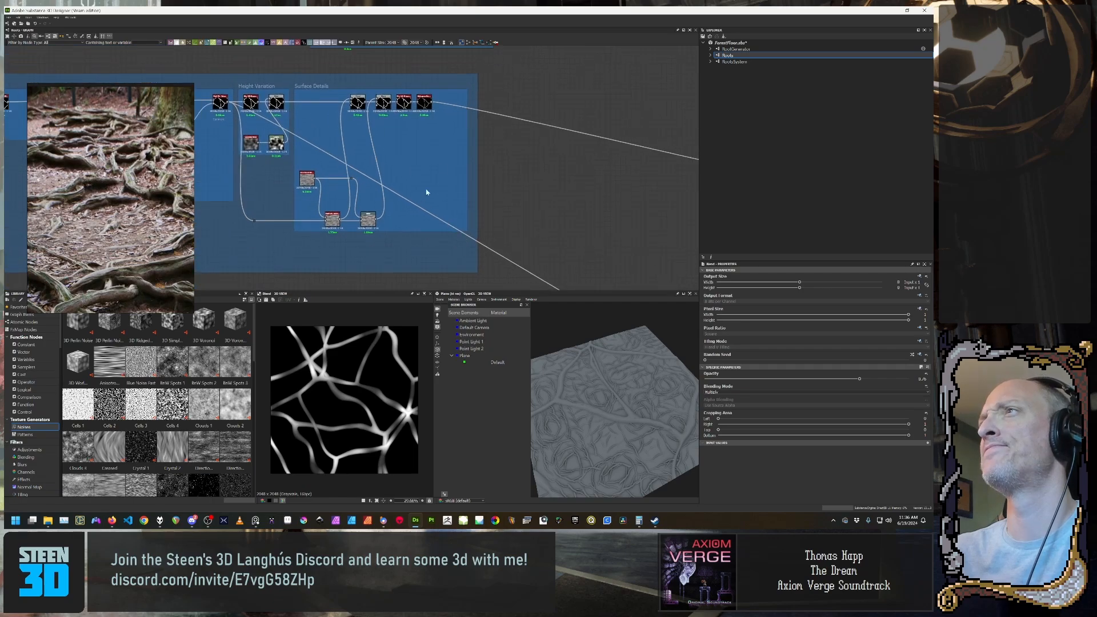
middle_drag(308, 193, 398, 217)
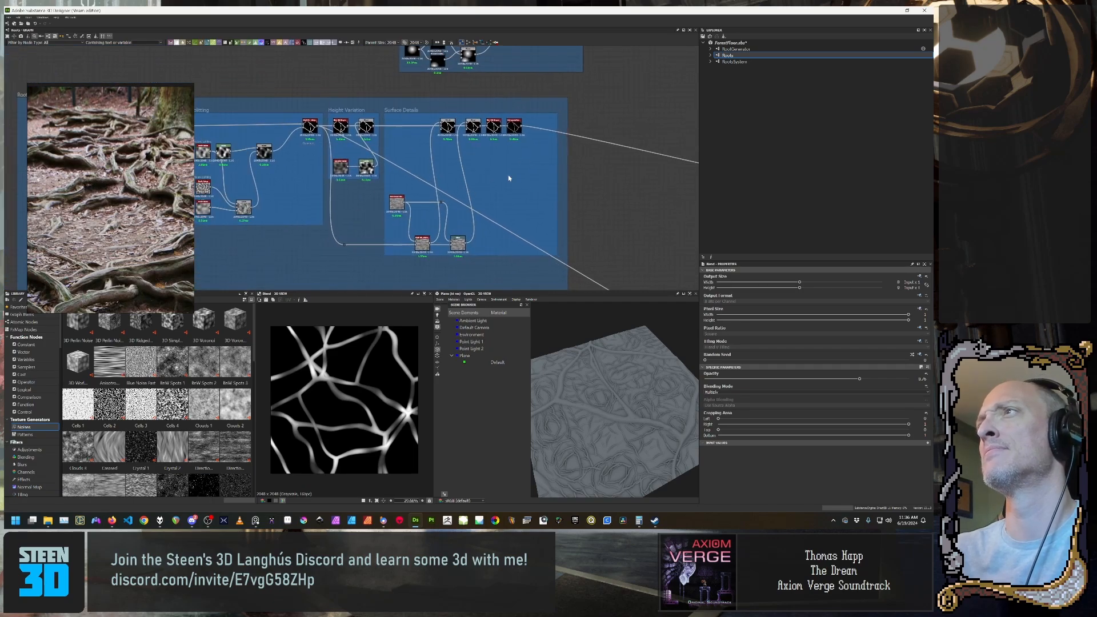
Step: Preview the final Histogram Range node of Root Layer 2, and compare it with the Multi Directional Warp node that ends the Splitting frame
click(515, 127)
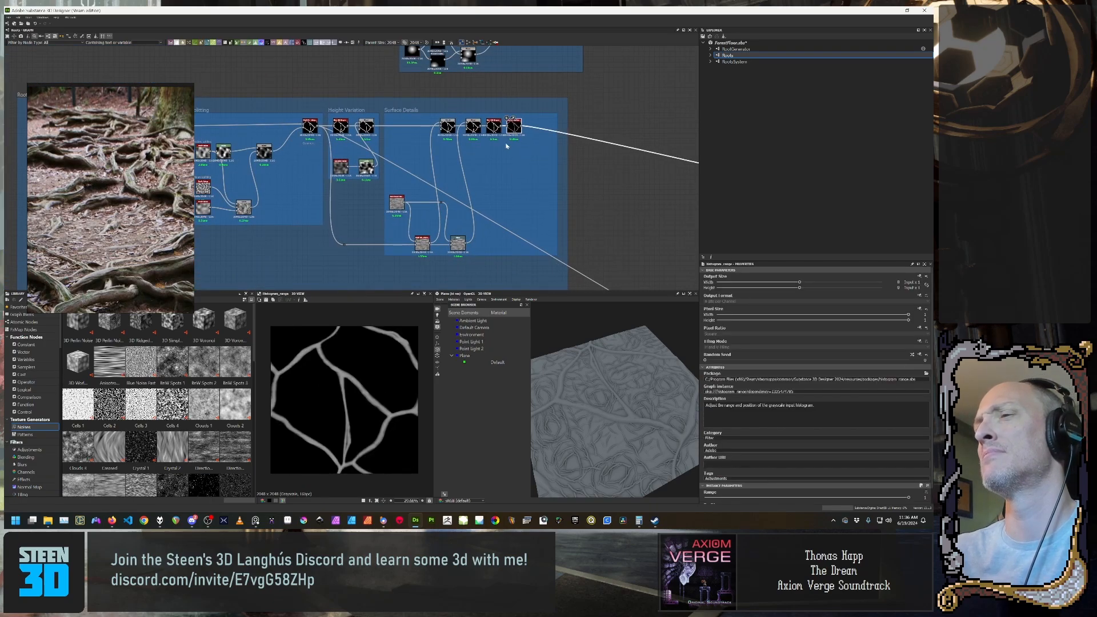
scroll(367, 416, up, 5)
middle_drag(353, 191, 430, 190)
scroll(349, 427, down, 1)
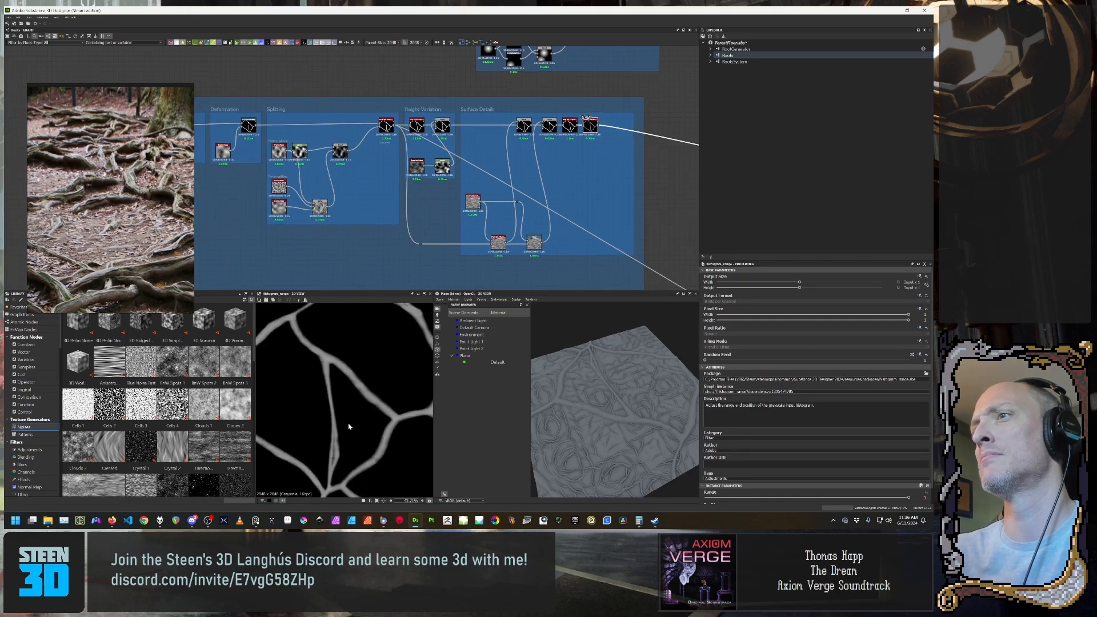
click(421, 246)
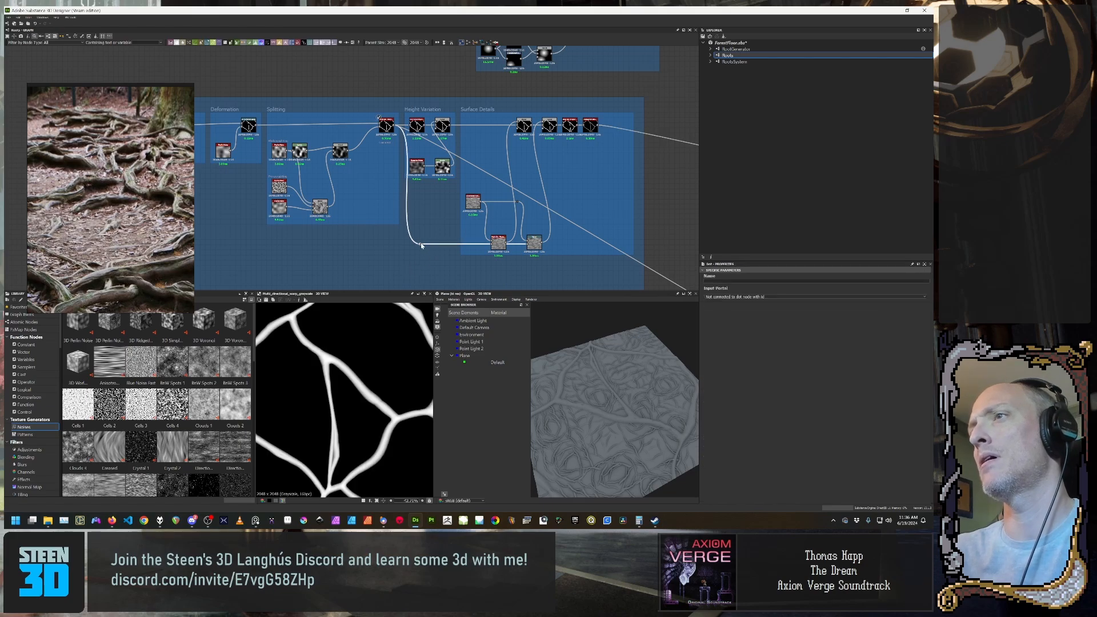
middle_drag(347, 395, 347, 403)
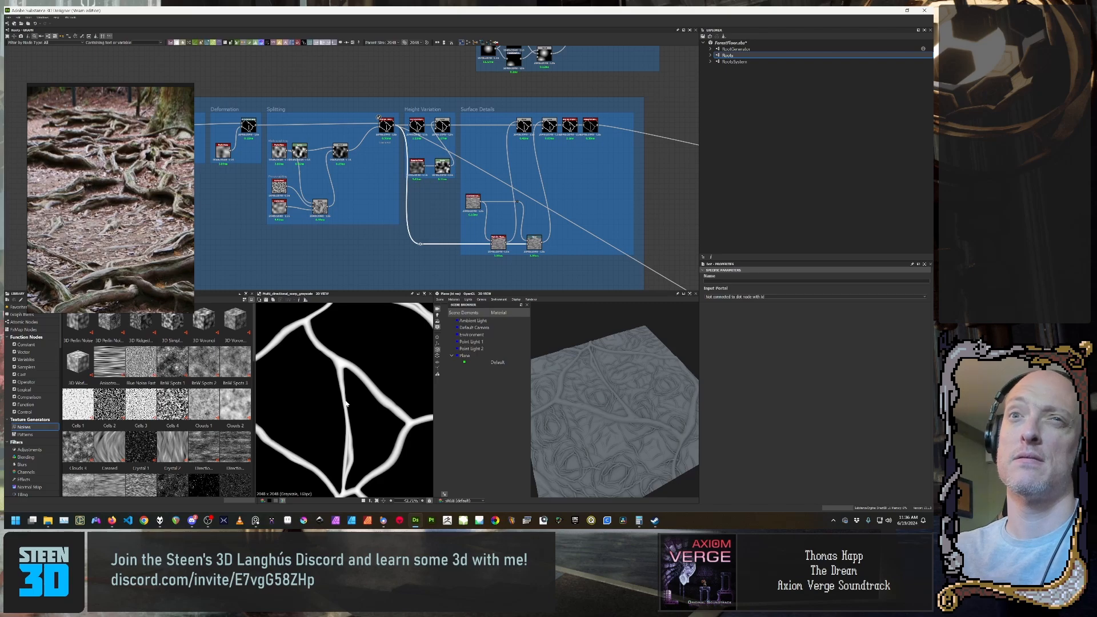
Step: Move the dot node feeding the Surface Details warps down to the lower edge of the Root Layer 2 frame
middle_drag(449, 280, 384, 184)
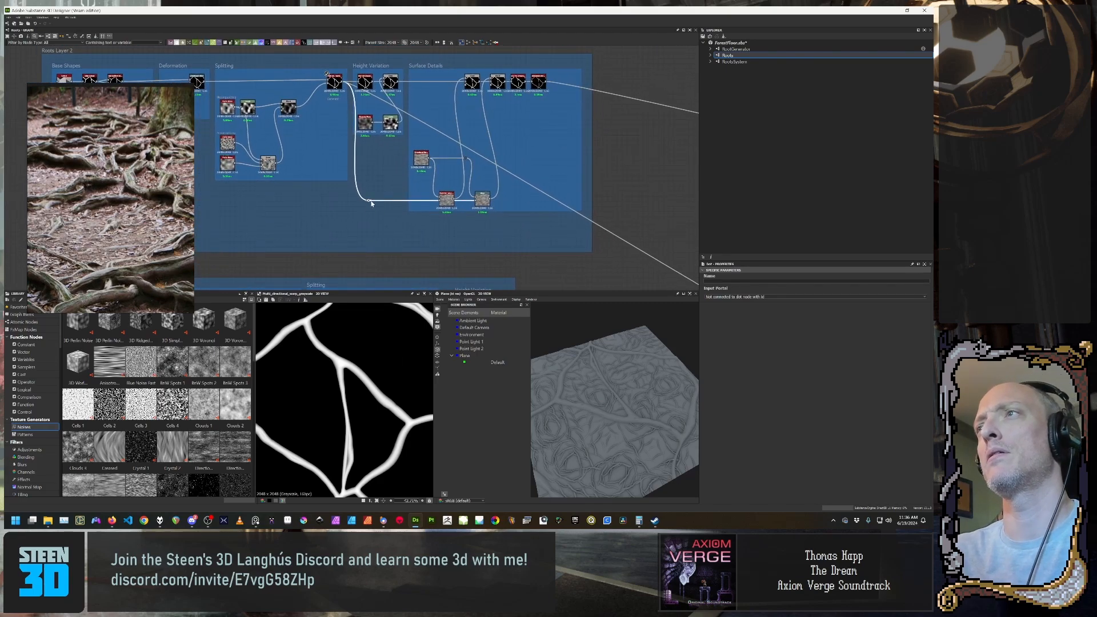
drag(369, 203, 375, 245)
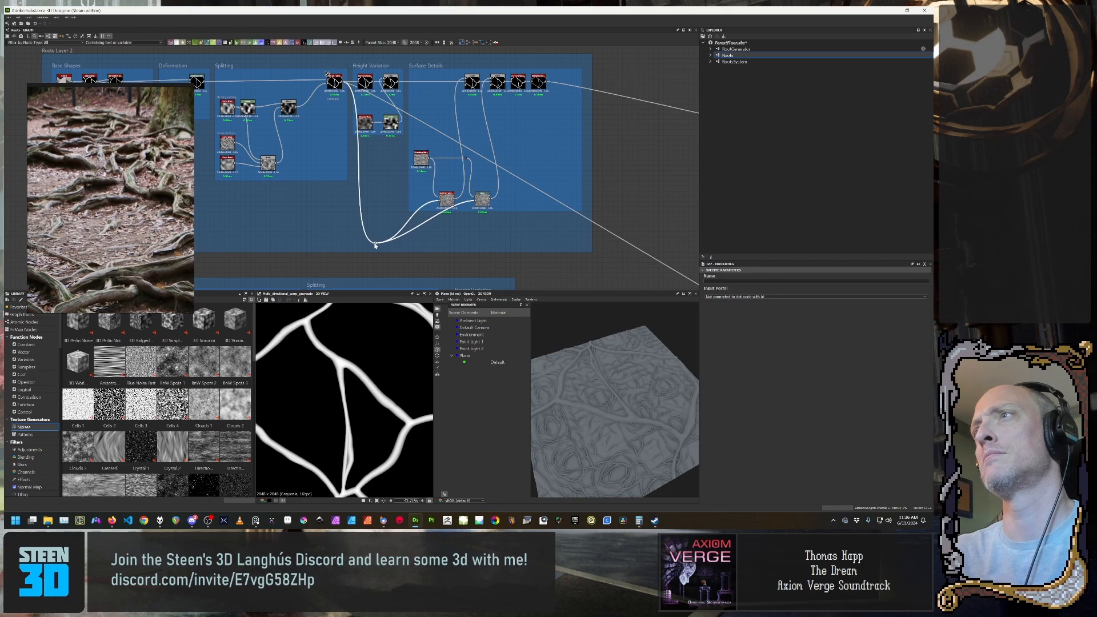
middle_drag(375, 245, 378, 213)
scroll(380, 215, down, 1)
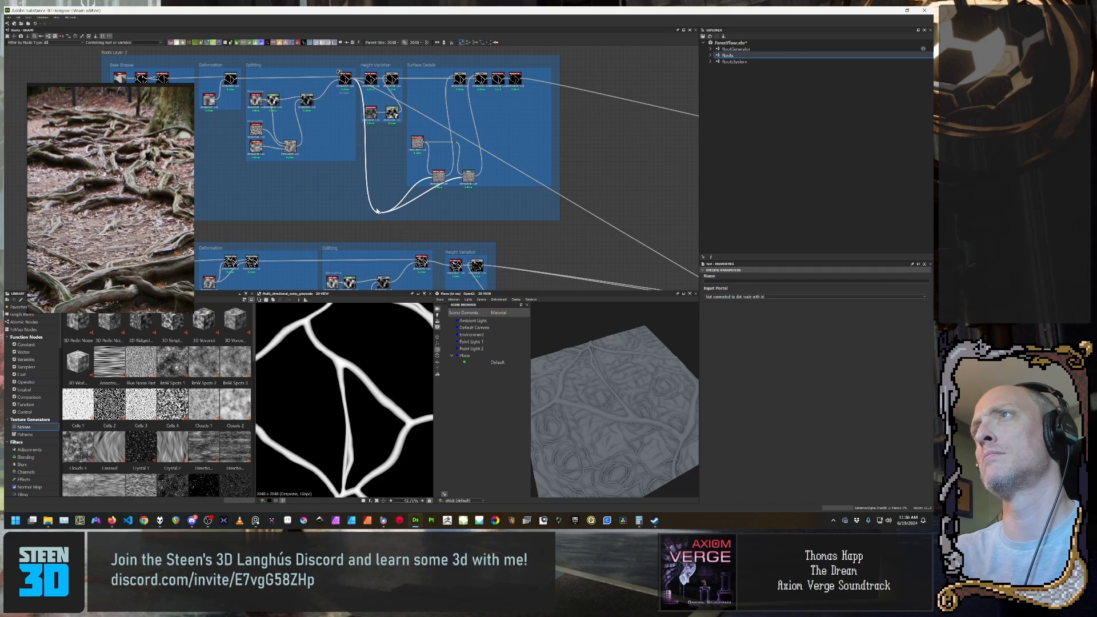
Step: Add a comment reading "Mask" to the Multi Directional Warp node at the end of Root Layer 2's Splitting frame
click(346, 79)
scroll(347, 81, up, 2)
middle_drag(367, 179, 393, 161)
scroll(393, 163, up, 4)
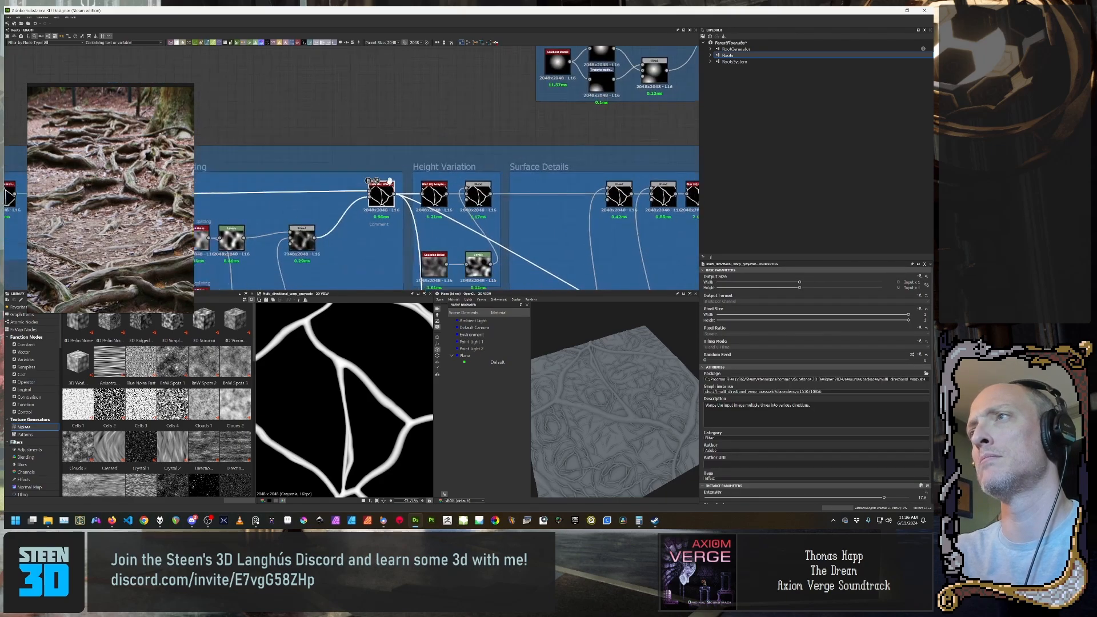
right_click(387, 157)
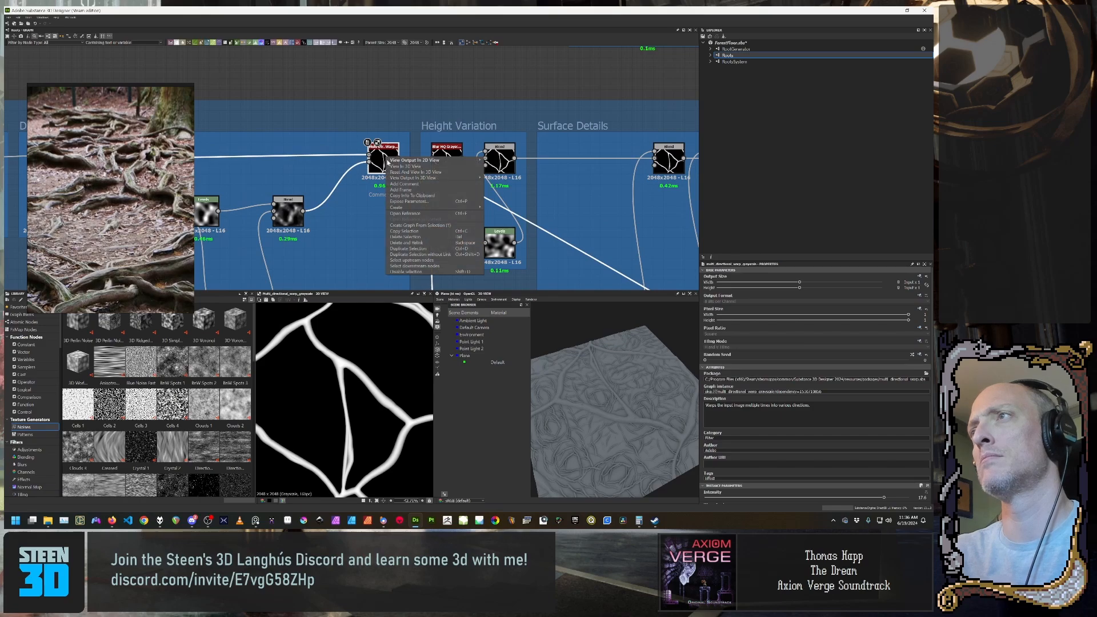
click(404, 184)
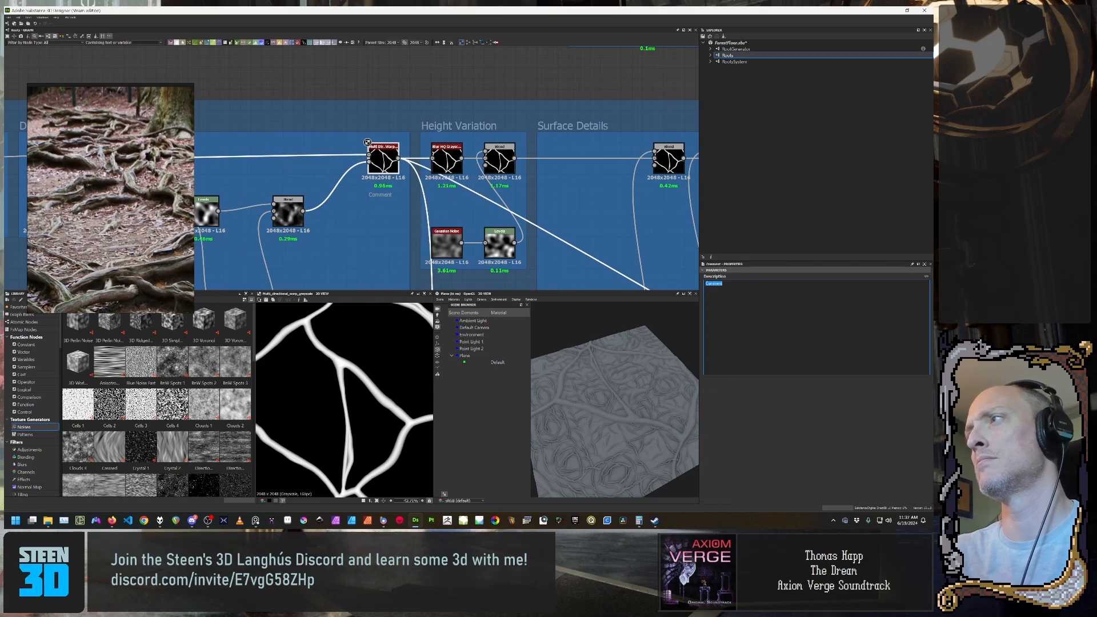
text(Mes)
text(k)
key(Return)
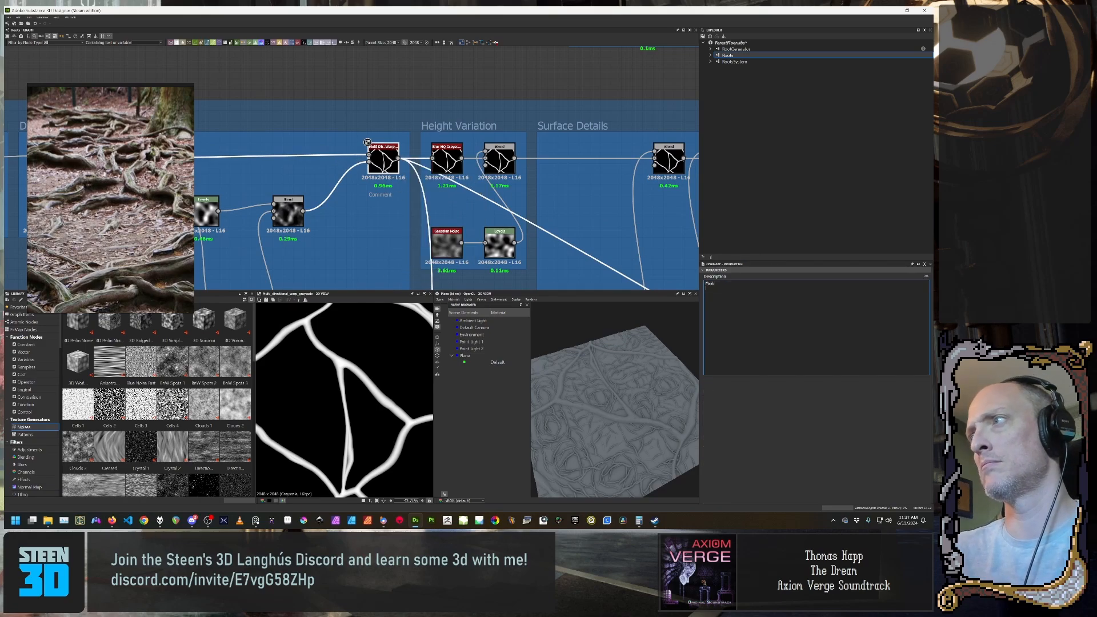
click(397, 213)
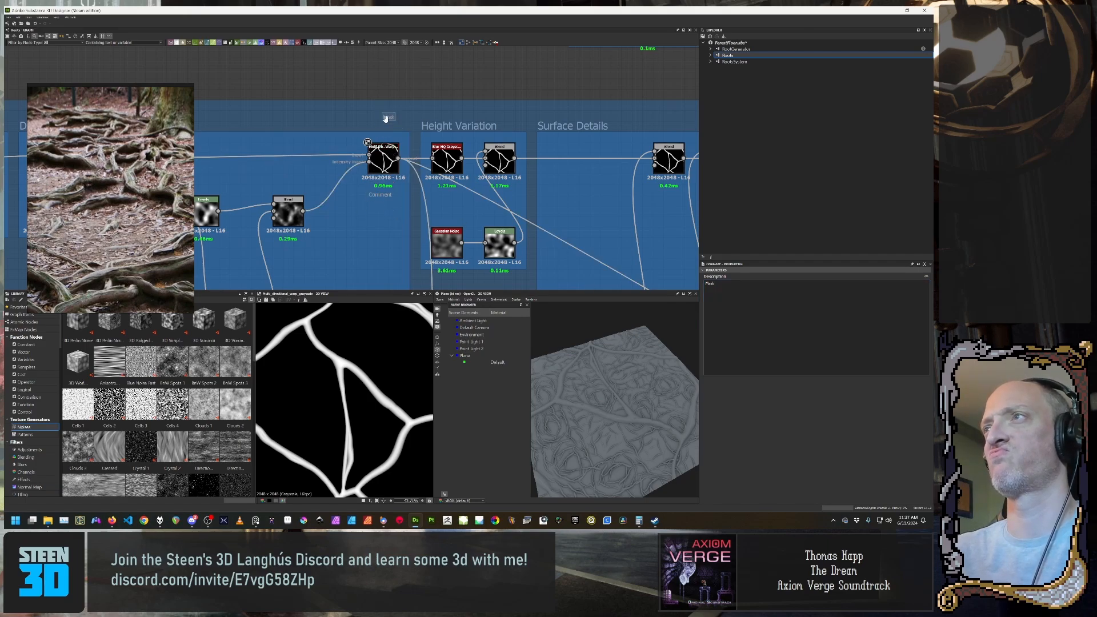
Step: Delete the placeholder comment beneath the Multi Directional Warp node and place the "Mask" comment directly above the node
key(Delete)
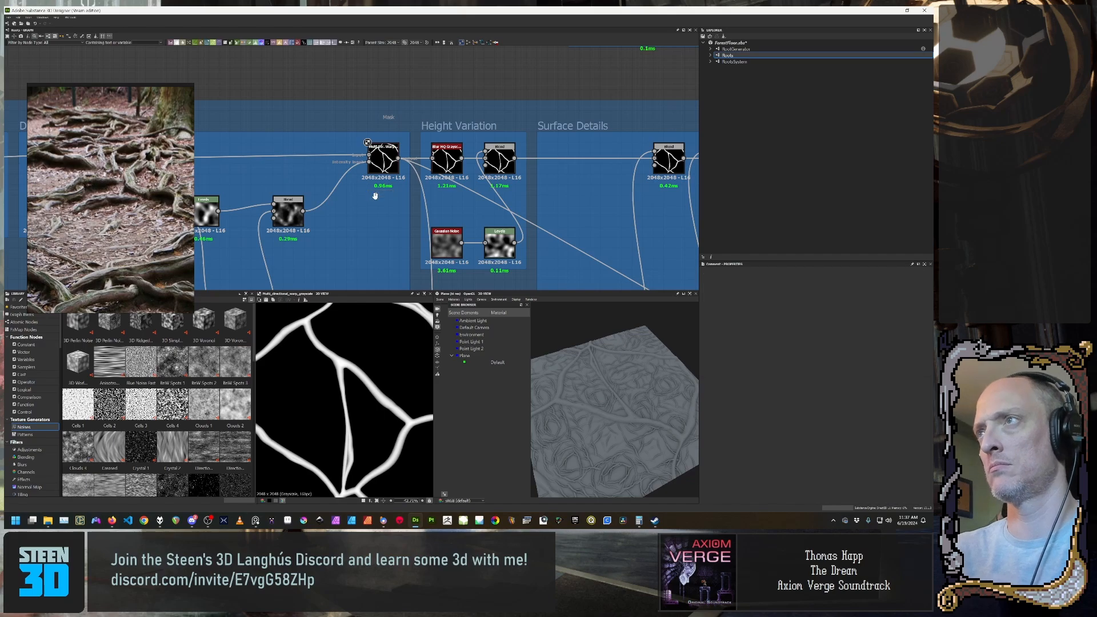
drag(385, 118, 381, 138)
click(377, 119)
scroll(393, 160, down, 4)
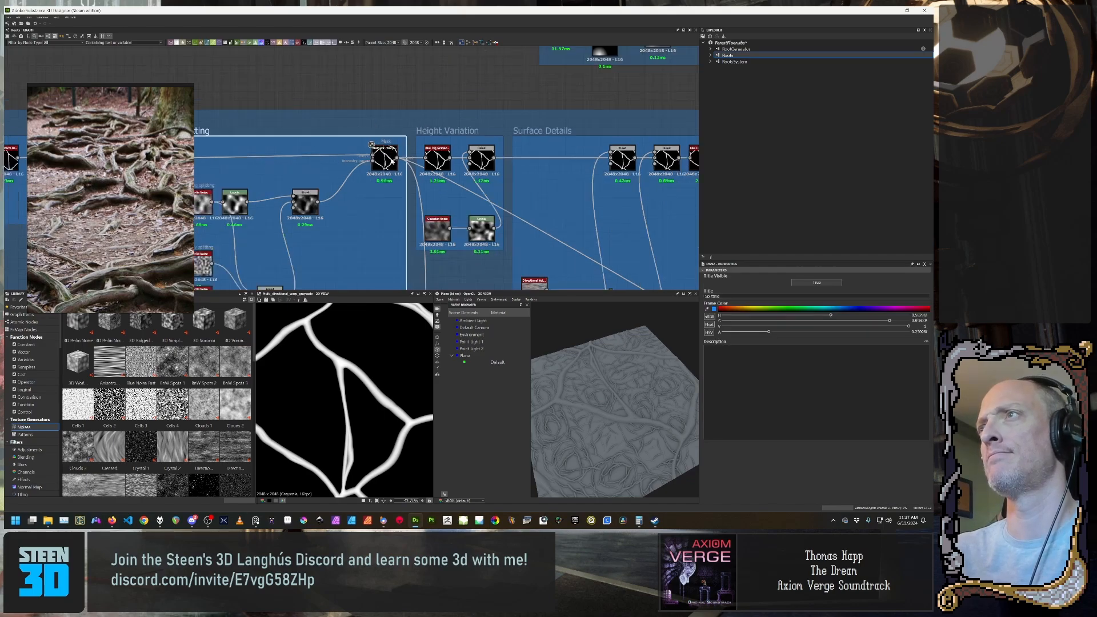
Step: Insert a dot node on the diagonal link leaving Root Layer 2's Multi Directional Warp and place it inside the frame's lower edge
middle_drag(445, 257, 438, 174)
scroll(437, 173, up, 1)
scroll(435, 174, down, 1)
middle_drag(479, 220, 474, 226)
scroll(475, 224, down, 1)
scroll(439, 236, up, 1)
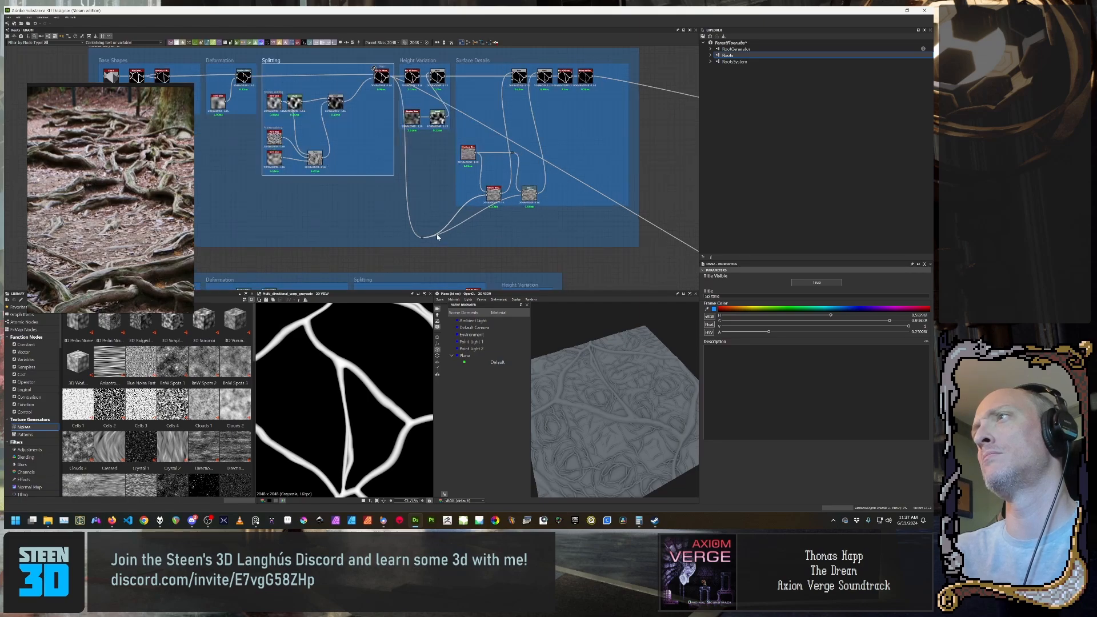
scroll(483, 239, down, 5)
middle_drag(500, 231, 465, 189)
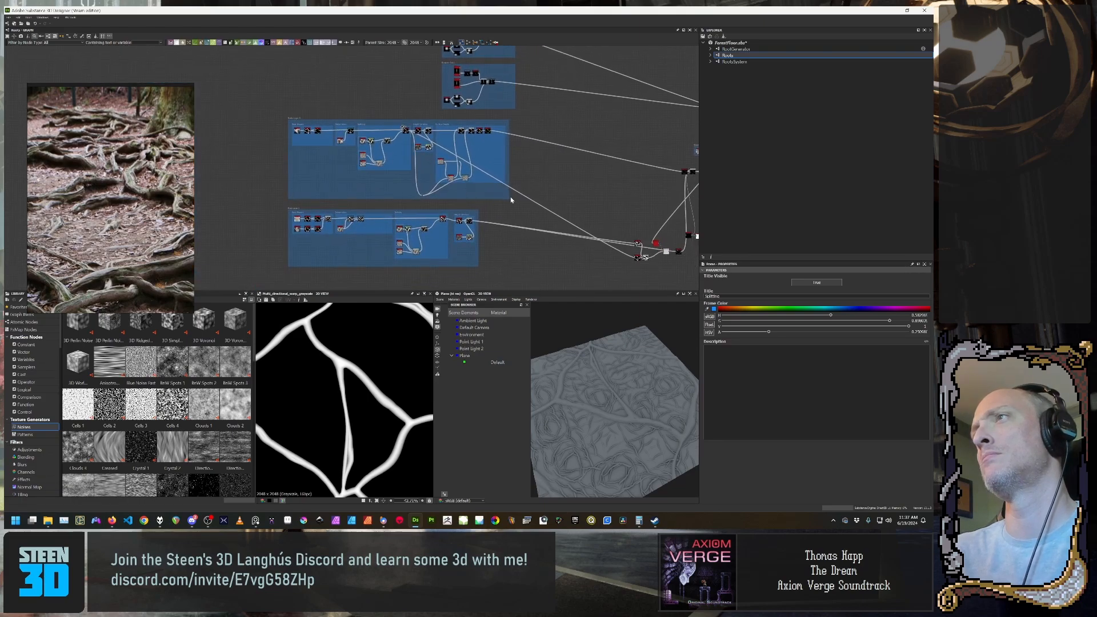
alt+click(525, 197)
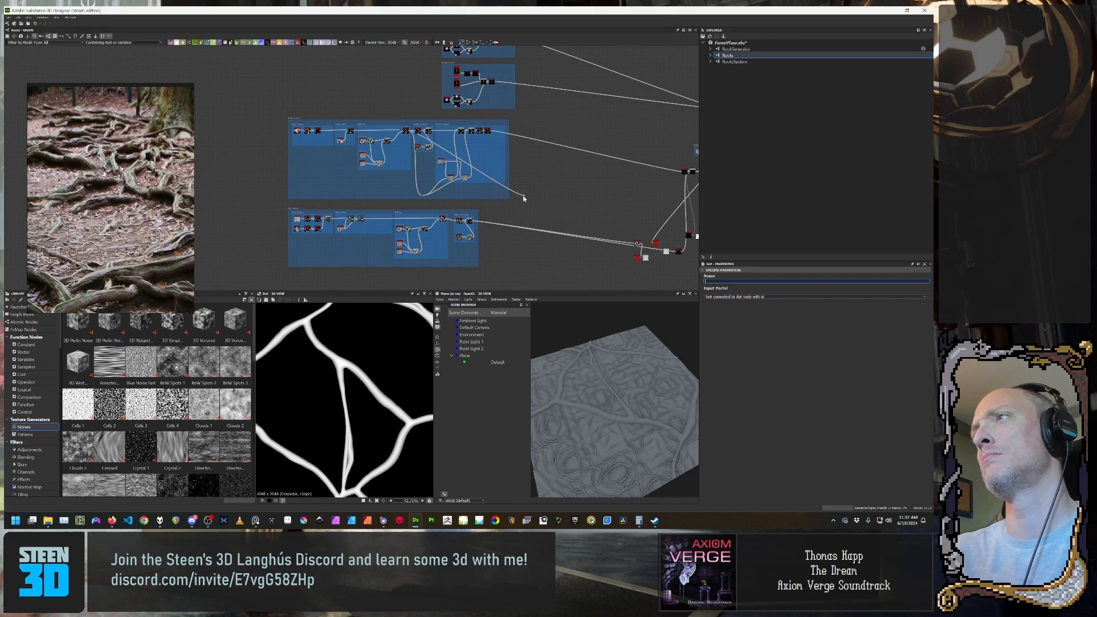
click(514, 215)
key(ctrl+z)
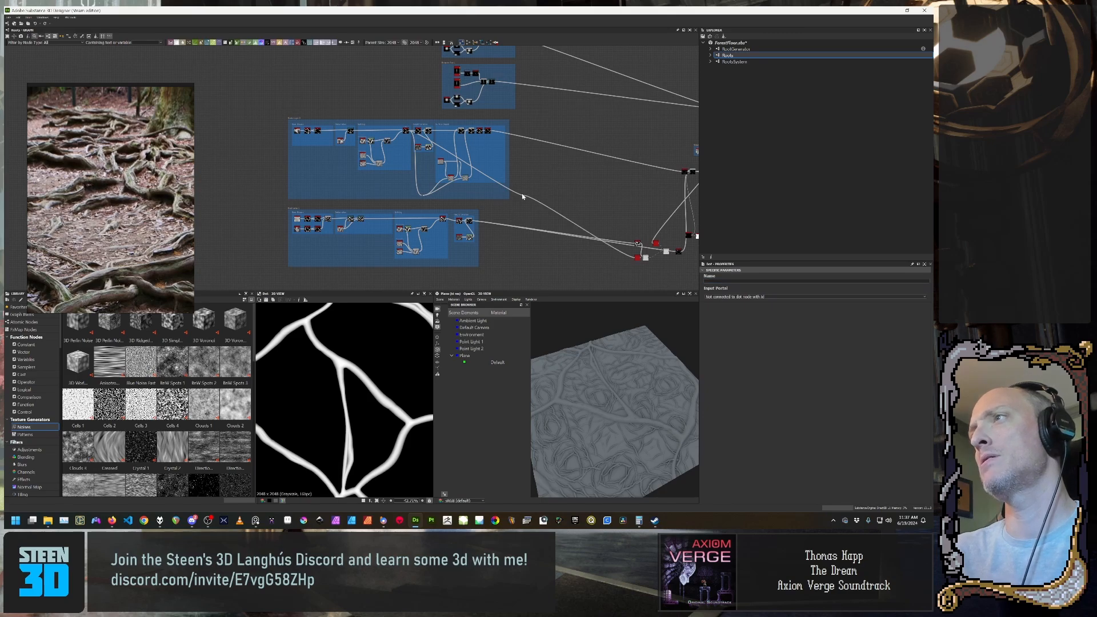
drag(524, 196, 446, 200)
scroll(446, 201, up, 6)
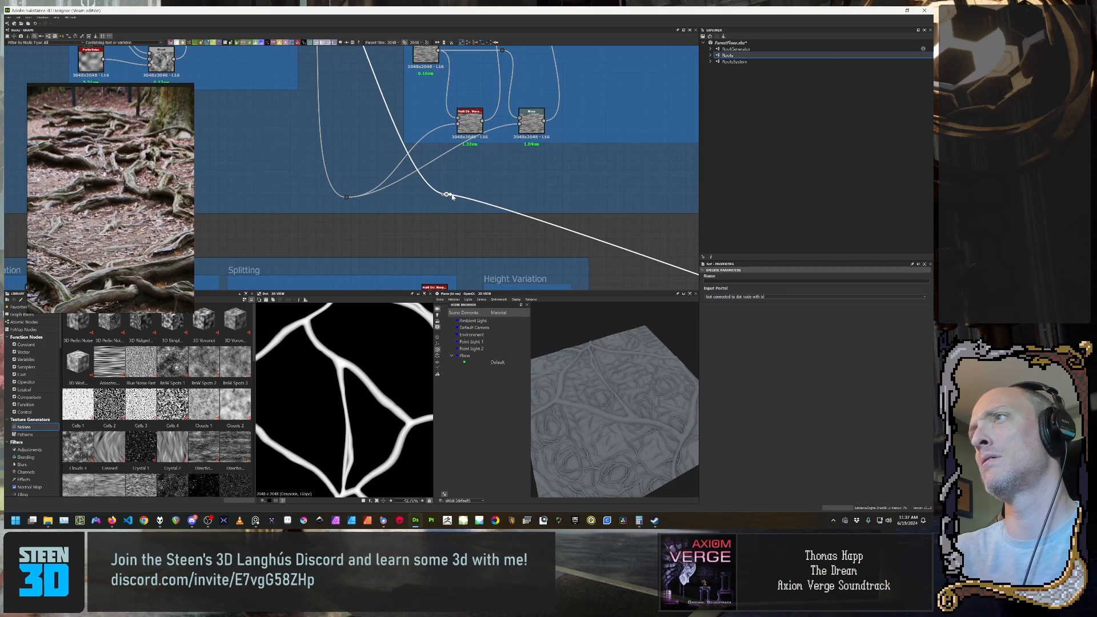
Step: Feed the Multi Directional Warp and Warp nodes in Surface Details from the new dot node, and delete the old dot
drag(451, 196, 457, 125)
drag(451, 195, 520, 123)
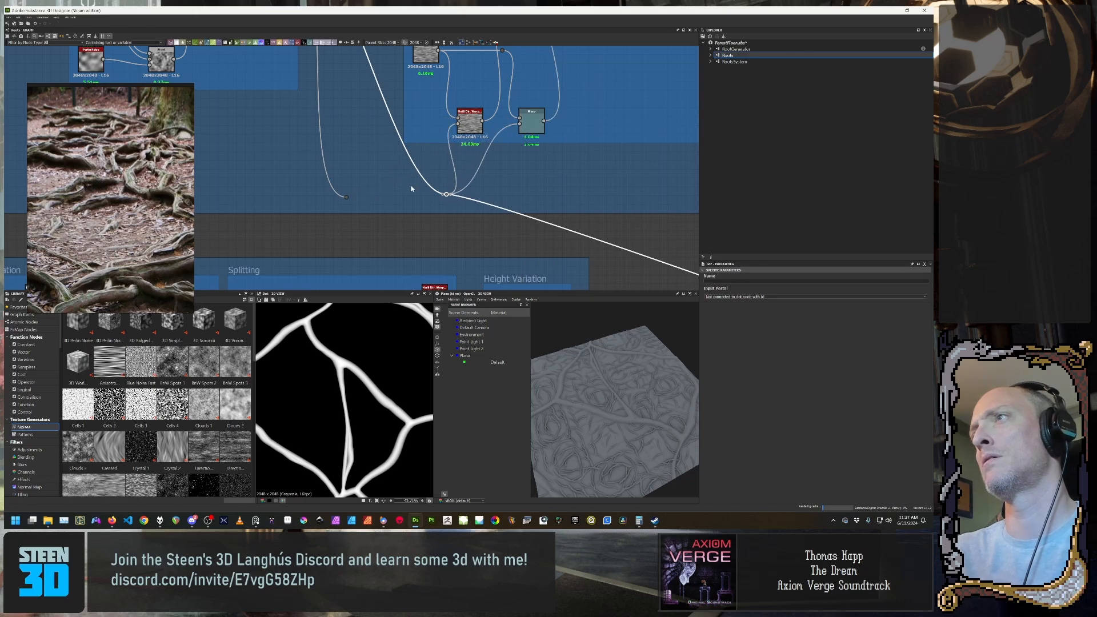
scroll(412, 189, down, 1)
middle_drag(412, 189, 468, 210)
scroll(468, 210, down, 1)
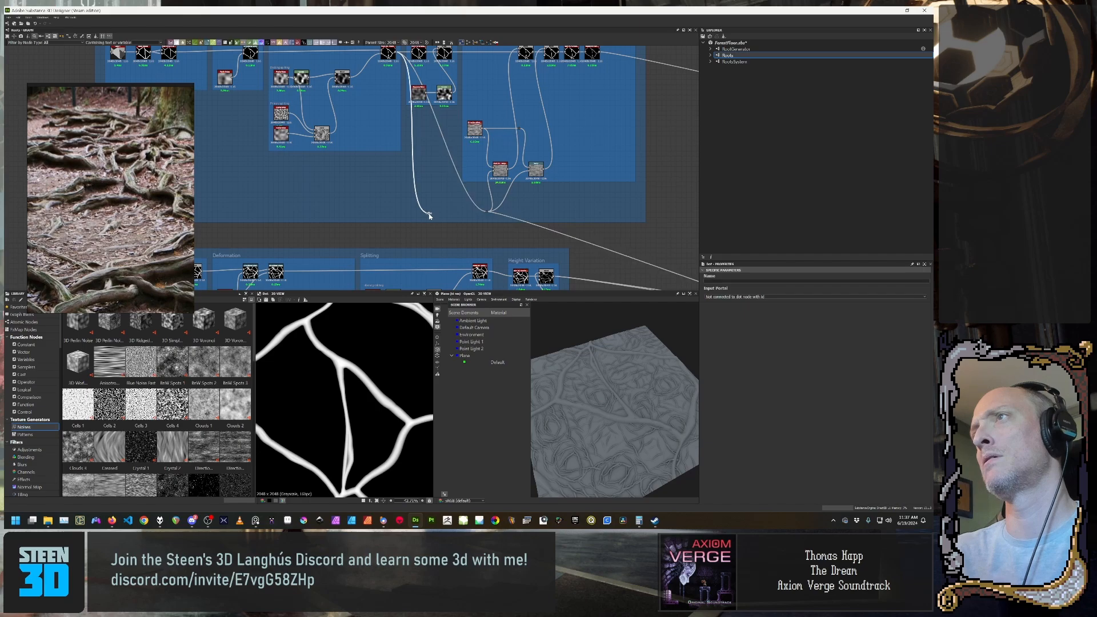
click(472, 242)
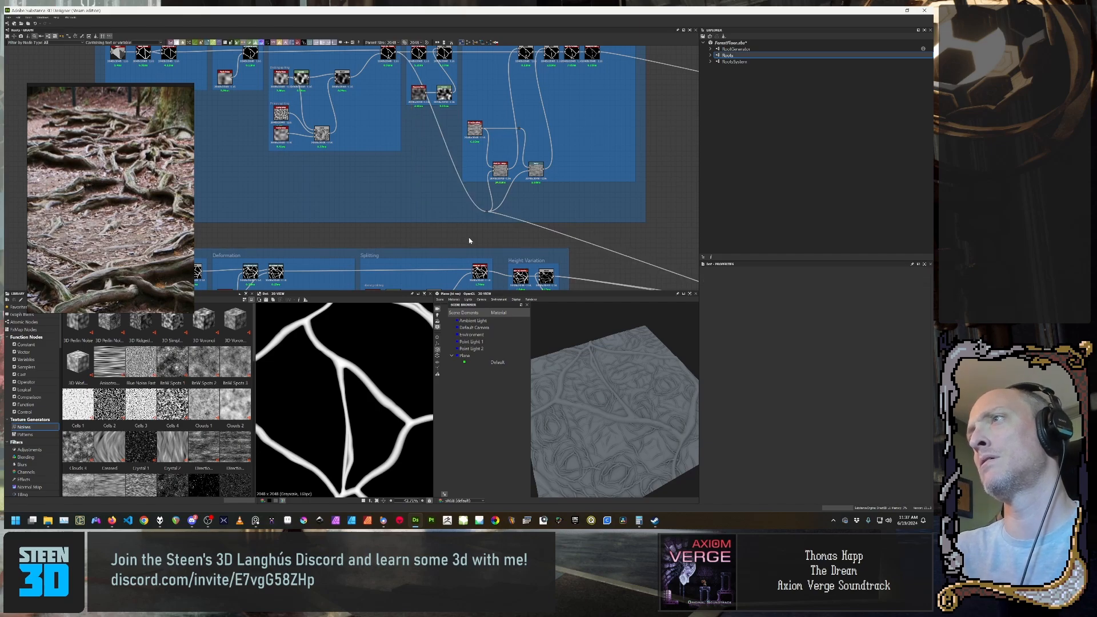
Step: Move the shared dot node left to below Root Layer 2's Height Variation frame
drag(487, 213, 426, 215)
scroll(498, 201, down, 3)
scroll(514, 197, down, 2)
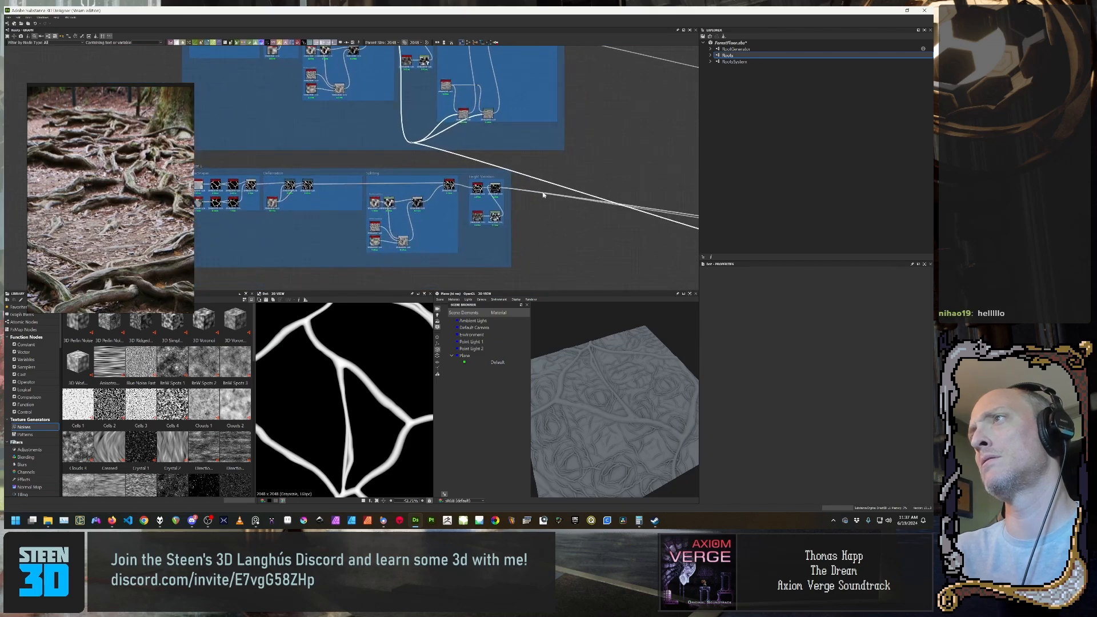
Step: Insert a second dot node on the outgoing mask link and align it horizontally at the right edge of the Root Layer 2 frame
scroll(541, 191, down, 3)
scroll(541, 191, up, 5)
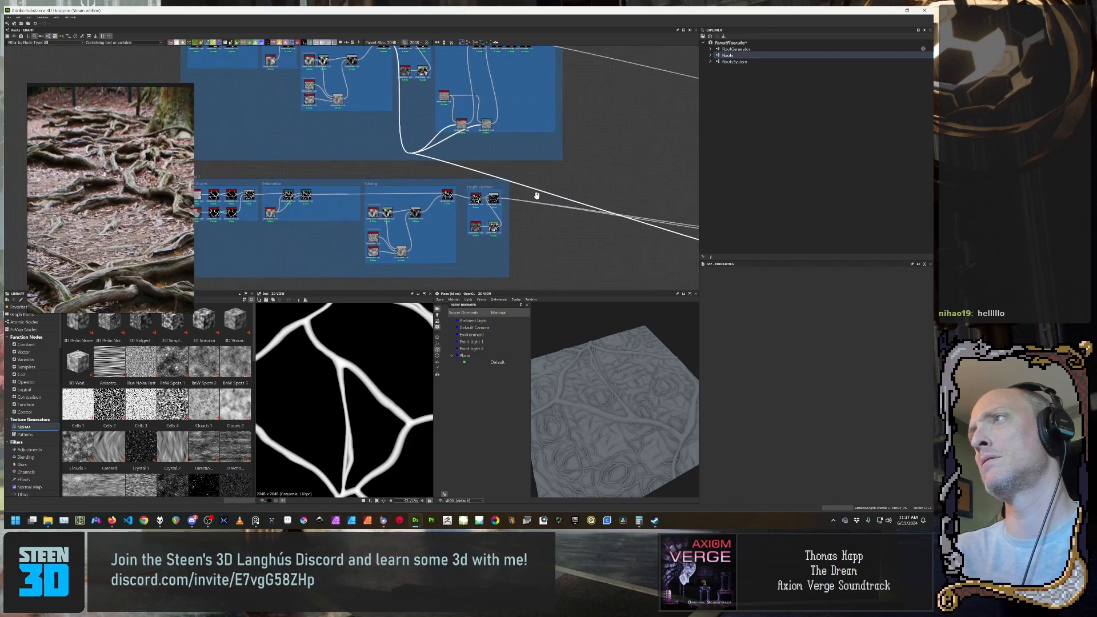
alt+click(540, 198)
drag(540, 197, 558, 152)
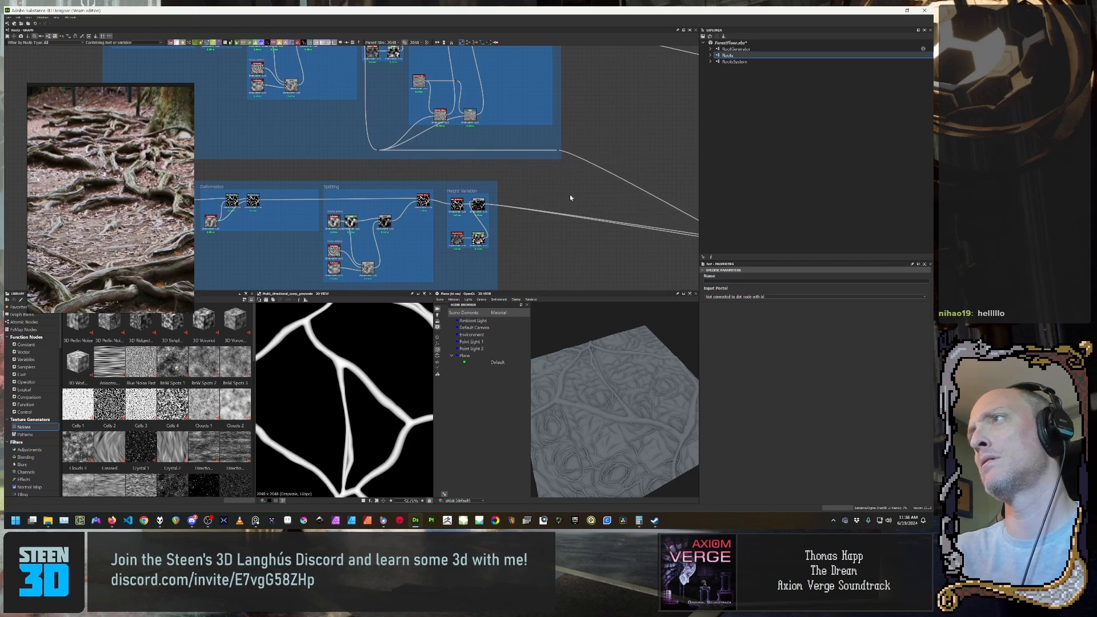
scroll(570, 198, down, 5)
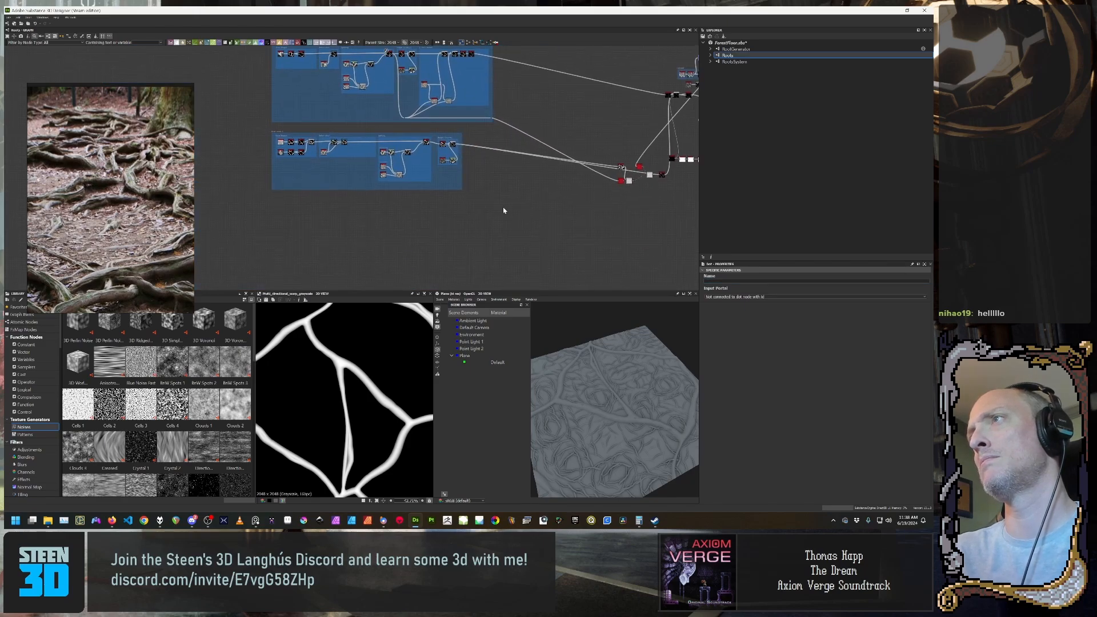
scroll(492, 211, up, 3)
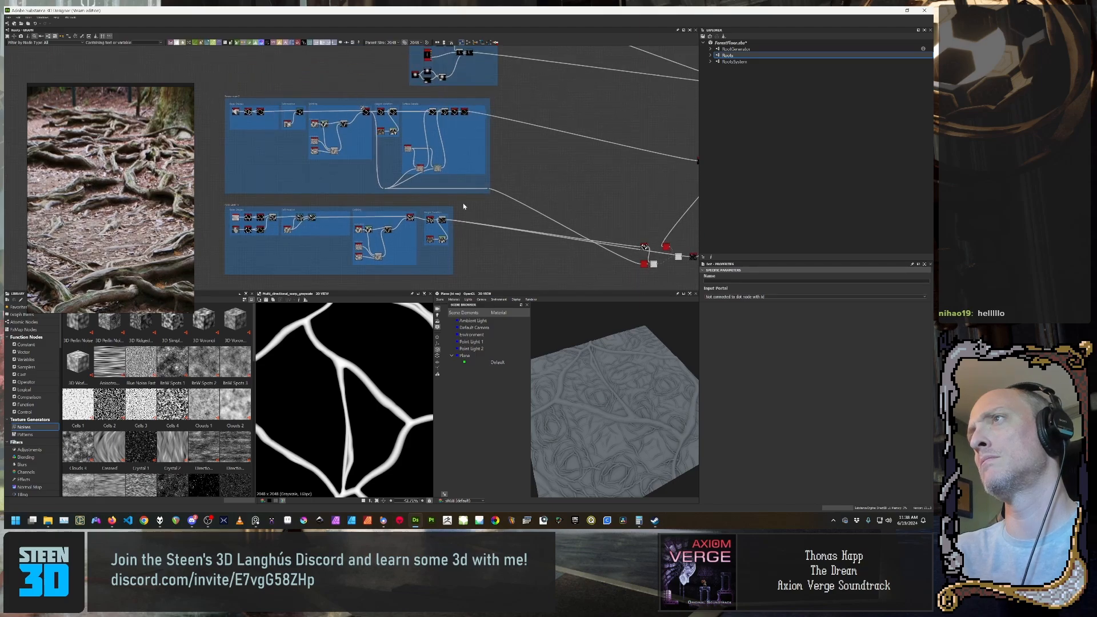
Step: Preview Root Layer 1's Height Variation Blend node and follow its output links to the downstream Histogram Scan nodes
scroll(463, 204, down, 2)
middle_drag(488, 239, 459, 169)
scroll(459, 168, up, 5)
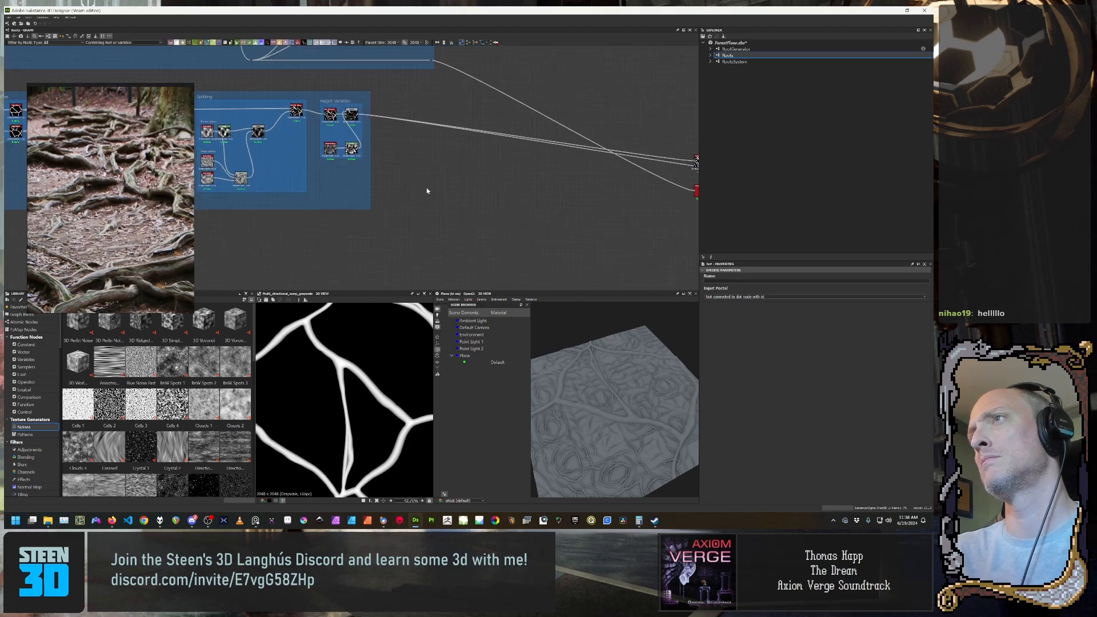
middle_drag(379, 189, 479, 216)
double_click(449, 138)
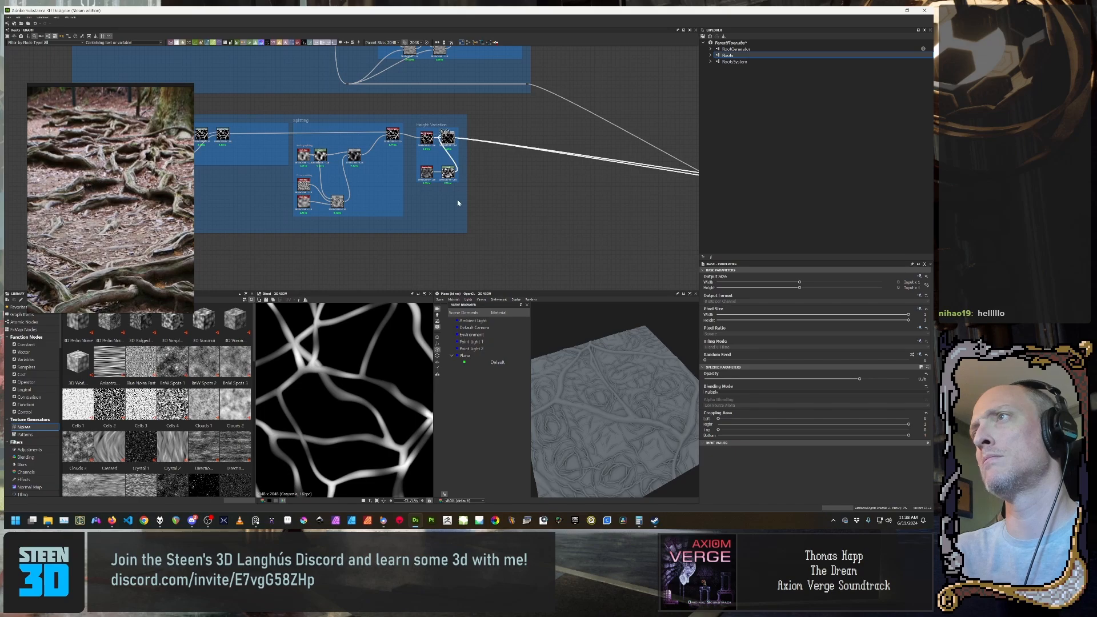
scroll(457, 203, up, 3)
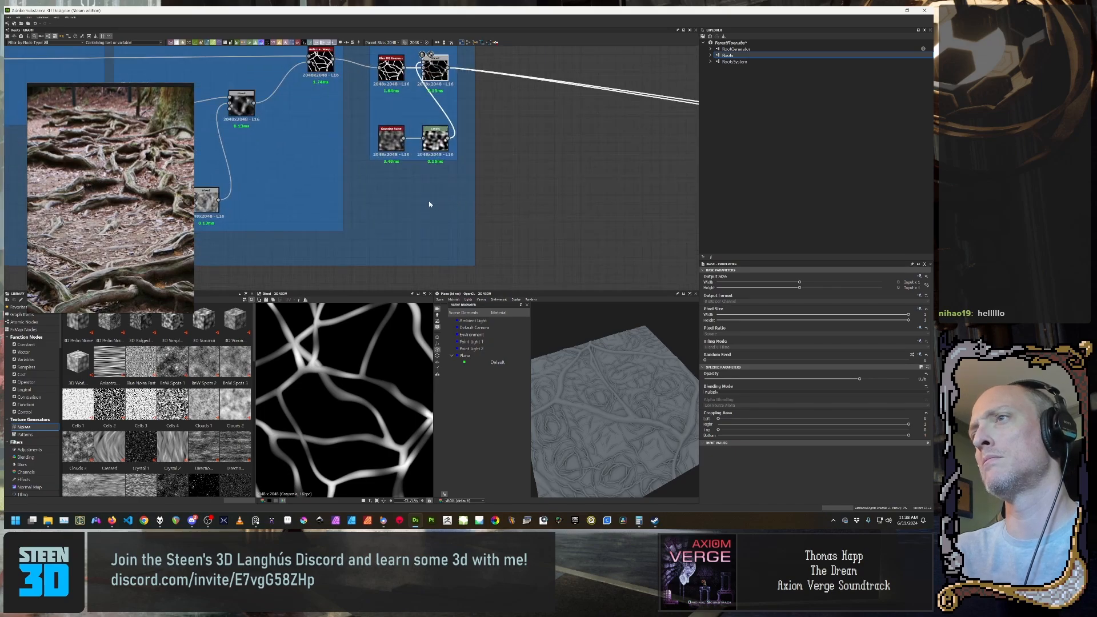
middle_drag(411, 202, 434, 272)
scroll(438, 263, down, 2)
middle_drag(563, 228, 275, 169)
middle_drag(504, 201, 257, 178)
scroll(270, 184, up, 4)
scroll(263, 196, down, 2)
middle_drag(442, 188, 525, 177)
click(346, 158)
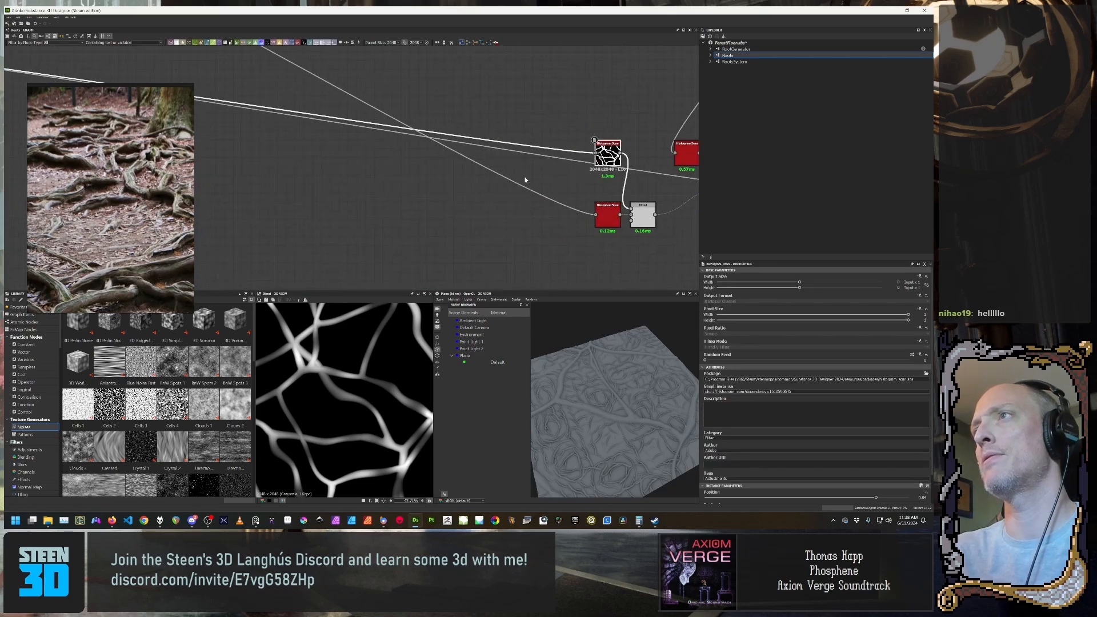
Step: Preview the Multi Directional Warp ending Root Layer 1's Splitting frame, and branch its output to a new dot node below Height Variation
scroll(524, 176, down, 4)
middle_drag(386, 182, 532, 186)
middle_drag(276, 199, 417, 189)
scroll(417, 188, up, 1)
double_click(450, 94)
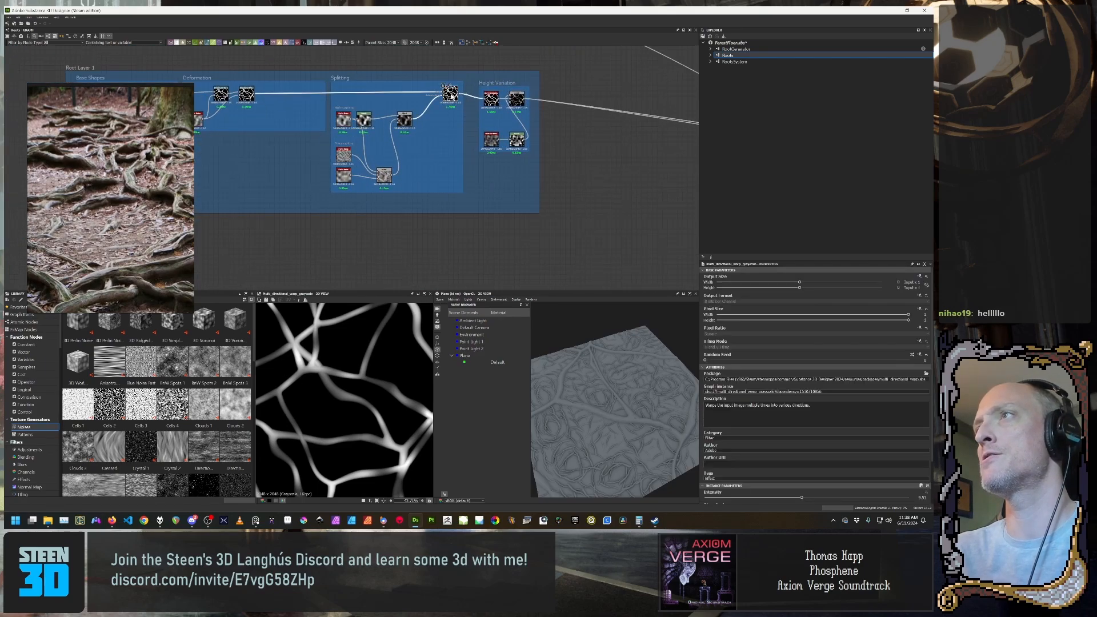
middle_drag(459, 110, 426, 151)
drag(428, 135, 445, 235)
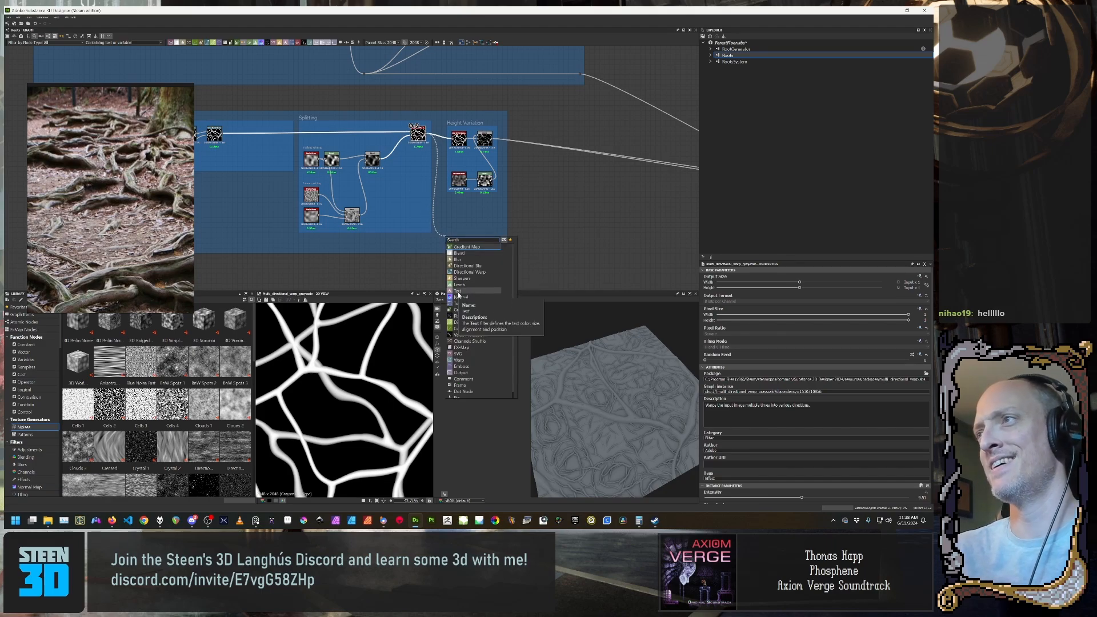
text(dot)
key(Return)
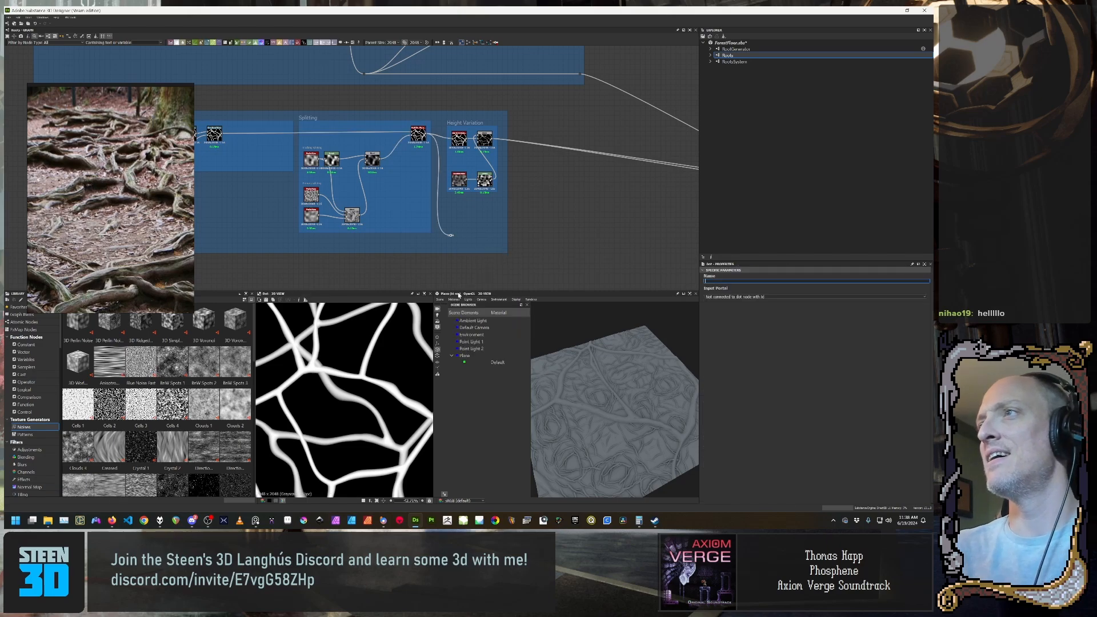
middle_drag(493, 227, 486, 229)
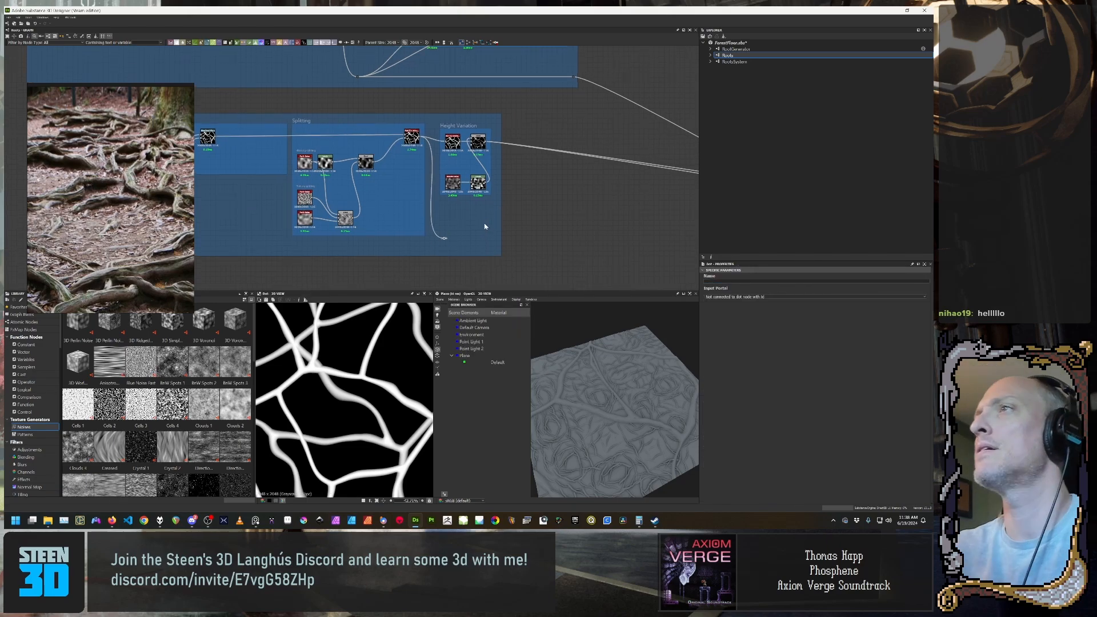
Step: Nudge the dot node below Root Layer 1's Height Variation frame and preview the Histogram Scan downstream of that layer
mouse_move(445, 241)
mouse_down()
mouse_move(483, 247)
mouse_move(448, 244)
mouse_up()
scroll(554, 252, down, 5)
middle_drag(554, 253, 361, 227)
scroll(460, 227, up, 6)
middle_drag(536, 236, 378, 237)
scroll(377, 236, up, 4)
middle_drag(418, 132, 564, 235)
click(474, 146)
Step: Preview the Blend node that ends Root Layer 1's Height Variation frame
scroll(544, 233, down, 4)
scroll(558, 237, down, 1)
scroll(326, 212, up, 3)
scroll(564, 235, down, 4)
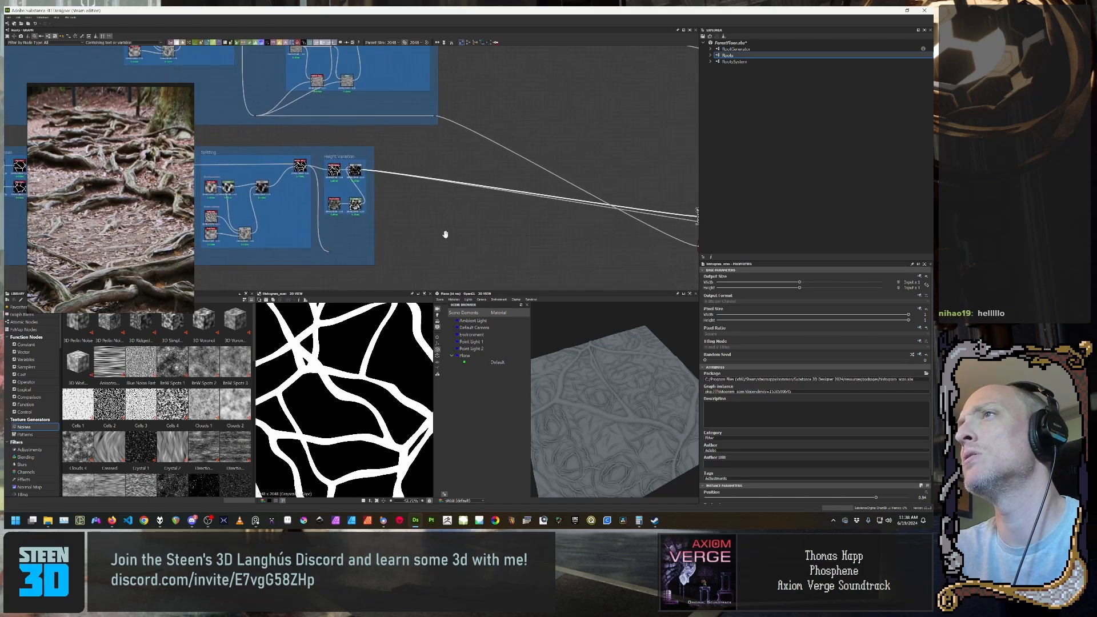
scroll(382, 195, up, 6)
middle_drag(252, 64, 295, 119)
click(295, 119)
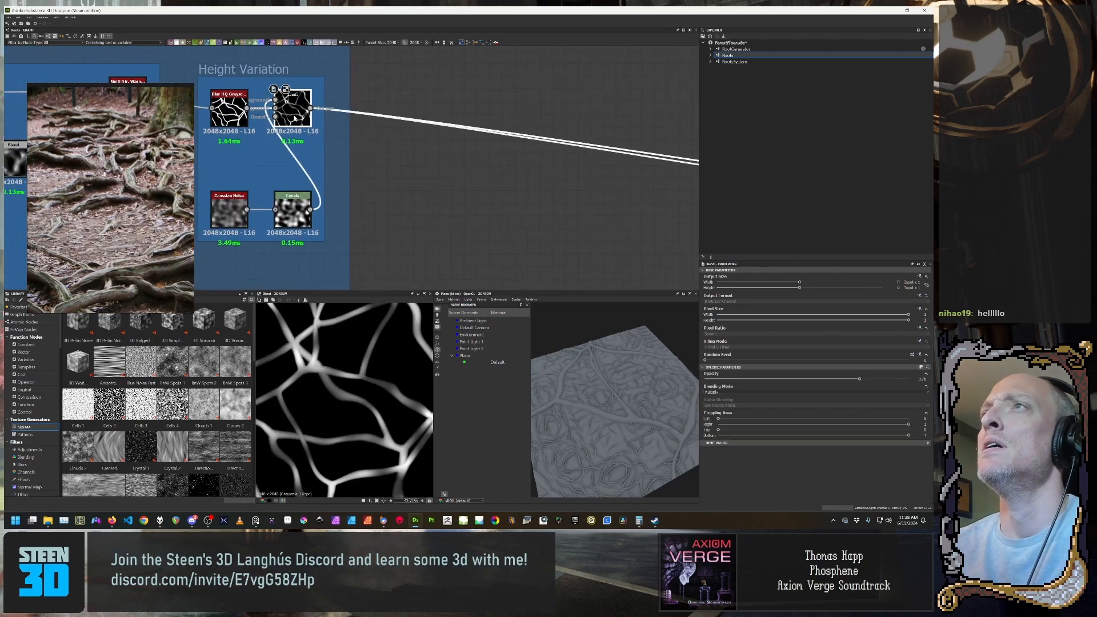
Step: Preview Root Layer 1's downstream Histogram Scan and the Blend that combines it with Root Layer 2's scan
scroll(457, 177, down, 4)
middle_drag(466, 169, 230, 140)
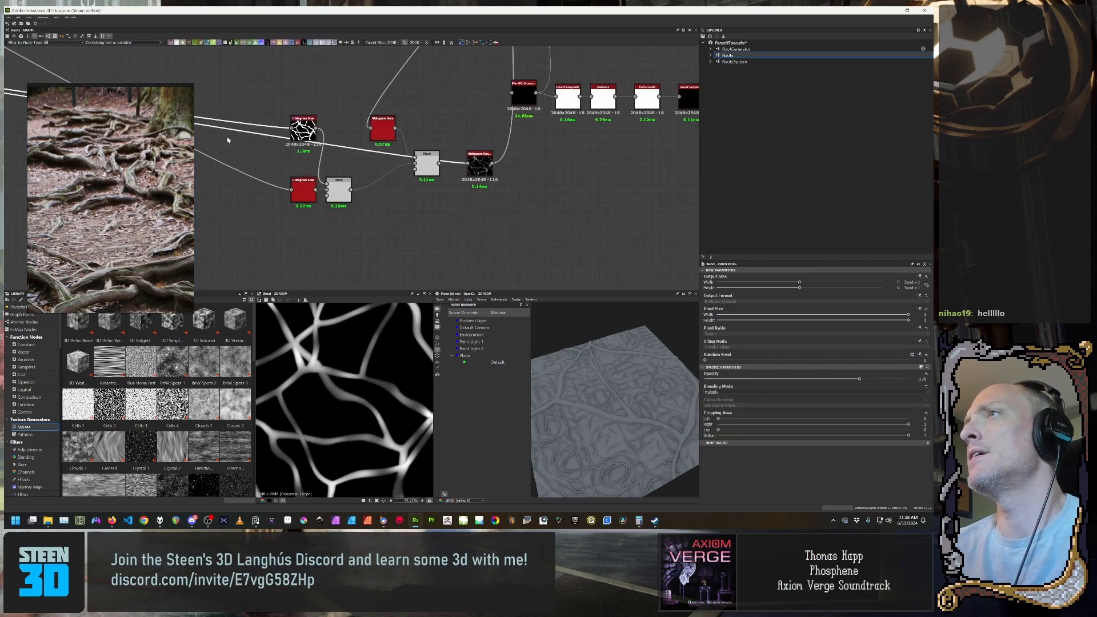
scroll(229, 140, up, 4)
double_click(395, 117)
scroll(435, 149, down, 4)
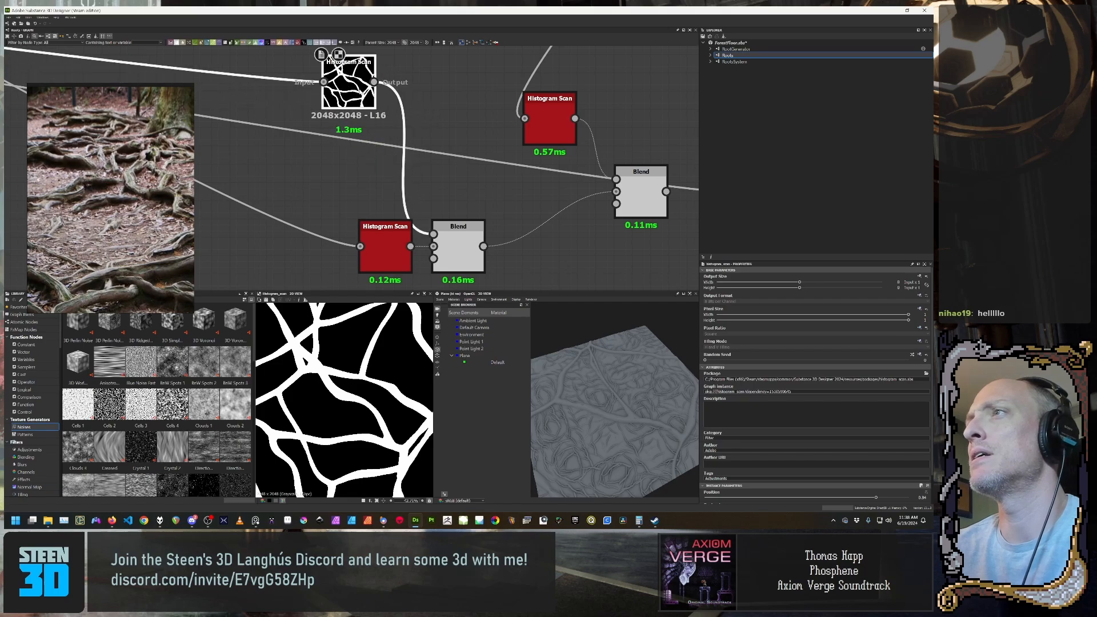
double_click(477, 207)
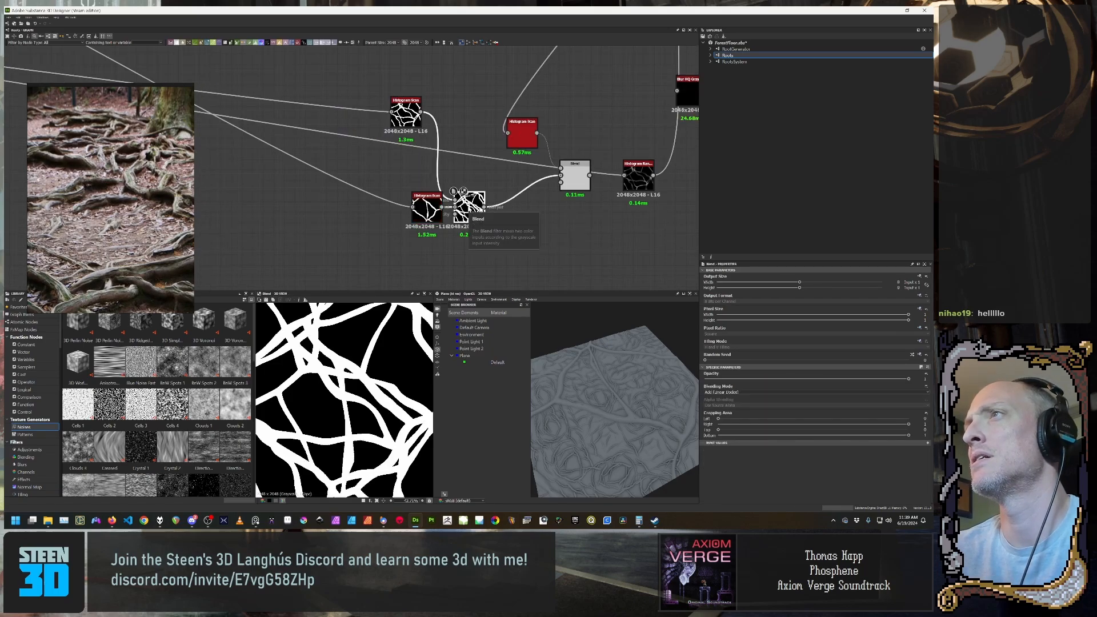
Step: Move Root Layer 1's Histogram Scan up in line with its source output and align Root Layer 2's Histogram Scan beneath it
drag(411, 117, 389, 90)
scroll(360, 136, down, 4)
middle_drag(300, 135, 540, 105)
scroll(537, 106, down, 2)
mouse_move(457, 109)
mouse_down()
mouse_move(458, 195)
mouse_move(445, 92)
mouse_up()
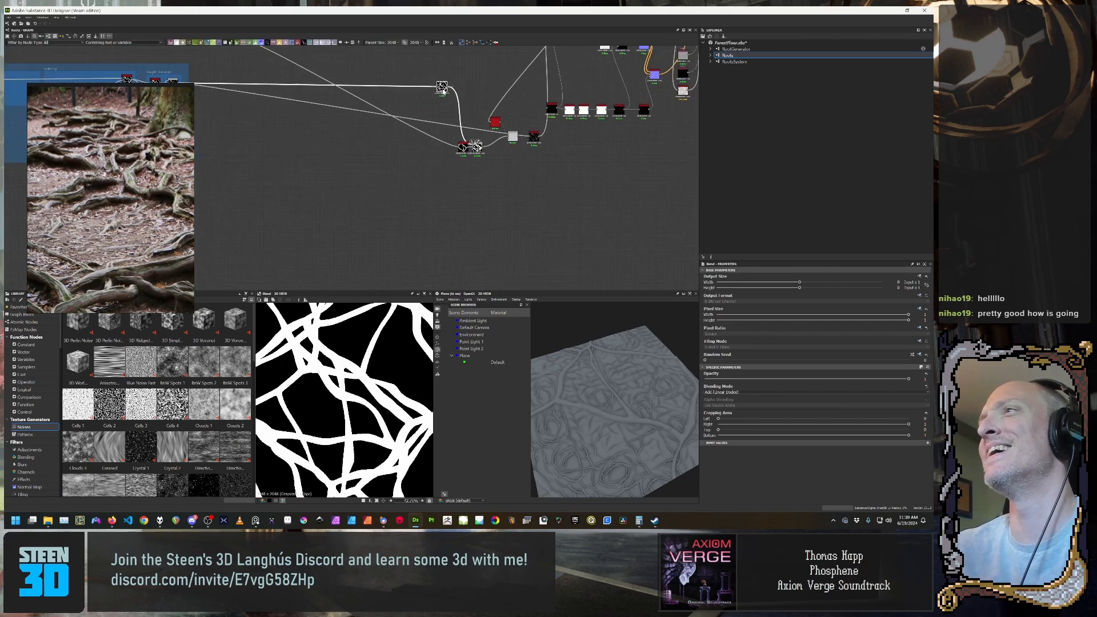
scroll(451, 165, up, 6)
middle_drag(461, 169, 428, 238)
drag(441, 199, 380, 200)
Step: Connect Root Layer 1's dot node to its mask Histogram Scan and move the scan down just above Root Layer 2's Histogram Scan
scroll(381, 200, down, 4)
middle_drag(380, 200, 506, 231)
middle_drag(380, 177, 355, 152)
scroll(367, 155, up, 4)
middle_drag(468, 196, 571, 213)
scroll(570, 213, down, 3)
middle_drag(472, 213, 455, 176)
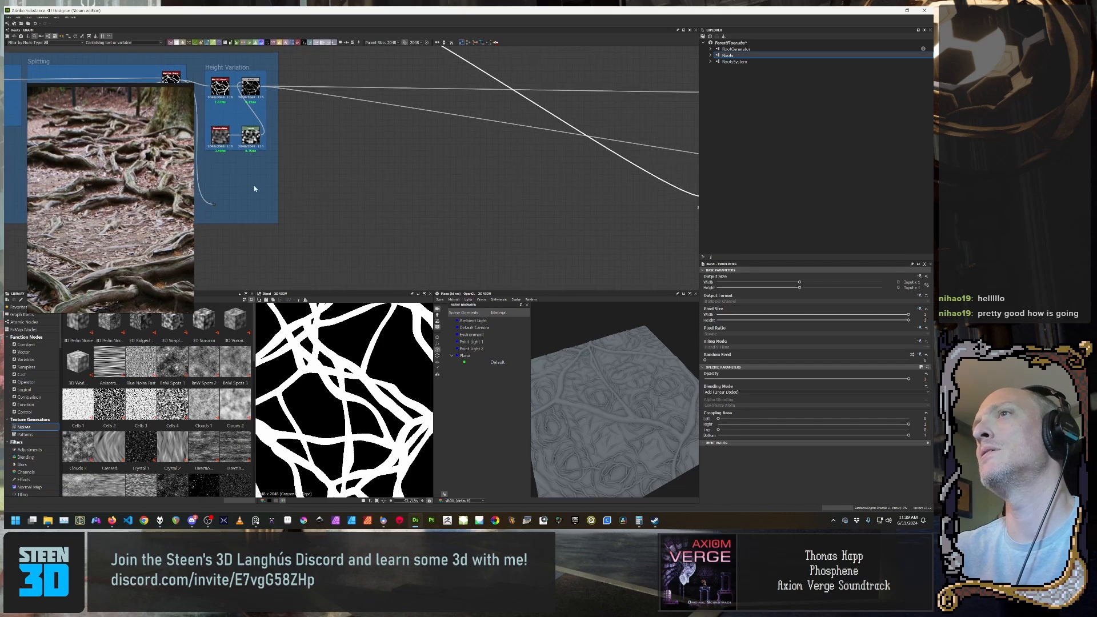
click(217, 204)
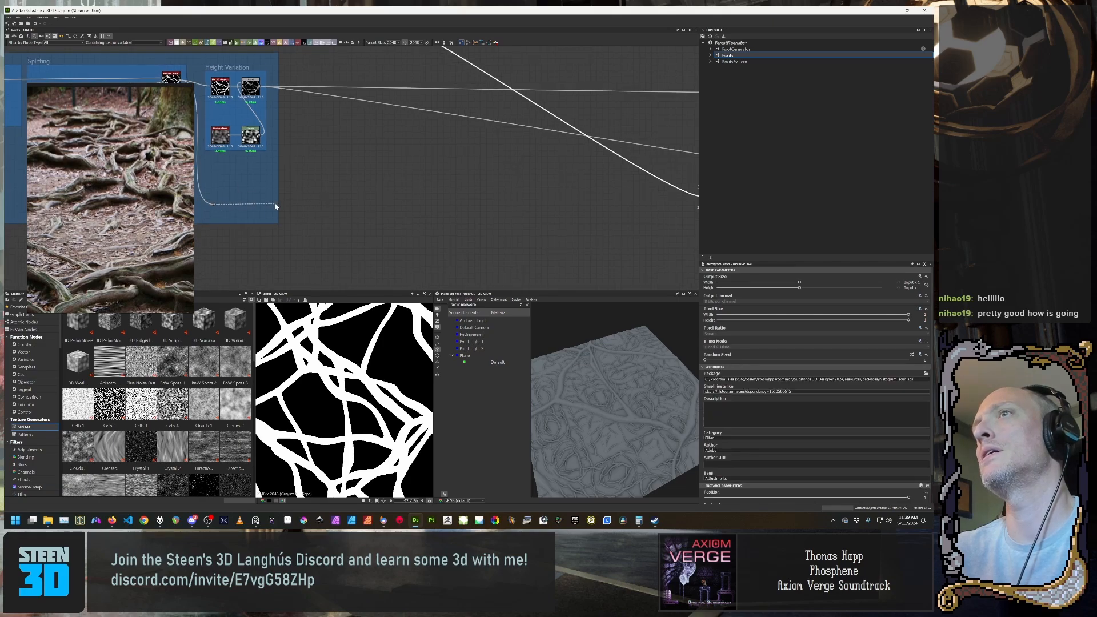
middle_drag(540, 187, 475, 206)
click(501, 125)
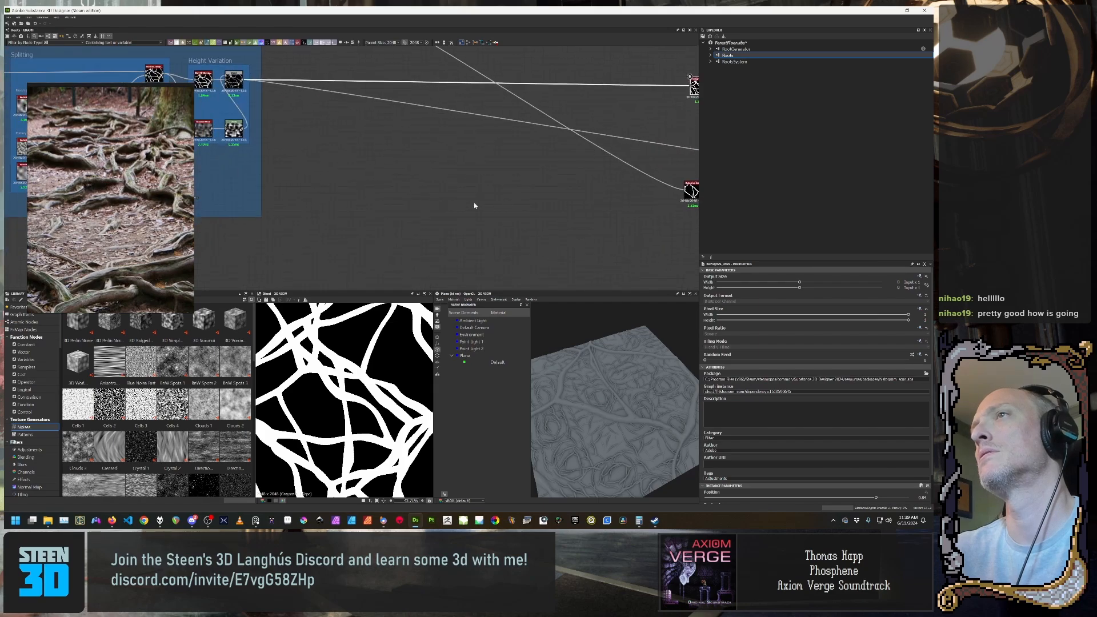
middle_drag(287, 177, 389, 163)
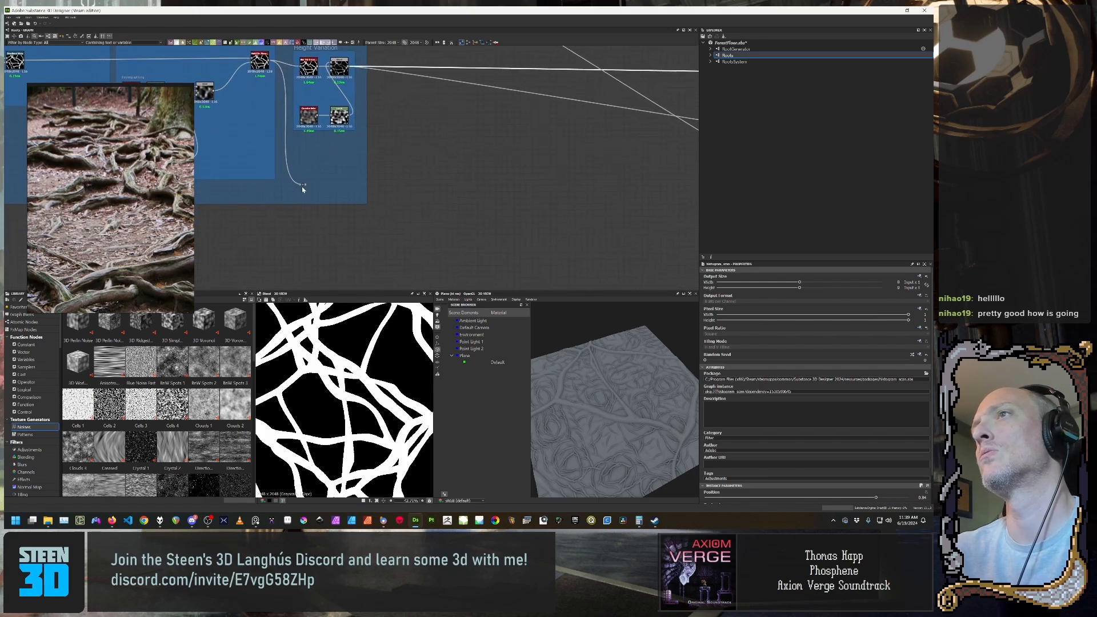
click(302, 185)
click(307, 185)
middle_drag(601, 142, 320, 234)
drag(521, 168, 515, 240)
Step: Preview the Blend merging both Histogram Scan masks and check the rerouted link back to Root Layer 1's dot node
middle_drag(472, 290, 287, 186)
scroll(286, 187, down, 1)
middle_drag(462, 191, 425, 206)
scroll(364, 194, up, 3)
click(426, 192)
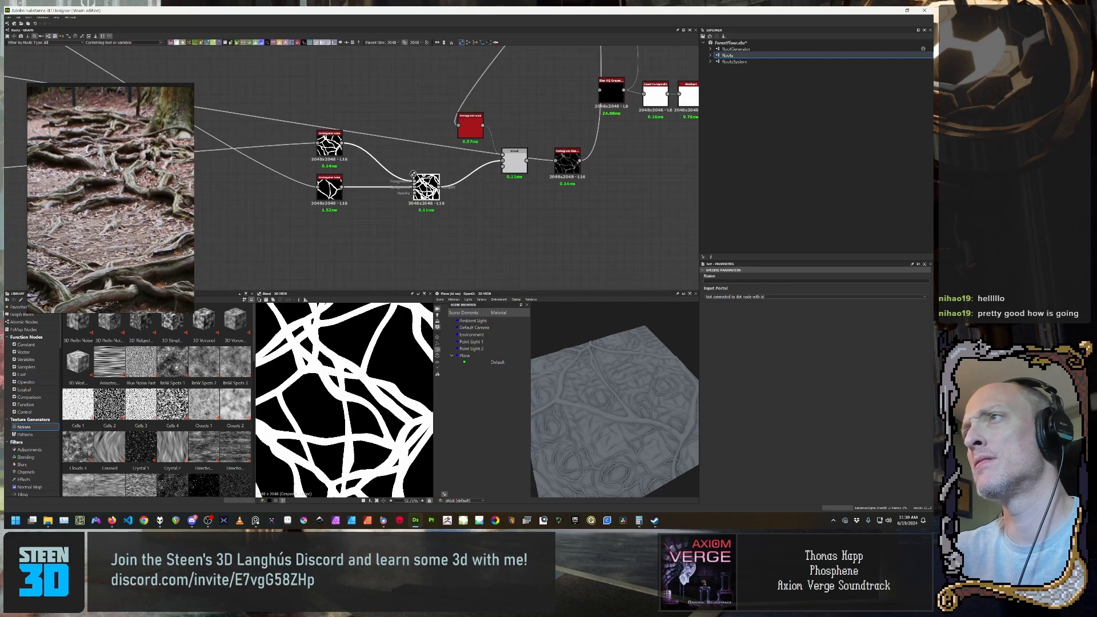
scroll(355, 374, down, 5)
scroll(348, 365, up, 3)
middle_drag(345, 228, 448, 228)
scroll(417, 238, down, 2)
scroll(456, 217, down, 2)
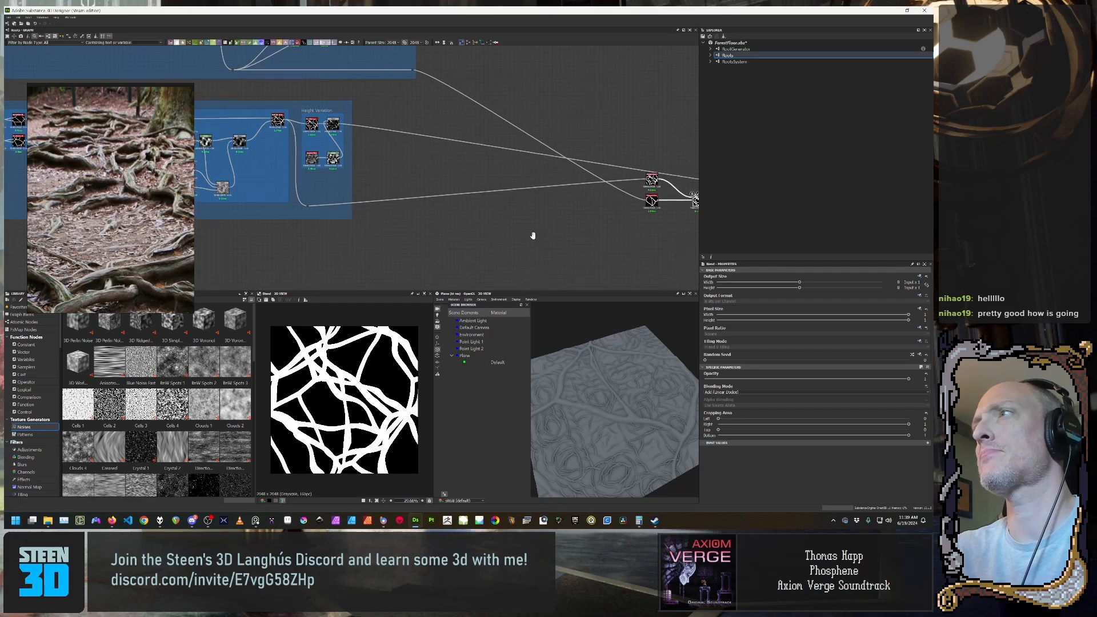
Step: Preview the Histogram Range node and move the Blend before it down in line with the mask-merging Blend
middle_drag(649, 223, 527, 237)
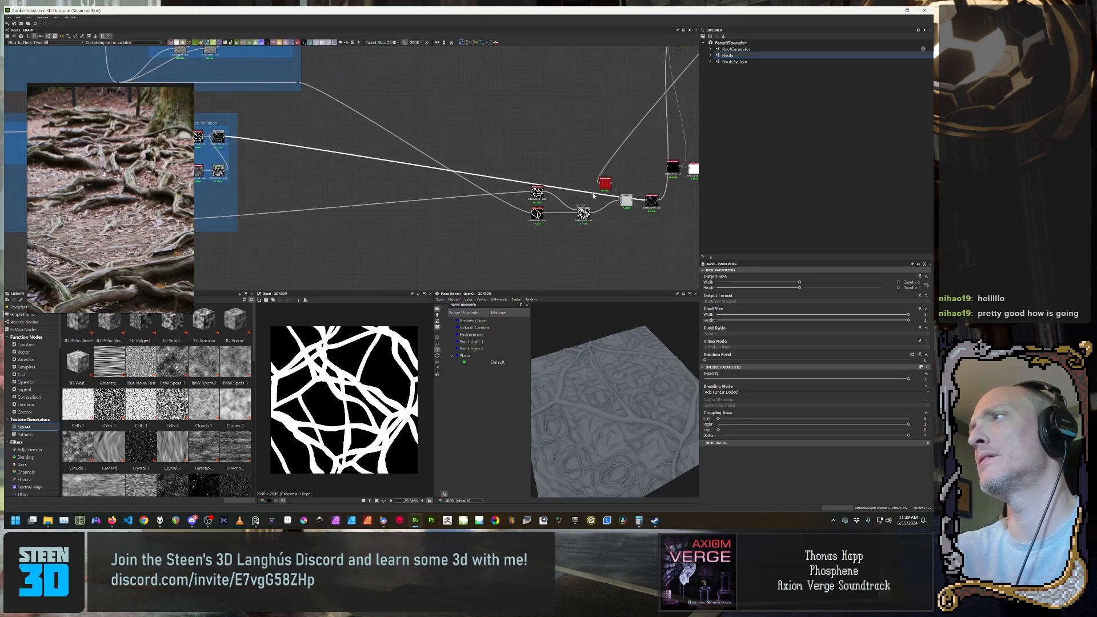
click(651, 207)
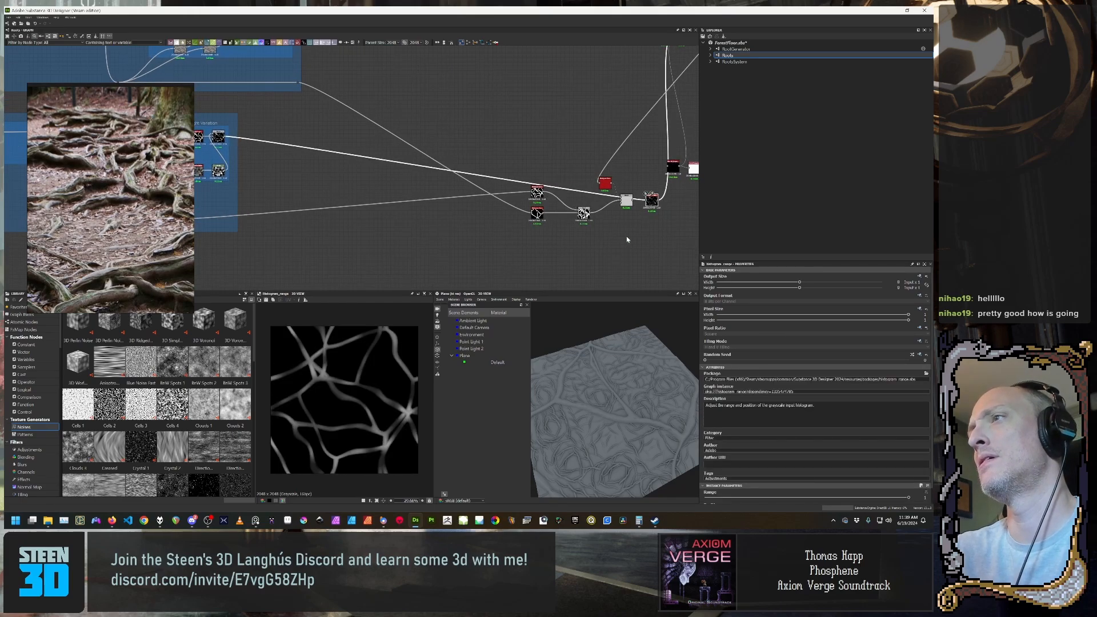
middle_drag(627, 240, 558, 240)
scroll(440, 215, up, 5)
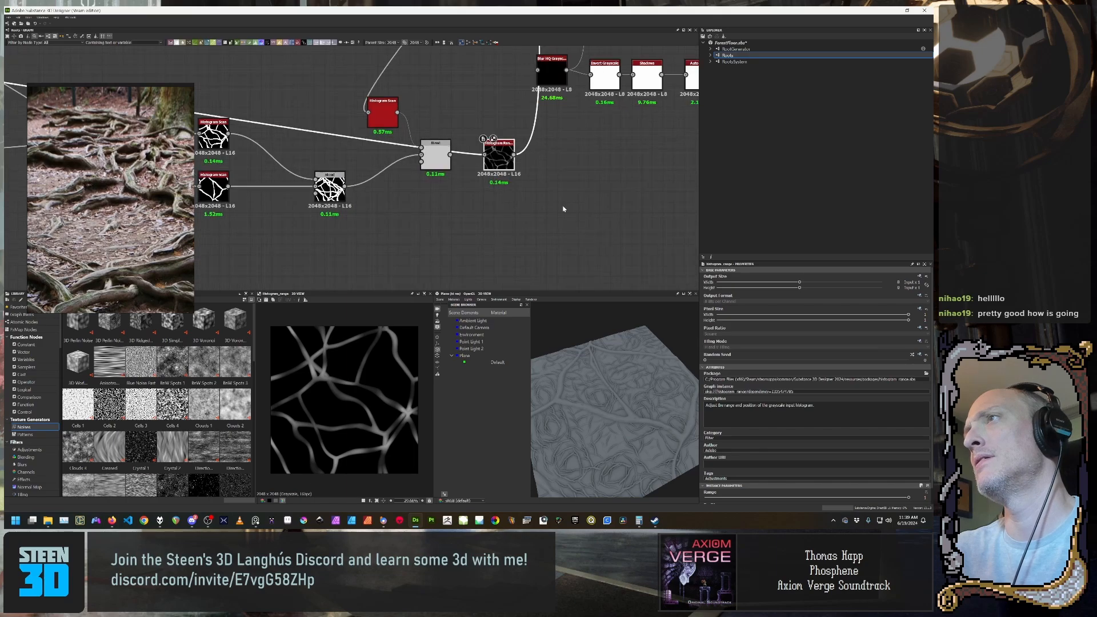
scroll(554, 205, up, 2)
middle_drag(390, 220, 458, 263)
drag(479, 209, 465, 245)
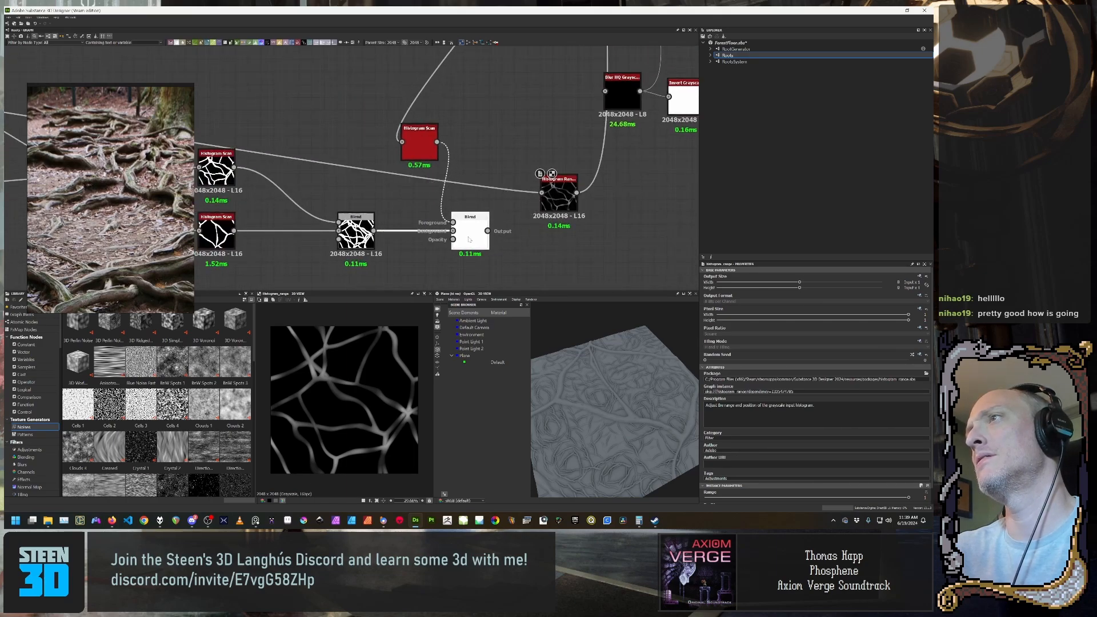
Step: Move the third Histogram Scan up away from the Blend it feeds, preview it, and trace its incoming link upstream
middle_drag(384, 221, 488, 207)
scroll(488, 207, down, 2)
scroll(489, 207, down, 6)
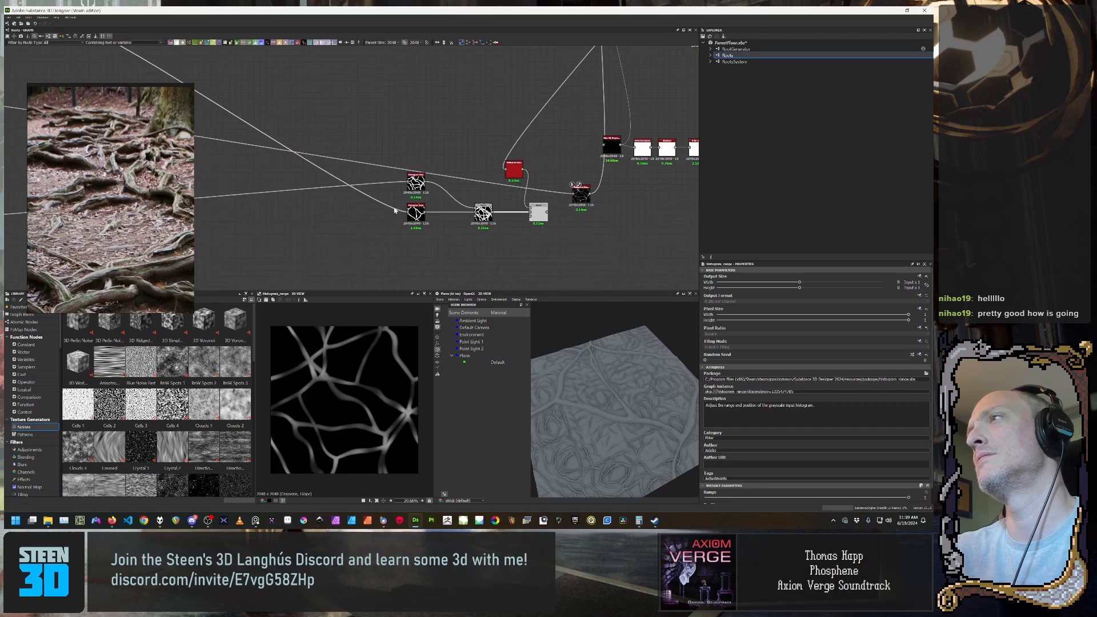
middle_drag(590, 189, 495, 227)
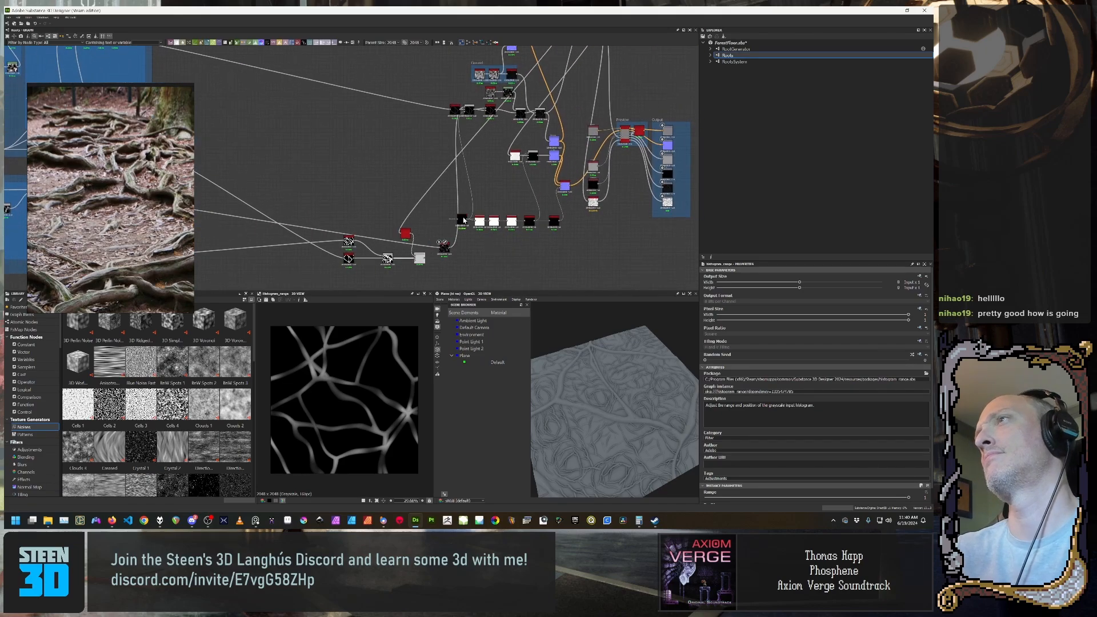
drag(407, 233, 409, 216)
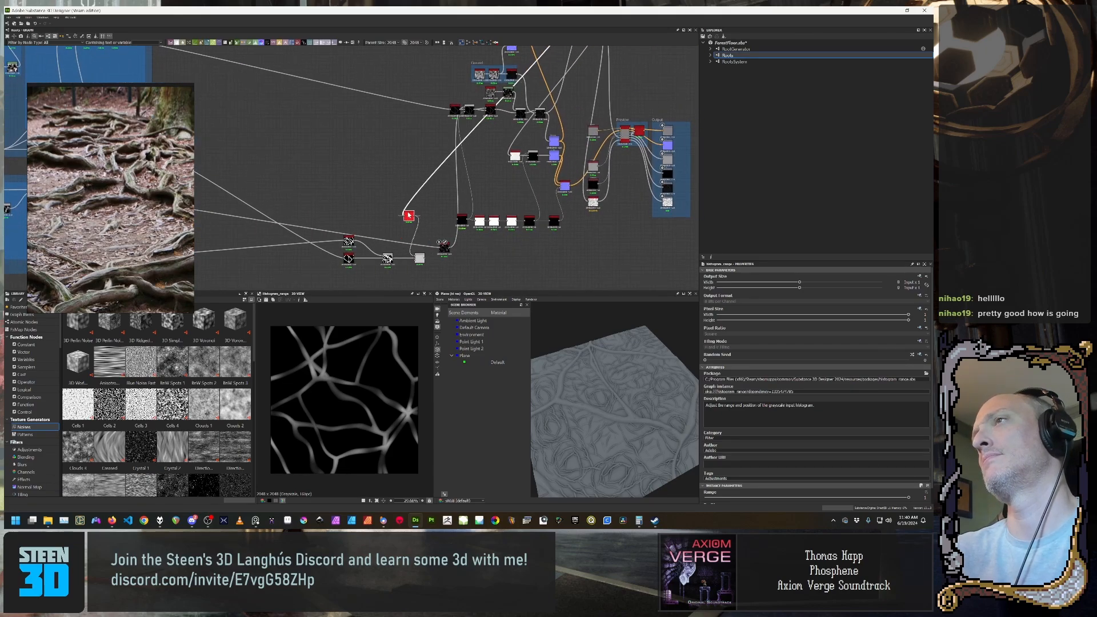
scroll(407, 221, up, 5)
middle_drag(407, 223, 481, 121)
scroll(481, 123, down, 3)
scroll(352, 157, down, 3)
middle_drag(352, 158, 537, 193)
scroll(538, 194, down, 3)
middle_drag(441, 238, 485, 222)
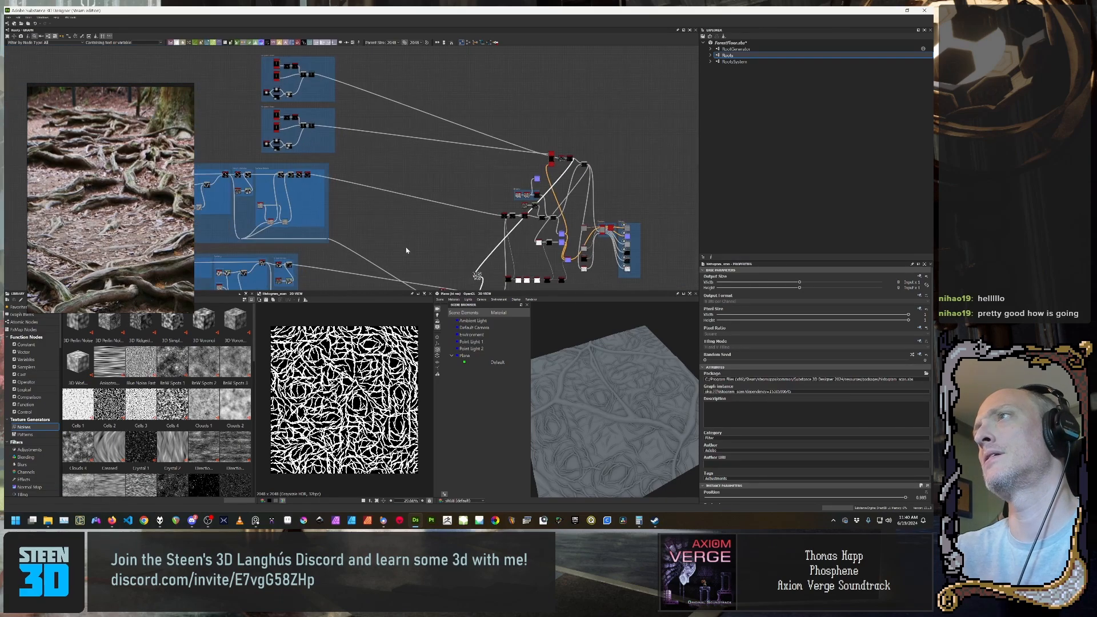
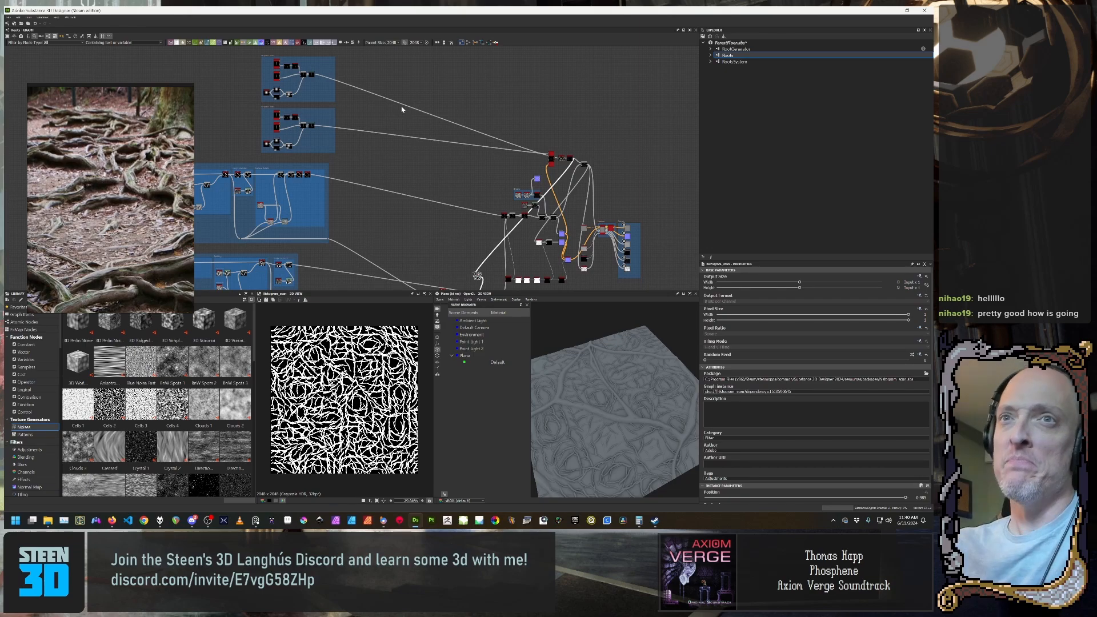
Step: Examine the root shapes and overlaps in the Primary Ref photo and compare them with the material in the 3D view
scroll(133, 181, down, 2)
scroll(133, 181, down, 2)
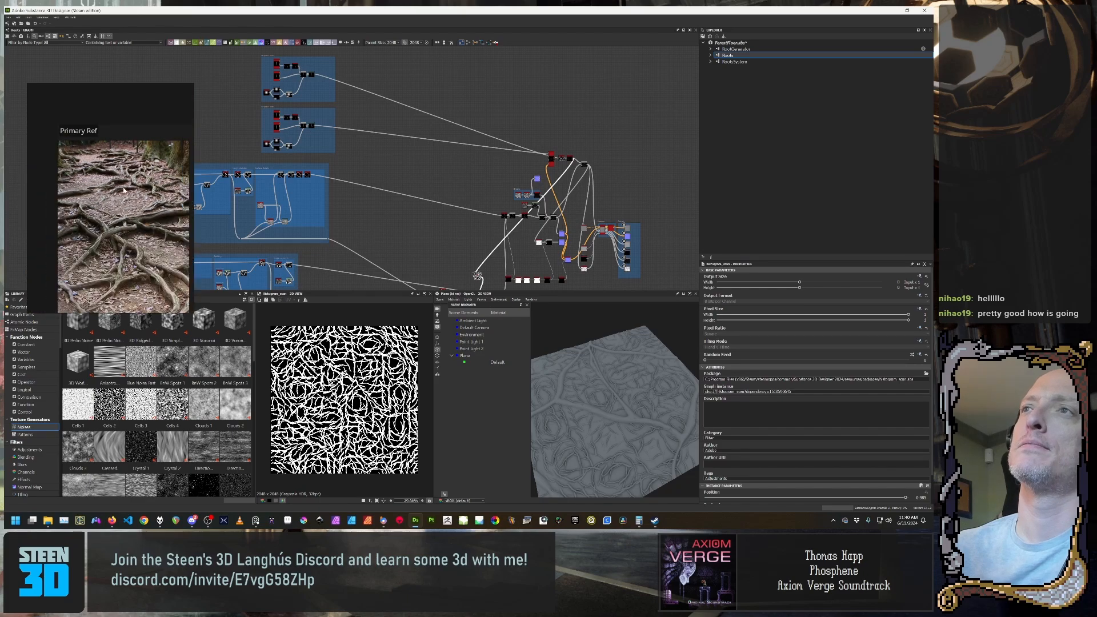
scroll(118, 170, up, 4)
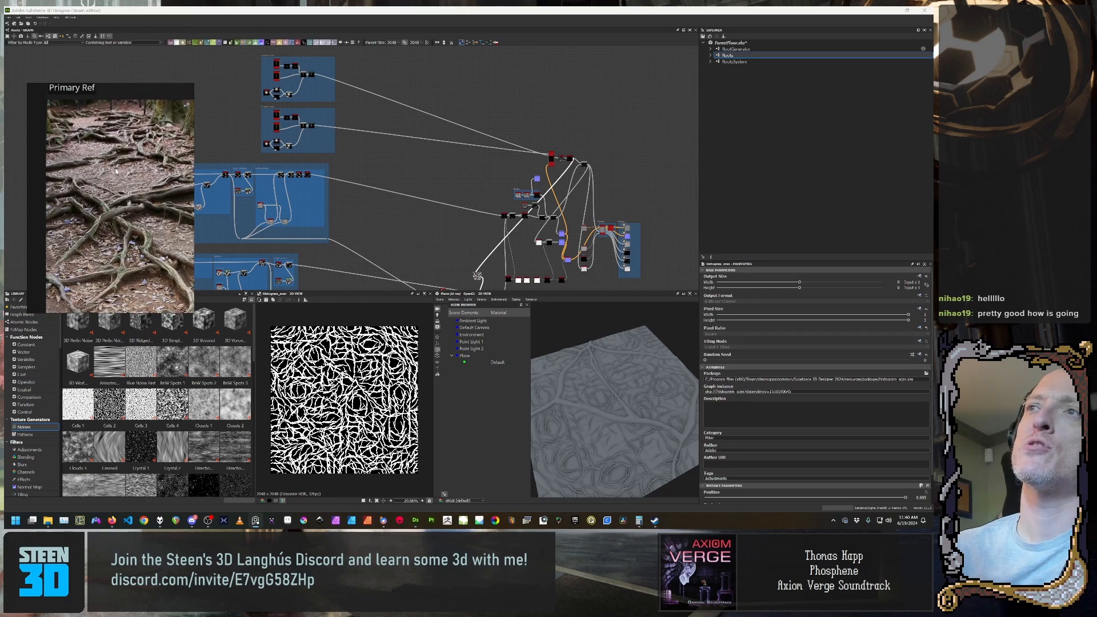
scroll(114, 194, down, 2)
scroll(118, 183, up, 3)
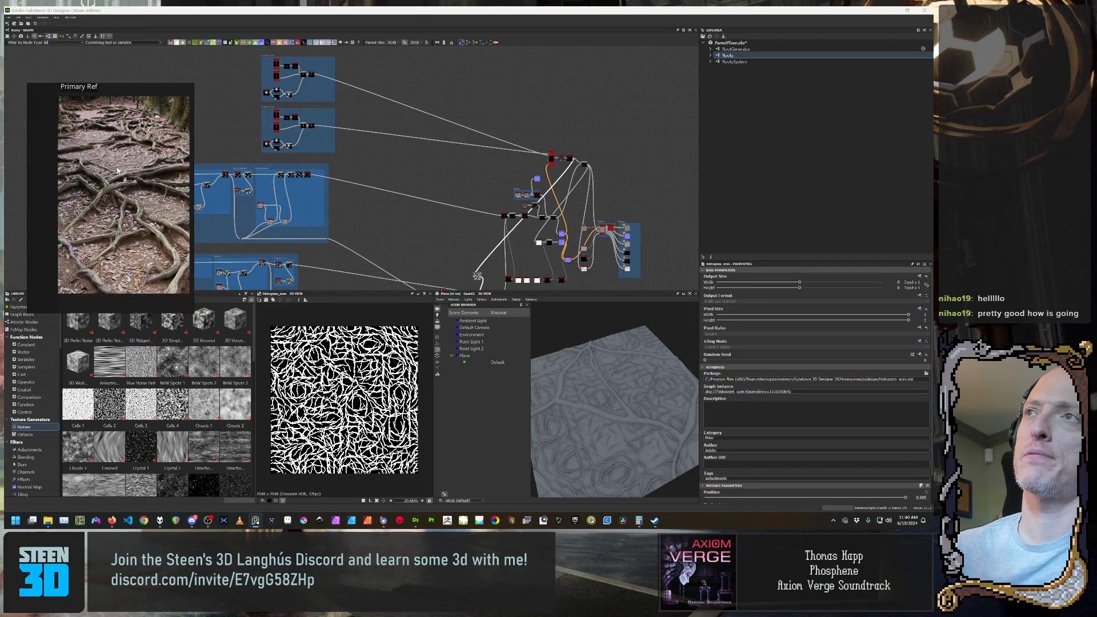
middle_drag(119, 197, 76, 151)
middle_drag(139, 182, 115, 167)
scroll(137, 194, up, 2)
scroll(120, 202, down, 3)
scroll(120, 190, up, 3)
scroll(111, 186, down, 2)
scroll(129, 183, up, 2)
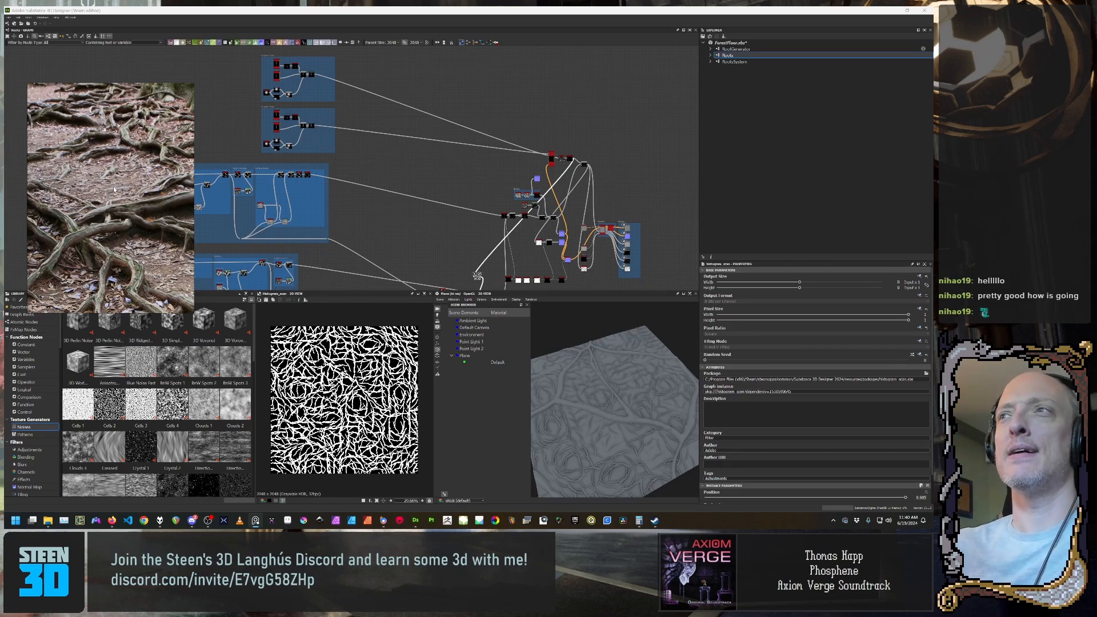
scroll(114, 190, down, 2)
mouse_move(139, 207)
middle_down()
mouse_move(143, 183)
mouse_move(141, 193)
mouse_move(117, 187)
mouse_move(132, 198)
middle_up()
scroll(143, 183, down, 2)
scroll(136, 195, up, 2)
mouse_move(606, 448)
mouse_down()
mouse_move(569, 464)
mouse_move(620, 492)
mouse_move(620, 441)
mouse_up()
scroll(607, 474, up, 3)
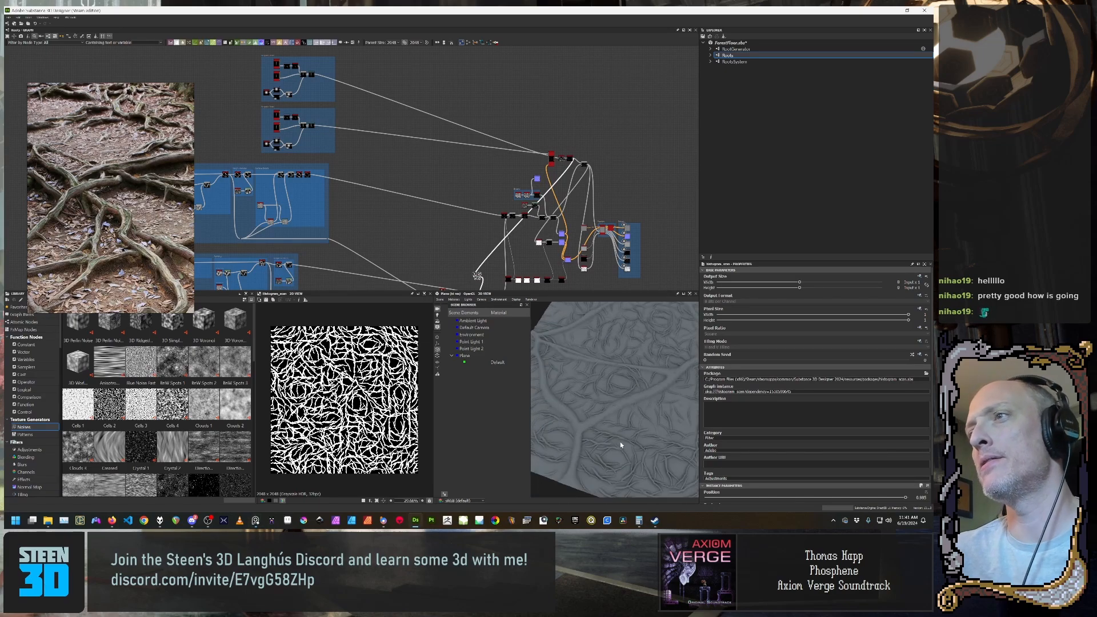
Step: Preview the mask output at the dot node on the edge of the Root Layer 2 frame
scroll(423, 190, down, 3)
middle_drag(431, 190, 461, 152)
scroll(422, 193, up, 4)
scroll(394, 211, up, 2)
middle_drag(394, 210, 463, 218)
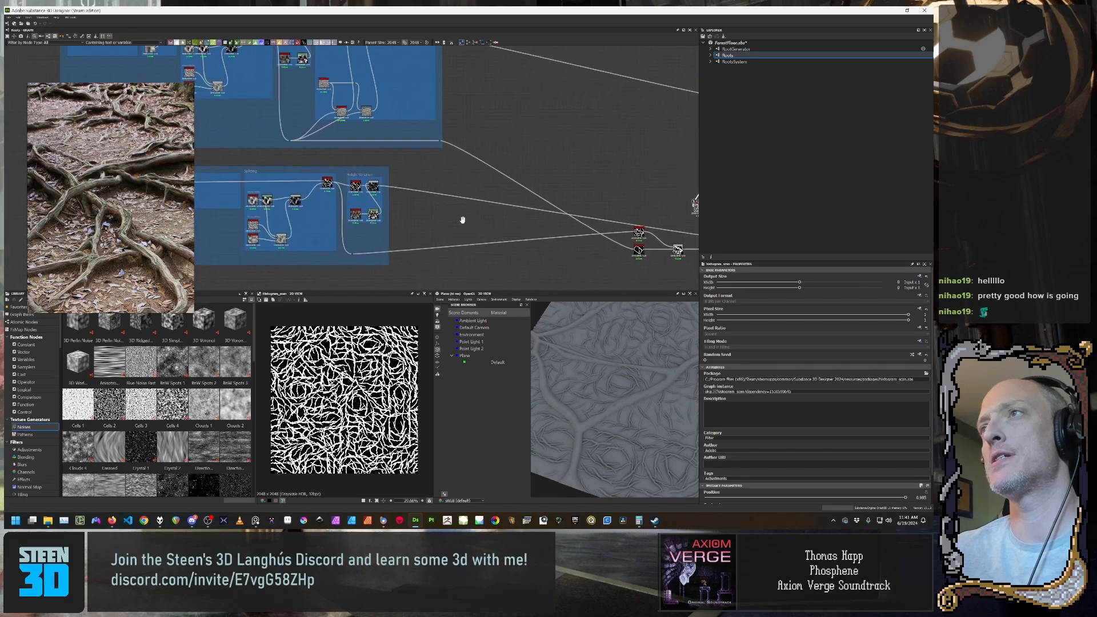
middle_drag(368, 255, 416, 272)
scroll(478, 191, down, 2)
scroll(482, 162, up, 2)
middle_drag(482, 162, 439, 187)
scroll(504, 233, up, 1)
double_click(420, 163)
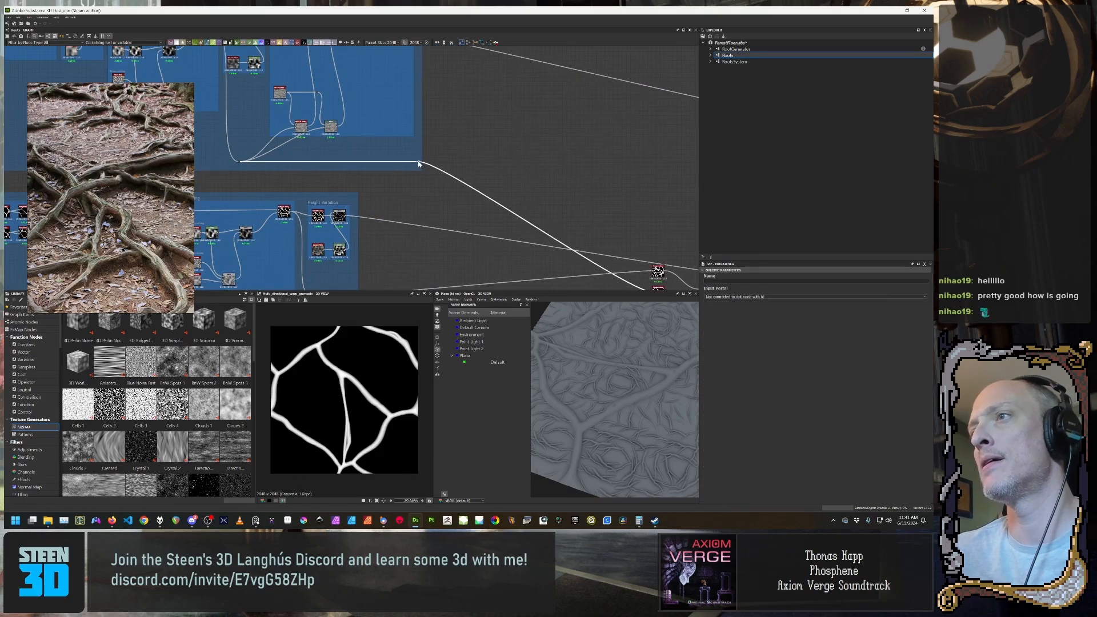
Step: Trace the mask link back to the Multi Directional Warp ending Root Layer 2's Splitting frame and open that node's properties
scroll(367, 204, up, 2)
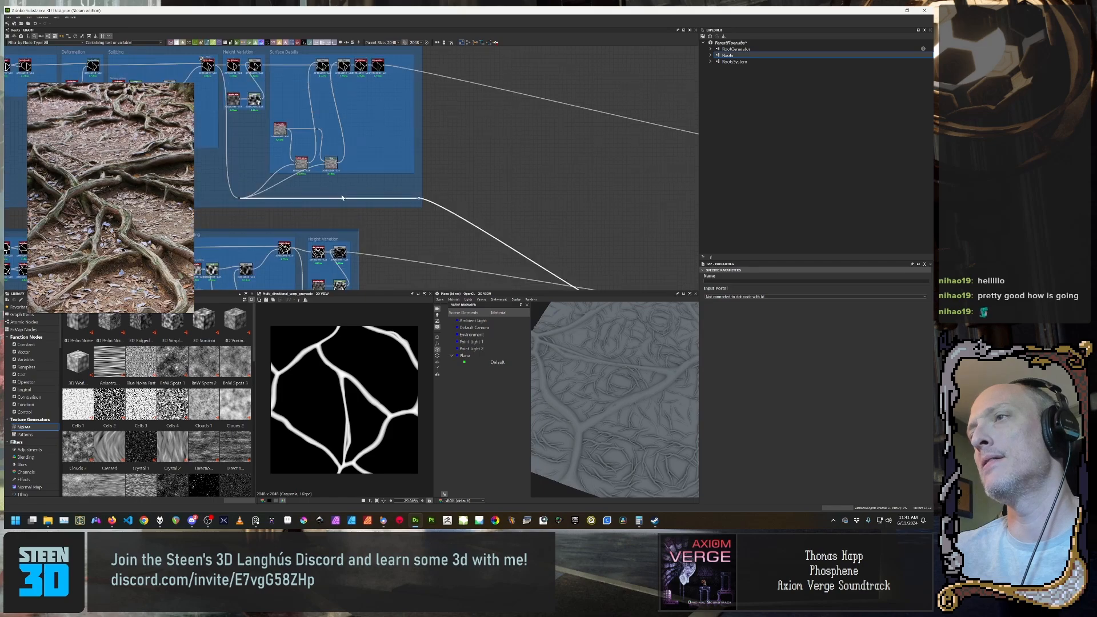
scroll(303, 360, up, 3)
scroll(309, 346, down, 1)
middle_drag(431, 83, 507, 144)
scroll(249, 169, up, 1)
middle_drag(249, 170, 323, 205)
scroll(323, 206, up, 1)
click(332, 120)
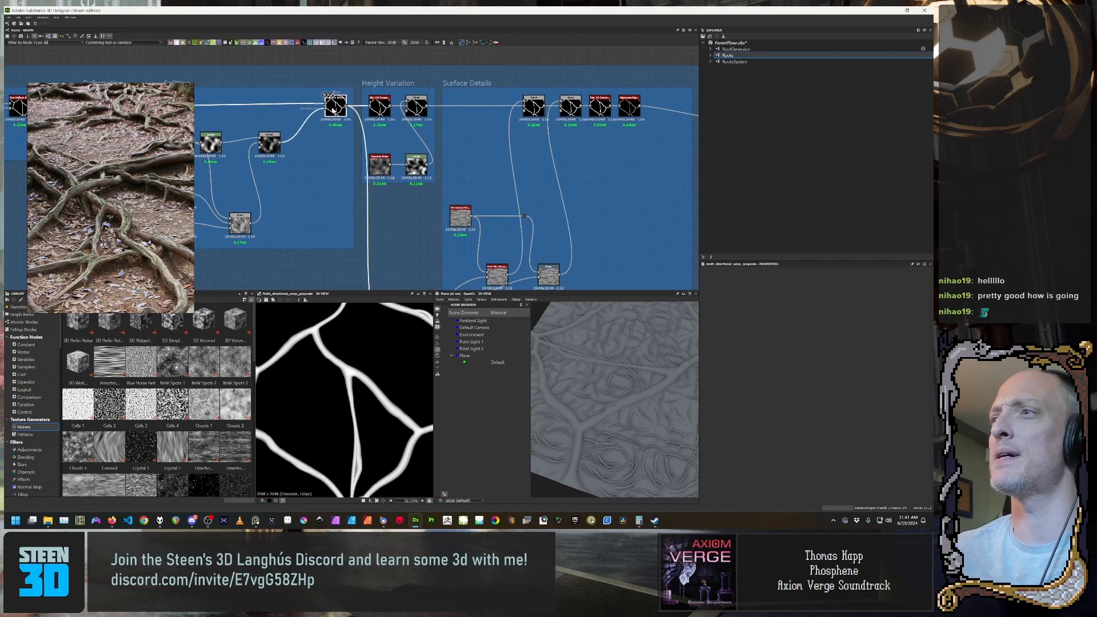
Step: Examine how Root Layer 2's Splitting output feeds Height Variation, Surface Details and the mask dot node, and select the Height Variation frame
middle_drag(425, 206, 421, 32)
scroll(386, 161, down, 1)
middle_drag(469, 61, 421, 220)
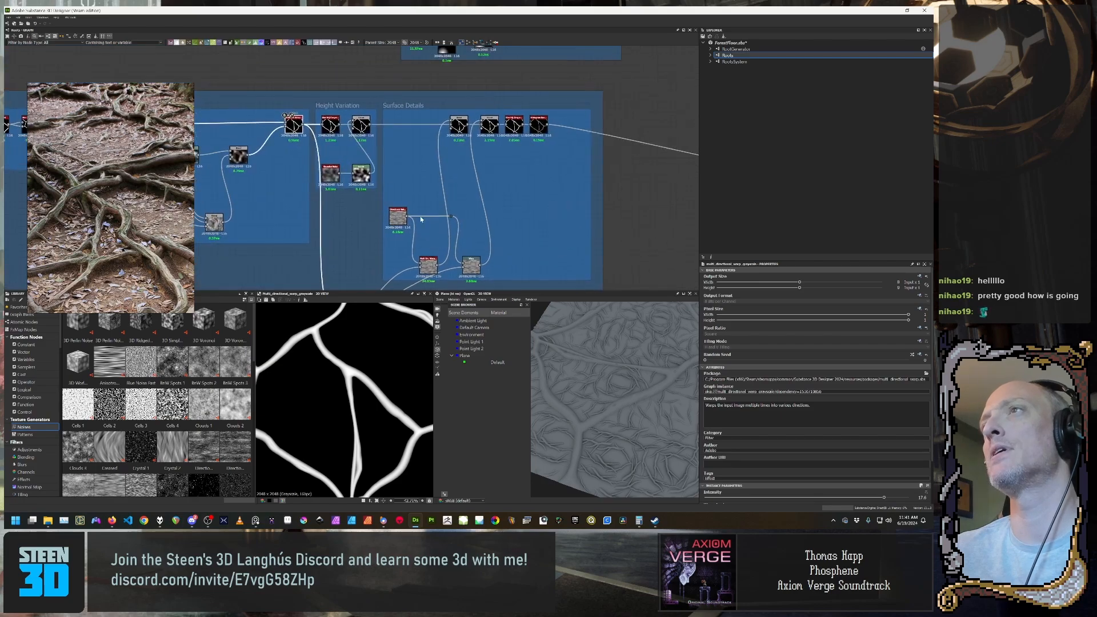
middle_drag(520, 246, 496, 246)
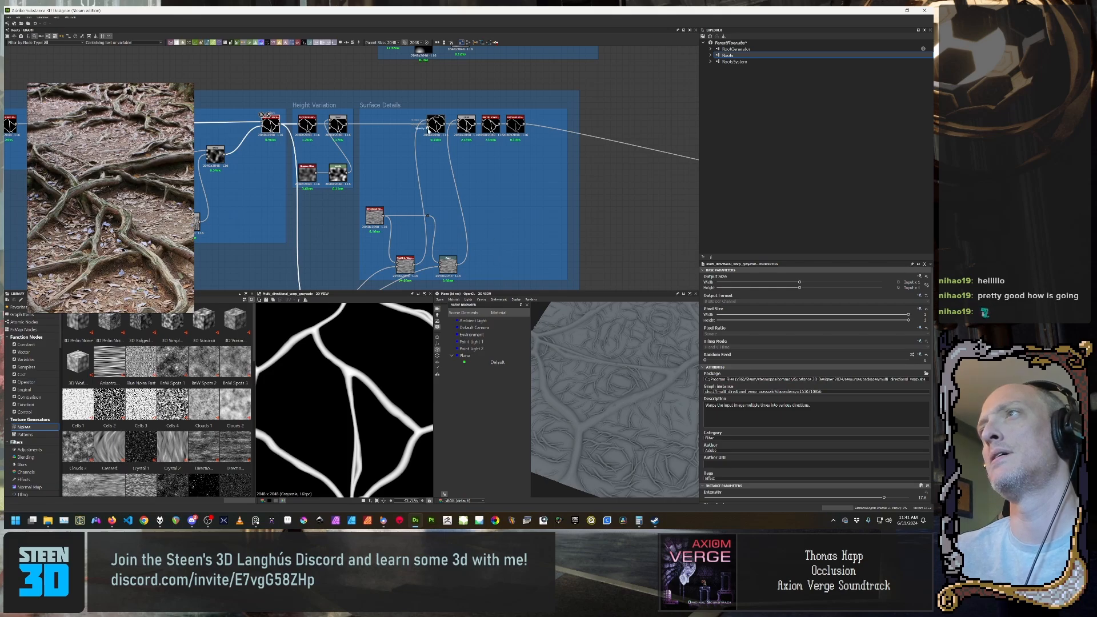
middle_drag(509, 222, 475, 50)
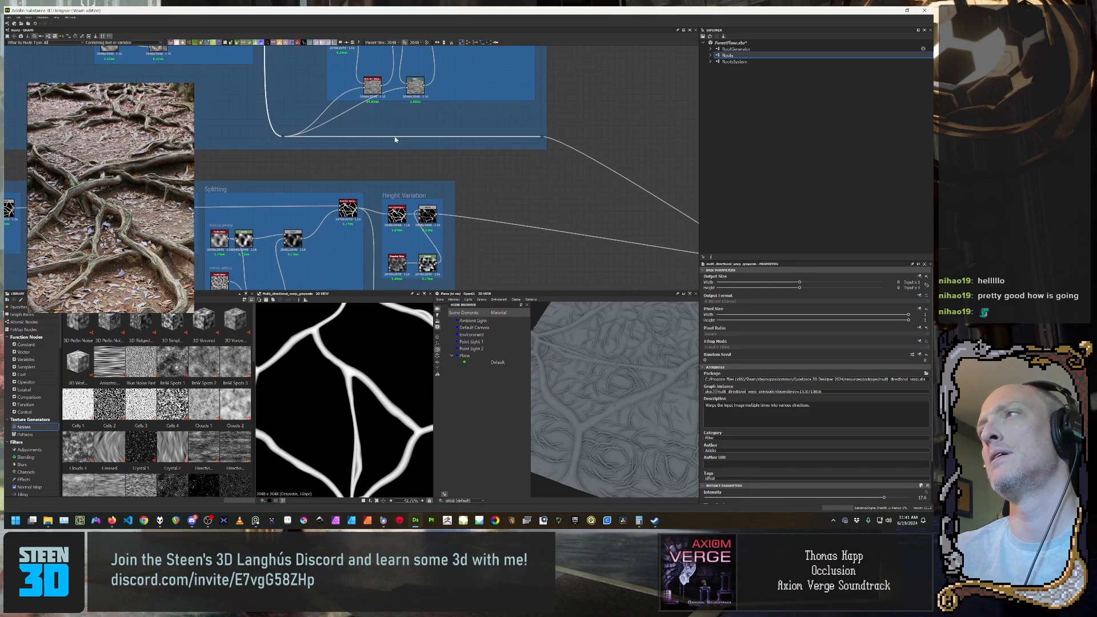
middle_drag(473, 150, 467, 178)
middle_drag(306, 93, 435, 255)
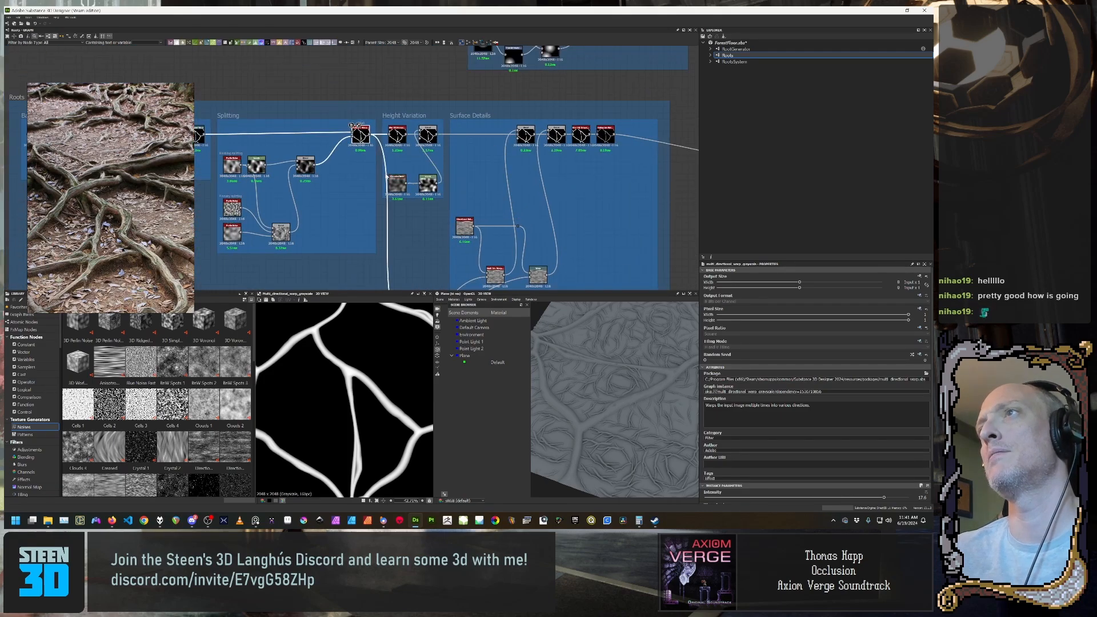
click(363, 122)
click(394, 121)
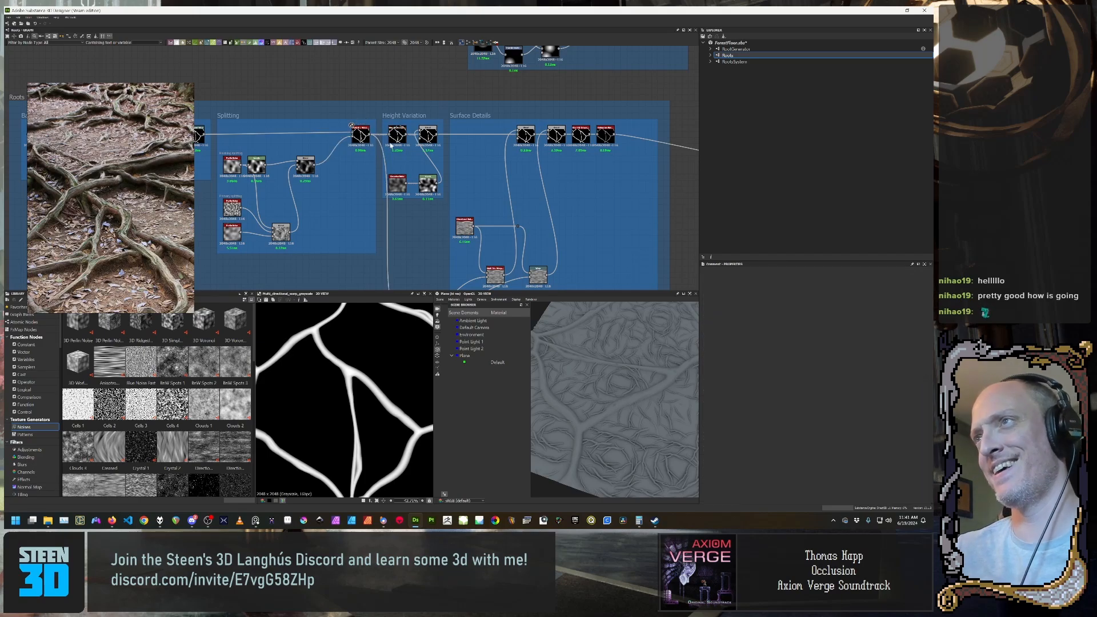
Step: Insert a Histogram Scan node into Root Layer 2's mask link, just before the dot on the frame's edge
middle_drag(618, 217, 496, 96)
scroll(496, 96, down, 1)
scroll(496, 95, up, 3)
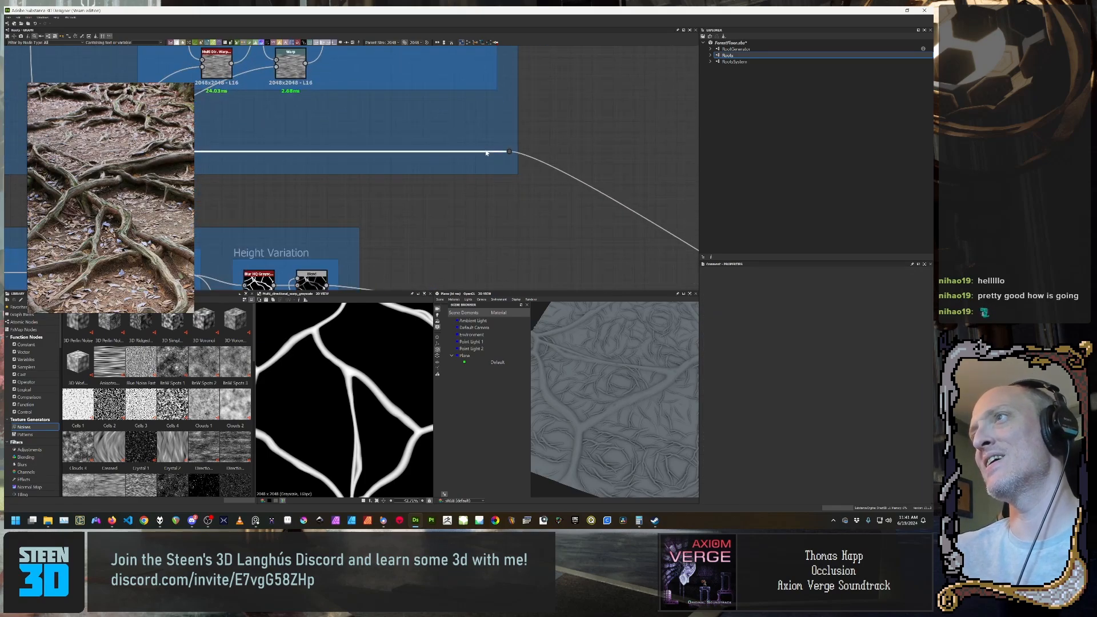
key(space)
text(hist)
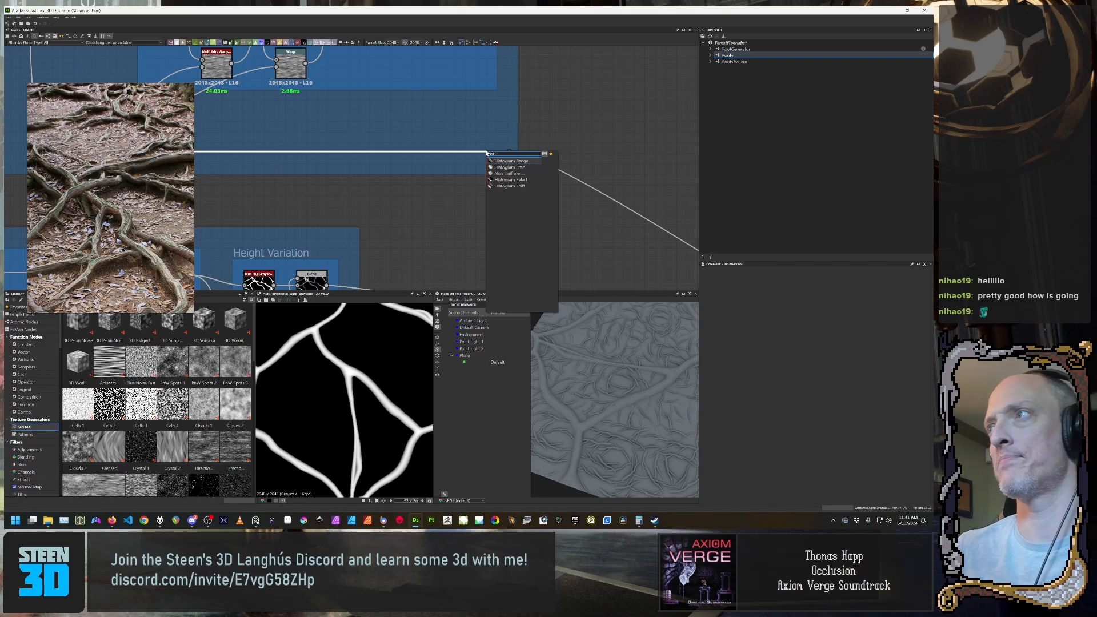
click(509, 167)
drag(297, 148, 481, 152)
scroll(808, 464, down, 1)
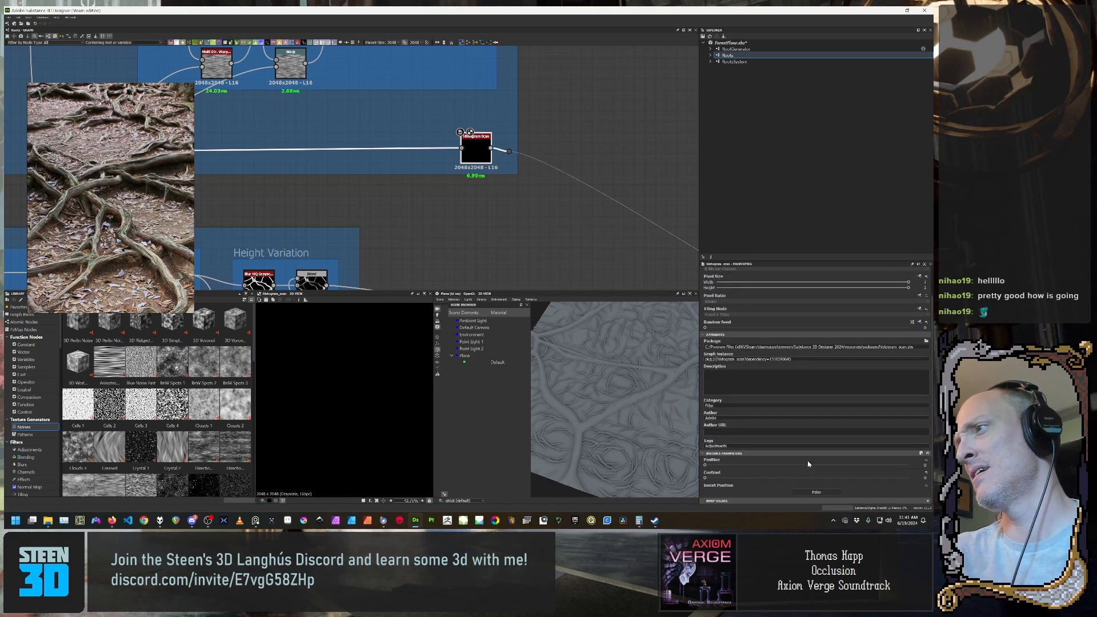
Step: Set the new Histogram Scan's Position to 1 and its Contrast to the minimum
drag(754, 466, 935, 471)
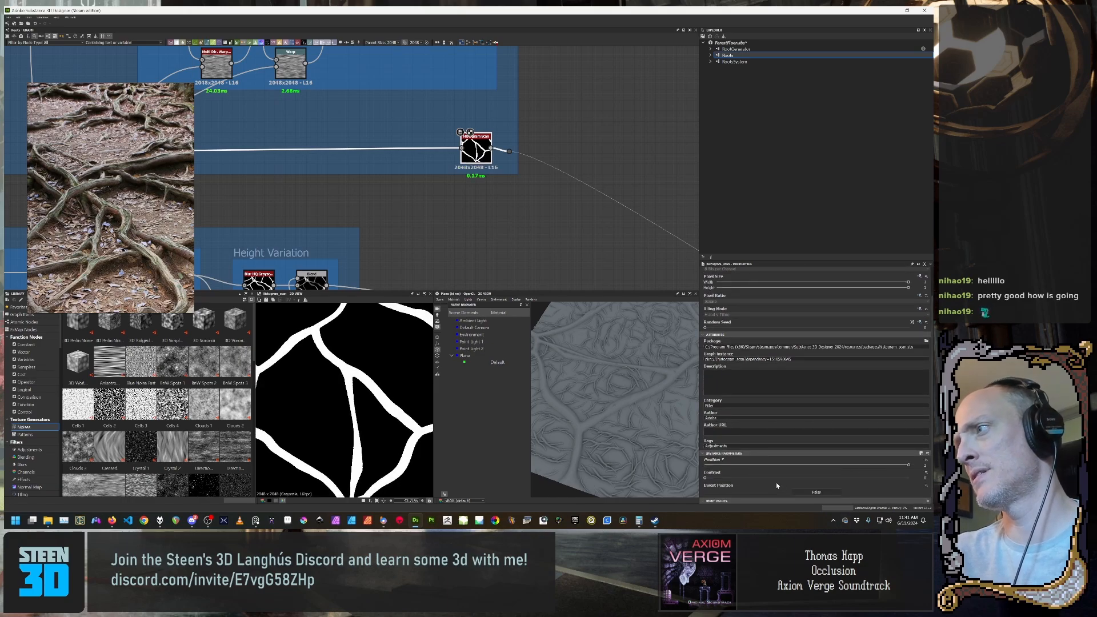
drag(706, 479, 655, 474)
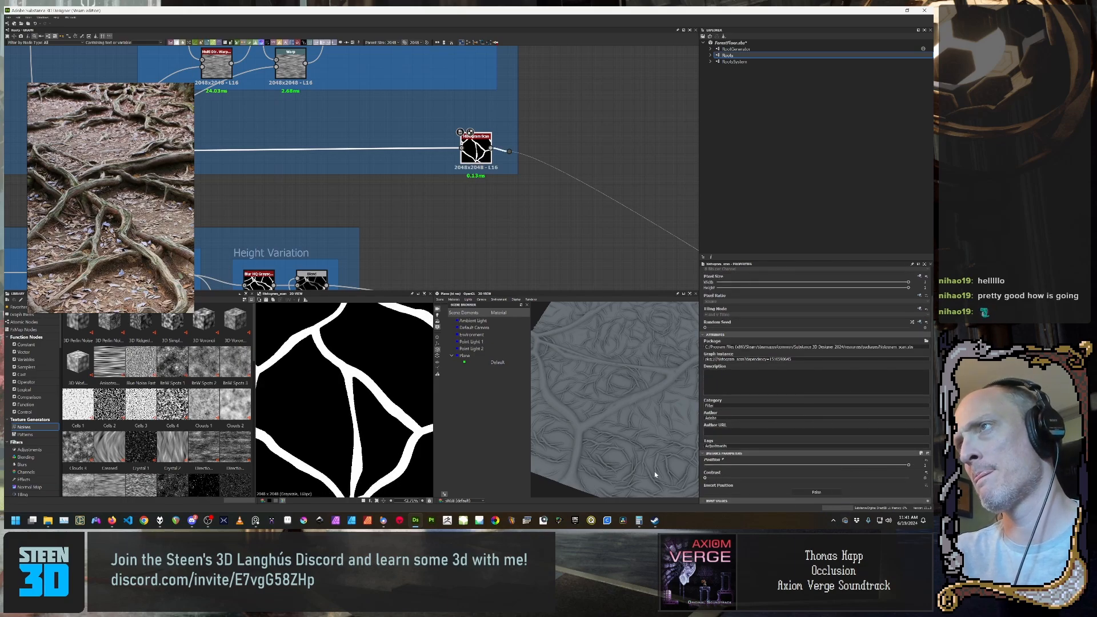
click(525, 222)
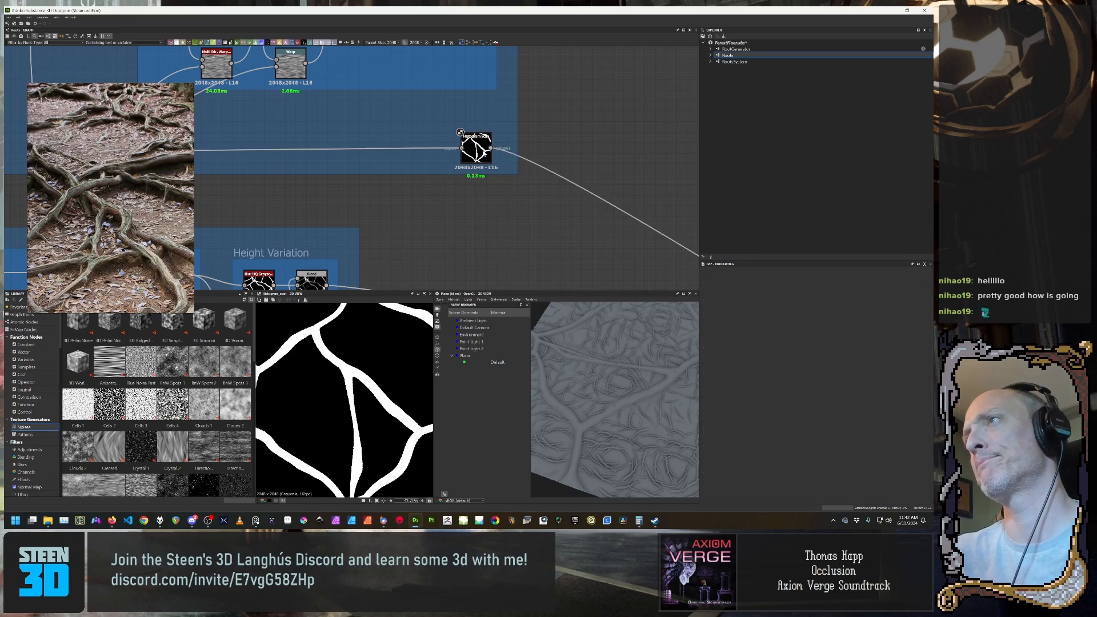
Step: Delete the old Histogram Scan on Root Layer 2's mask link beside the mask Blend node
scroll(503, 117, down, 6)
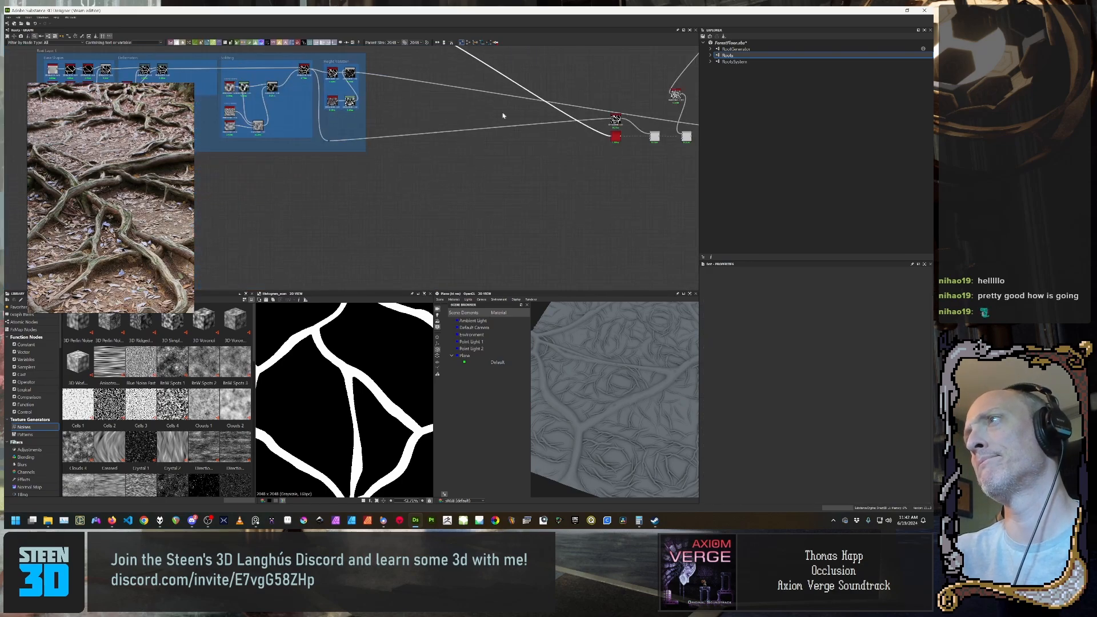
scroll(503, 116, up, 3)
click(396, 121)
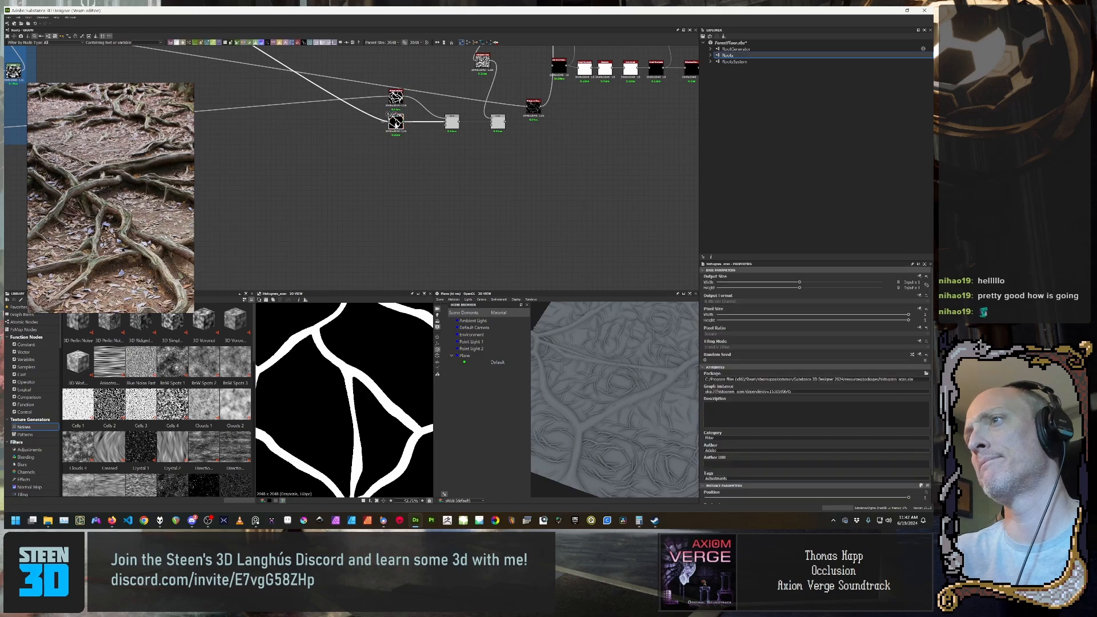
key(Delete)
Step: Add a dot node to Root Layer 2's mask link, place it just before the mask Blend, and select that Blend
middle_drag(225, 81, 387, 245)
scroll(388, 246, down, 1)
middle_drag(468, 251, 480, 215)
scroll(478, 213, down, 1)
alt+click(455, 185)
drag(454, 185, 535, 236)
scroll(512, 254, up, 1)
click(594, 234)
Step: Move the remaining mask Histogram Scan back to the edge of the root layer frame below Root Layer 2
middle_drag(477, 219, 629, 191)
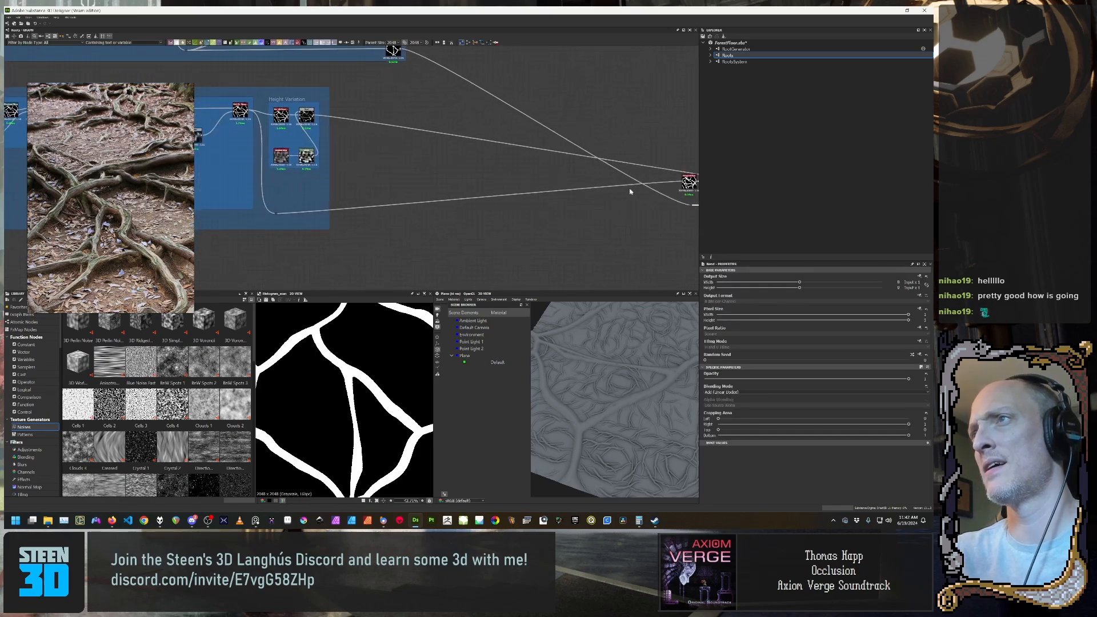
scroll(629, 191, down, 1)
middle_drag(415, 221, 434, 222)
middle_drag(598, 211, 443, 215)
drag(545, 193, 233, 217)
middle_drag(249, 230, 447, 175)
scroll(430, 208, down, 2)
scroll(447, 175, up, 3)
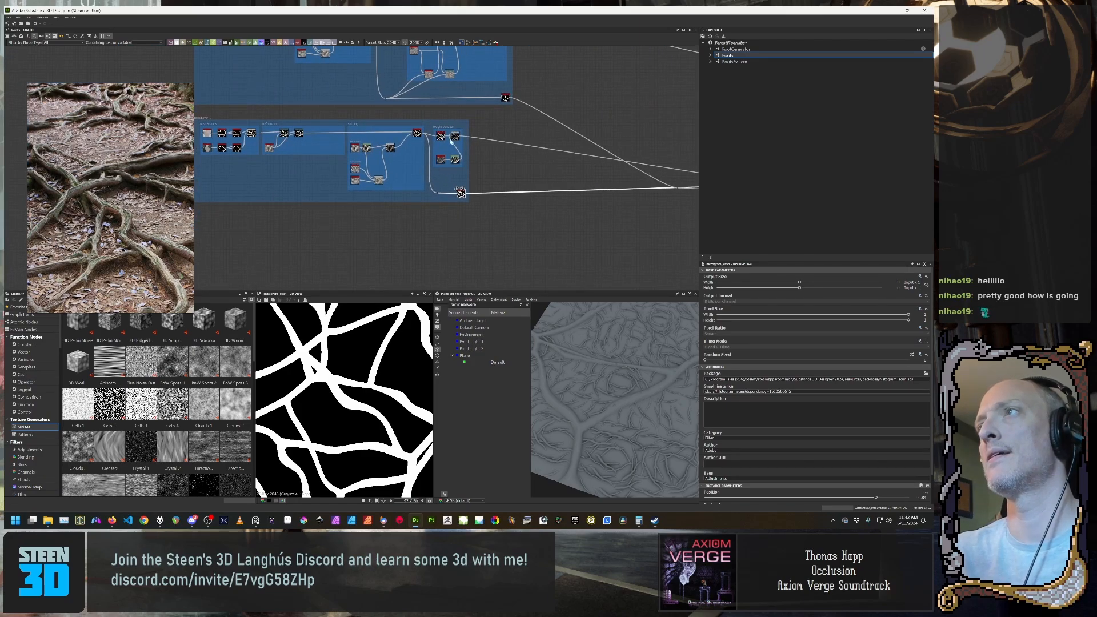
Step: Preview the lower root layer's Height Variation Blend and its mask Histogram Scan
double_click(456, 138)
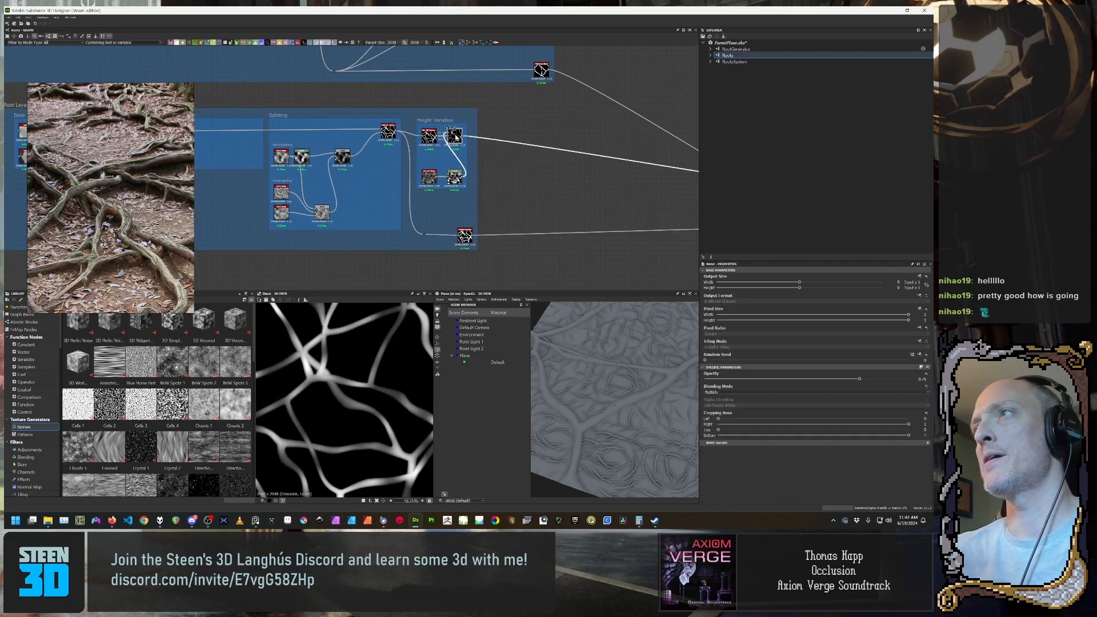
scroll(467, 235, down, 2)
double_click(467, 230)
Step: Move the dot on Root Layer 2's mask link up close to the height of the mask Blend's input
middle_drag(542, 203, 522, 224)
drag(487, 233, 494, 212)
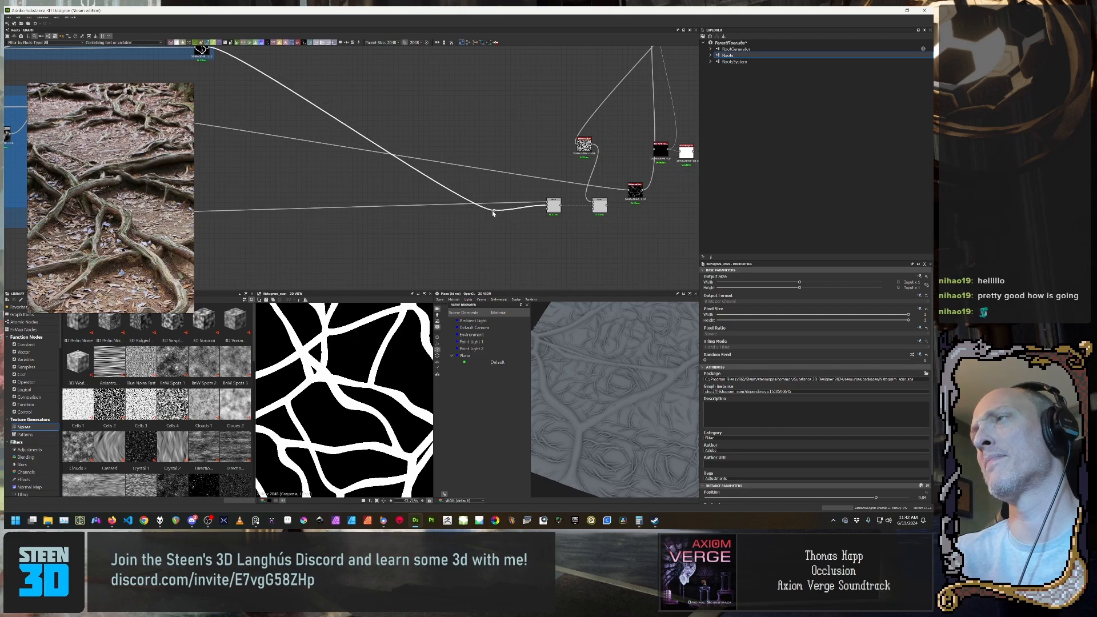
scroll(427, 229, down, 3)
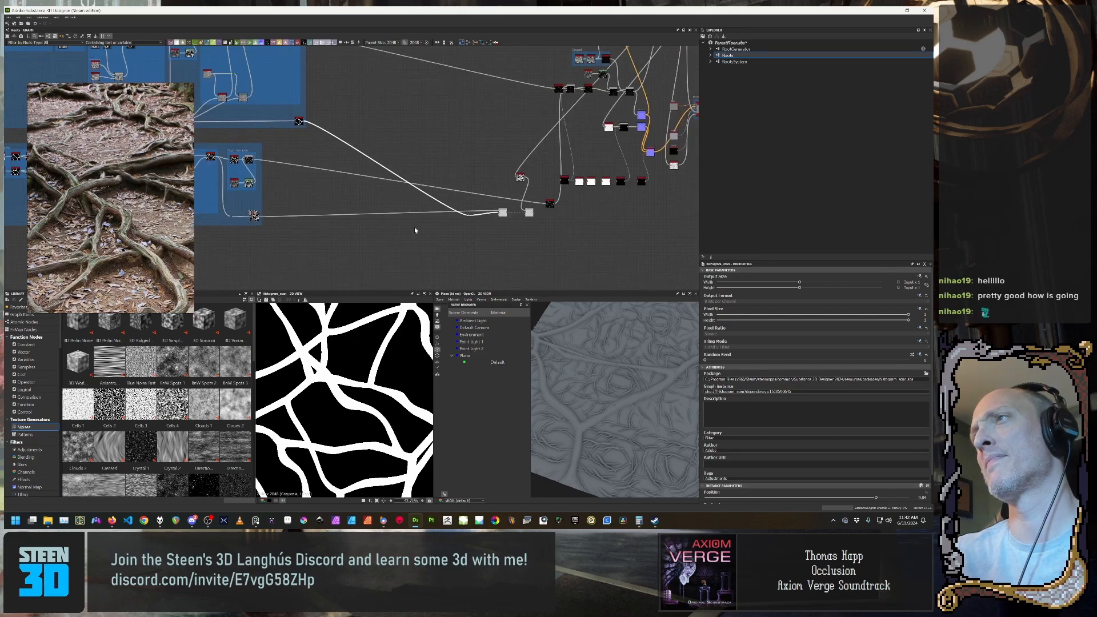
scroll(446, 225, down, 3)
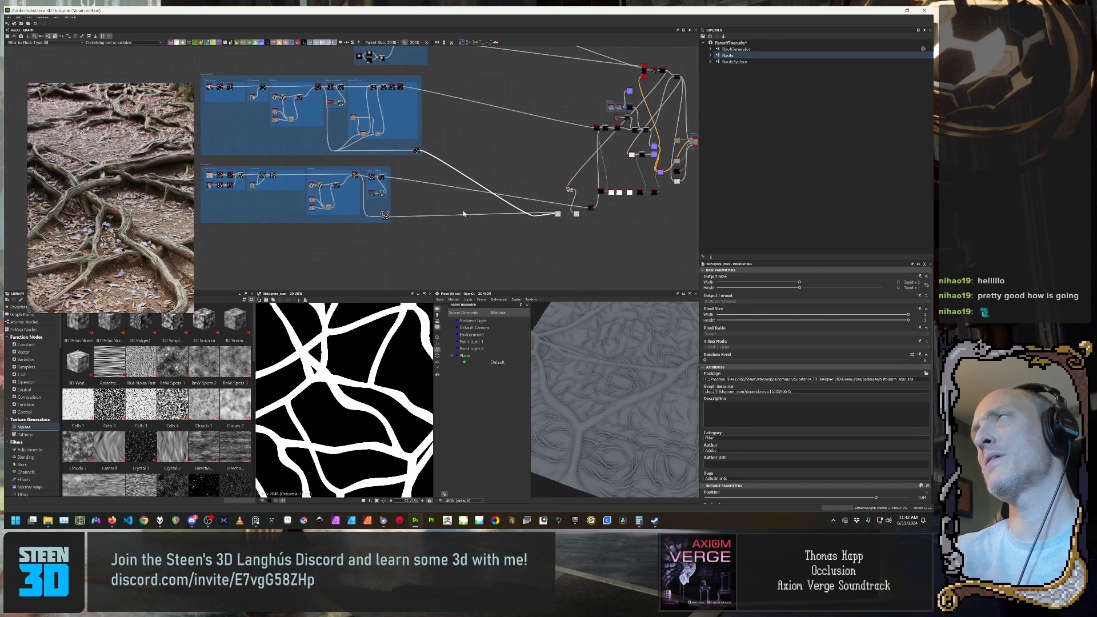
scroll(457, 216, up, 3)
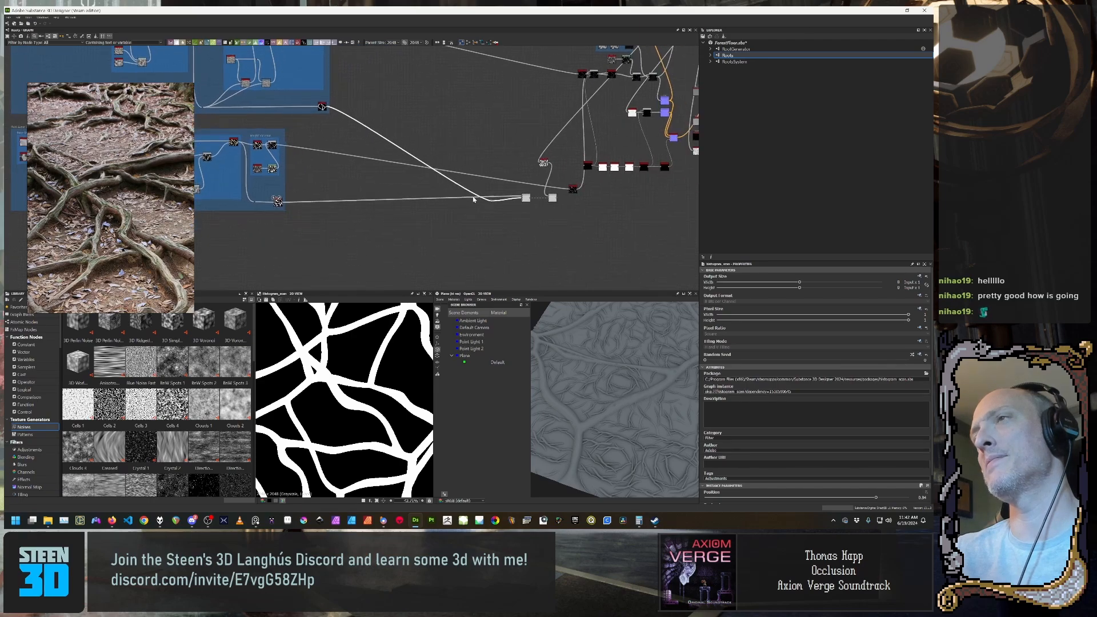
middle_drag(564, 214, 413, 187)
scroll(434, 177, up, 1)
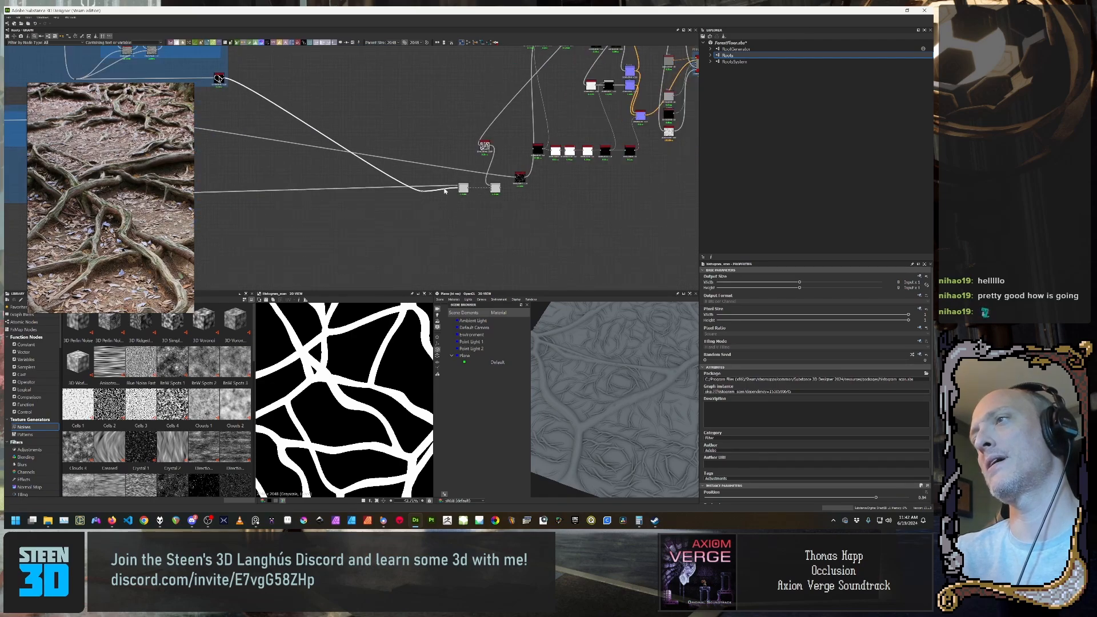
scroll(440, 183, up, 2)
scroll(456, 217, up, 3)
scroll(453, 214, down, 1)
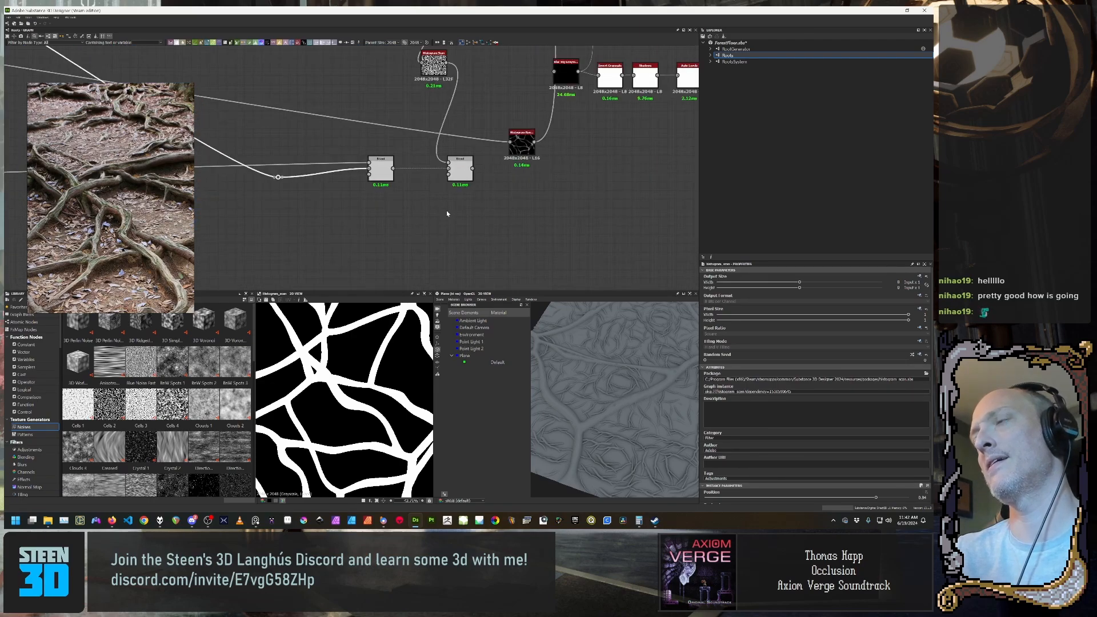
middle_drag(447, 210, 443, 262)
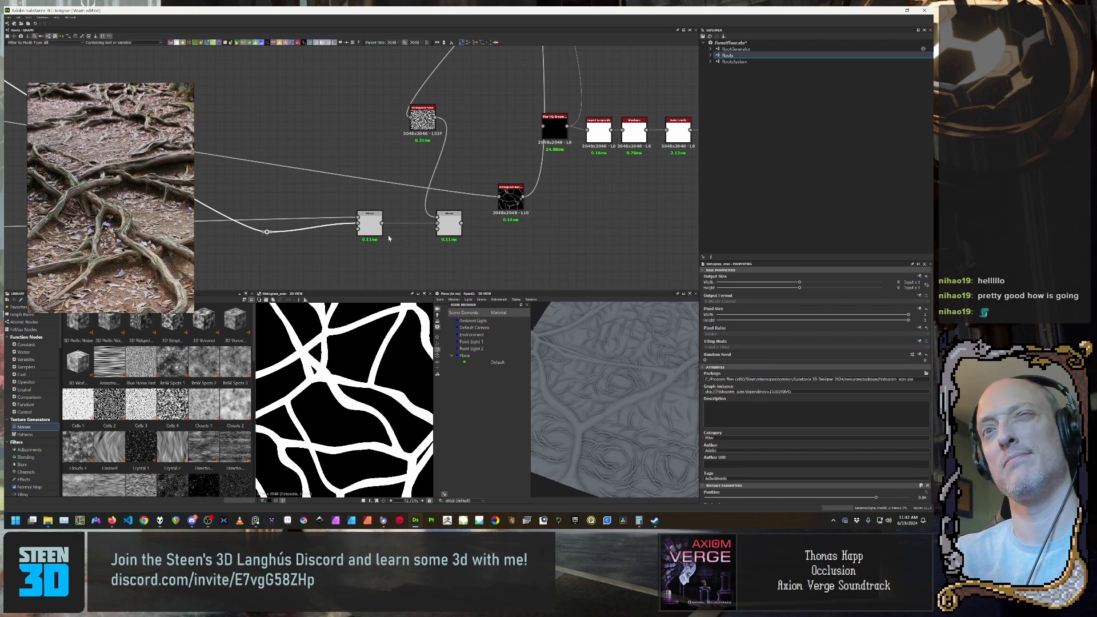
Step: Move the Blur HQ Grayscale node closer to the Invert Grayscale that follows it and preview its output
scroll(486, 228, down, 2)
scroll(491, 232, down, 1)
scroll(440, 232, down, 1)
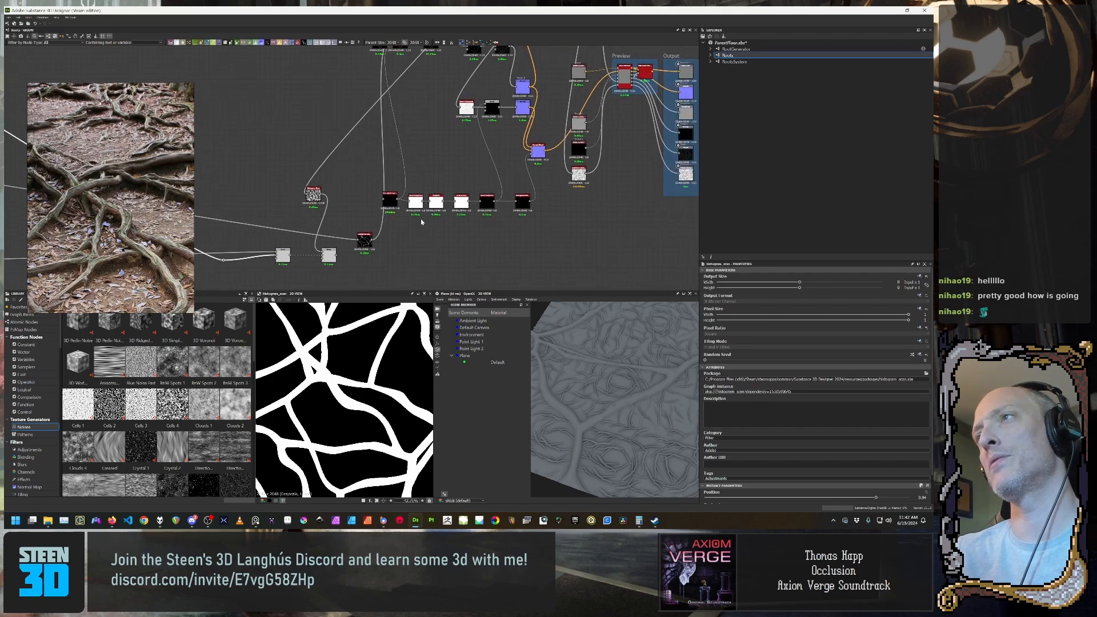
drag(392, 198, 397, 207)
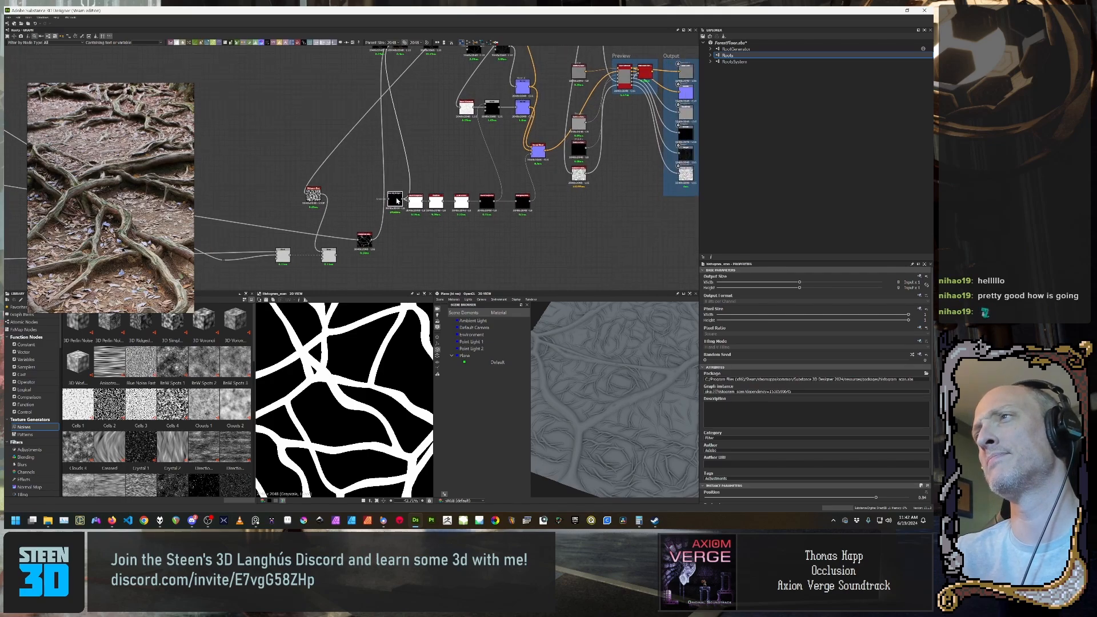
scroll(397, 208, up, 4)
double_click(397, 207)
middle_drag(396, 208, 502, 150)
scroll(499, 154, down, 3)
scroll(477, 186, down, 3)
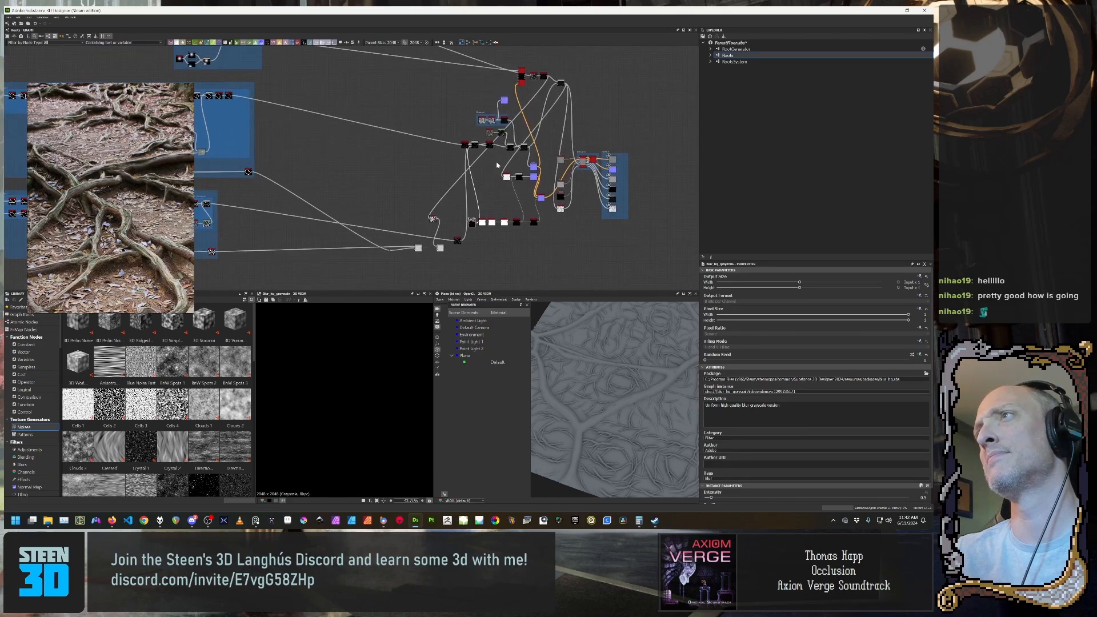
Step: Move the Histogram Range that starts the upper root blending chain away from its Blend node and preview it
drag(466, 148, 456, 148)
double_click(457, 148)
middle_drag(430, 161, 379, 163)
scroll(546, 177, up, 2)
scroll(378, 163, up, 3)
middle_drag(457, 149, 415, 158)
scroll(412, 160, down, 3)
scroll(409, 152, up, 6)
scroll(400, 143, down, 6)
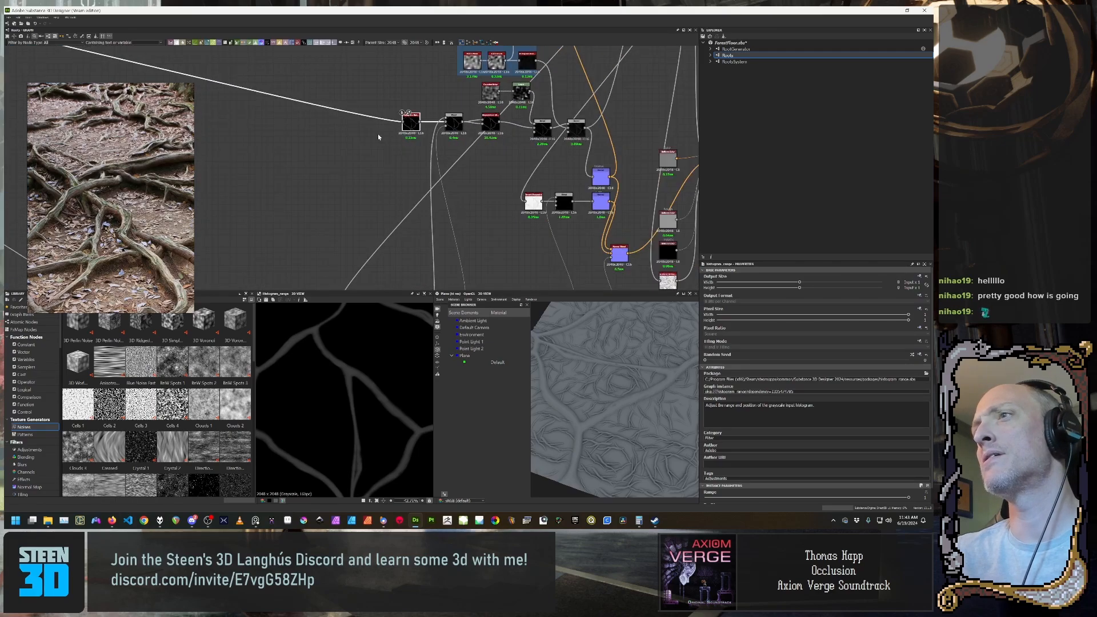
Step: Align the lower root layer's Histogram Range with the Blur HQ Grayscale row and select the Blend it feeds
click(463, 164)
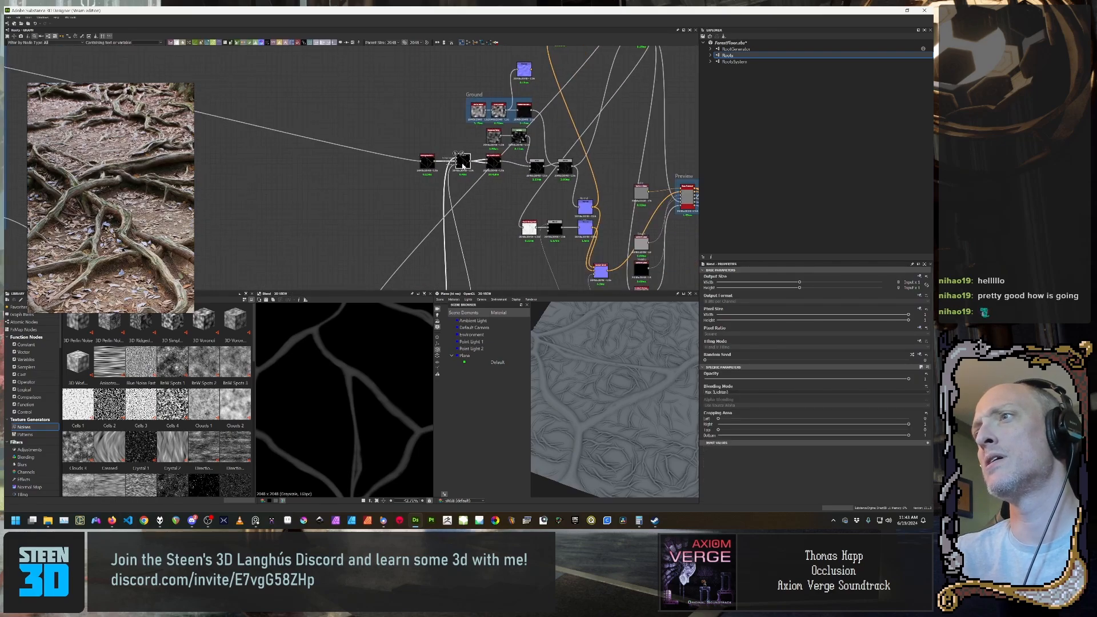
scroll(463, 164, down, 3)
drag(432, 224, 427, 202)
click(453, 109)
middle_drag(447, 171, 488, 162)
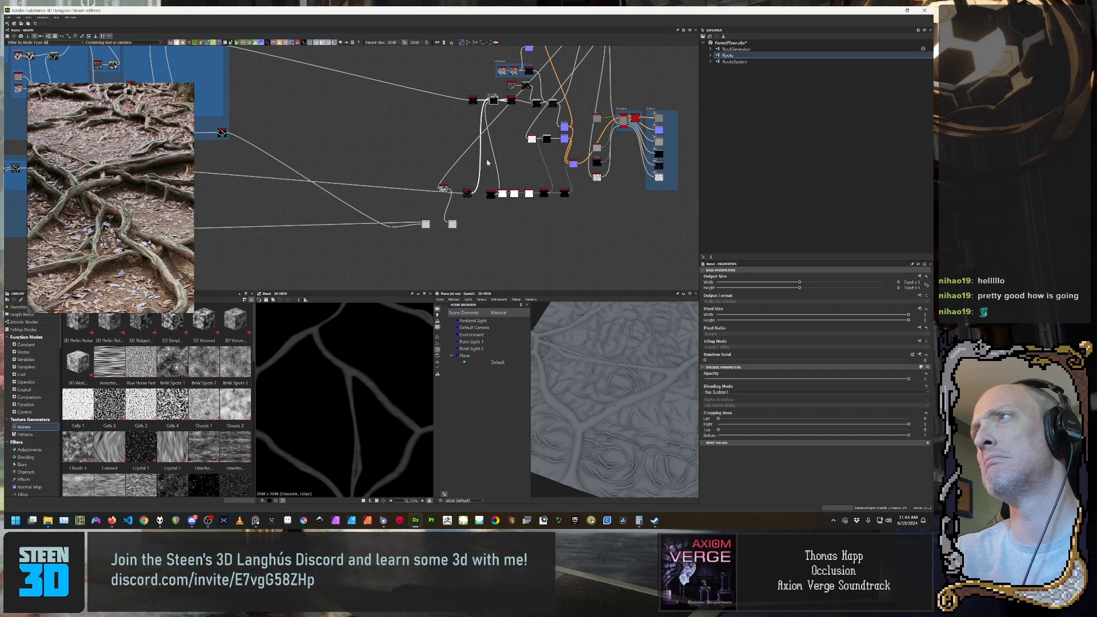
Step: Compare previews of the two Histogram Range nodes, the Max (Lighten) Blend joining them, and the Blur HQ Grayscale
double_click(468, 194)
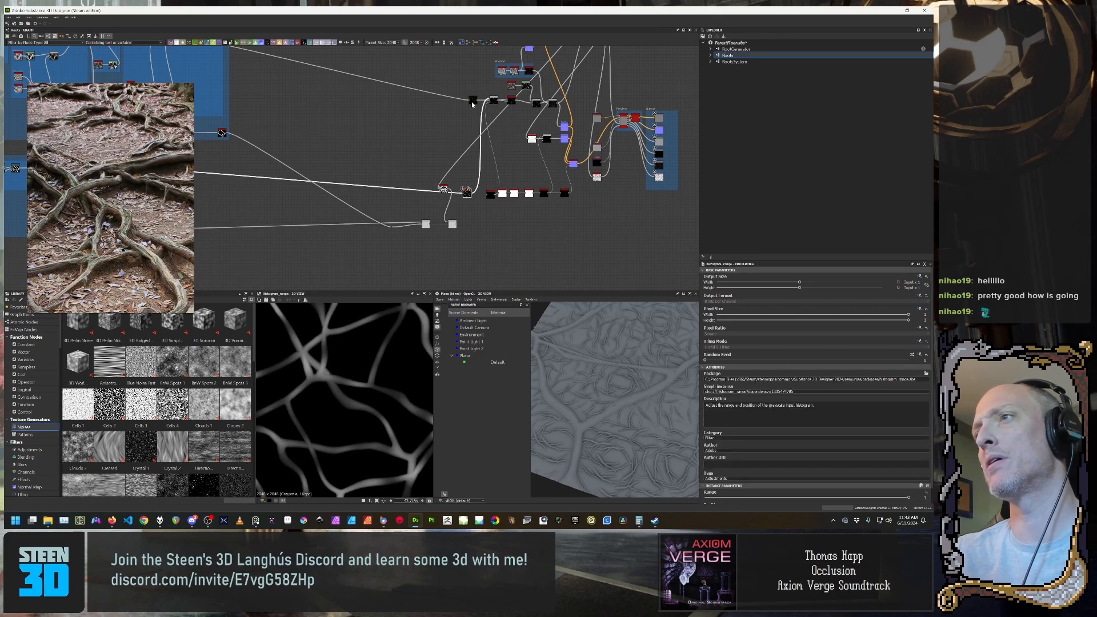
double_click(472, 103)
double_click(494, 101)
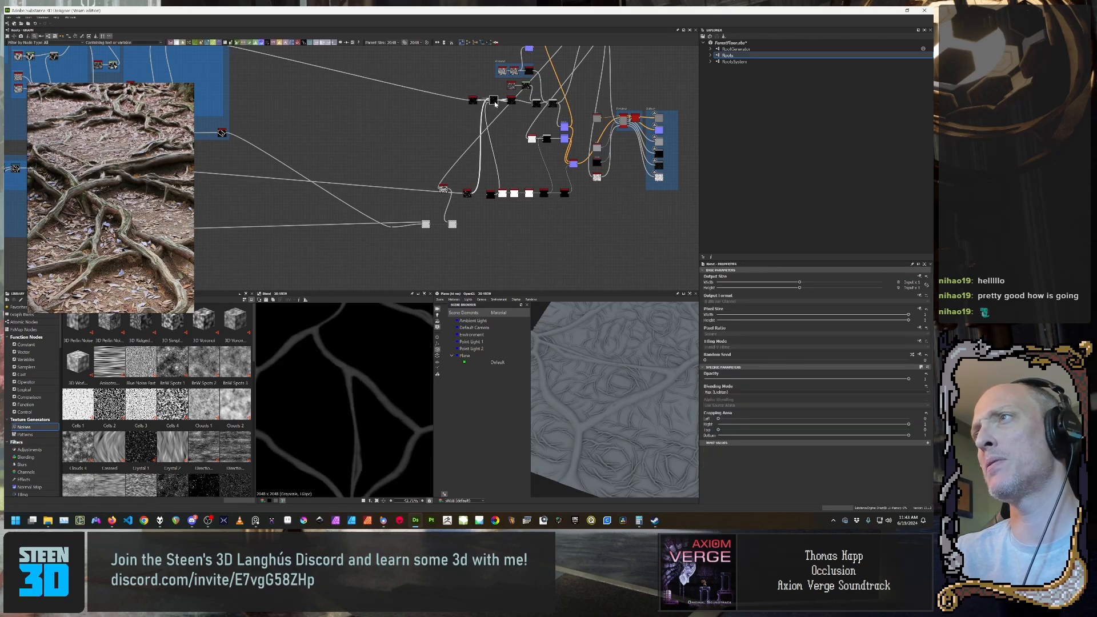
click(491, 196)
double_click(491, 196)
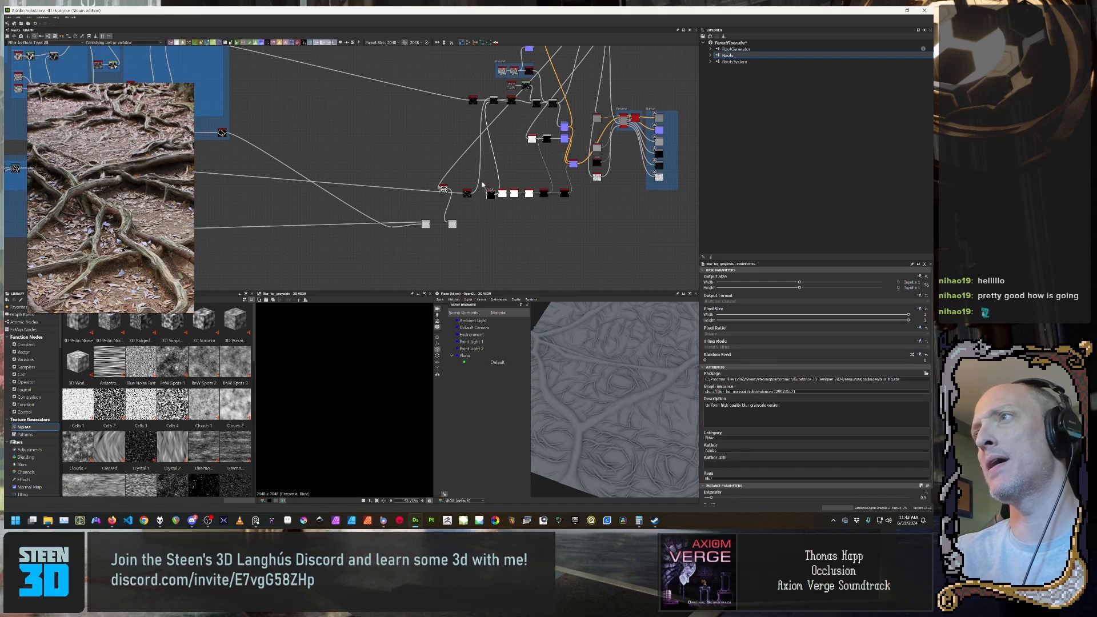
Step: Preview the two mask Blend nodes and the small-roots Histogram Scan, tracing that scan's link back towards its source
scroll(476, 209, up, 5)
double_click(410, 254)
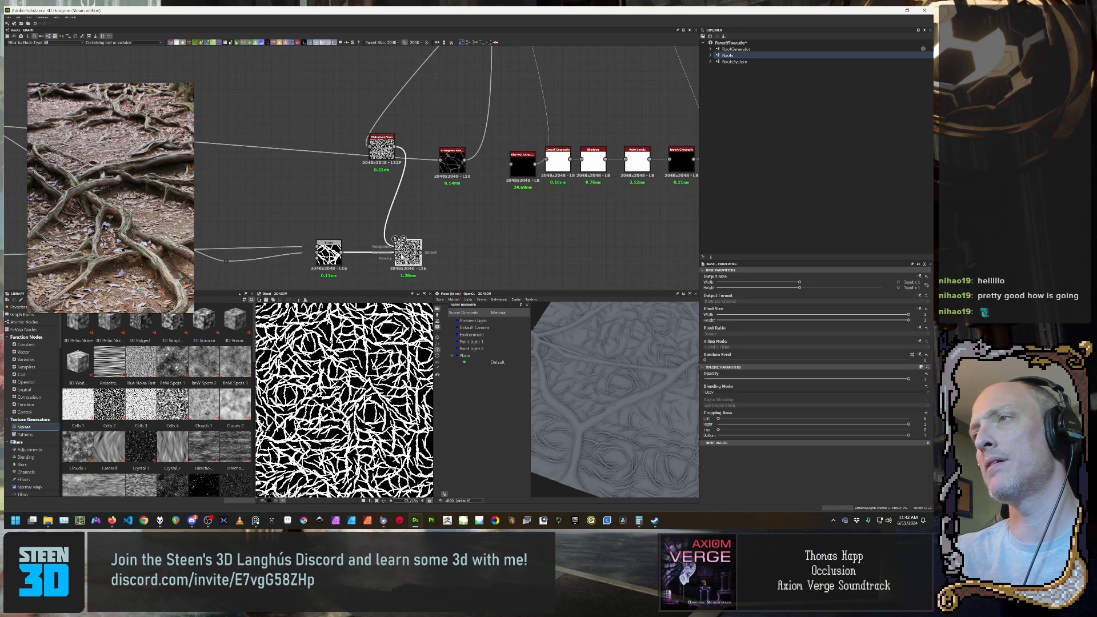
scroll(400, 254, up, 3)
middle_drag(347, 257, 452, 229)
double_click(337, 209)
middle_drag(574, 191, 438, 187)
scroll(583, 107, down, 3)
middle_drag(551, 138, 515, 268)
scroll(513, 265, up, 1)
scroll(511, 226, down, 5)
middle_drag(516, 167, 457, 268)
scroll(496, 239, down, 1)
middle_drag(510, 202, 575, 120)
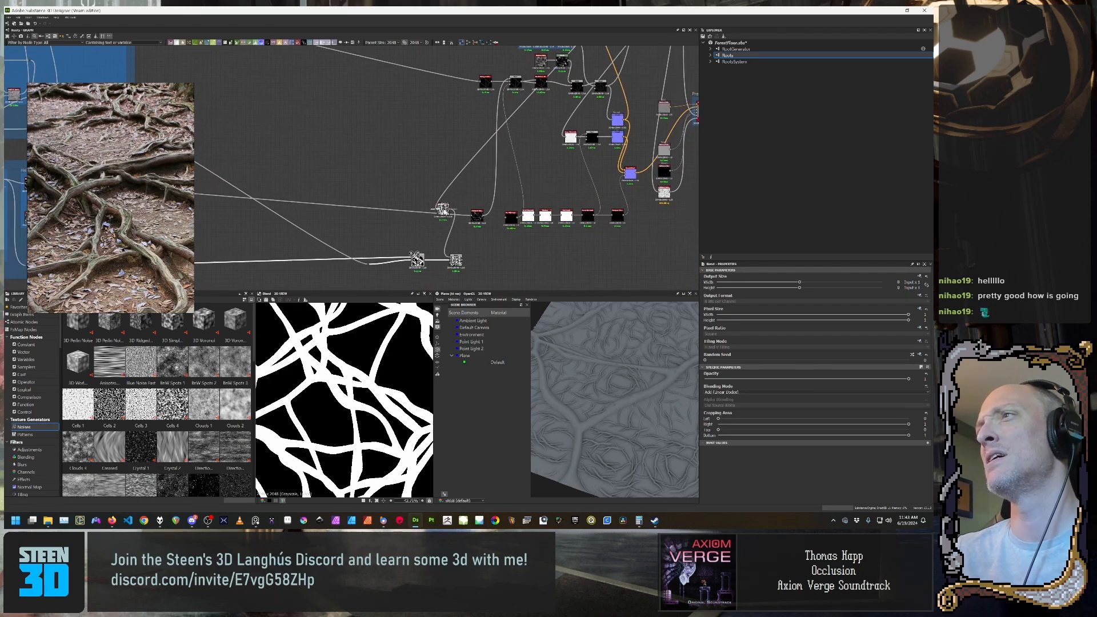
double_click(443, 210)
Step: Move the Shape Splatter chain with its Auto Levels, Histogram Scan and Blend up level with the Bespoke Root frames
middle_drag(554, 132, 466, 246)
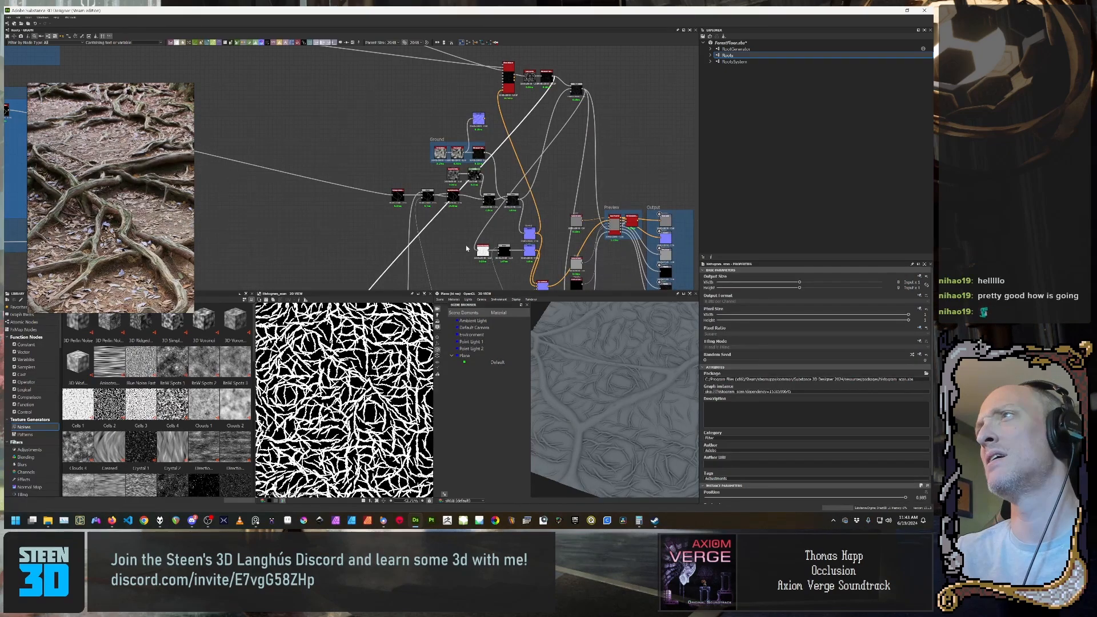
scroll(497, 180, down, 2)
middle_drag(497, 180, 481, 147)
drag(508, 104, 382, 68)
middle_drag(390, 107, 558, 203)
scroll(551, 203, up, 2)
drag(483, 133, 483, 101)
click(461, 174)
middle_drag(504, 77, 477, 177)
Step: Preview the Shape Splatter output and examine how the two Bespoke Root frames feed it and where its links lead
scroll(477, 178, up, 5)
click(435, 222)
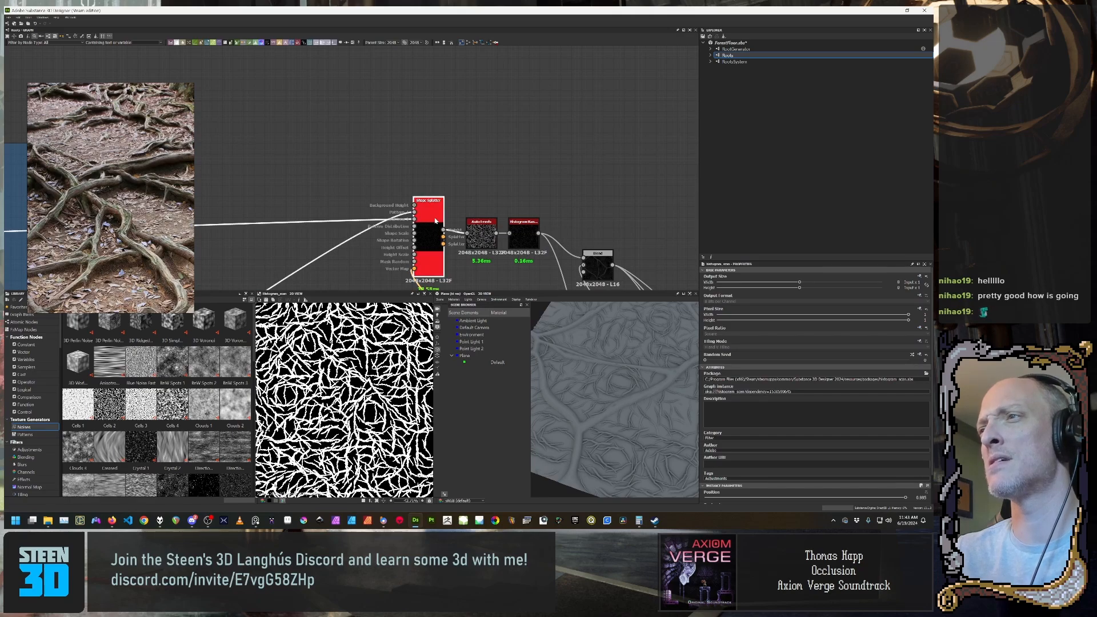
double_click(435, 221)
scroll(331, 213, down, 4)
middle_drag(330, 213, 645, 179)
middle_drag(581, 219, 566, 218)
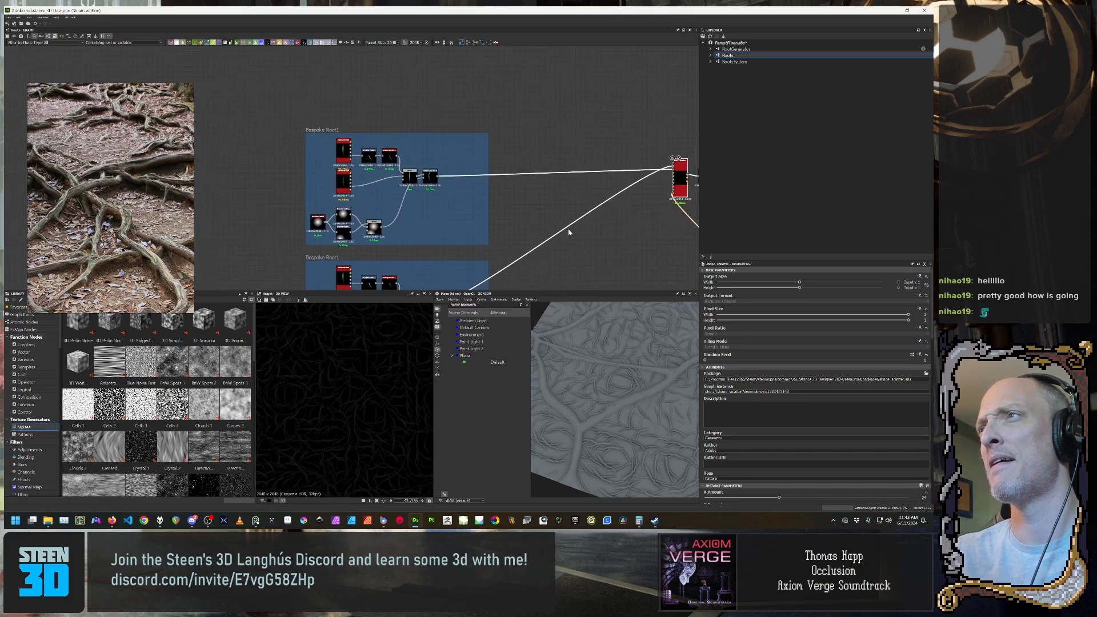
scroll(569, 232, up, 1)
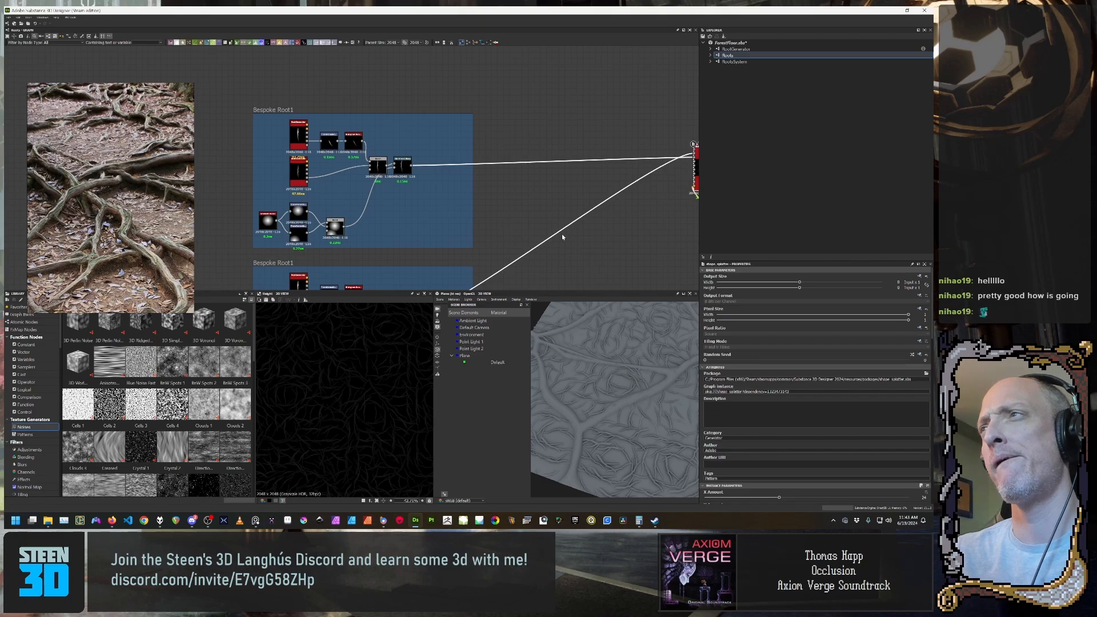
middle_drag(563, 237, 368, 167)
scroll(371, 169, down, 2)
mouse_move(500, 179)
middle_down()
mouse_move(421, 191)
mouse_move(501, 194)
middle_up()
scroll(421, 191, down, 2)
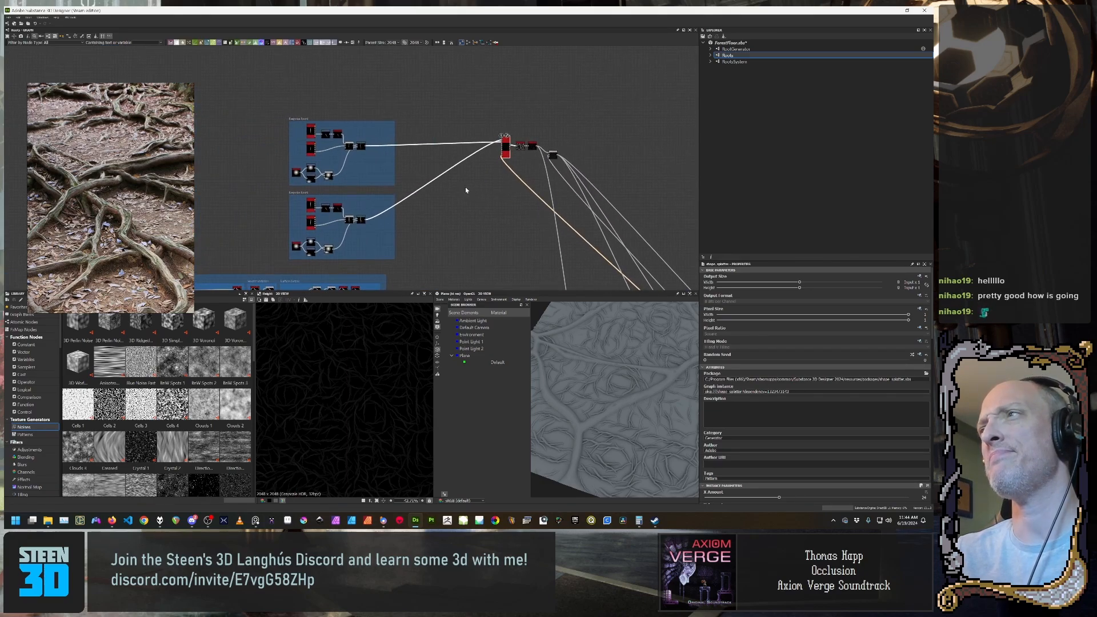
scroll(478, 194, up, 1)
middle_drag(552, 217, 462, 204)
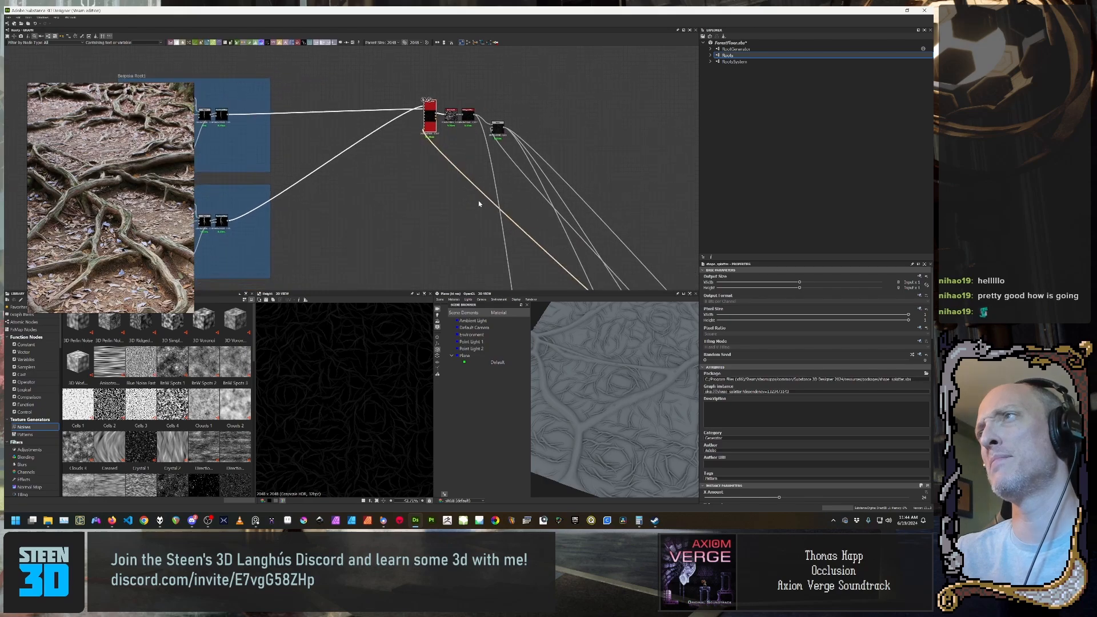
Step: Preview the Auto Levels, Histogram Scan and Blend nodes that follow the Shape Splatter
scroll(466, 179, up, 1)
click(444, 98)
click(466, 101)
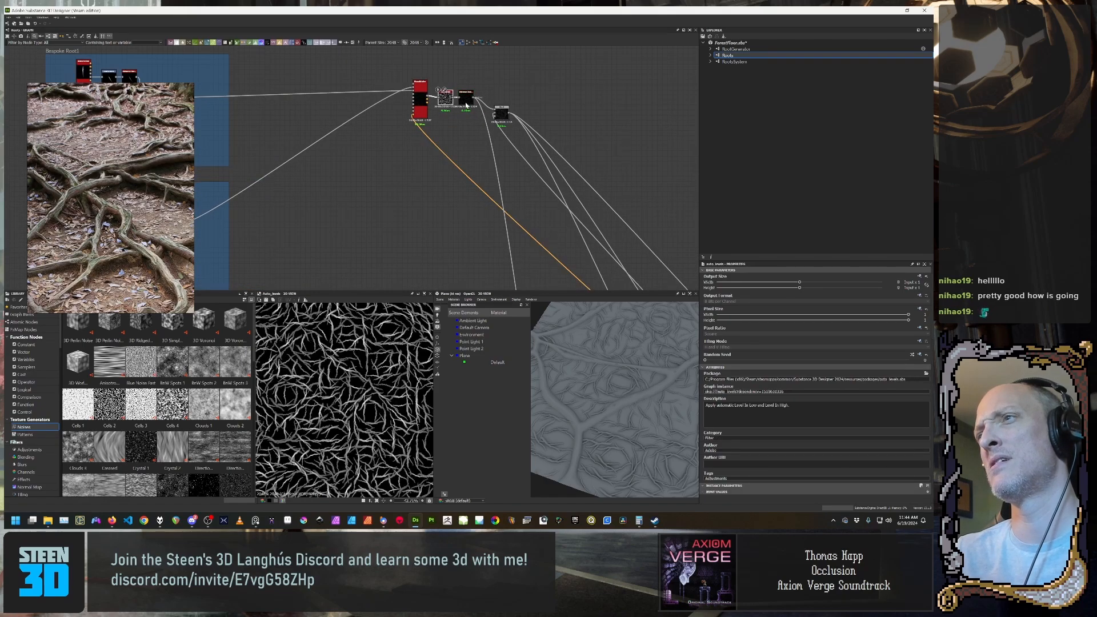
click(501, 111)
scroll(343, 396, down, 1)
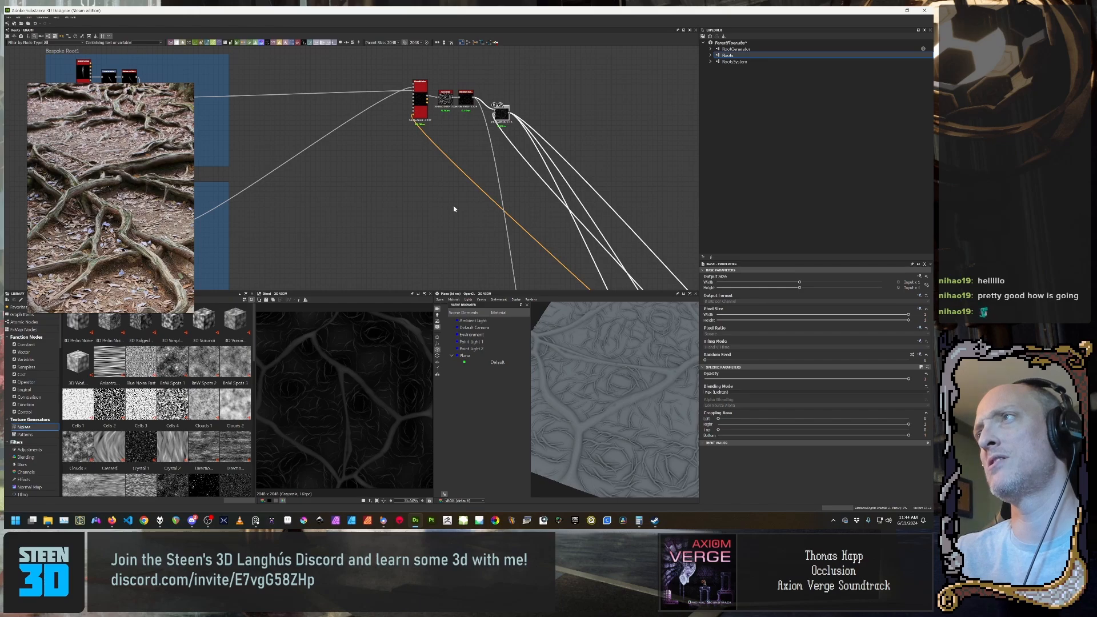
Step: Move the Max (Lighten) Blend well away from the Shape Splatter chain, to the right of its Histogram Scan
scroll(454, 209, up, 3)
middle_drag(527, 84, 444, 172)
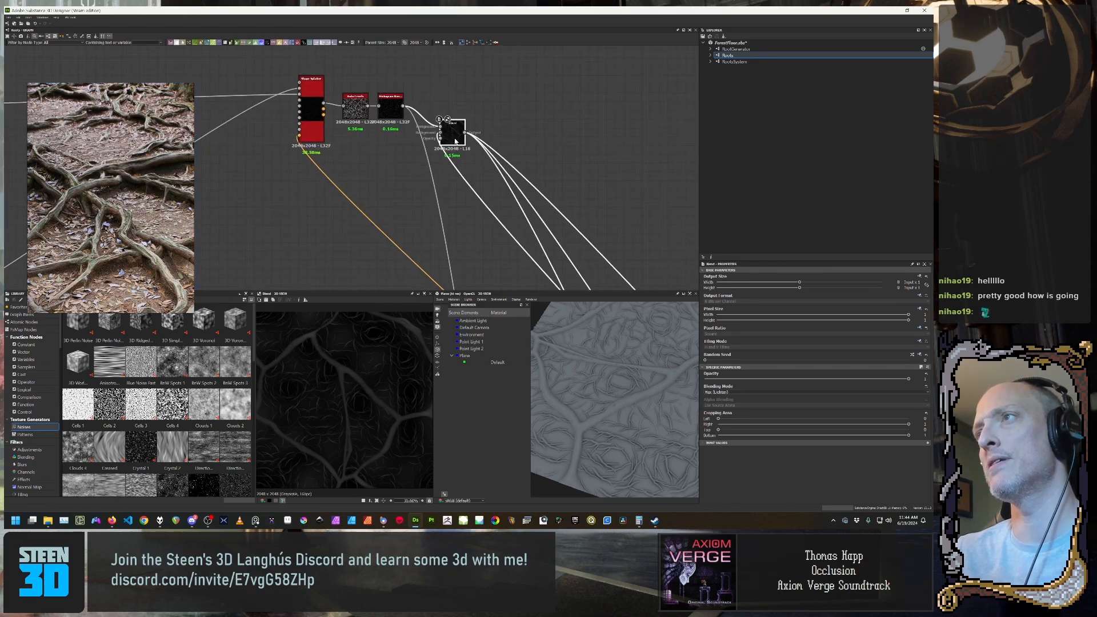
drag(456, 141, 685, 186)
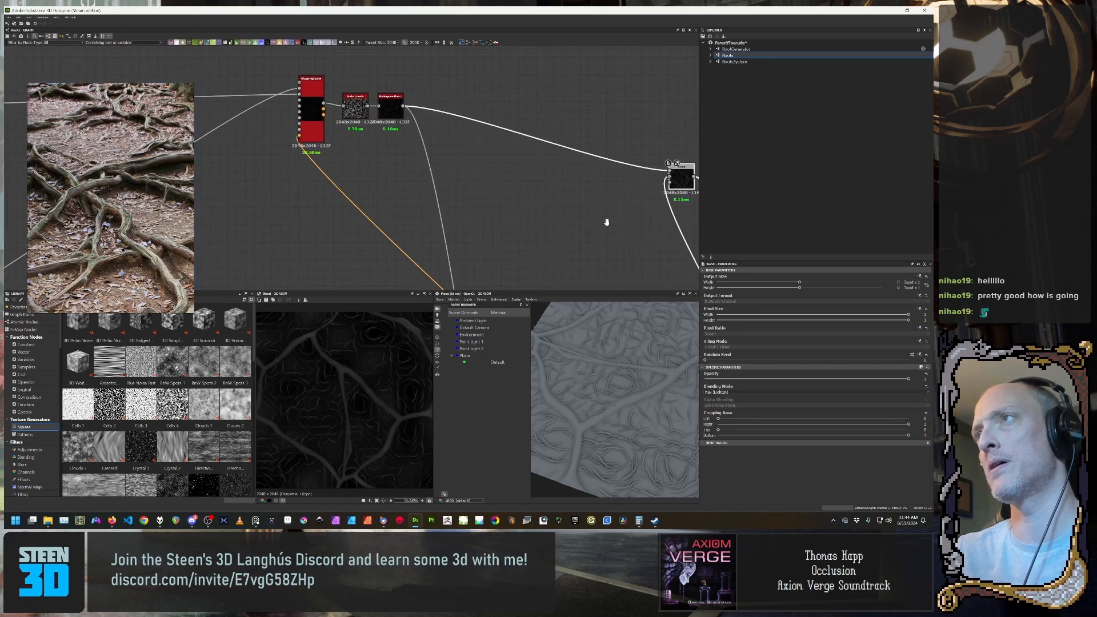
middle_drag(606, 223, 320, 72)
scroll(320, 72, down, 3)
drag(360, 99, 543, 150)
Step: Examine how the relocated Blend and the Shape Splatter chain link down to the blending rows, normal nodes and outputs
scroll(309, 139, up, 1)
middle_drag(309, 139, 514, 173)
scroll(414, 159, up, 1)
middle_drag(414, 159, 411, 198)
scroll(397, 153, up, 3)
scroll(486, 189, up, 2)
middle_drag(486, 189, 465, 133)
scroll(450, 256, down, 7)
scroll(471, 180, up, 2)
scroll(517, 230, down, 3)
scroll(560, 226, down, 1)
middle_drag(592, 196, 568, 101)
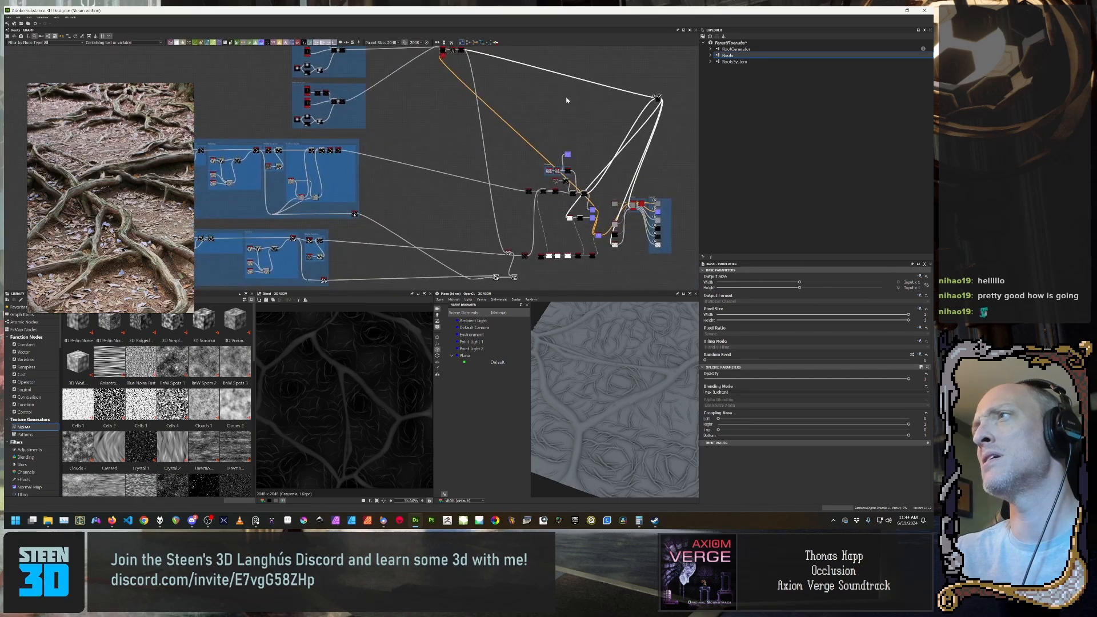
scroll(560, 132, up, 2)
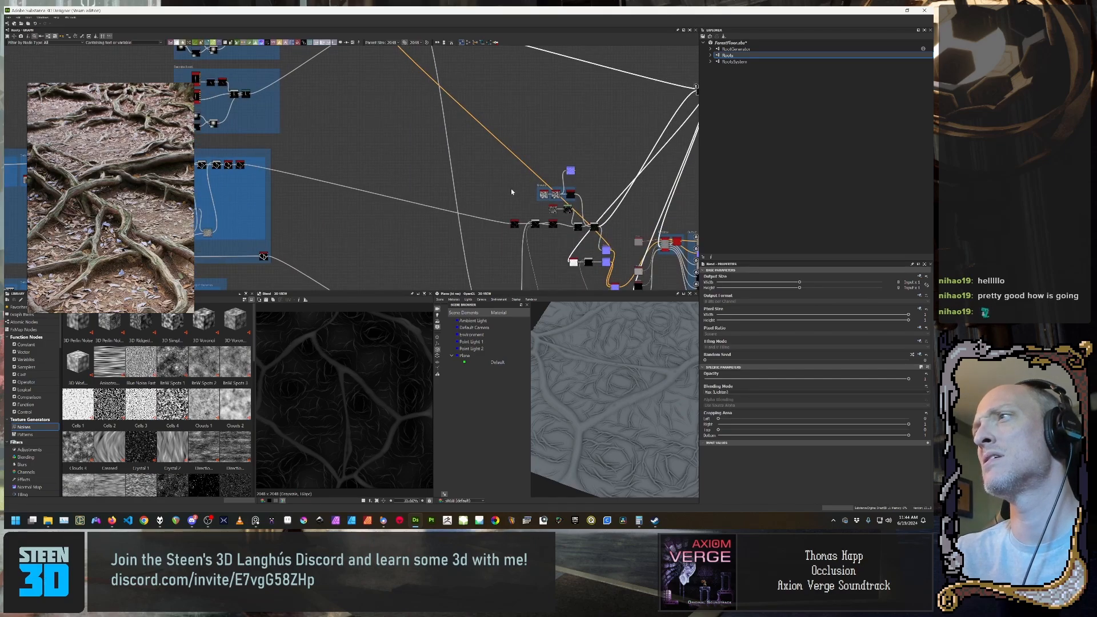
scroll(512, 192, down, 2)
scroll(536, 244, up, 2)
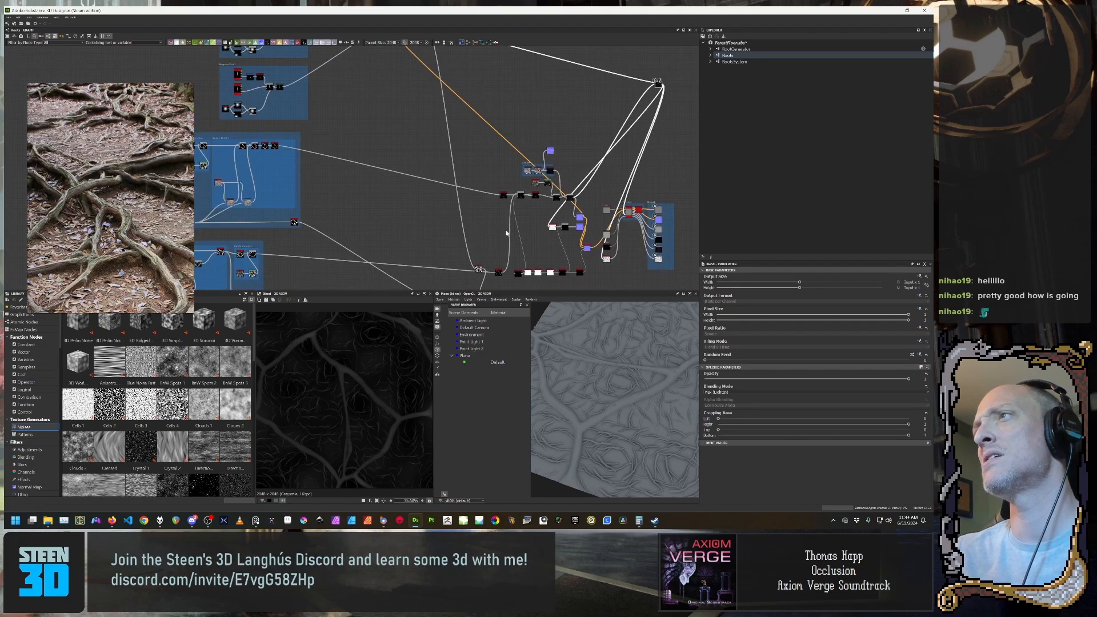
Step: Add a frame around the Shape Splatter, Auto Levels and Histogram Scan nodes
middle_drag(515, 227, 509, 283)
middle_drag(421, 183, 489, 228)
scroll(484, 225, up, 2)
middle_drag(466, 190, 465, 224)
drag(439, 98, 519, 193)
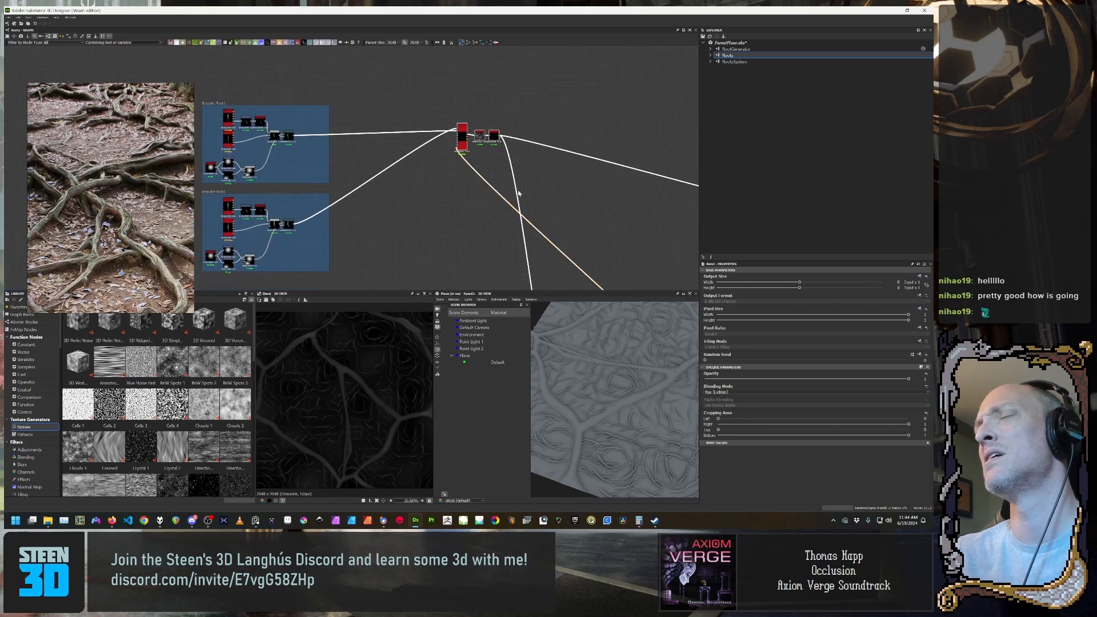
right_click(546, 185)
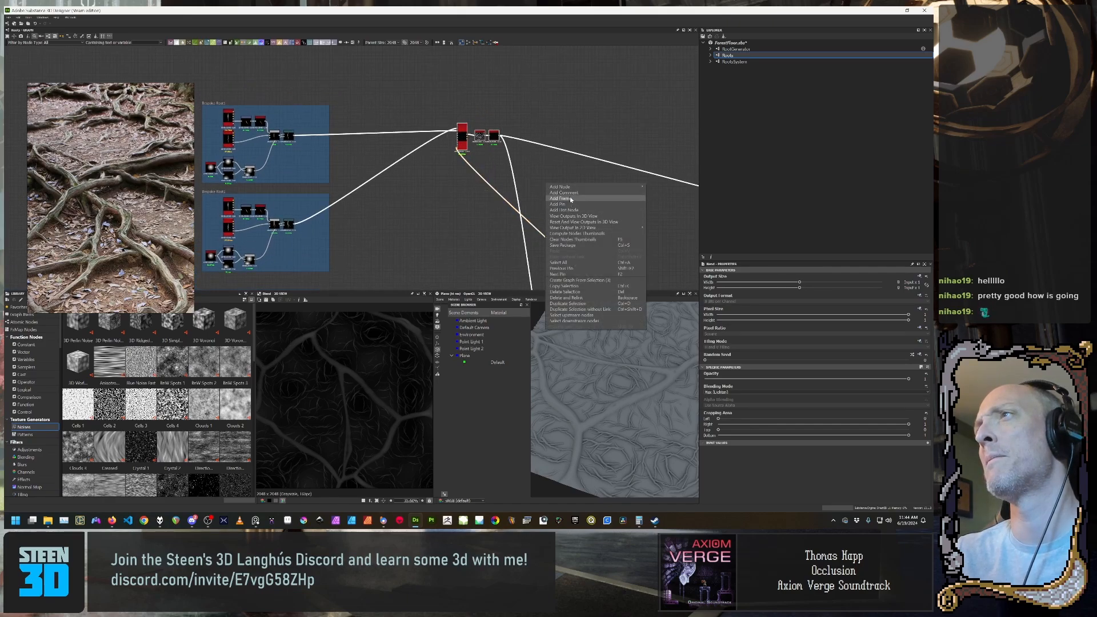
click(560, 199)
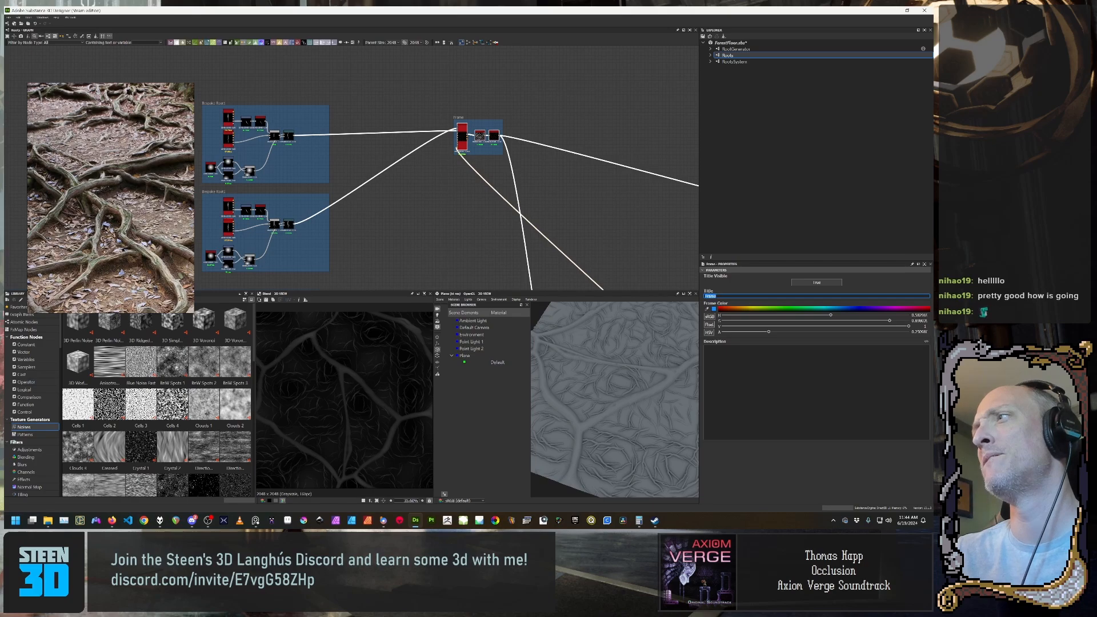
Step: Title the new frame around the Shape Splatter chain "Small Root Level"
scroll(477, 128, up, 4)
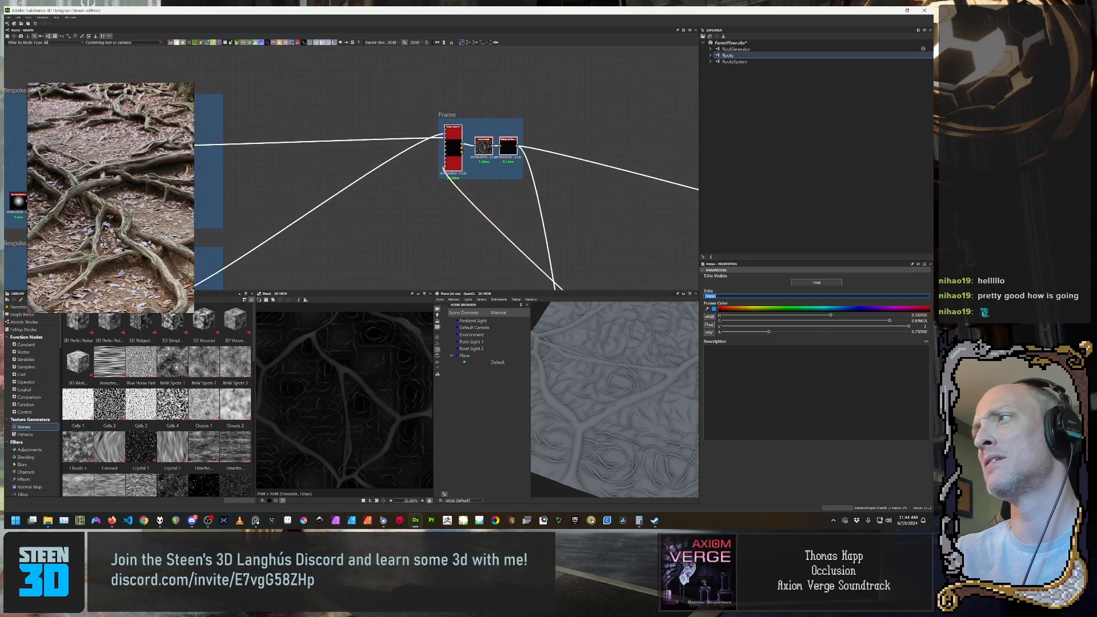
text(Small Root Level)
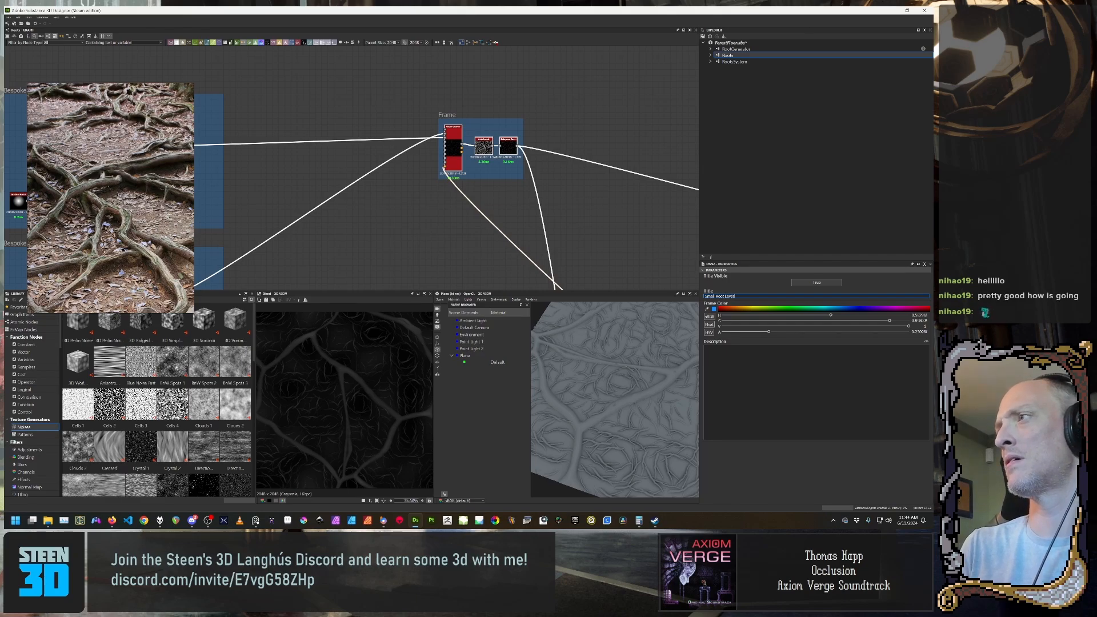
key(Return)
Step: Select the Histogram Range node that starts the upper blending row, fed by the framed root layer
scroll(541, 205, down, 4)
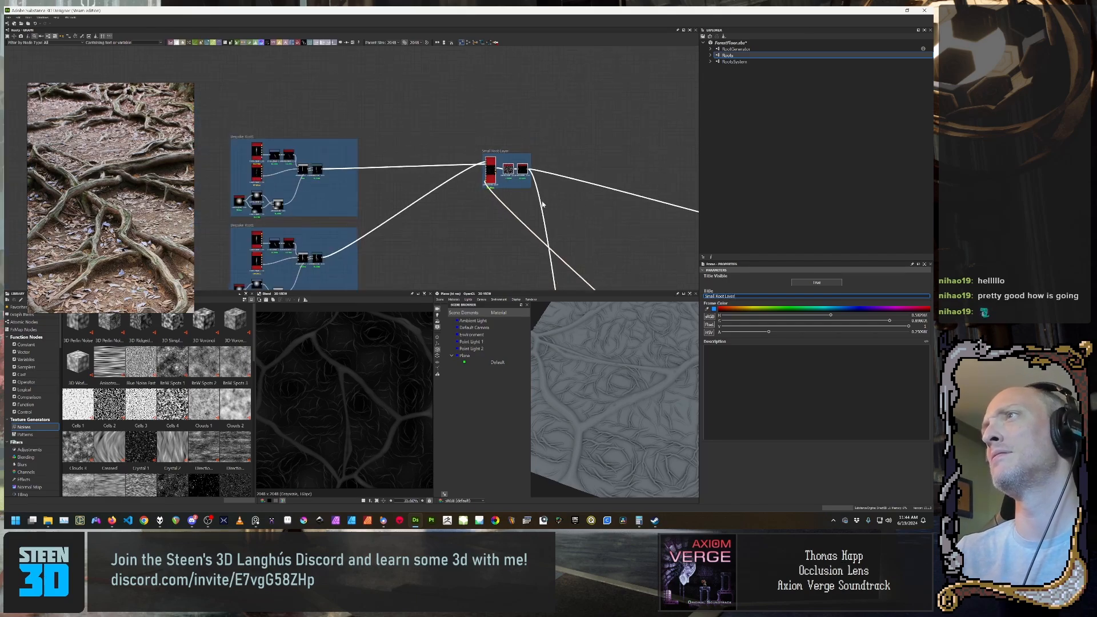
middle_drag(557, 247, 541, 113)
scroll(542, 113, down, 3)
middle_drag(574, 221, 470, 202)
scroll(499, 103, up, 3)
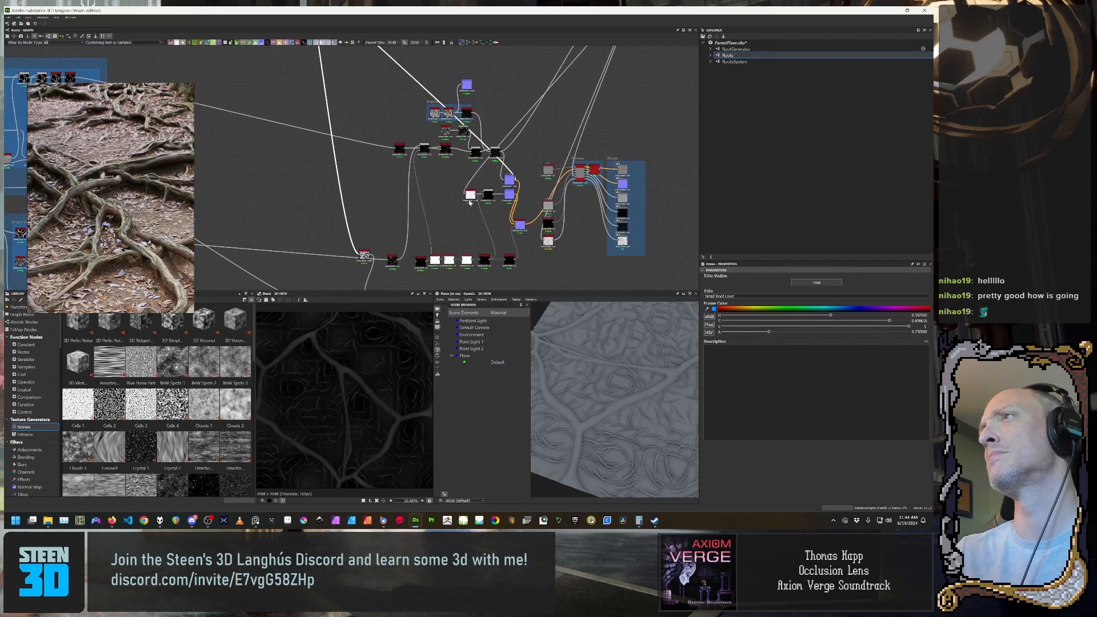
middle_drag(418, 168, 472, 197)
click(458, 179)
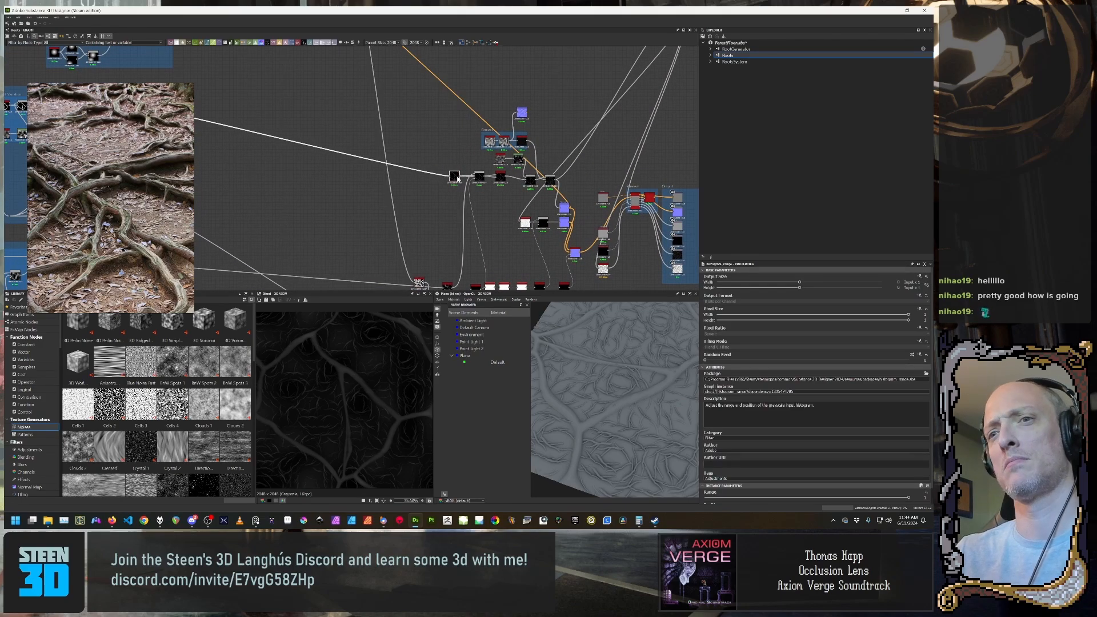